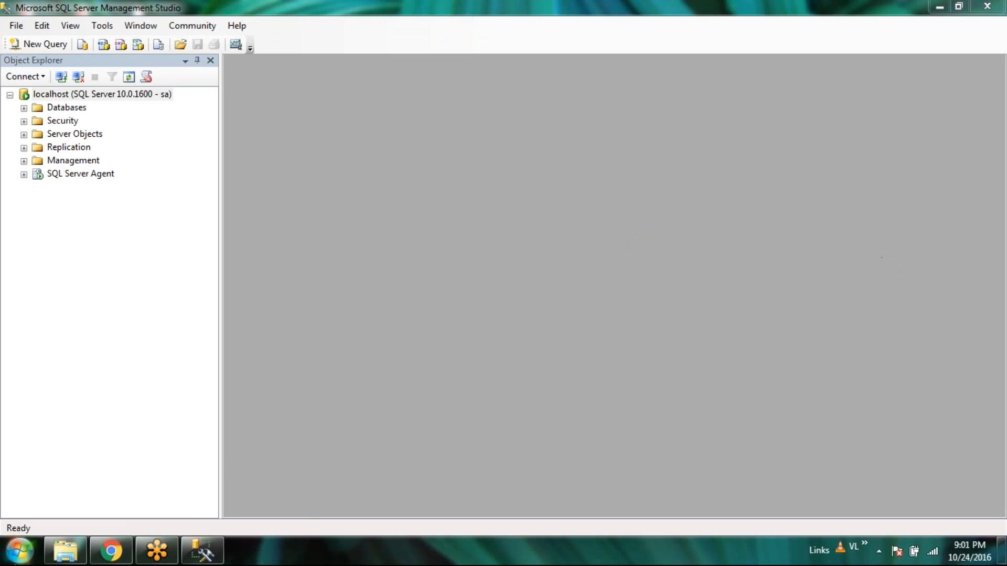
Start SQL Server Business Intelligence Development Studio and open the recent project TrainingIntegrationPkg
click(16, 558)
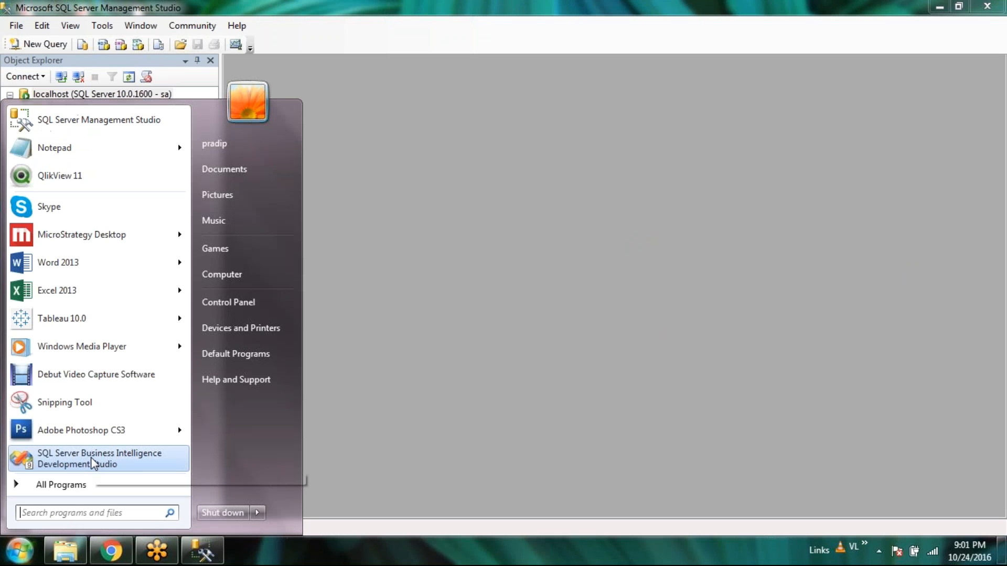
click(72, 465)
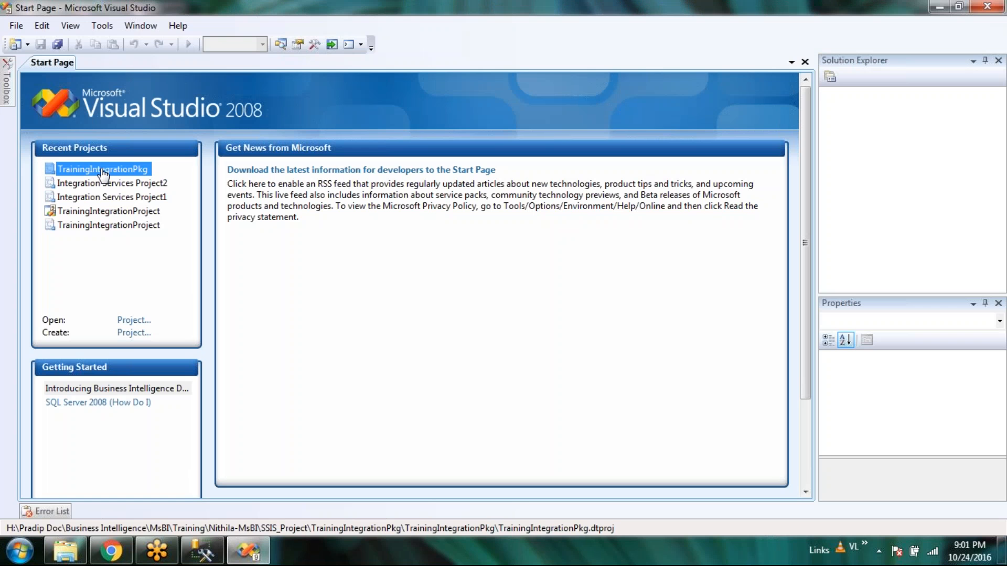
click(104, 170)
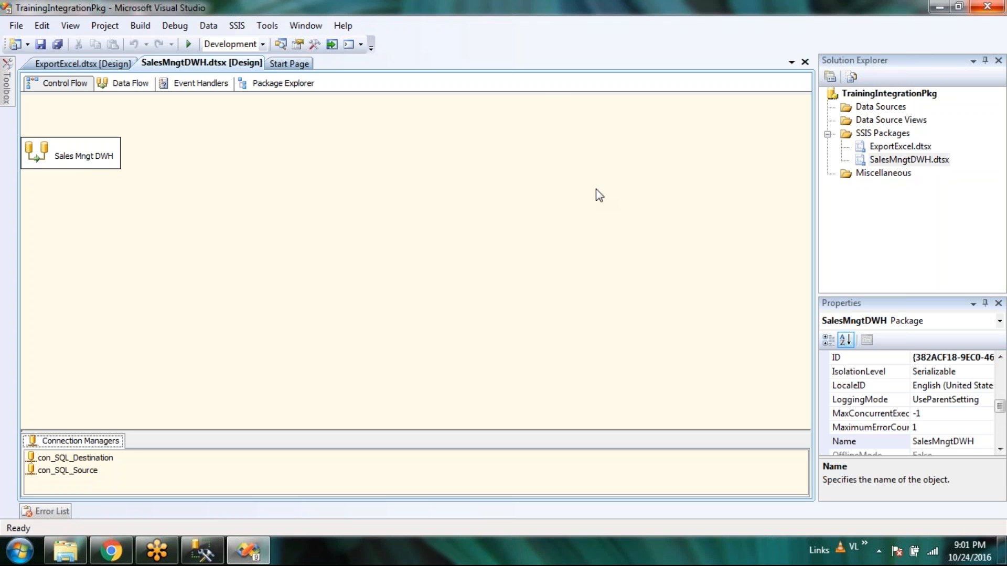
Open the SalesMngtDWH.dtsx package and display the data flow of its Sales Mngt DWH task
click(906, 149)
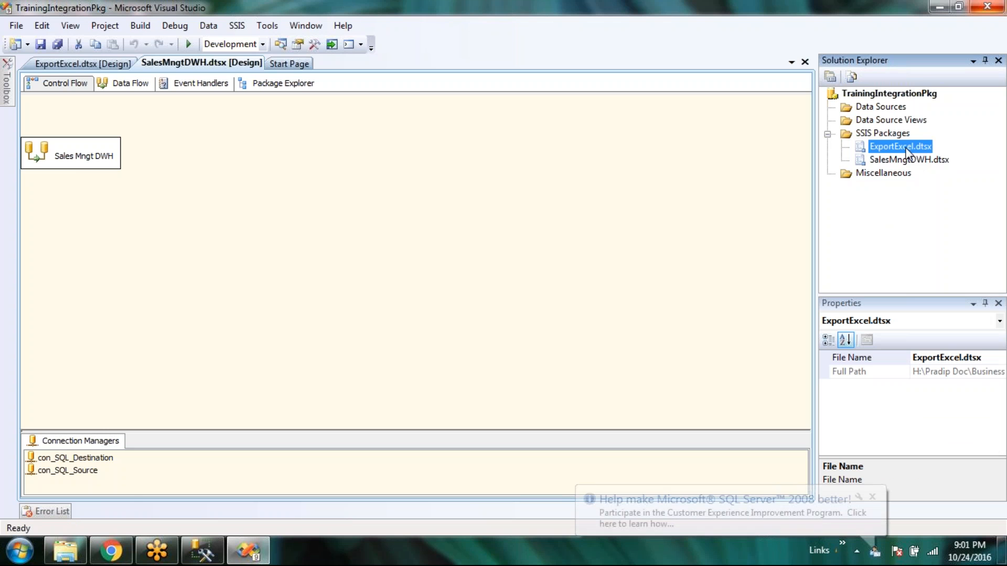
double_click(909, 160)
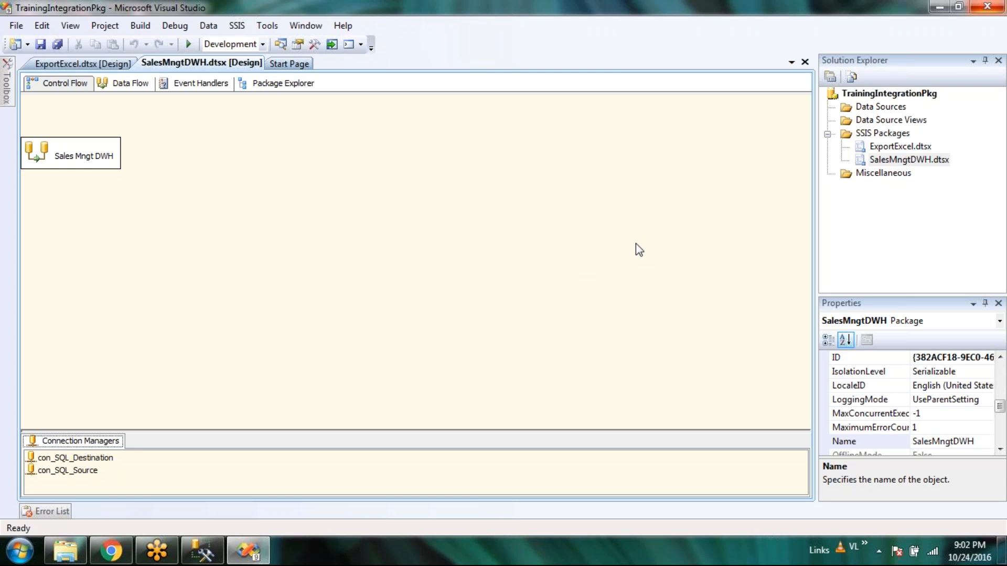
click(81, 163)
double_click(81, 159)
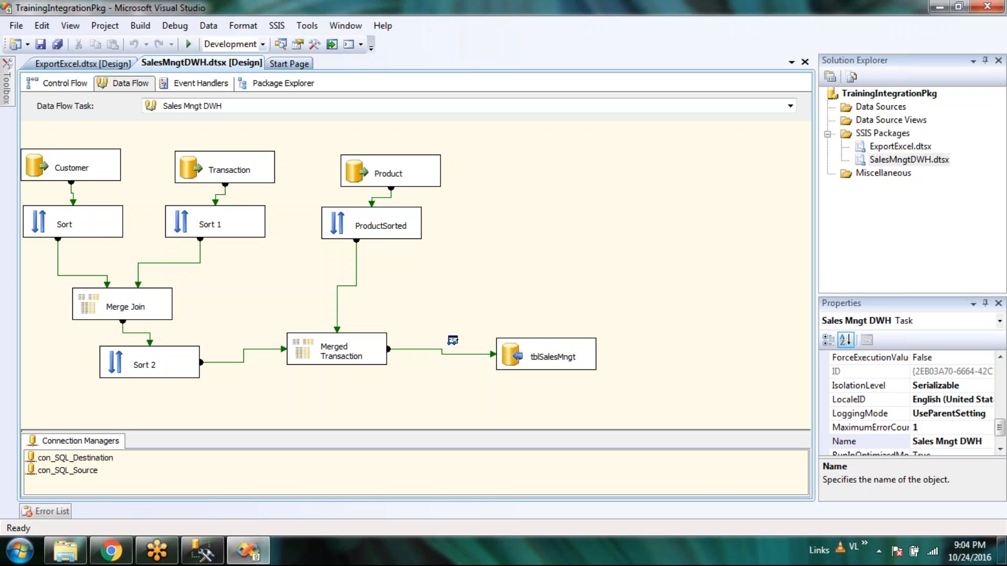
Switch to SQL Server Management Studio and open the dbo.vSelectAsset view of the AssetMngt database in design mode
click(203, 552)
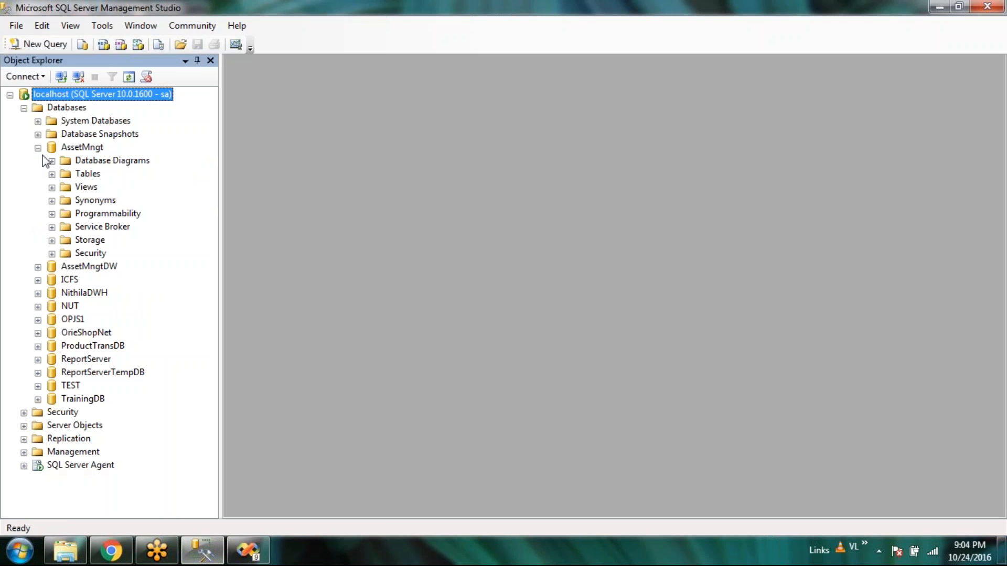
right_click(121, 320)
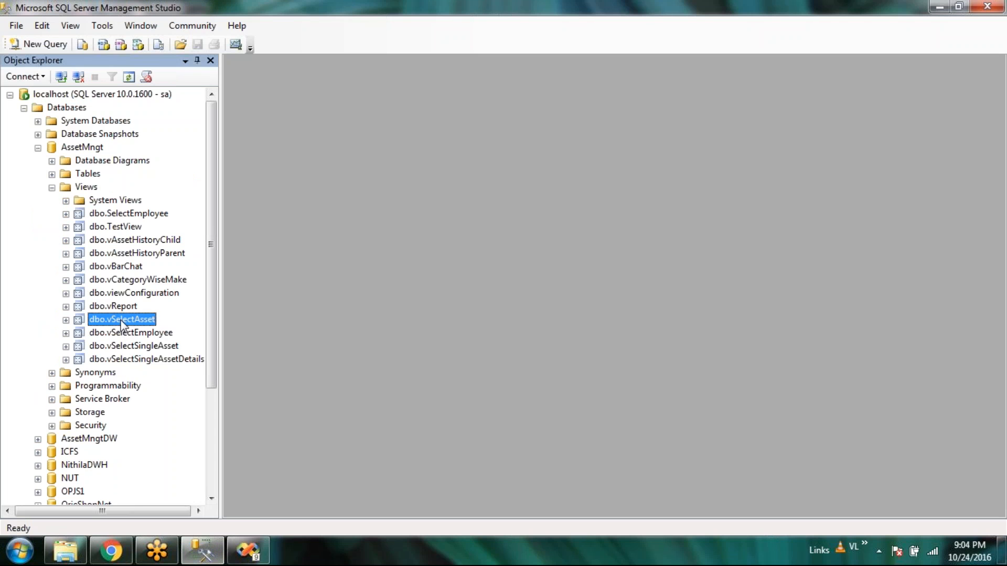
click(187, 289)
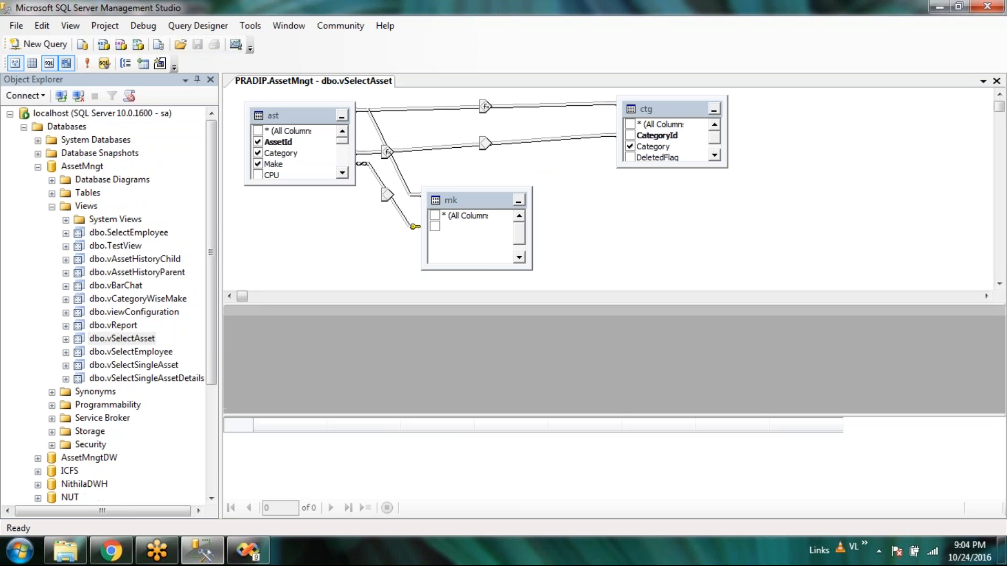
Copy the whole SQL statement of the vSelectAsset view into a new query
key(ctrl+a)
click(39, 45)
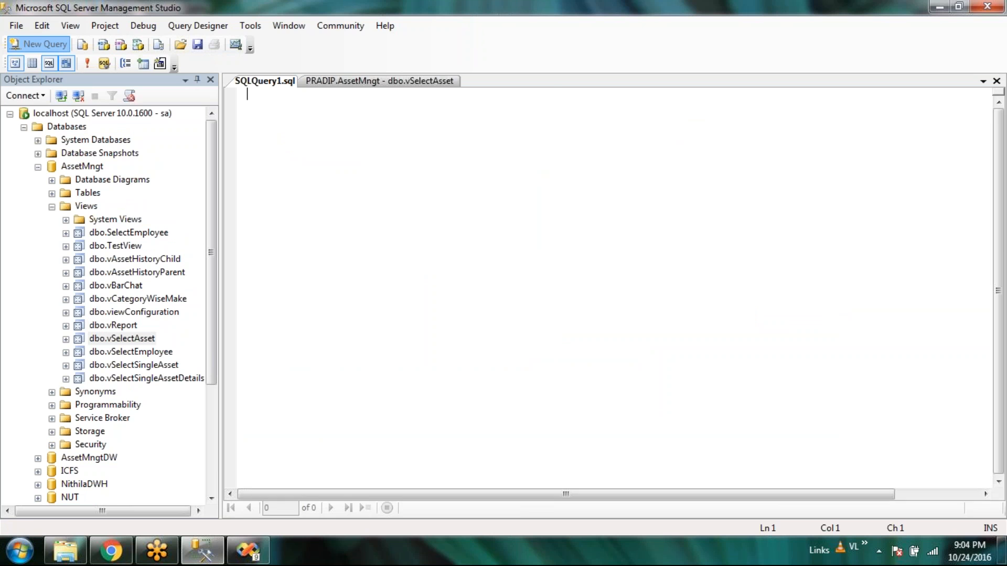
key(ctrl+v)
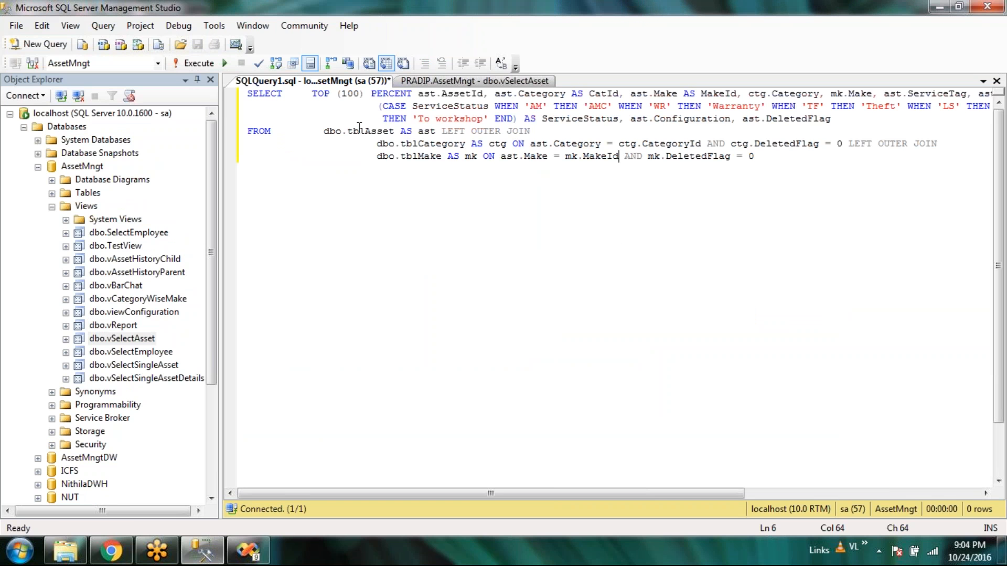
Remove TOP (100) PERCENT from the SELECT statement and execute the query
click(366, 94)
drag(366, 95, 296, 95)
key(Delete)
key(Delete)
click(555, 281)
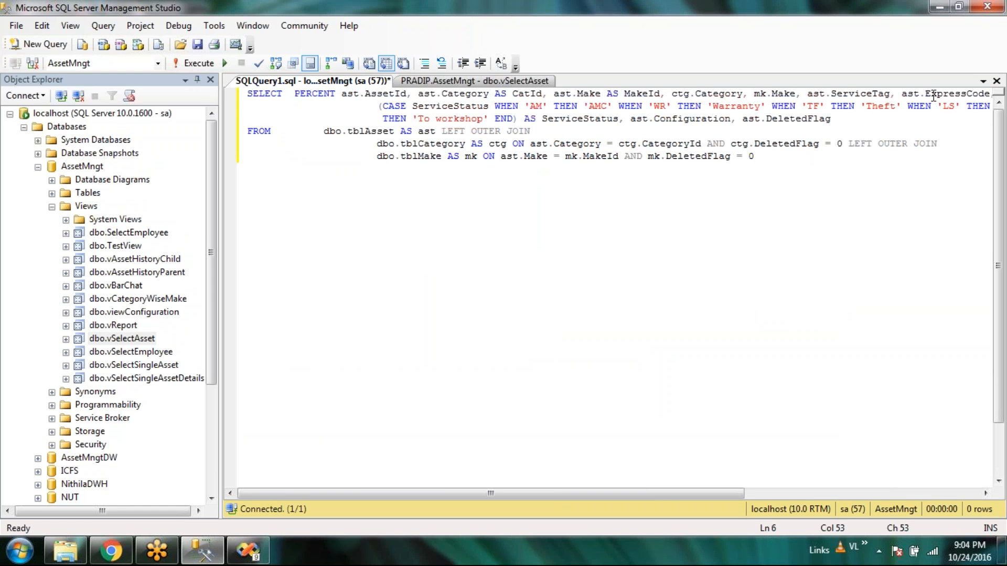
click(312, 131)
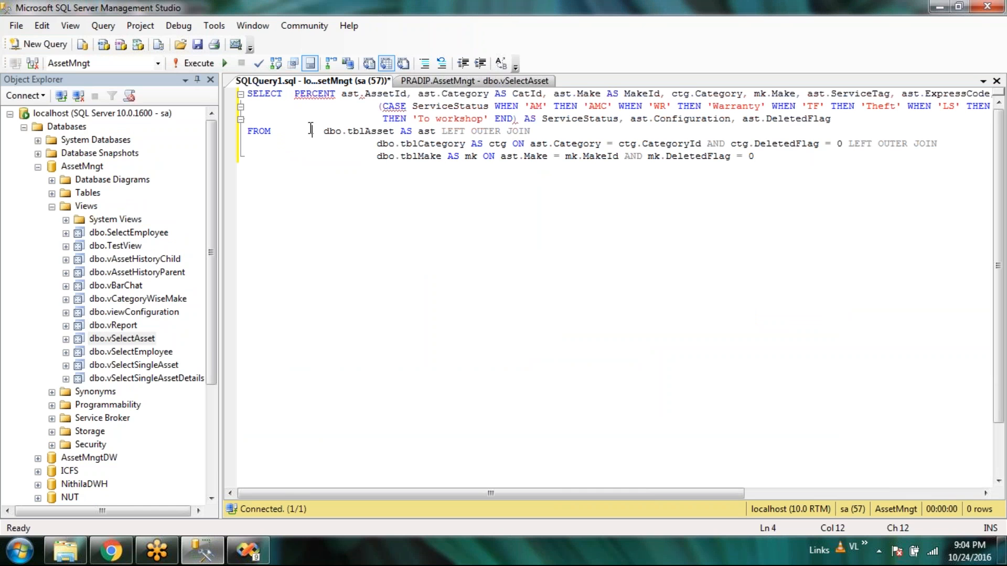
drag(340, 95, 293, 95)
key(Delete)
click(569, 239)
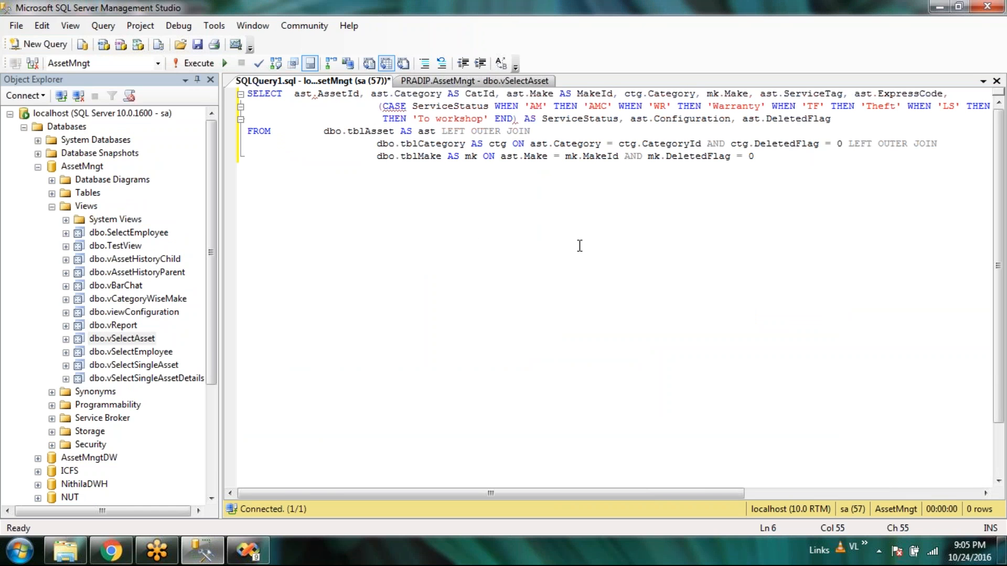
click(199, 63)
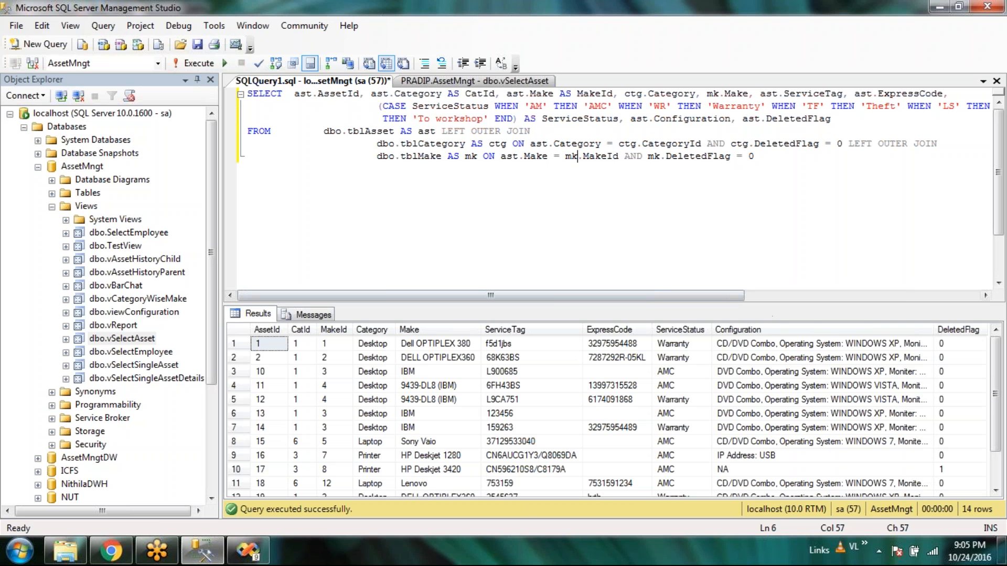
Examine the source tables tblAsset, tblCategory and tblMake in the query's FROM clause
mouse_move(550, 292)
mouse_down()
mouse_move(786, 292)
mouse_move(549, 293)
mouse_up()
click(357, 134)
double_click(357, 134)
click(437, 145)
double_click(438, 145)
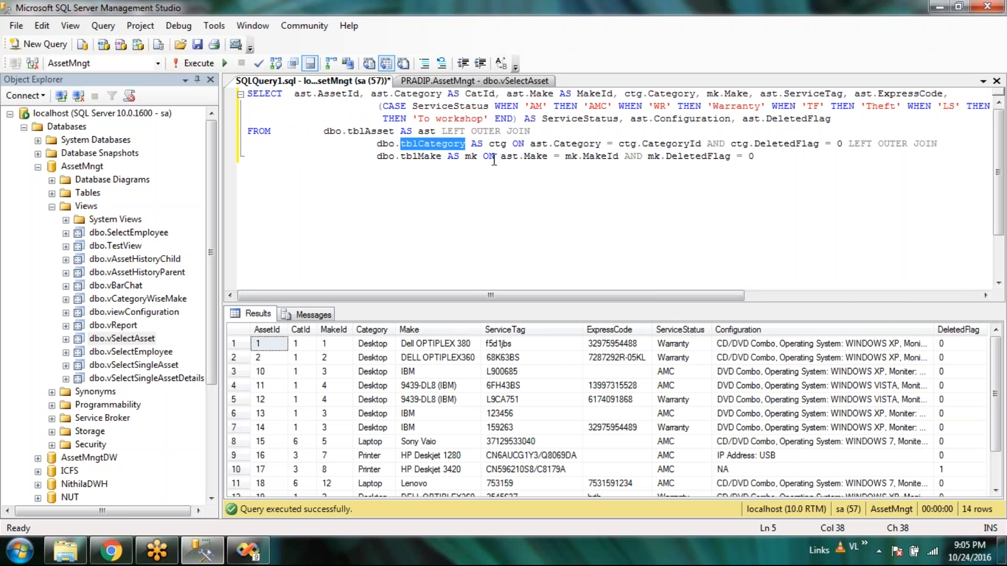
click(421, 156)
double_click(421, 156)
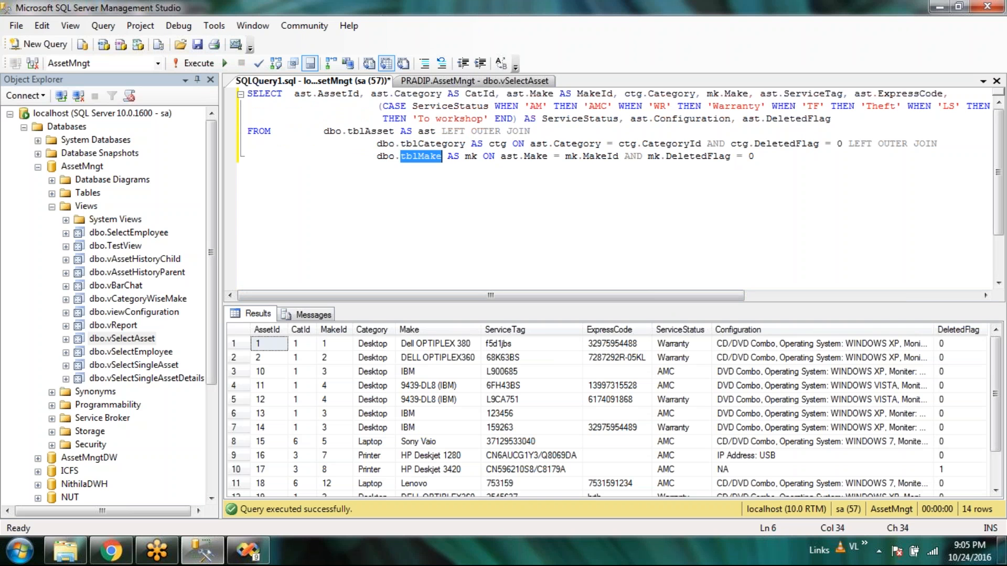
click(659, 233)
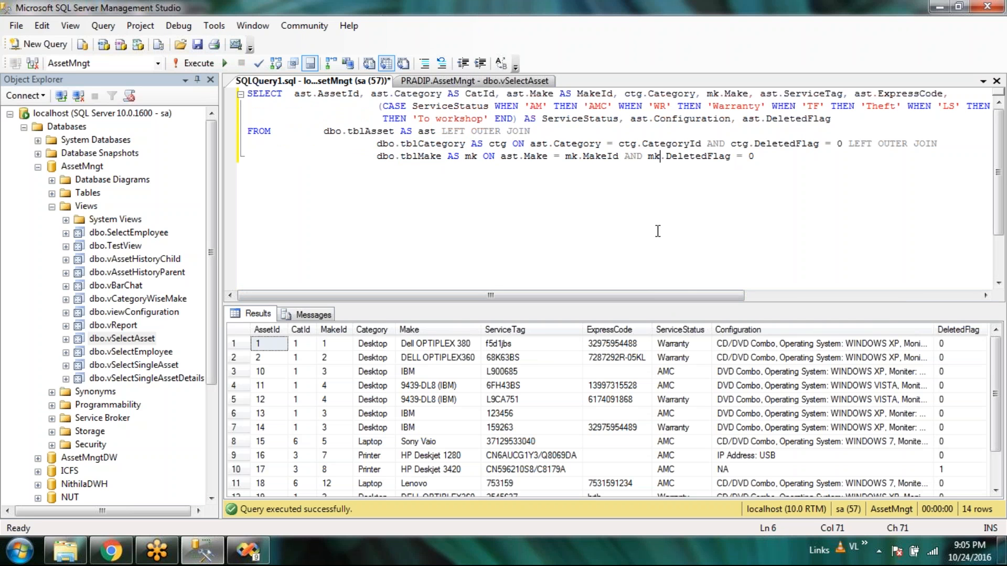
Examine the two LEFT OUTER JOIN clauses linking tblAsset to tblCategory and to tblMake, including their ON conditions
click(608, 219)
drag(442, 131, 536, 132)
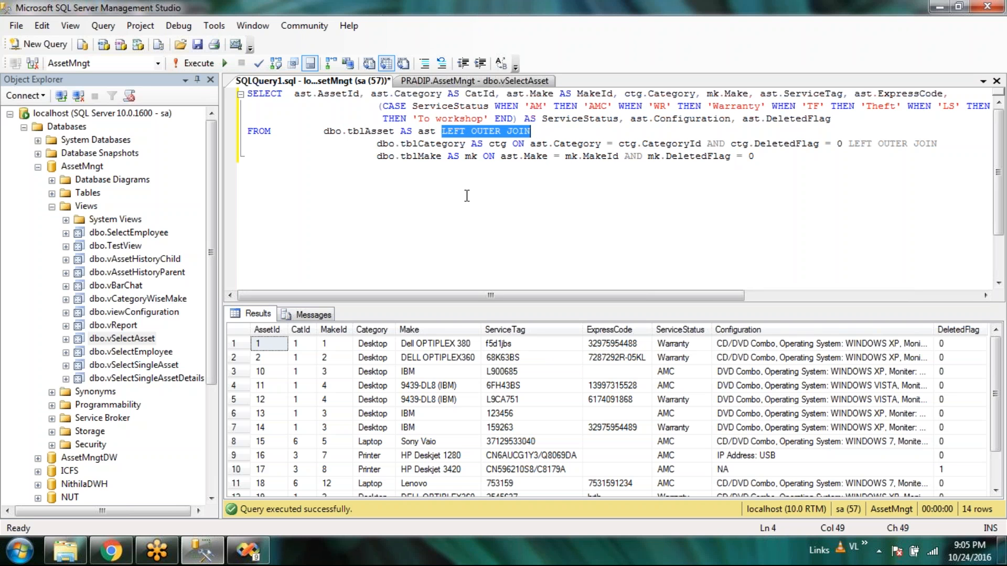
drag(324, 131, 702, 143)
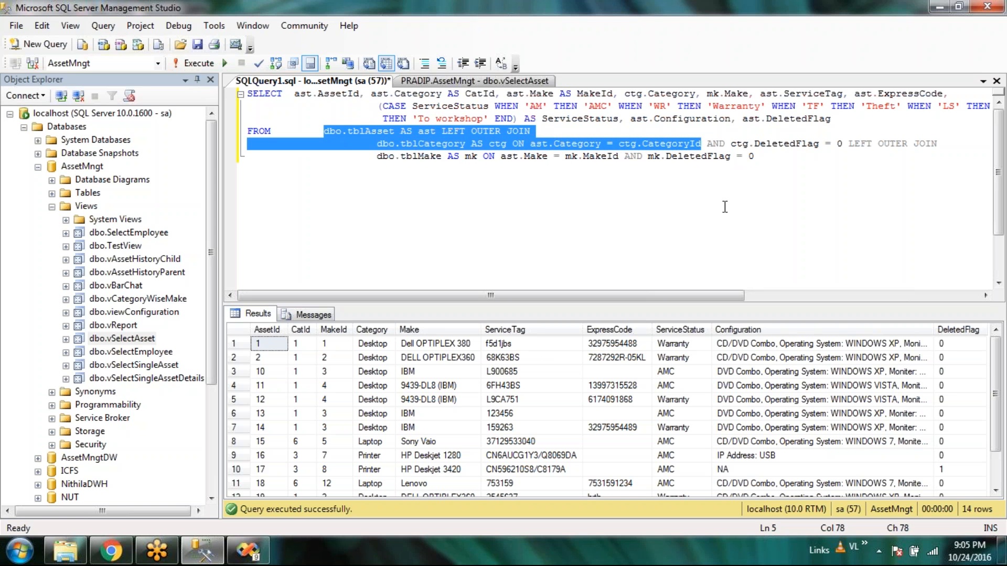
key(Caps_Lock)
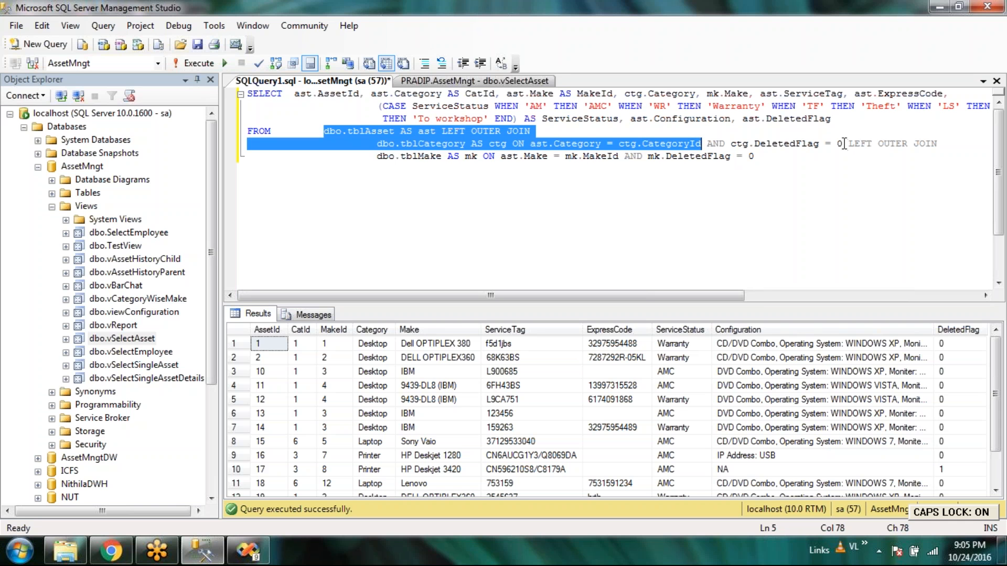
shift+click(844, 143)
key(Caps_Lock)
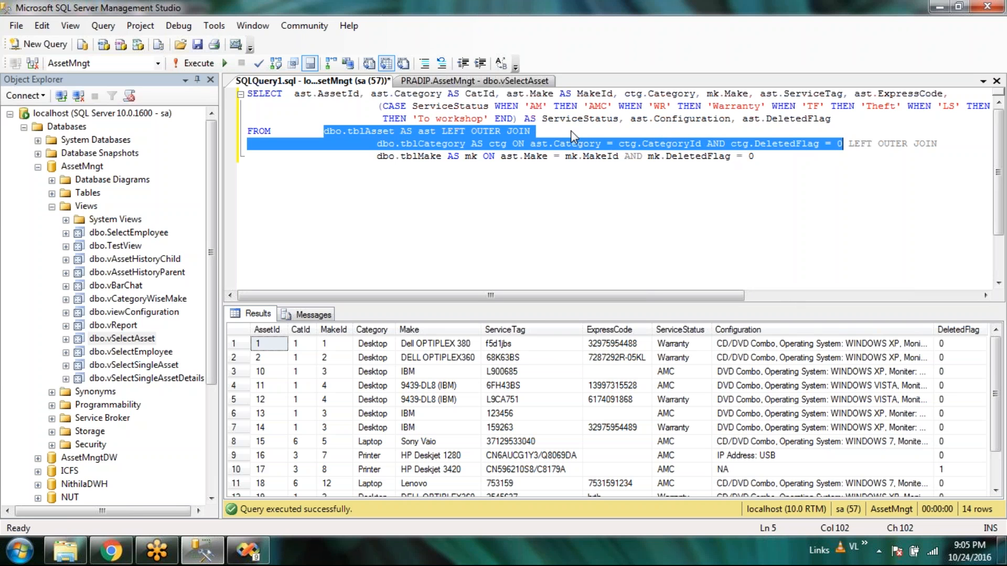
click(848, 143)
drag(852, 143, 842, 163)
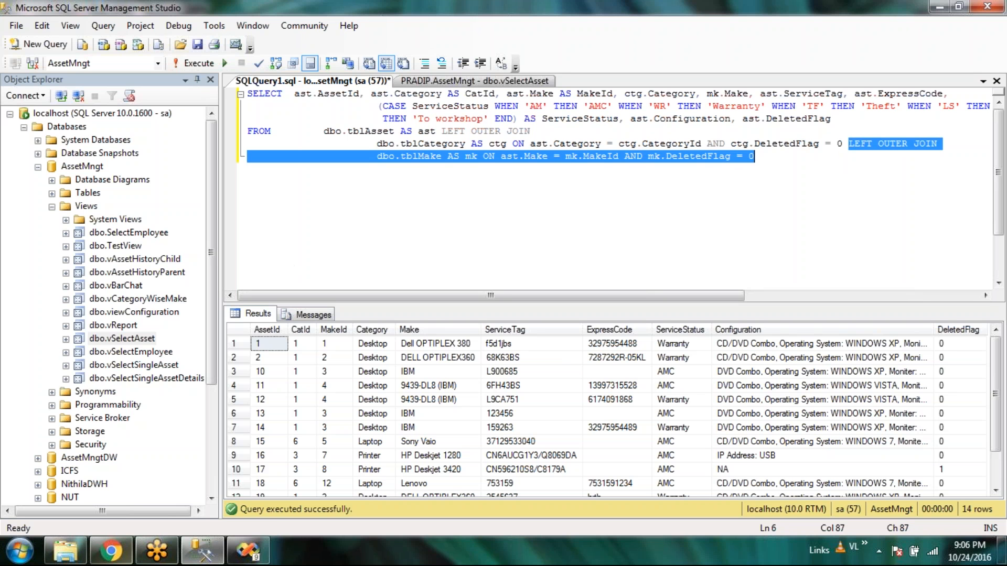
Compare the merge joins of the Sales Mngt DWH data flow in Visual Studio with the SQL join query in Management Studio
mouse_move(199, 555)
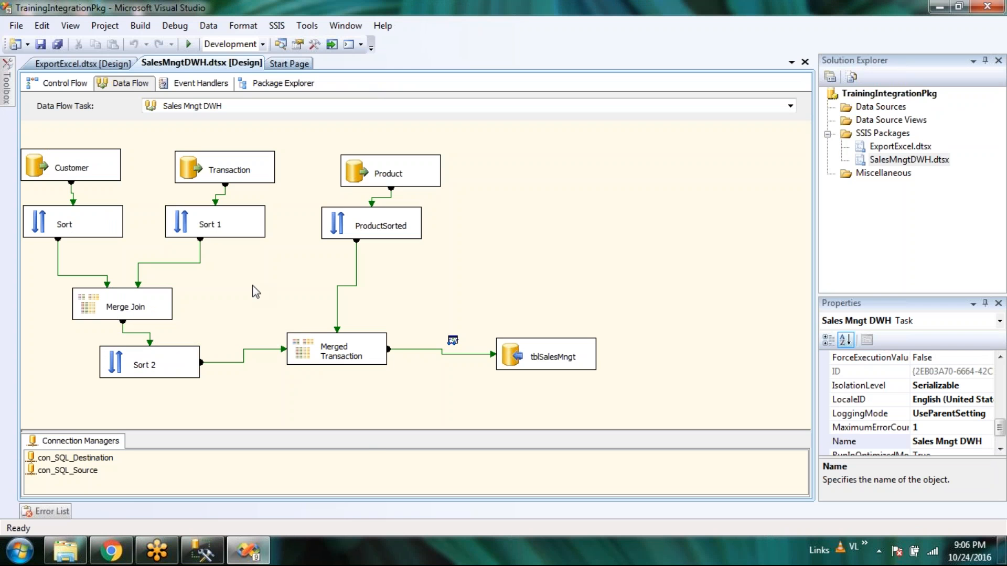
right_click(253, 286)
key(Escape)
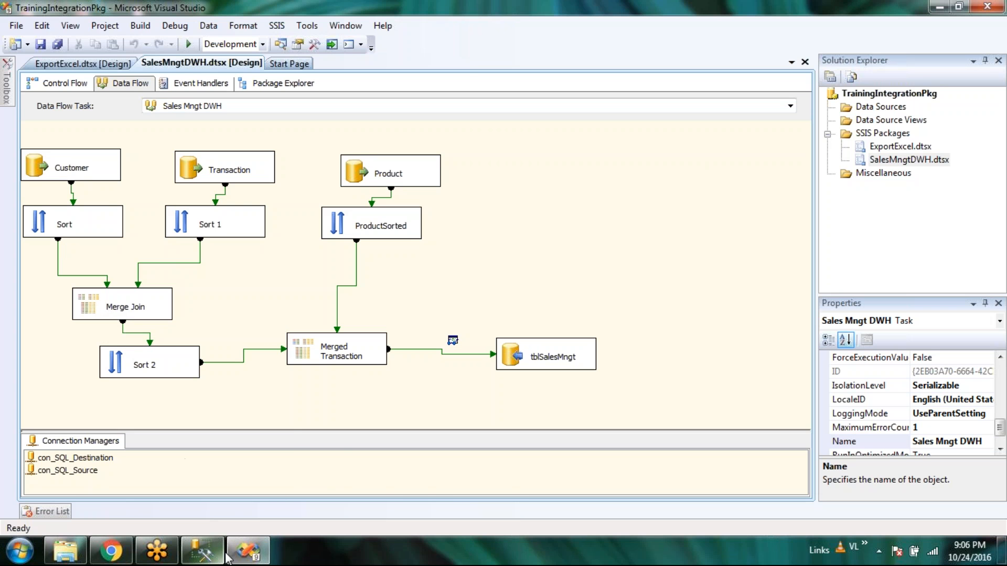
mouse_move(256, 555)
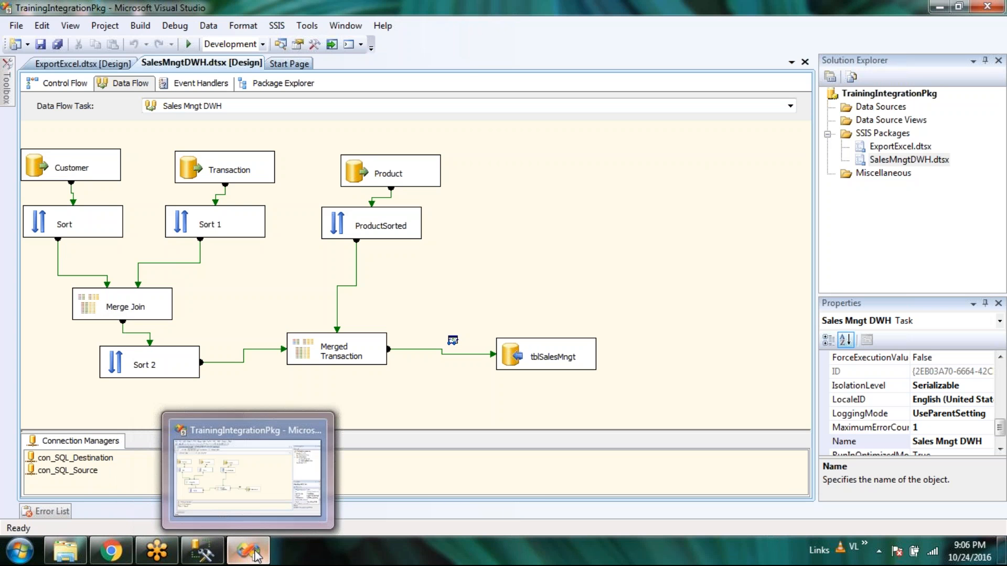
click(203, 551)
click(809, 212)
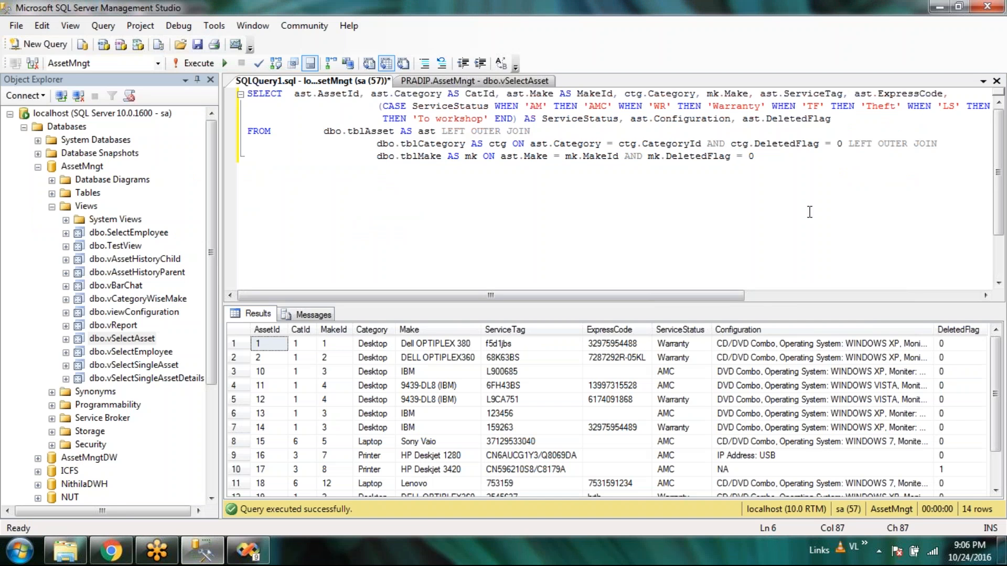
click(443, 186)
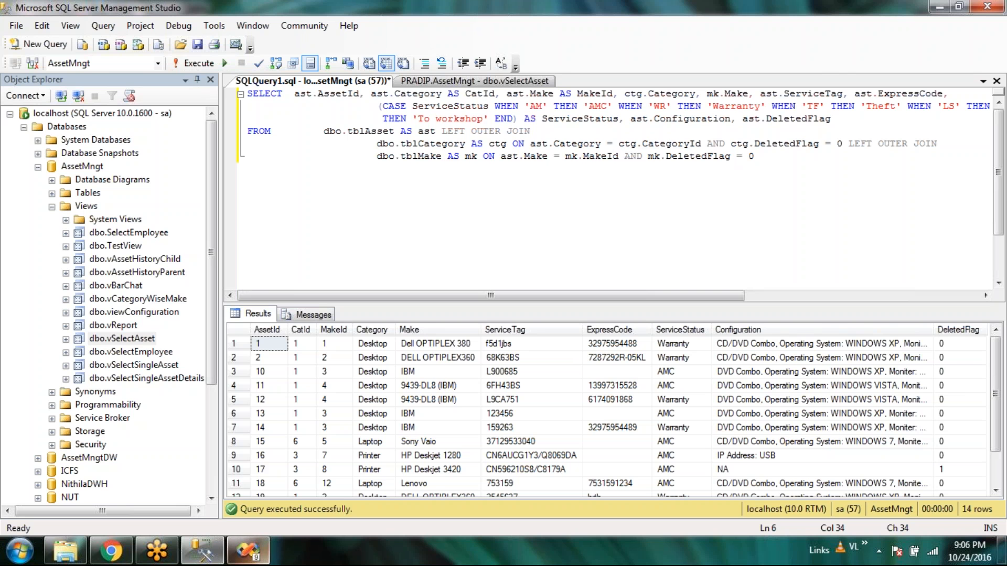
click(261, 557)
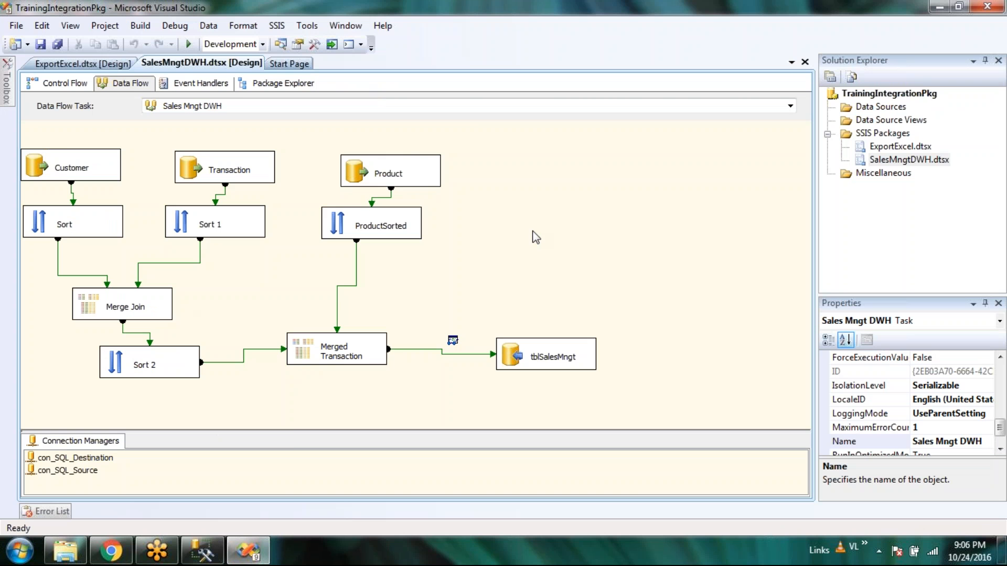
mouse_move(203, 555)
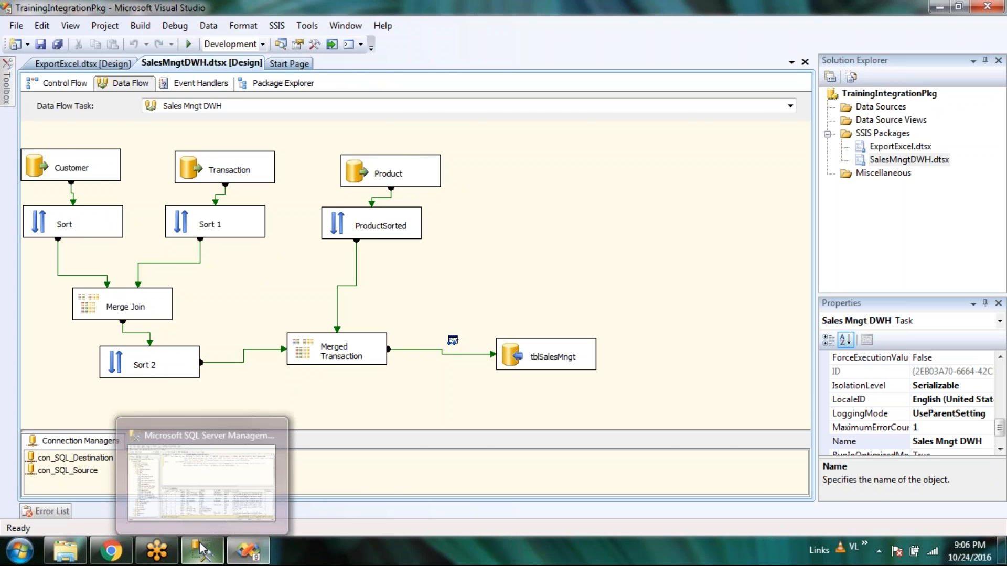
click(204, 554)
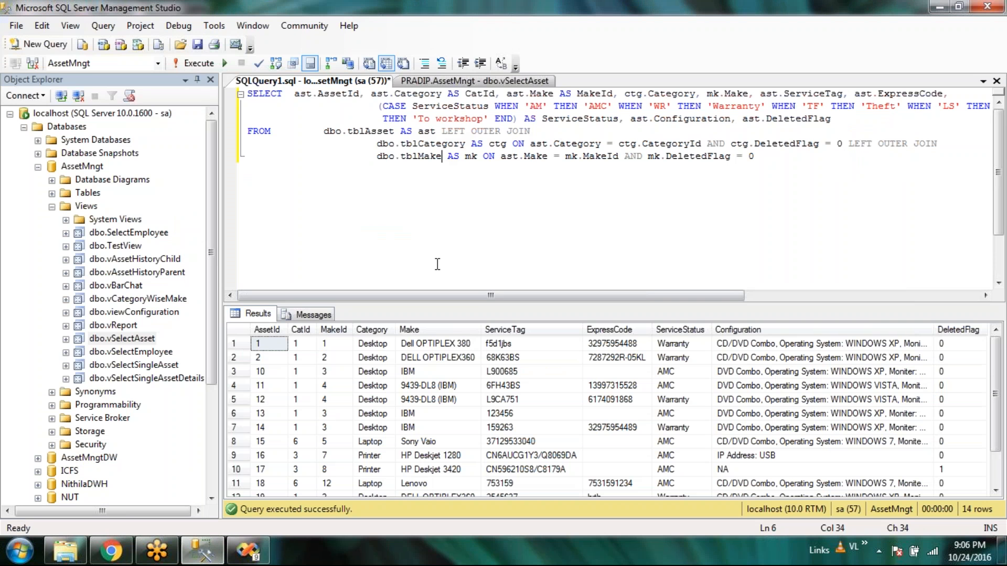
Examine the complete result set of the joined query together with its join lines
key(Left)
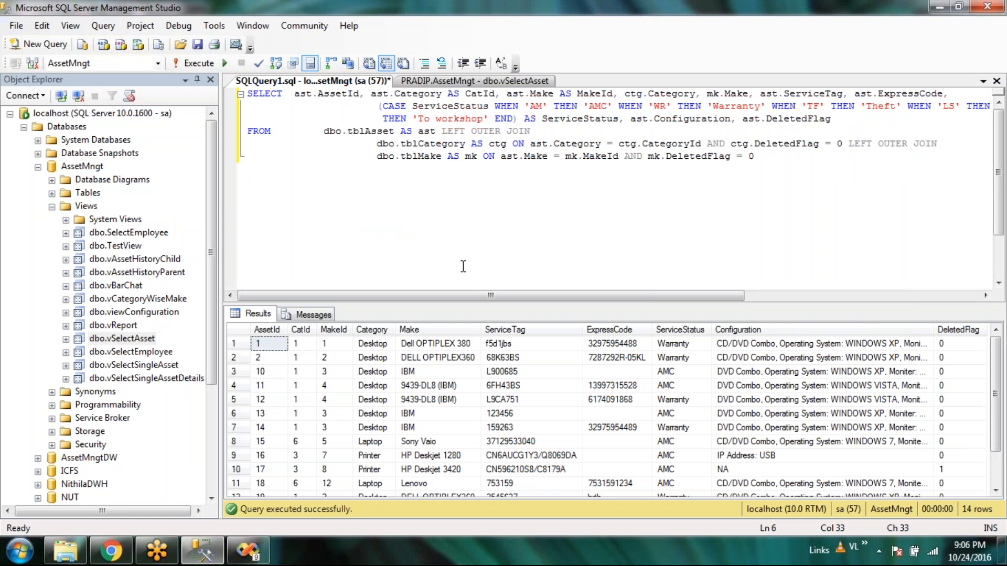
click(782, 166)
click(239, 333)
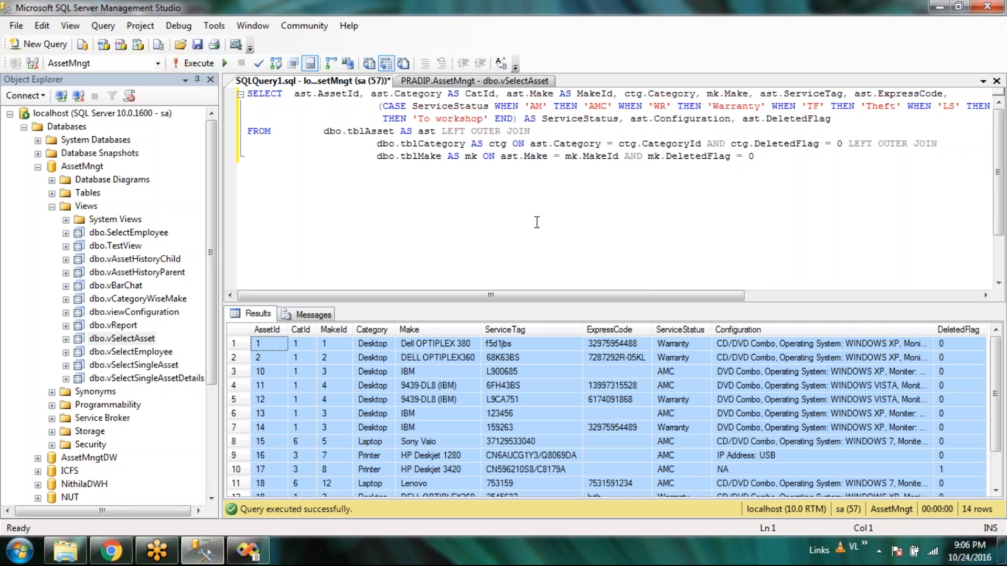
click(467, 227)
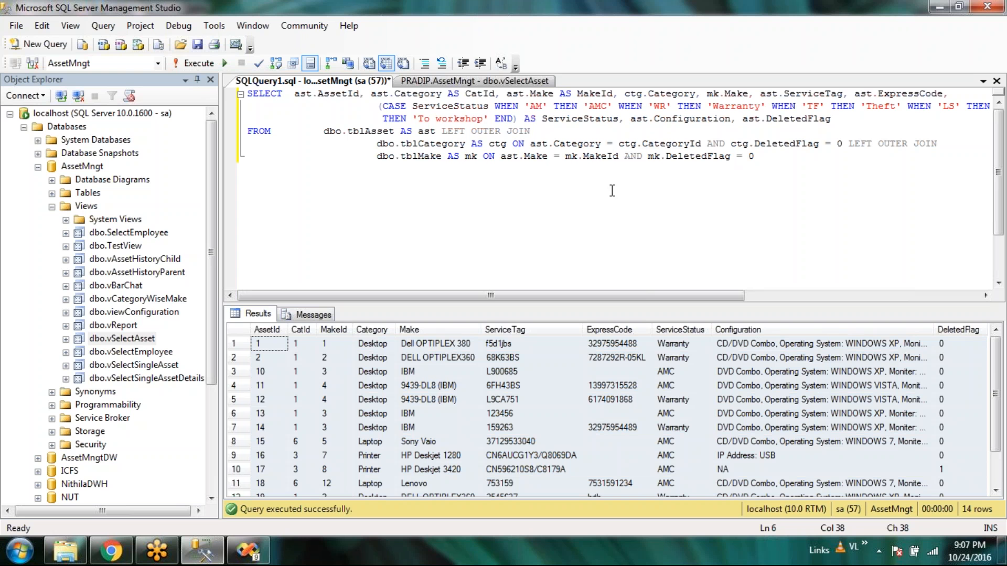
click(826, 168)
click(303, 240)
click(489, 164)
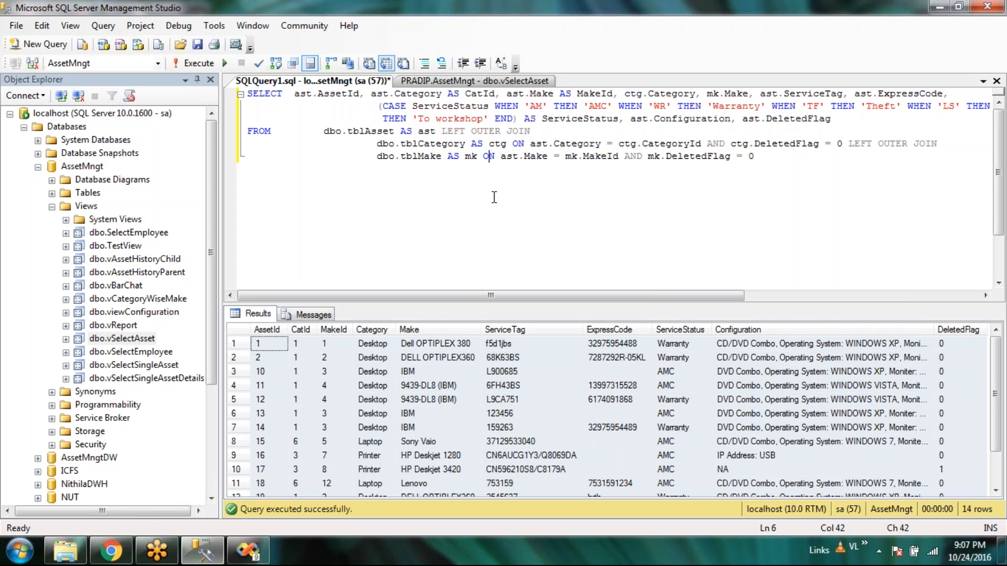
Open the vSelectAsset view's design and arrange the diagram with the ctg and mk tables on one side and ast on the other
right_click(116, 340)
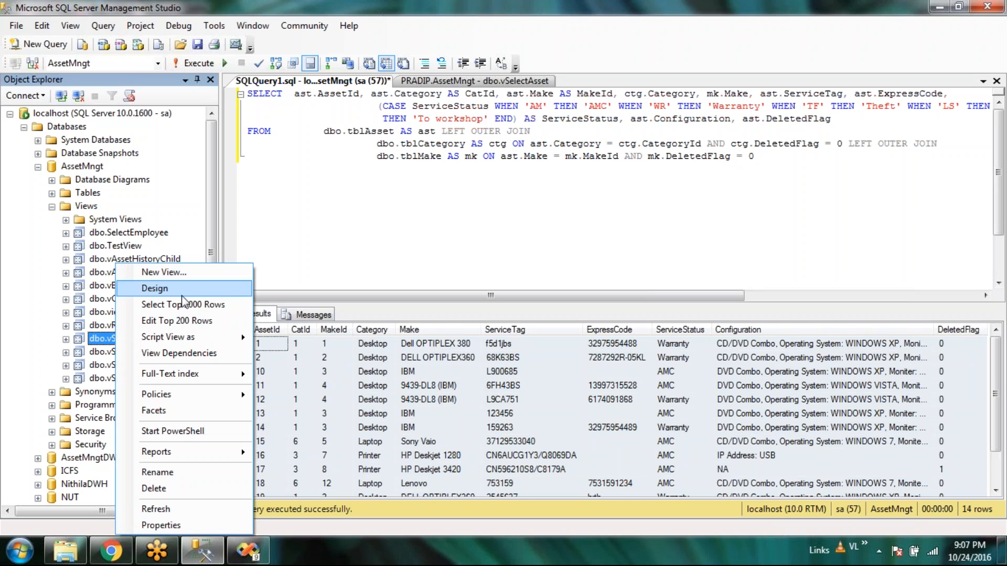
click(181, 295)
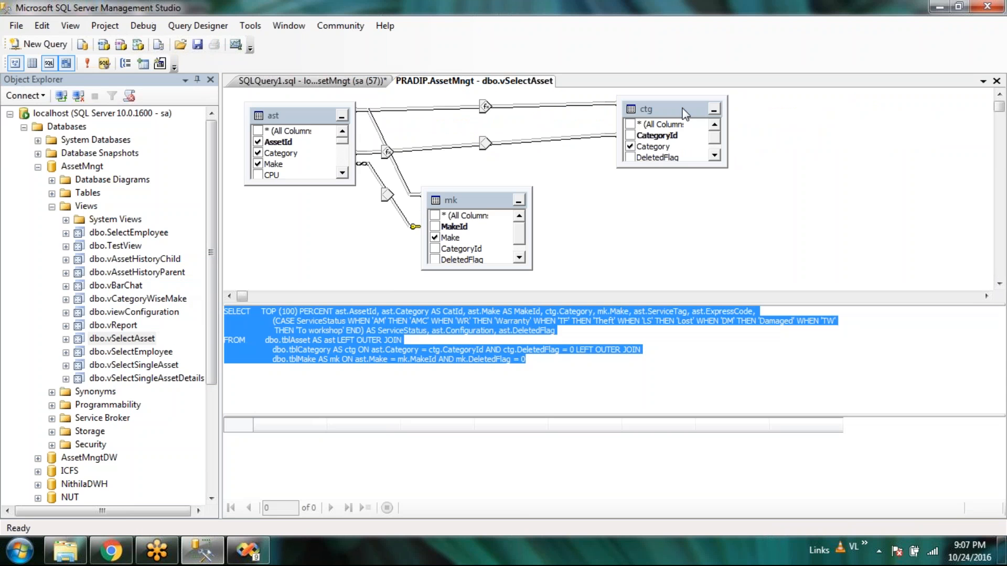
drag(285, 118, 870, 181)
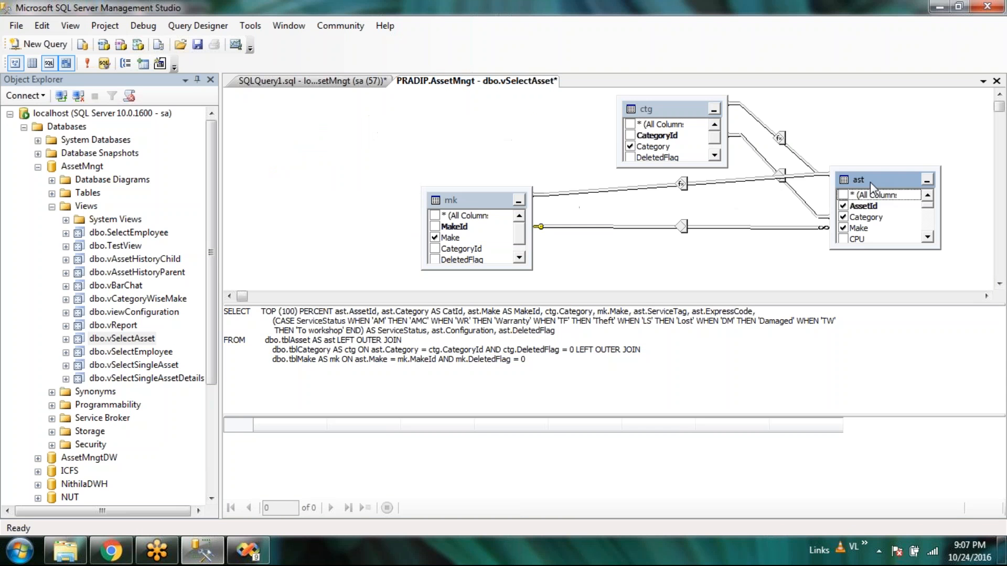
drag(655, 114, 321, 114)
drag(454, 201, 431, 203)
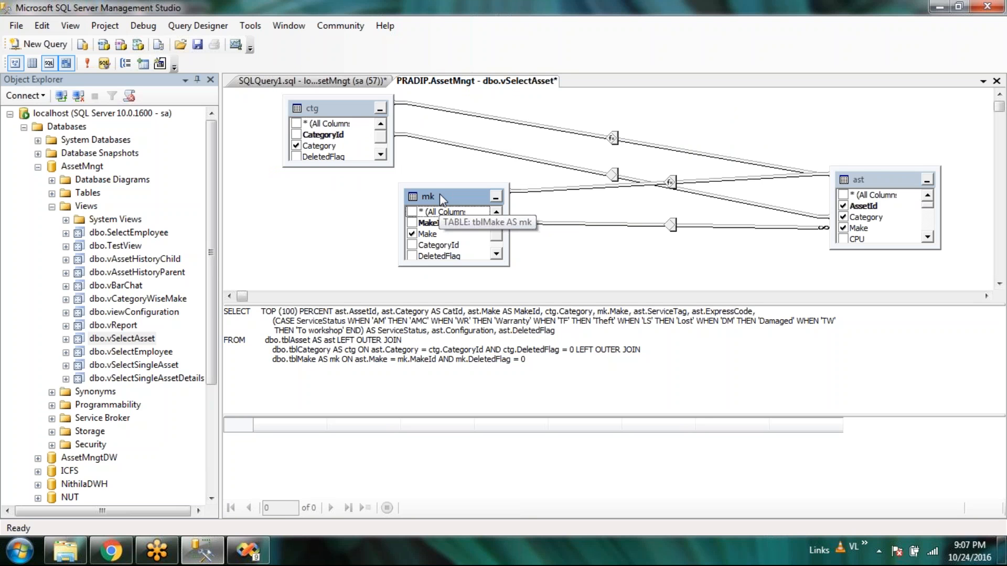
click(876, 180)
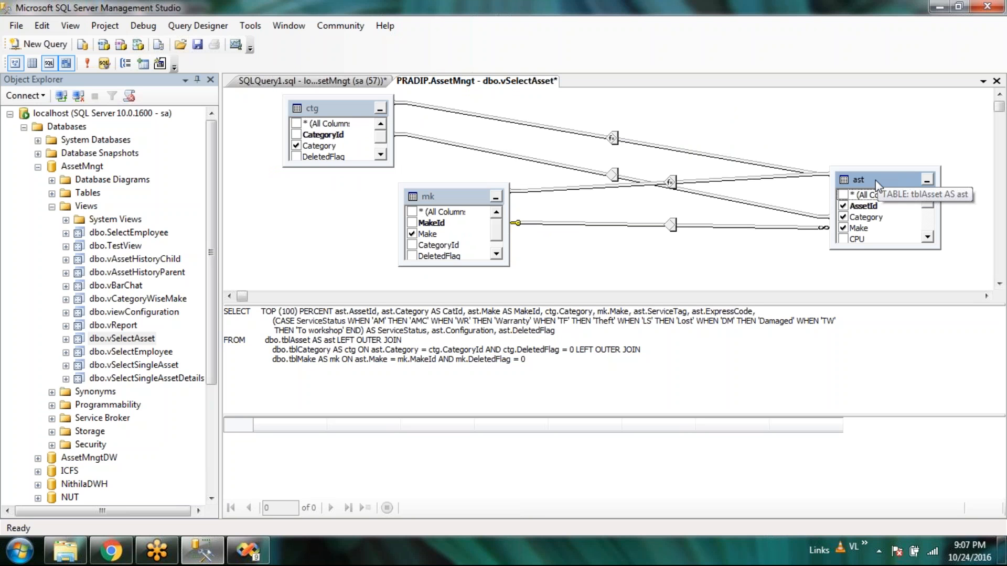
drag(875, 180, 890, 205)
drag(450, 199, 487, 190)
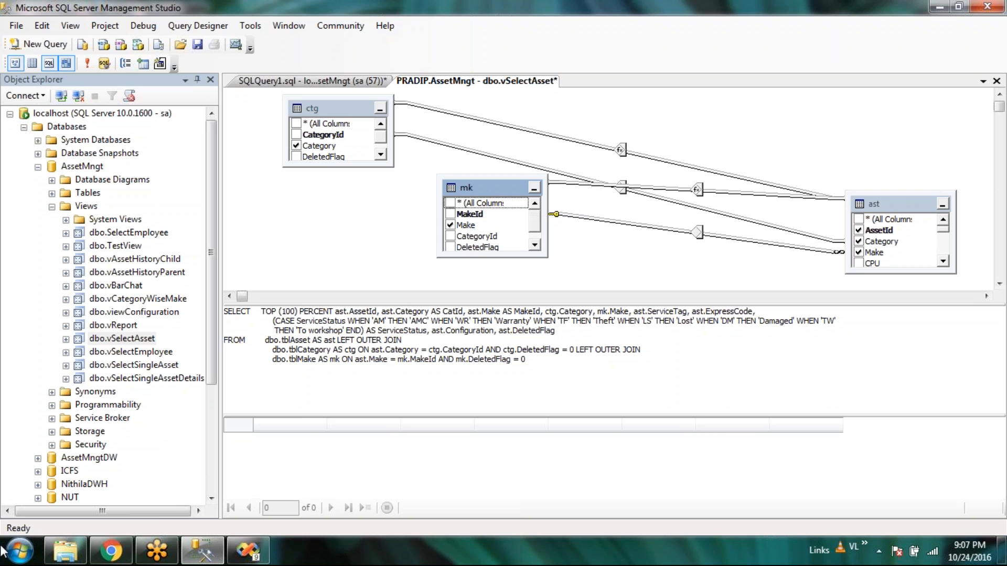
Start a new Notepad note with a Category list containing Desktop, Laptop and Printer
click(18, 561)
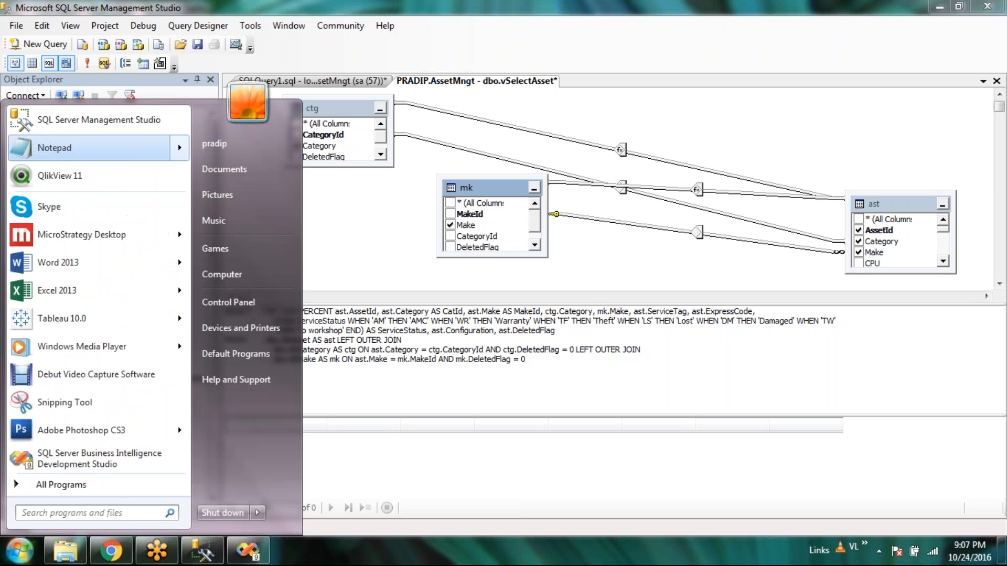
key(Return)
text(Categ)
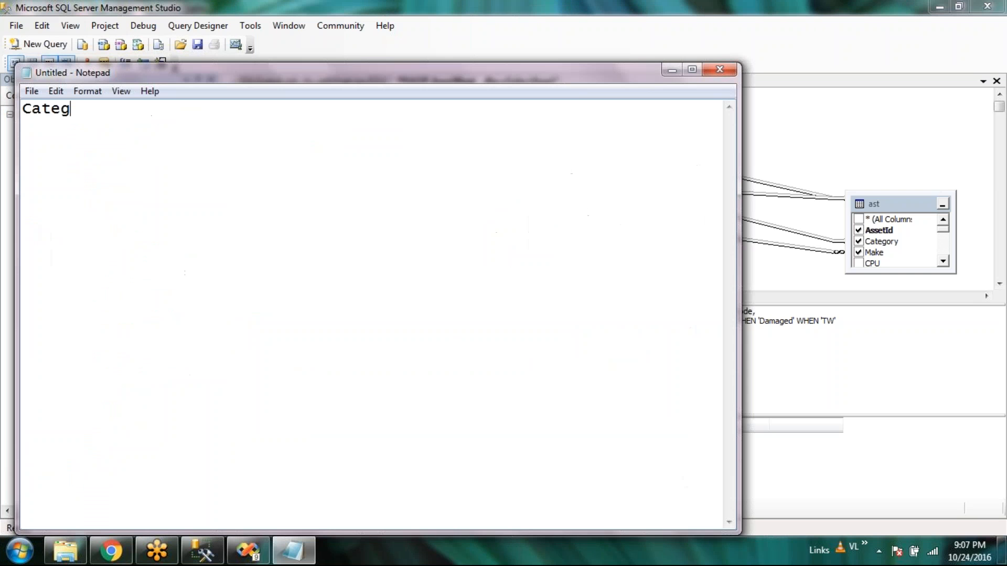
text(ory)
key(Return)
text(Desktop)
key(Return)
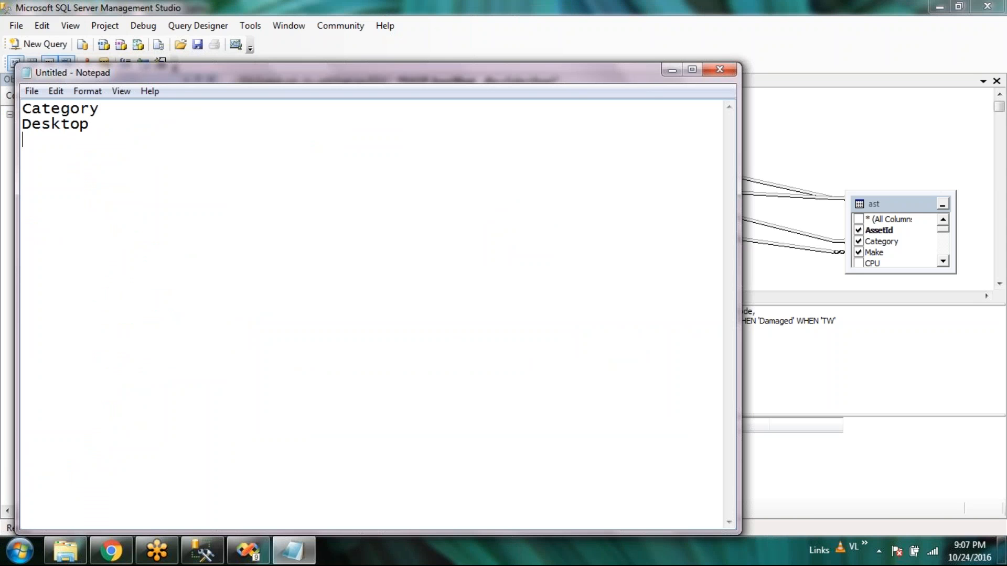
text(Laptop)
key(Return)
text(Printer)
key(Return)
key(Return)
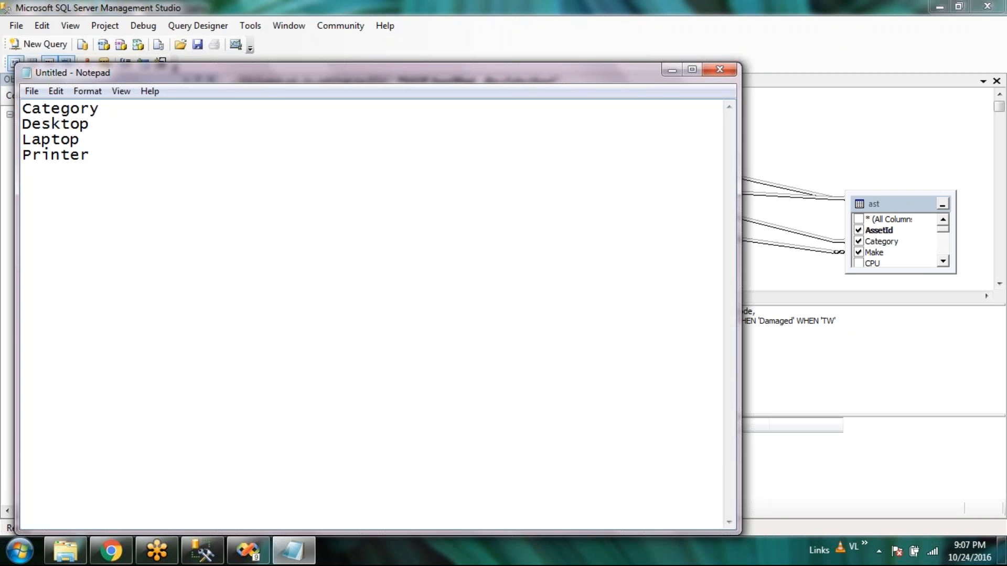
Add a Make list below the categories with Dell Optiplex, HP Desktop, Lenovo Desktop and Acer desktop
text(Make)
text(Del)
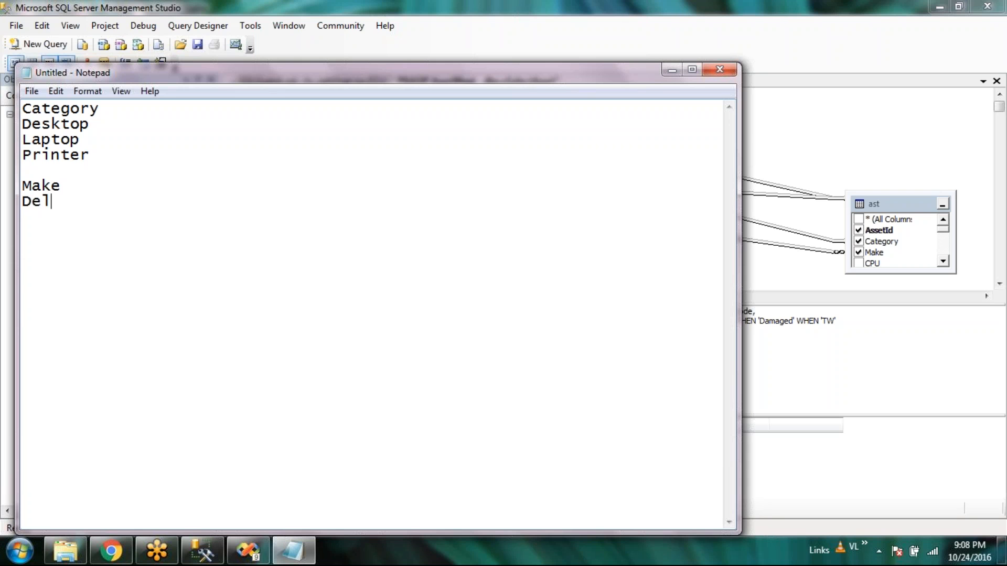
text(l Optipe)
key(BackSpace)
text(le)
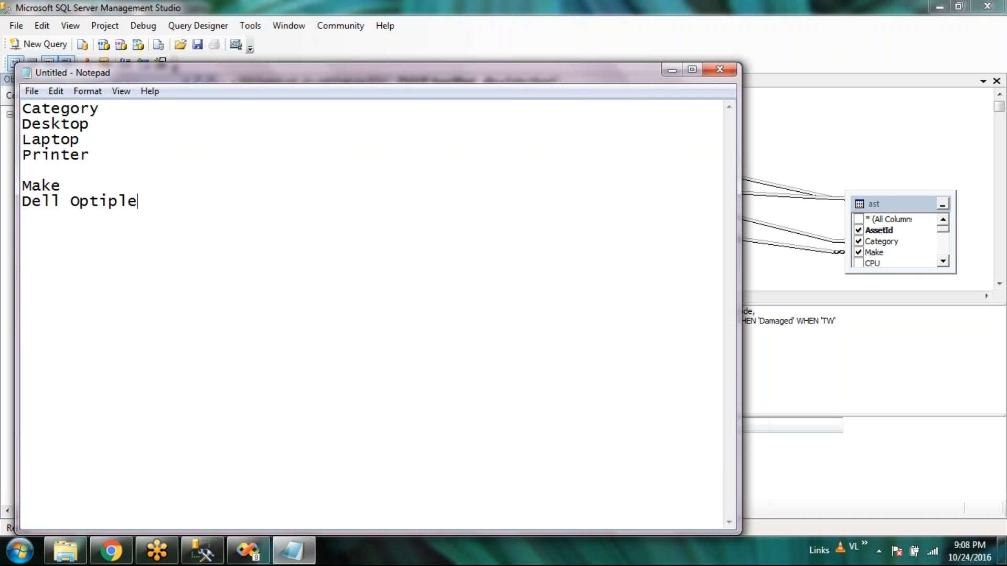
text(x ()
key(BackSpace)
text(HP Desktop)
key(Return)
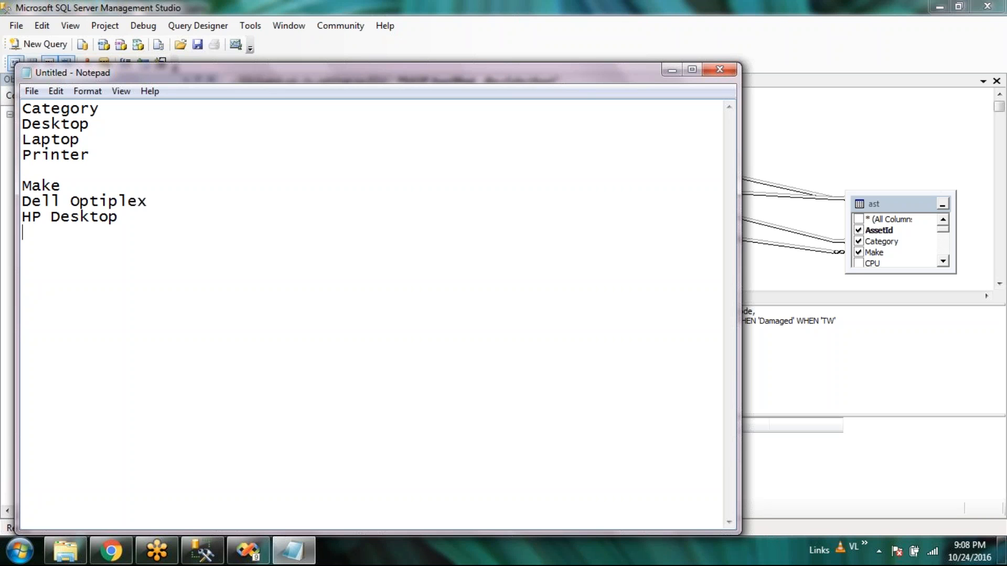
text(Lenovo Desktop)
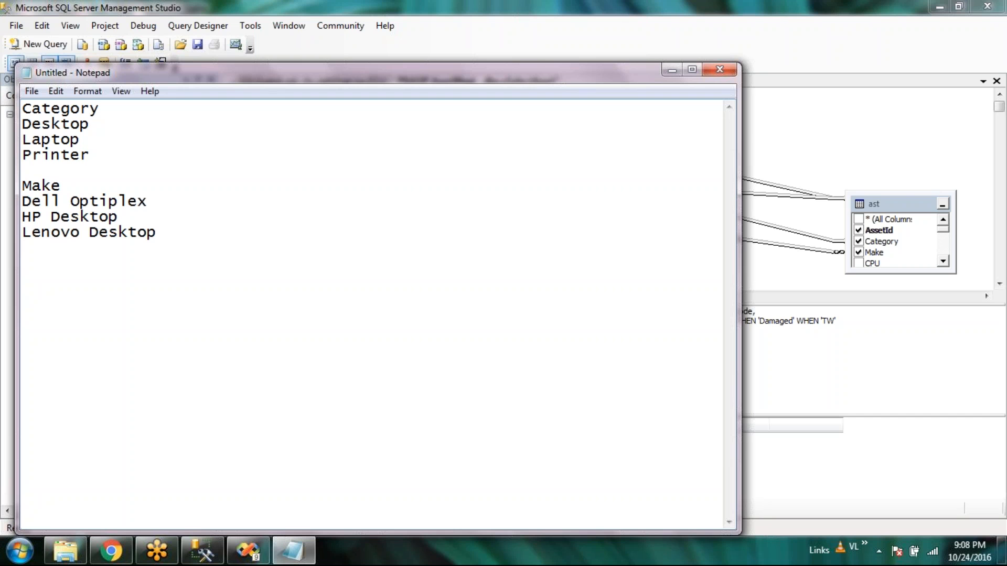
key(Return)
text(Acer desktop)
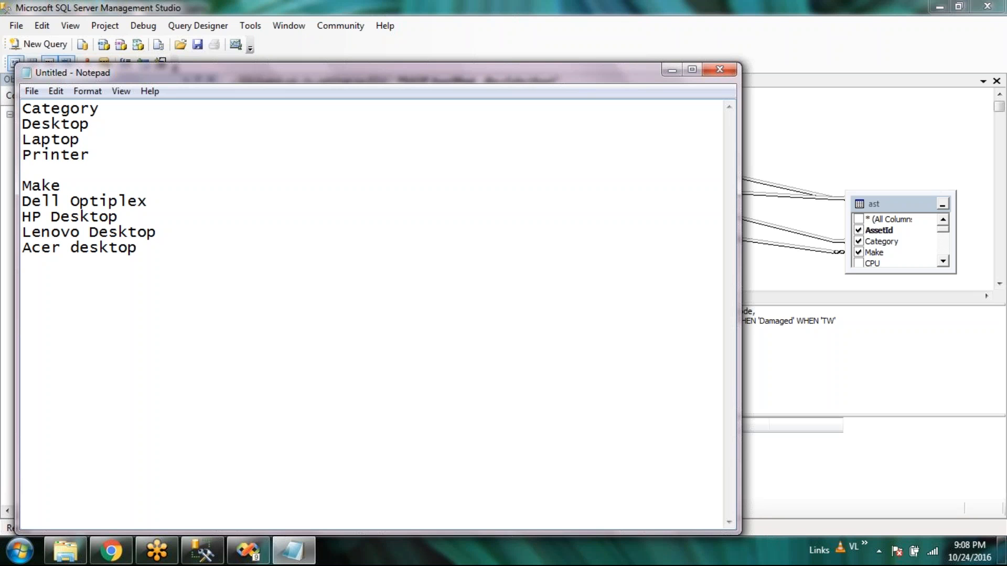
Extend the Make list with Apple laptop, Sony laptop, Canon printer, Nikon printer and HP printer, and widen the gap above it
key(Return)
text(Apple laptop)
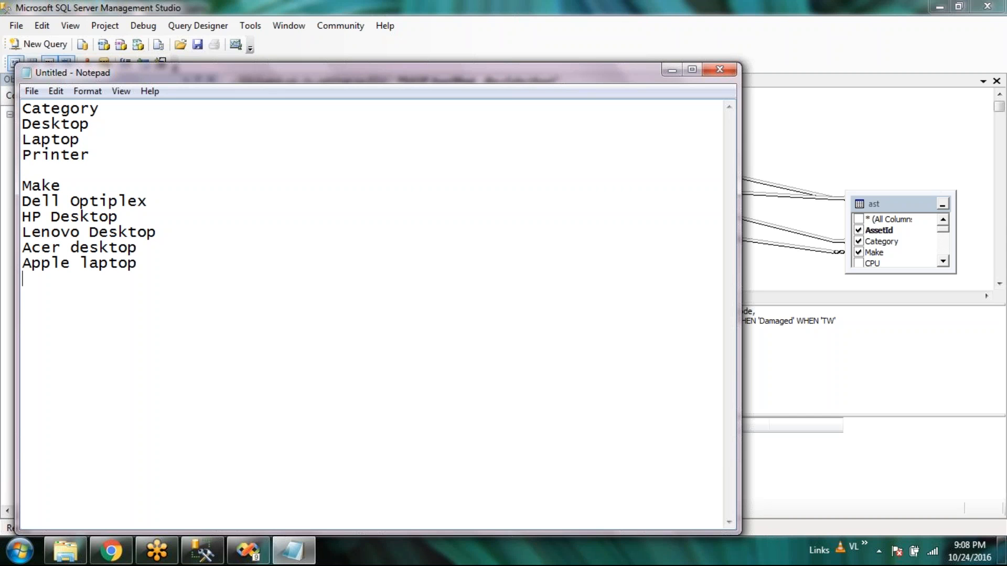
text(Sony vi)
key(BackSpace)
key(BackSpace)
text(laptop )
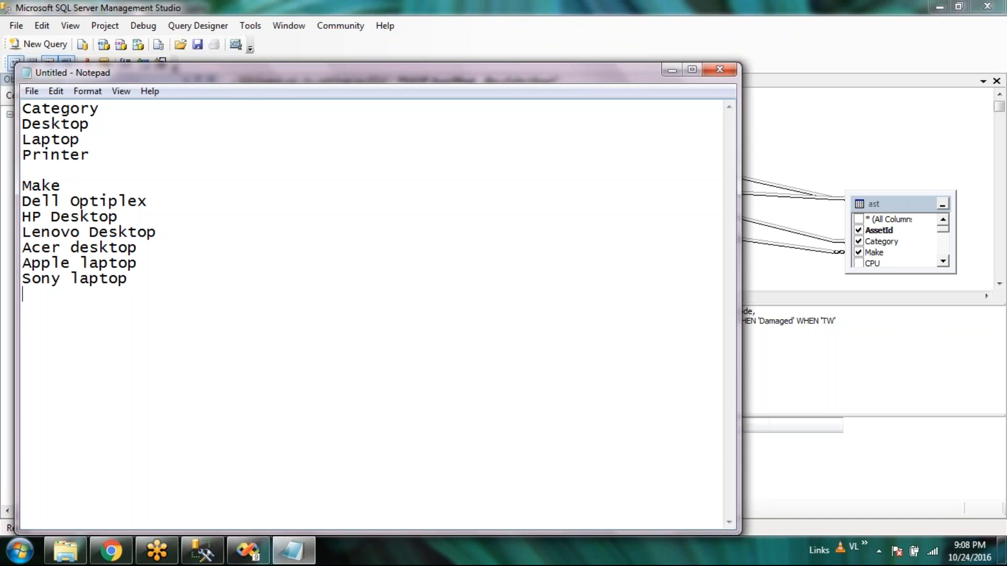
text(Canon printe)
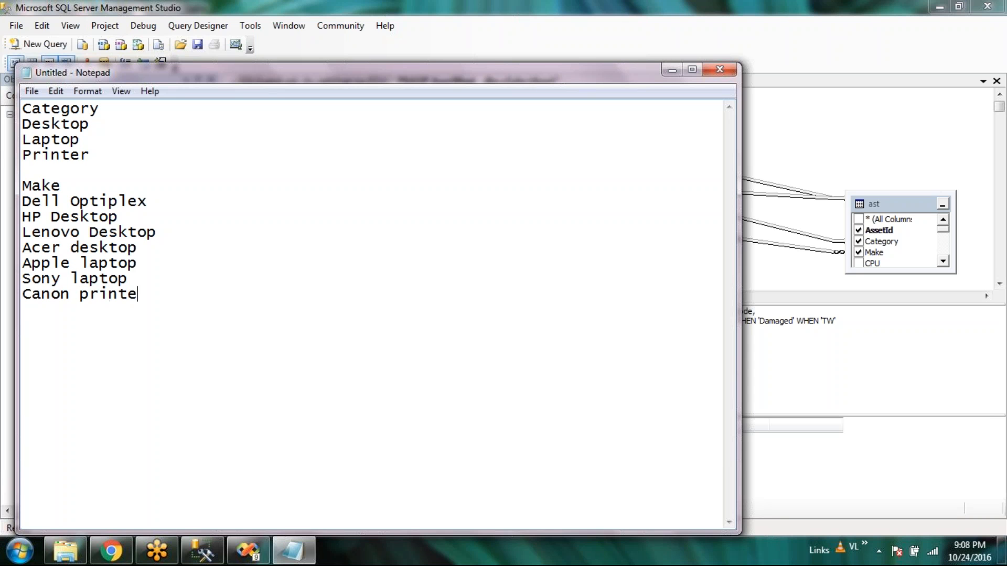
text(r Nikon printer HP)
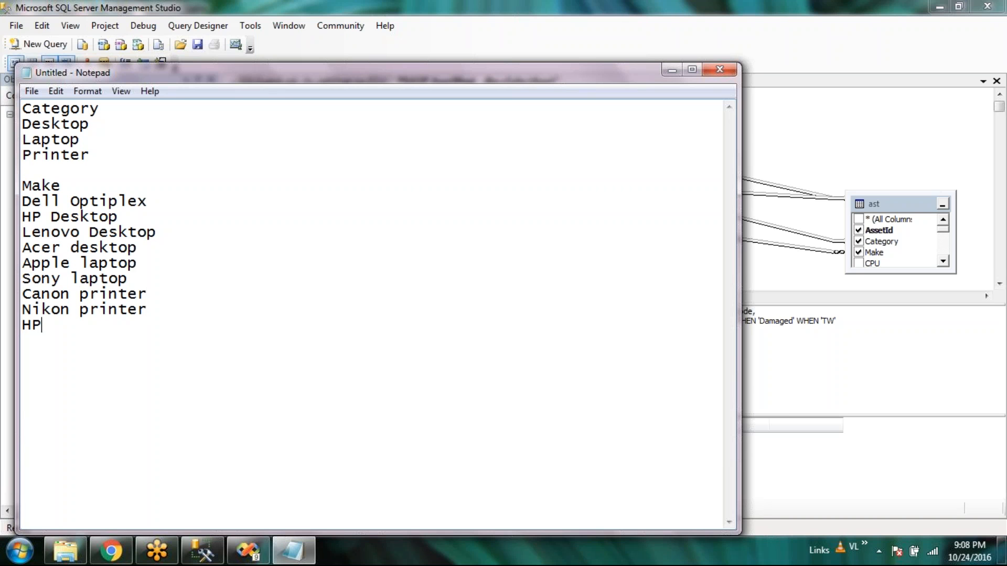
text( printer)
click(104, 170)
key(Return)
Compare the desktop, laptop and printer entries of the Make list with the categories they belong to
drag(182, 345, 8, 216)
click(197, 335)
drag(121, 115, 7, 98)
click(98, 127)
drag(144, 268, 8, 217)
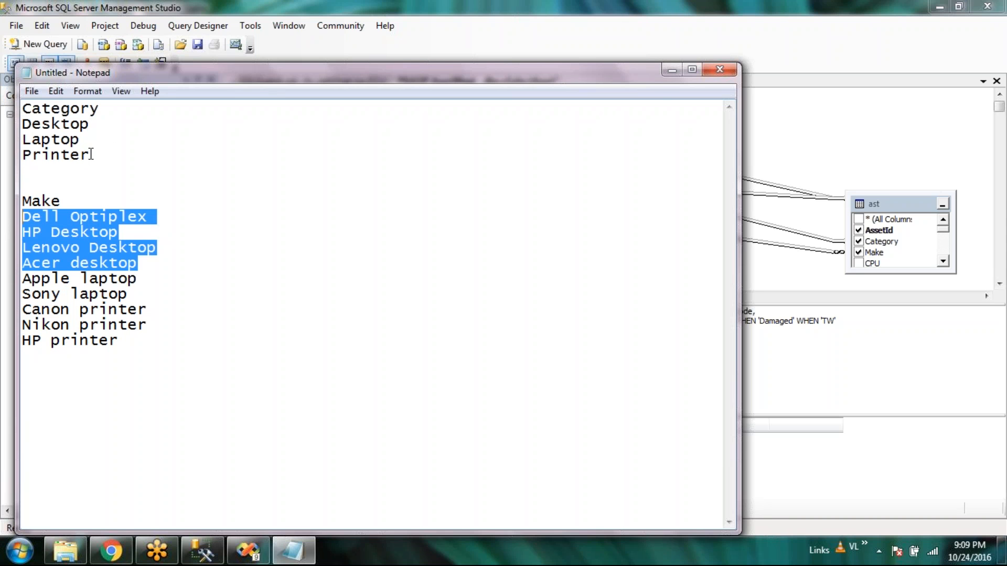
drag(98, 139, 8, 140)
click(234, 285)
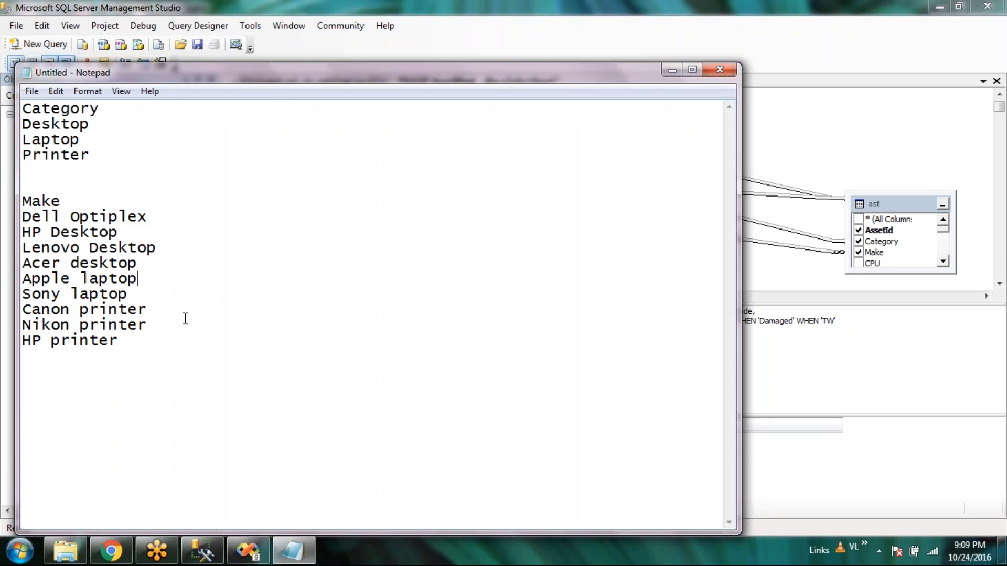
drag(148, 299, 8, 274)
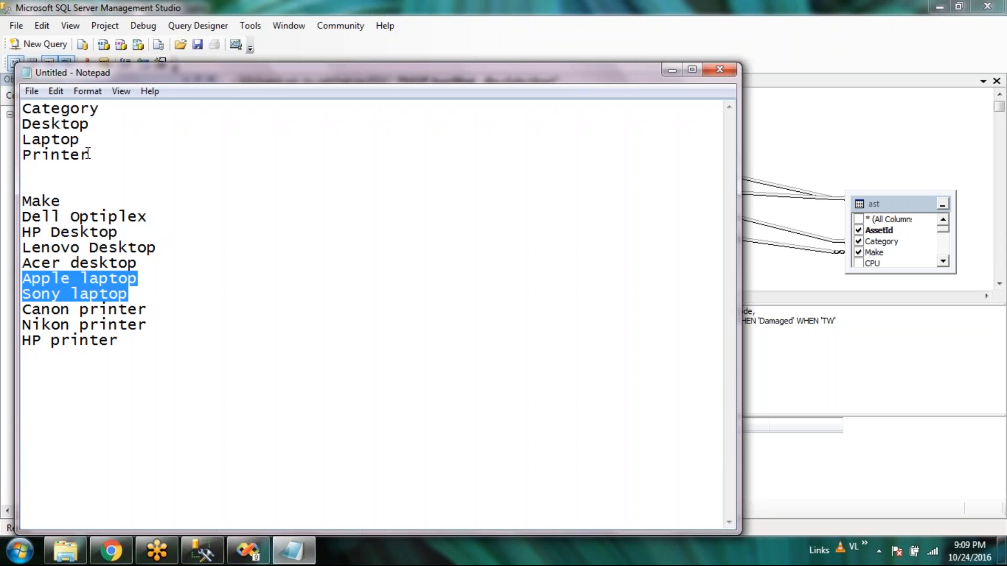
click(112, 153)
drag(112, 153, 7, 153)
click(164, 351)
drag(163, 350, 20, 311)
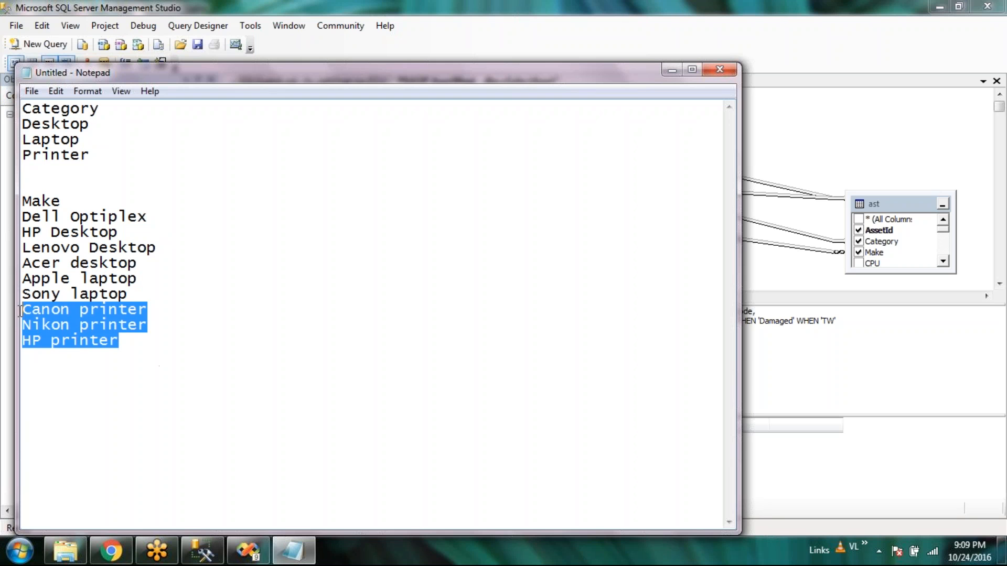
Make room below the Make list and examine the Dell Optiplex and HP Desktop entries as example makes
click(296, 385)
key(Return)
key(Return)
key(Return)
click(187, 215)
drag(187, 216, 16, 217)
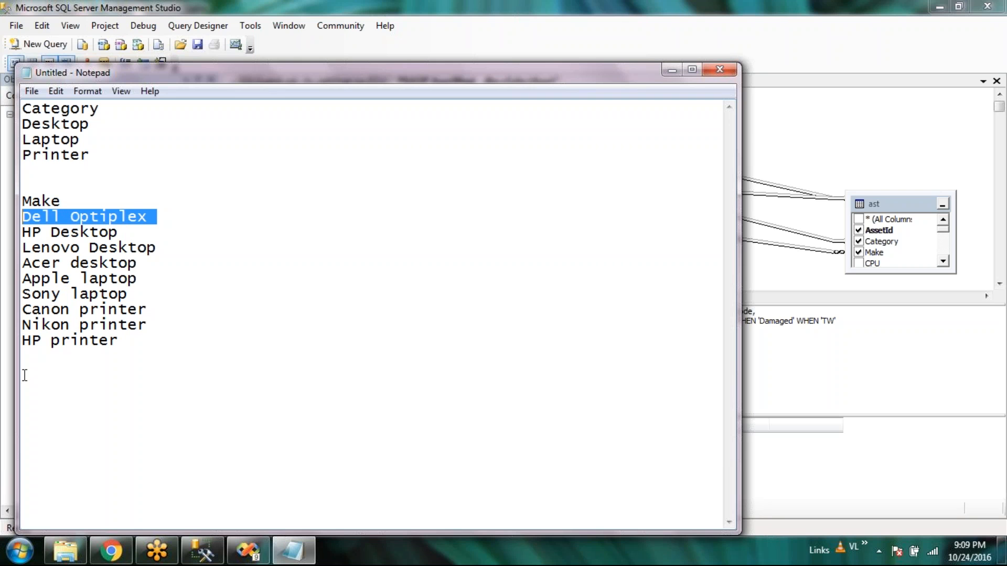
drag(207, 237, 8, 237)
click(194, 408)
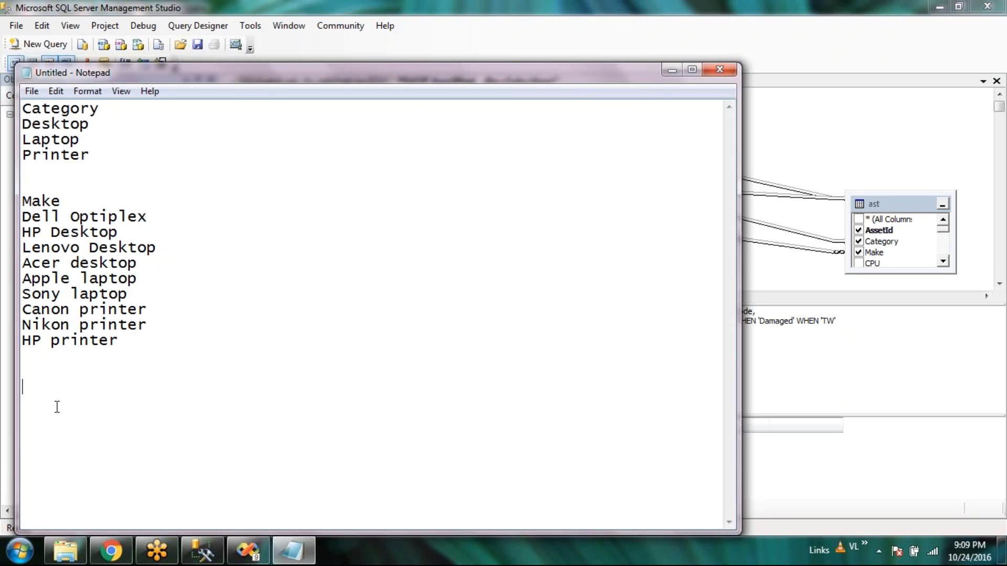
Examine the Category list and the Make list as two separate sets of master data
click(65, 205)
click(105, 102)
click(301, 149)
drag(121, 157, 10, 97)
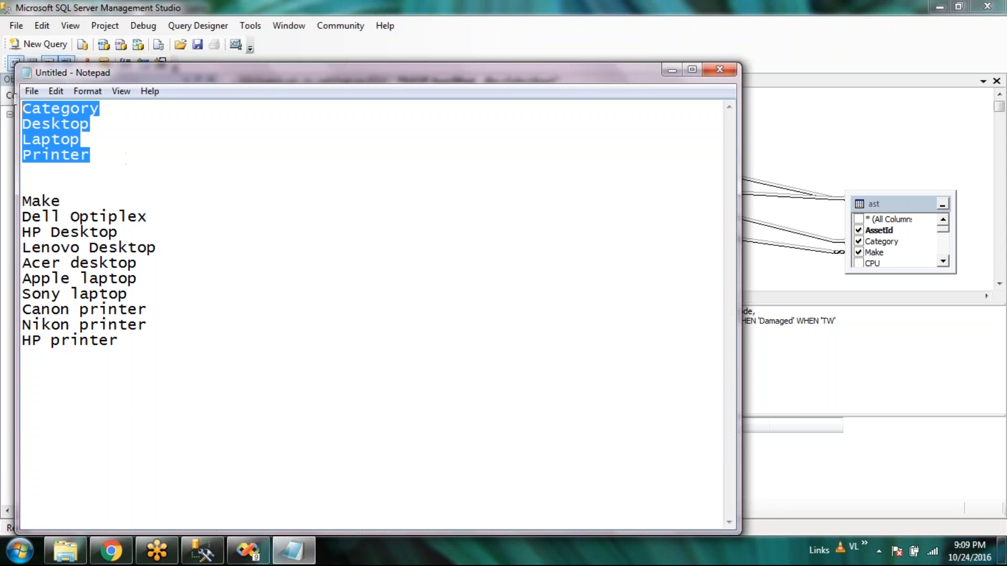
drag(157, 344, 8, 201)
click(165, 380)
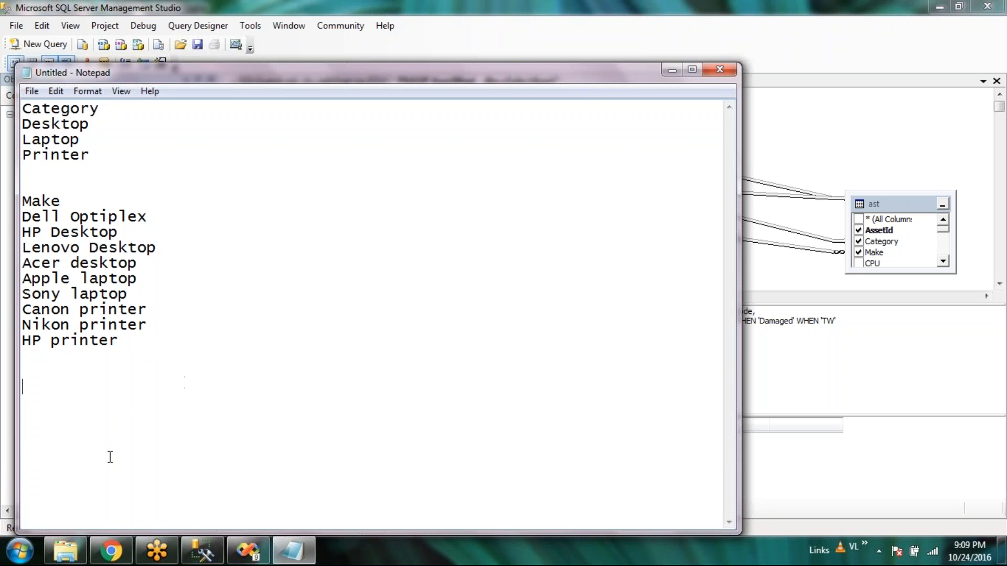
right_click(165, 441)
key(Escape)
click(329, 372)
right_click(336, 360)
click(311, 341)
drag(89, 154, 22, 108)
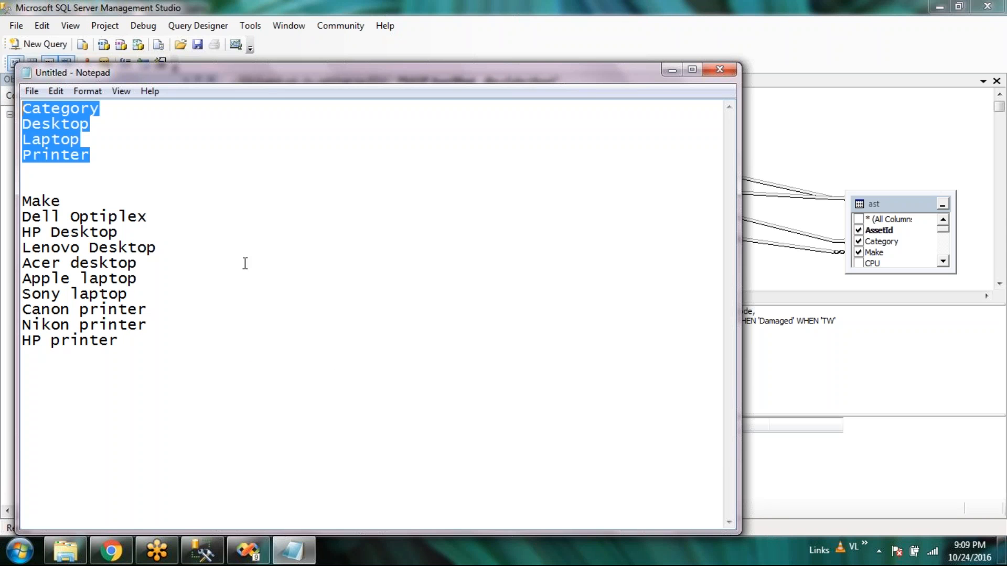
Close the note with the Category and Make lists without saving it
right_click(263, 273)
click(226, 264)
click(196, 234)
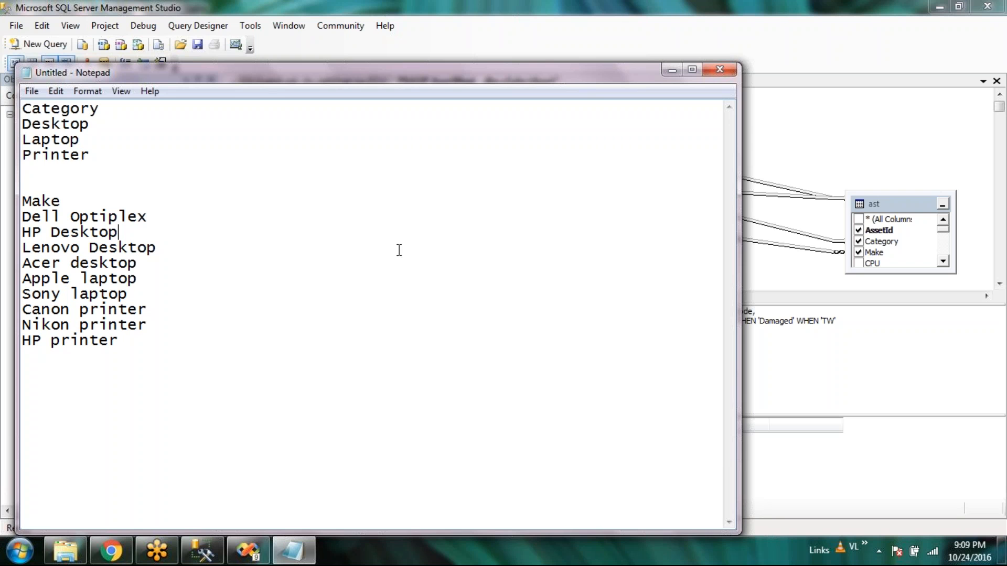
click(719, 71)
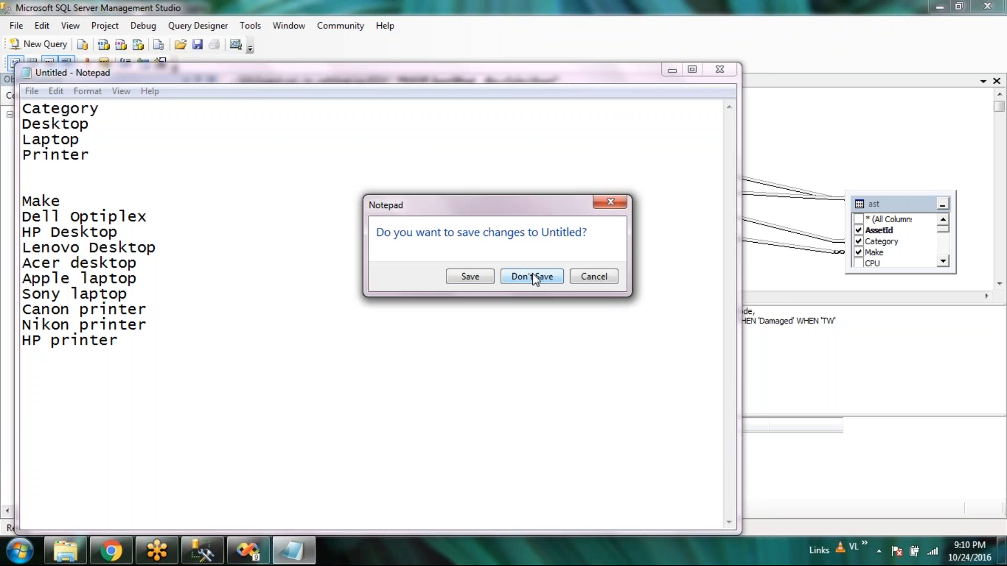
click(540, 276)
Switch to Visual Studio and examine the Customer, Product and Transaction sources of the Sales Mngt DWH data flow
click(207, 556)
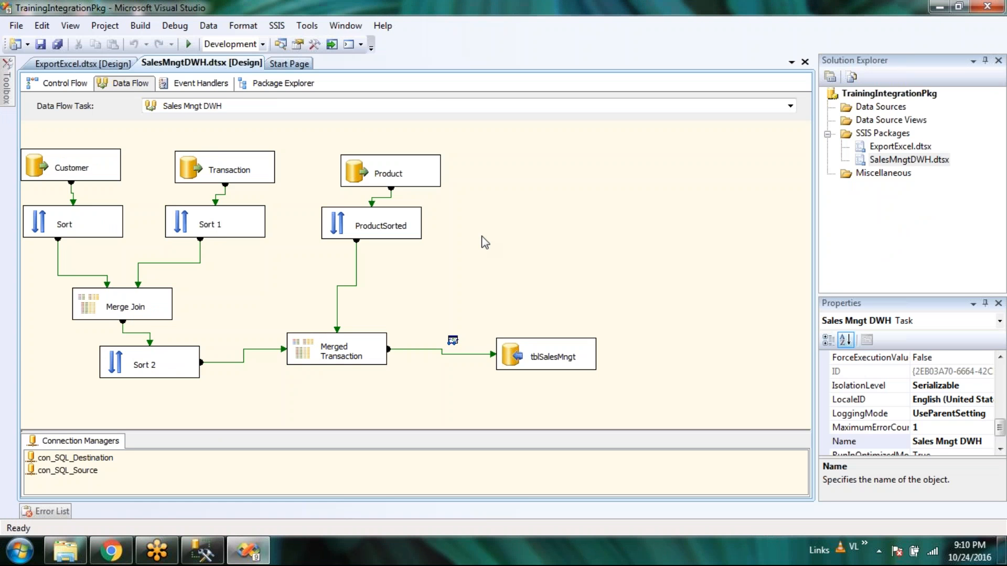
click(92, 167)
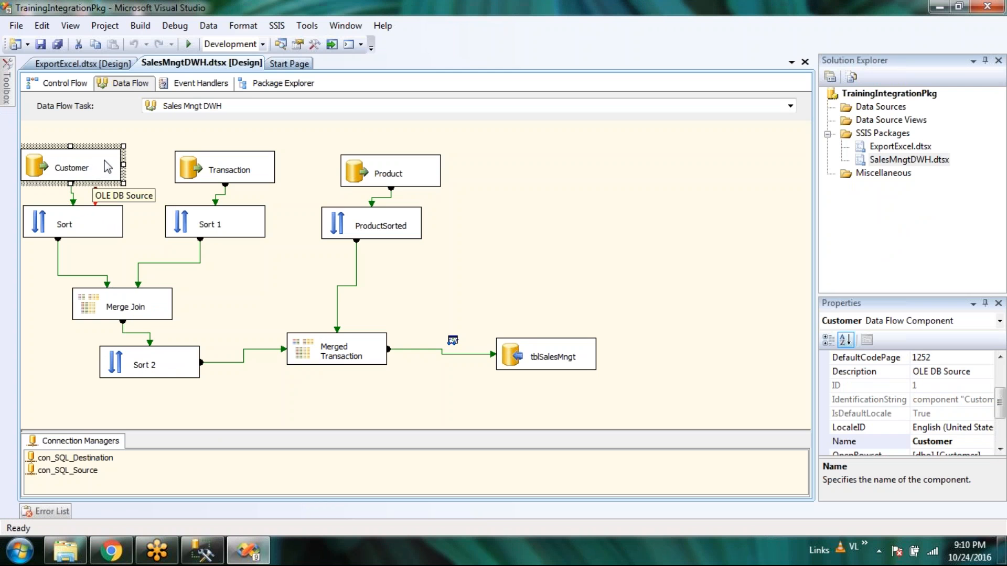
click(412, 159)
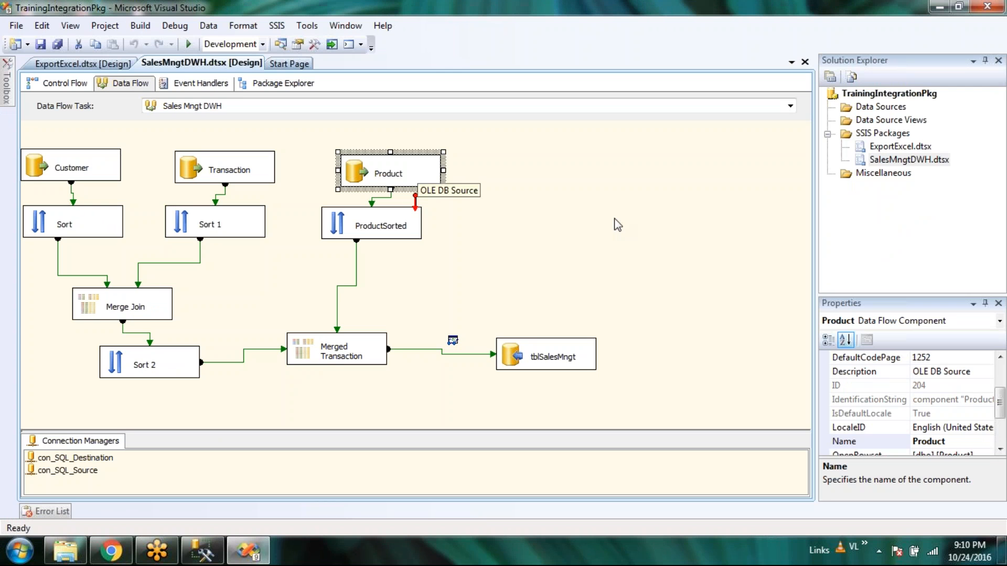
click(191, 176)
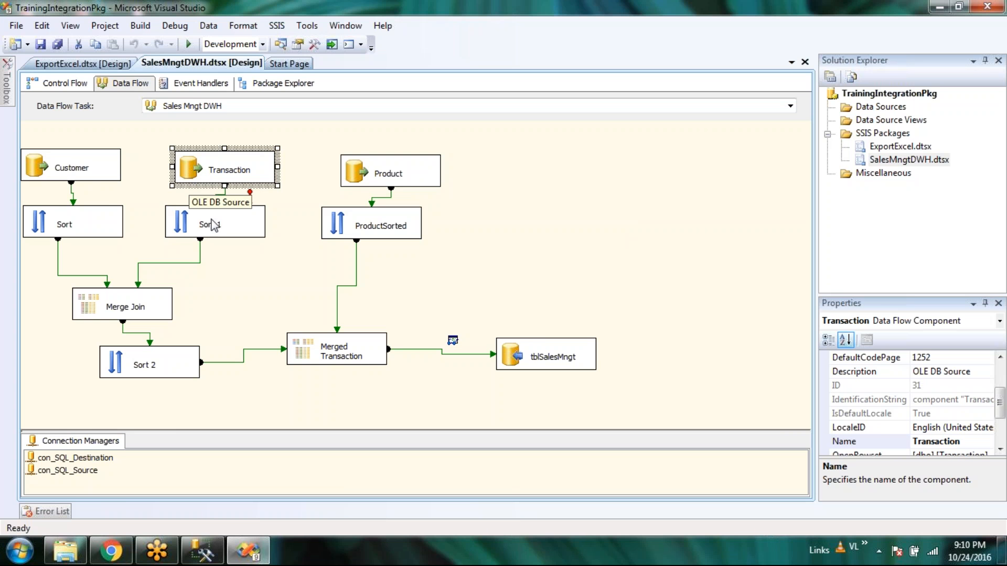
click(40, 176)
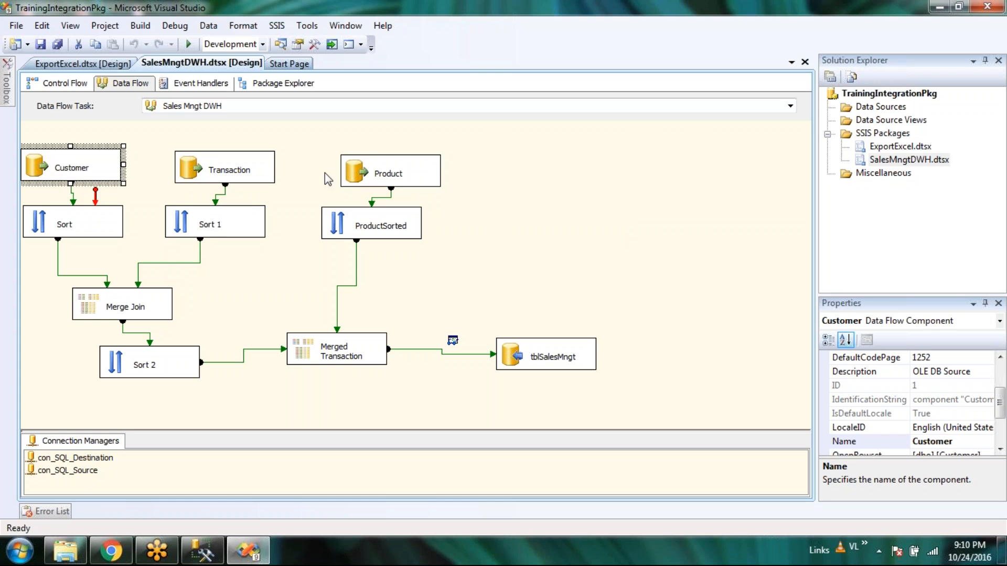
Compare the Customer and Product master sources with the Transaction source and follow the flow to the data viewer before tblSalesMngt
click(371, 172)
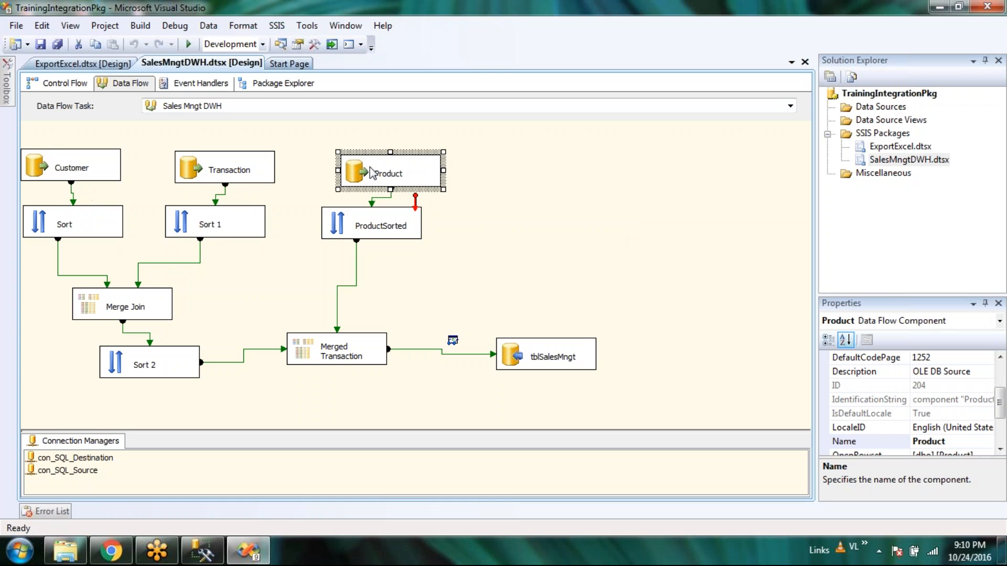
click(213, 169)
click(43, 173)
click(181, 170)
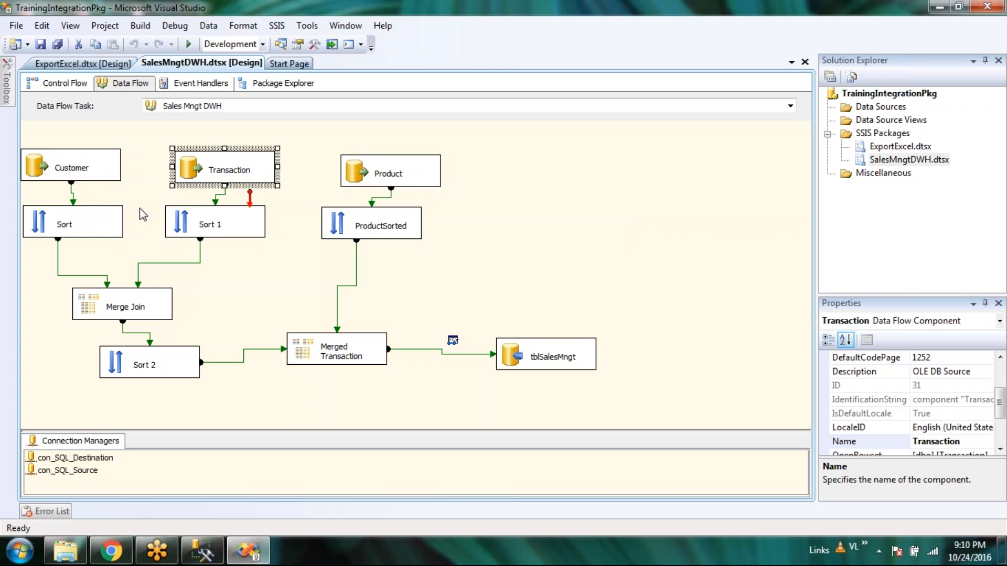
click(360, 173)
click(632, 234)
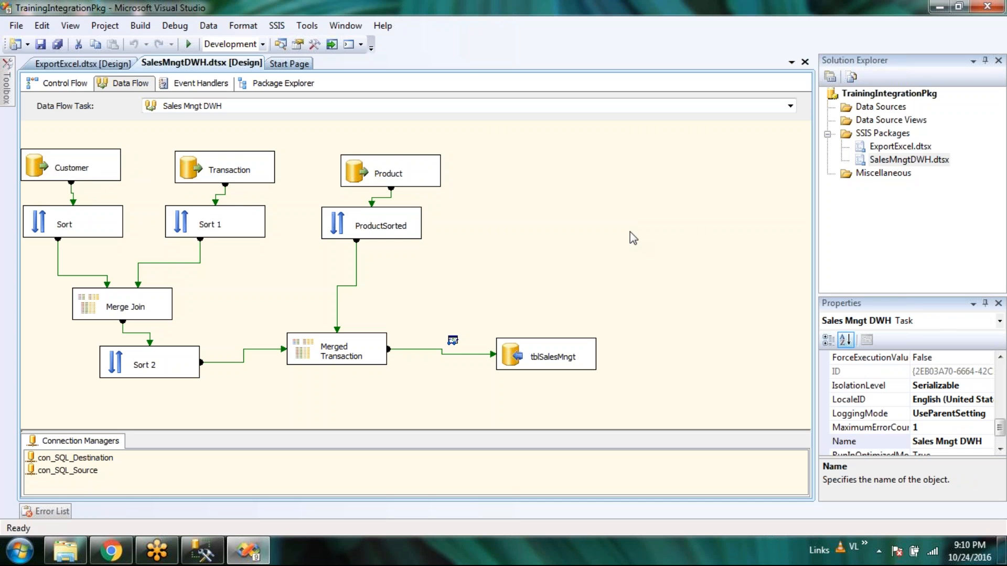
right_click(641, 233)
click(607, 216)
click(453, 342)
right_click(713, 287)
click(670, 273)
Save all open items and add a new SSIS package to the TrainingIntegrationPkg project
click(58, 45)
right_click(889, 135)
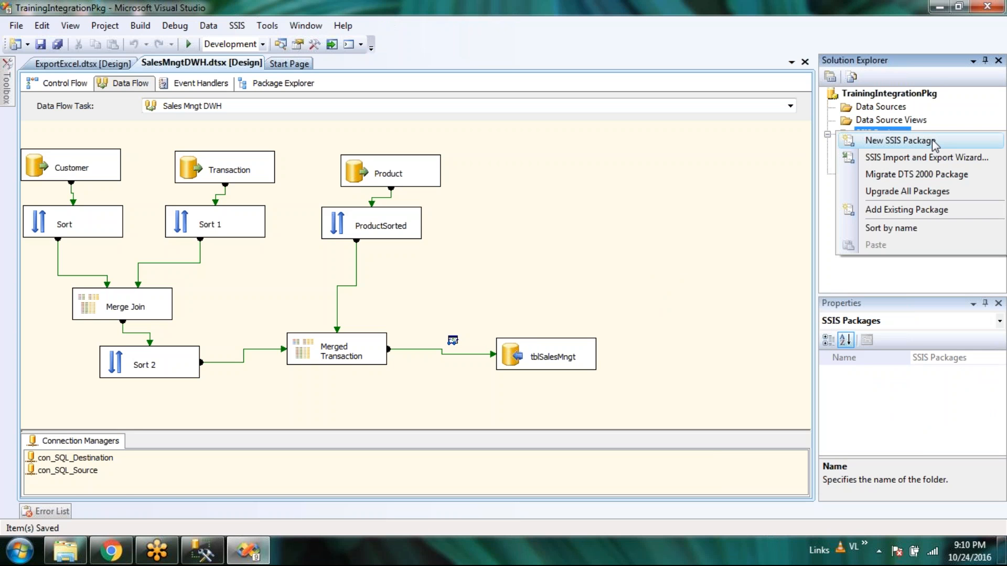
click(899, 140)
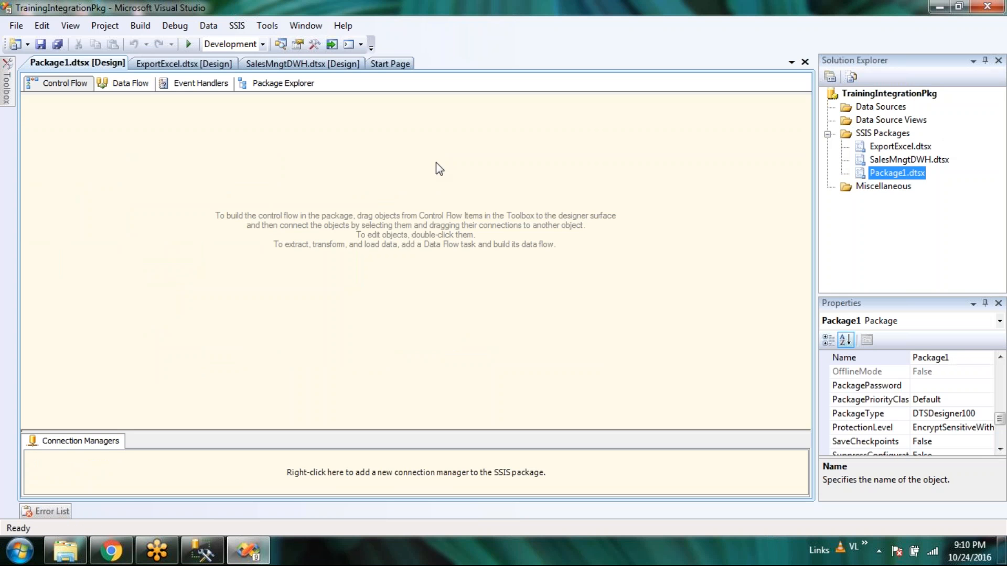
Copy the con_SQL_Destination connection manager from SalesMngtDWH.dtsx into Package1.dtsx
click(6, 79)
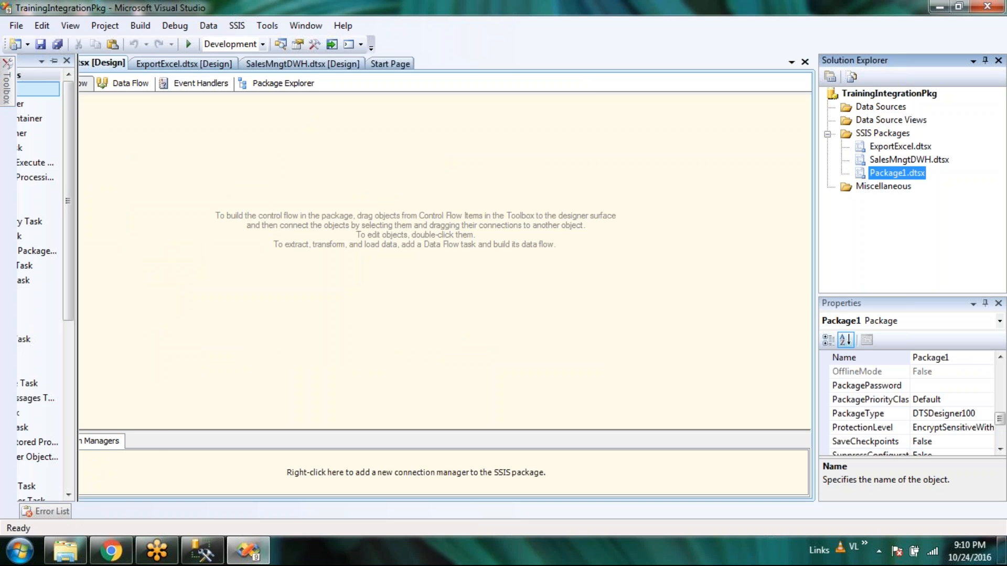
click(374, 212)
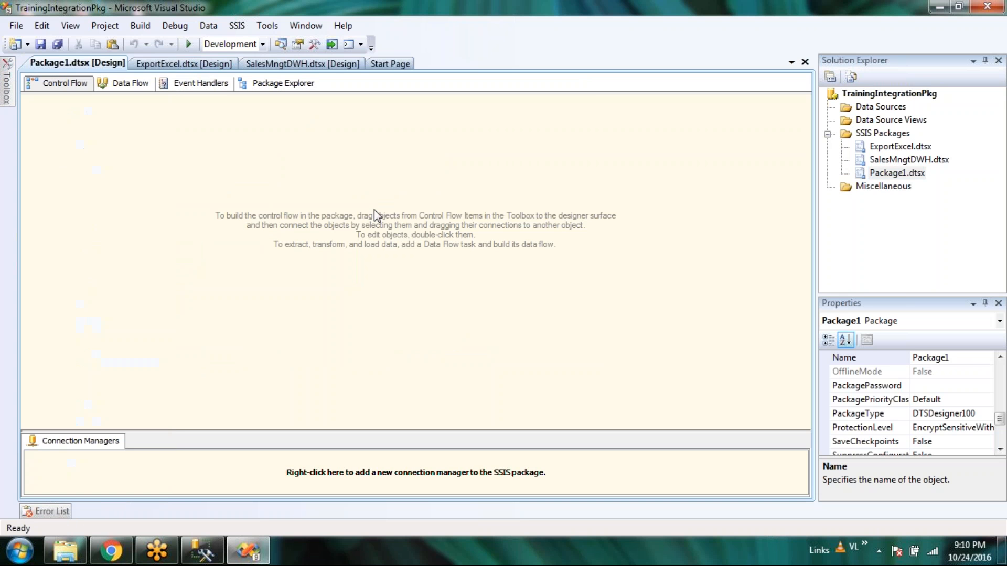
click(184, 64)
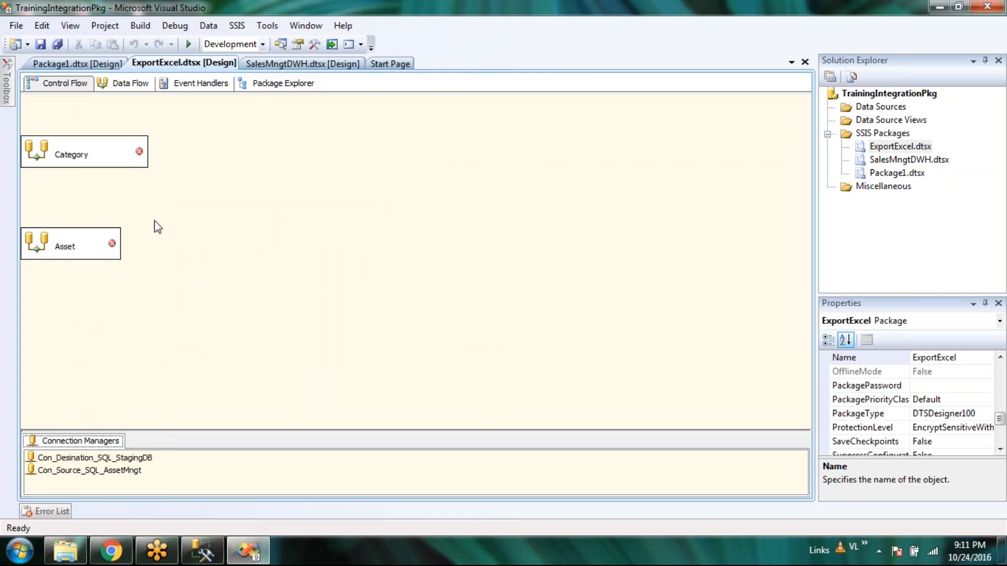
click(332, 65)
click(75, 458)
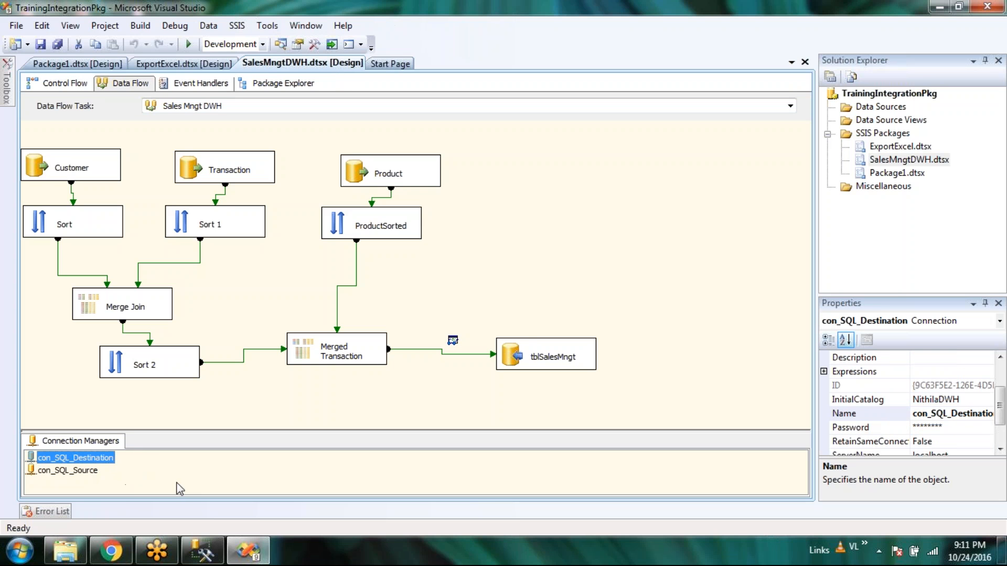
click(75, 65)
key(ctrl+v)
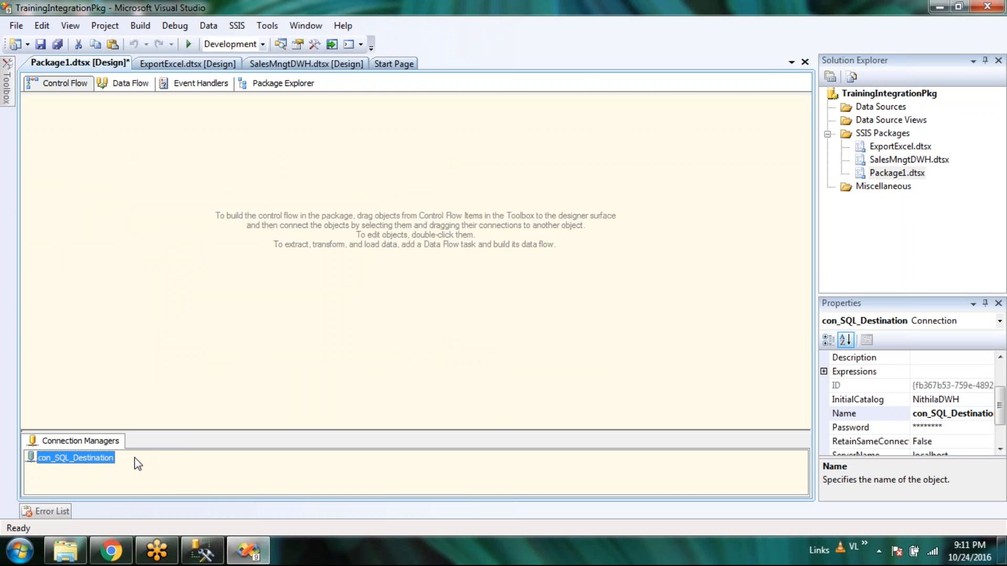
Switch to SQL Server Management Studio and inspect the tables of the AssetMngtDW database
click(220, 551)
mouse_move(212, 232)
mouse_down()
mouse_move(218, 315)
mouse_move(226, 228)
mouse_up()
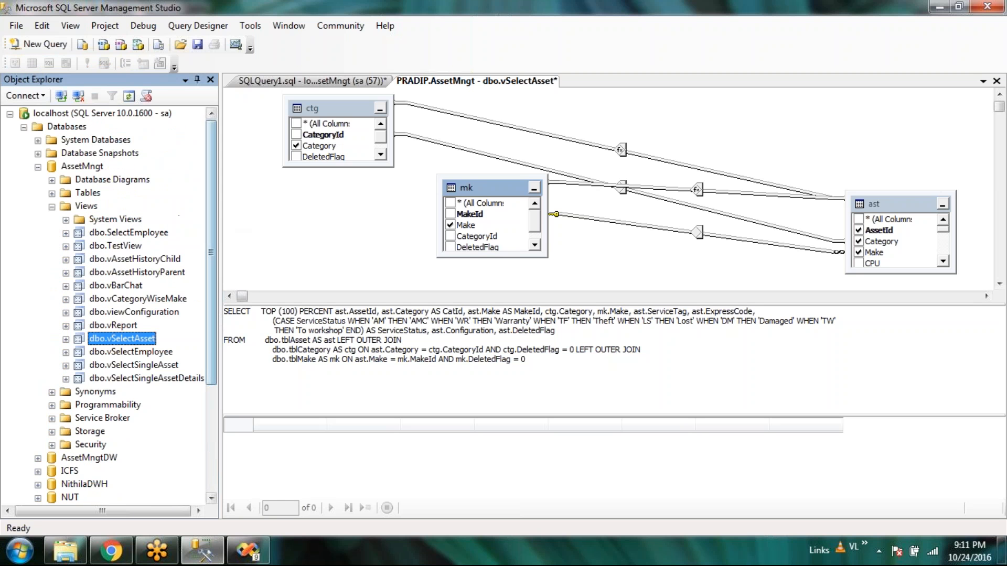
click(52, 207)
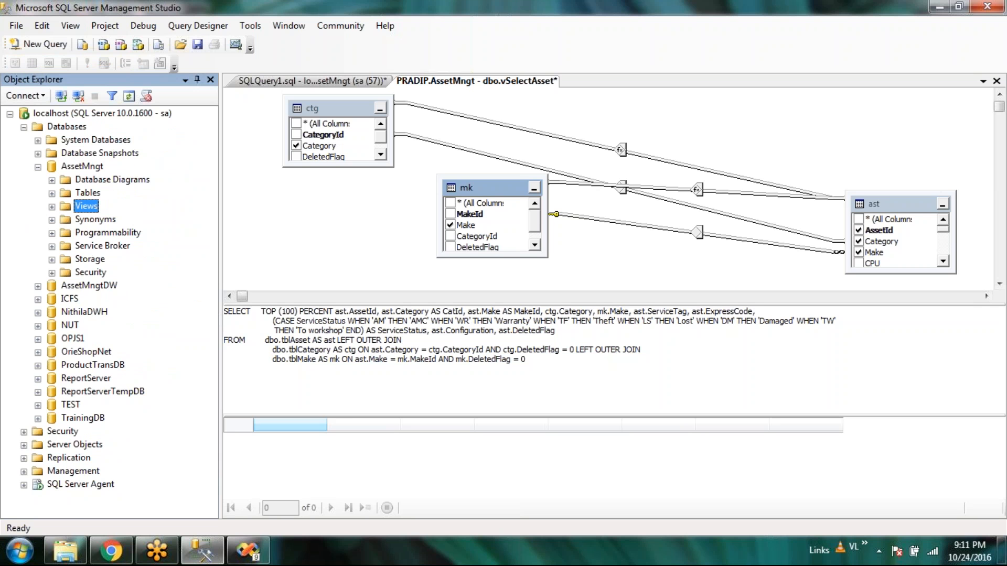
click(38, 286)
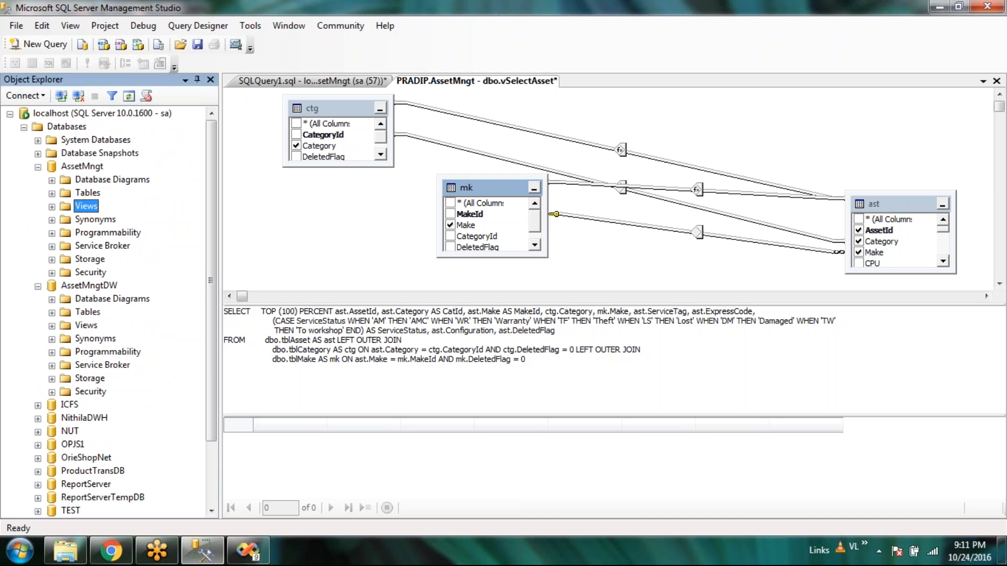
click(37, 286)
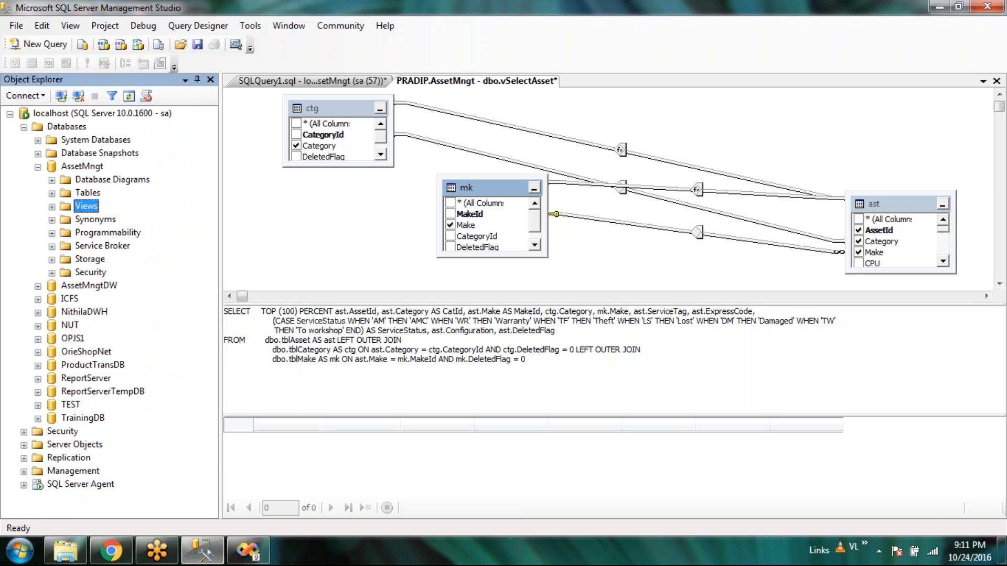
click(38, 286)
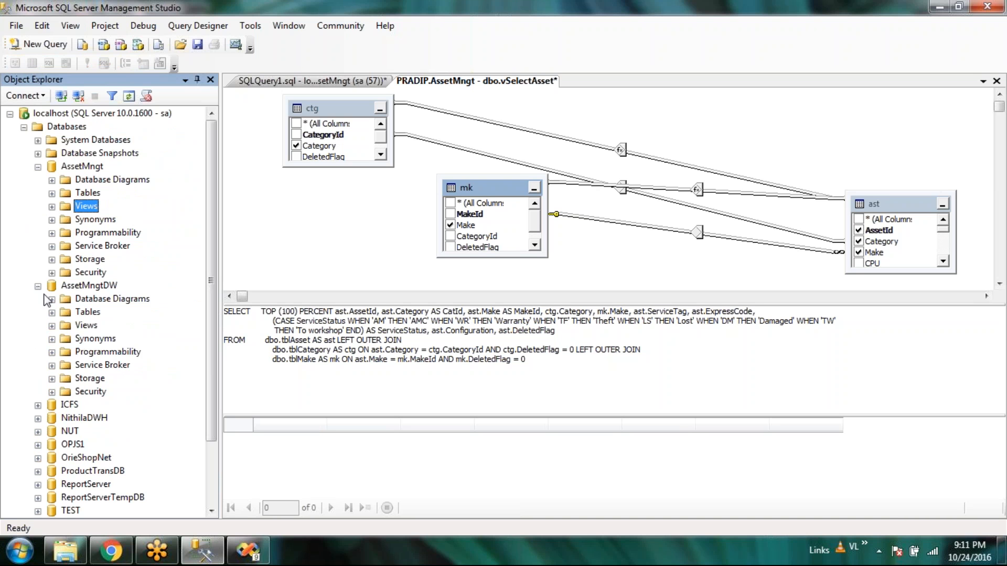
click(52, 312)
click(52, 312)
click(38, 287)
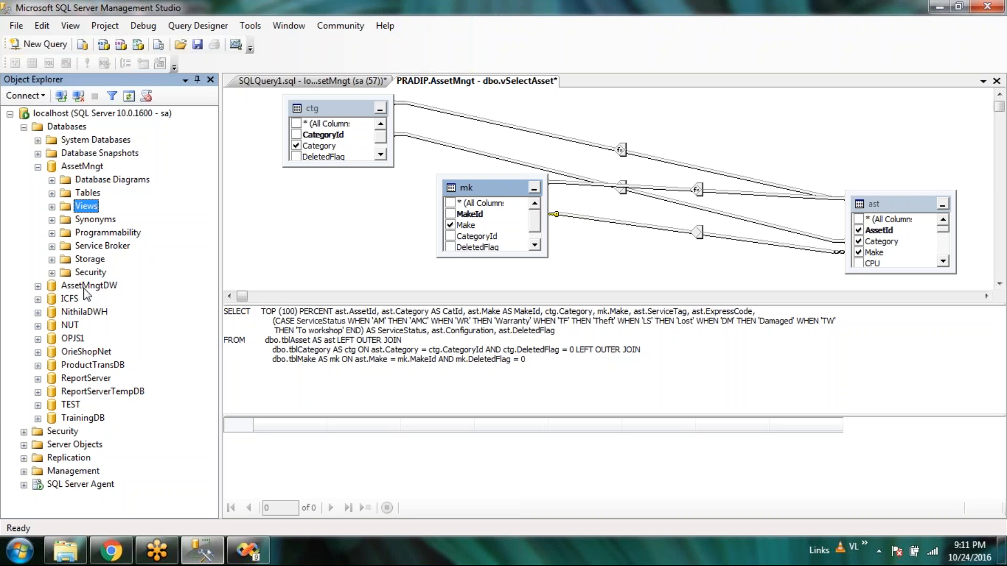
Switch to Visual Studio and review the control flow items available for Package1.dtsx
click(251, 553)
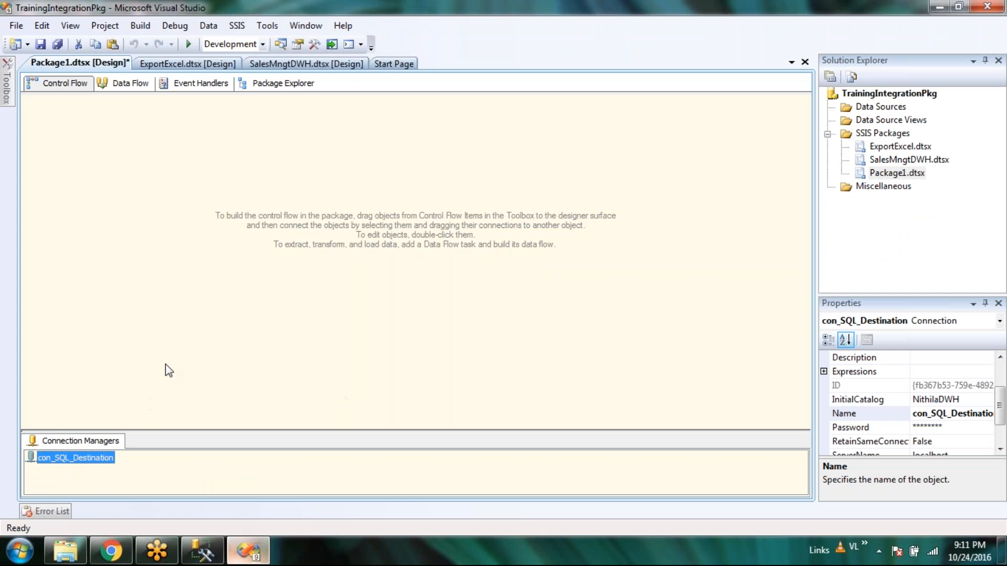
mouse_move(10, 84)
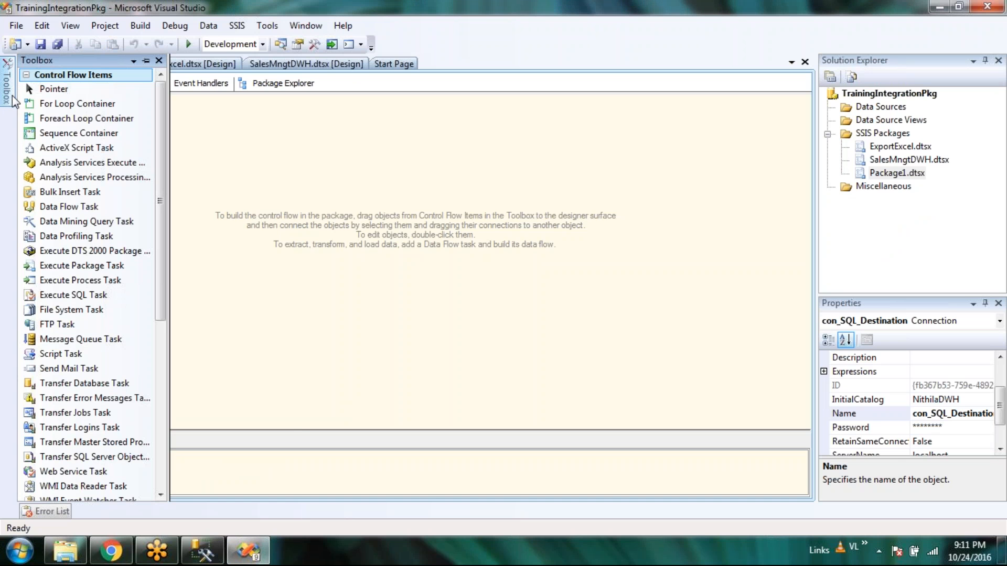
click(351, 311)
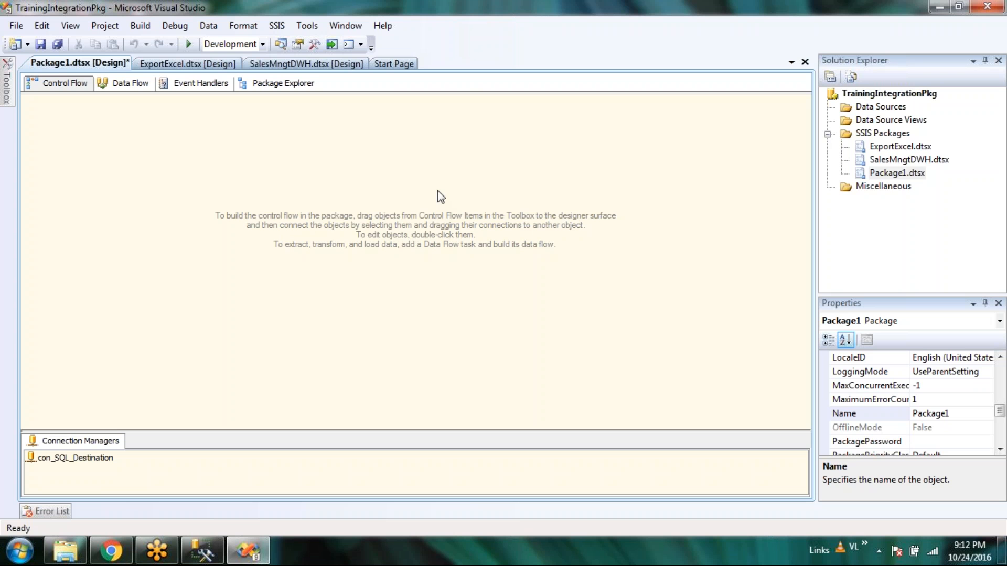
click(900, 172)
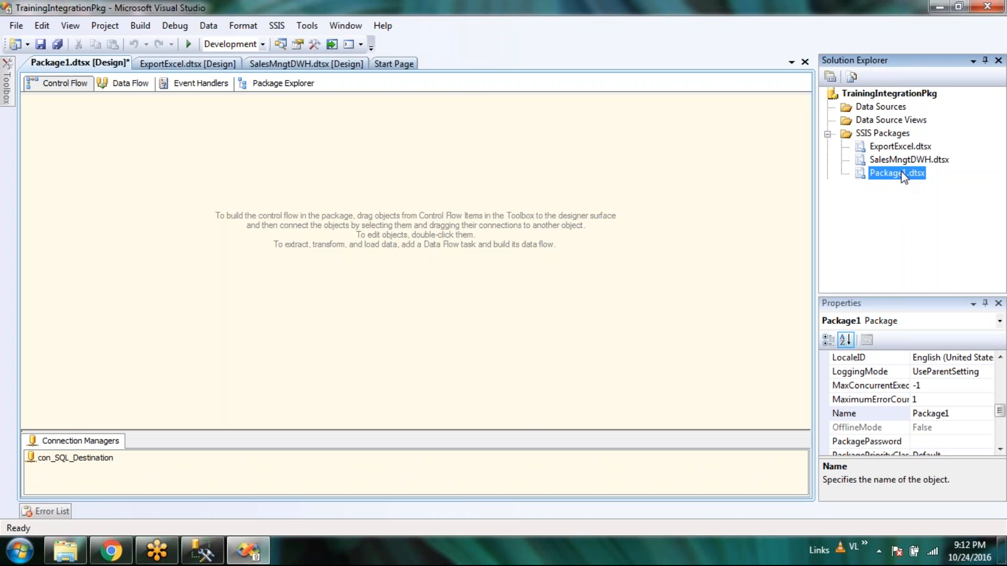
Switch to SQL Server Management Studio and browse the tables of the NithilaDWH and AssetMngt databases
click(203, 551)
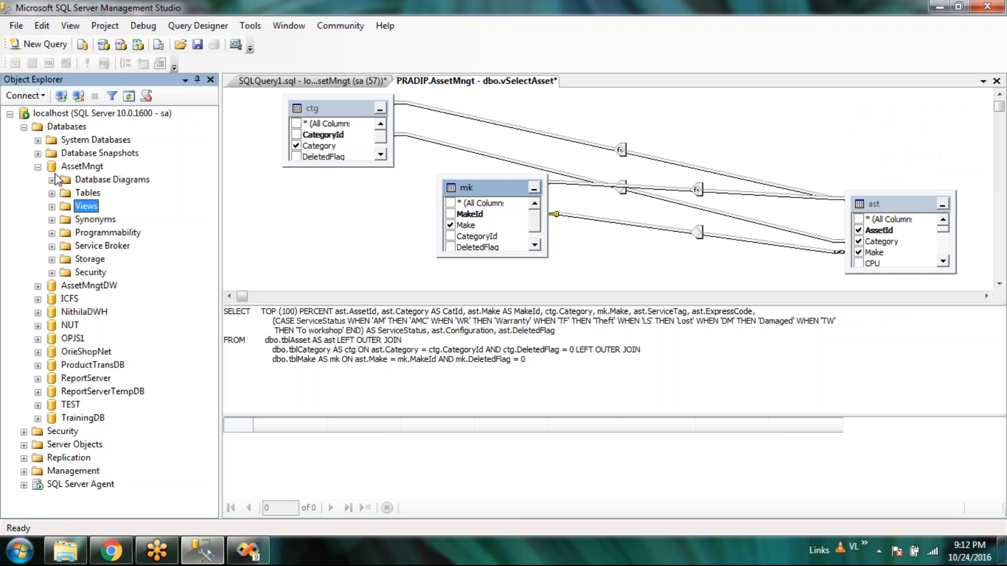
click(38, 166)
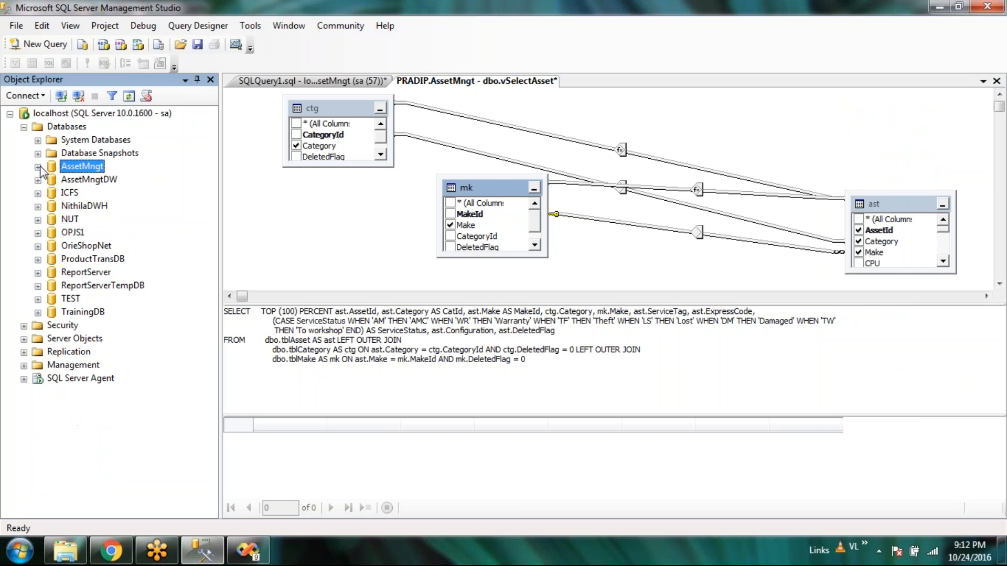
click(95, 182)
click(320, 216)
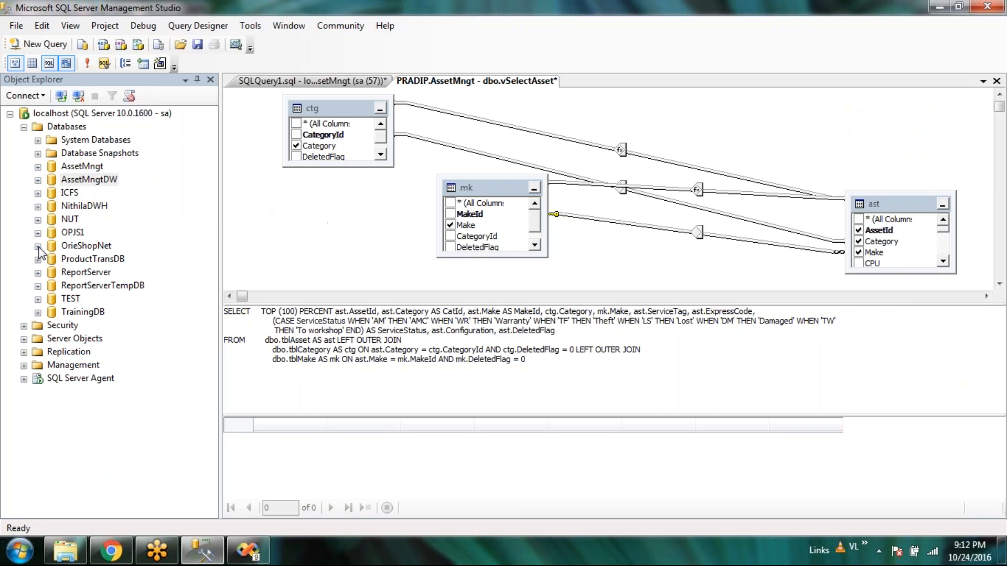
double_click(86, 209)
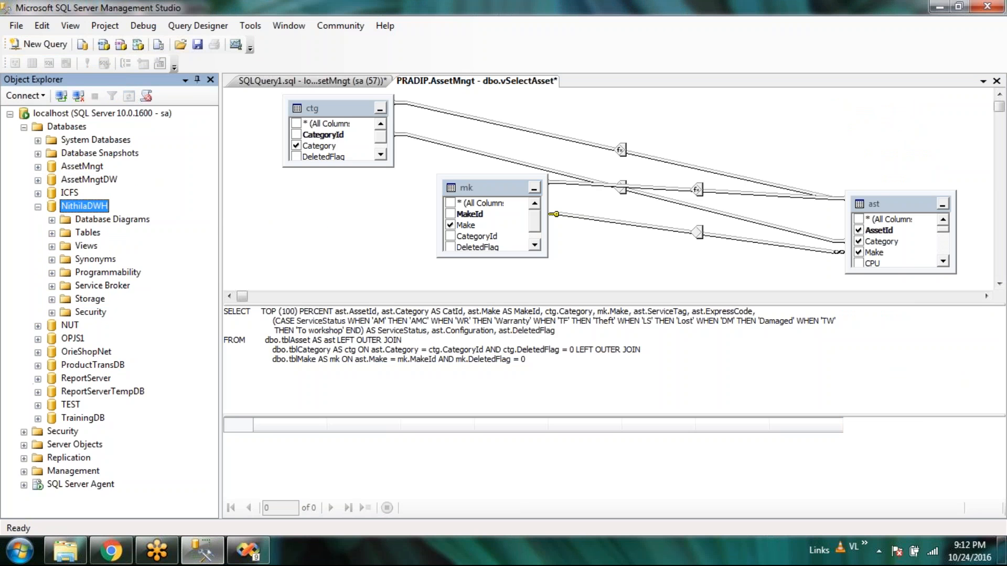
click(38, 207)
click(38, 207)
click(52, 234)
click(37, 207)
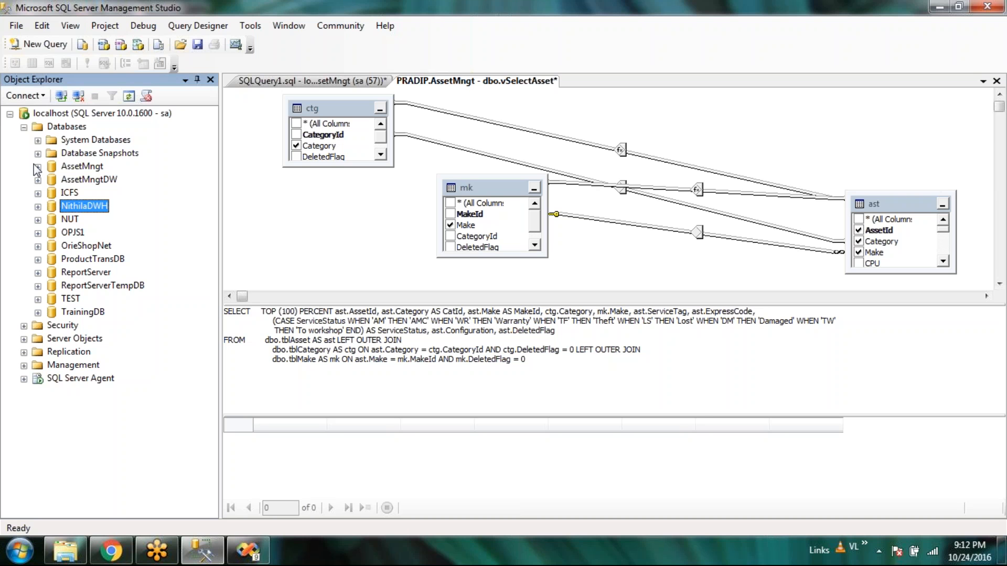
click(37, 167)
click(52, 193)
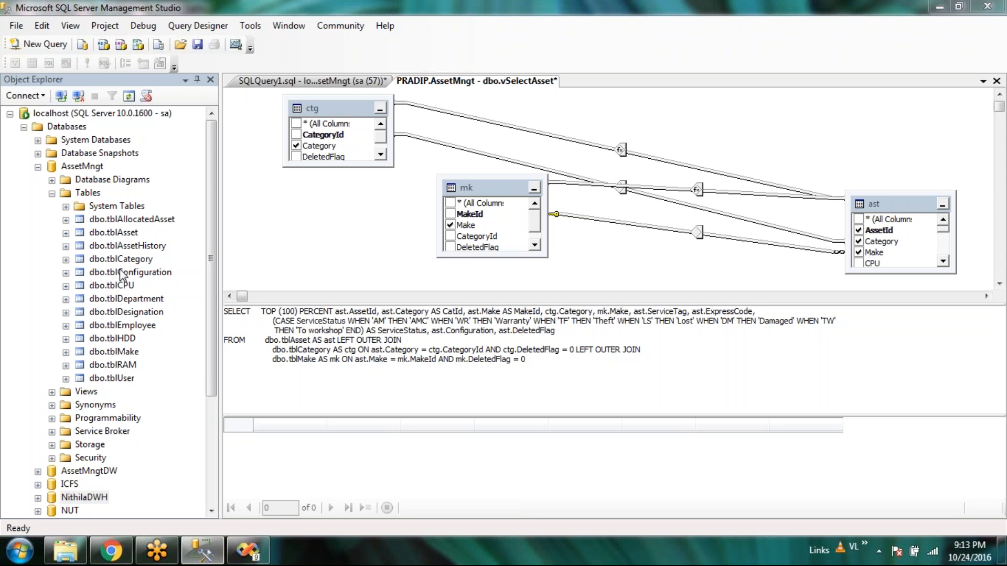
Close the vSelectAsset view design and the SQLQuery1.sql query without saving their changes
click(995, 80)
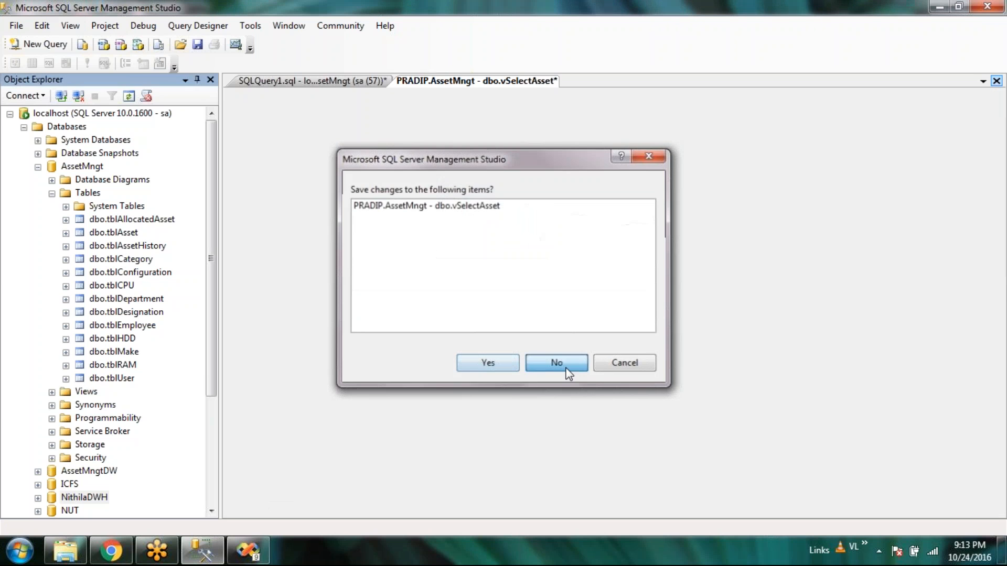
click(556, 363)
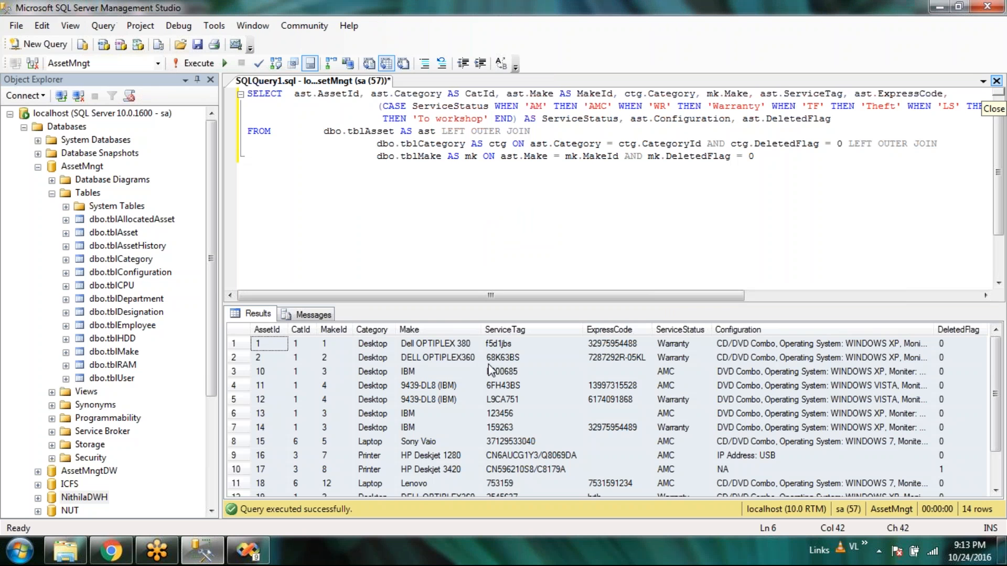
key(ctrl+F4)
click(577, 362)
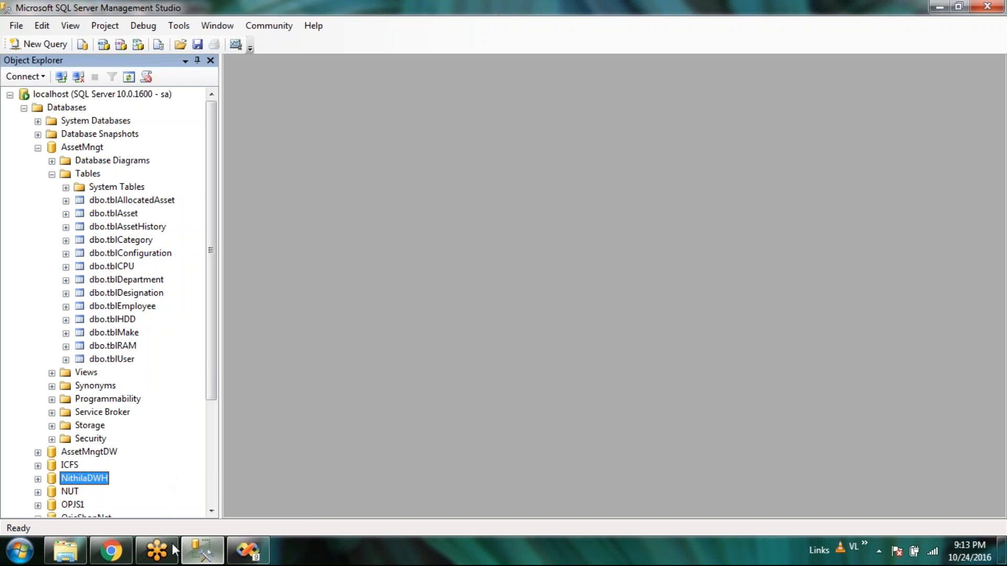
Open a new Notepad note beside the AssetMngt table list and write Category on its first line
click(28, 555)
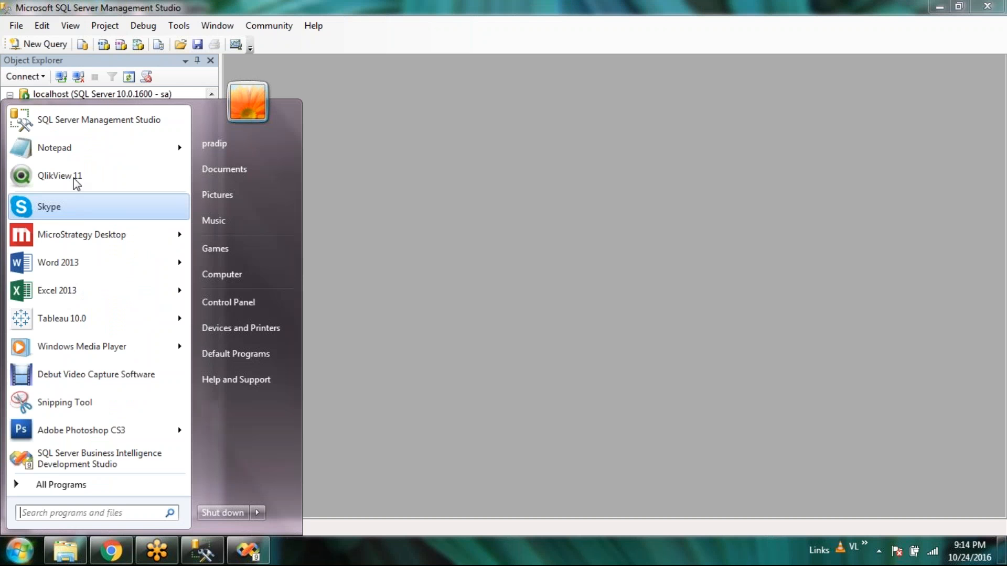
click(82, 152)
drag(429, 76, 787, 88)
text(Category)
key(Return)
Add Make indented one level below Category, and Asset indented two levels on the following line
key(Tab)
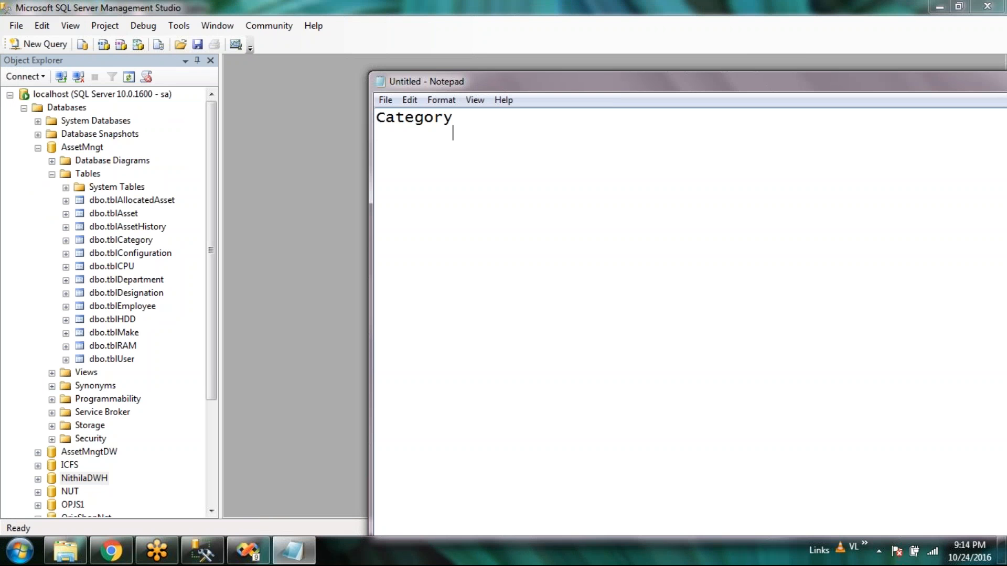
text(Make)
key(Return)
key(Tab)
key(Tab)
text(M)
key(BackSpace)
text(Asset)
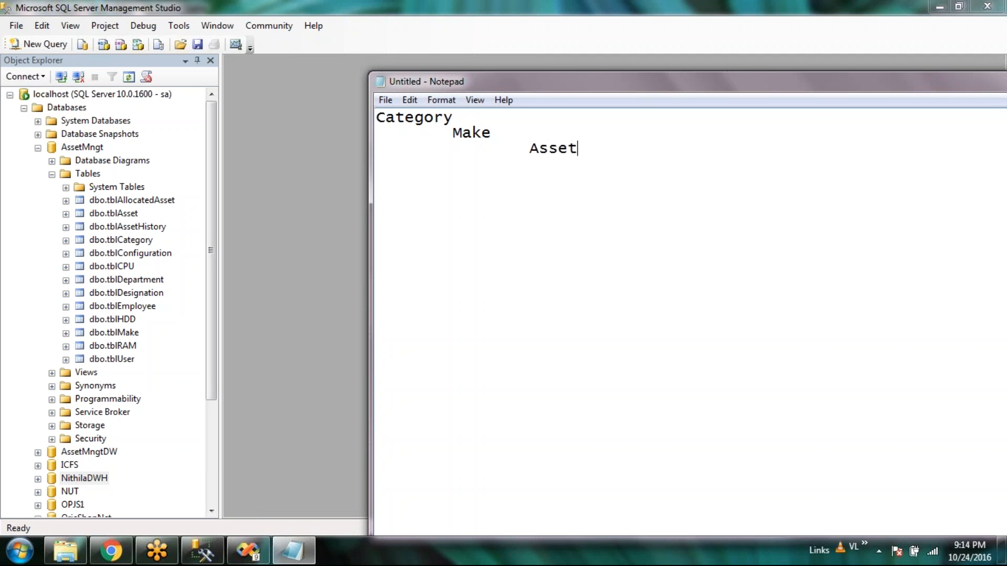
List CPU, HDD and RAM on separate lines below Asset at the same indent and review the whole hierarchy
key(Return)
key(Tab)
key(Tab)
text(CPU)
key(Tab)
key(Tab)
text(HDD 		)
text(RAM)
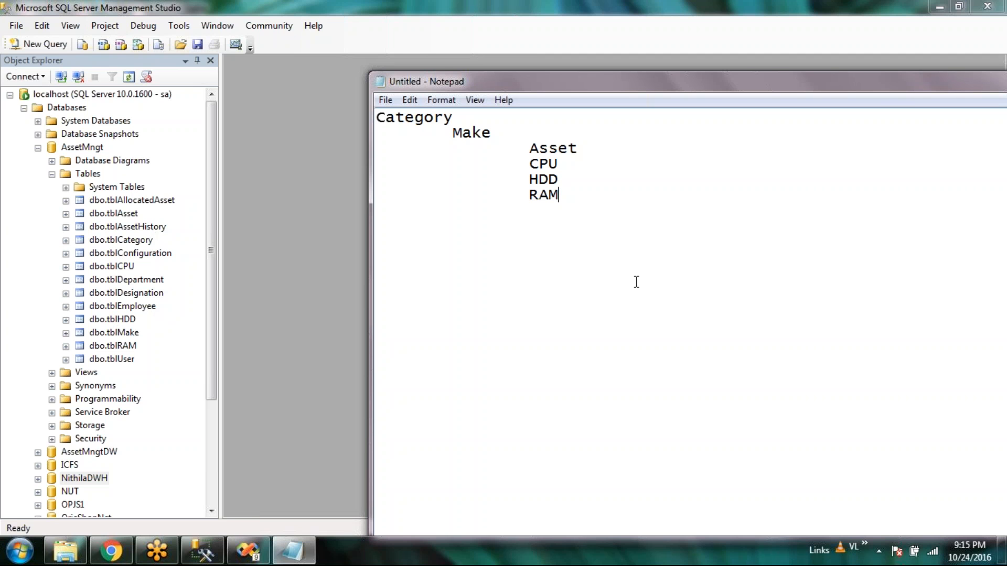
drag(579, 206, 343, 94)
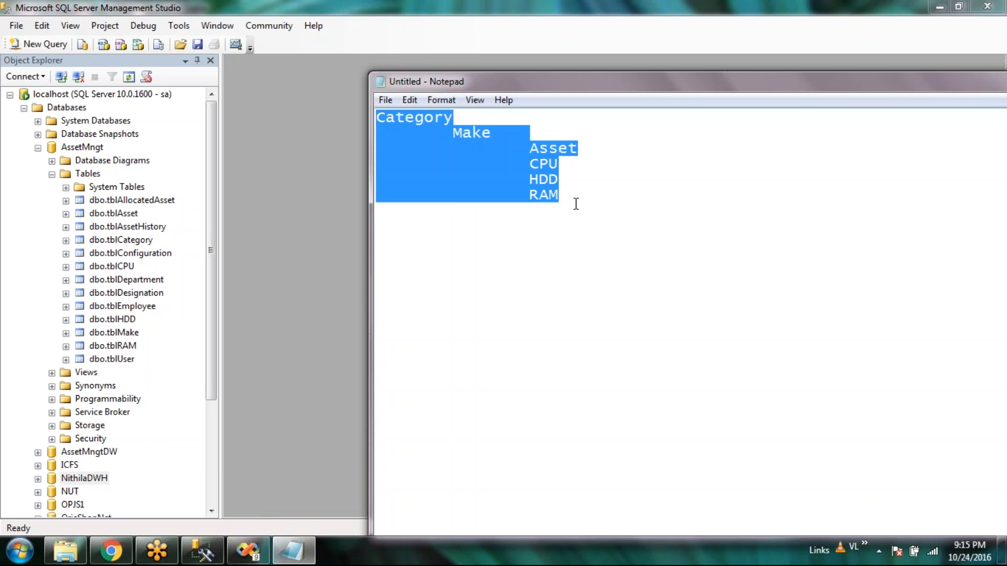
click(588, 202)
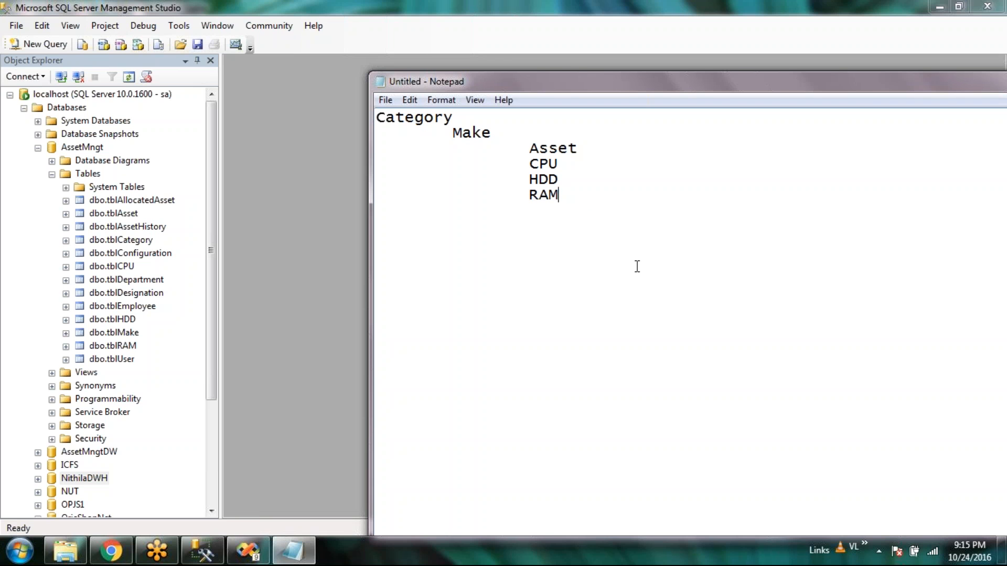
Remove the indentation before Make and Asset so both align with Category
key(Return)
key(Return)
drag(452, 133, 376, 132)
key(BackSpace)
click(530, 148)
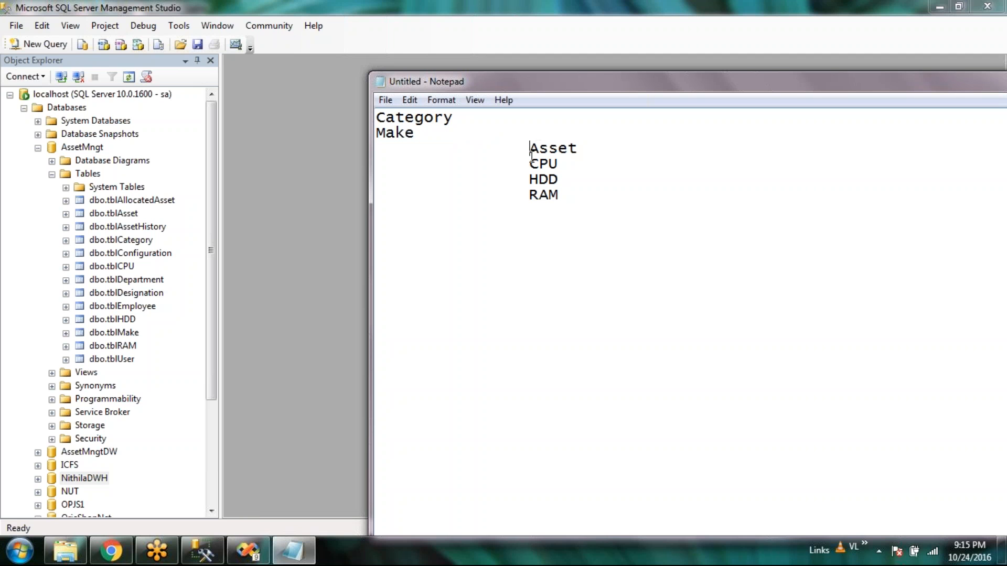
key(shift+Home)
key(BackSpace)
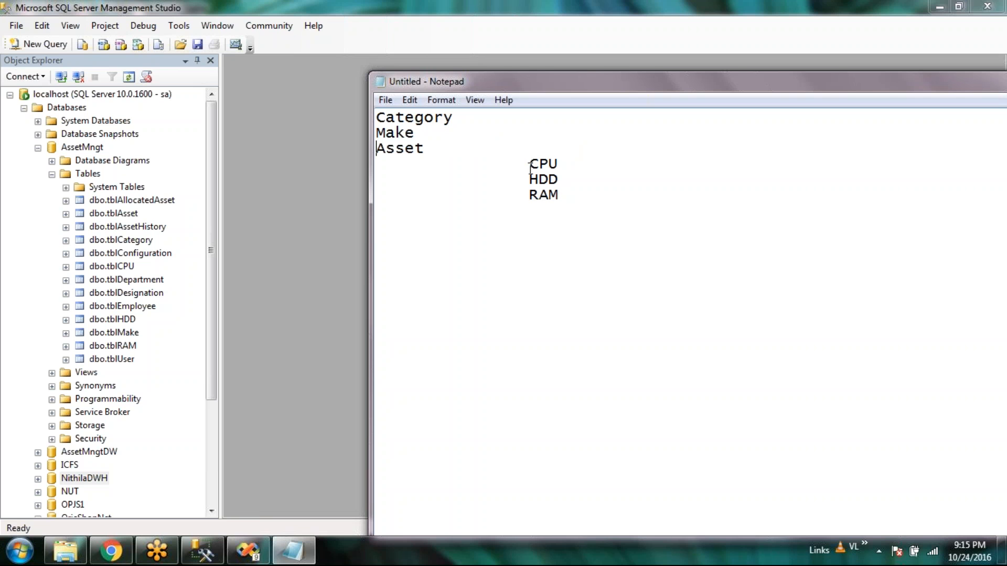
Remove the indentation before CPU, HDD and RAM so they align with the other table names
click(529, 164)
key(shift+Home)
key(BackSpace)
click(529, 179)
key(shift+Home)
key(BackSpace)
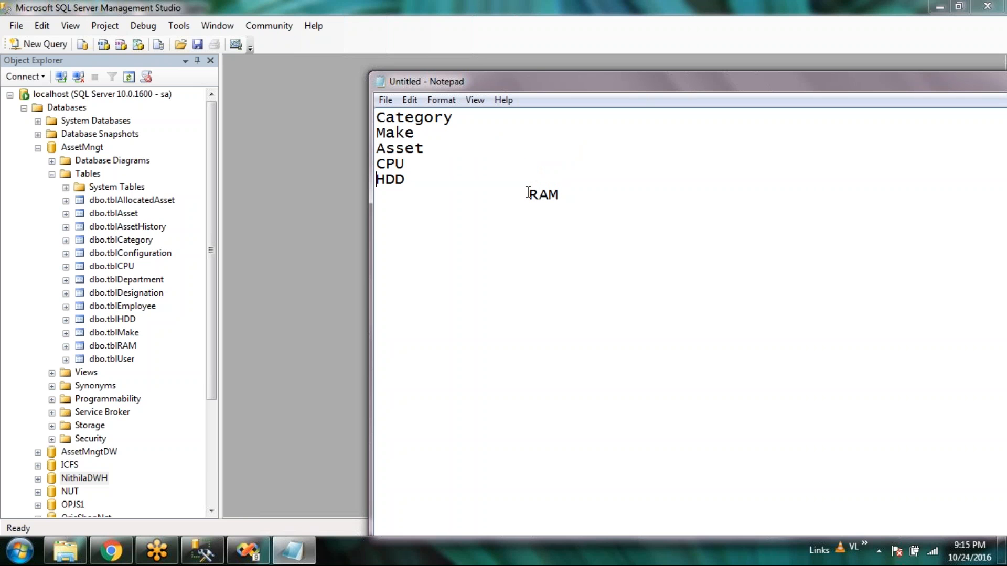
click(528, 193)
key(shift+Home)
key(BackSpace)
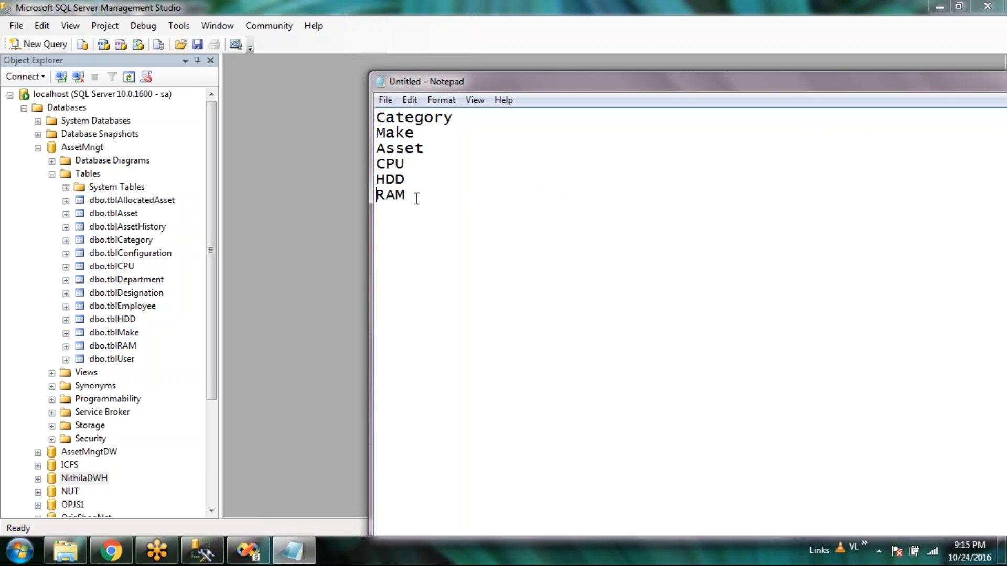
Write Merge join below RAM, separated from the table list by a blank line
click(510, 291)
click(461, 124)
click(406, 164)
click(408, 174)
click(435, 152)
click(427, 198)
key(Return)
key(Return)
text(Merge join)
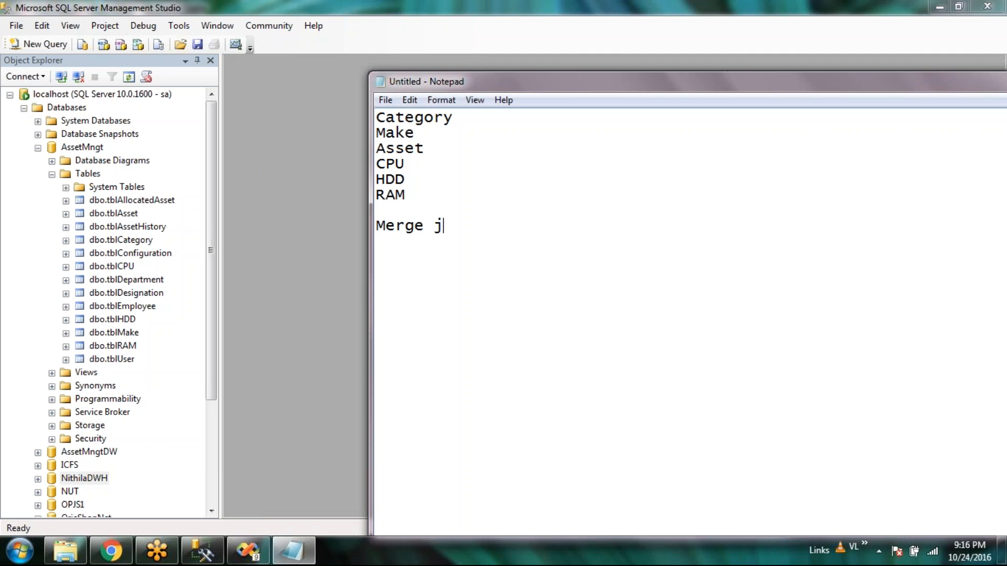
List Employee, Department and Designation on separate lines below Merge join, after a blank line
key(Return)
key(Return)
text(Employy)
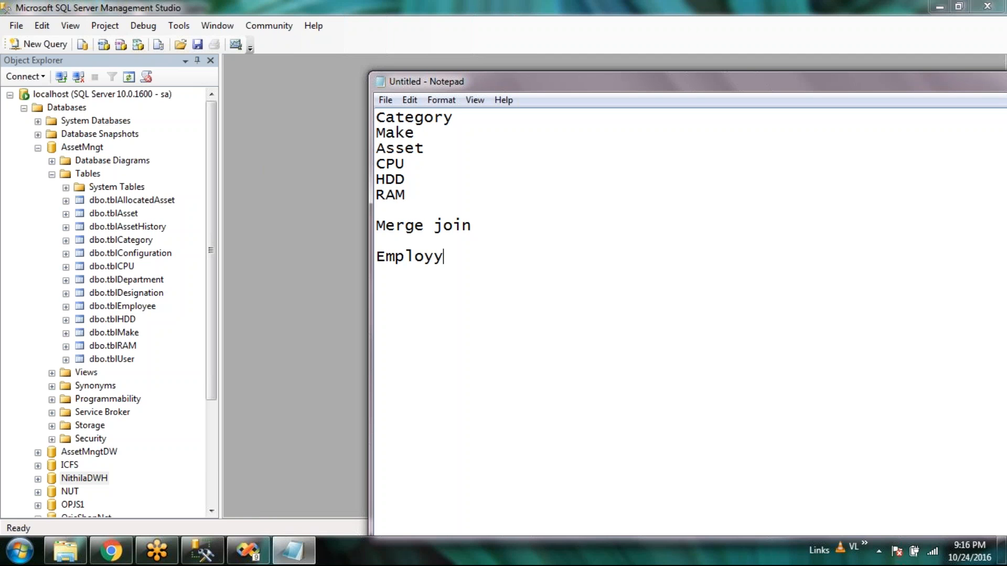
key(BackSpace)
text(ee )
text(Departme)
text(nt)
key(Return)
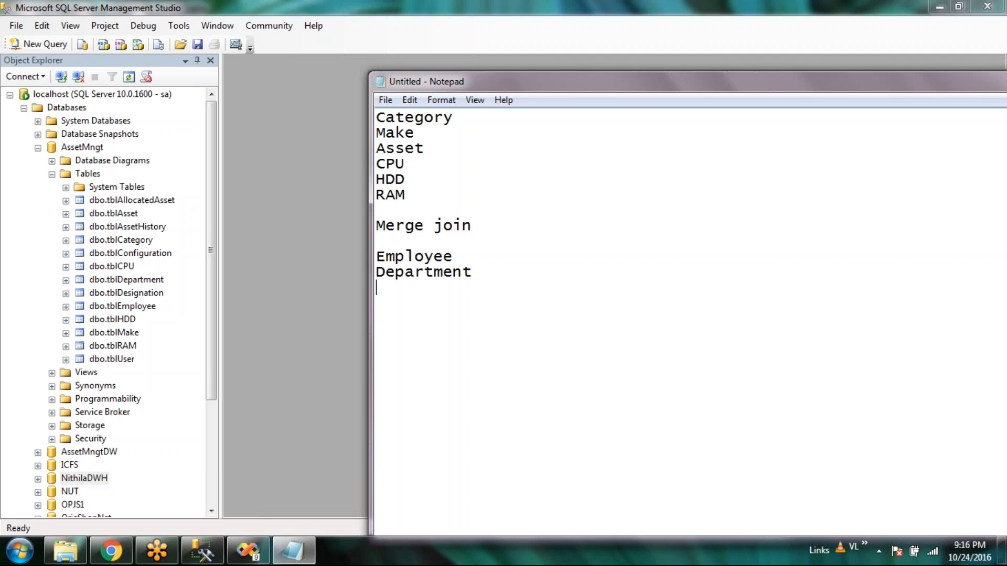
text(Designation)
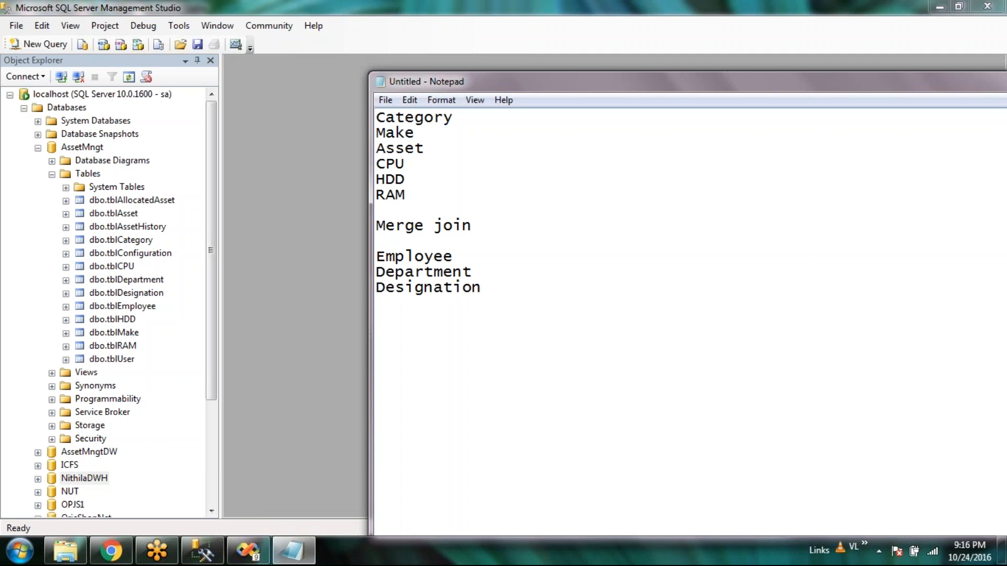
Add Allocated Asset below RAM and insert a blank line before Merge join
right_click(557, 253)
click(545, 211)
text(Allocated Asset)
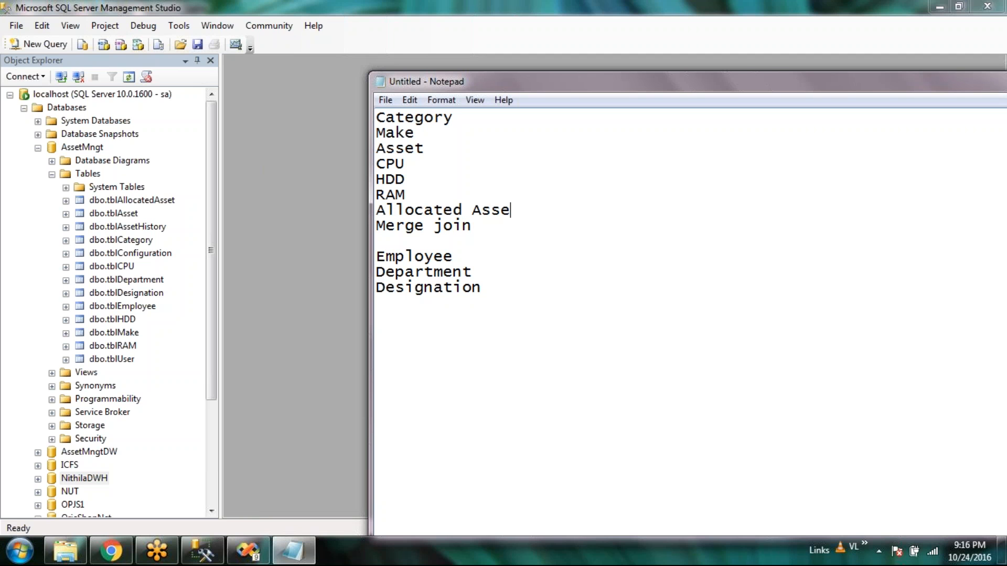
click(544, 210)
key(ctrl+shift+Home)
click(562, 215)
key(Return)
Examine how the group from Category to Allocated Asset relates to the Employee, Department and Designation group through the Merge join
click(534, 211)
key(shift+Up)
key(shift+Up)
key(ctrl+shift+Home)
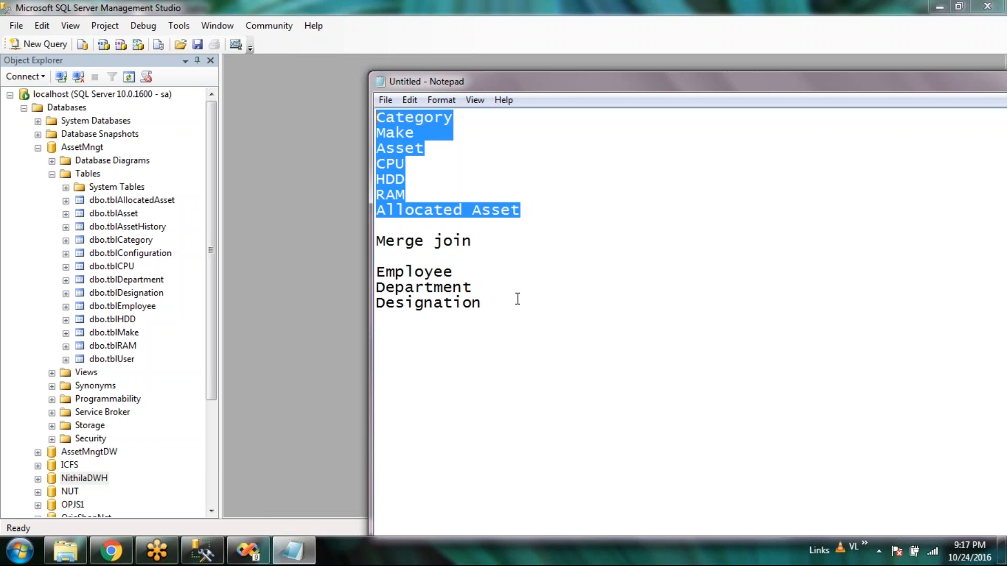
drag(505, 304, 374, 272)
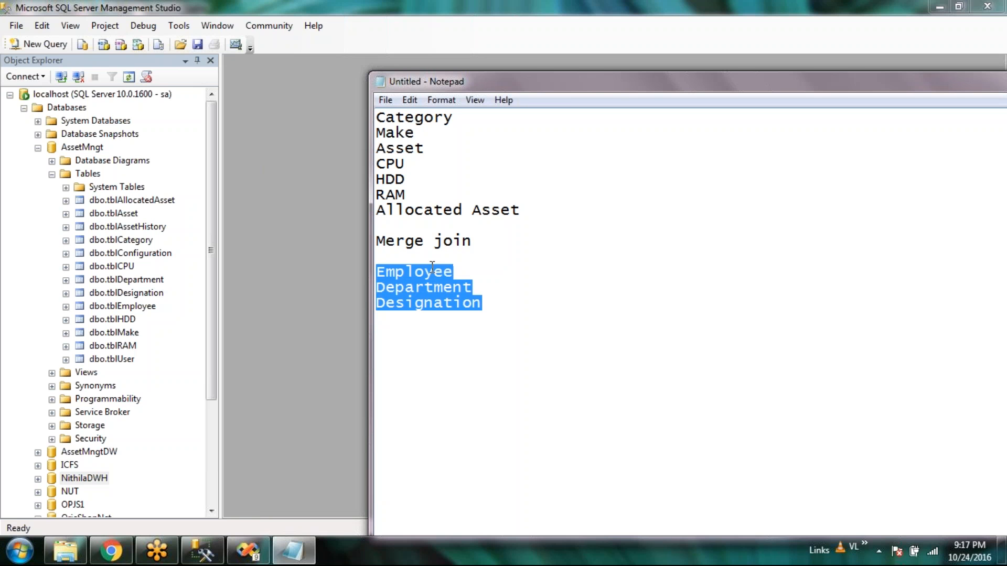
click(482, 242)
click(564, 210)
click(483, 241)
key(shift+Home)
click(465, 290)
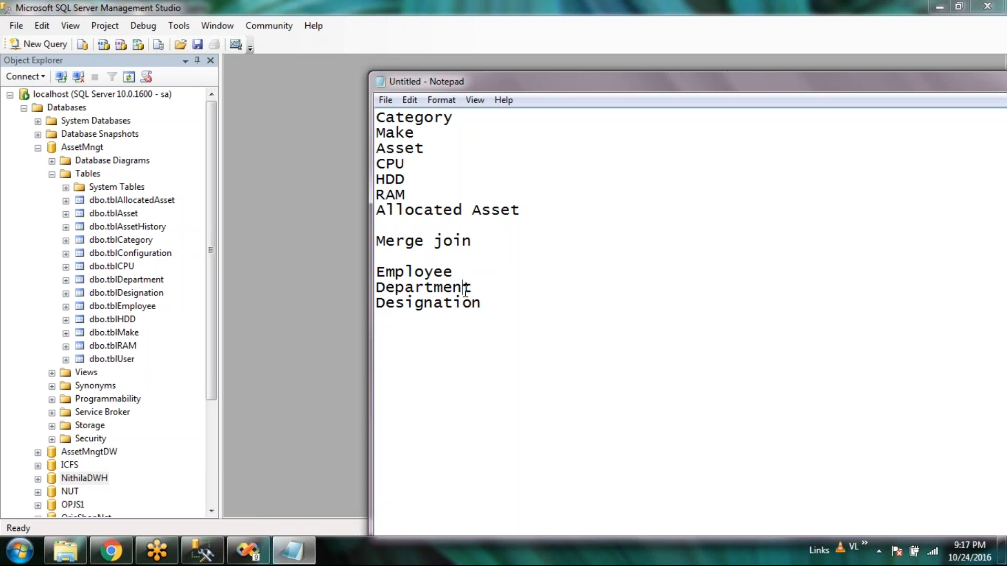
drag(533, 212, 375, 118)
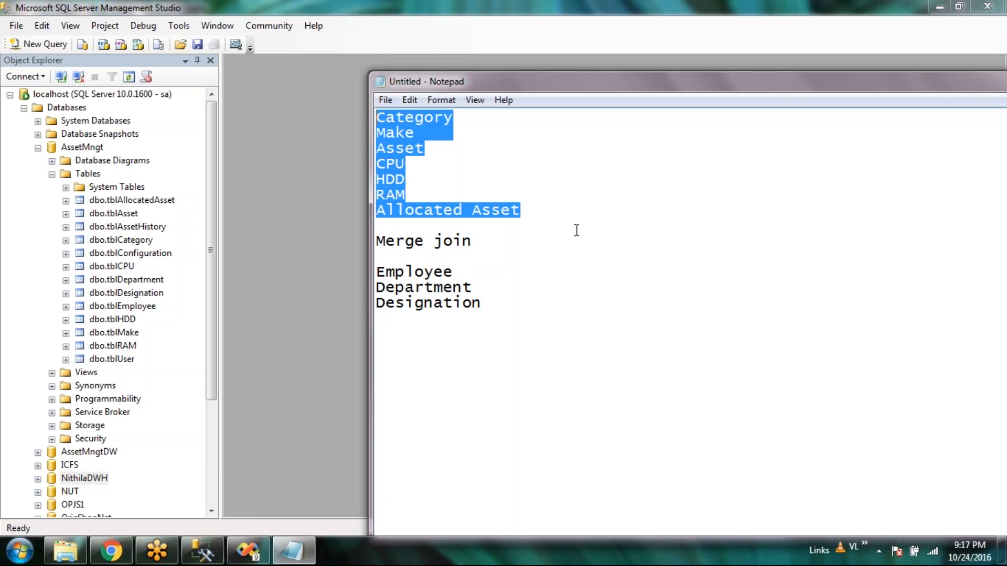
click(544, 212)
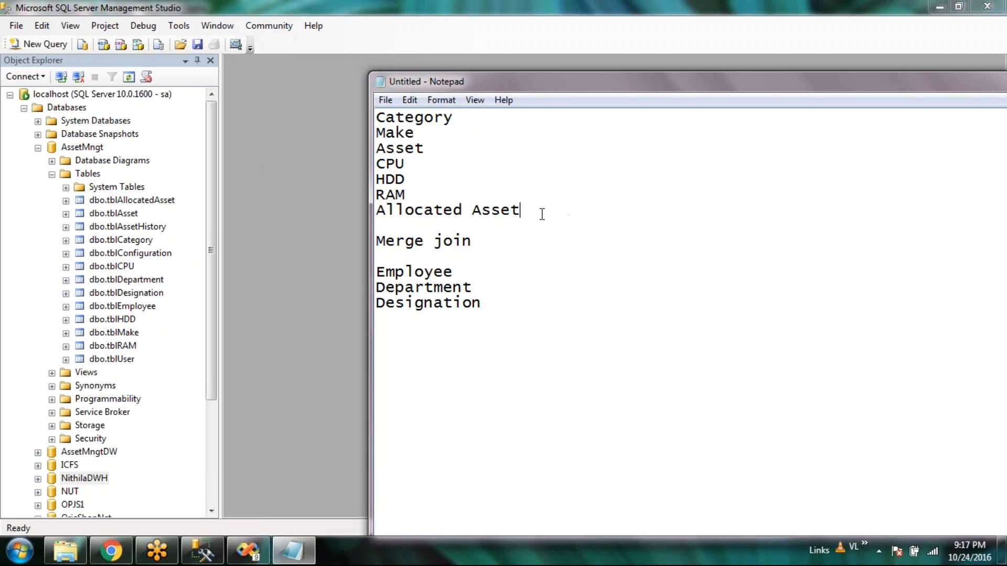
click(478, 214)
drag(519, 310, 312, 259)
click(520, 236)
drag(524, 211, 309, 95)
click(614, 317)
Switch to Visual Studio and check which database the con_SQL_Destination connection uses
click(250, 555)
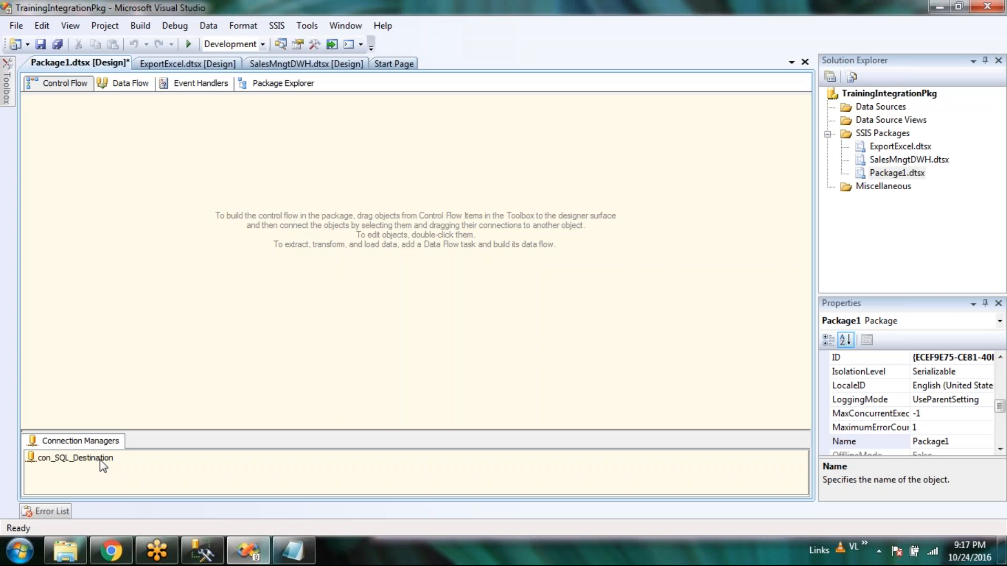
click(282, 489)
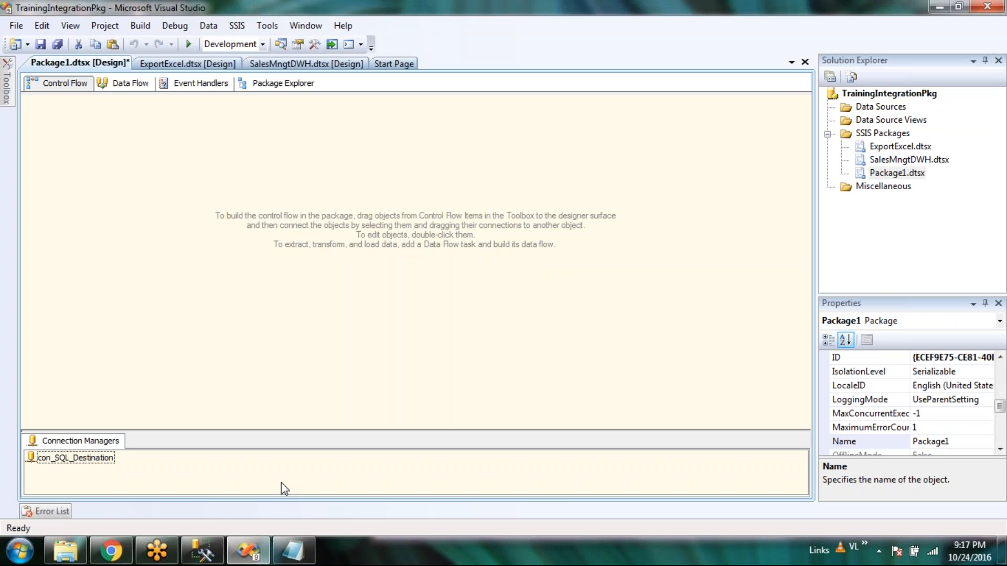
click(91, 460)
right_click(91, 460)
click(131, 223)
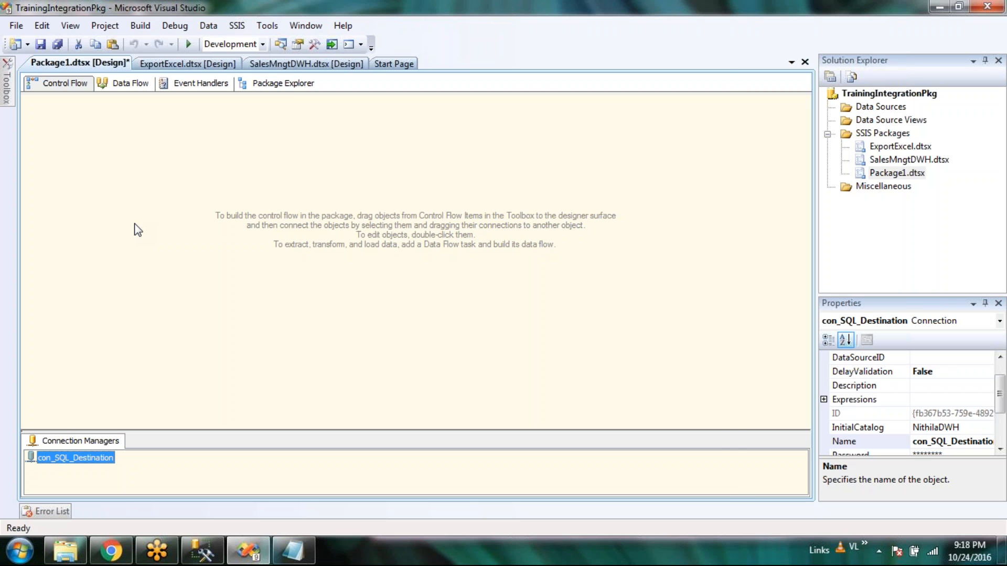
click(482, 323)
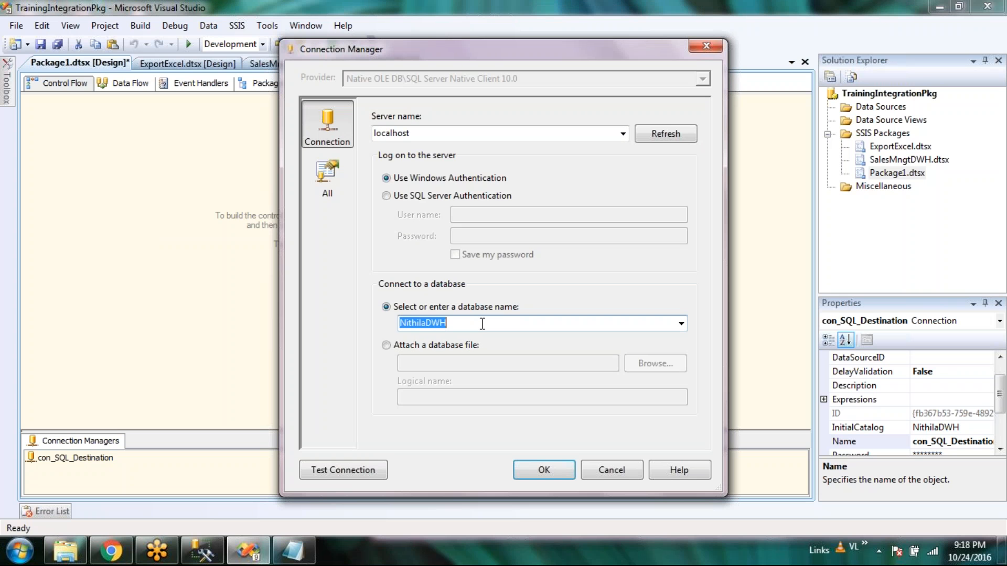
click(562, 474)
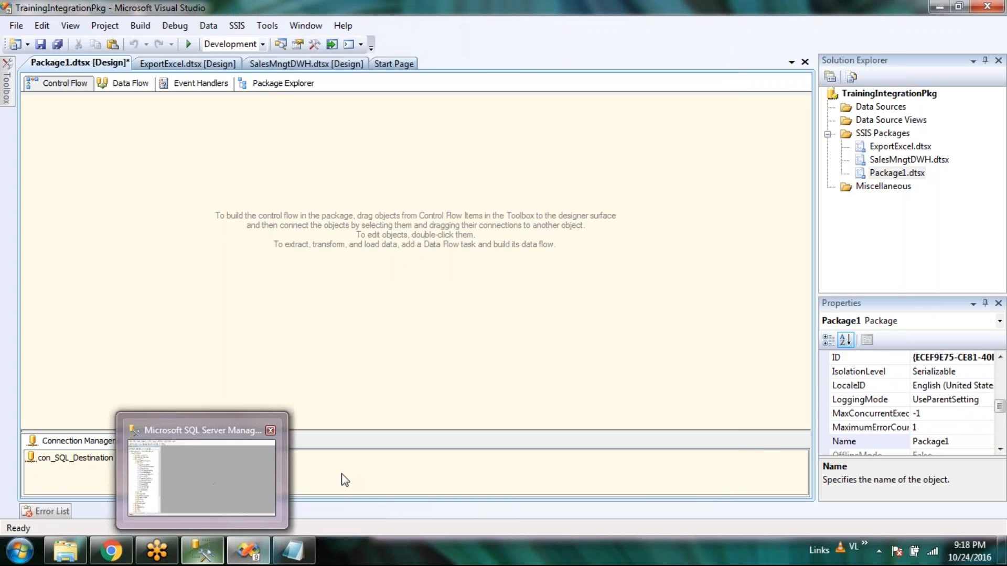
Rename the Package1.dtsx package file as AssetDWH.dtsx and rename the package object along with it
click(901, 173)
click(907, 173)
key(shift+Home)
text(Asset)
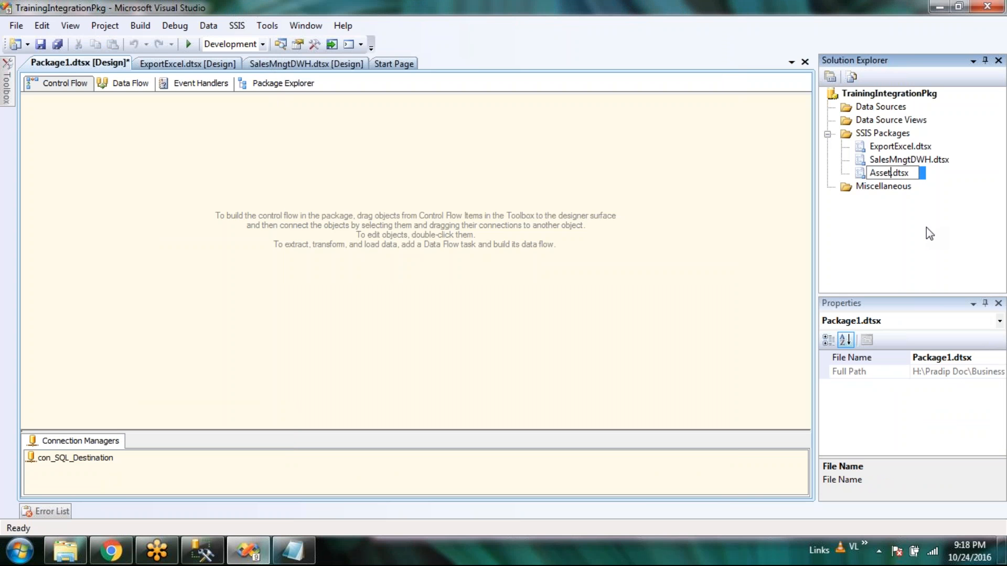
text(DWH)
key(Return)
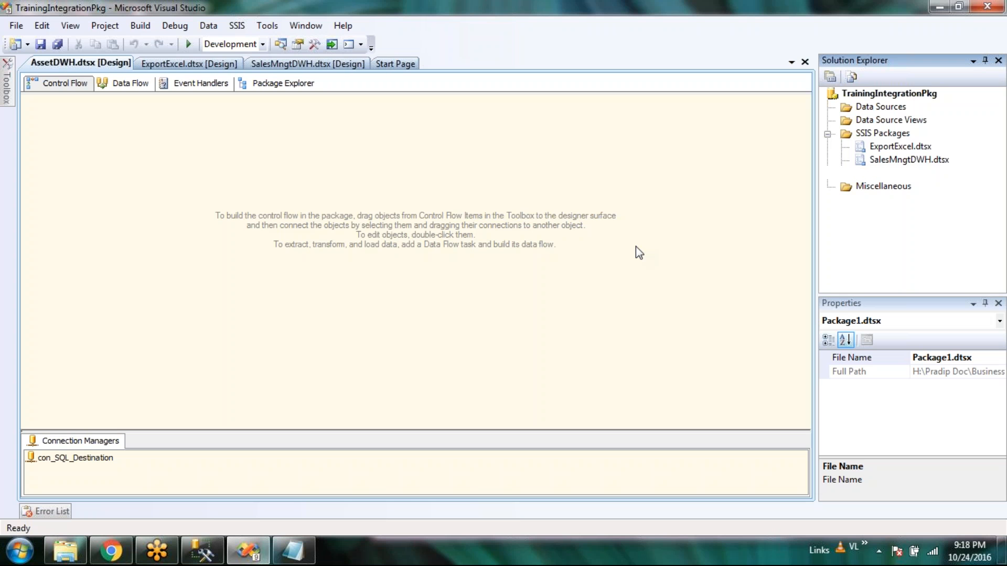
click(648, 300)
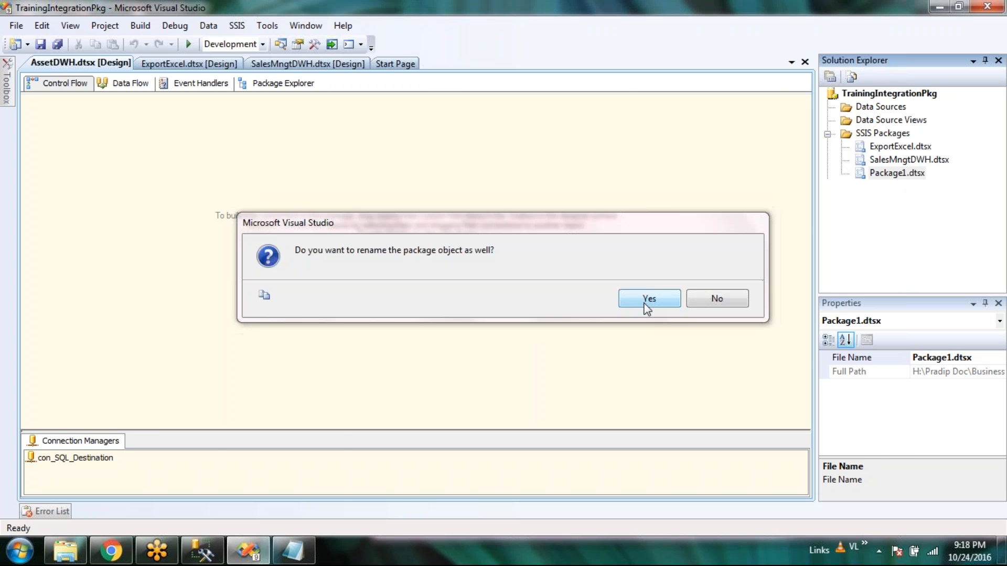
right_click(499, 285)
click(470, 271)
right_click(470, 271)
click(399, 256)
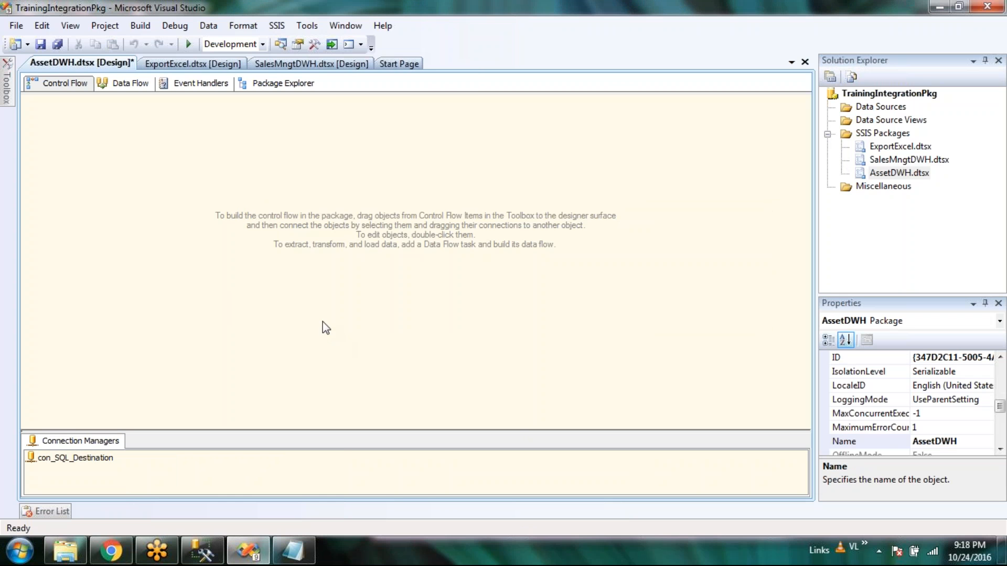
mouse_move(10, 100)
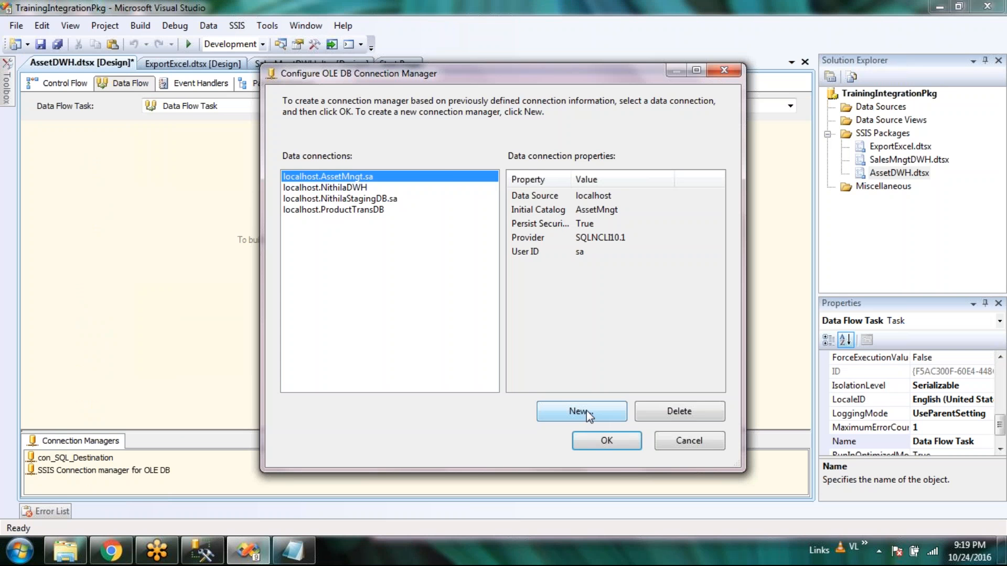
Create and test an OLE DB connection to the AssetMngt database on localhost with Windows Authentication, and add it to the package
click(586, 411)
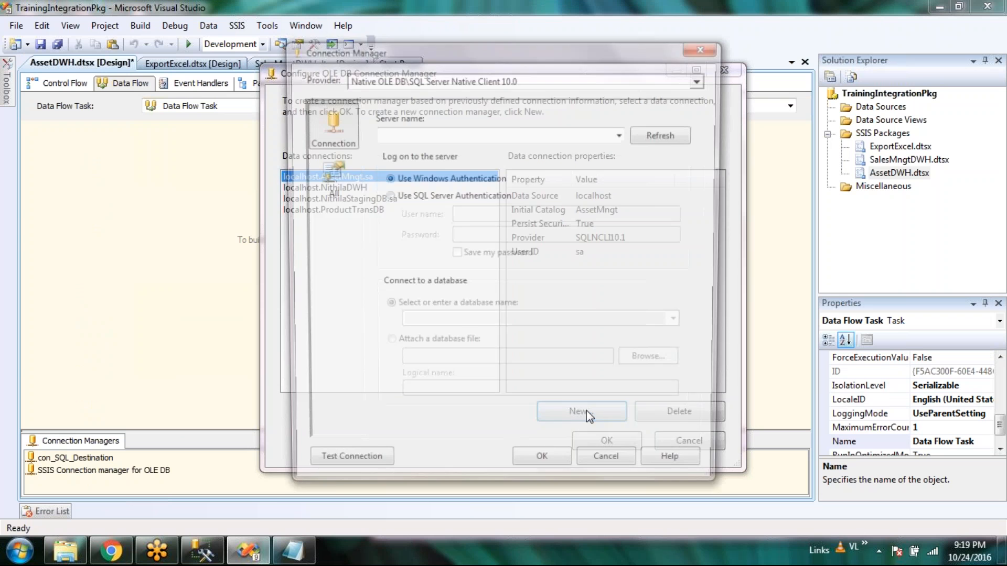
text(localhost)
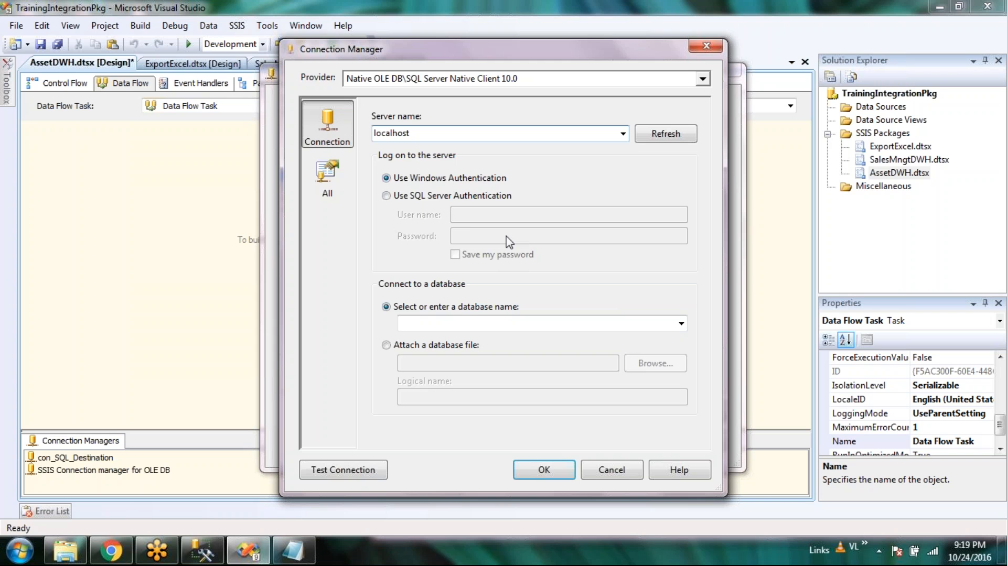
click(681, 323)
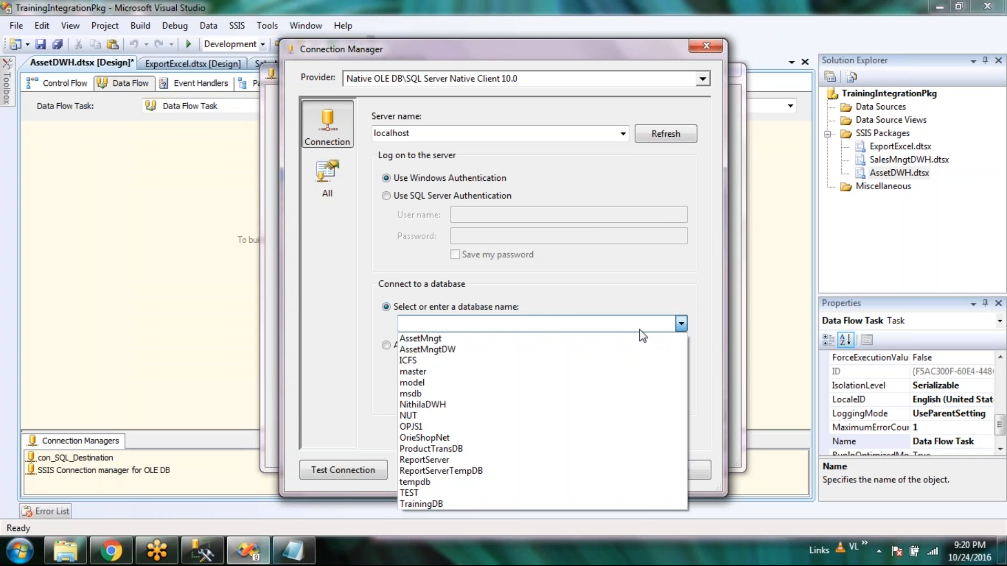
click(501, 338)
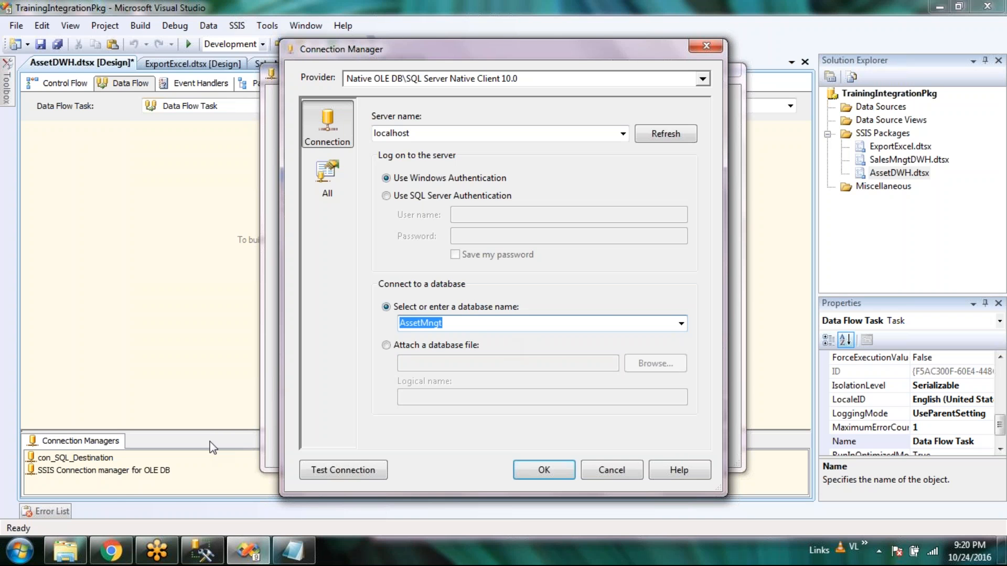
click(352, 471)
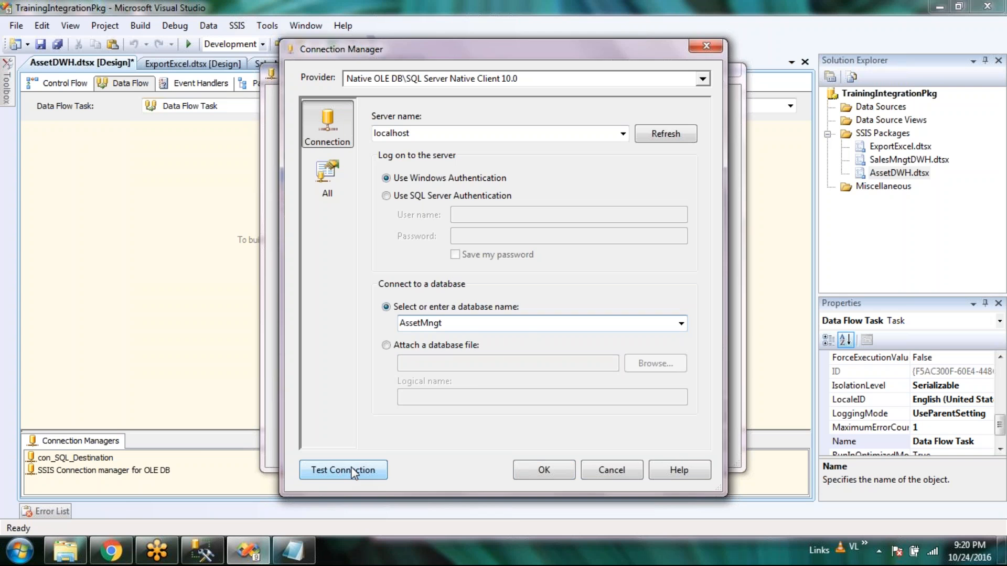
click(712, 295)
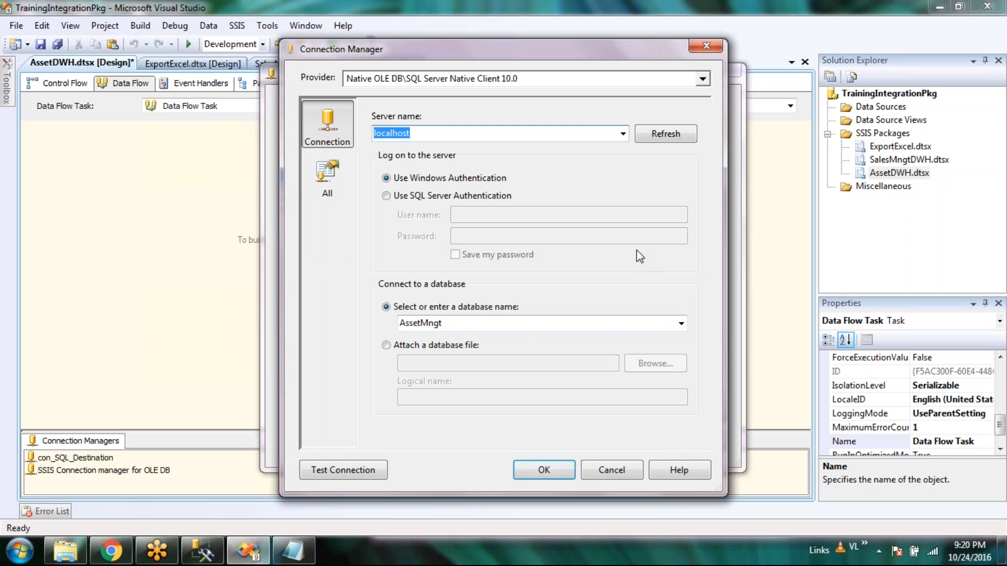
click(552, 468)
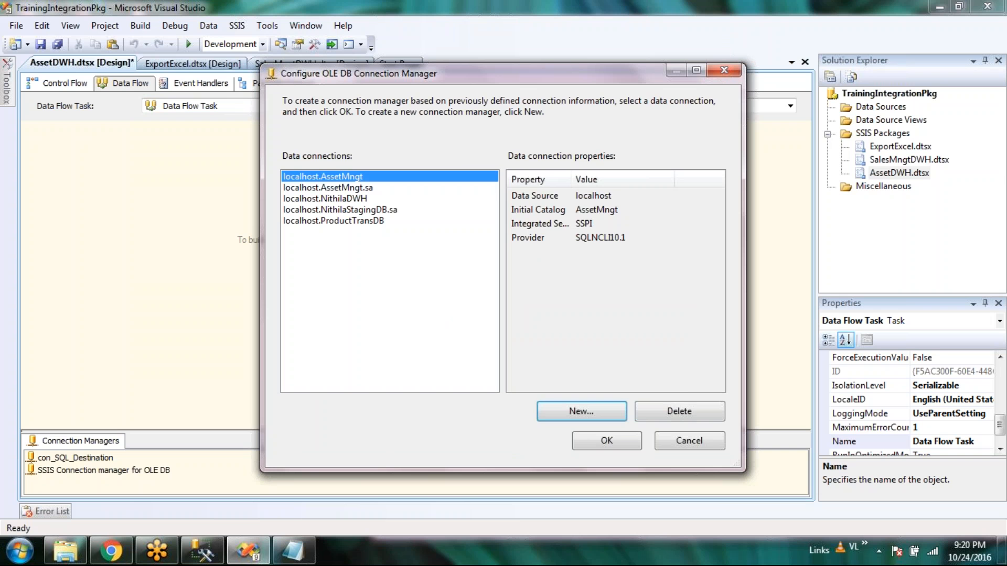
click(616, 439)
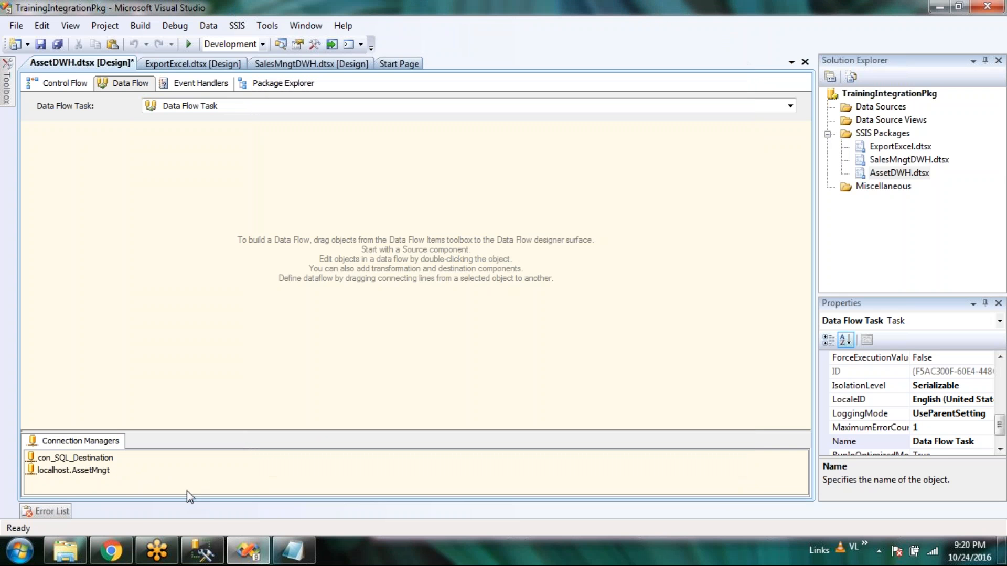
Rename the localhost.AssetMngt connection manager as con_SQL_Source_Asset
click(87, 471)
right_click(87, 471)
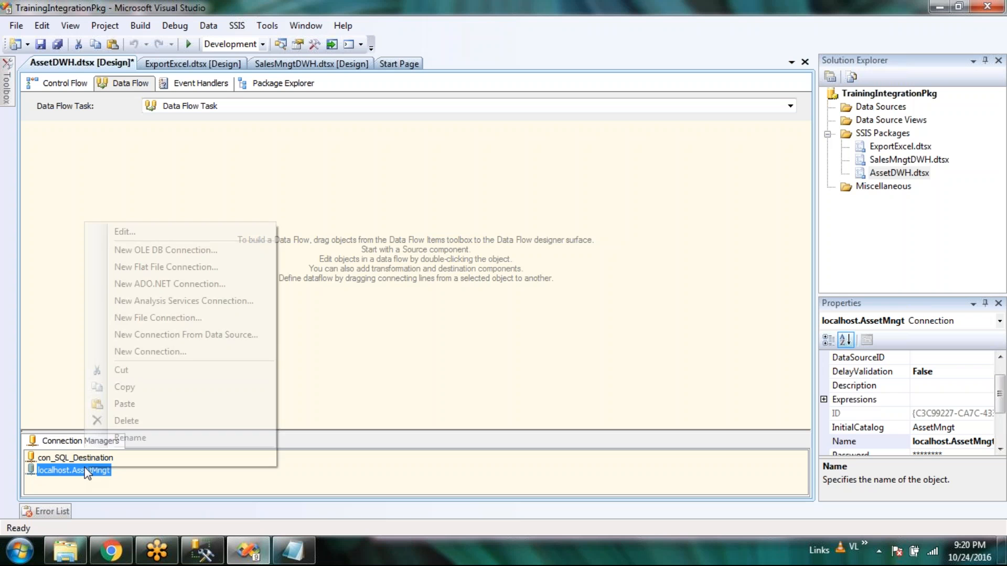
click(137, 438)
text(co)
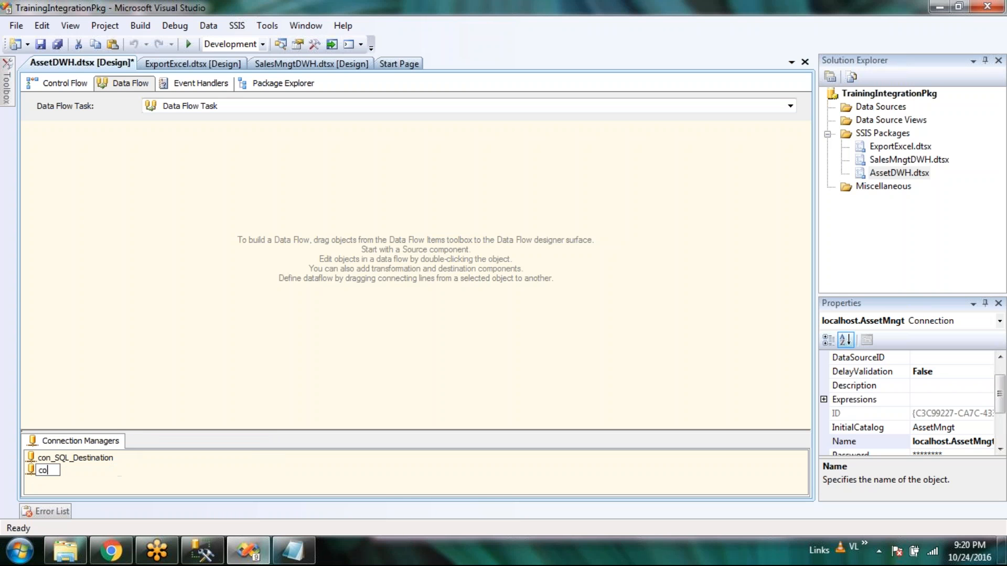
text(n_SQL_Source)
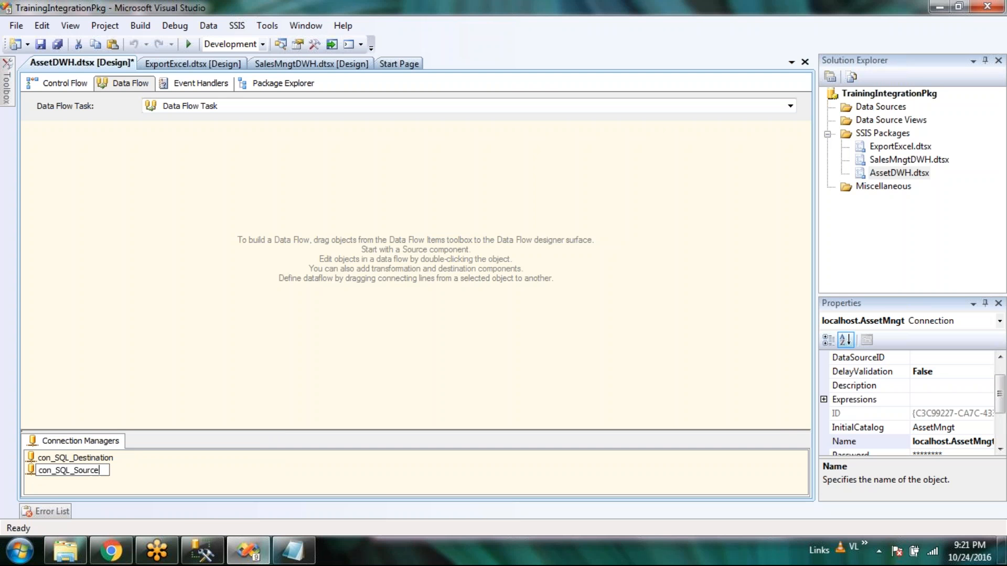
text(_Asset)
click(265, 329)
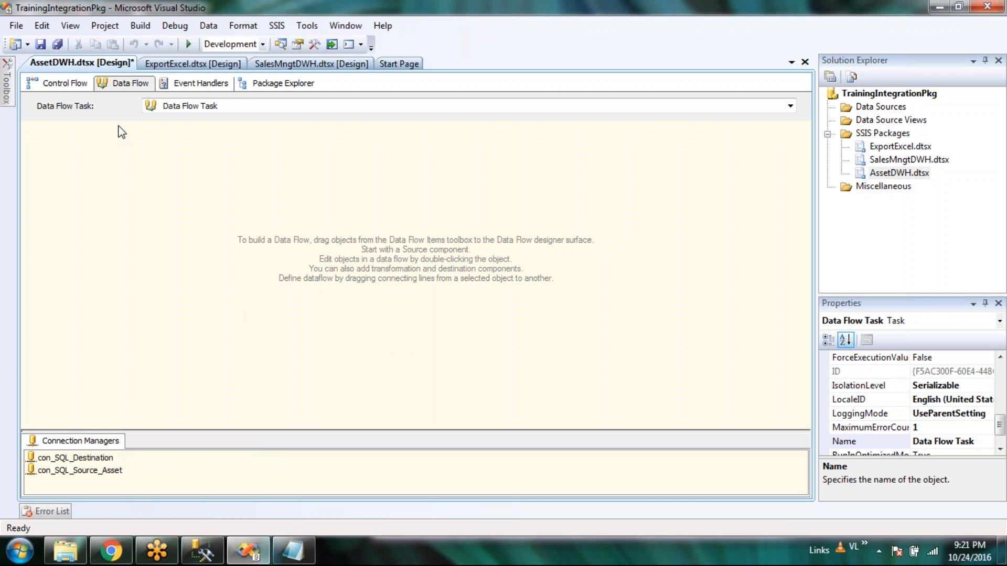
Add a new group named Favorite to the data flow toolbox
mouse_move(9, 94)
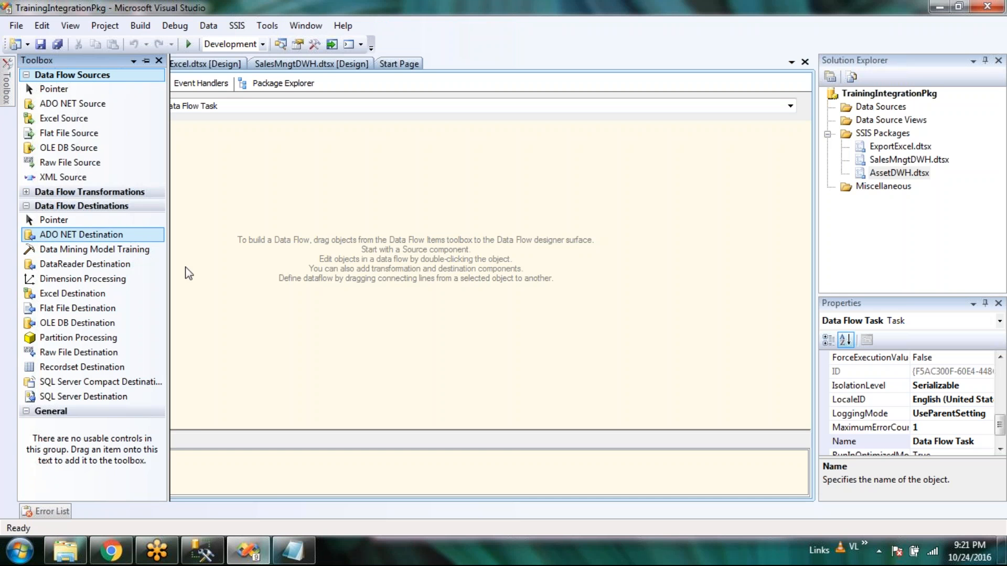
click(348, 310)
mouse_move(7, 92)
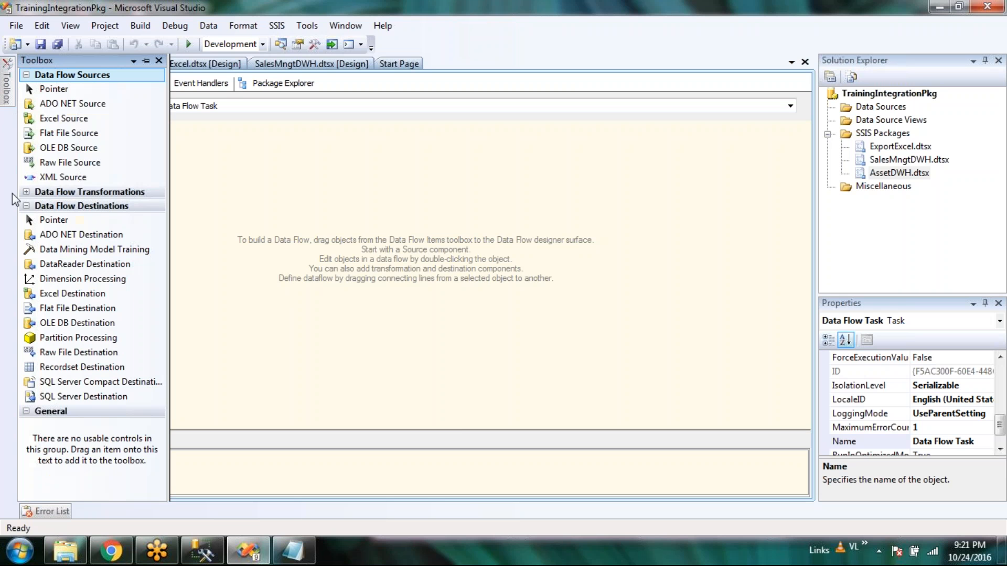
click(42, 167)
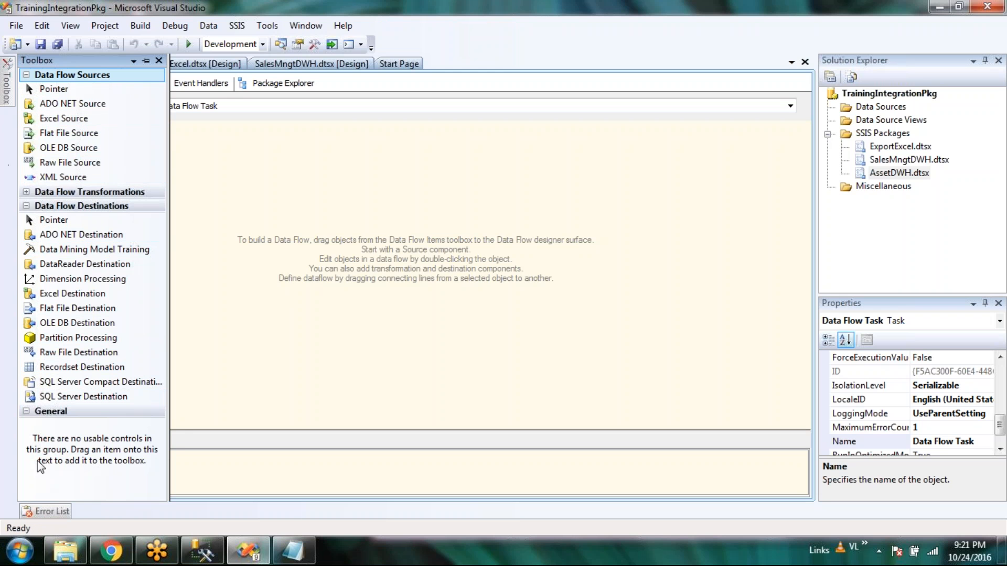
right_click(36, 412)
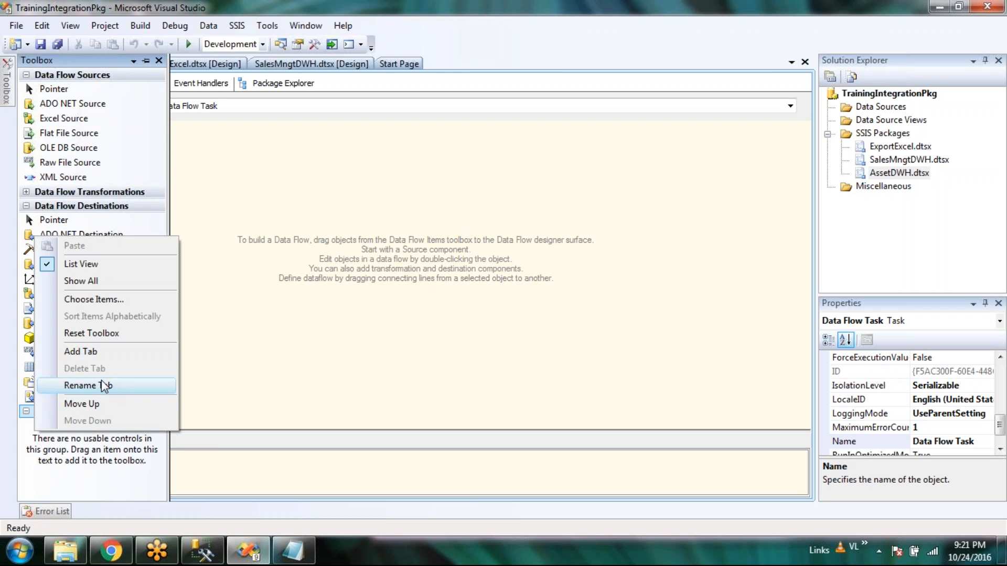
click(80, 351)
text(Favorite)
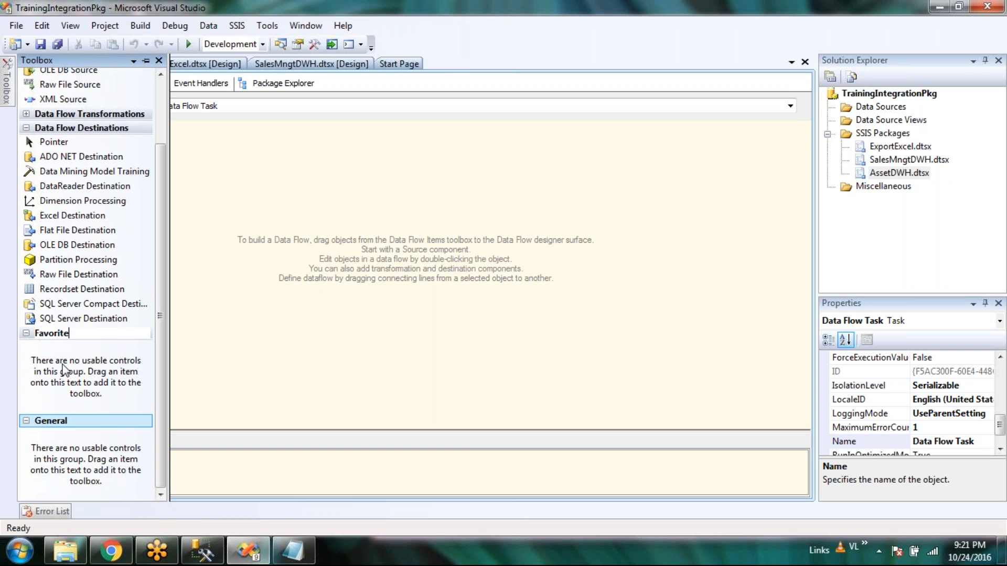
key(Return)
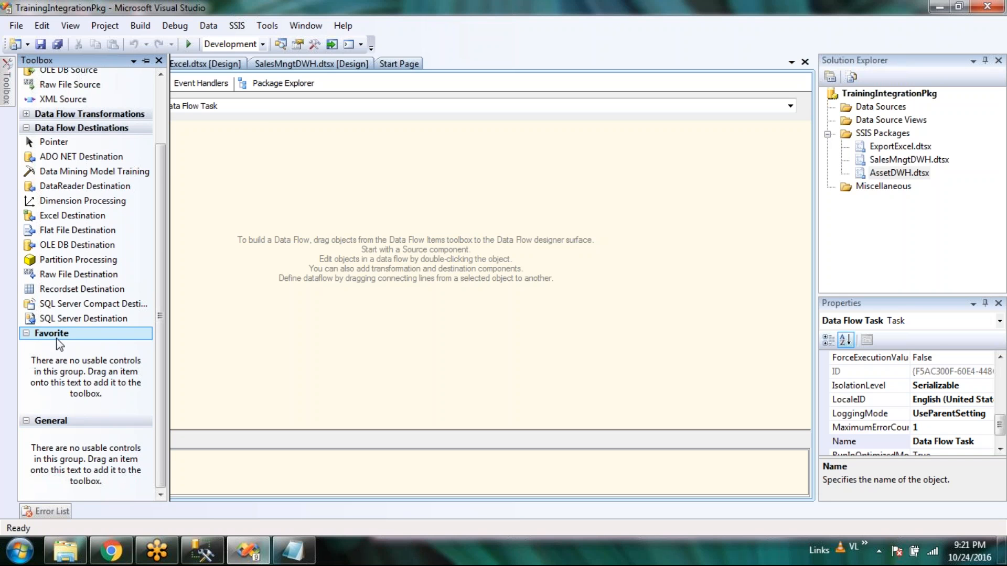
Move the OLE DB Source and OLE DB Destination items into the toolbox's Favorite group
scroll(42, 209, up, 2)
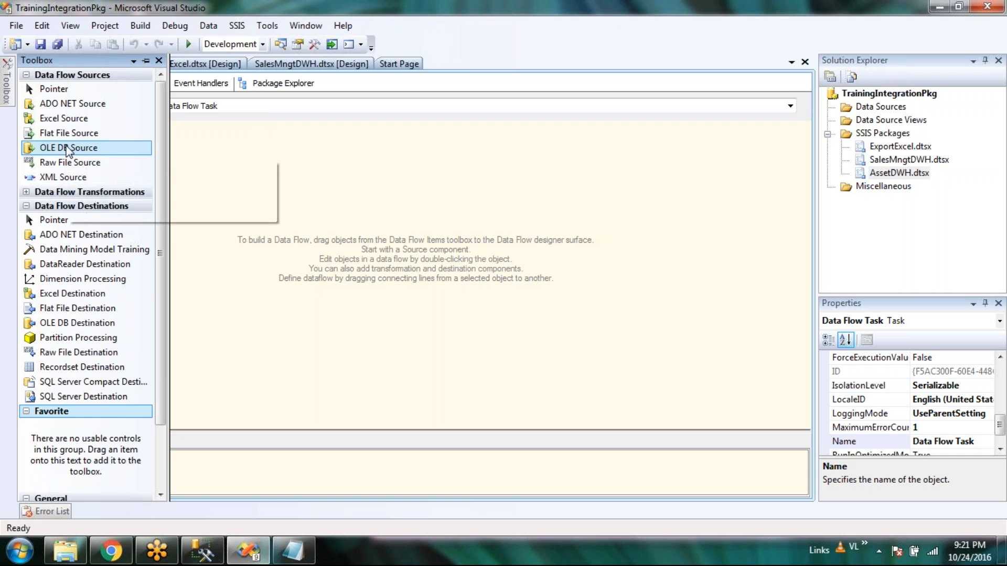
right_click(67, 151)
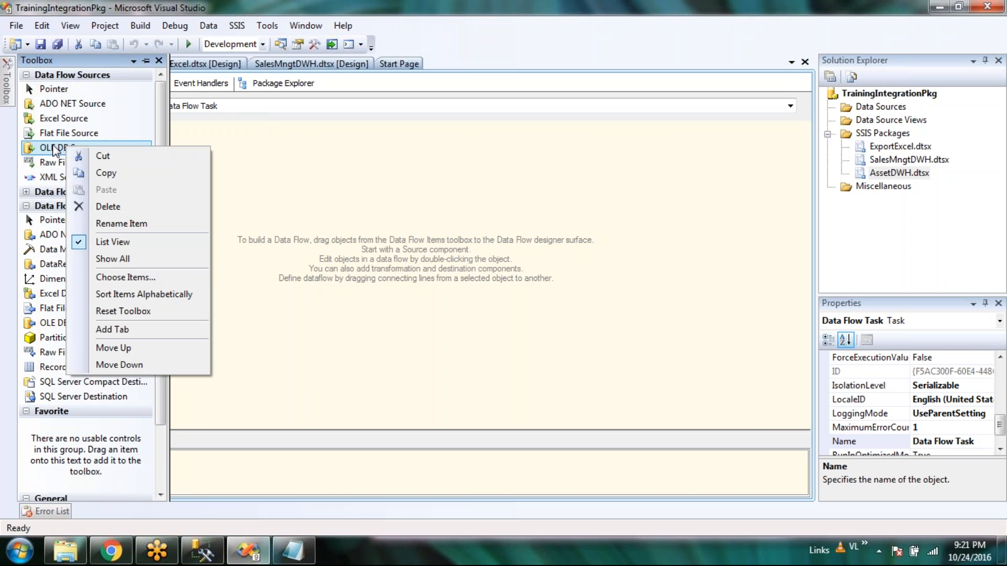
click(54, 151)
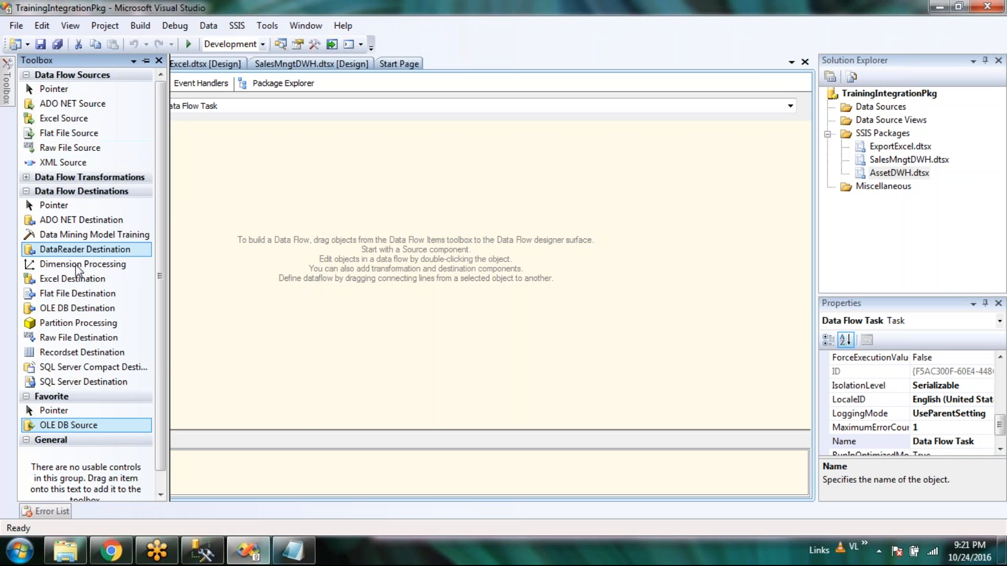
click(76, 308)
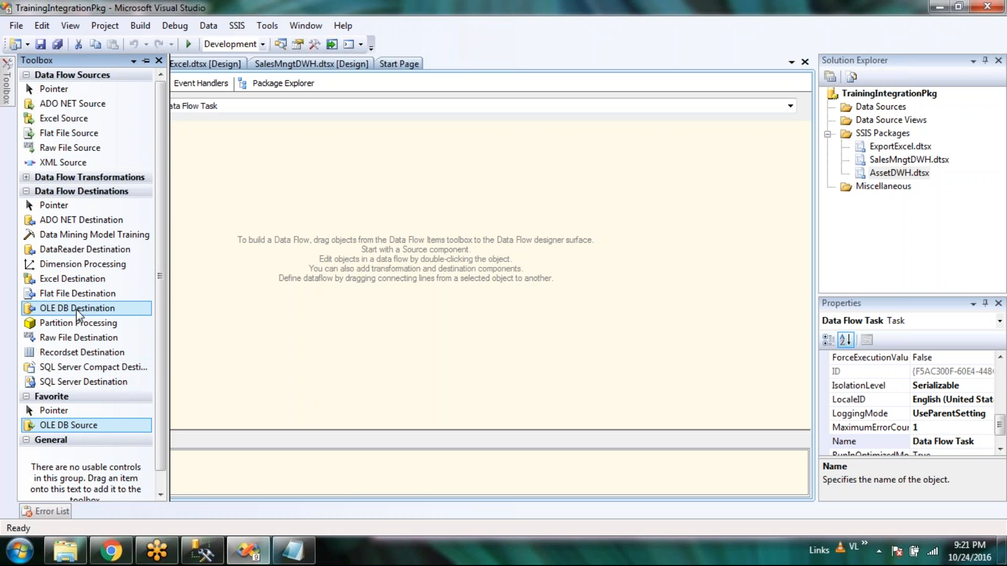
drag(76, 310, 80, 429)
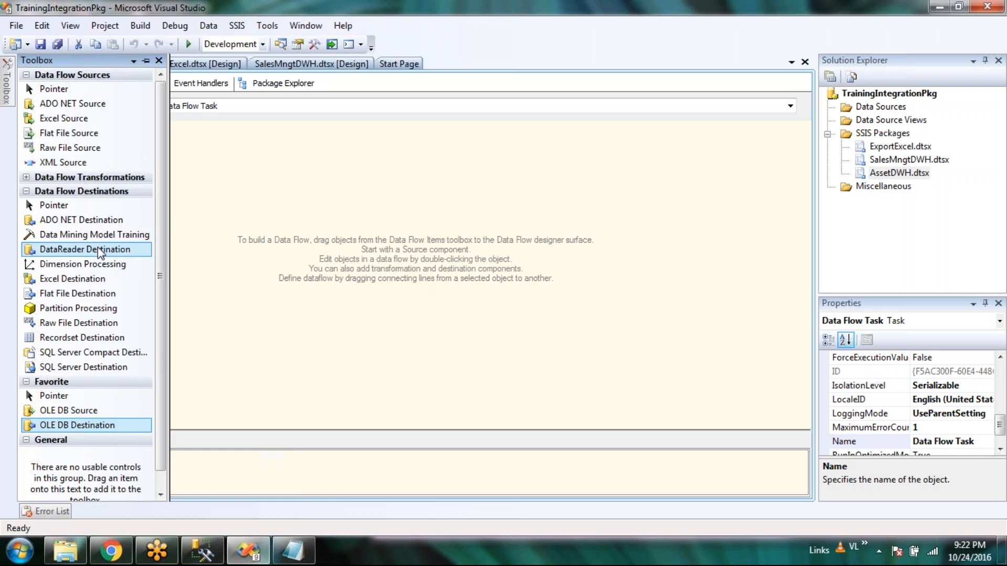
Expand the data flow transformations and try placing a Copy Column transformation in the data flow
click(26, 178)
click(26, 177)
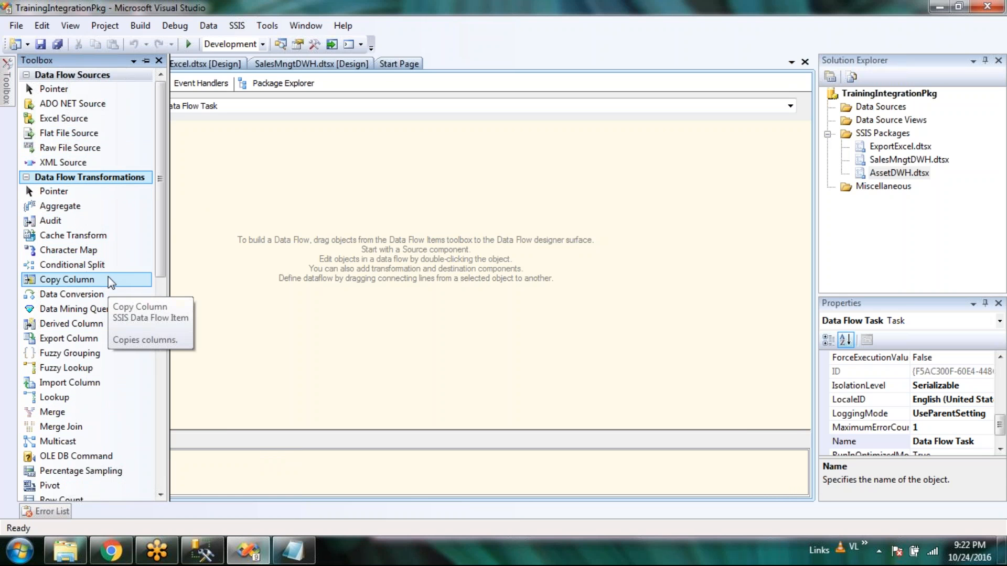
scroll(111, 283, down, 1)
scroll(94, 220, down, 1)
drag(86, 197, 158, 269)
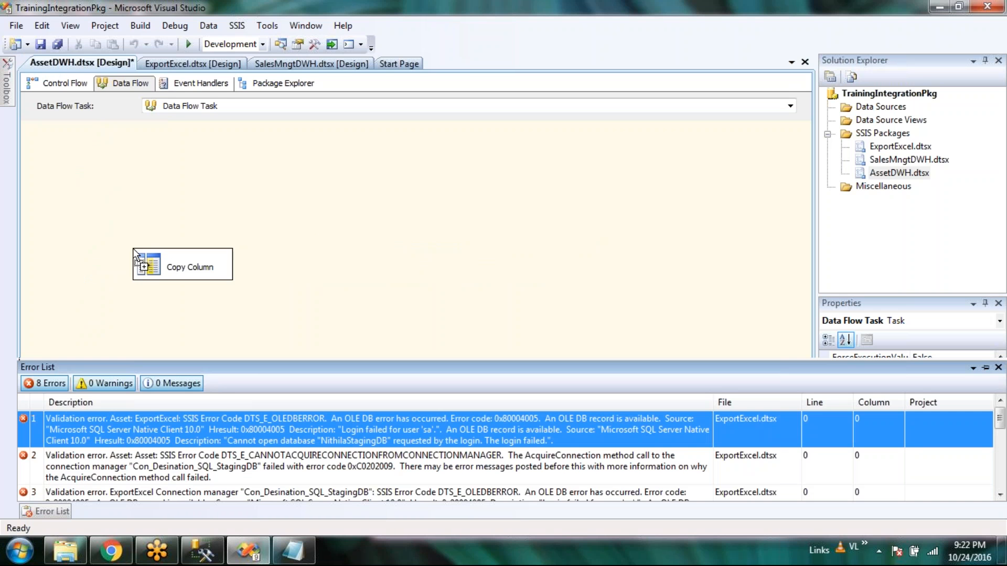
right_click(157, 268)
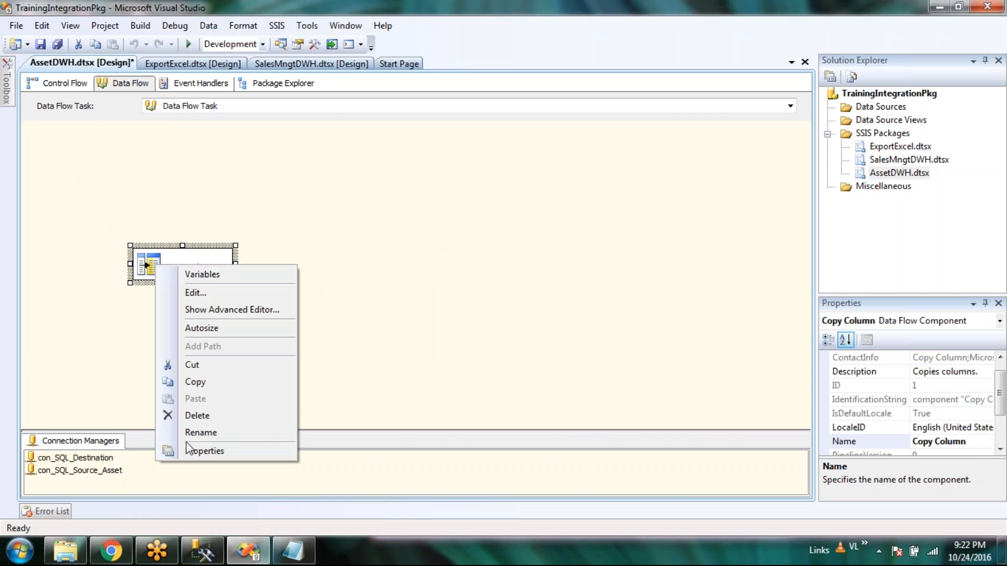
click(620, 248)
key(Delete)
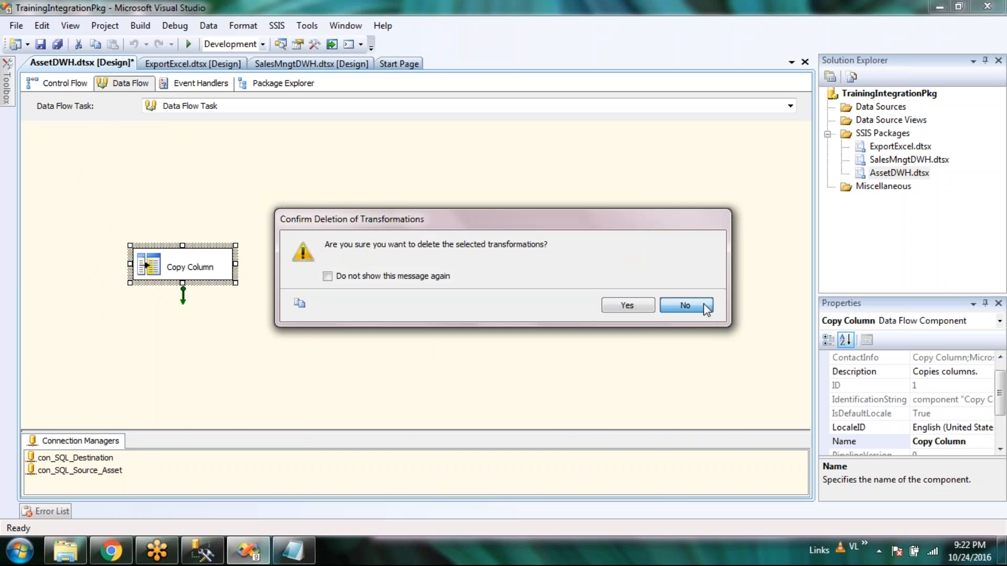
click(705, 309)
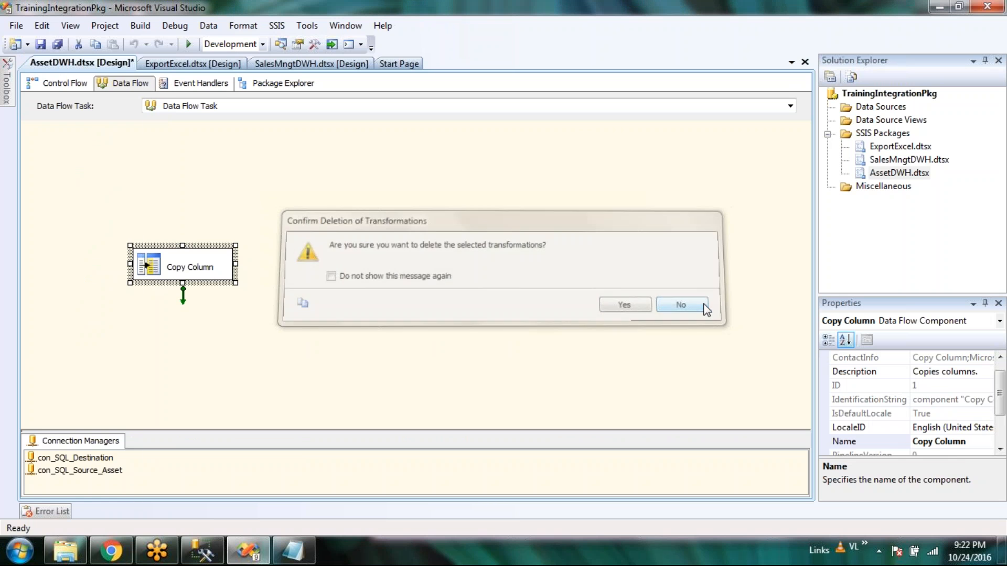
Try to move the Derived Column item to the Favorite group, and delete the Copy Column component from the data flow
mouse_move(7, 82)
scroll(56, 209, down, 2)
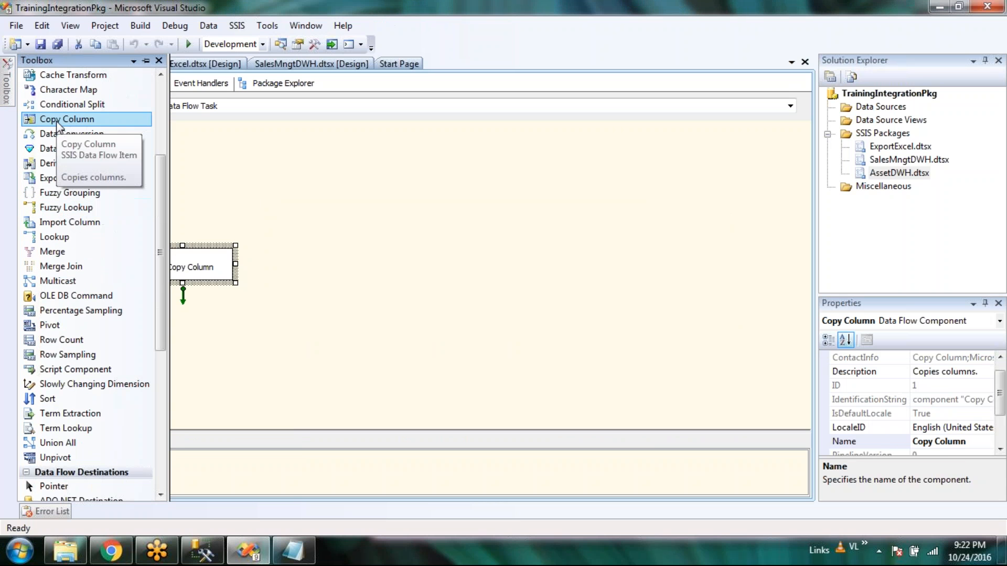
scroll(58, 126, down, 1)
scroll(66, 265, up, 1)
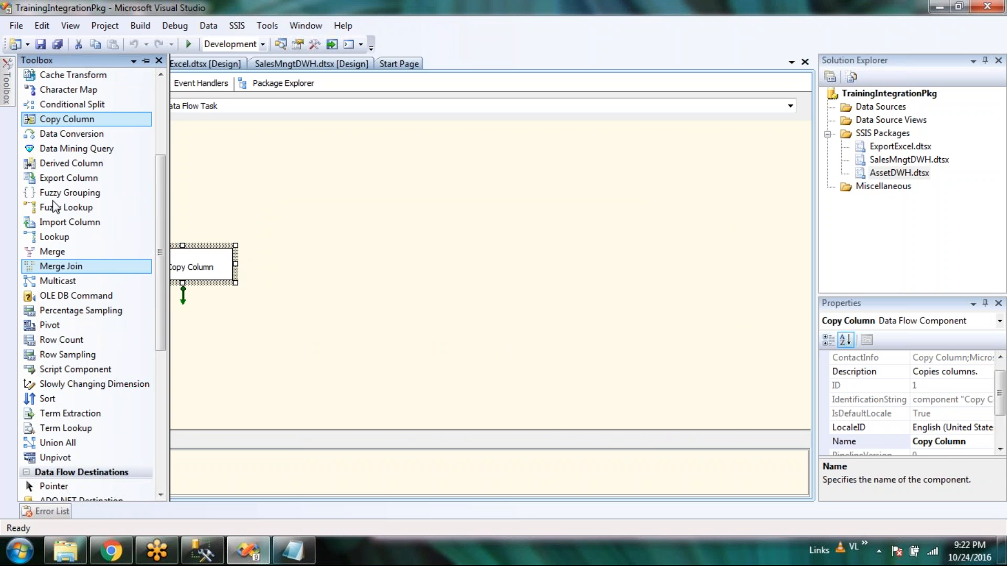
click(87, 165)
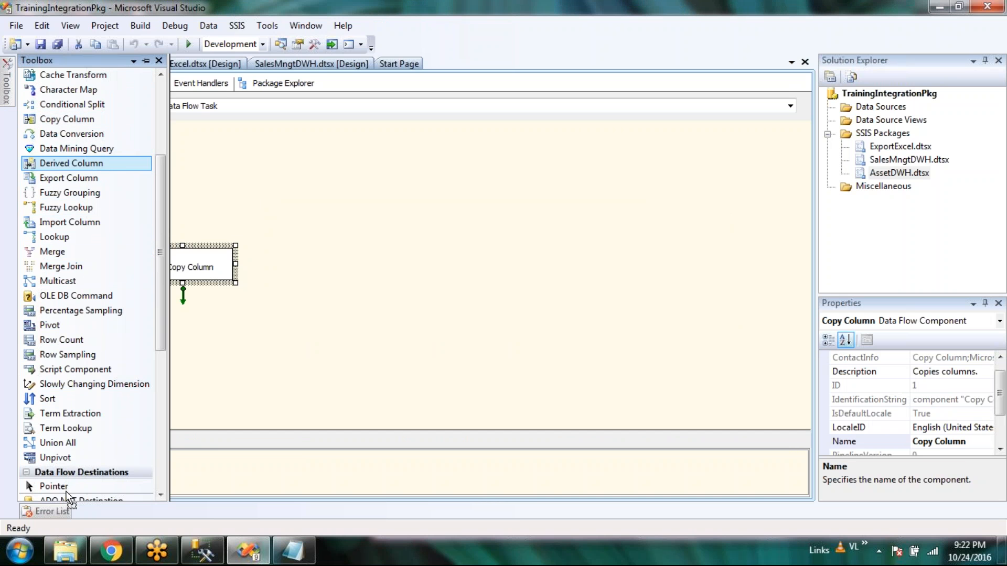
drag(101, 489, 74, 165)
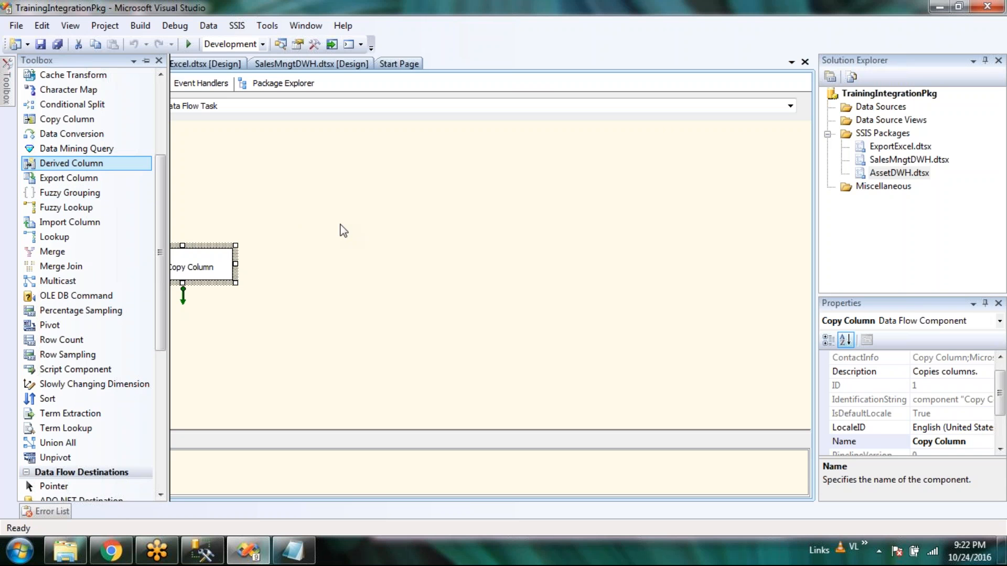
key(Delete)
key(Return)
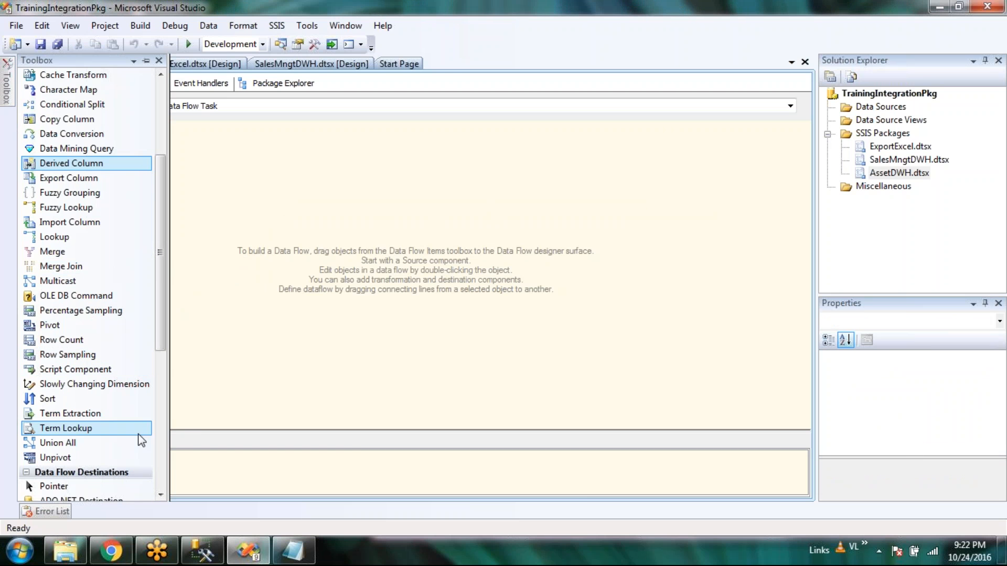
Add an OLE DB Source to the data flow and name it Category
scroll(166, 457, down, 7)
drag(68, 391, 88, 169)
click(217, 215)
click(124, 176)
click(124, 176)
text(Category)
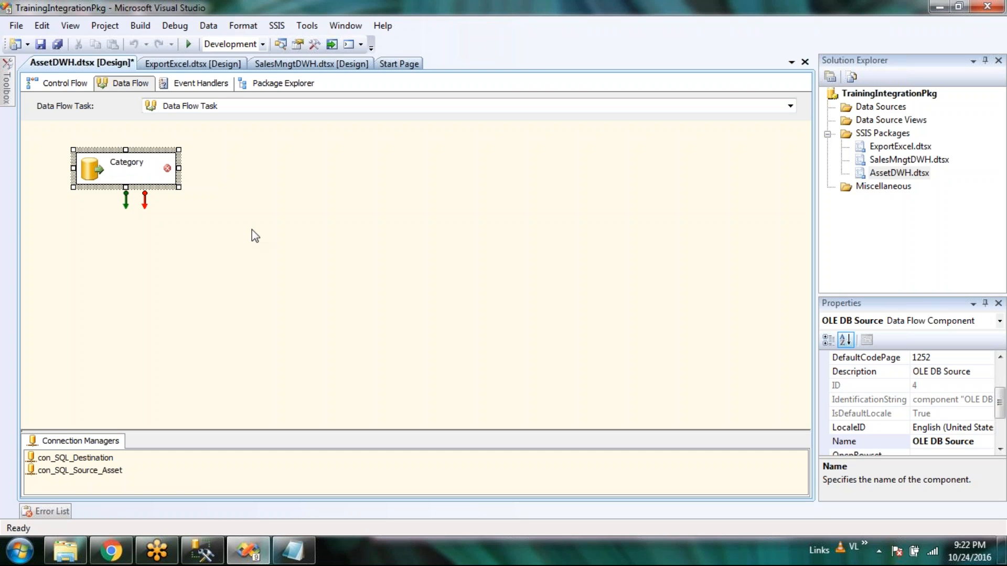
click(274, 215)
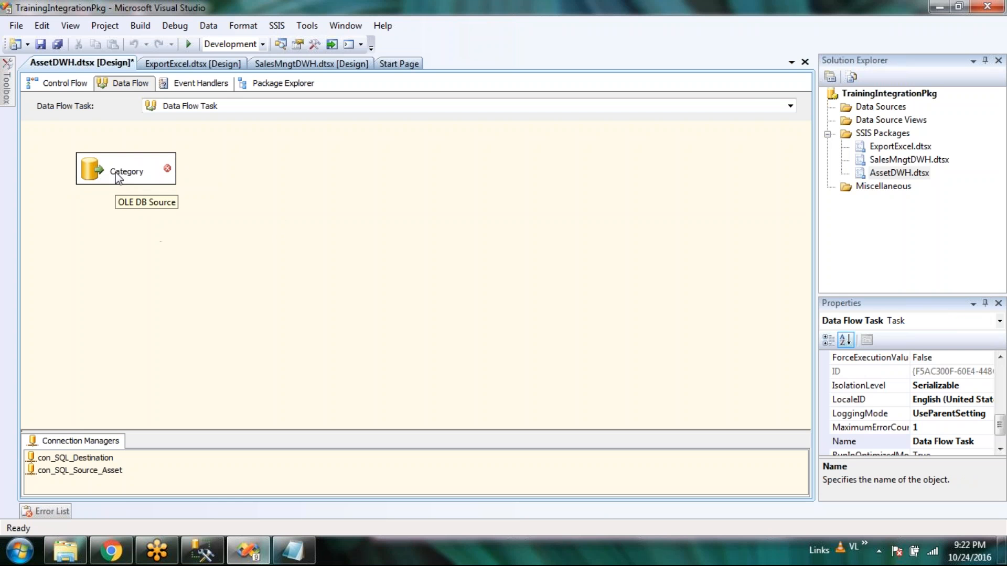
Set the Category source to read [dbo].[tblCategory] through con_SQL_Source_Asset and preview the table's rows
click(88, 177)
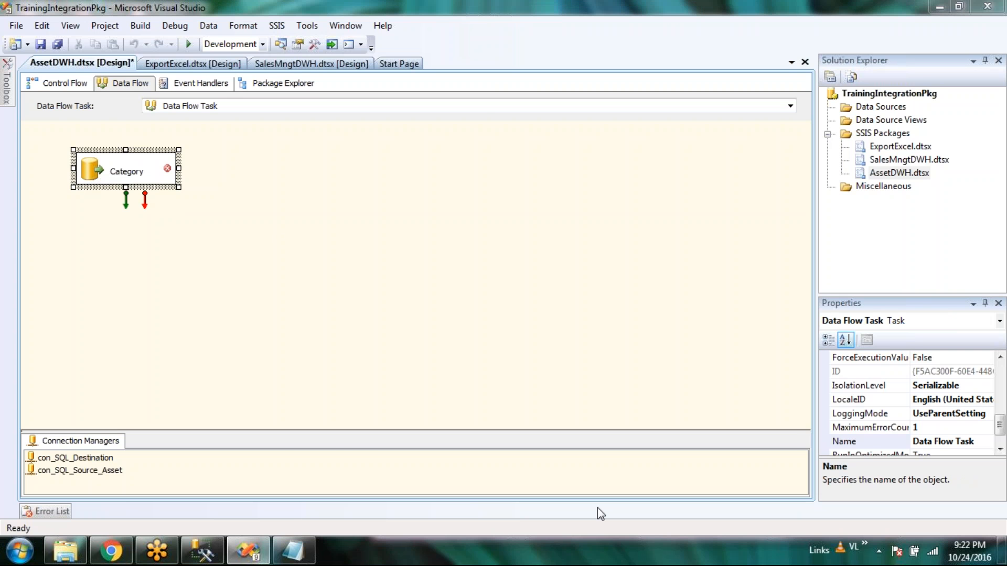
key(Return)
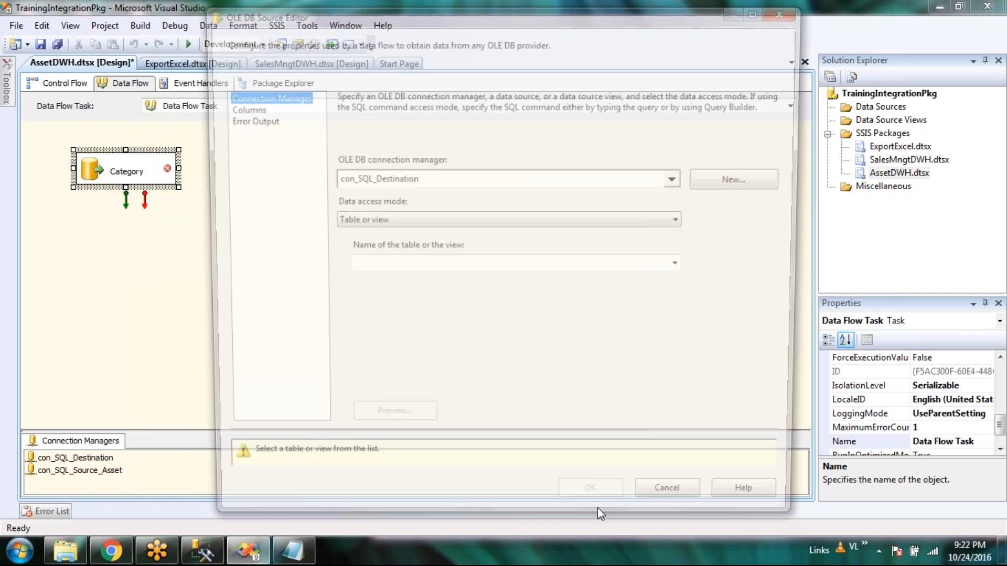
click(680, 179)
double_click(435, 224)
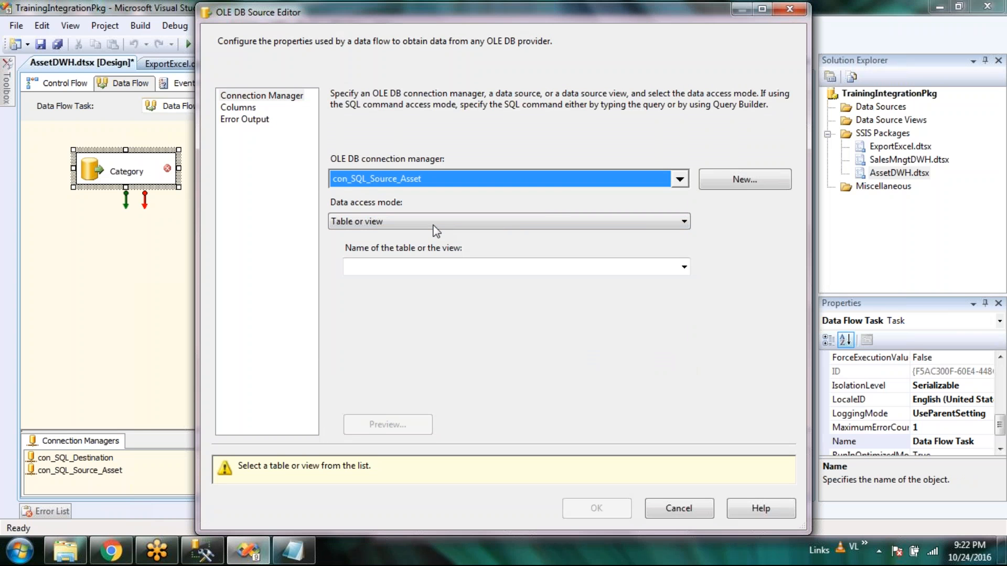
click(684, 269)
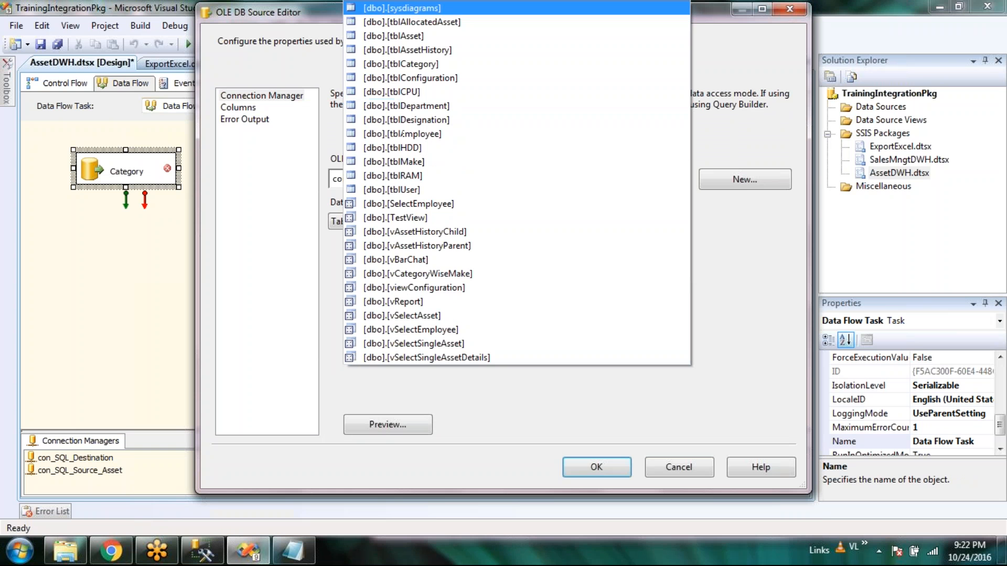
click(414, 64)
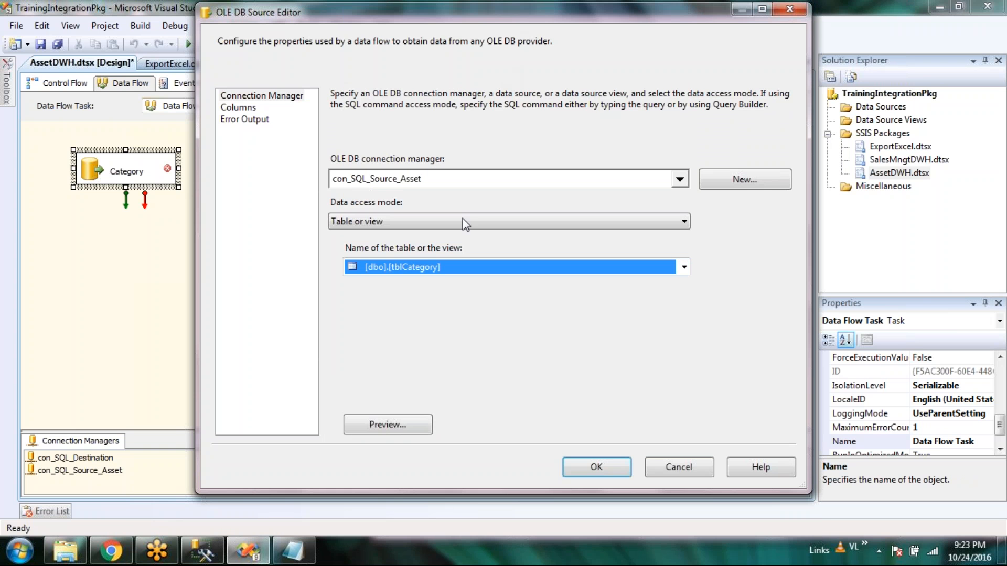
click(414, 425)
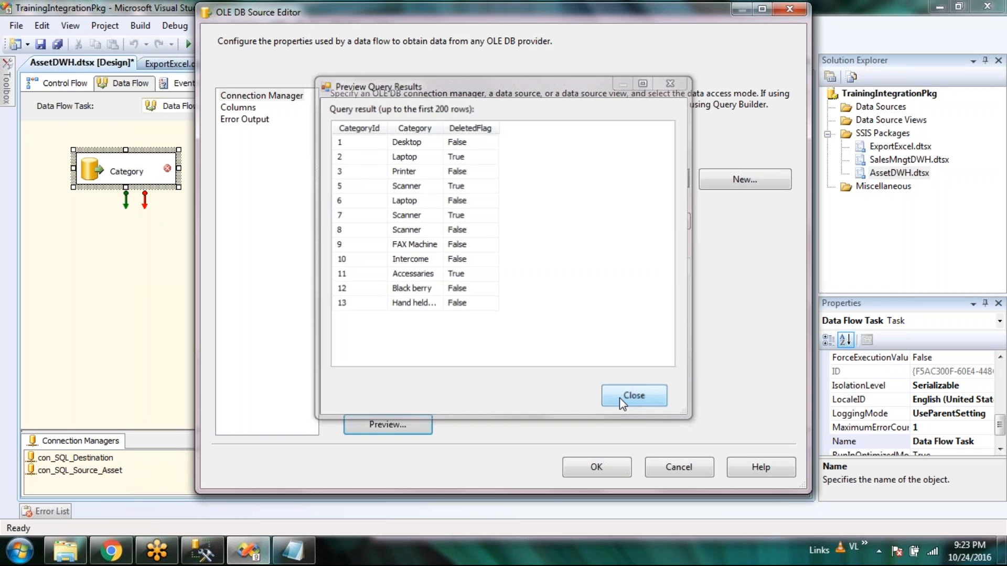
click(619, 397)
Exclude the DeletedFlag column from the Category source's output columns
click(244, 109)
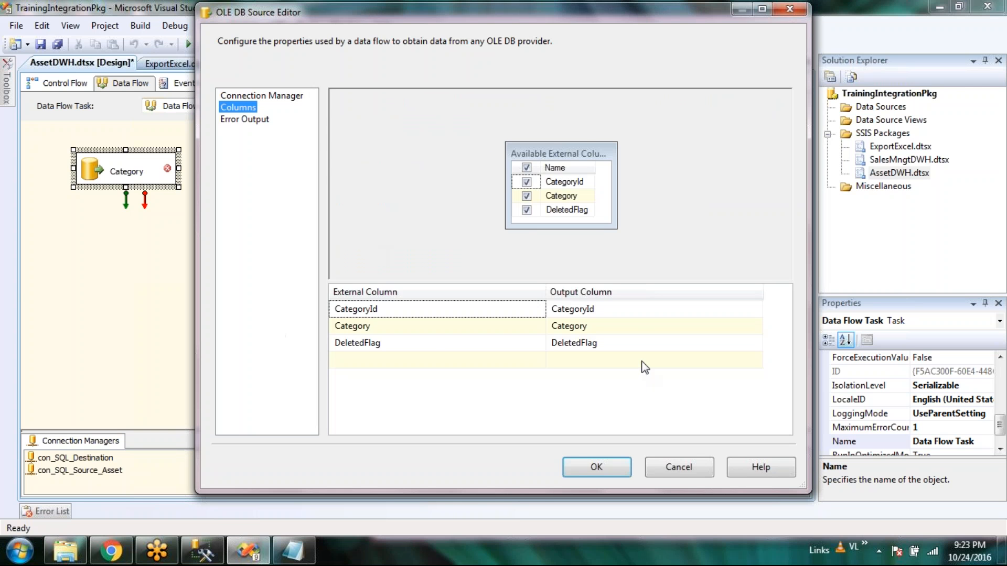
right_click(713, 225)
click(715, 188)
click(527, 210)
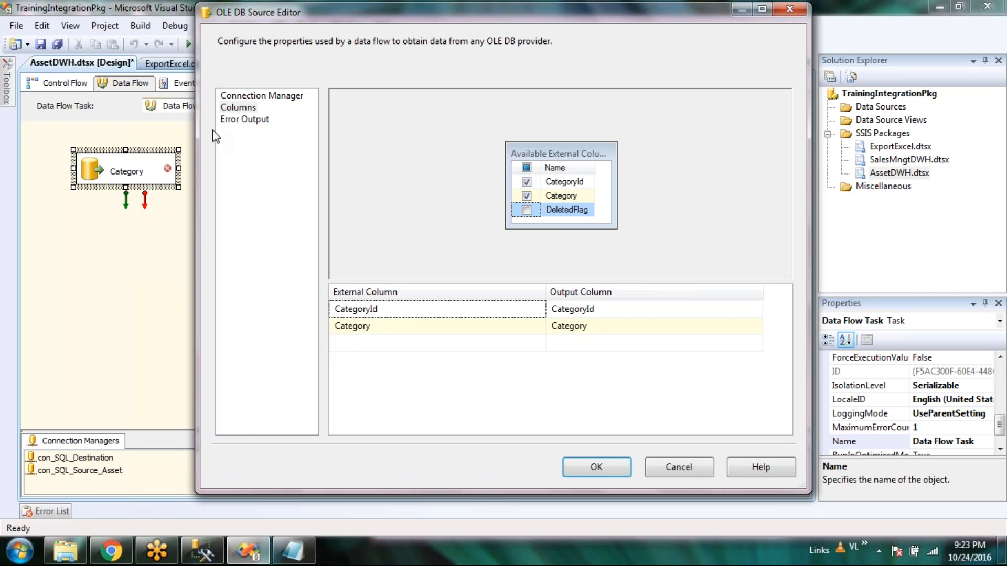
Pick Ignore failure as the value for selected cells in the Category source's error output and accept the source settings
click(234, 124)
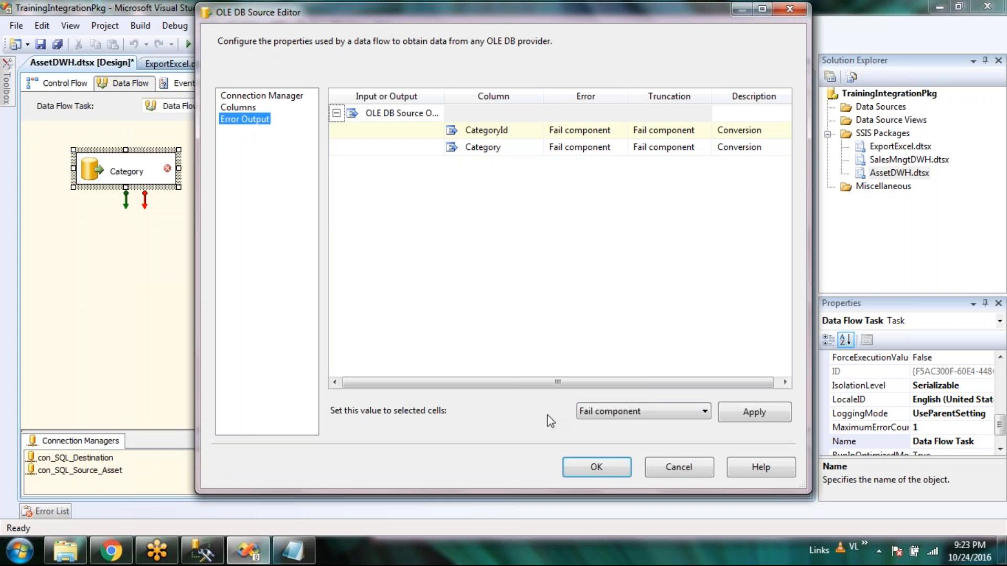
click(609, 413)
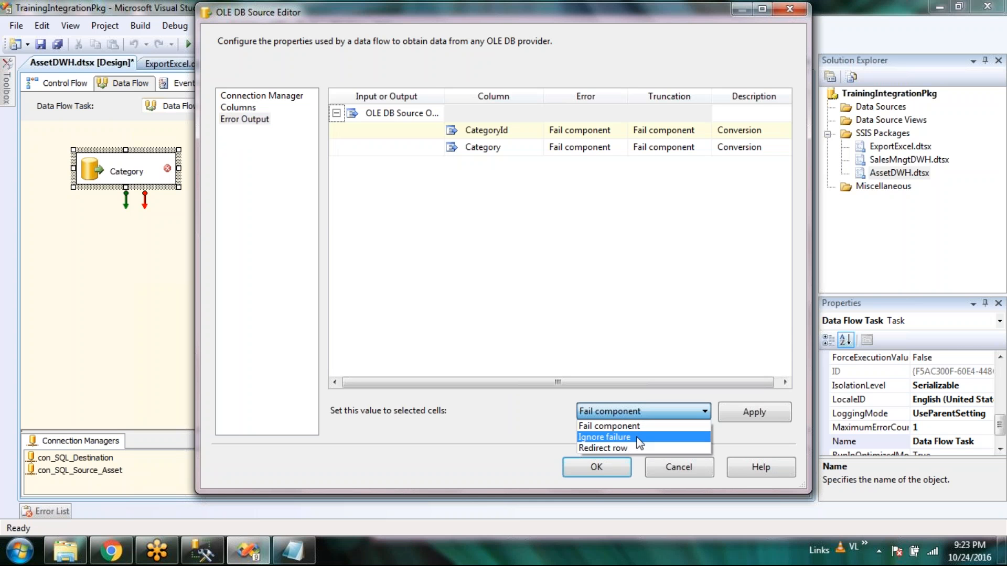
click(637, 438)
click(618, 470)
click(264, 306)
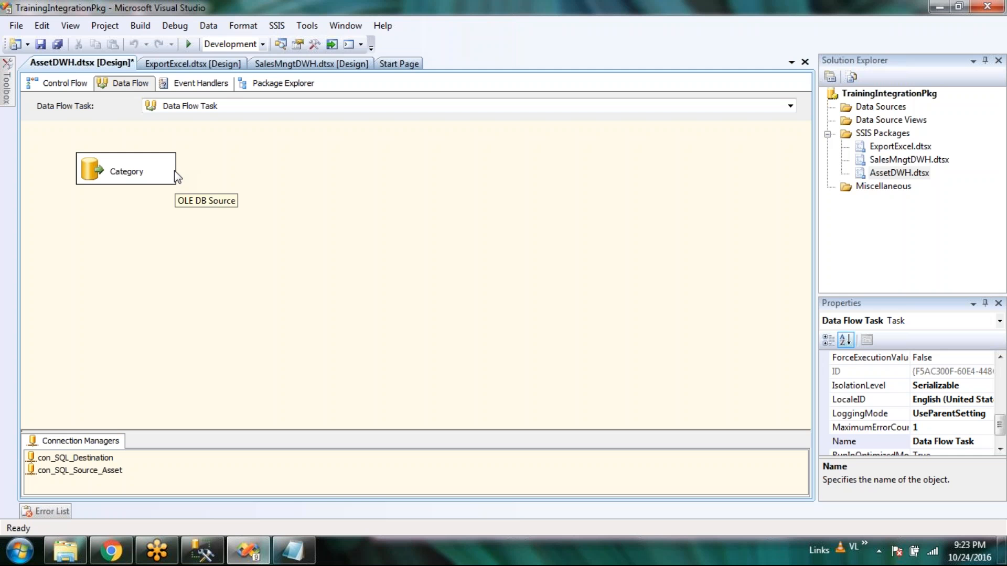
Move the Category source closer to the upper-left corner of the data flow canvas
drag(117, 186, 89, 170)
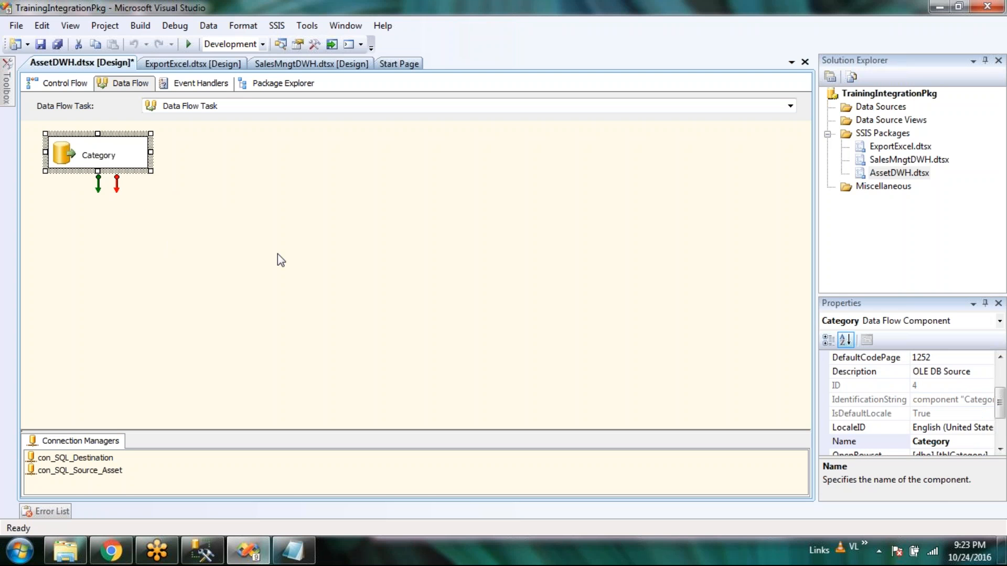
click(306, 254)
right_click(250, 227)
click(219, 218)
right_click(331, 273)
click(276, 258)
mouse_move(5, 95)
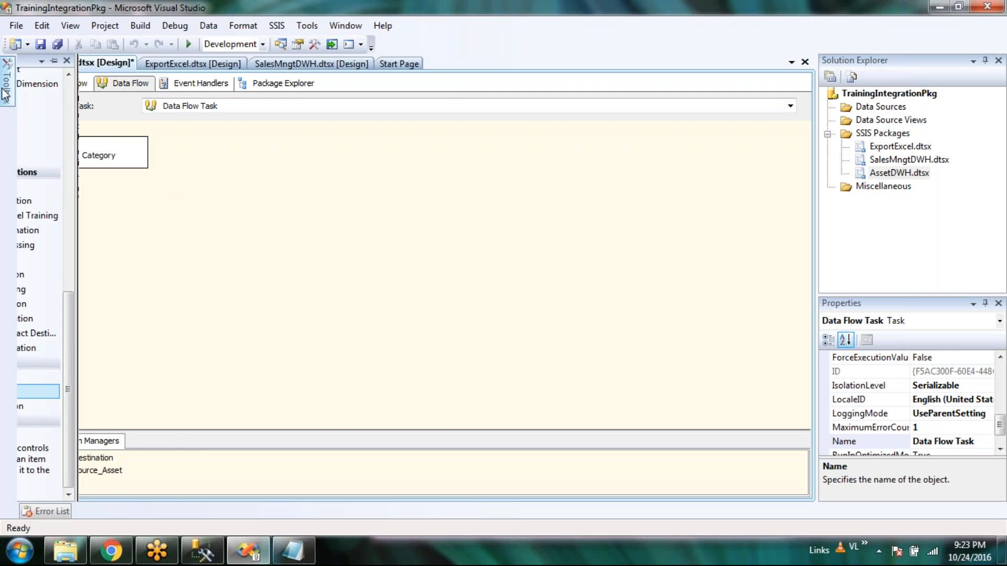
scroll(84, 255, up, 7)
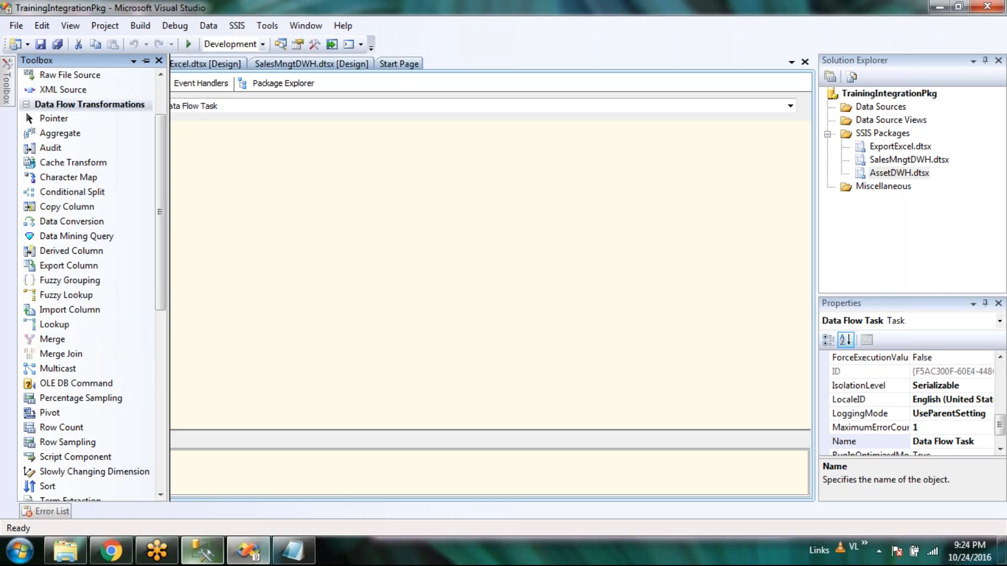
Switch to SQL Server Management Studio and query the top 1000 rows of dbo.tblCategory in AssetMngt
click(203, 551)
click(121, 240)
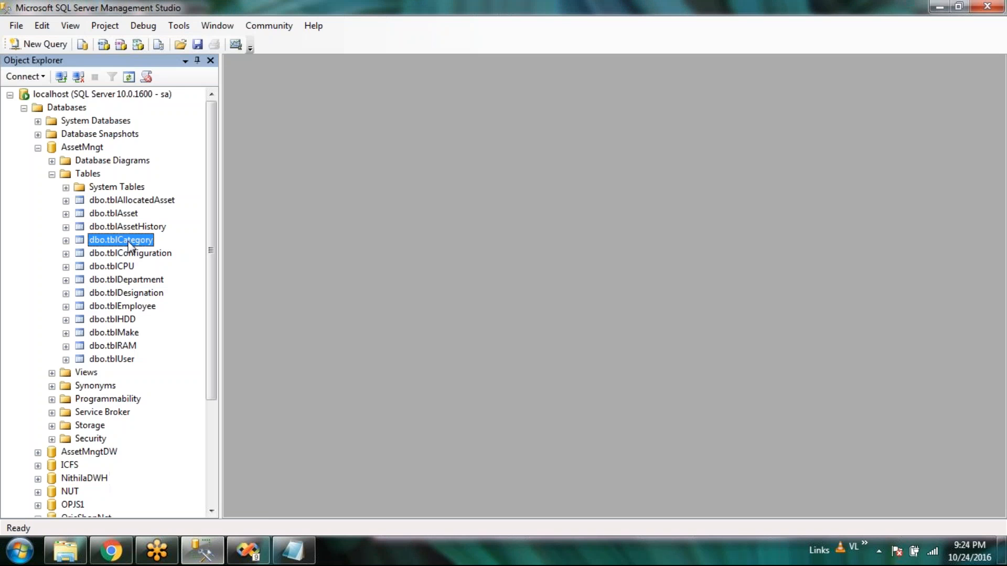
right_click(129, 240)
click(219, 282)
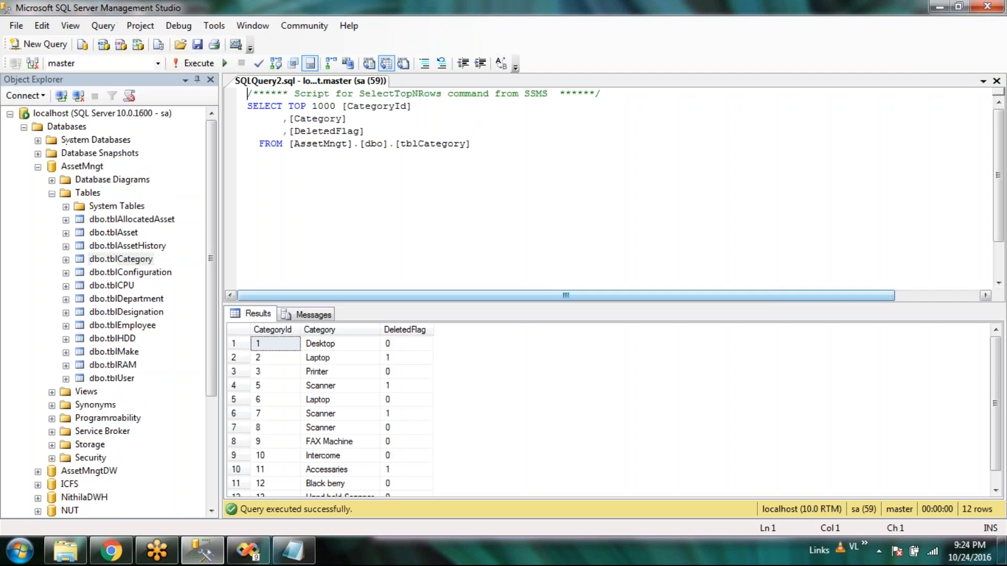
Query the top 1000 rows of dbo.tblMake and examine the CategoryId values in its first four rows
click(114, 352)
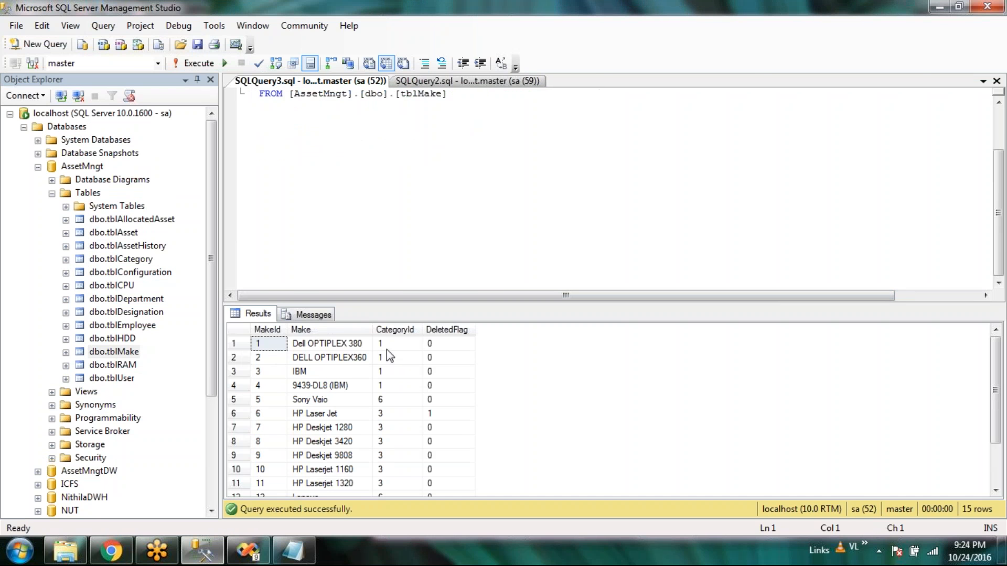
click(397, 345)
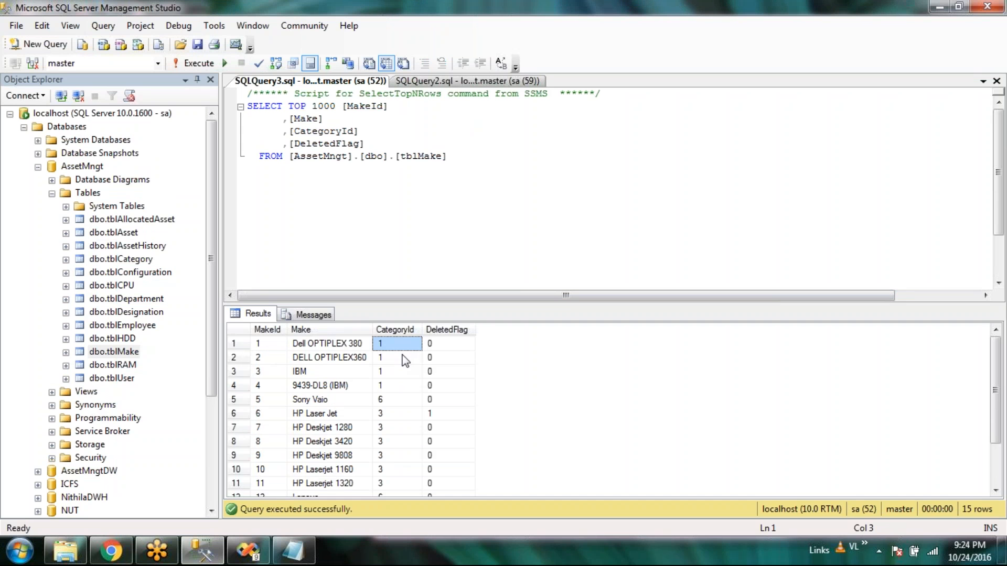
drag(390, 358, 397, 392)
scroll(394, 477, down, 2)
scroll(394, 472, up, 2)
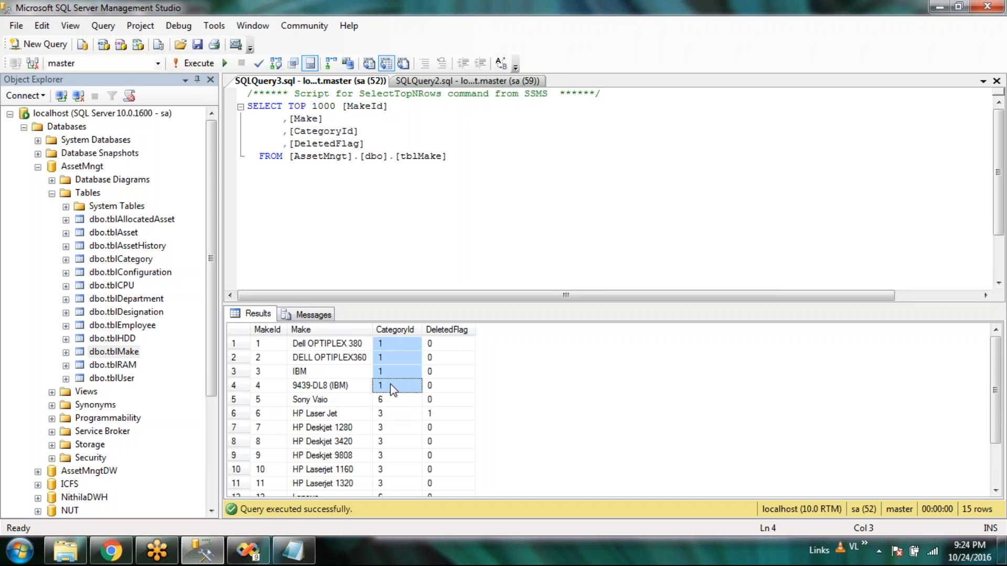
Compare the CategoryId values in the tblCategory and tblMake results, including which makes use CategoryId 6
click(431, 83)
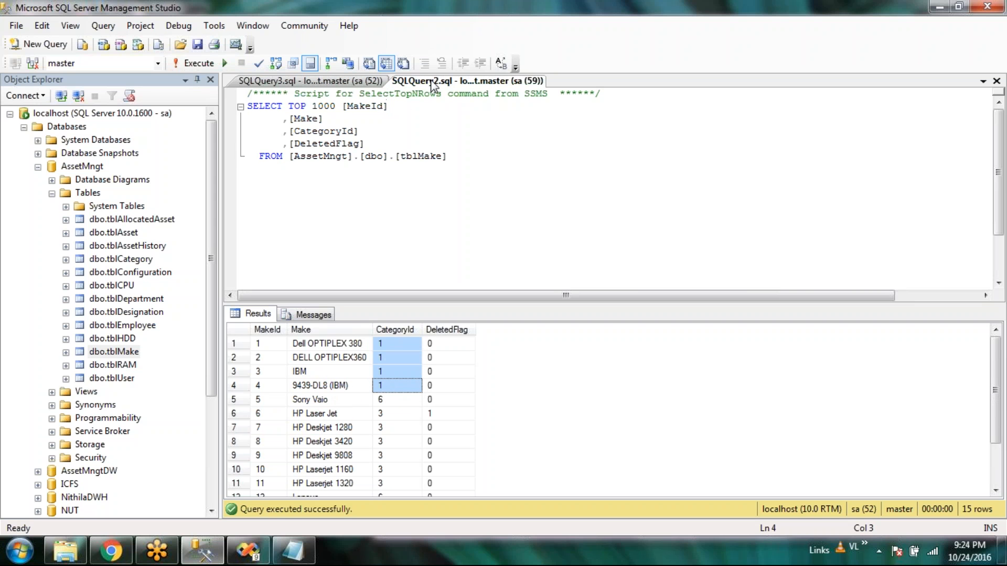
click(274, 372)
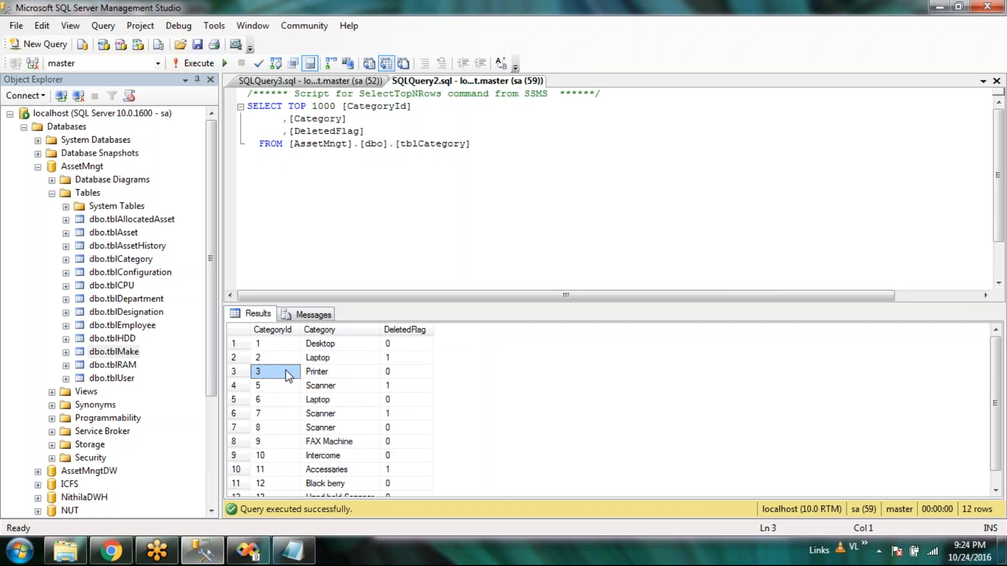
click(282, 355)
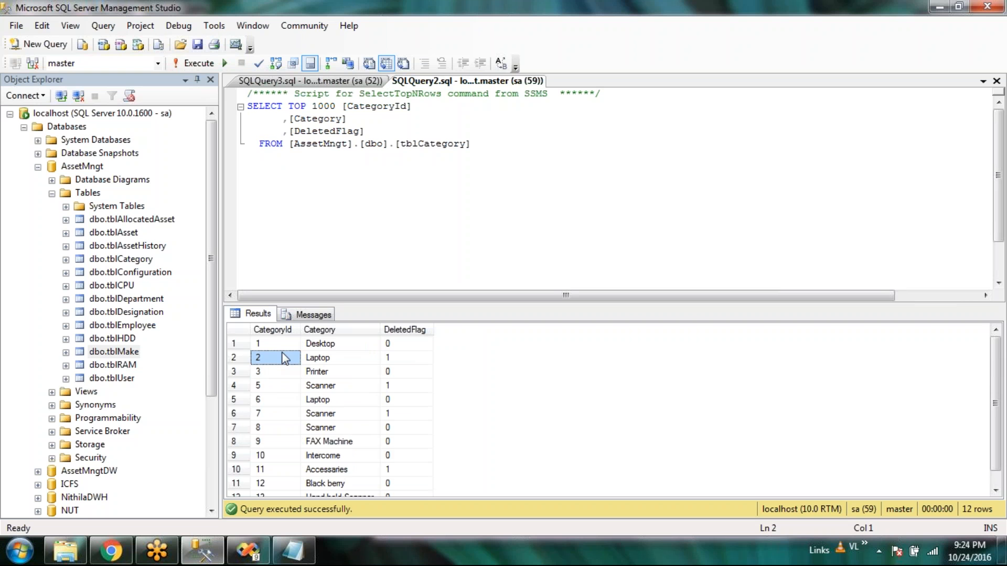
scroll(285, 400, down, 1)
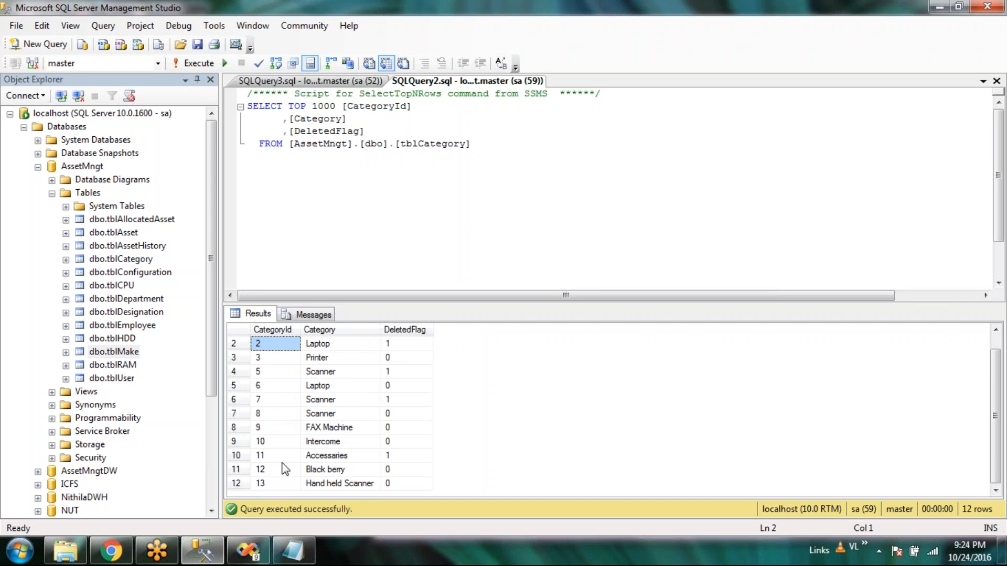
click(274, 387)
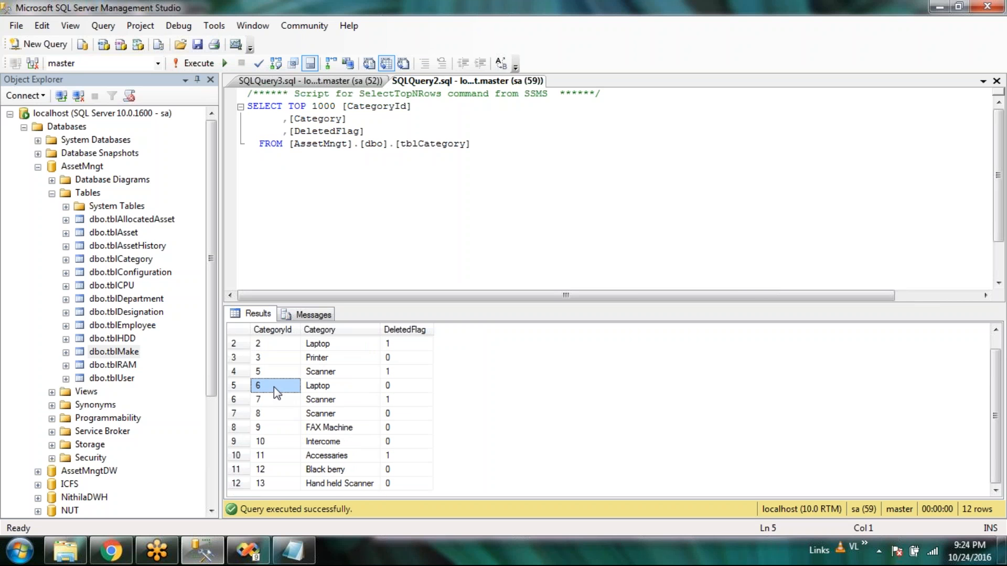
click(352, 81)
click(388, 399)
scroll(401, 435, down, 2)
ctrl+click(391, 442)
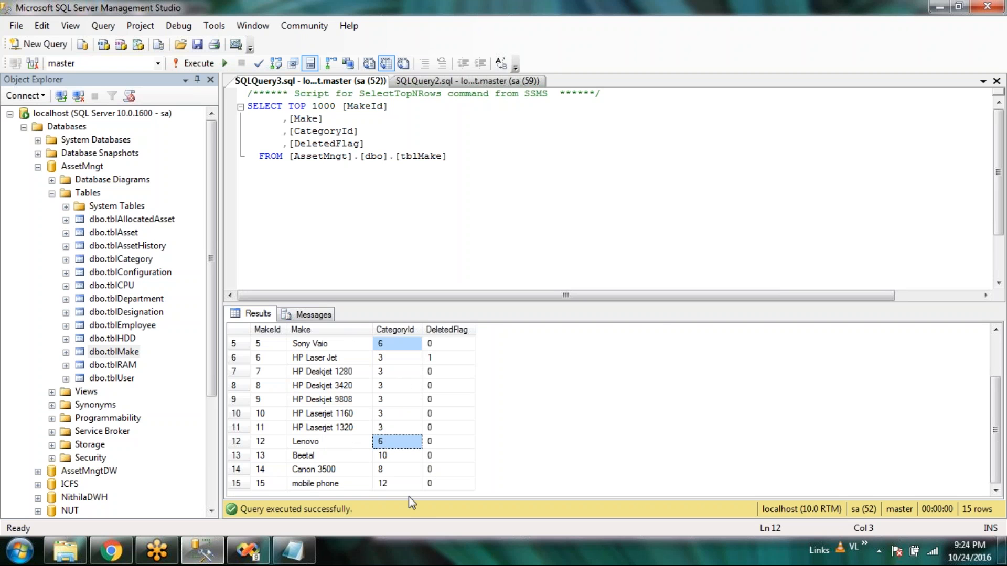
right_click(541, 240)
right_click(525, 234)
click(436, 223)
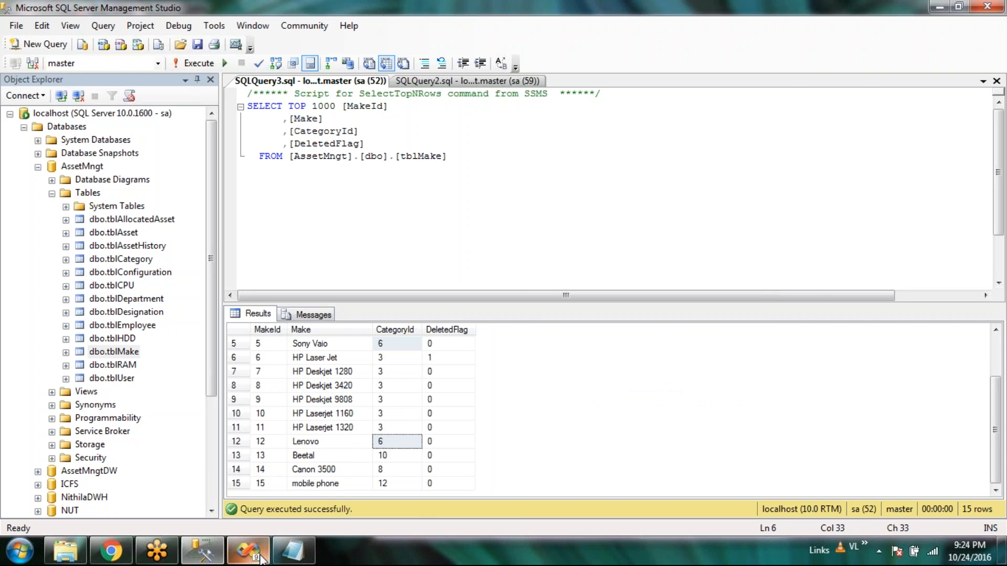
Switch back to Visual Studio, review the Category source's connection, component, column mapping and input/output properties in the Advanced Editor, and cancel it
click(251, 488)
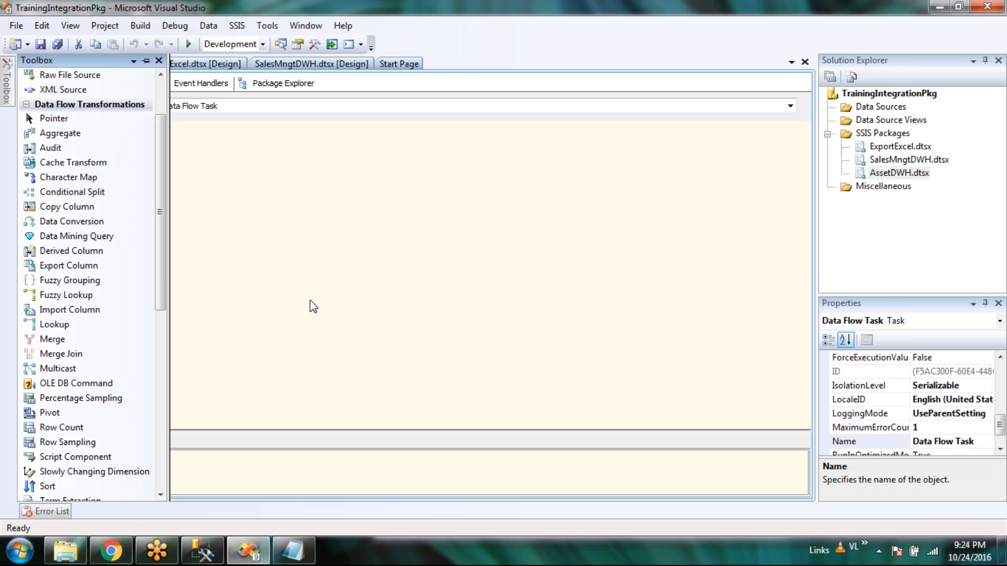
right_click(59, 153)
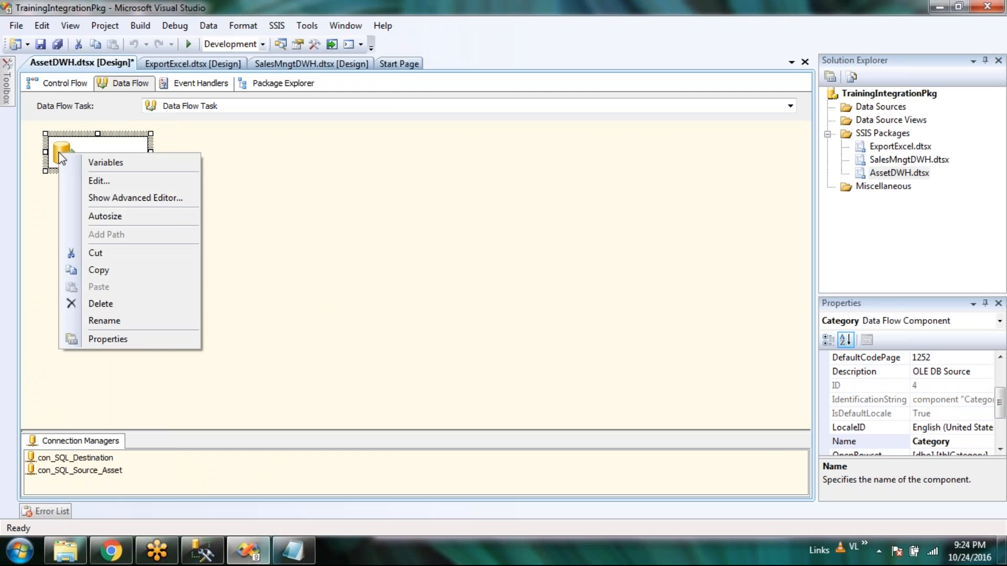
click(135, 198)
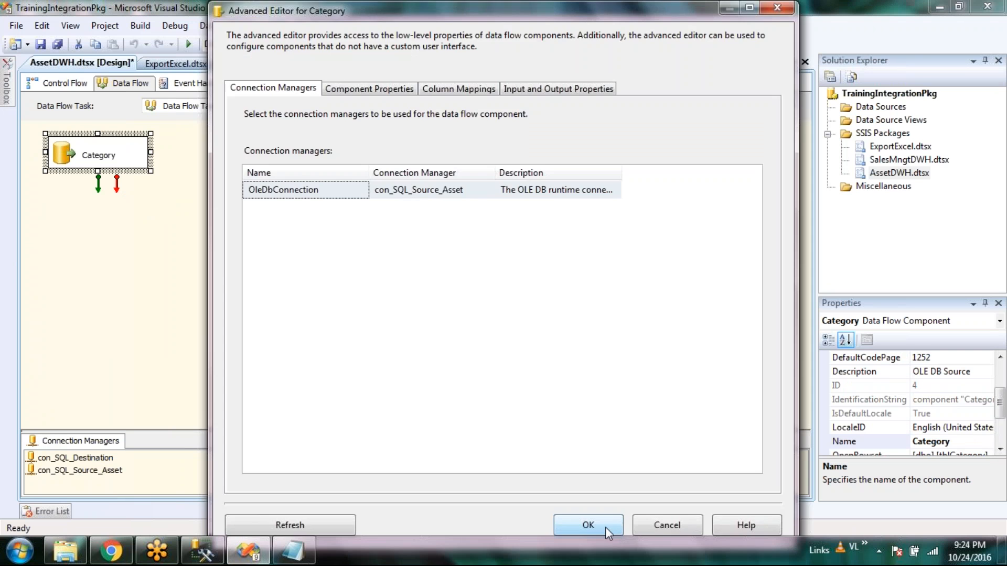
click(365, 100)
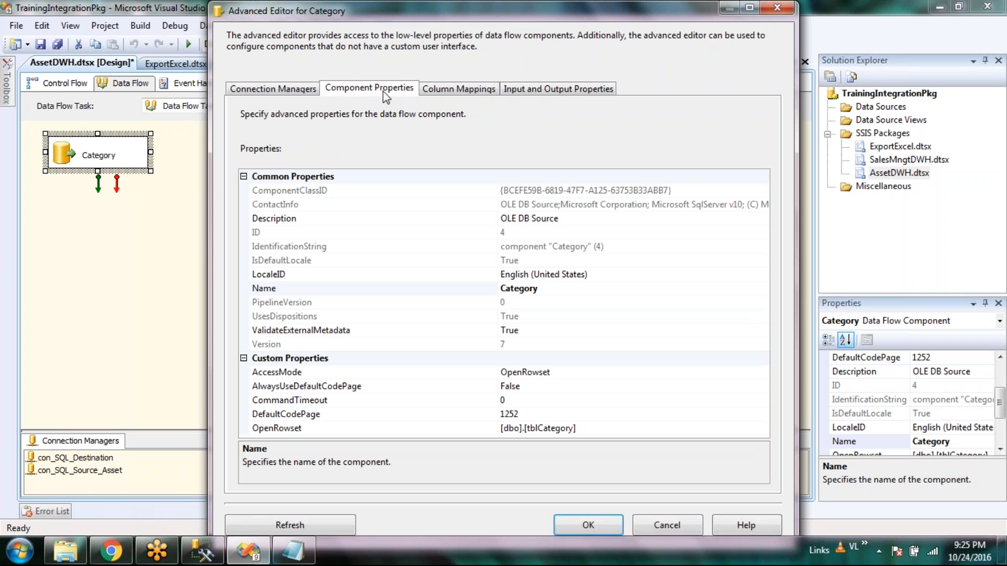
click(461, 90)
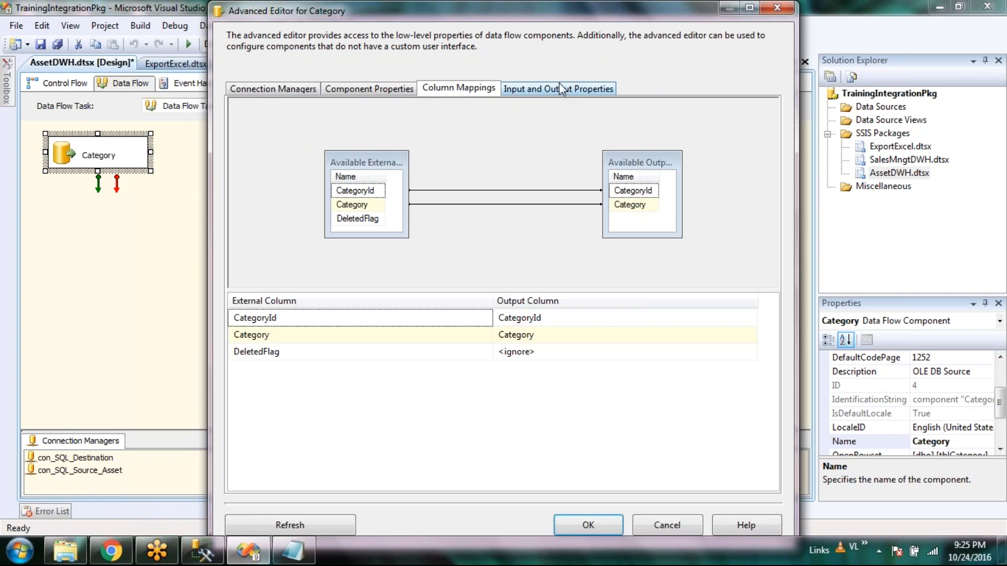
click(559, 85)
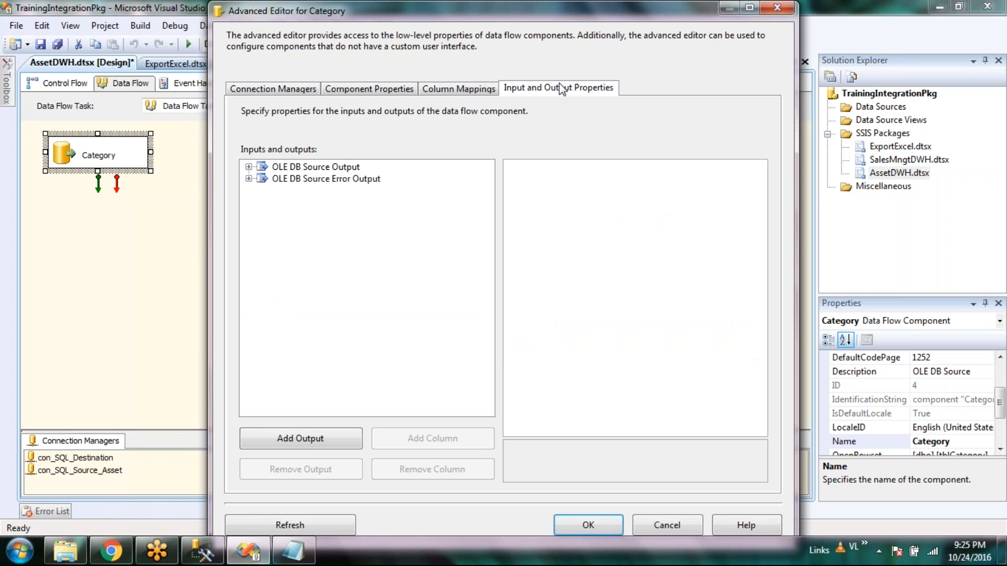
click(277, 89)
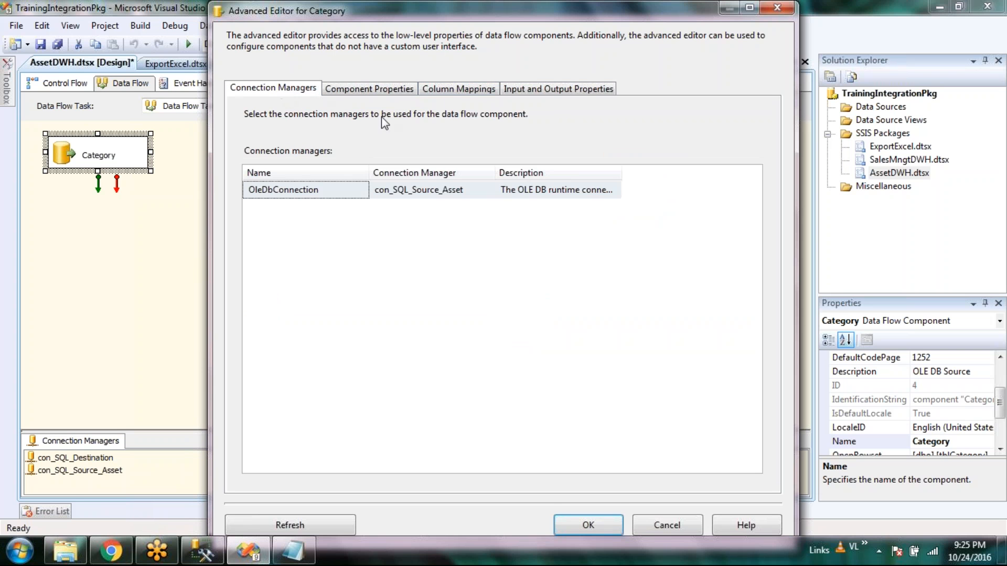
click(667, 526)
Add a Lookup transformation below the Category source, and locate dbo.tblMake in SQL Server Management Studio
mouse_move(7, 81)
drag(62, 331, 84, 199)
click(203, 551)
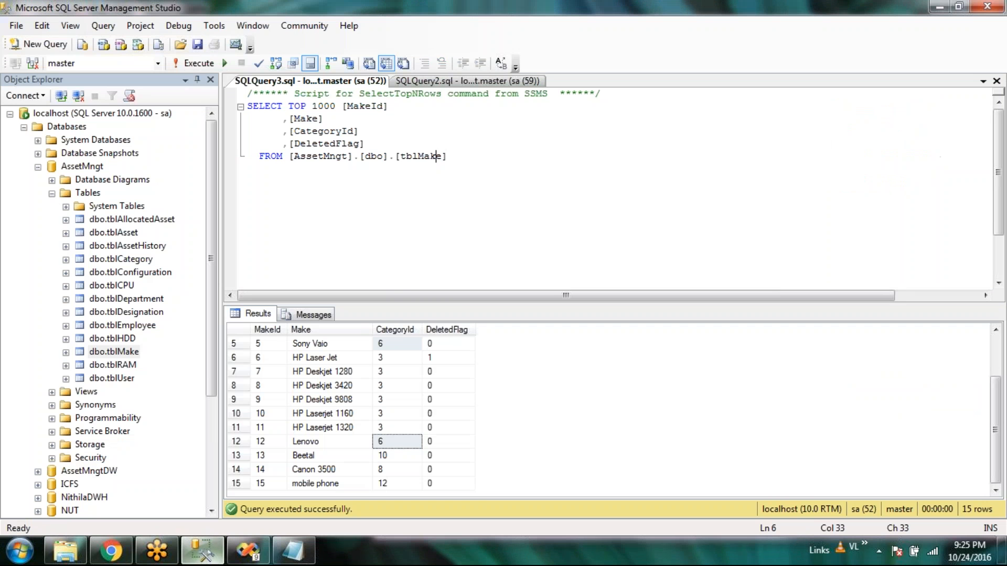
click(293, 551)
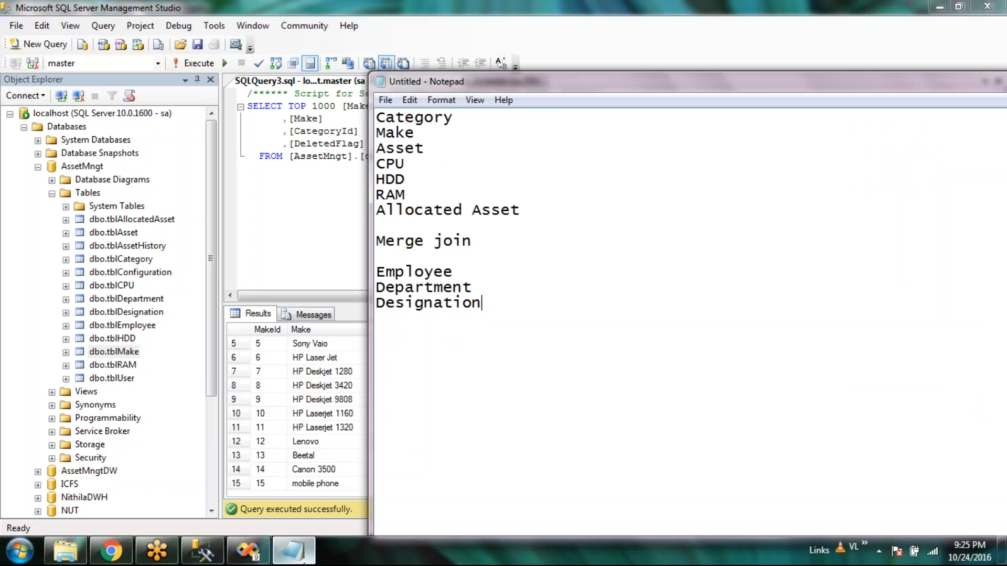
click(203, 556)
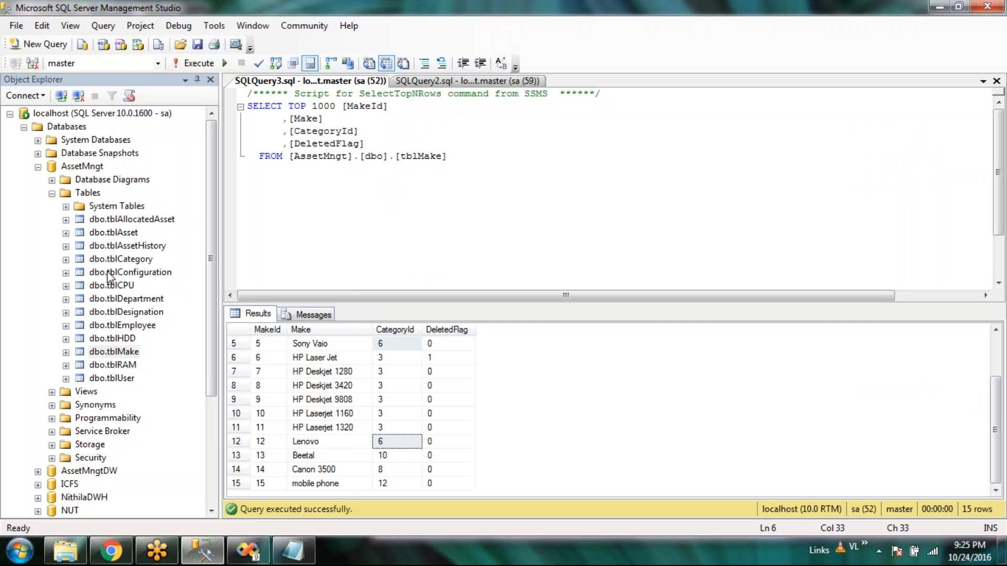
click(125, 351)
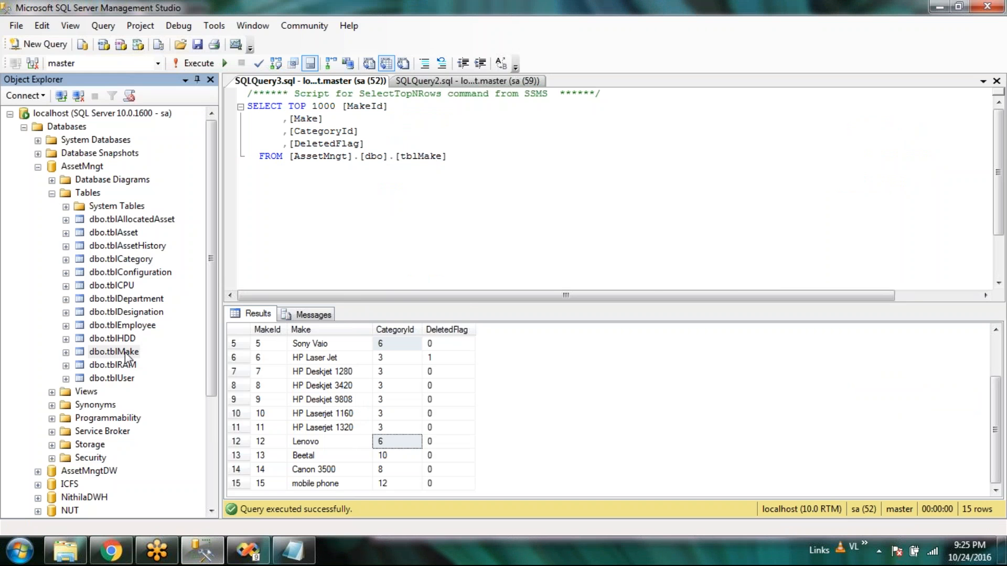
key(F2)
Copy the name Make from the Notepad table list and rename the Lookup component in Visual Studio as Make
click(293, 550)
double_click(408, 132)
key(ctrl+c)
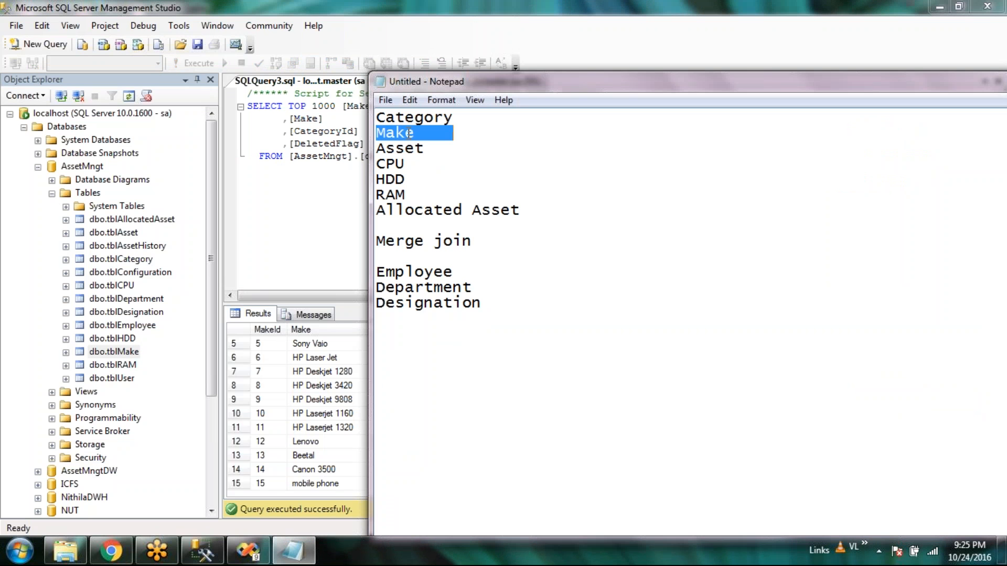
click(248, 550)
click(111, 194)
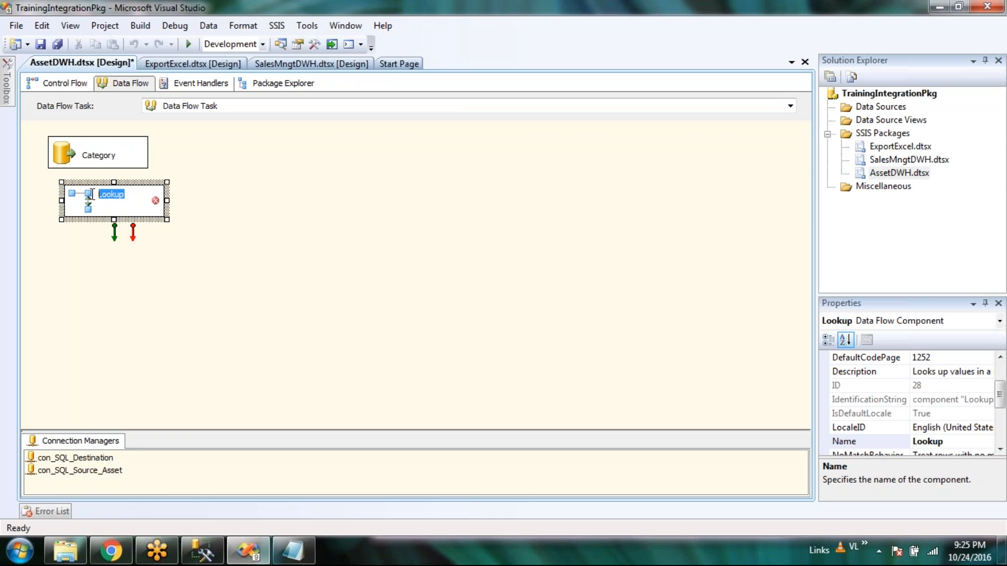
key(ctrl+v)
click(326, 283)
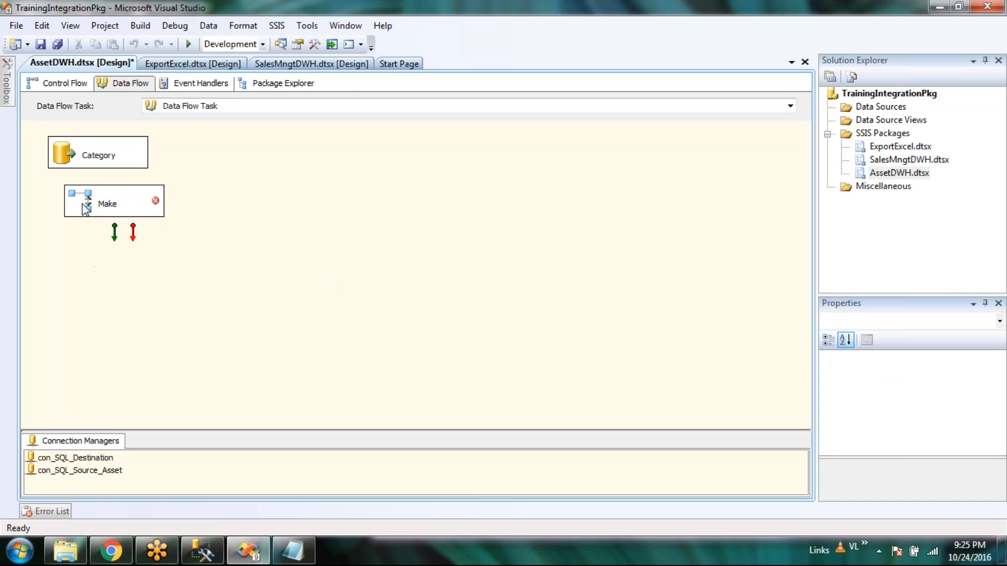
Connect the Category source's regular data output to the Make lookup and select the lookup
click(82, 147)
drag(98, 178, 100, 214)
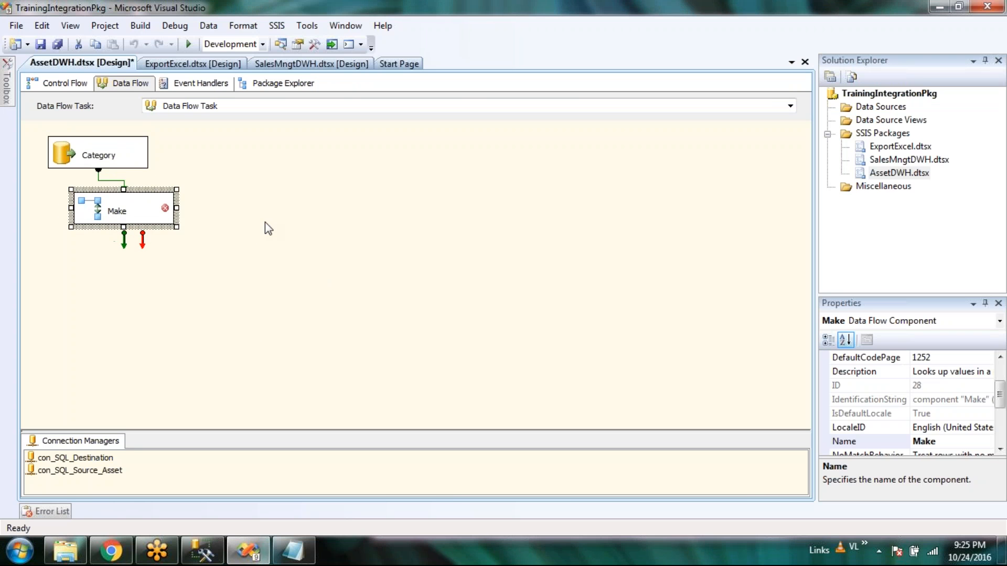
click(266, 222)
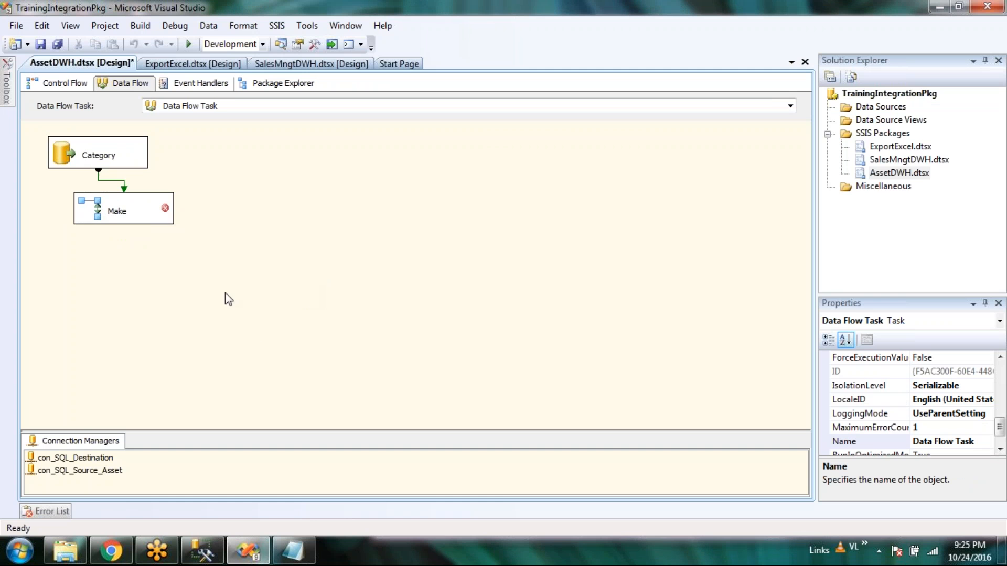
click(96, 212)
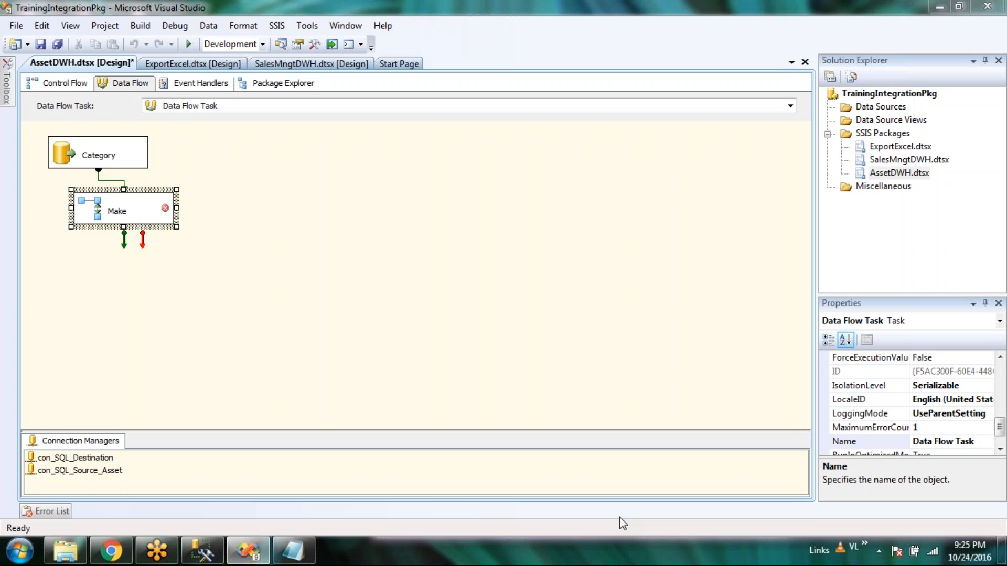
Set the Make lookup to Full cache with an OLE DB connection manager, and handle rows with no matching entries with Ignore failure
click(243, 108)
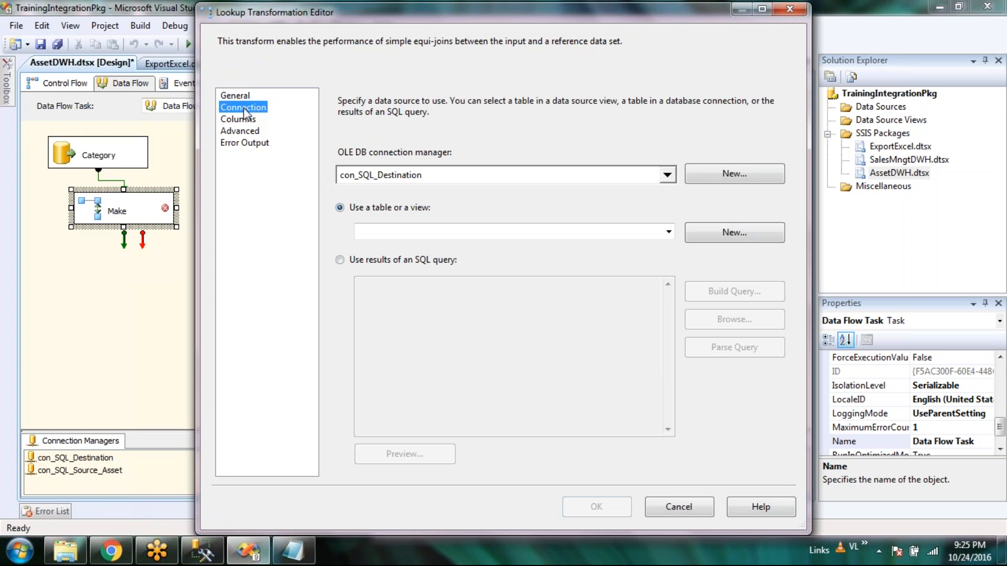
click(241, 96)
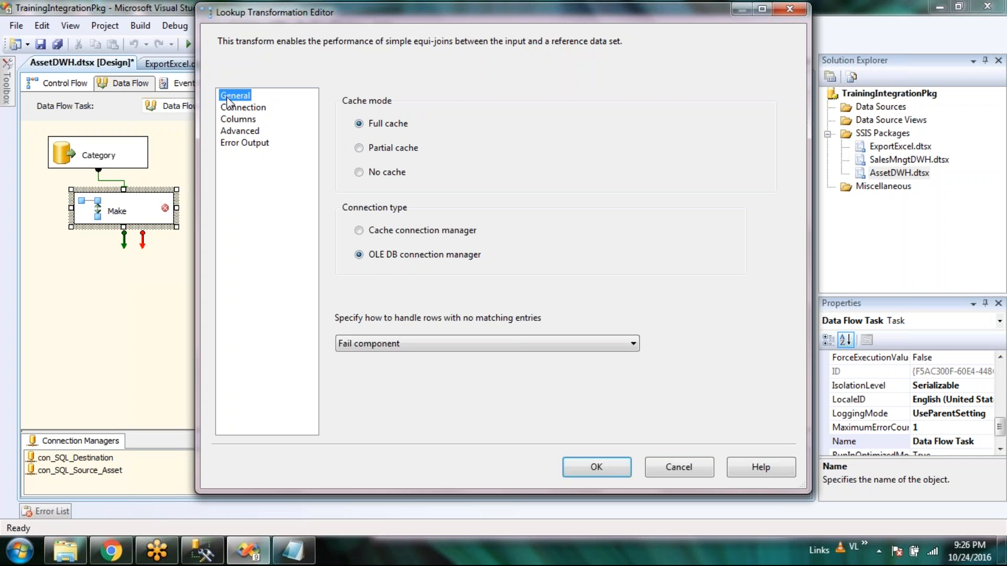
drag(321, 20, 326, 45)
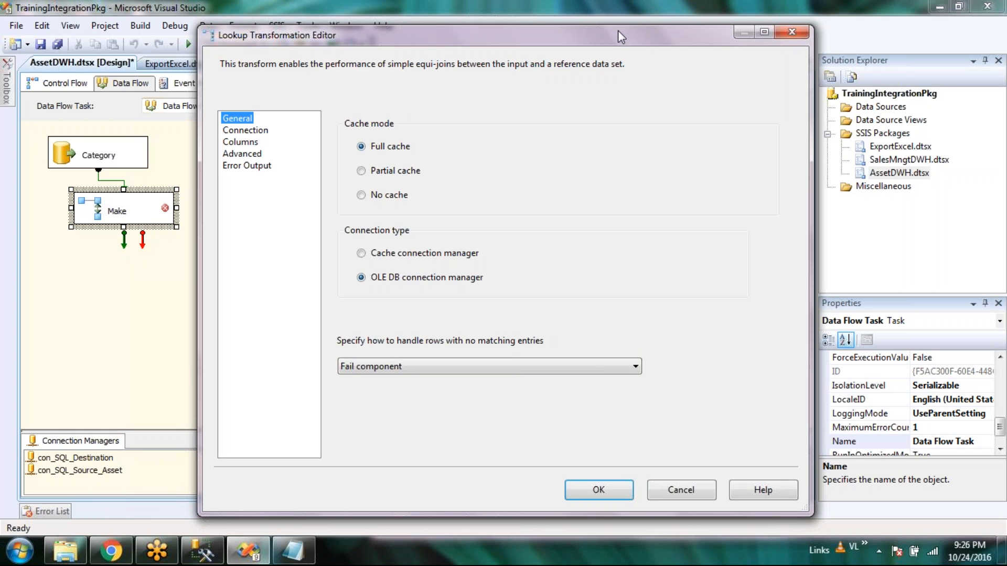
right_click(521, 42)
click(519, 39)
click(361, 195)
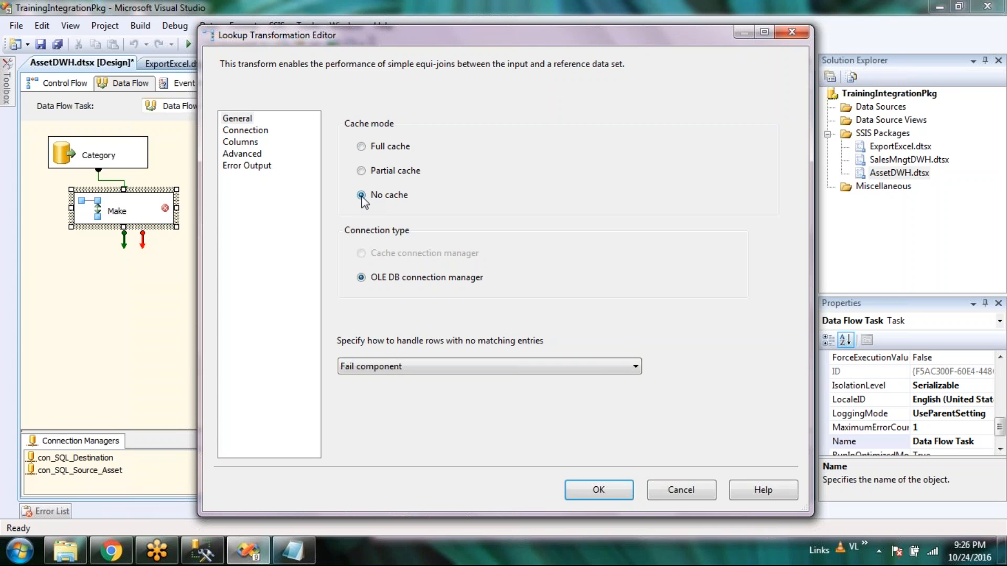
click(361, 147)
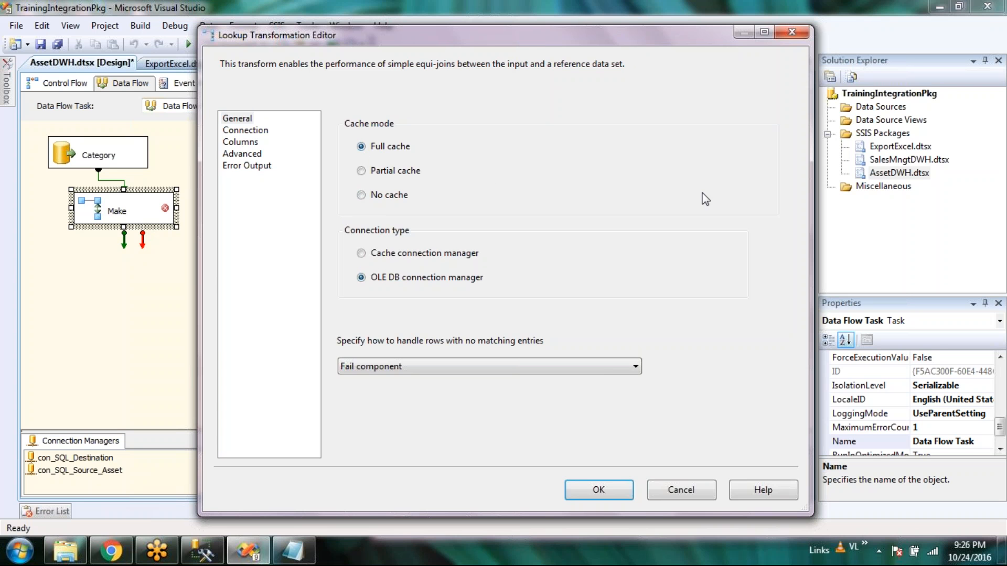
click(603, 368)
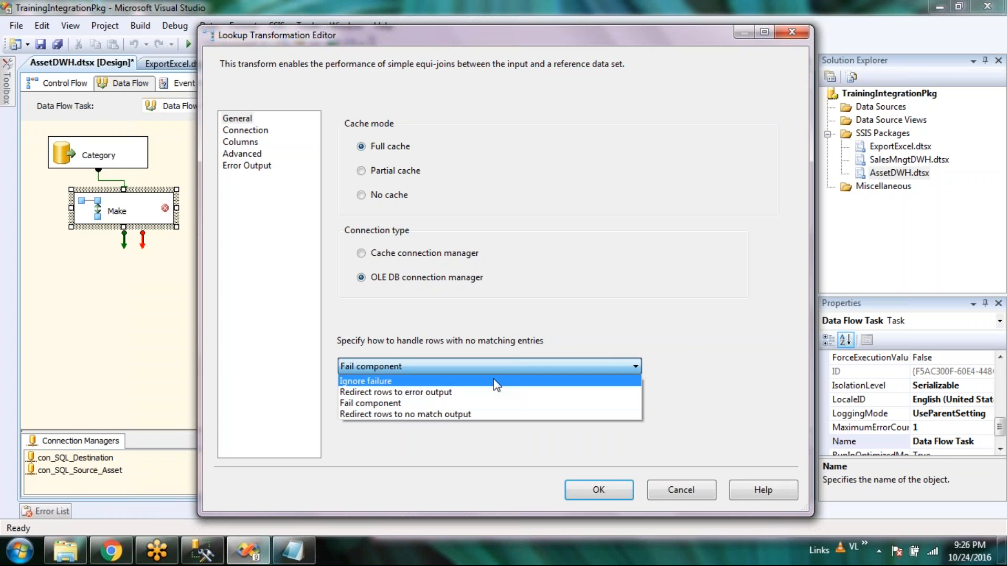
click(493, 379)
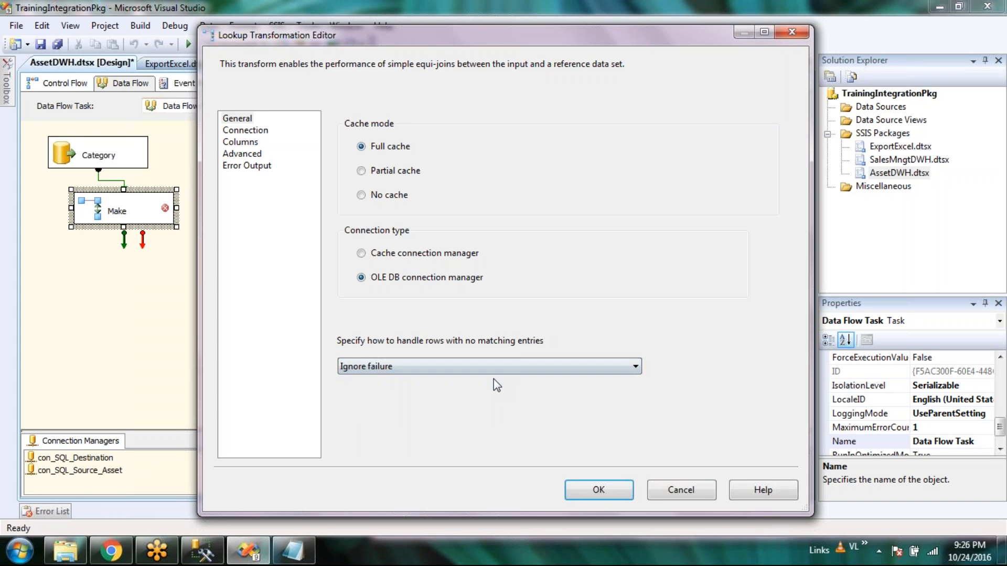
Point the lookup to con_SQL_Source_Asset and the table [dbo].[tblMake], and preview the table's rows
click(242, 132)
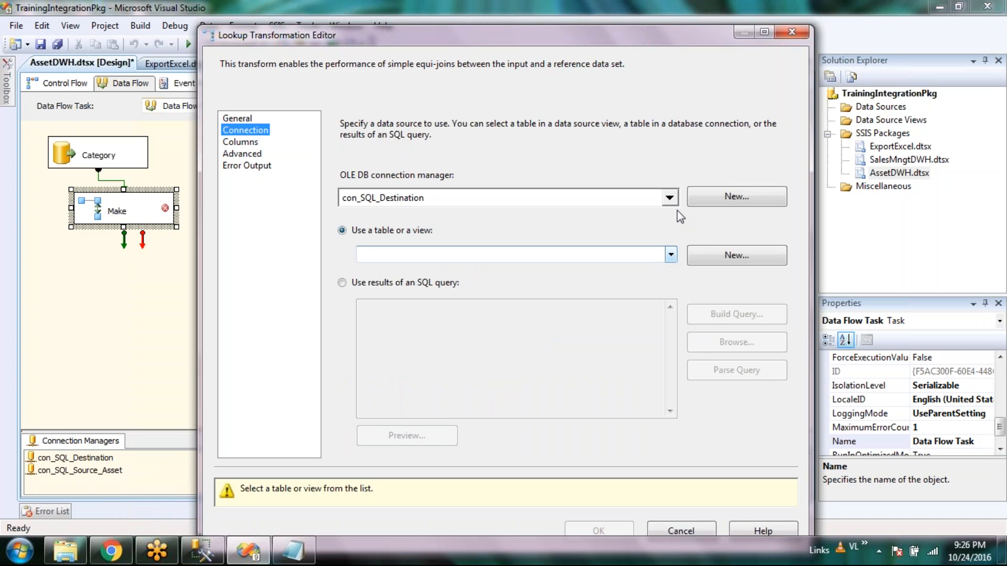
click(670, 199)
click(419, 233)
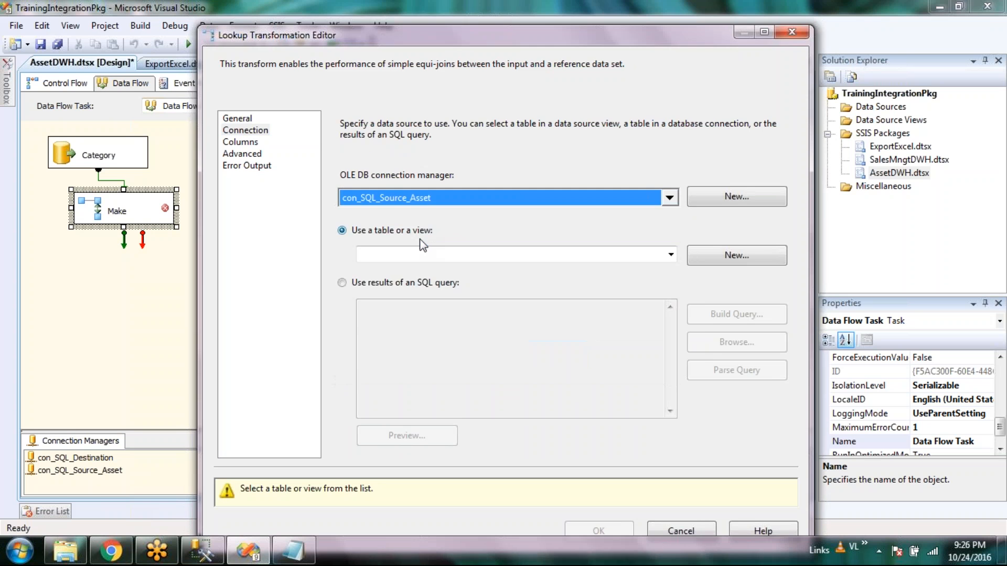
click(670, 256)
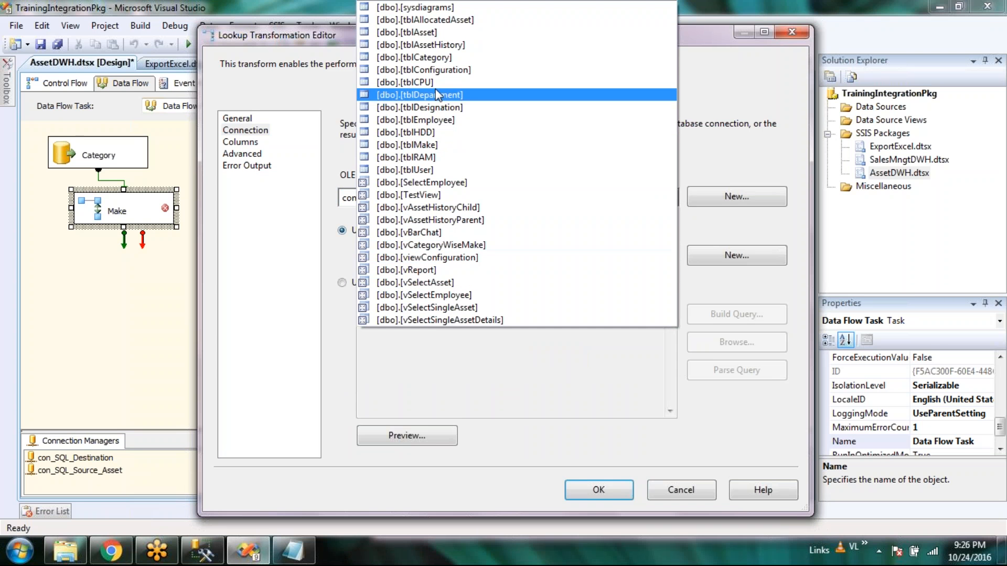
click(452, 145)
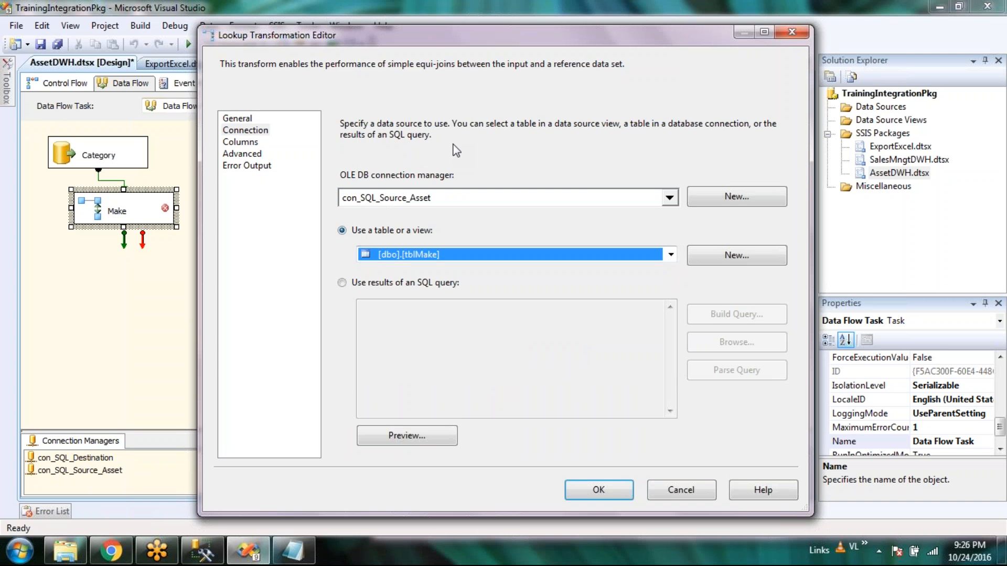
click(404, 439)
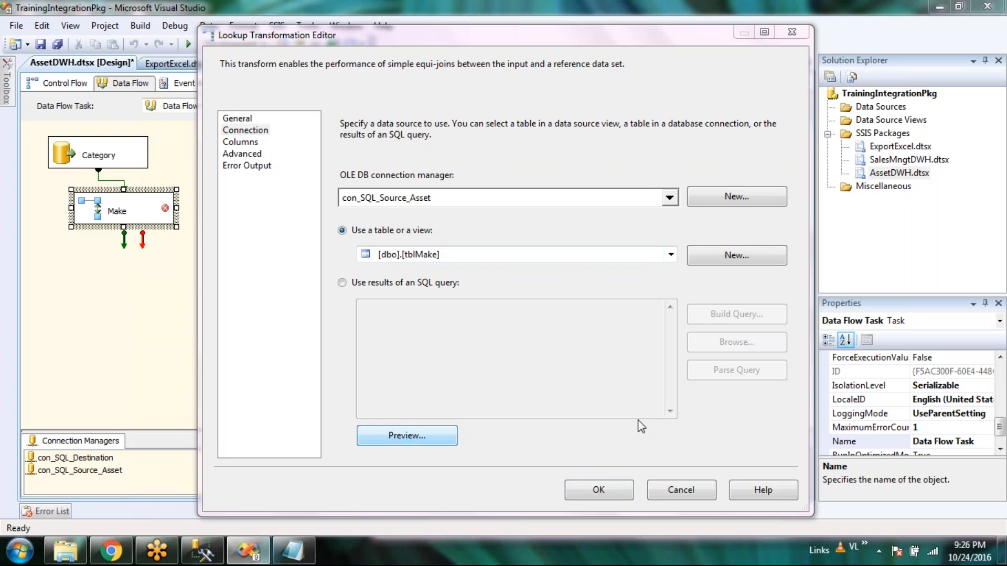
drag(449, 151, 476, 155)
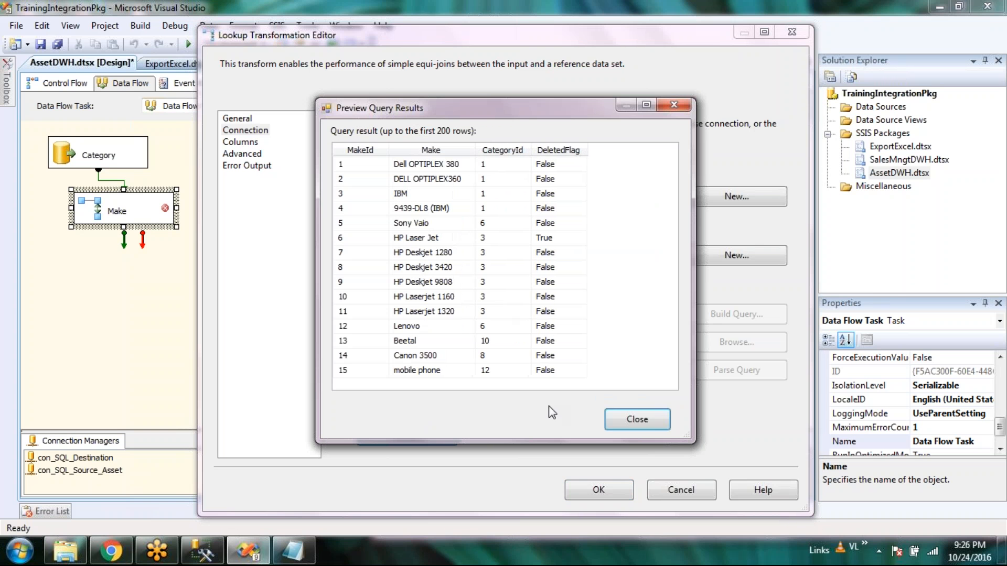
click(648, 417)
Map the input column CategoryId to the lookup column CategoryId
click(246, 142)
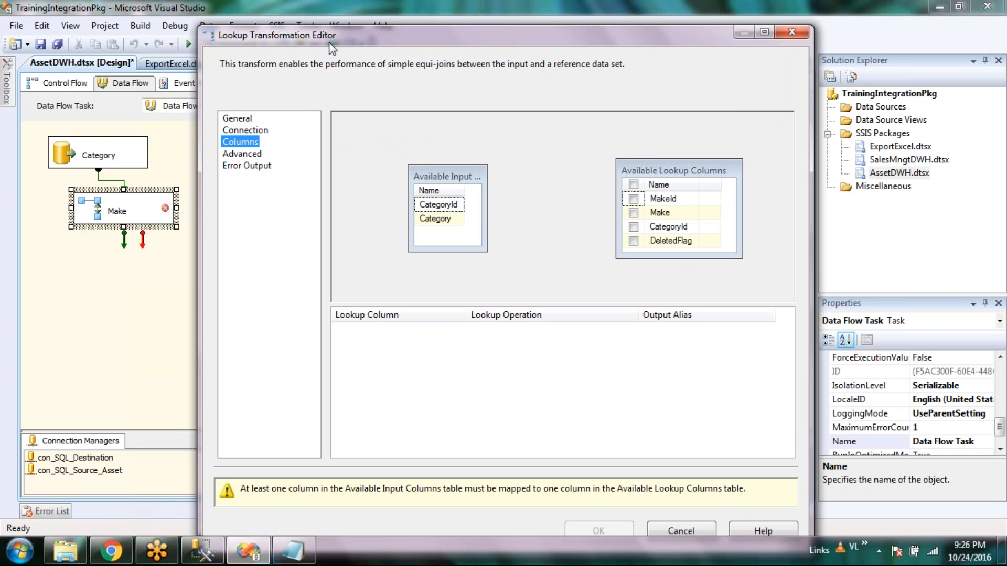
drag(329, 45, 373, 61)
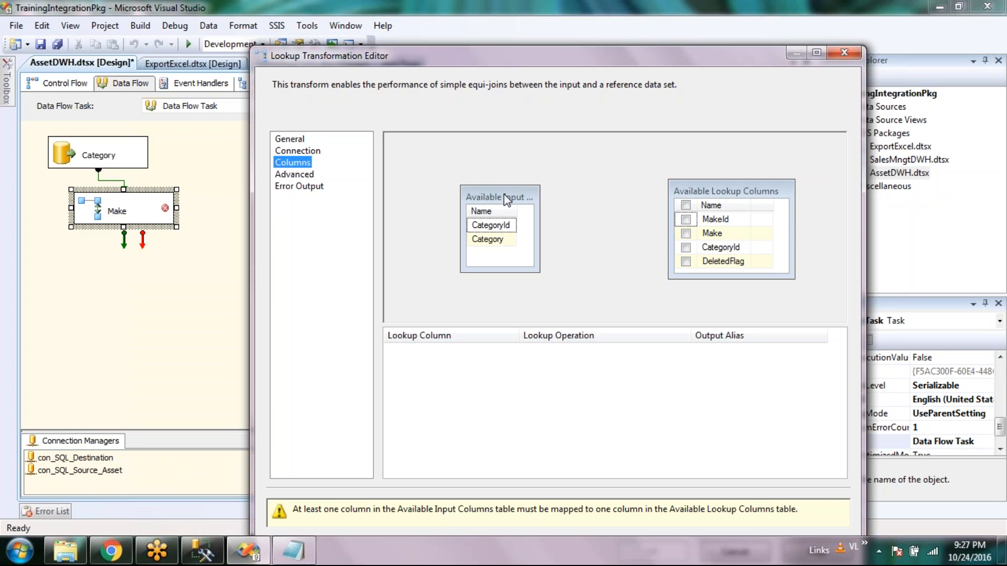
click(498, 229)
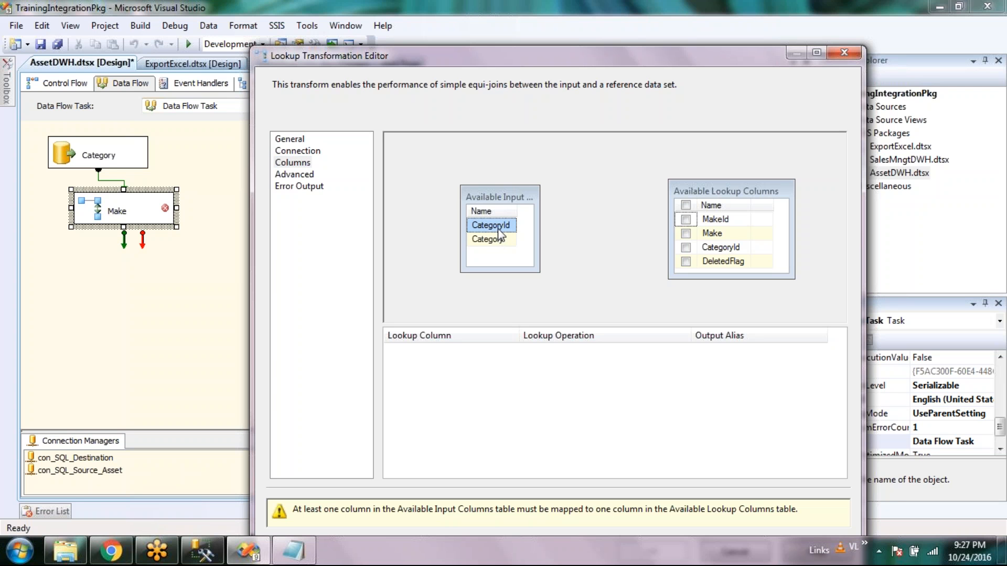
drag(498, 233, 728, 250)
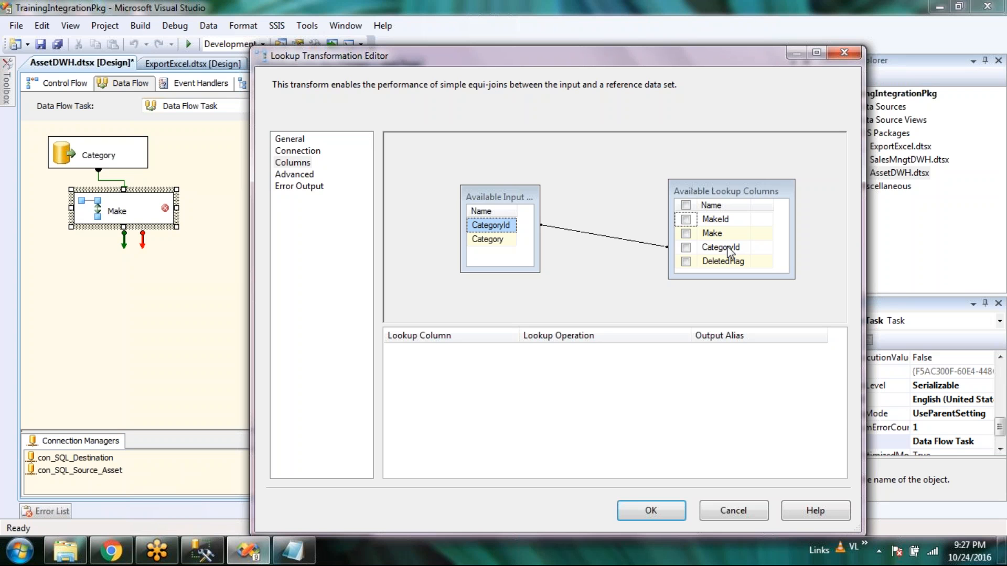
Recheck the lookup's connection settings, reselecting con_SQL_Source_Asset and the table [dbo].[tblMake]
click(297, 150)
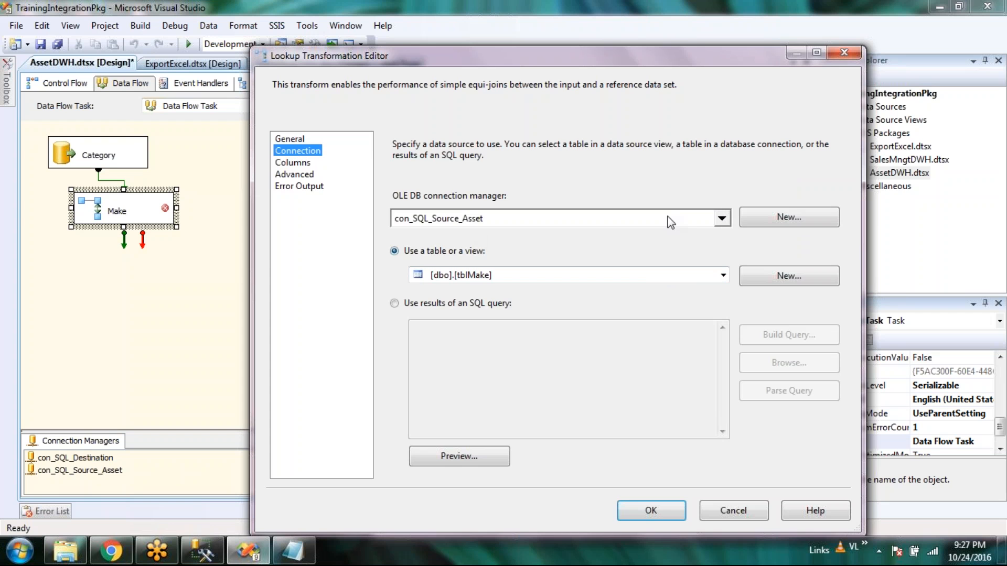
click(723, 220)
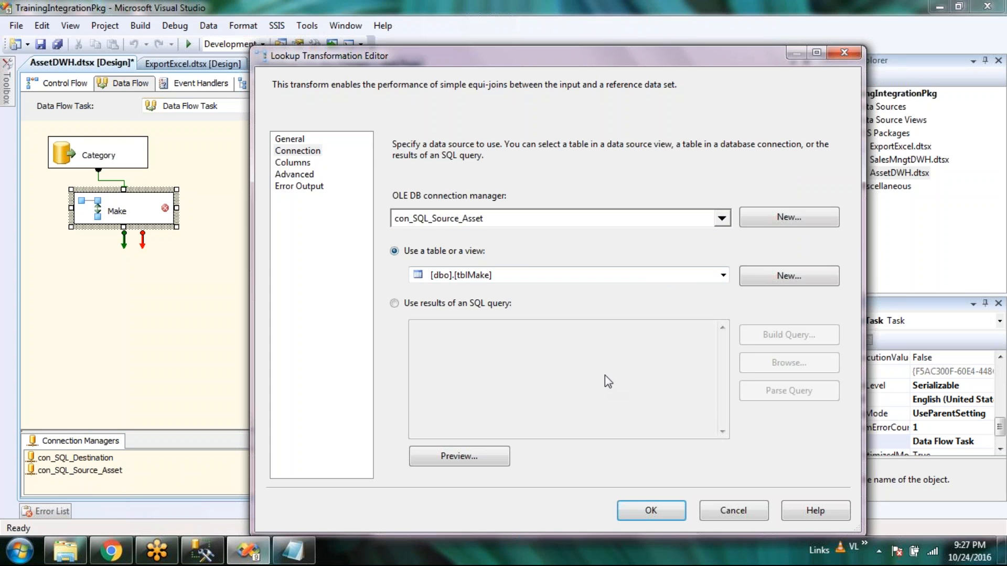
click(688, 380)
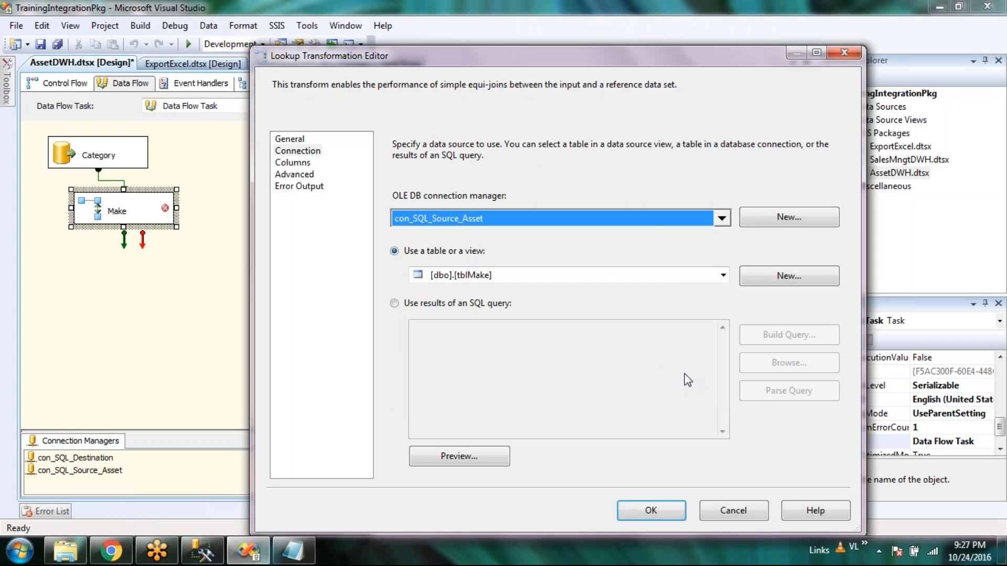
click(722, 275)
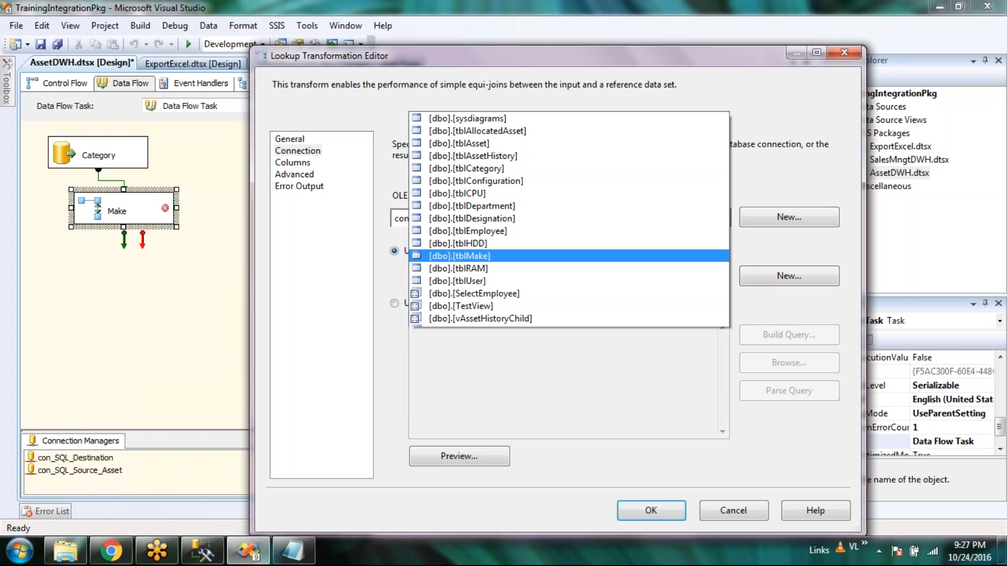
click(472, 256)
Return to the lookup's column mapping and output MakeId and Make from the lookup table as new columns
click(298, 165)
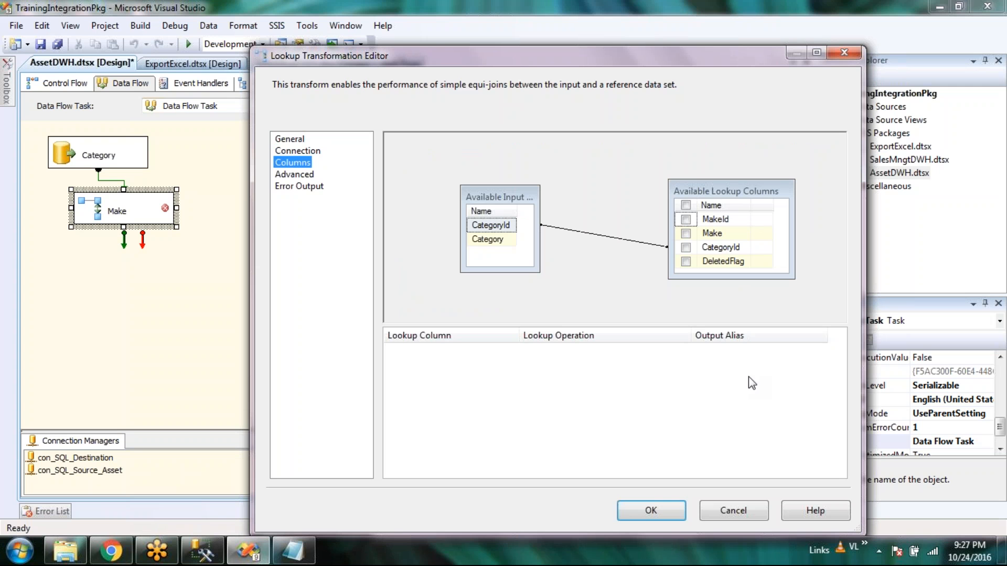
drag(508, 194, 462, 161)
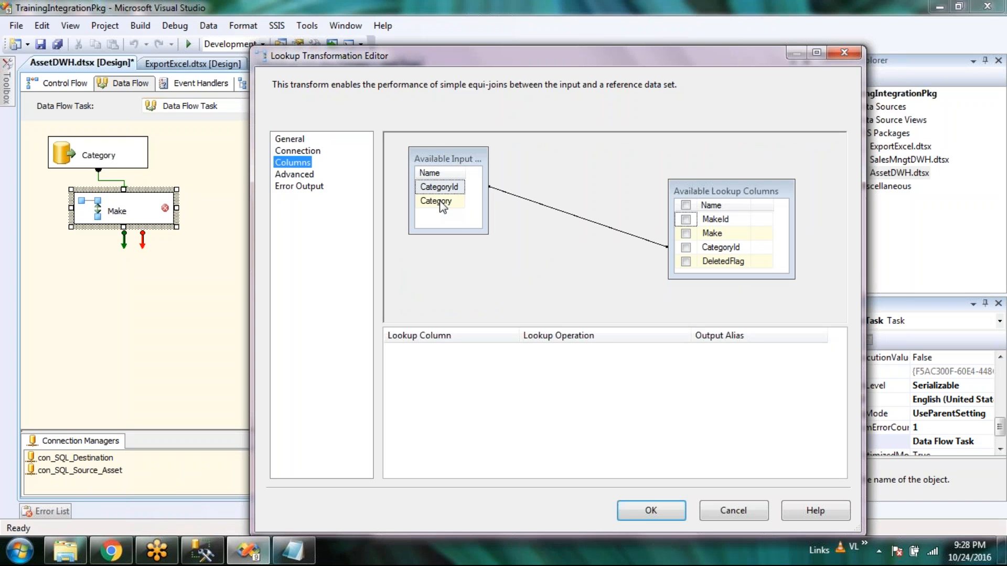
click(444, 202)
click(441, 188)
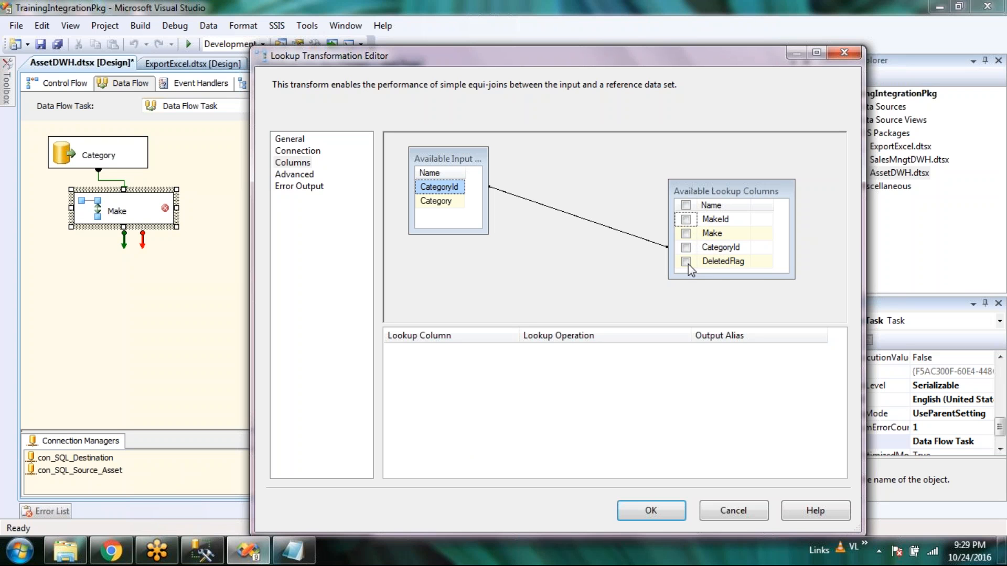
click(686, 219)
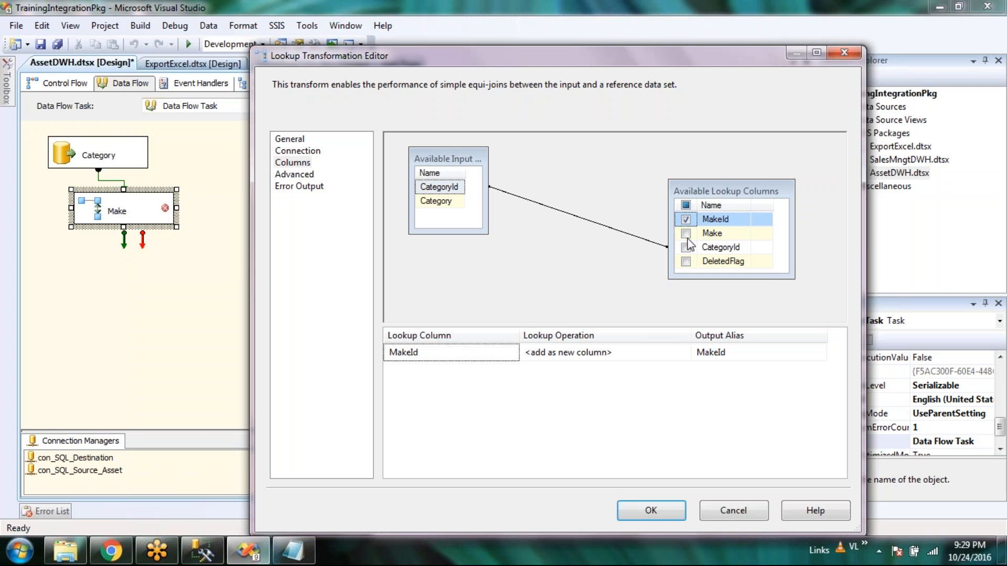
click(686, 234)
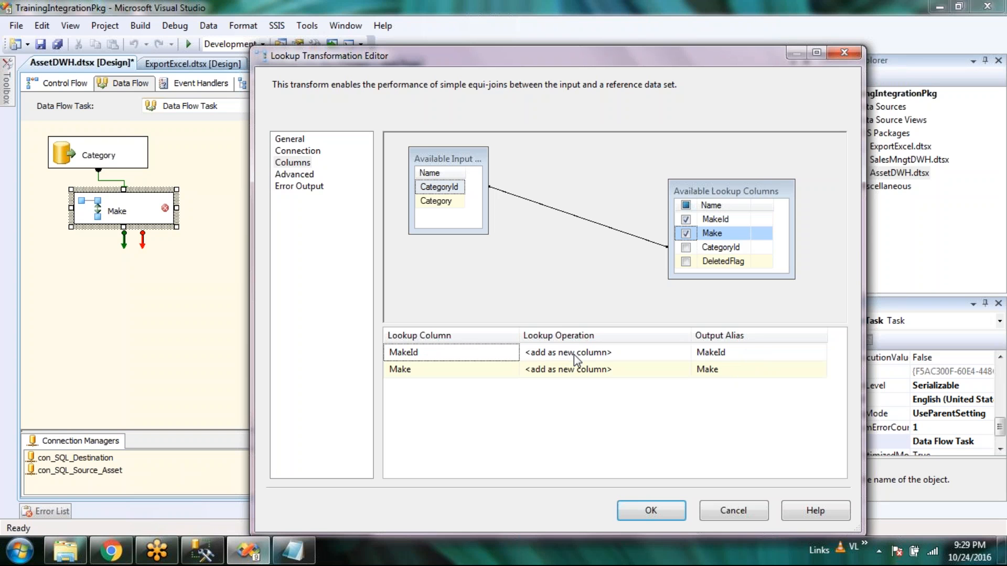
click(652, 355)
click(685, 353)
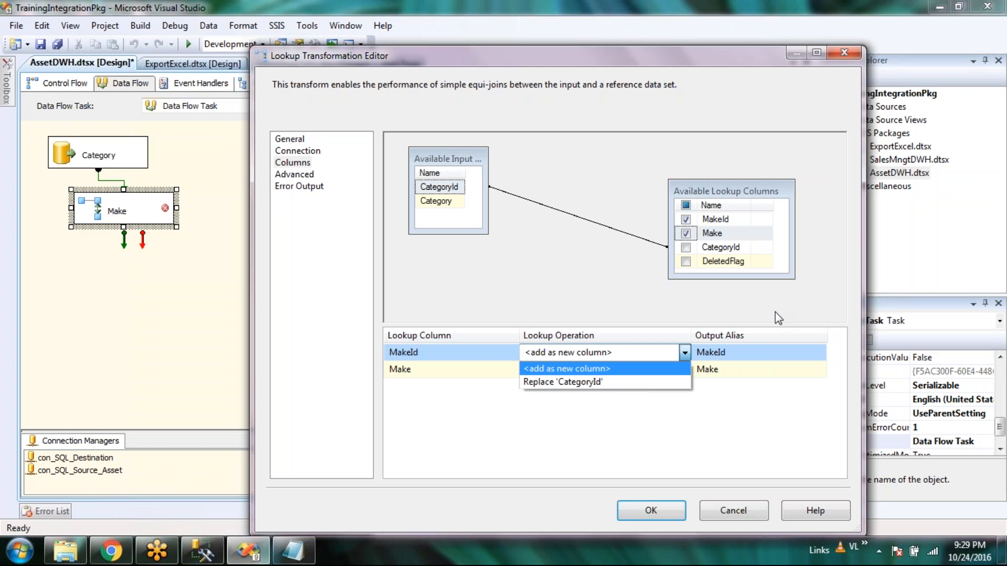
key(Return)
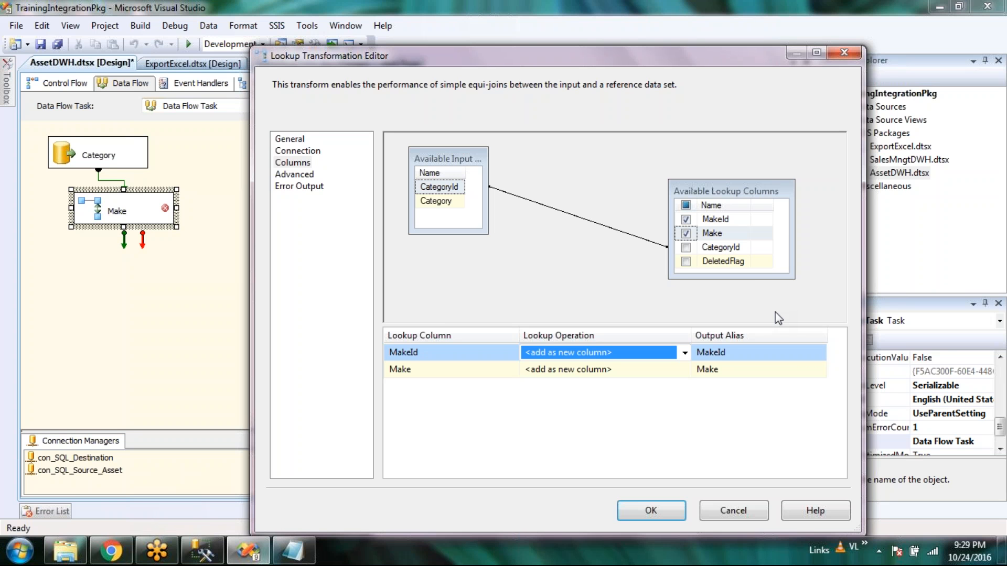
Review the lookup's error output, choose Ignore failure as the value for selected cells, and confirm the Lookup Transformation Editor
click(297, 175)
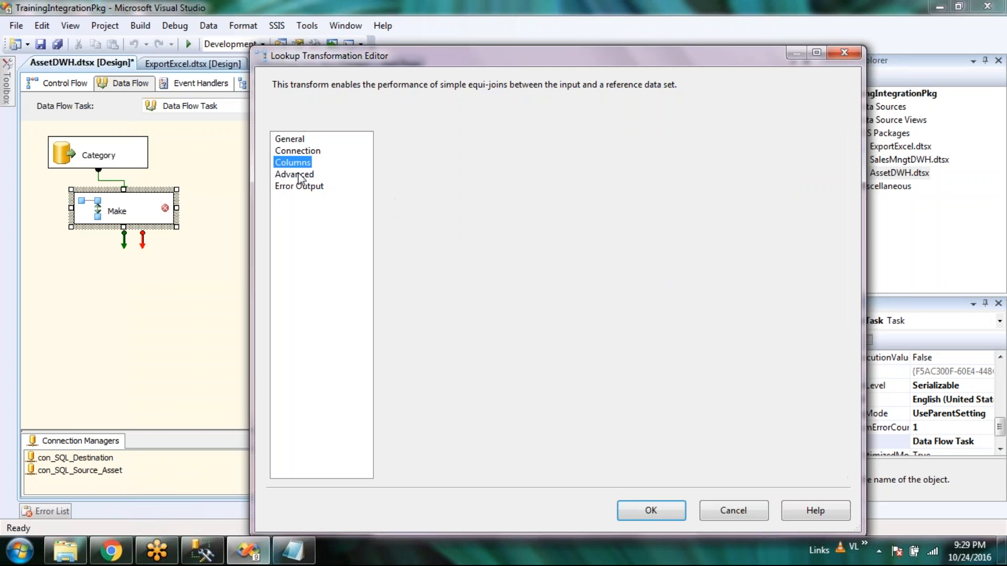
click(300, 187)
click(683, 457)
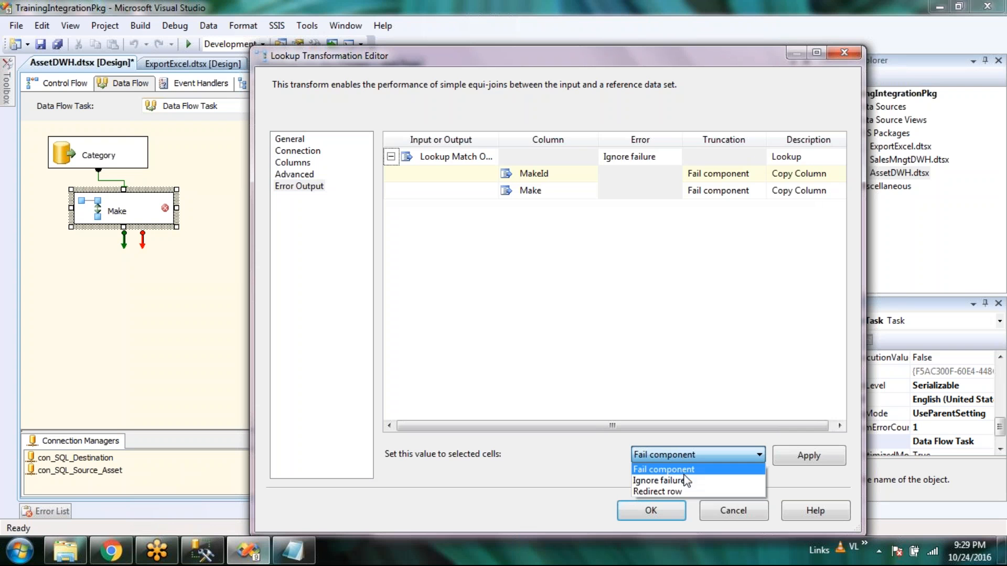
click(684, 471)
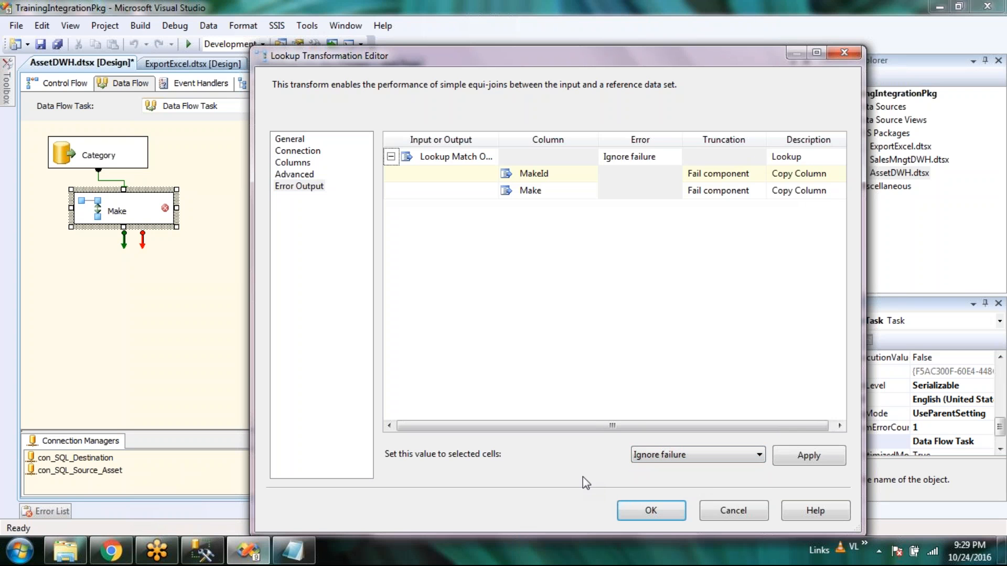
click(652, 512)
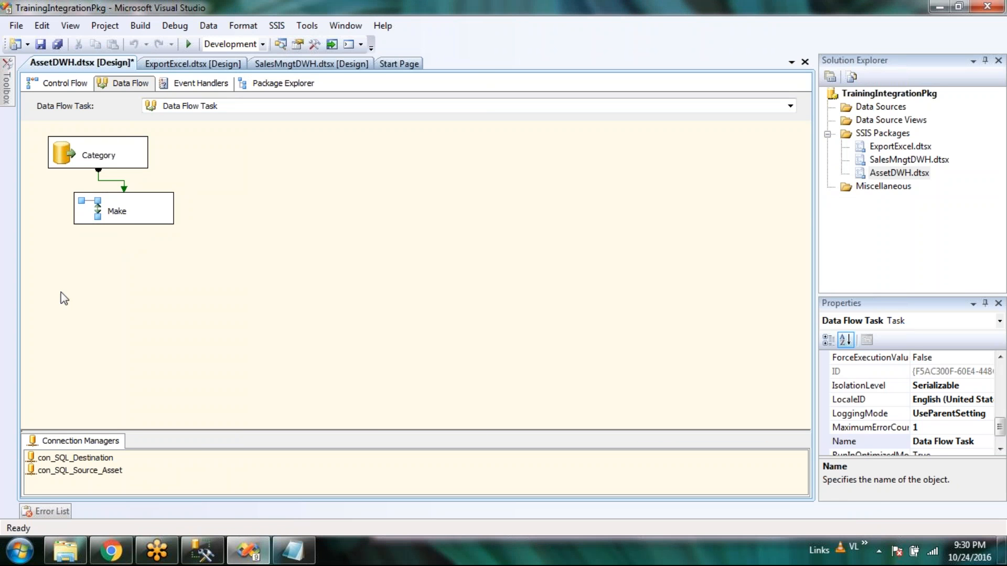
Select the Make lookup in the data flow and show the Variables window
click(14, 104)
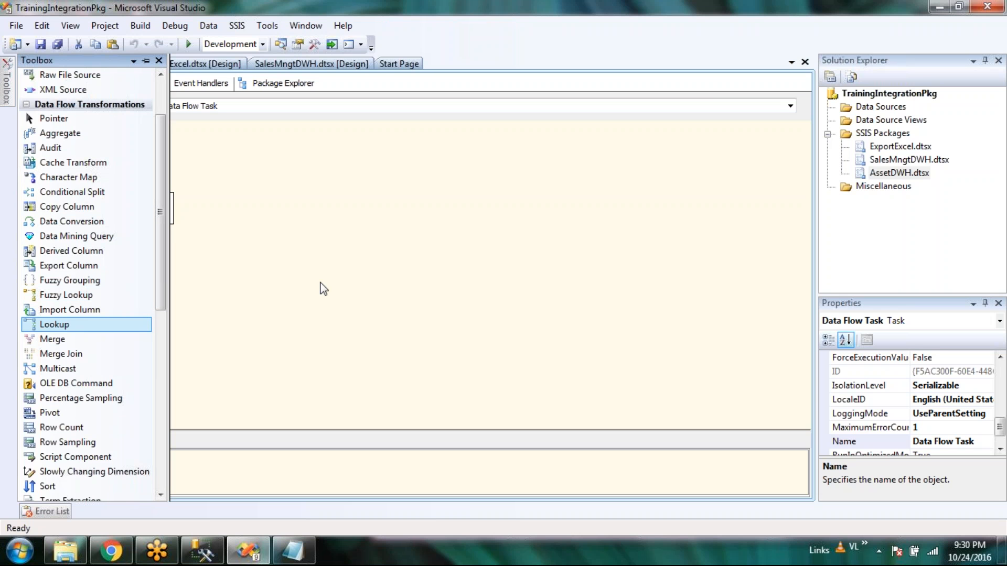
click(117, 211)
right_click(119, 215)
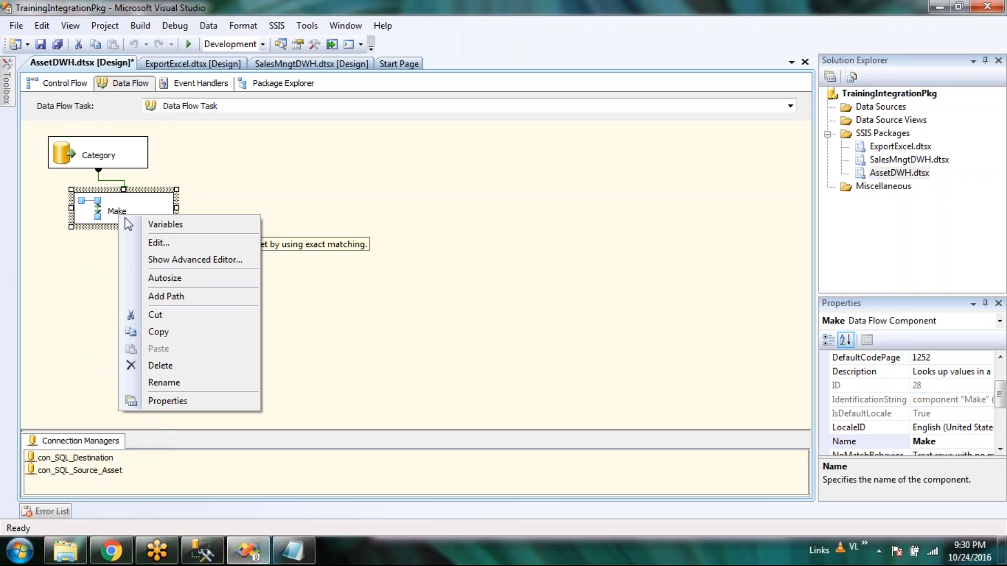
click(187, 230)
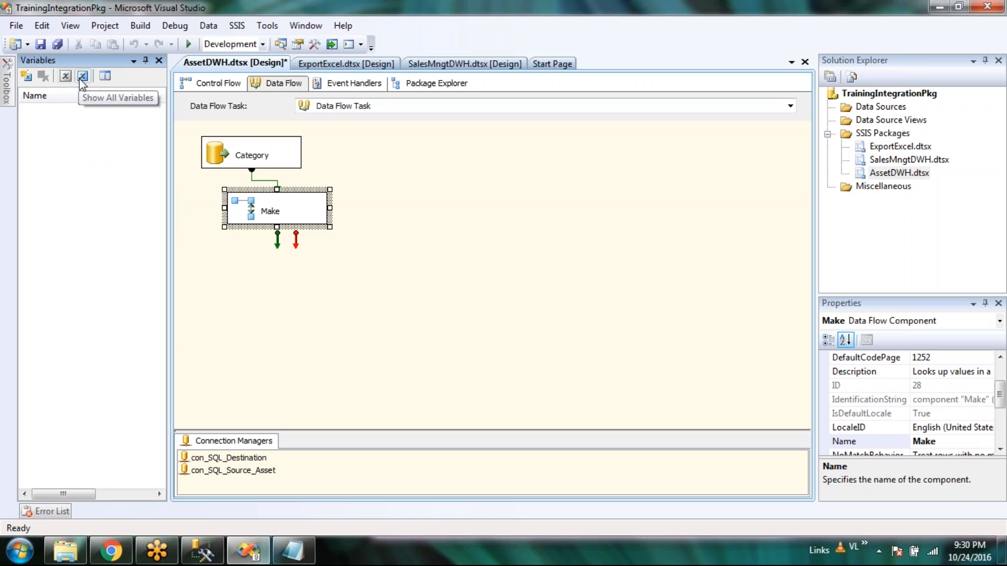
Add a variable named _Output to the AssetDWH package
click(27, 77)
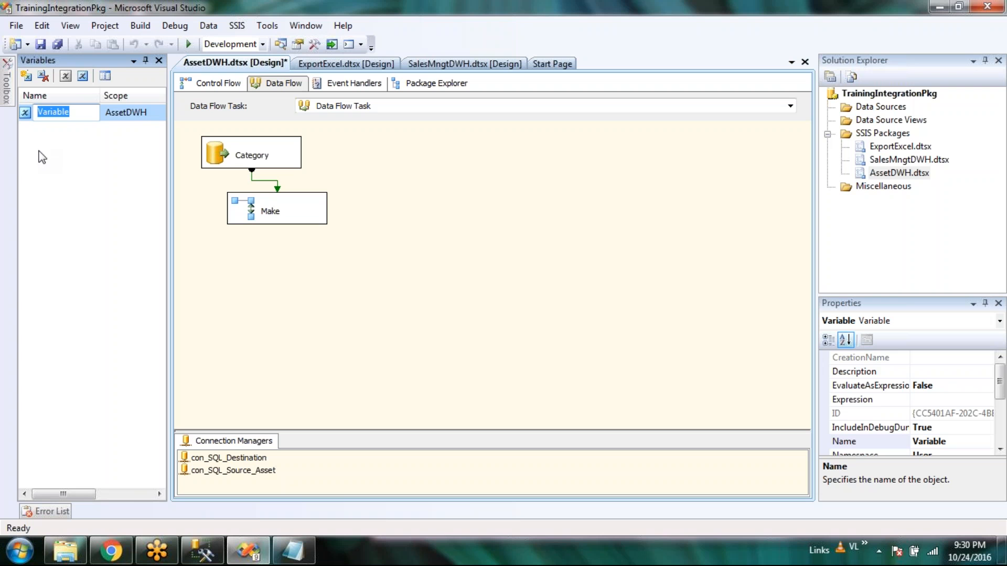
key(BackSpace)
text(_Output)
key(Return)
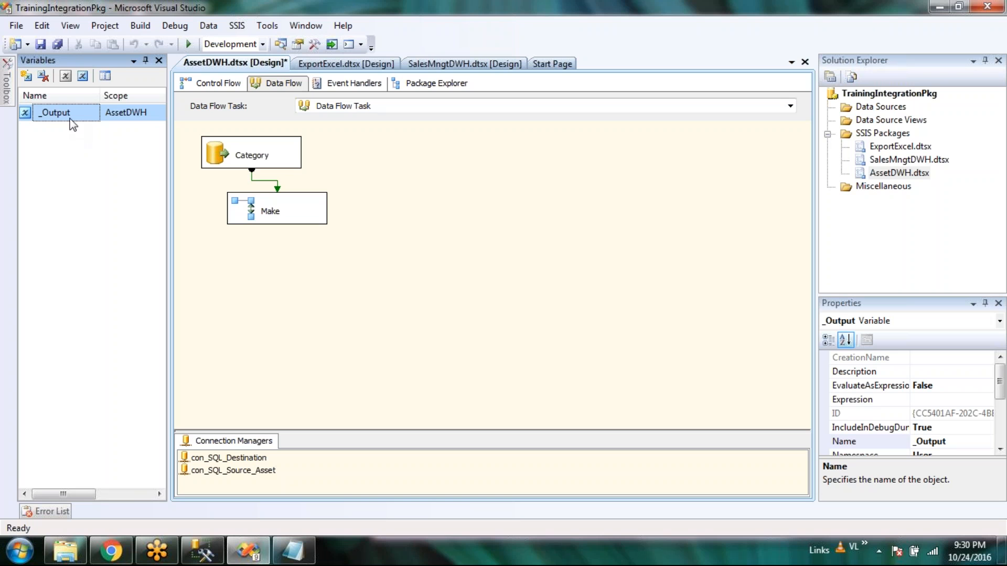
Check the Make lookup's connection manager in its advanced editor and leave without changes
drag(74, 119, 345, 259)
right_click(260, 217)
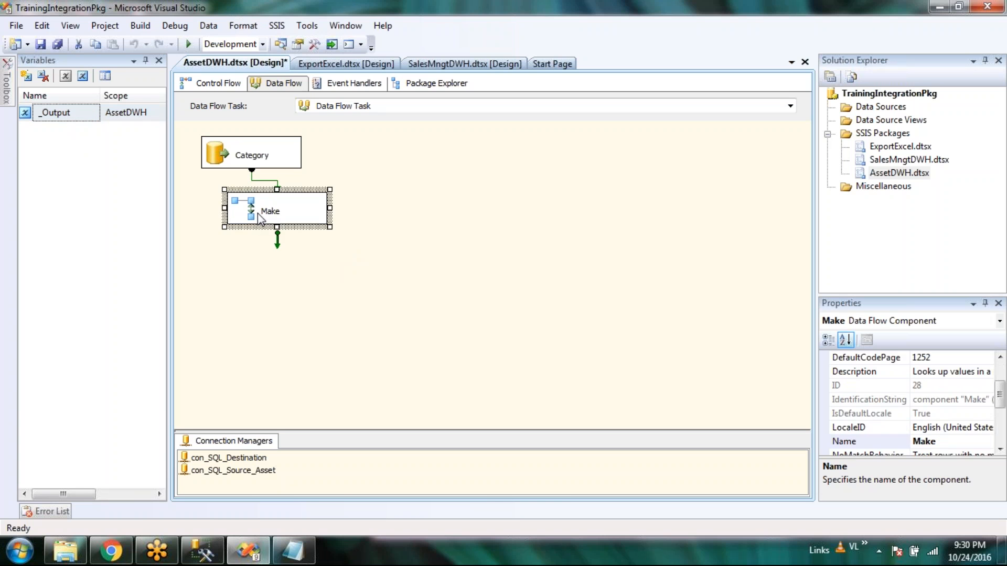
click(305, 224)
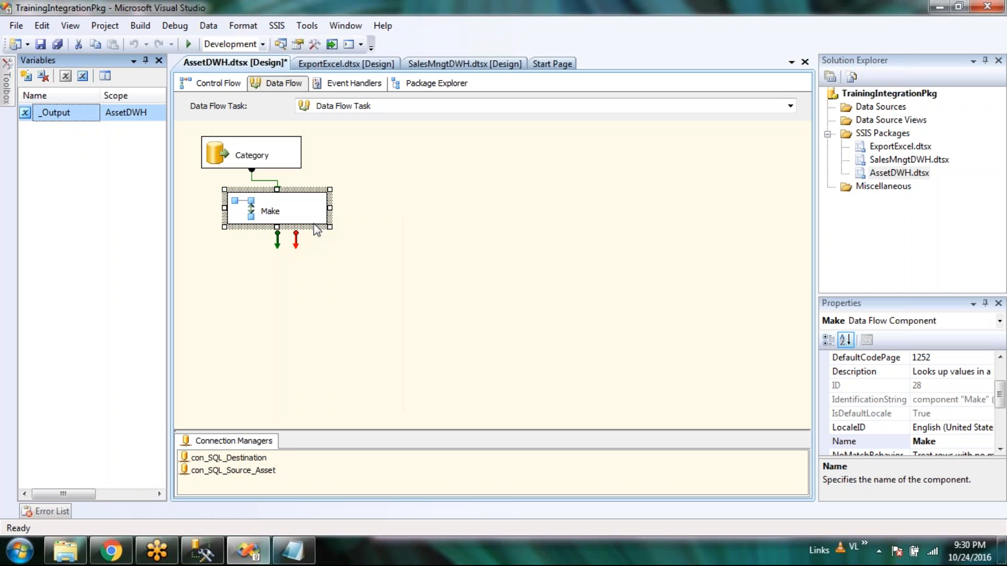
right_click(289, 215)
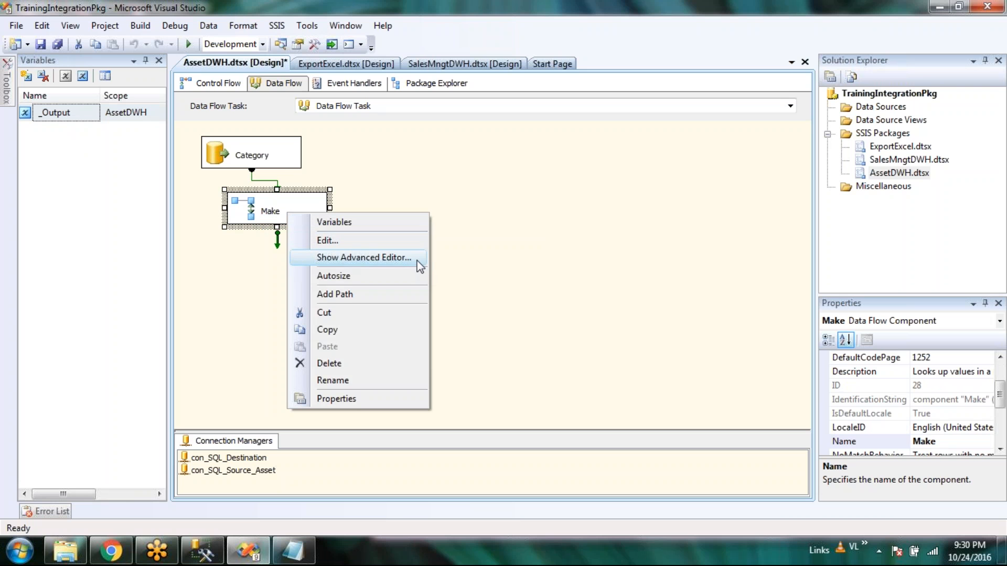
click(364, 257)
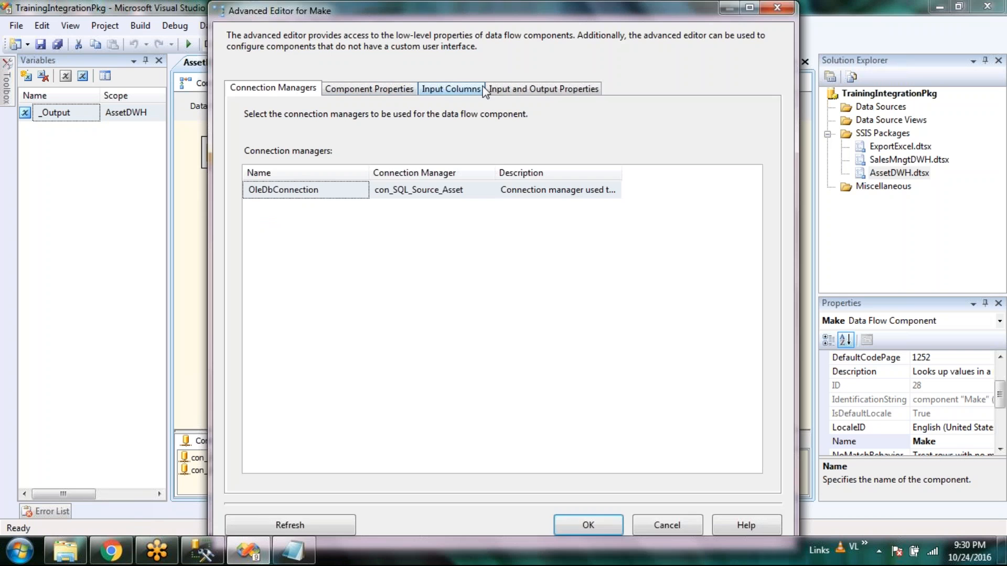
click(691, 523)
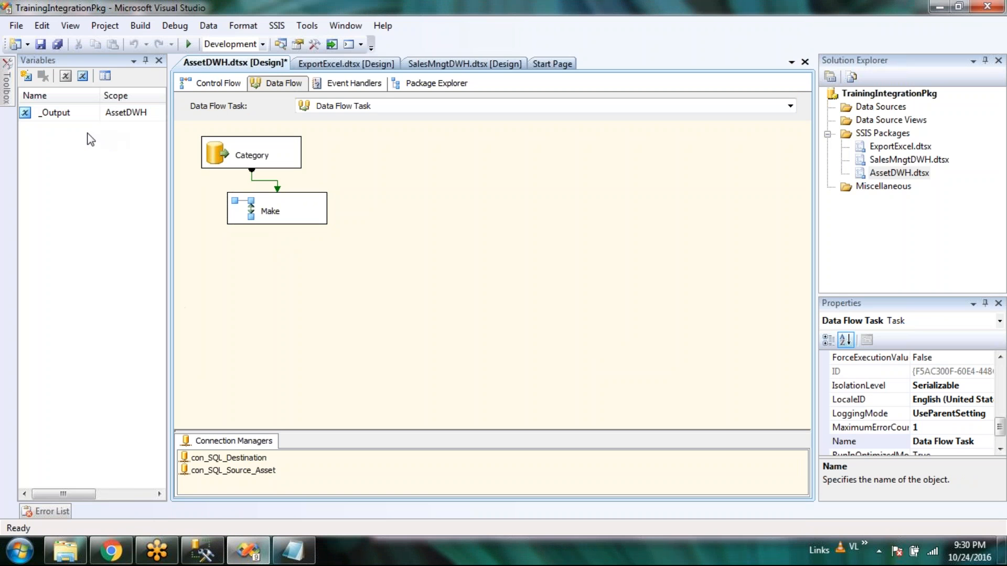
Check which property columns the variables list can display, cancel, and close the Variables window
click(105, 76)
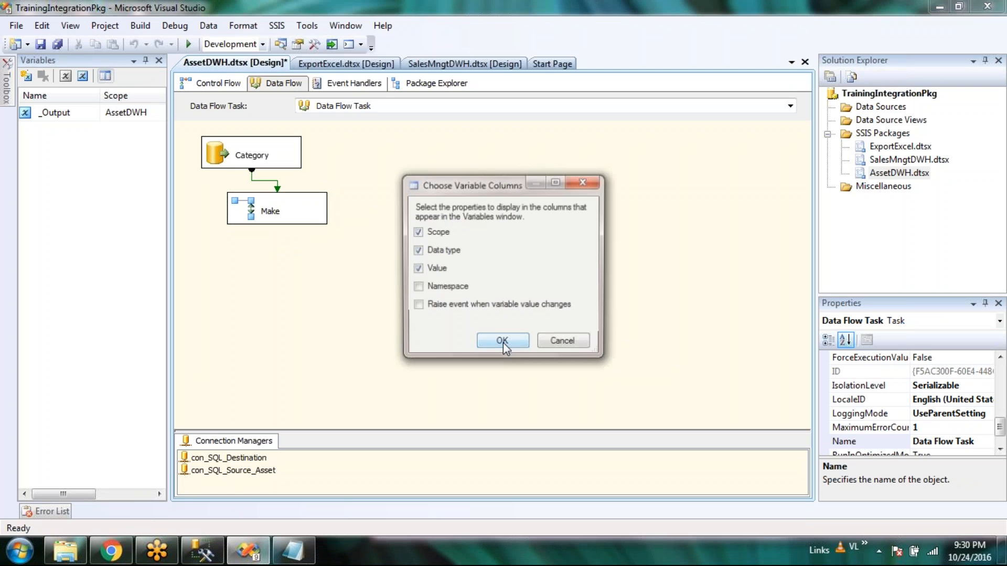
click(563, 340)
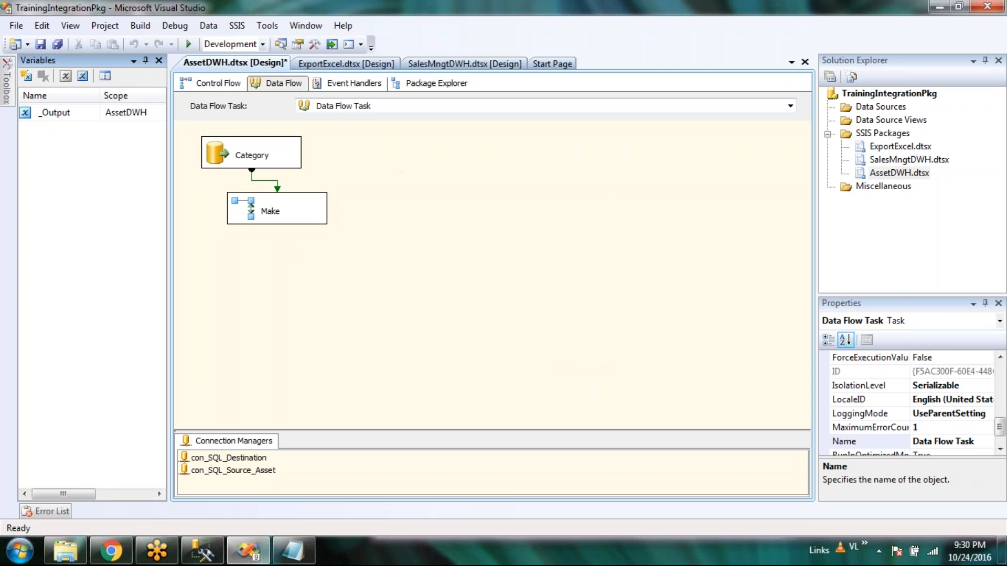
click(159, 61)
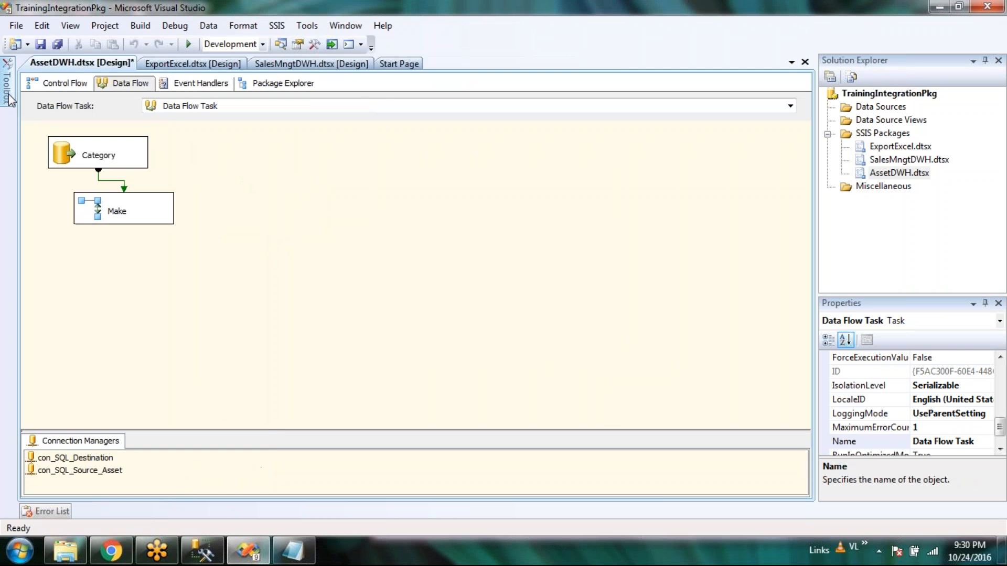
Add a Lookup transformation to the data flow below the Make lookup
click(8, 99)
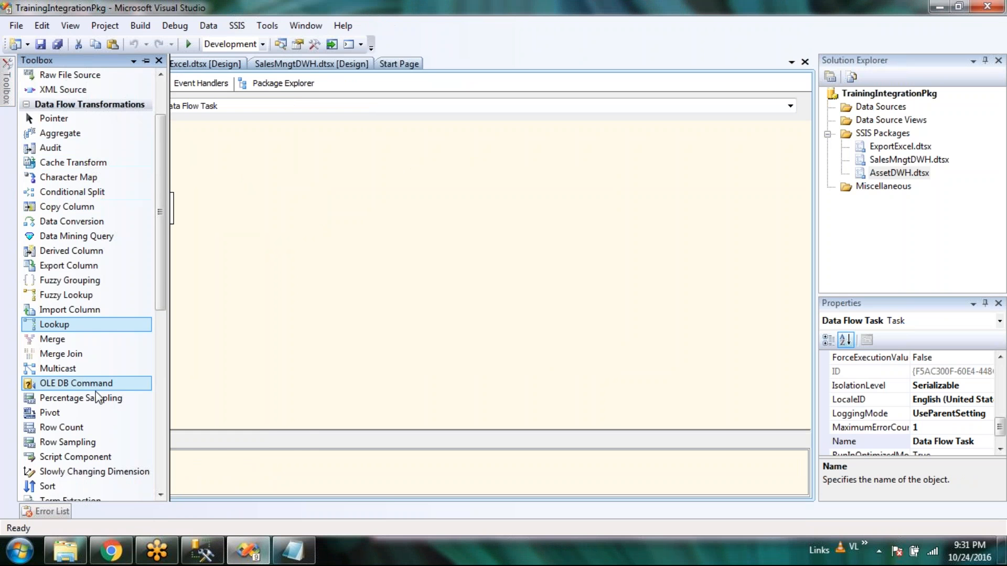
scroll(94, 396, down, 2)
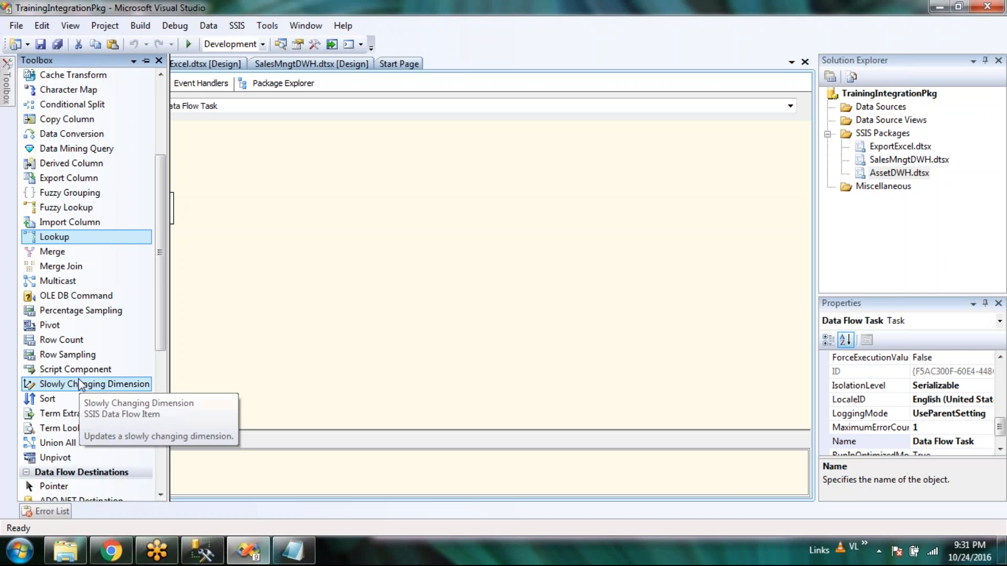
scroll(82, 385, up, 1)
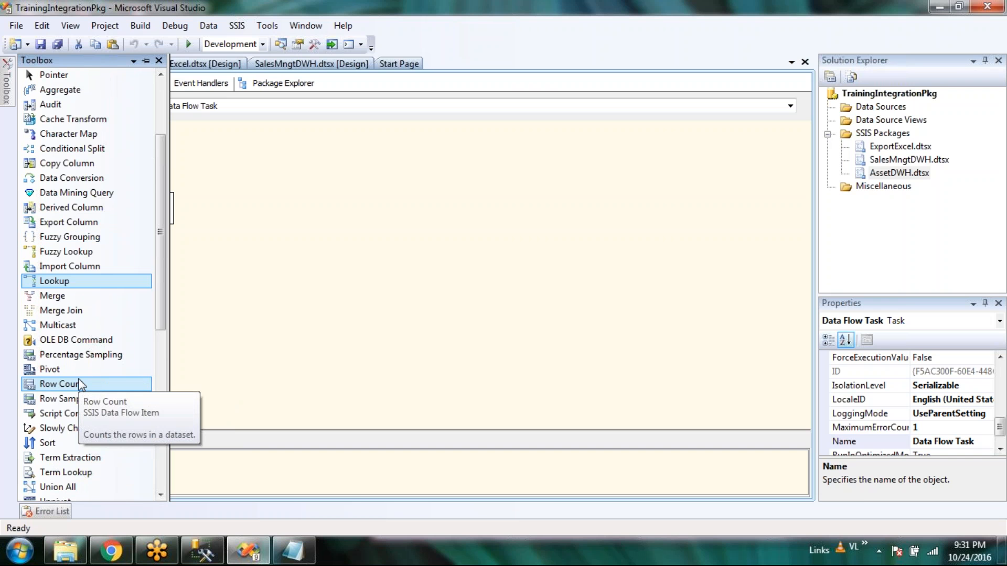
scroll(81, 384, up, 3)
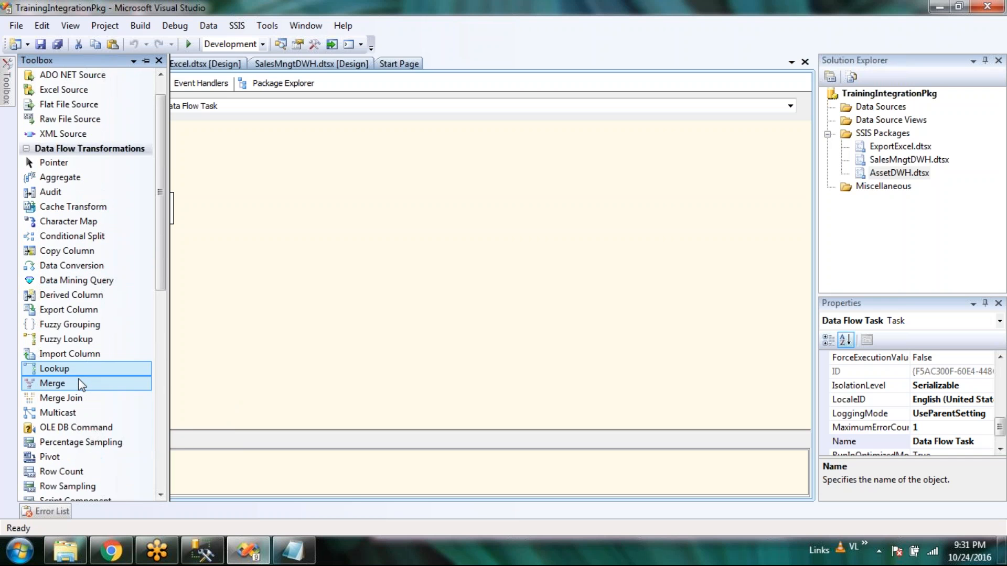
click(210, 559)
click(210, 559)
click(5, 97)
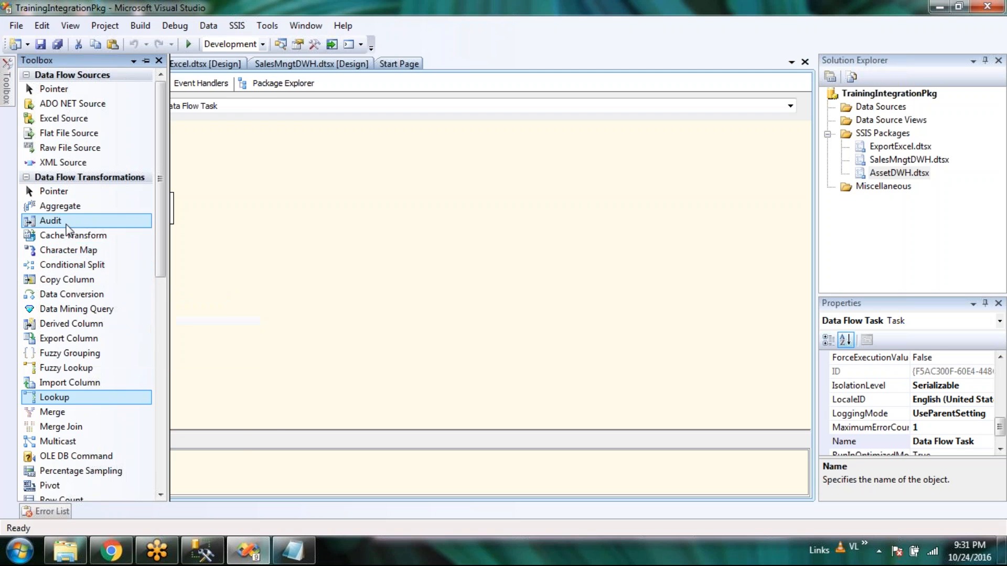
drag(52, 397, 135, 257)
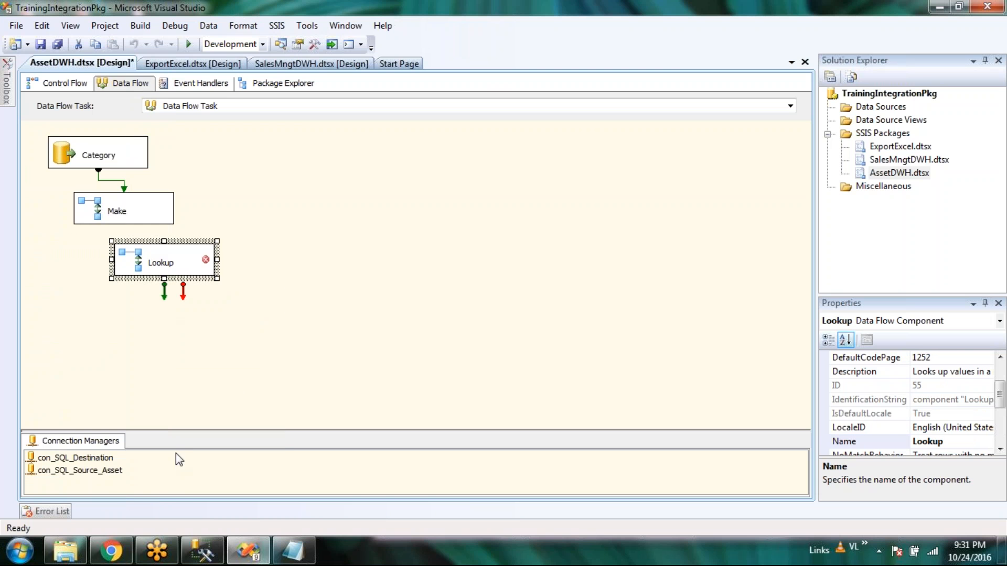
Rename the new lookup Asset and place it slightly further below Make
click(249, 556)
click(249, 556)
key(F2)
text(Asset)
key(Return)
click(358, 332)
drag(143, 262, 158, 269)
Connect Make to Asset, routing Lookup Match Output to Lookup Input, and shift Asset slightly down to make room for the path label
click(108, 210)
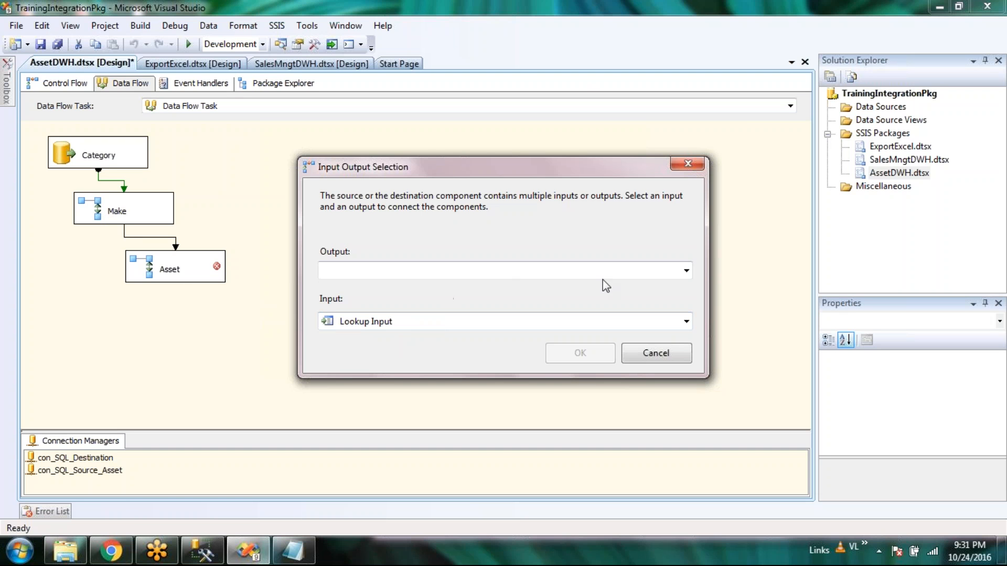
click(686, 270)
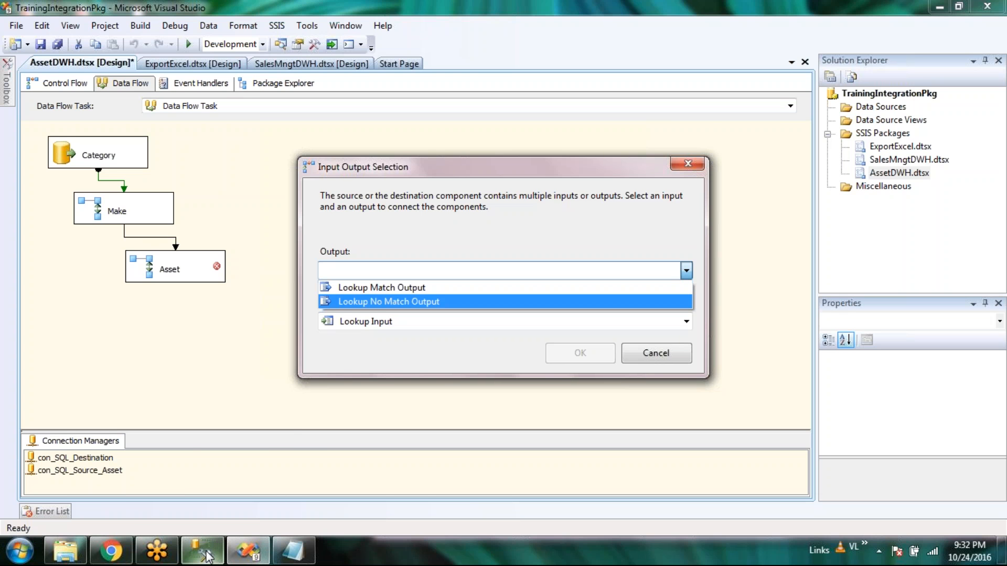
mouse_move(208, 556)
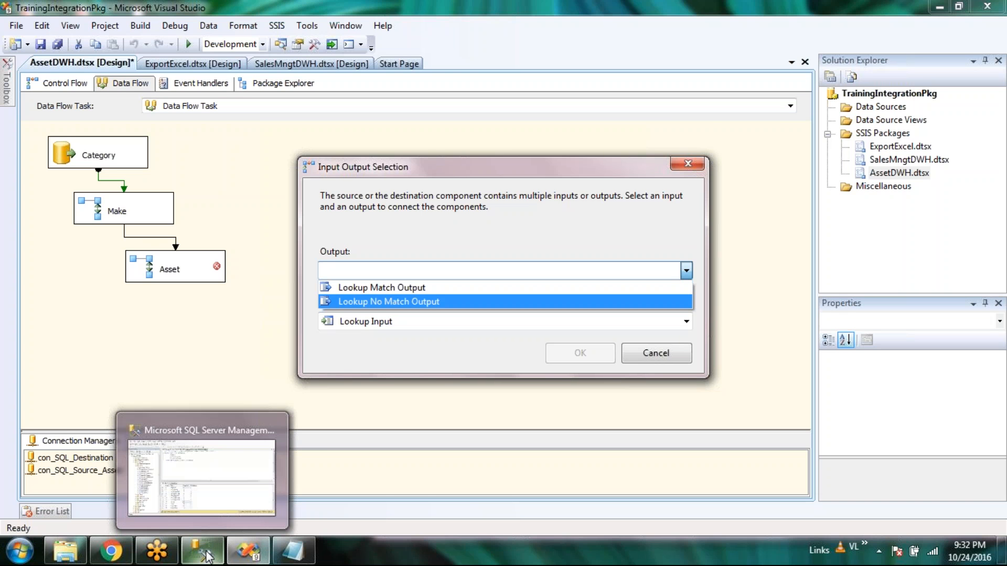
click(433, 287)
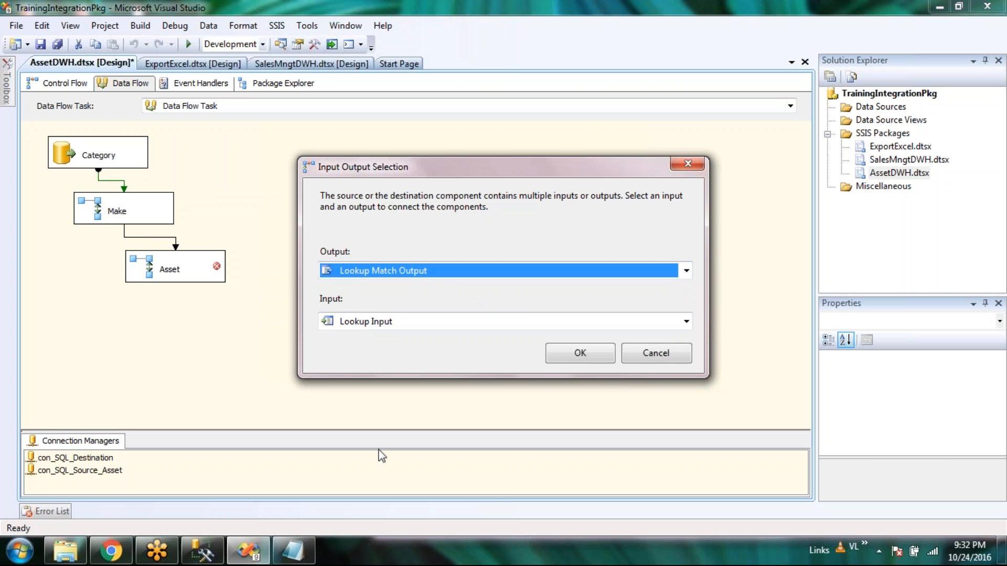
click(686, 321)
click(682, 322)
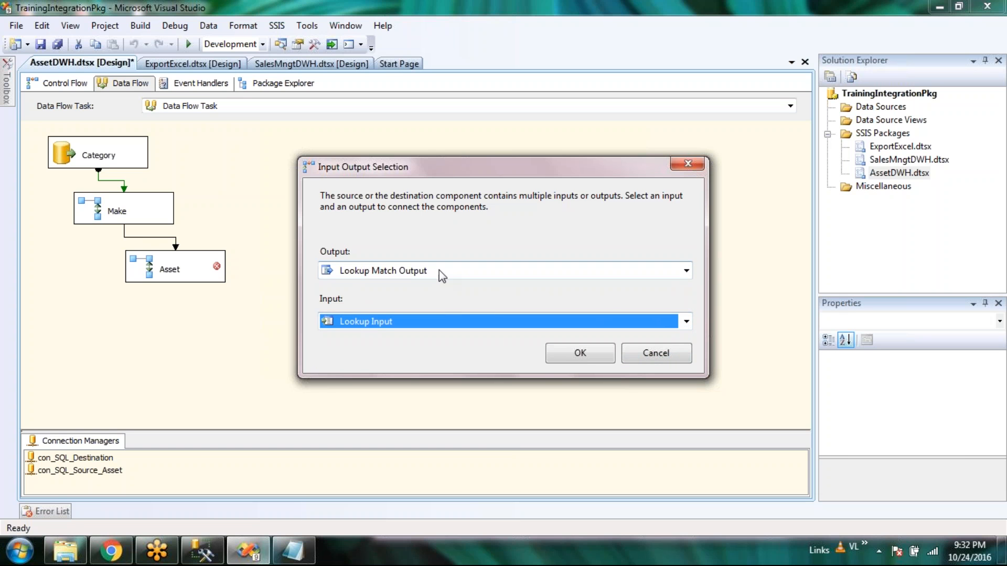
click(686, 270)
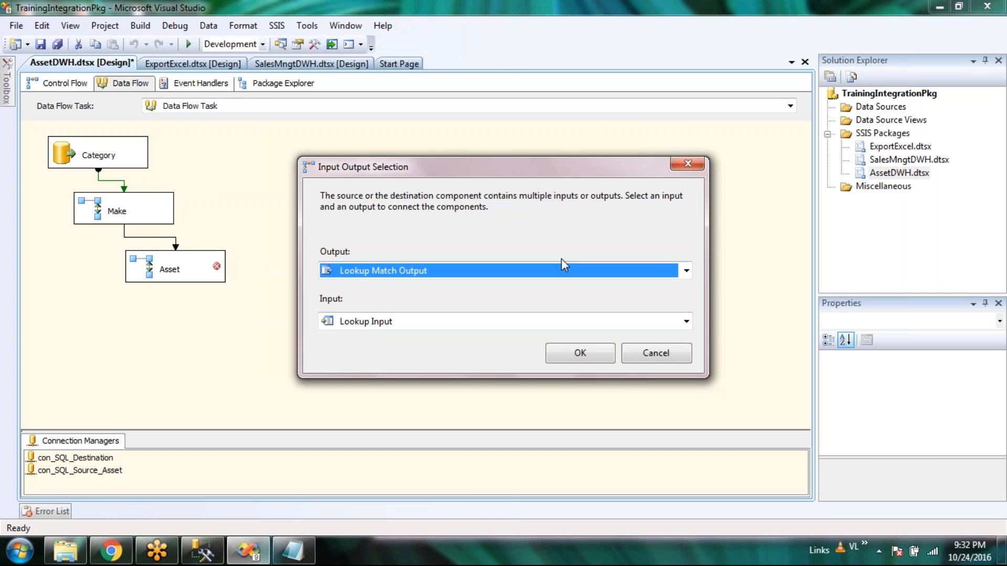
click(586, 353)
drag(137, 268, 149, 278)
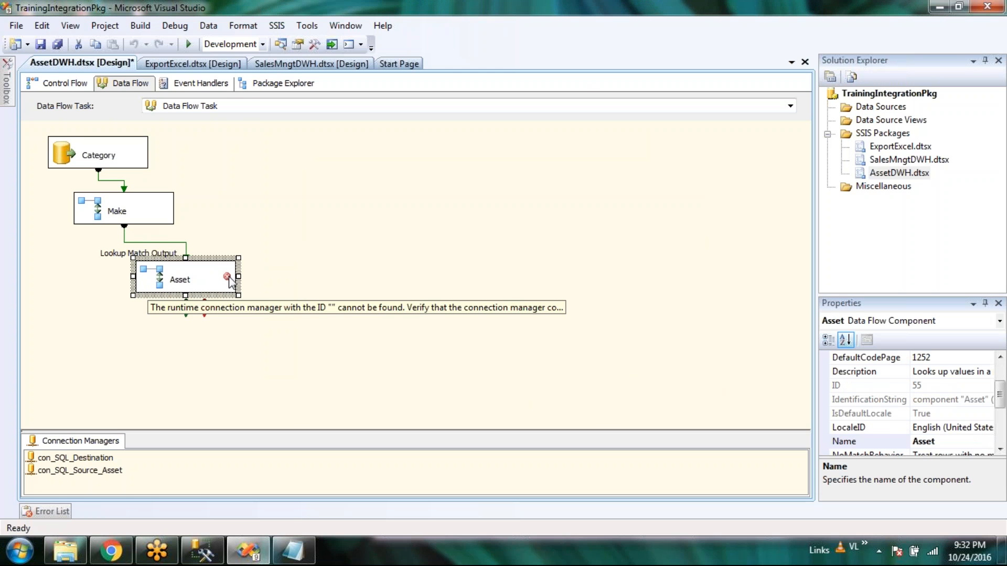
click(423, 269)
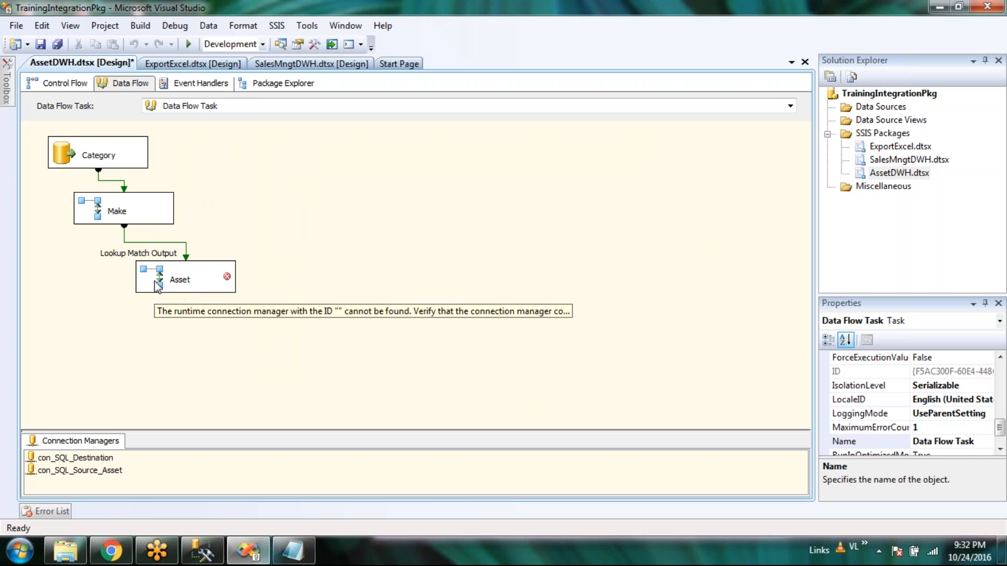
Set the Asset lookup's connection manager to con_SQL_Source_Asset and its reference table to [dbo].[tblAsset]
click(156, 286)
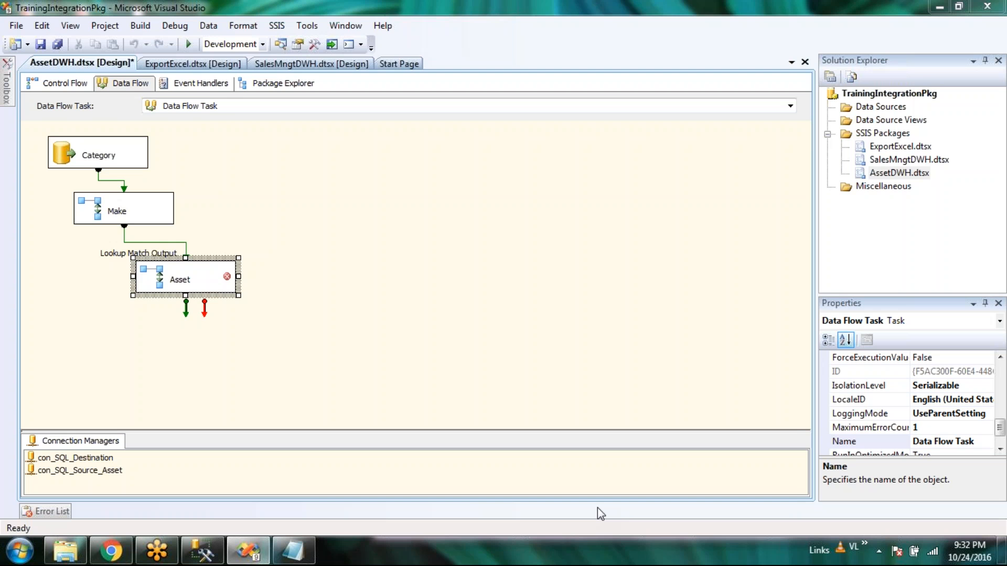
click(454, 347)
click(454, 354)
click(227, 107)
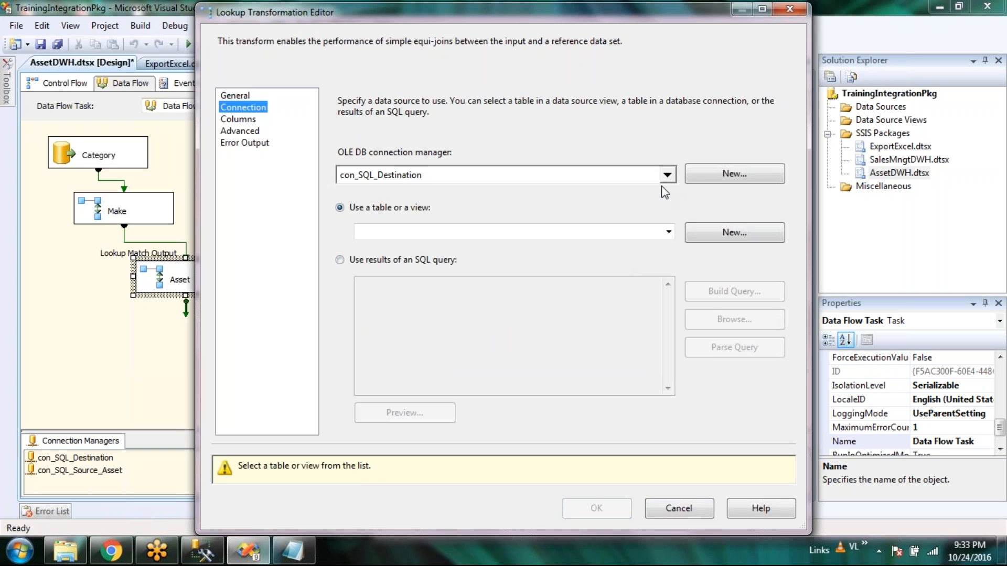
click(665, 178)
key(Down)
click(577, 331)
click(669, 232)
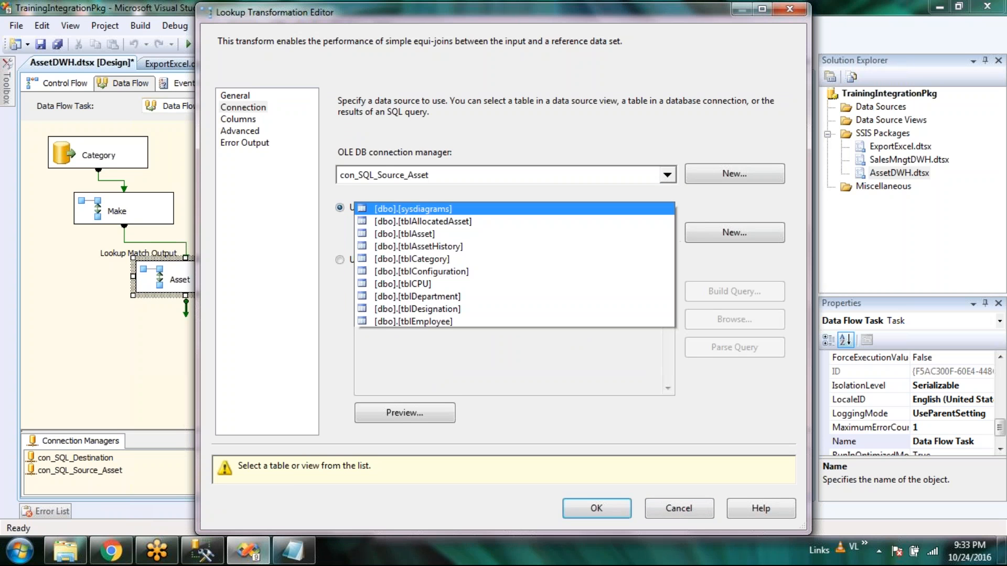
click(530, 79)
Preview the rows of [dbo].[tblAsset], examine its Make, CPU, HDD and RAM columns, and close the preview
click(416, 420)
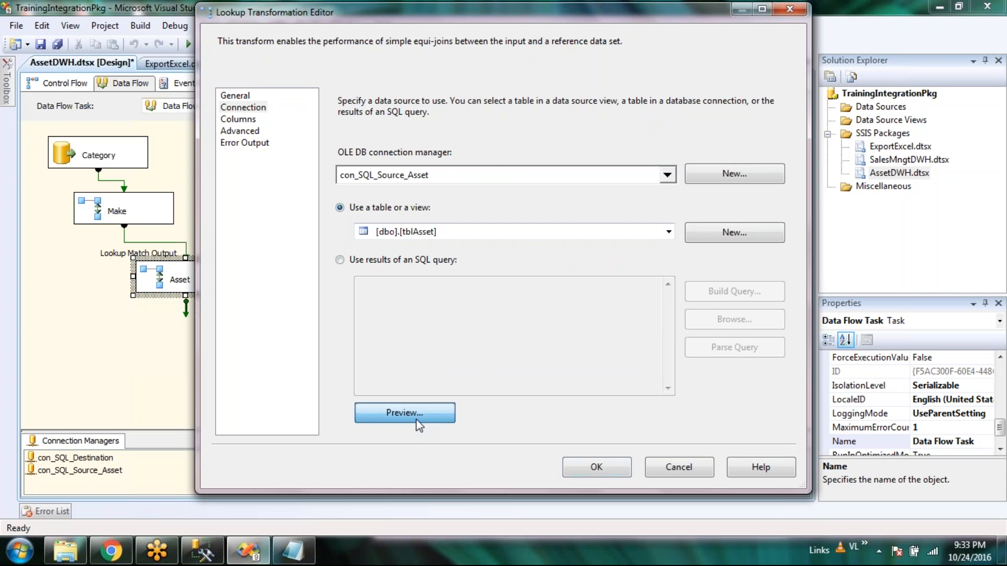
drag(375, 363, 420, 368)
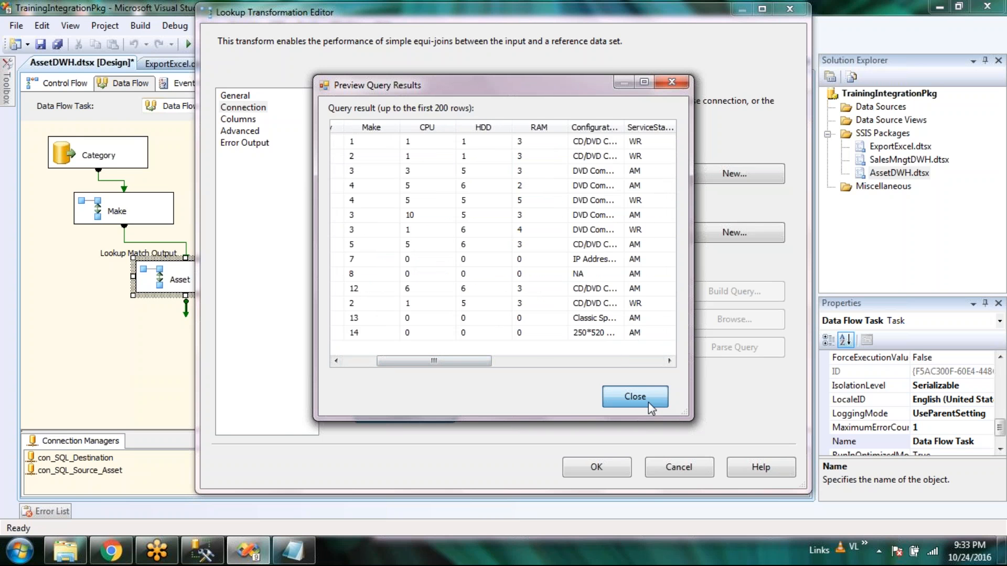
click(648, 402)
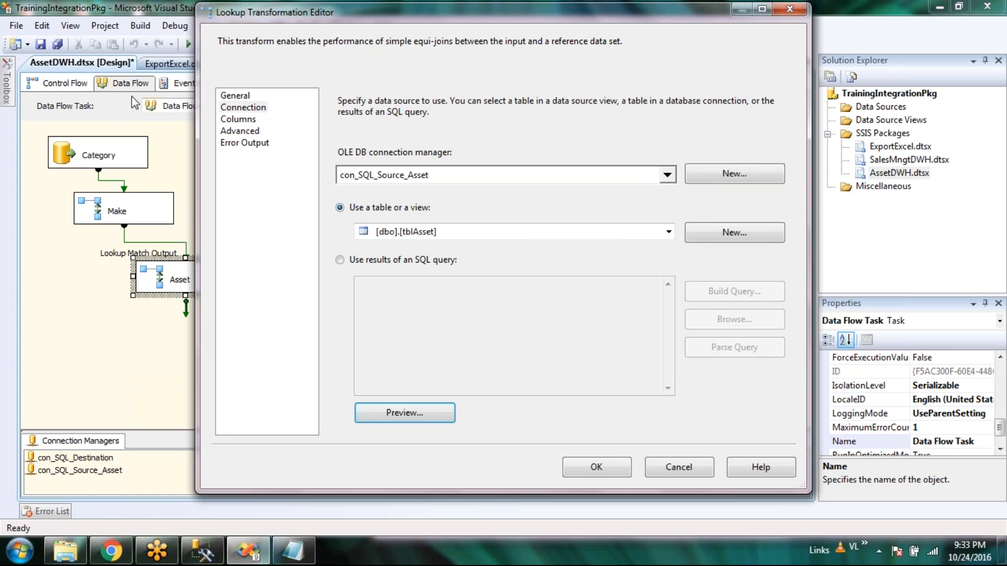
Show the Asset lookup's column mapping and move the available input columns box further away from the lookup columns
click(237, 120)
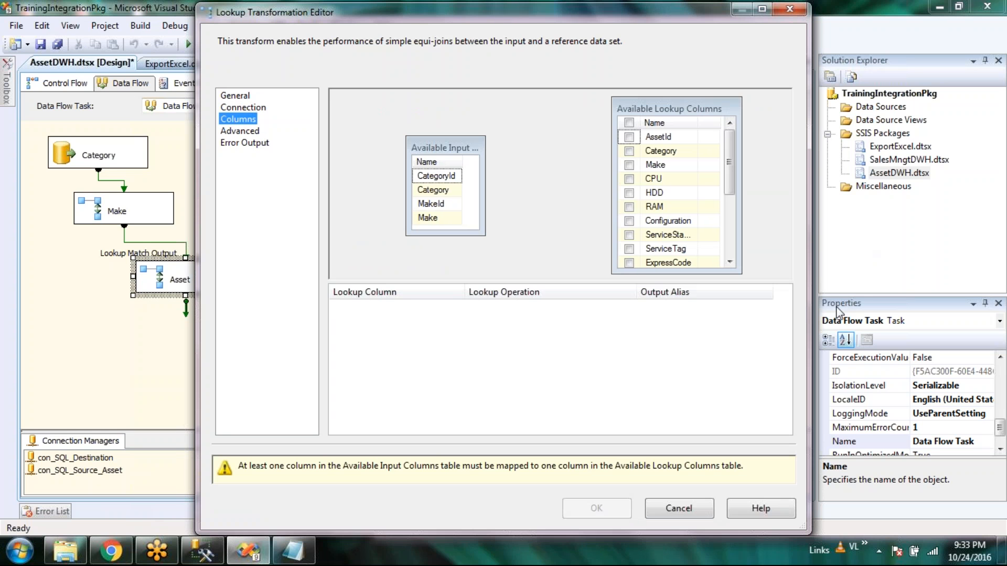
drag(430, 150, 394, 126)
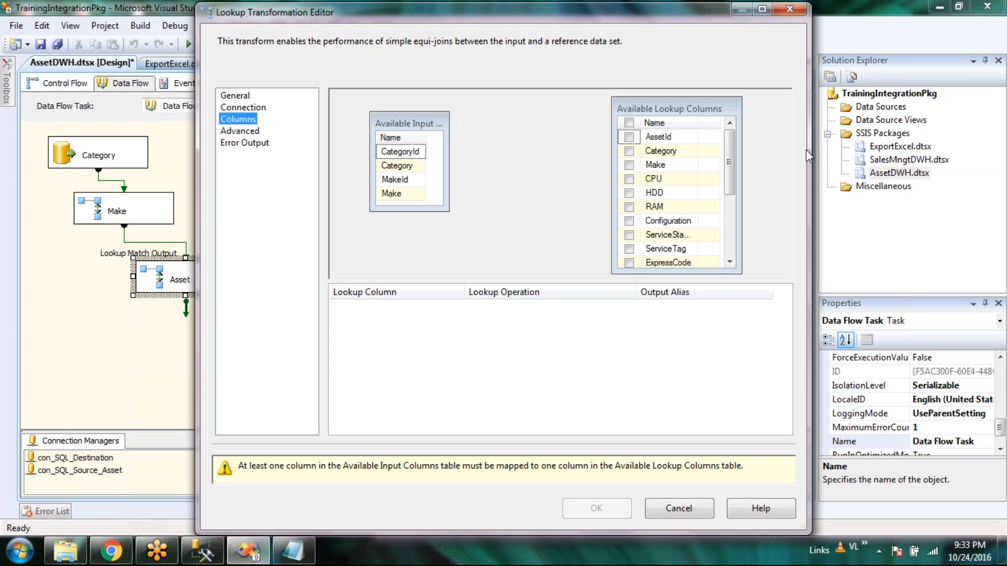
drag(727, 168, 738, 146)
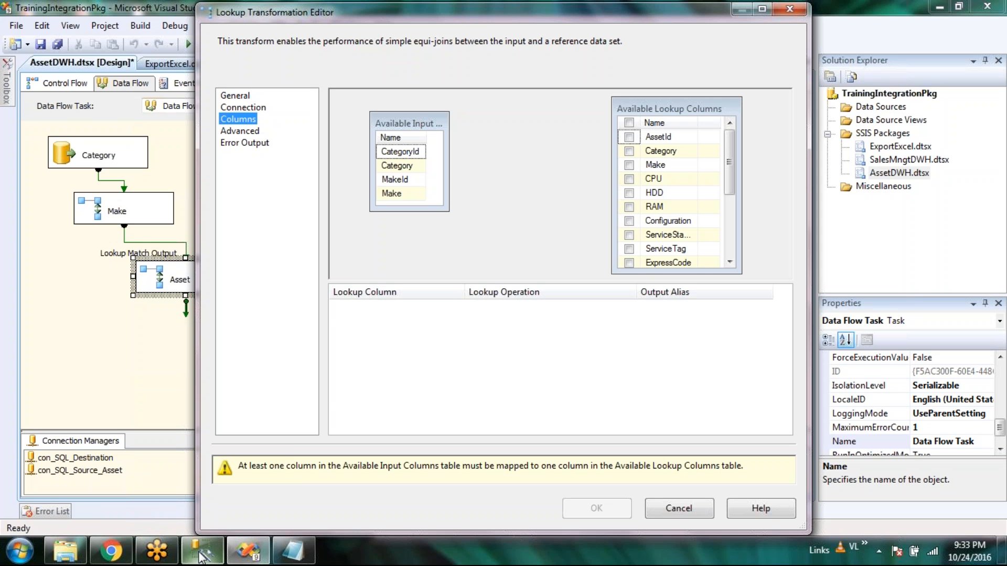
Switch to SQL Server Management Studio, select the top 1000 rows of dbo.tblAsset, and examine the Make column
mouse_move(201, 555)
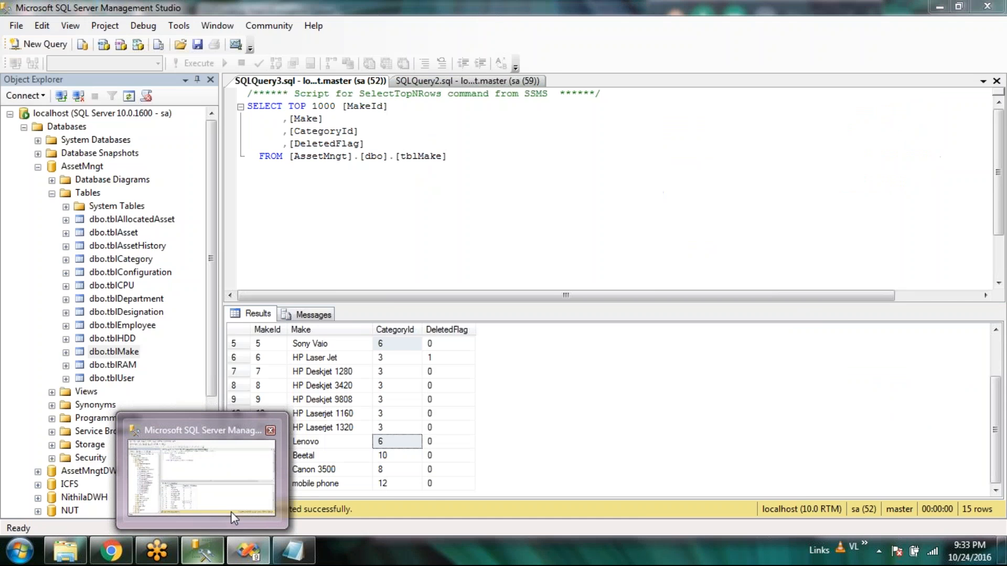
click(231, 512)
click(122, 237)
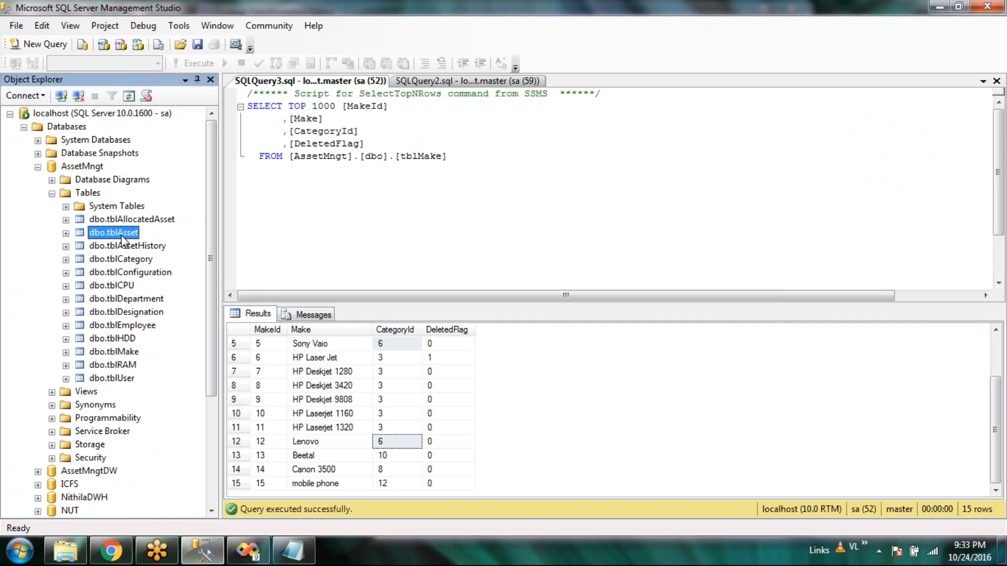
right_click(122, 237)
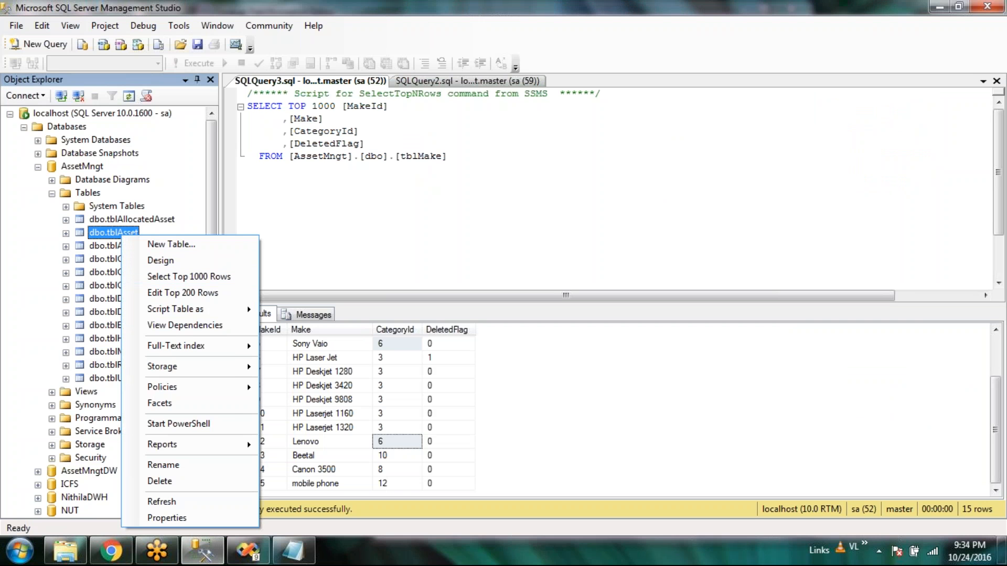
click(189, 277)
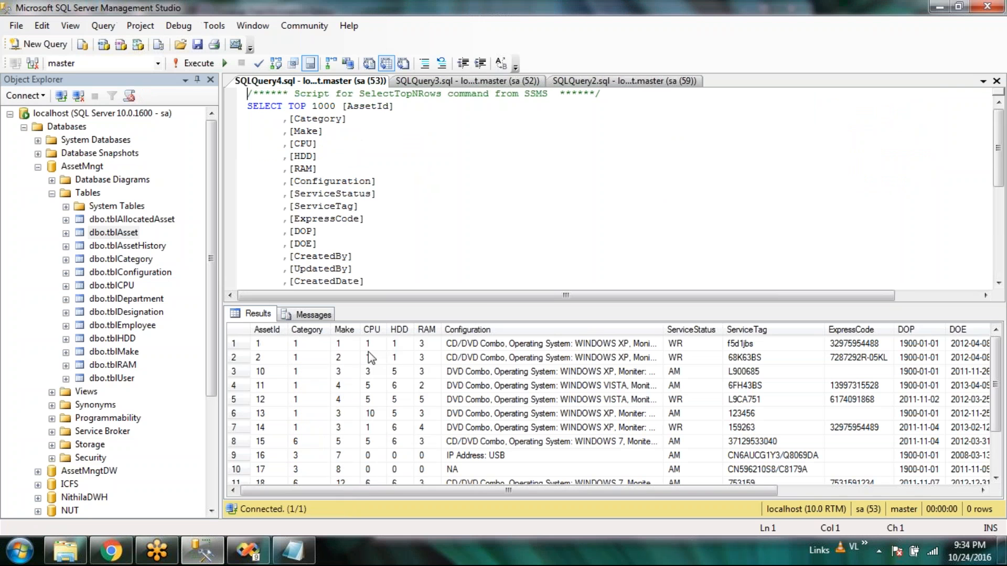
drag(347, 344, 350, 485)
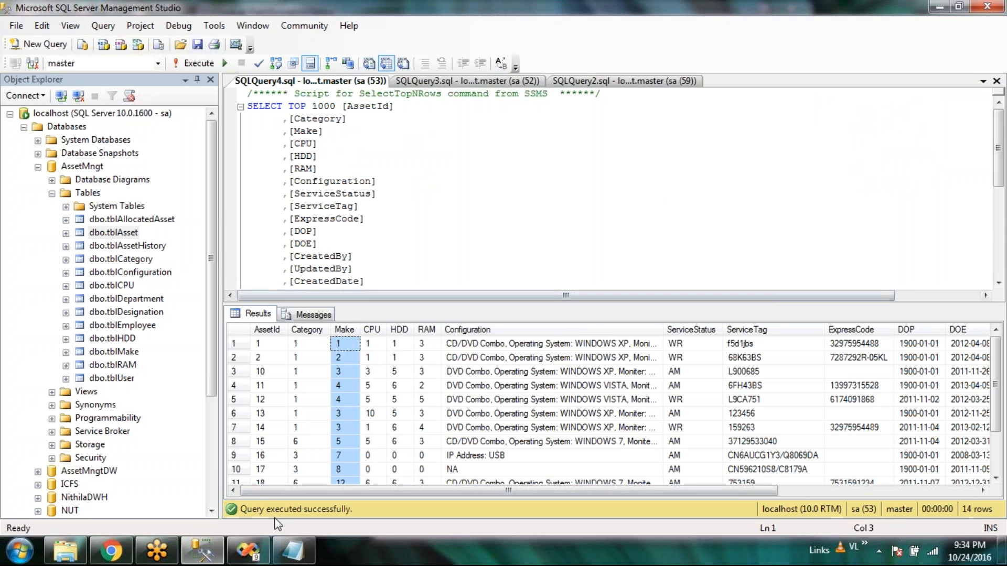
Switch back to Visual Studio and map the MakeId input column to the Make lookup column in the Asset lookup
click(251, 558)
click(400, 180)
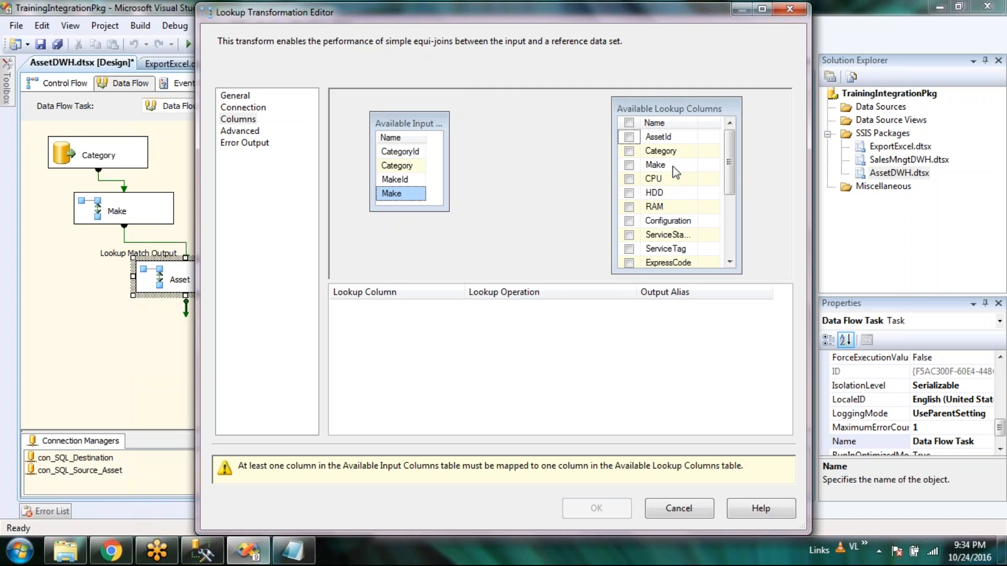
click(417, 182)
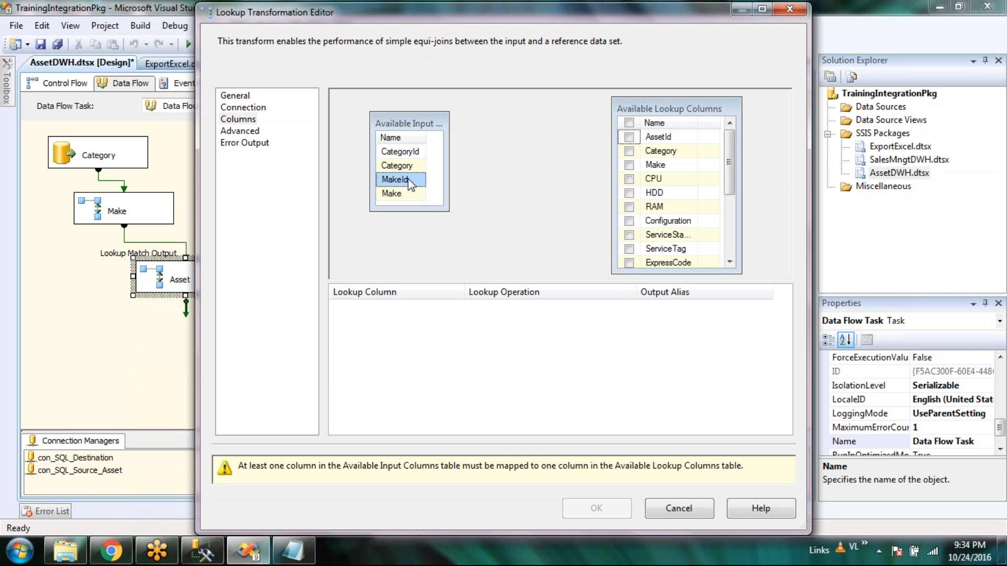
drag(409, 181, 662, 166)
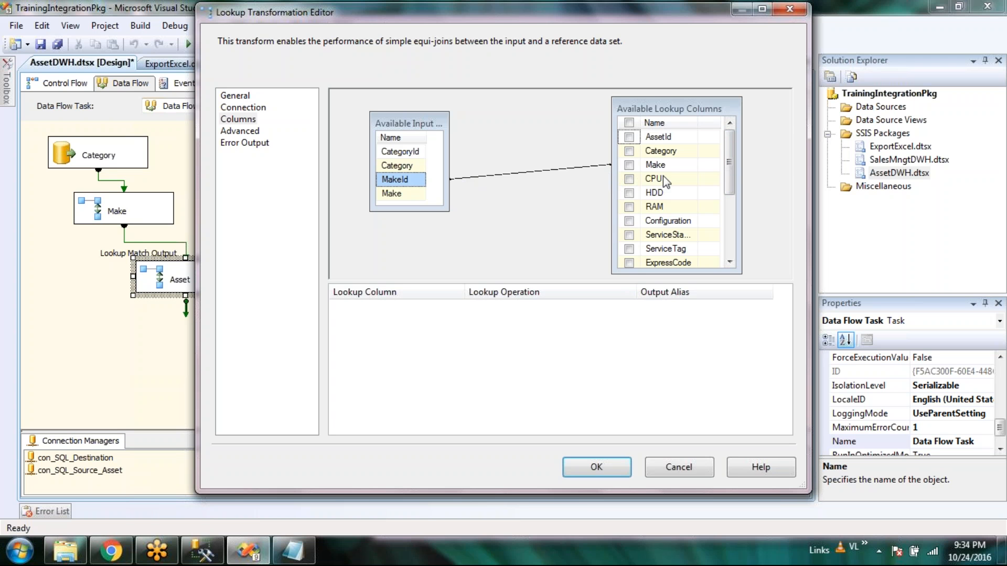
Add the lookup columns AssetId, CPU, HDD, RAM, Configuration and ServiceStatus as new output columns of the Asset lookup
mouse_move(730, 160)
mouse_down()
mouse_move(730, 243)
mouse_move(743, 153)
mouse_up()
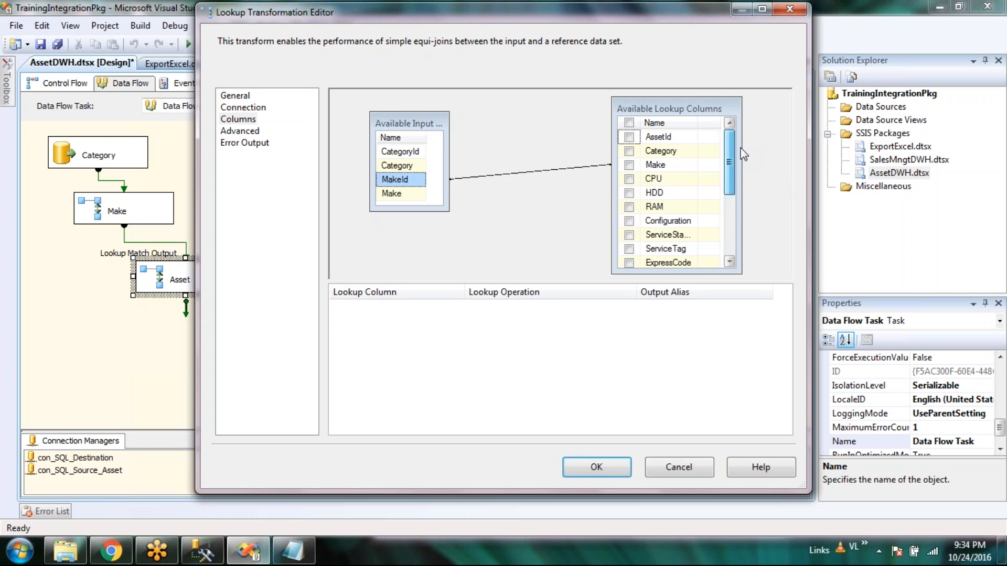
click(628, 137)
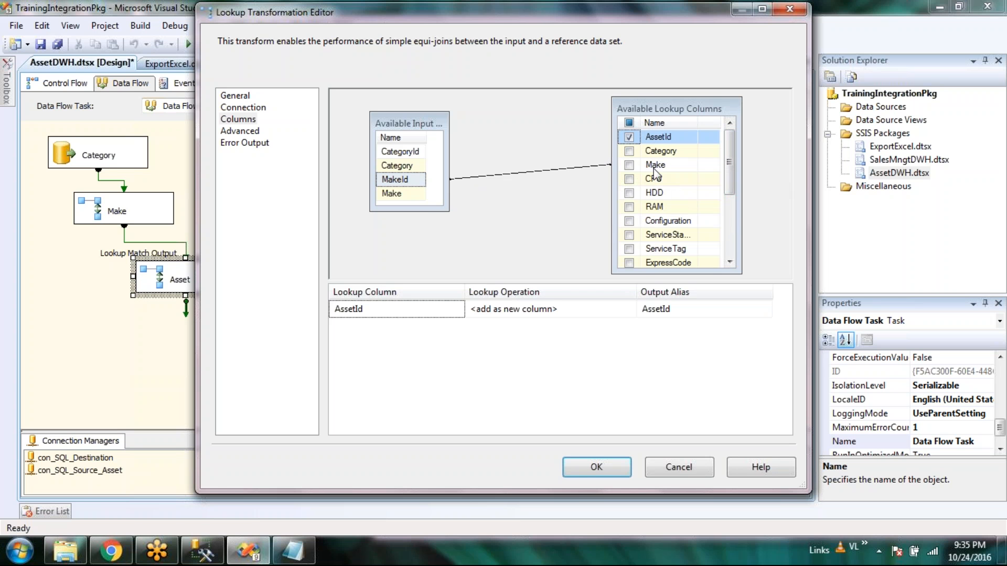
click(631, 180)
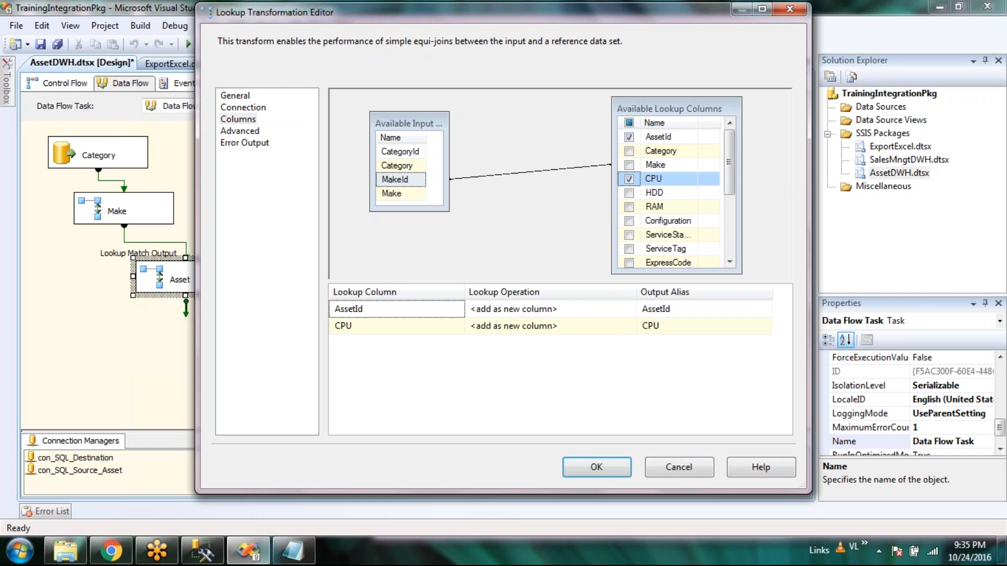
click(629, 193)
click(629, 207)
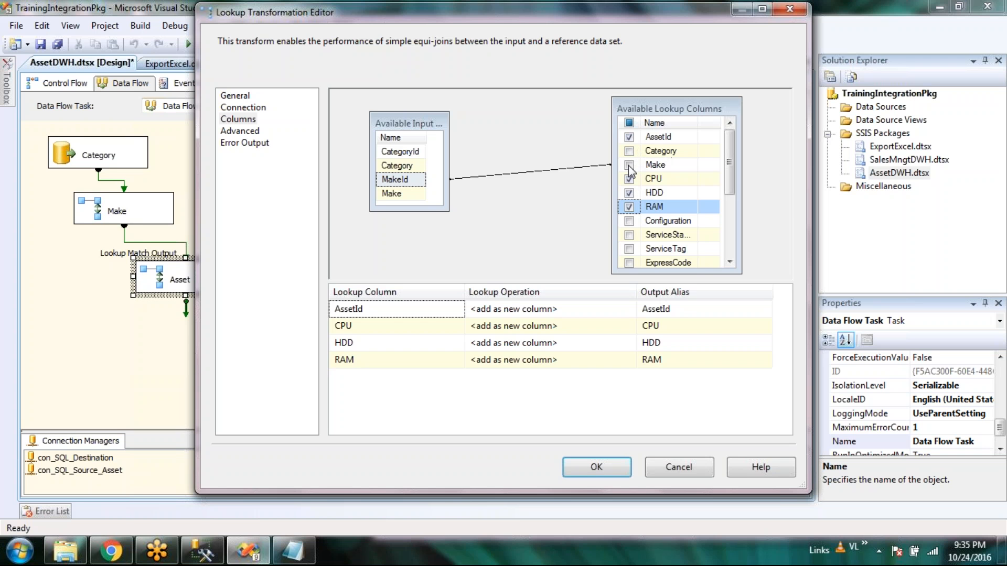
click(630, 221)
click(630, 235)
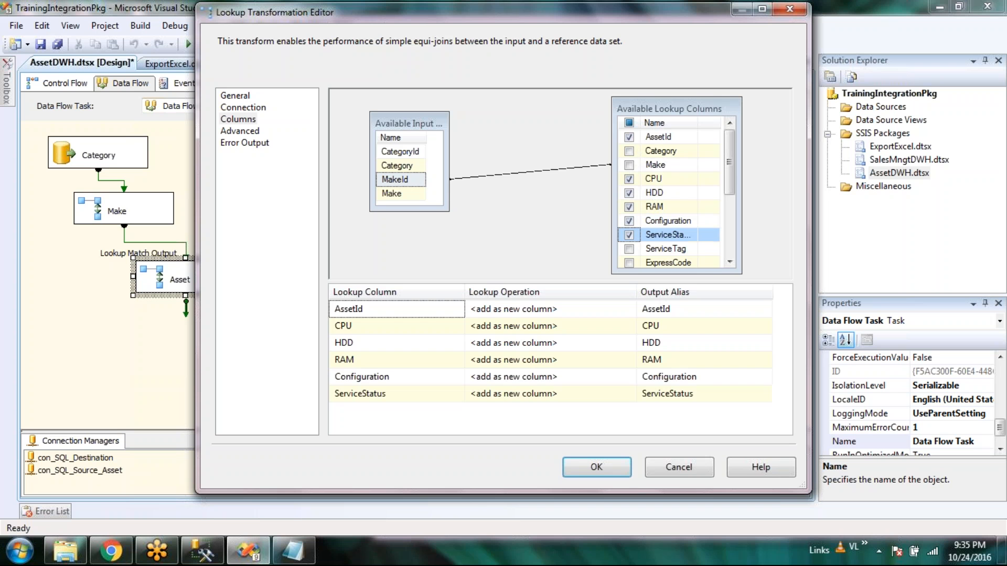
Add the lookup columns ServiceTag, ExpressCode, DOP and DOE as new output columns
click(730, 262)
click(729, 262)
click(730, 263)
click(733, 262)
key(Down)
key(space)
key(Down)
key(space)
key(Down)
key(space)
key(Down)
key(space)
click(730, 261)
click(730, 262)
click(730, 261)
click(729, 262)
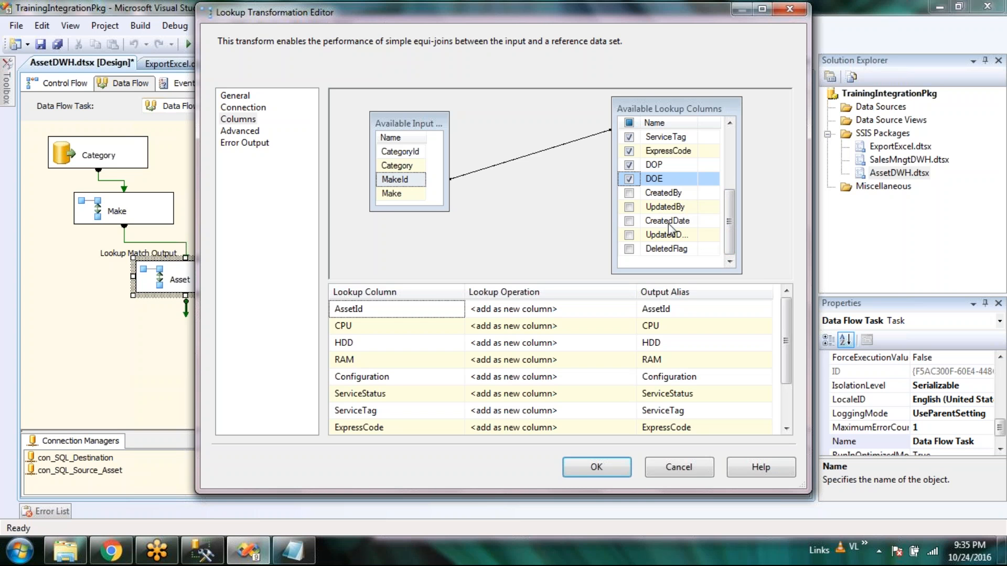
Set the output alias of the DOP column to DateOfProcurement
scroll(788, 397, down, 1)
click(644, 393)
text(D)
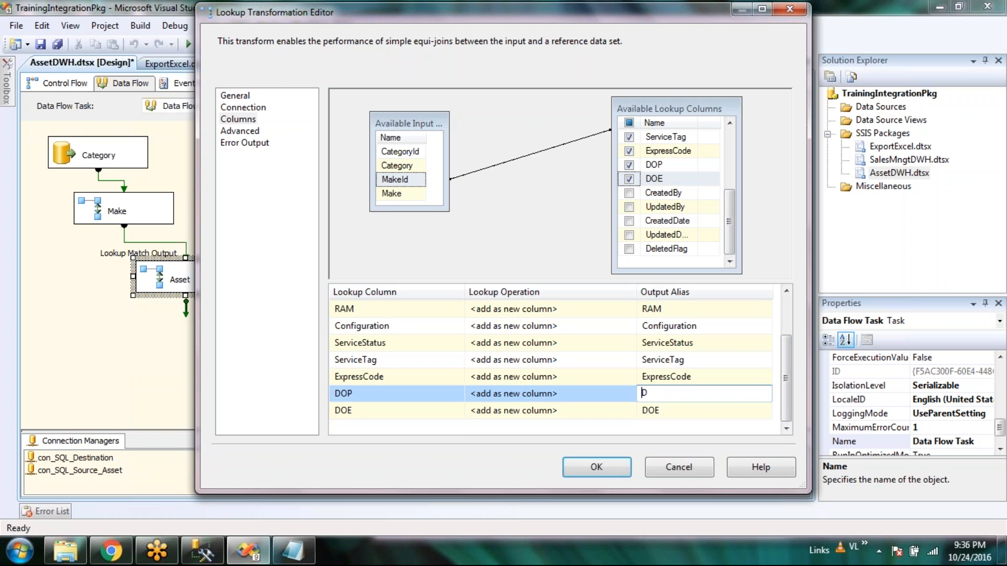
text(ate)
text(Od)
key(BackSpace)
text(fProcurement)
Set the output alias of the DOE column to DateOfExpiry
click(703, 411)
key(BackSpace)
key(BackSpace)
text(ateo)
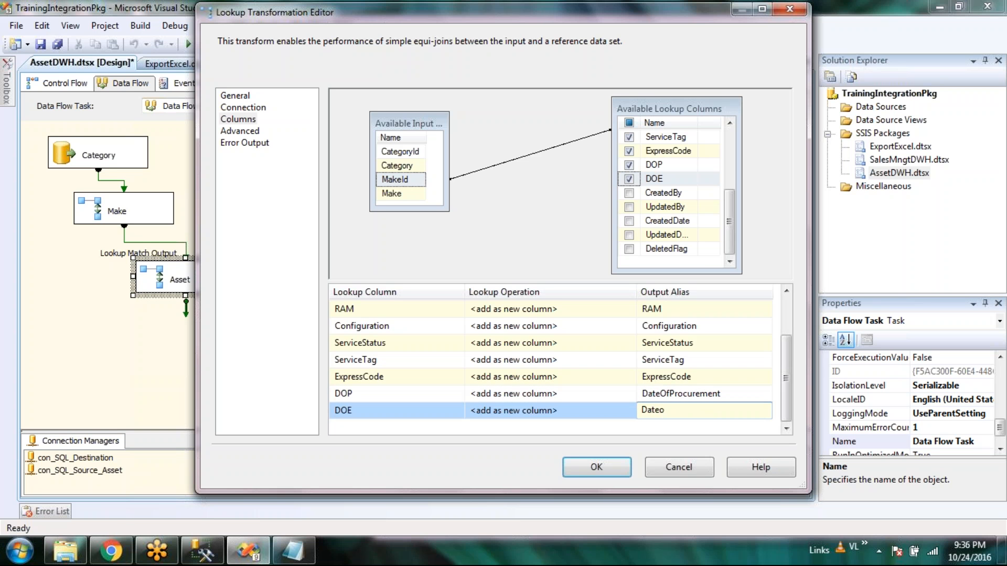
key(BackSpace)
text(OfExpiry)
click(735, 393)
click(724, 411)
drag(786, 380, 787, 342)
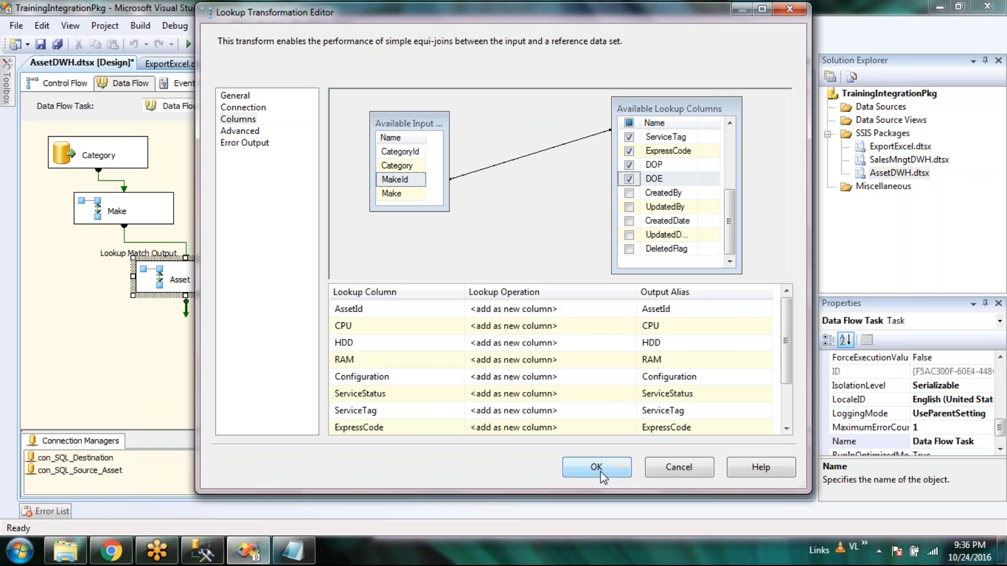
Check the Asset lookup's advanced and error output settings, choose Ignore failure for the selected cells, and accept the lookup configuration
click(239, 132)
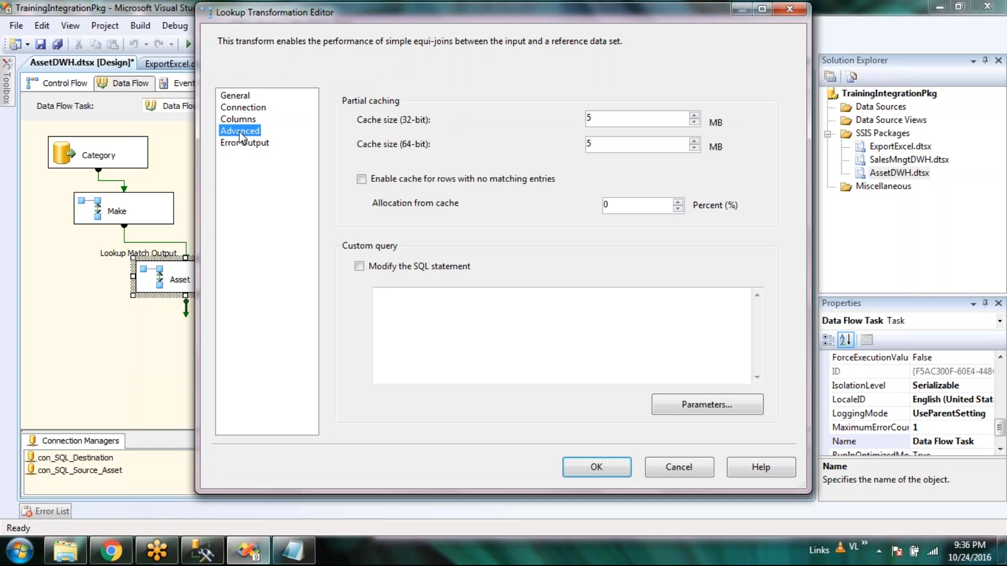
click(239, 147)
click(620, 412)
click(622, 437)
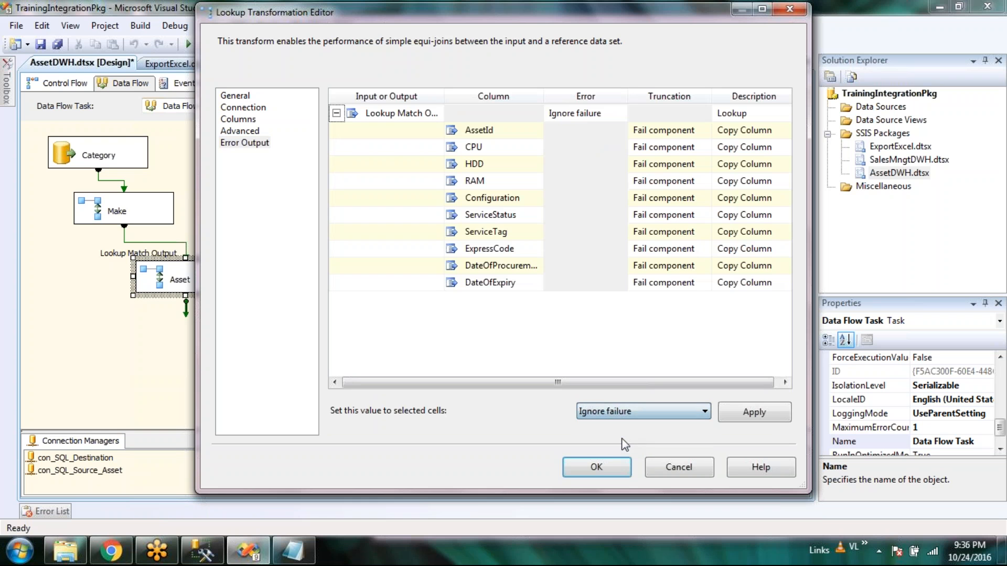
click(603, 467)
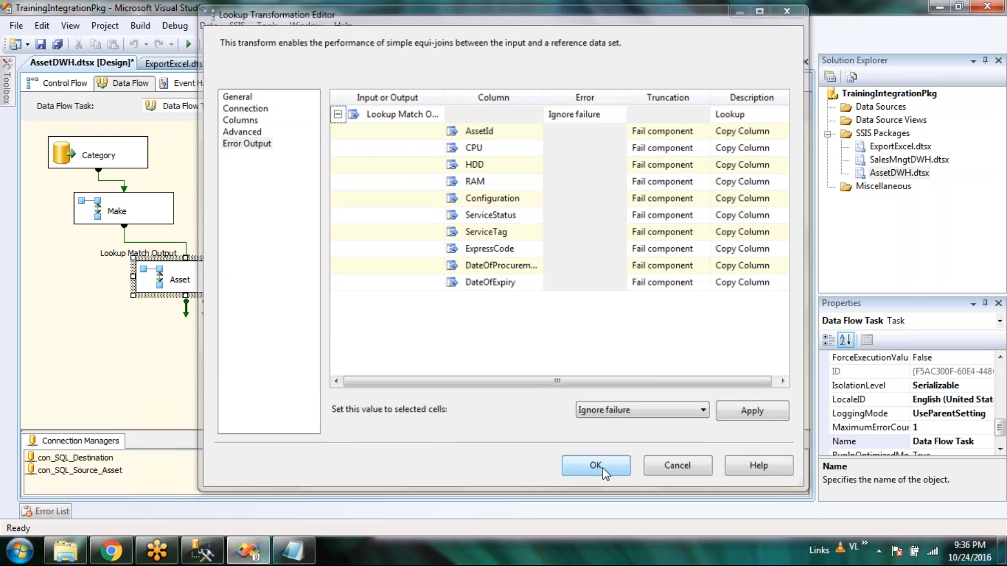
Add a new Lookup transformation below Asset and connect Asset's Lookup Match Output to it
mouse_move(7, 89)
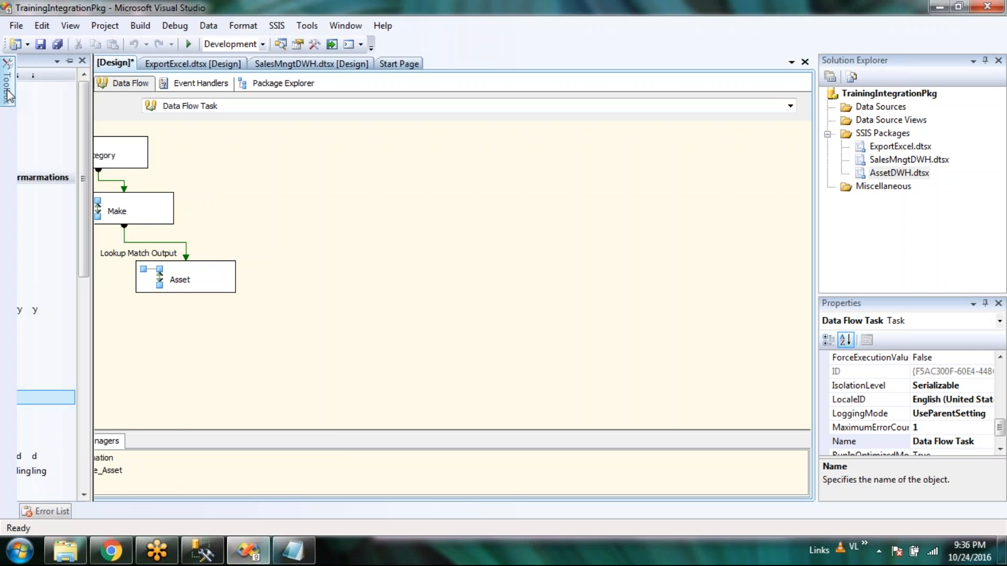
drag(54, 397, 246, 339)
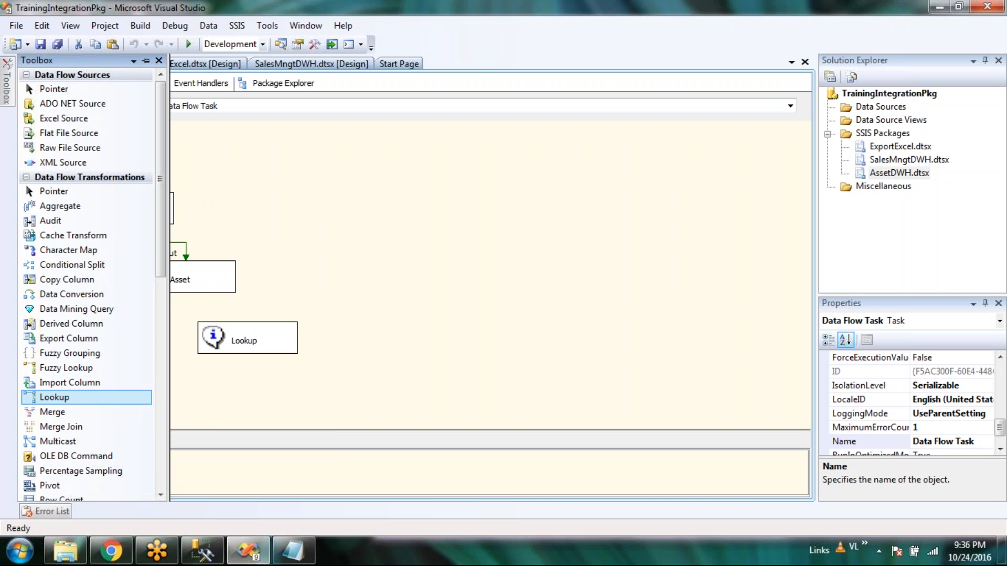
click(180, 284)
drag(185, 313, 235, 341)
click(465, 275)
click(467, 288)
click(580, 358)
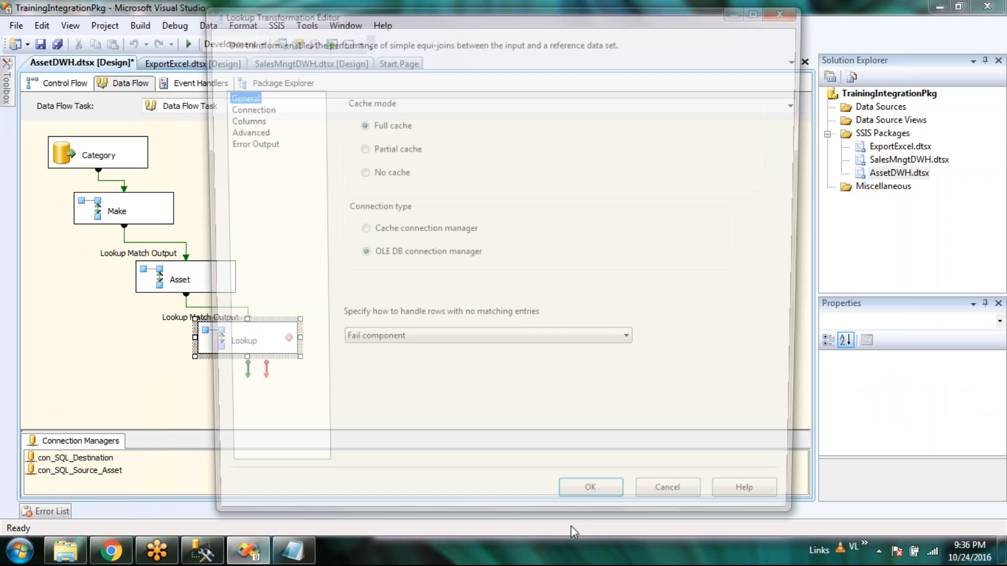
Choose how the new lookup handles rows with no matching entries
click(248, 108)
click(245, 98)
click(450, 344)
click(402, 356)
Set the new lookup's connection manager to con_SQL_Source_Asset and its reference table to [dbo].[tblRAM]
click(243, 107)
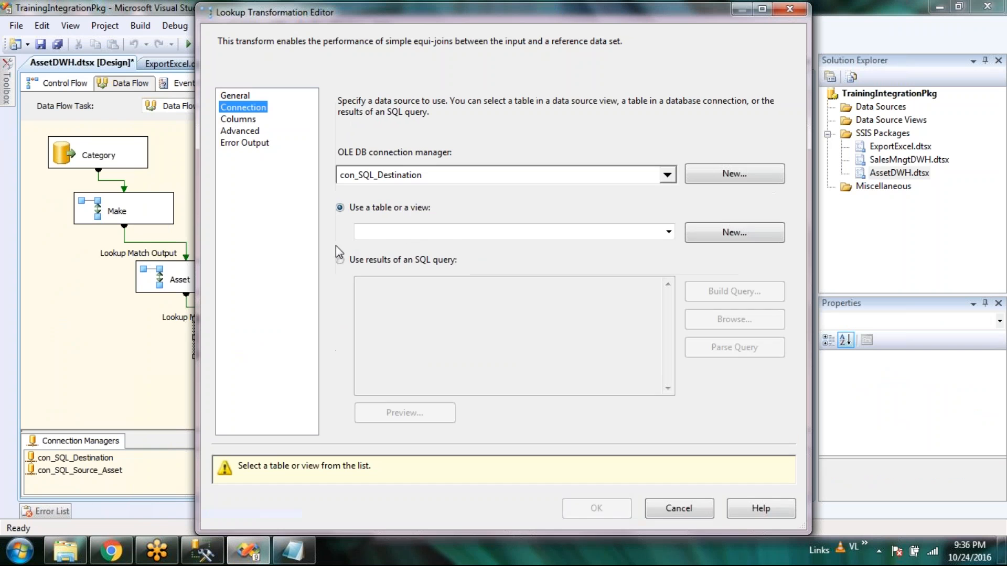
click(417, 234)
click(421, 199)
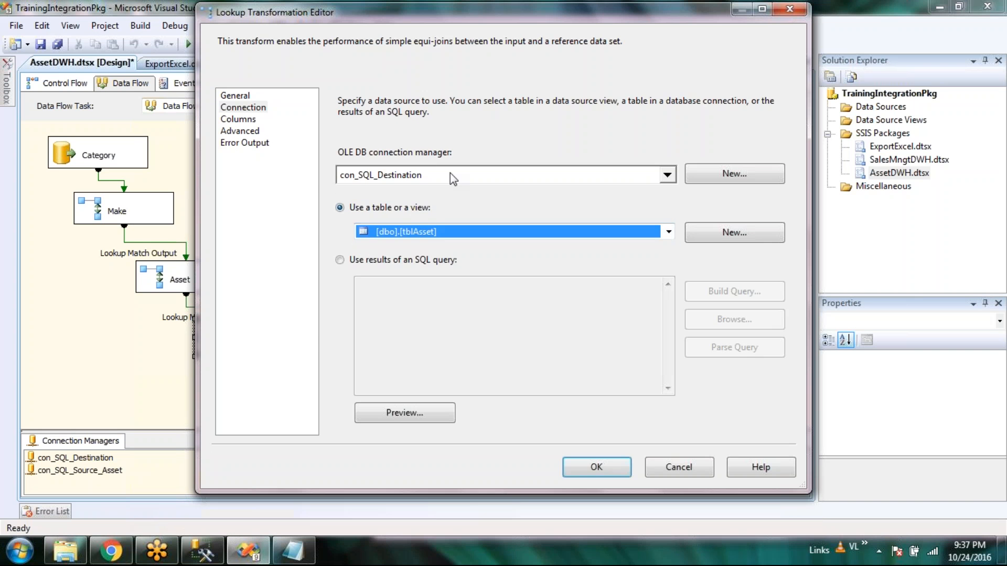
click(450, 172)
click(438, 219)
click(575, 236)
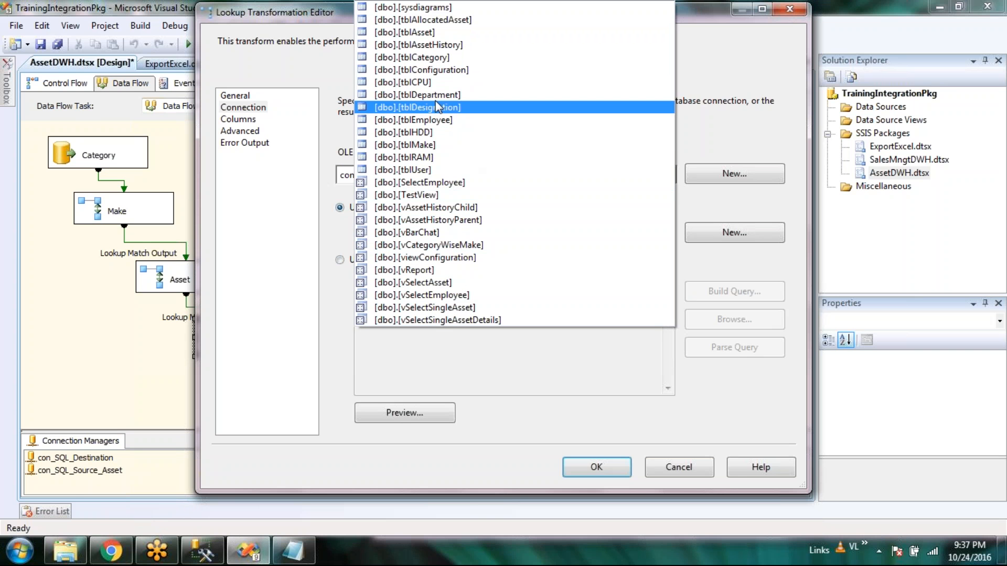
click(447, 157)
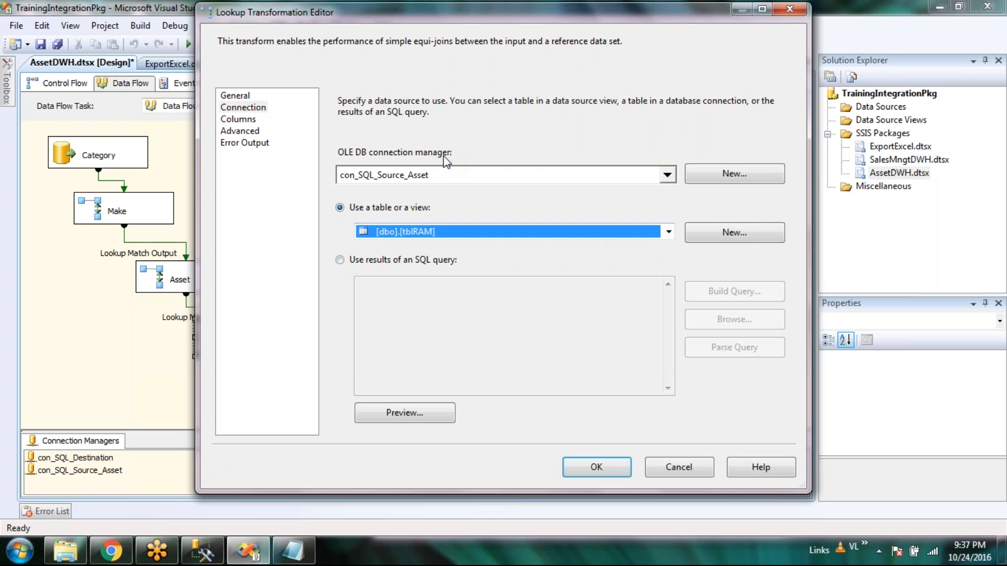
Preview the rows of [dbo].[tblRAM] and map the RAM input column to the RamId lookup column
click(403, 414)
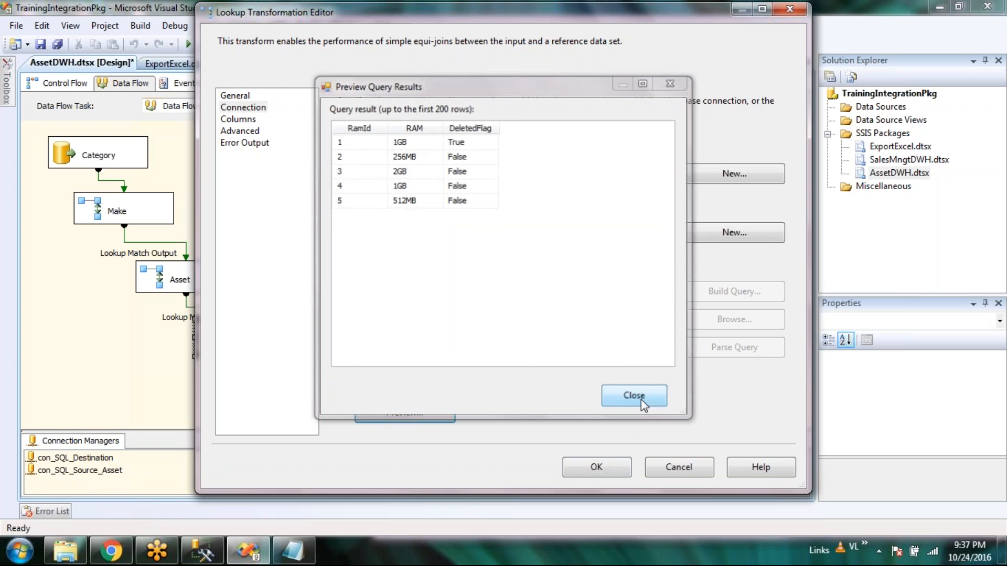
click(641, 400)
click(251, 120)
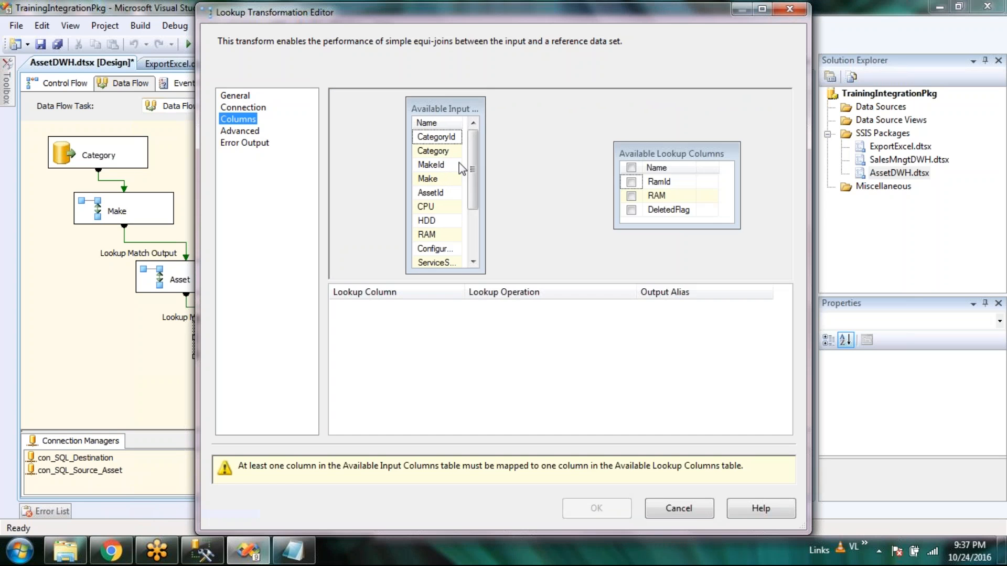
drag(476, 166, 476, 180)
drag(433, 206, 659, 184)
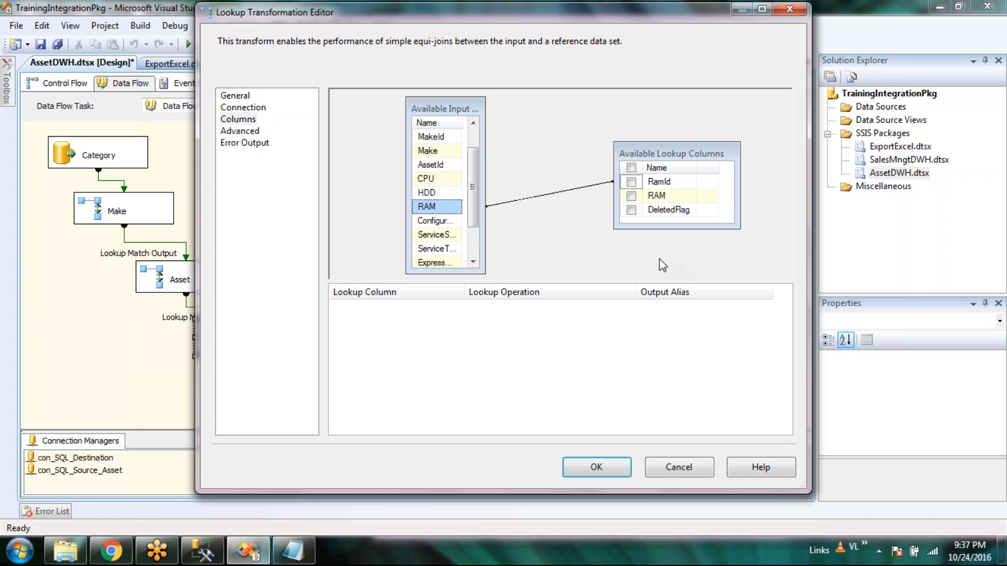
Try adding the RAM lookup column as an output, deselect it again, and discard the new lookup's configuration
click(633, 198)
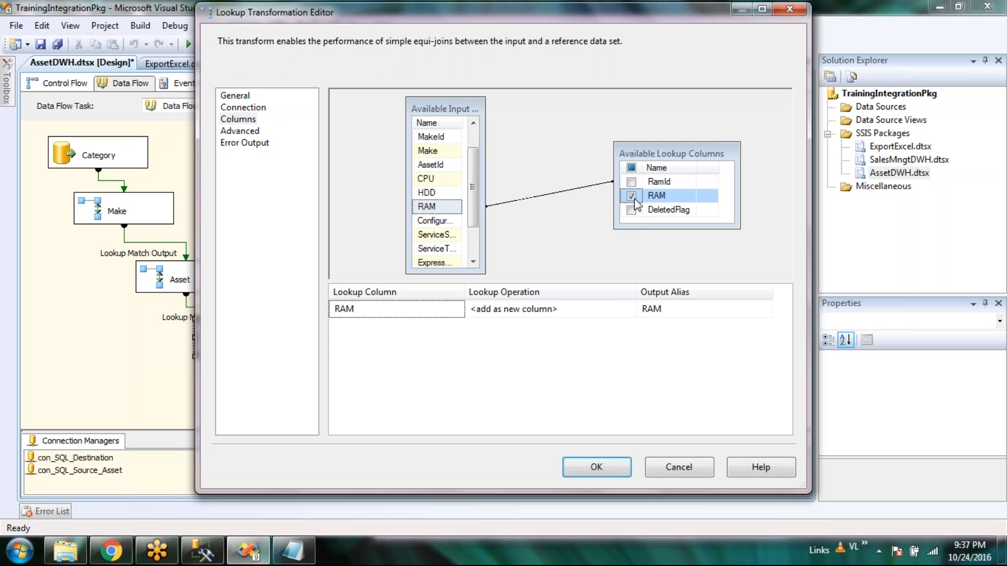
click(632, 196)
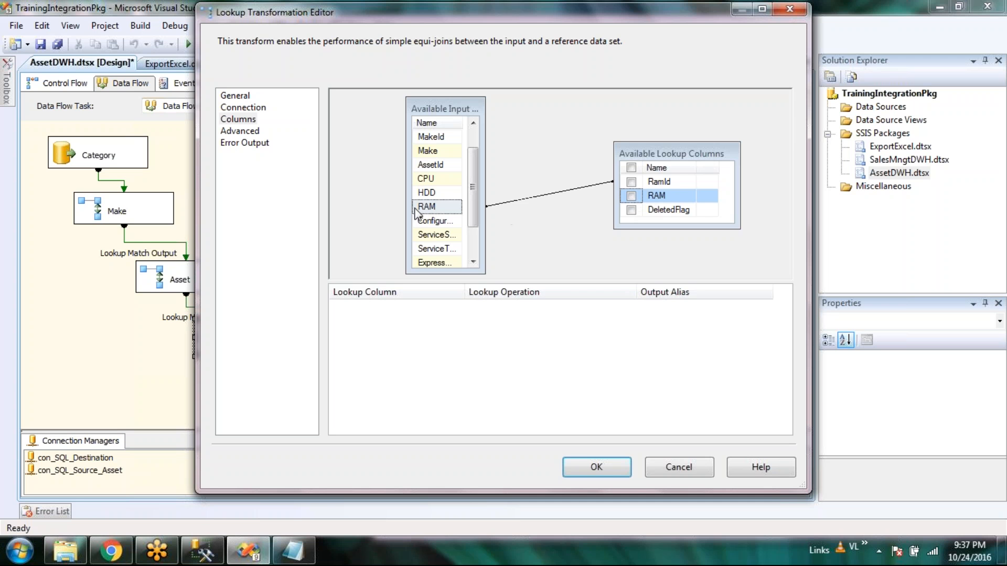
click(696, 472)
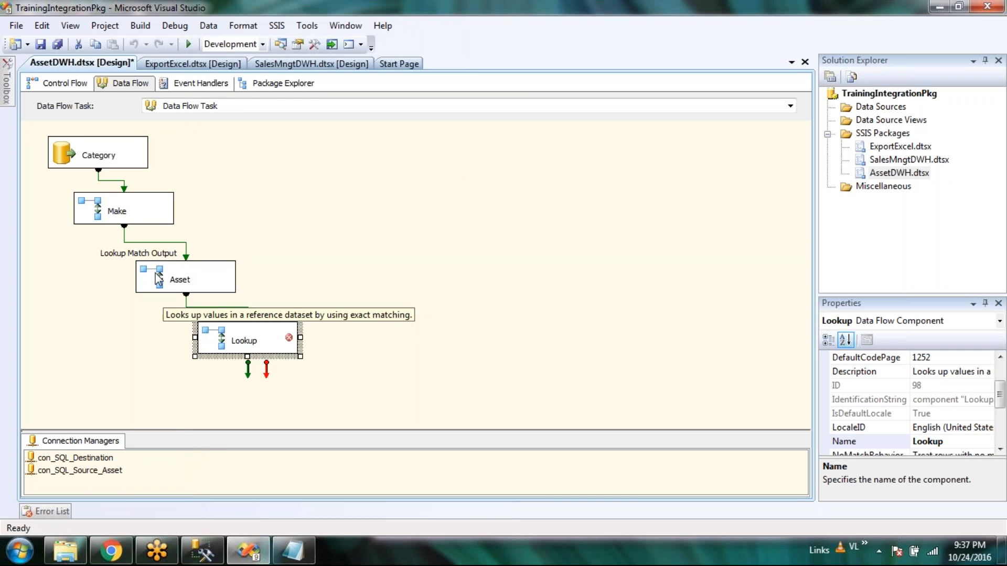
Set the Asset lookup's output aliases for CPU, HDD and RAM to CPUId, HDDId and RAMId
double_click(158, 279)
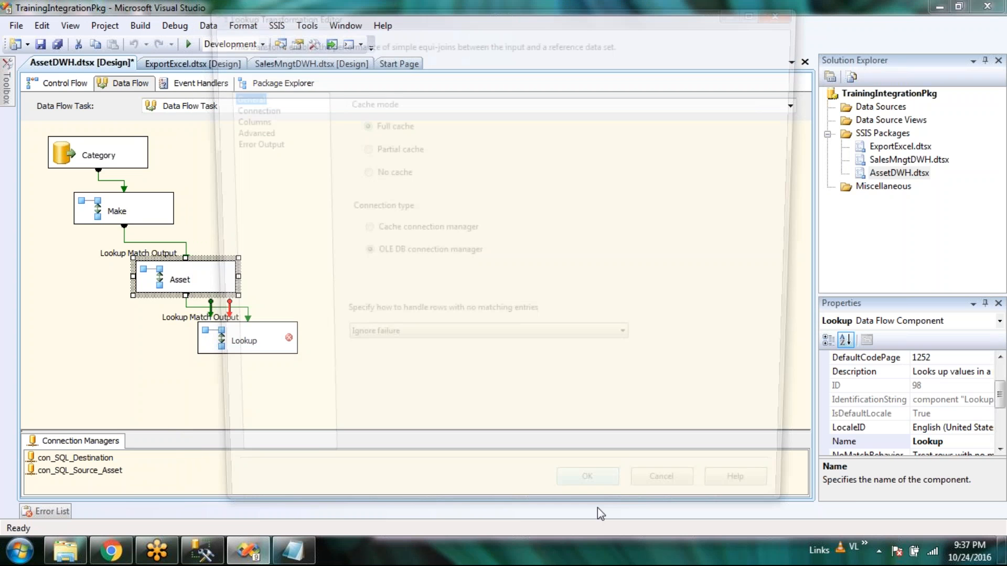
click(239, 120)
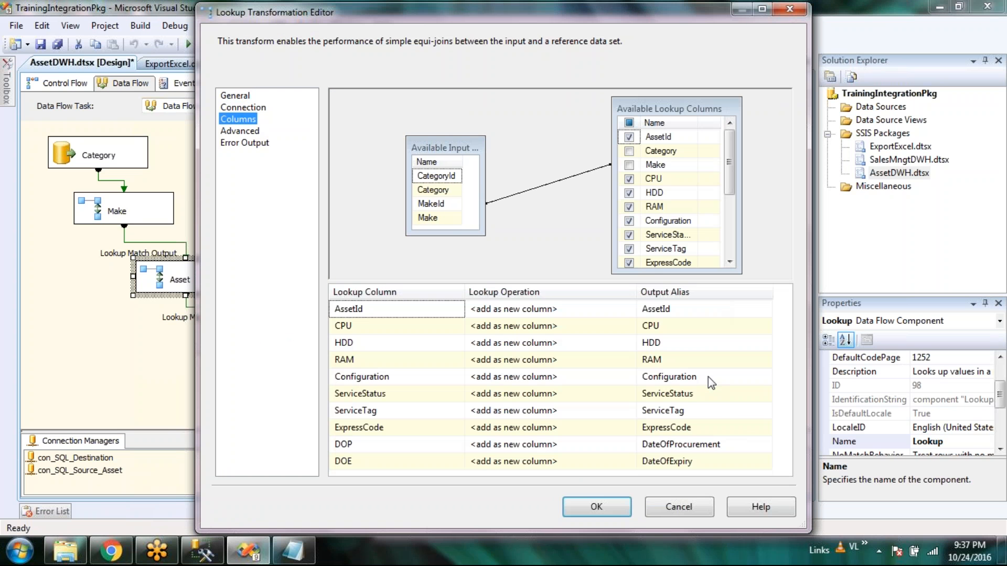
click(687, 326)
text(Id)
click(703, 346)
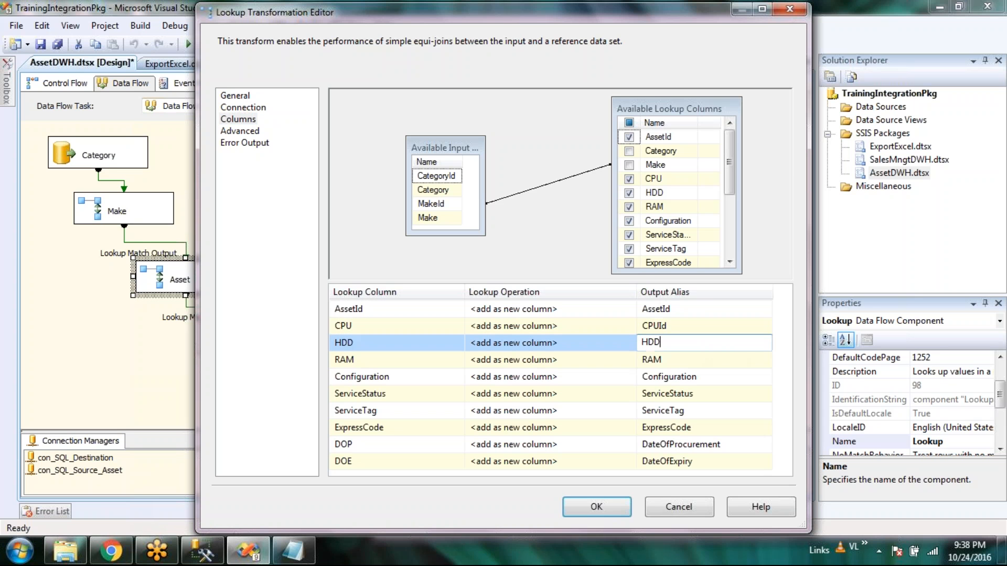
text(Id)
click(709, 361)
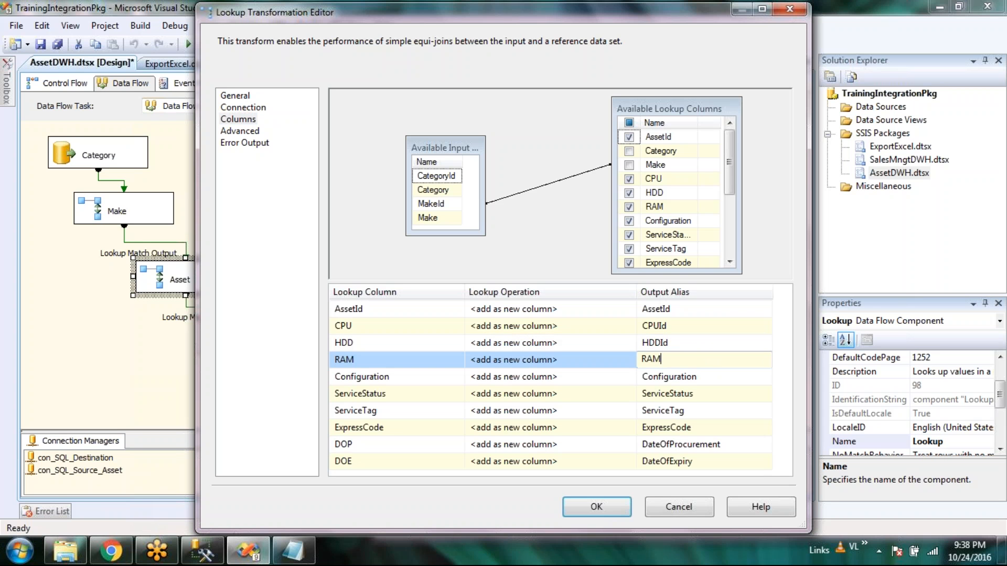
text(Id)
click(589, 510)
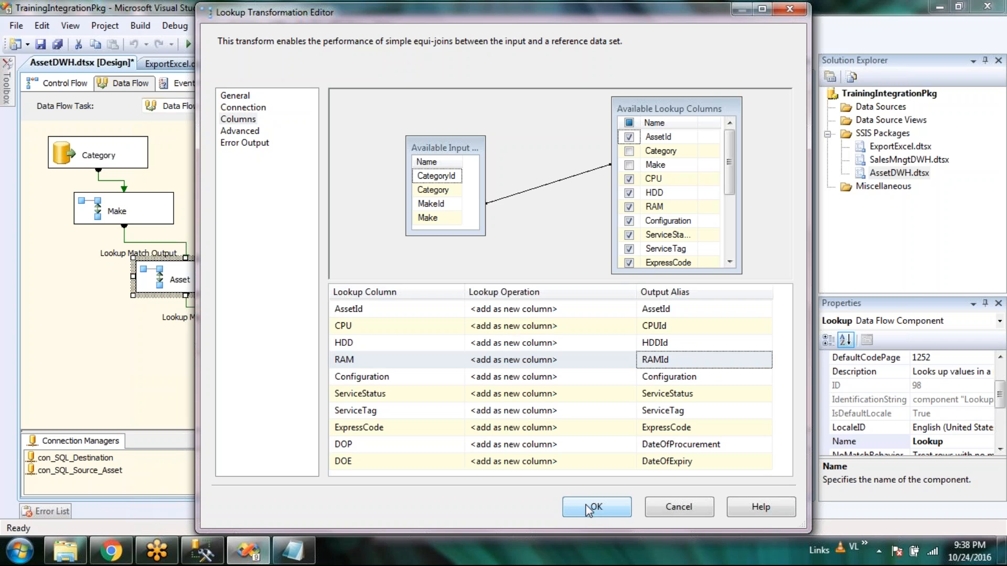
click(589, 510)
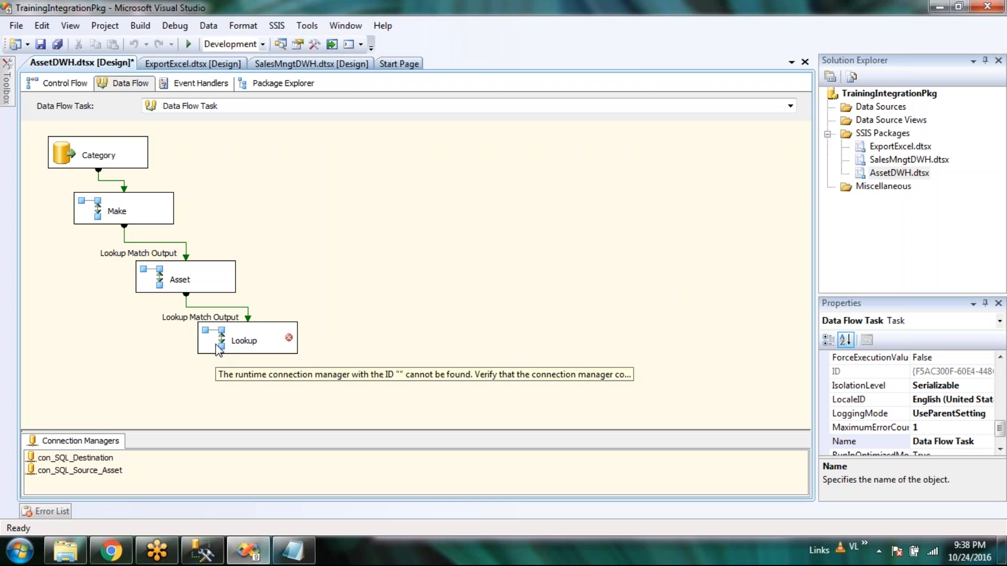
Set the unconfigured lookup's connection manager to con_SQL_Source_Asset and its reference table to [dbo].[tblRAM]
click(221, 343)
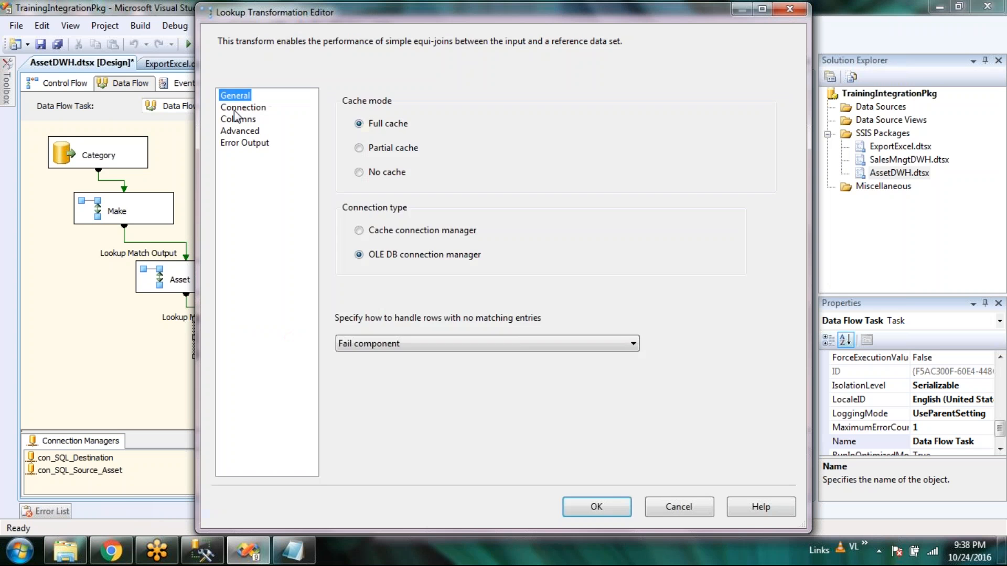
click(240, 107)
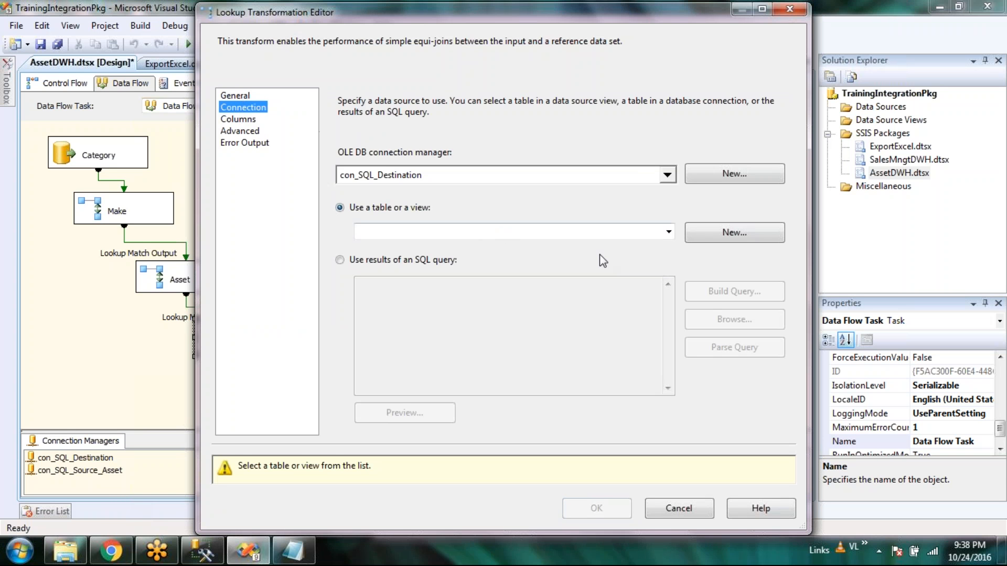
click(667, 235)
click(565, 239)
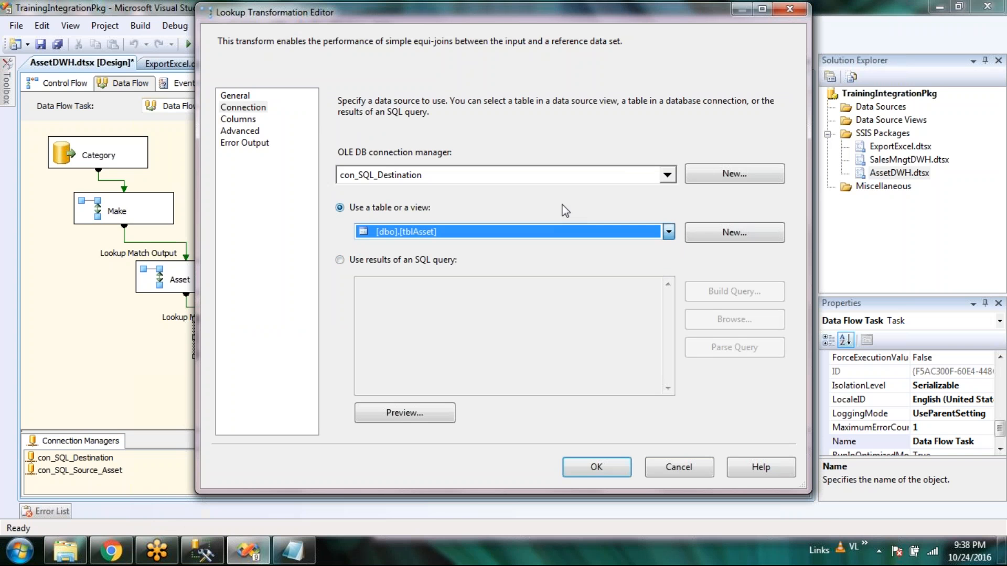
click(517, 180)
click(404, 219)
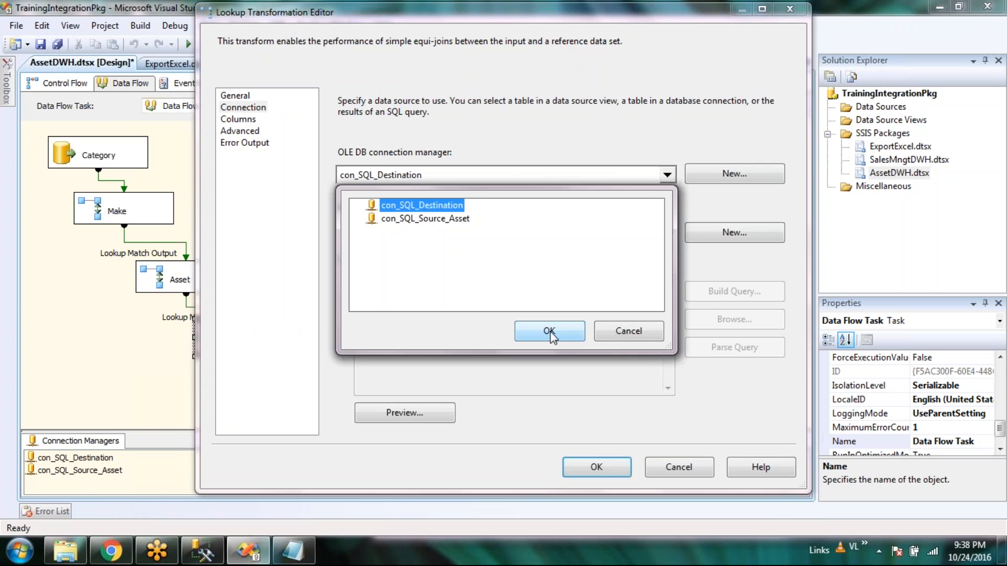
click(549, 331)
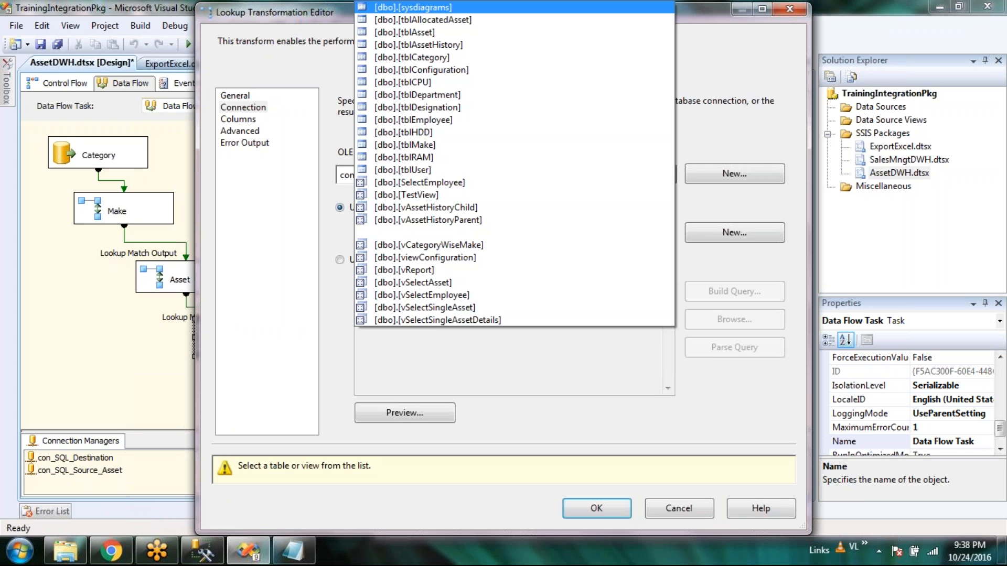
click(404, 158)
drag(282, 15, 334, 13)
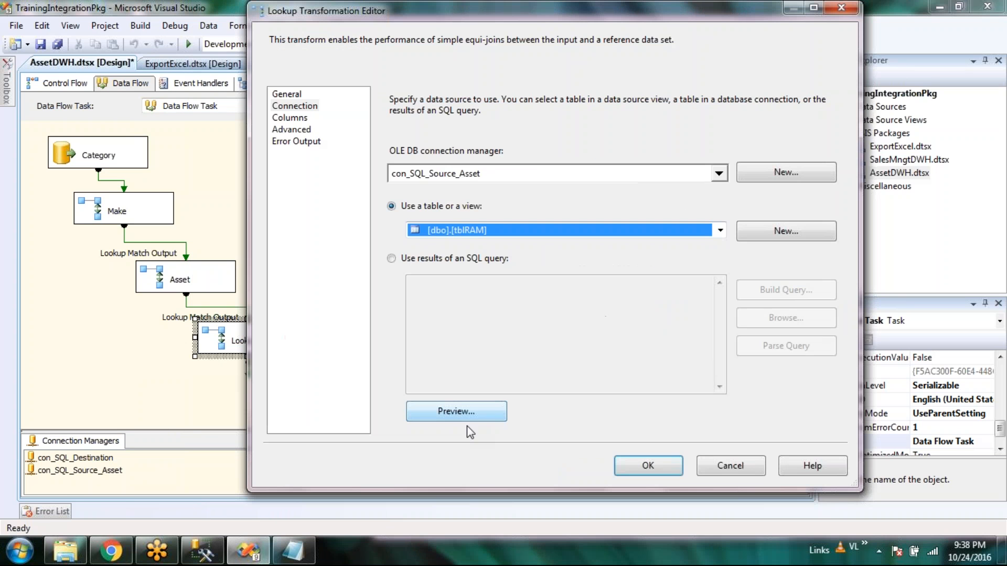
Map the RAMId input column to the RamId lookup column and add RAM as an output column
click(286, 118)
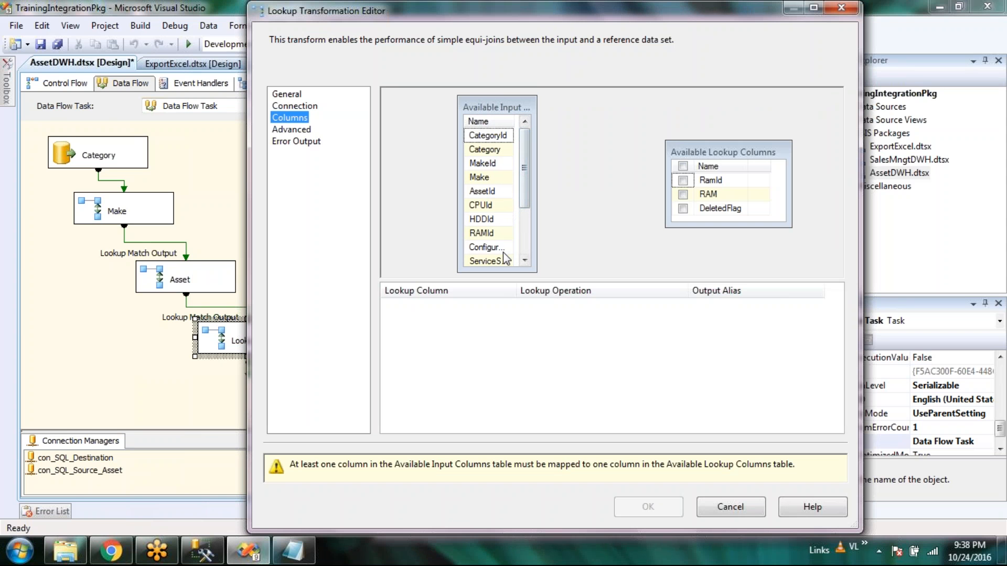
click(495, 237)
drag(492, 240, 729, 191)
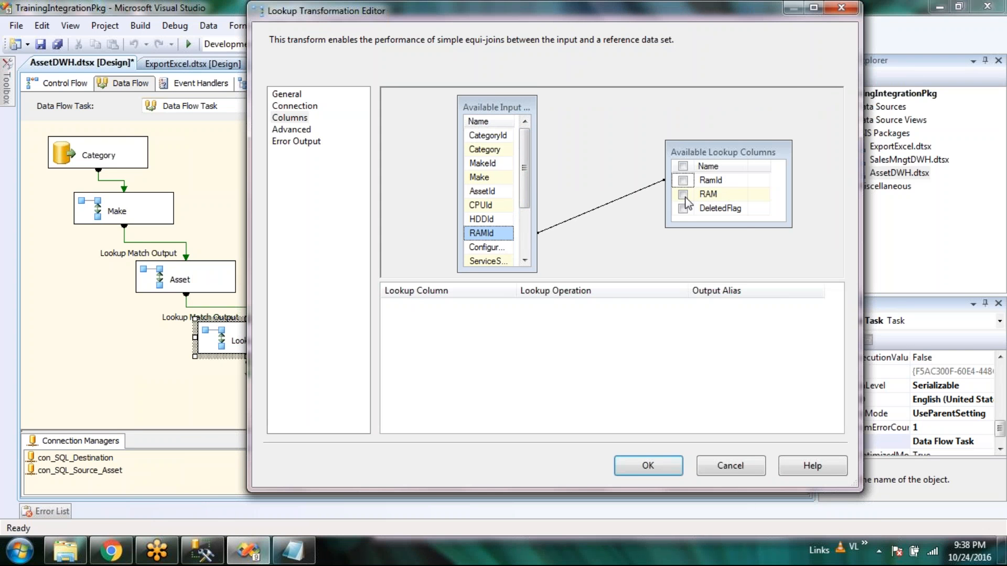
click(684, 195)
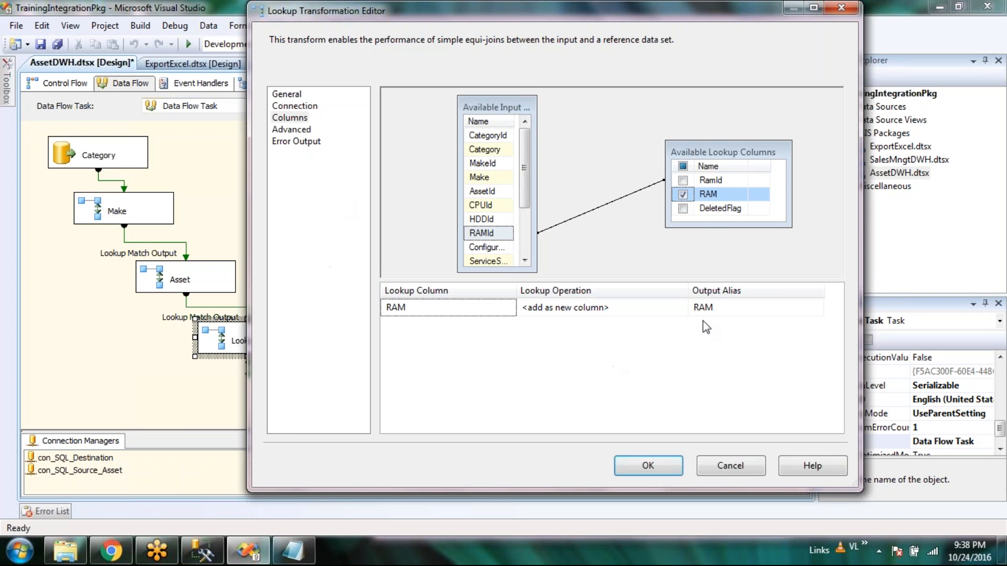
Choose Ignore failure as the value for selected error-output cells and accept the lookup's configuration
click(298, 130)
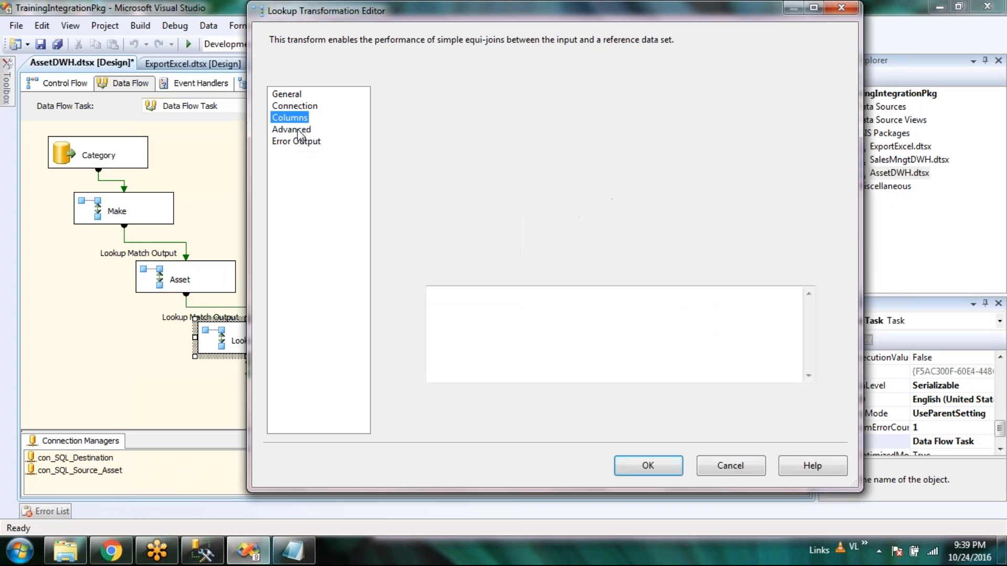
click(296, 141)
click(658, 410)
click(660, 435)
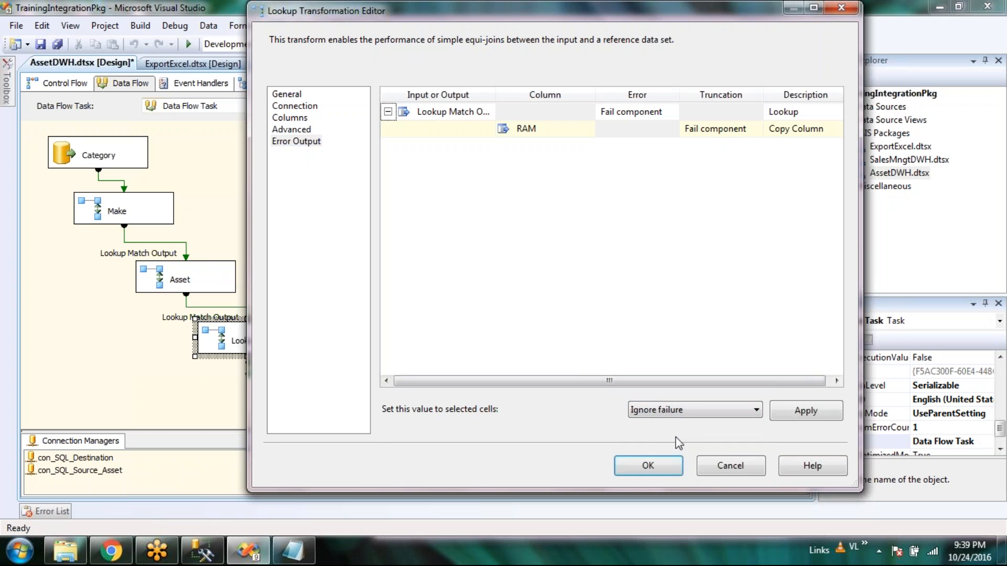
click(648, 466)
Rename the lookup below Asset as RAM
key(F2)
text(RAM)
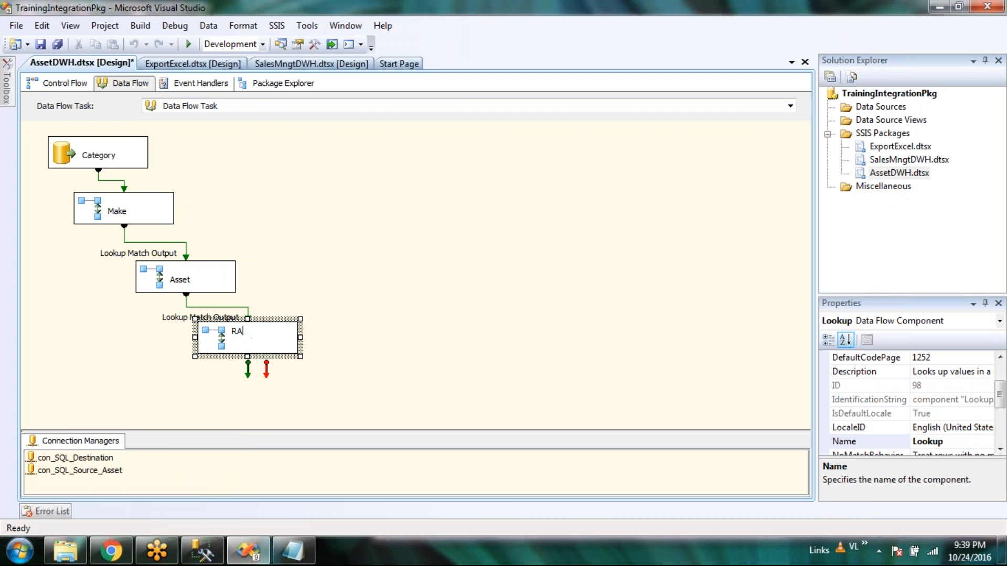
click(365, 329)
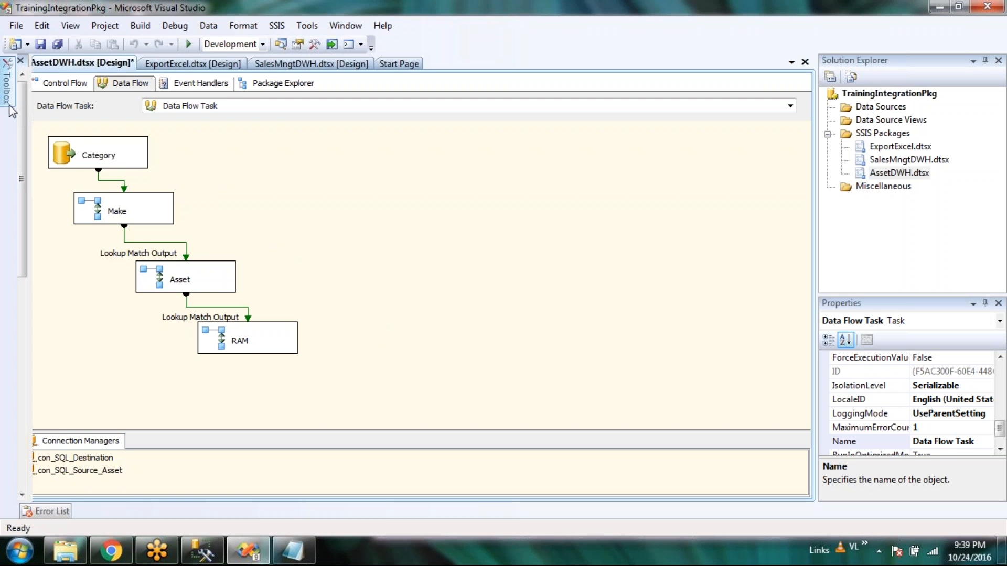
Add another Lookup transformation below RAM and name it HDD
mouse_move(12, 110)
drag(54, 397, 226, 378)
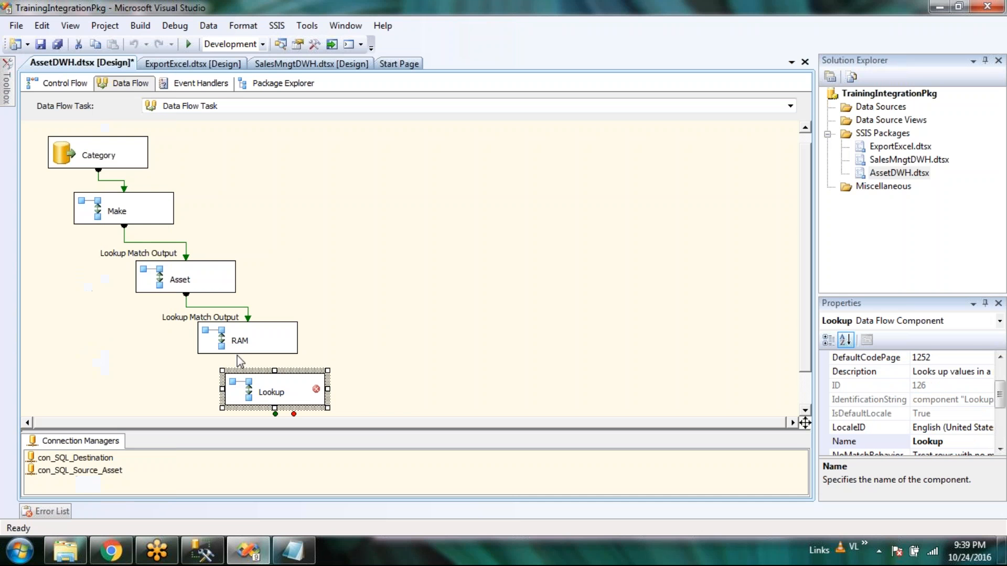
click(272, 392)
text(HDD)
click(256, 340)
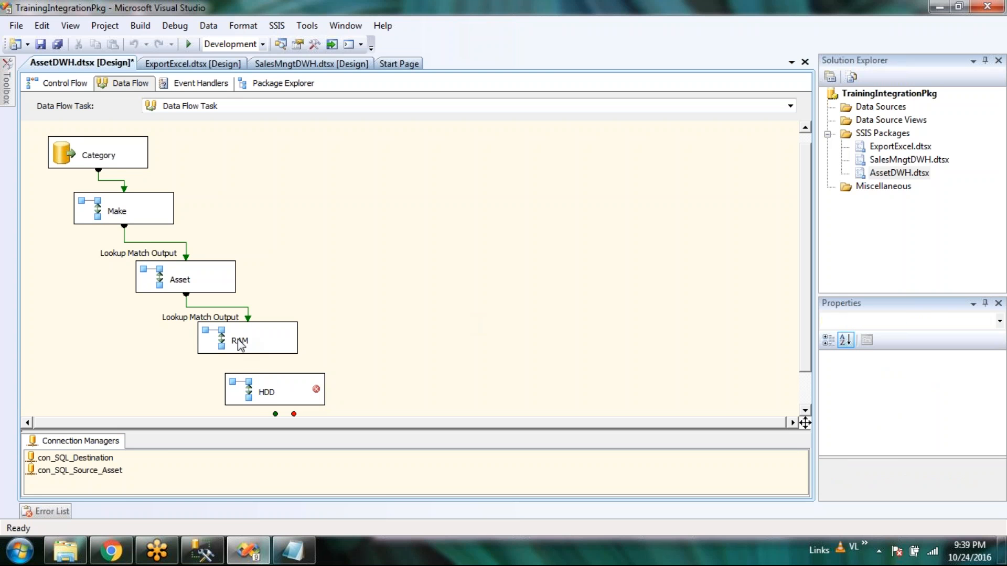
Connect the RAM lookup's Lookup Match Output to the Lookup Input of HDD
click(239, 341)
drag(248, 370, 267, 315)
click(356, 270)
click(362, 286)
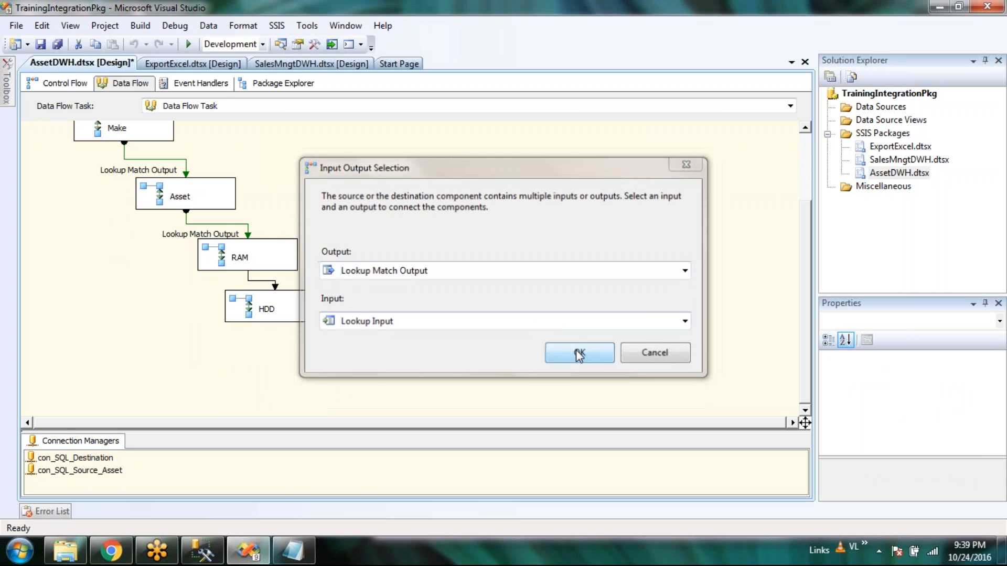
click(580, 354)
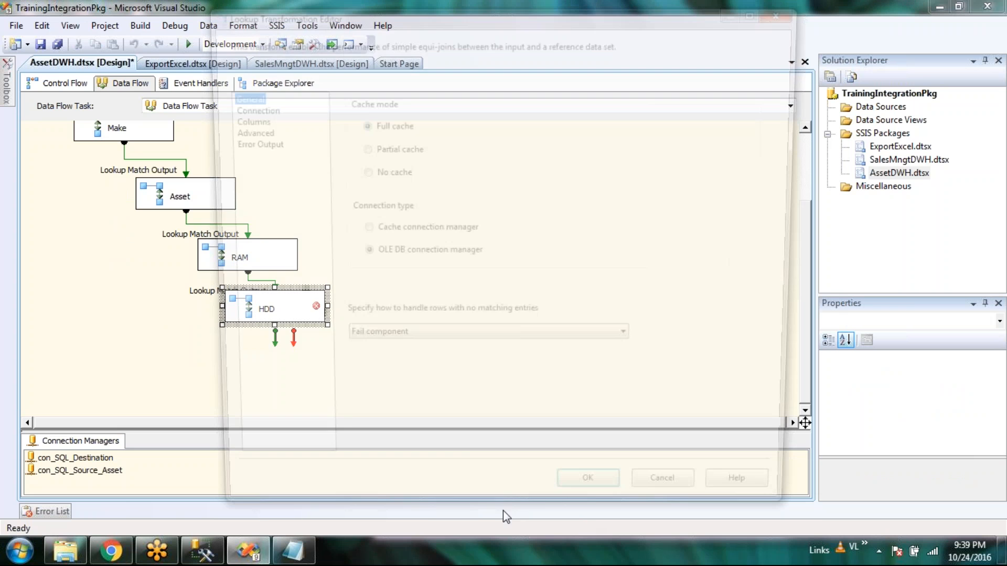
Set the HDD lookup to Ignore failure for rows with no matching entries
click(401, 344)
click(400, 359)
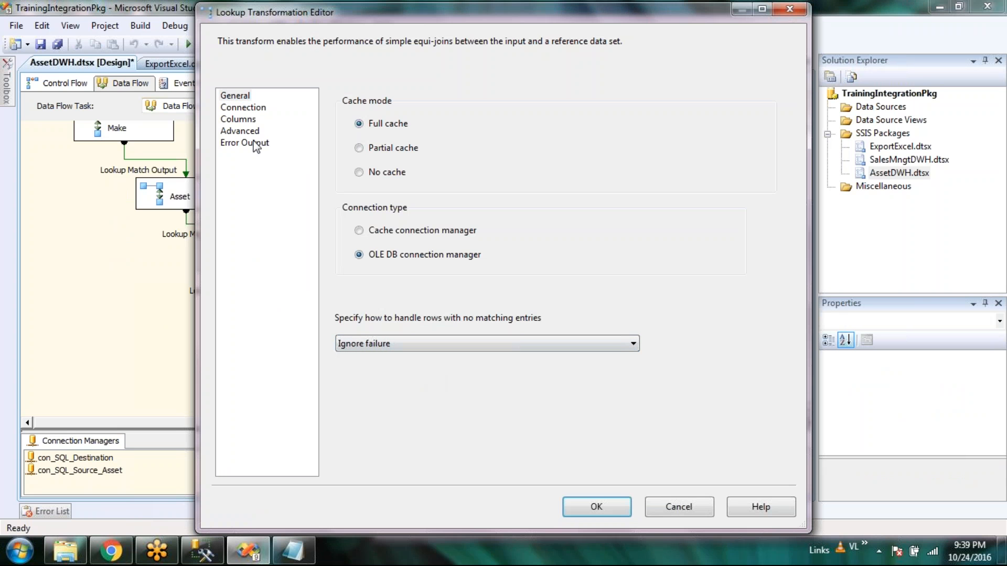
Set the HDD lookup's connection manager to con_SQL_Source_Asset and its table to [dbo].[tblHDD], and preview the table's rows
click(244, 107)
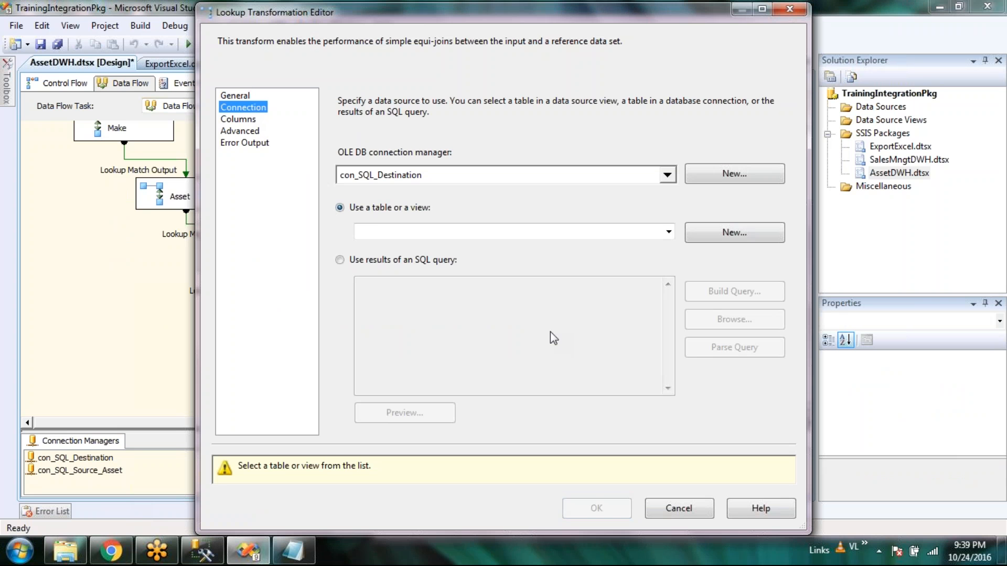
double_click(440, 223)
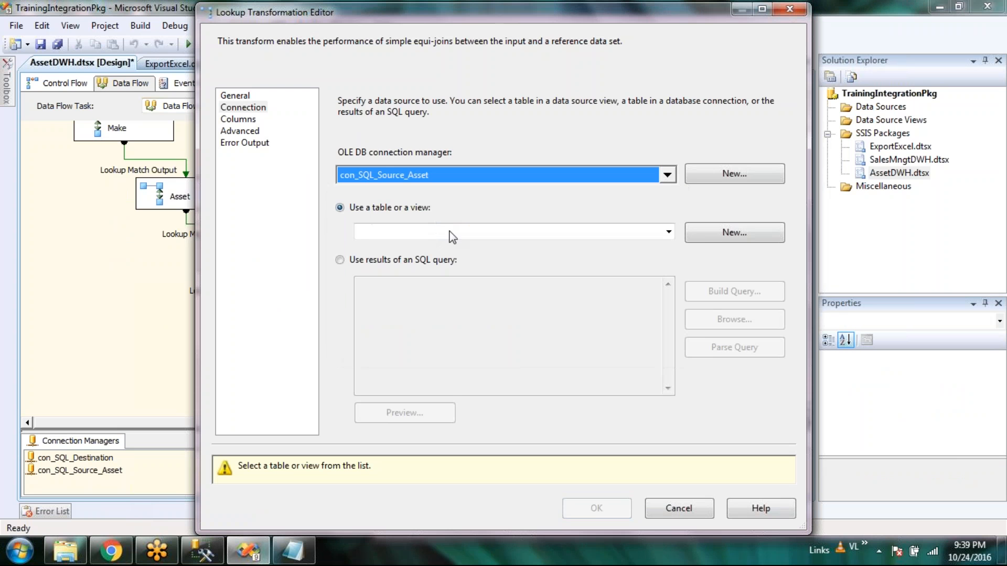
click(452, 235)
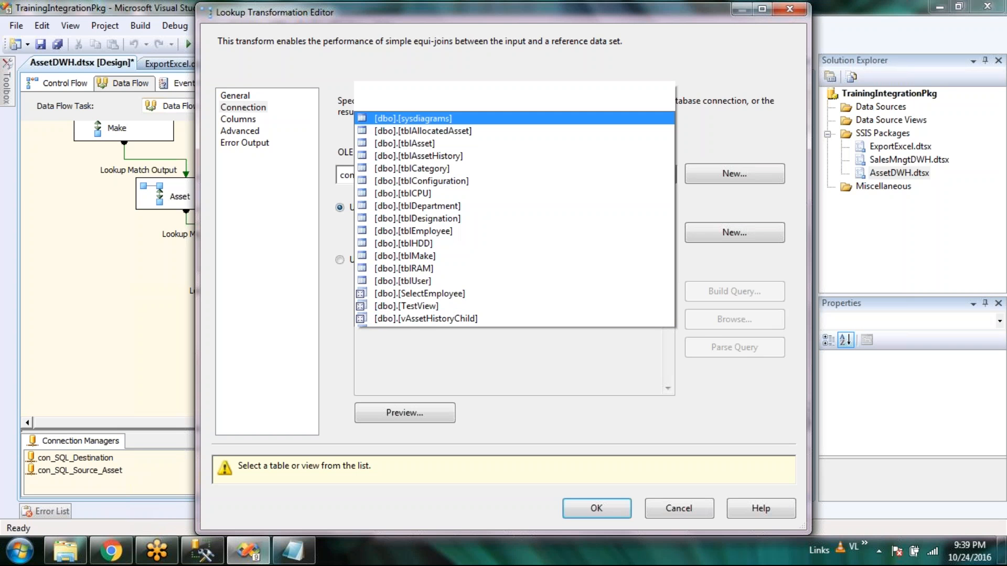
click(446, 139)
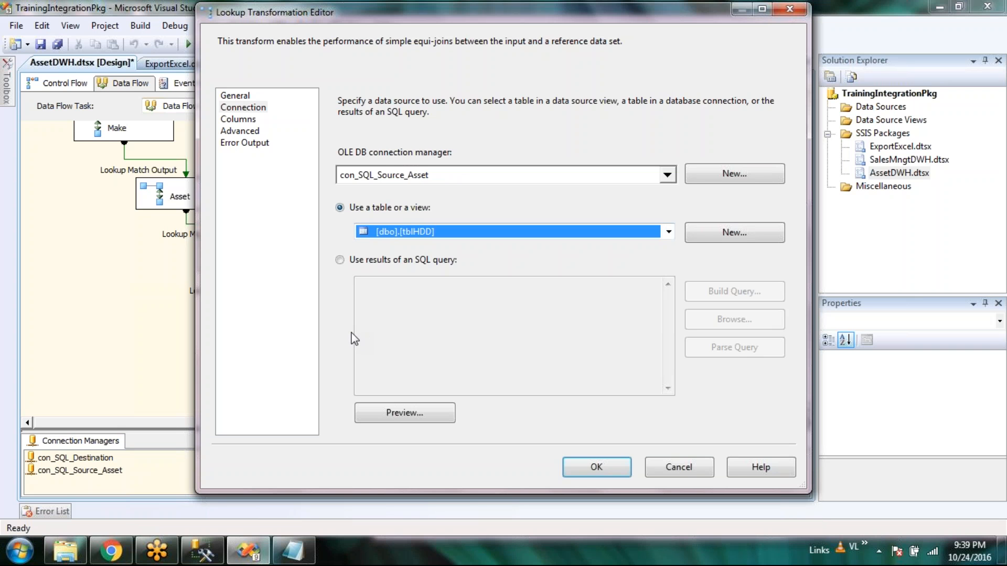
click(396, 412)
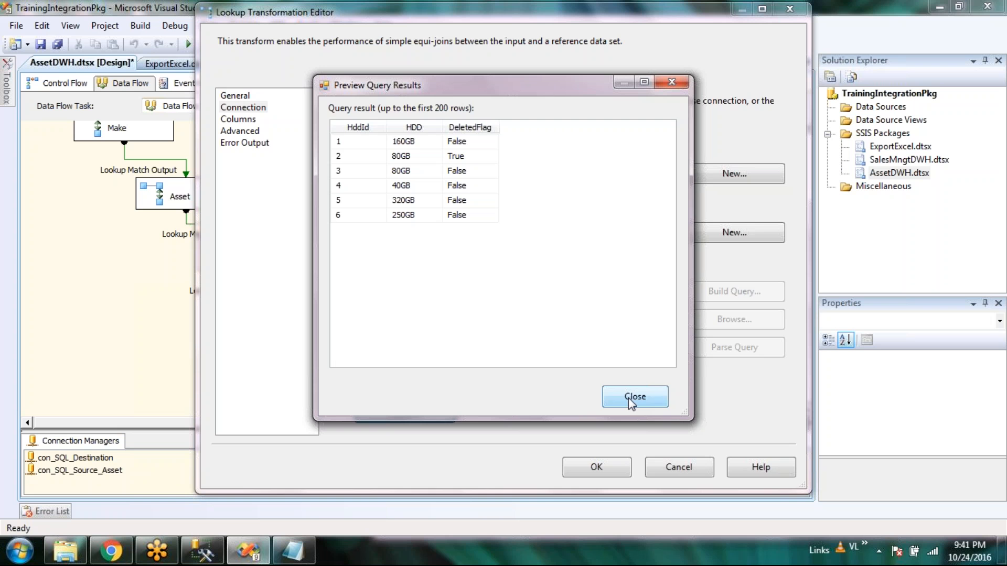
click(628, 398)
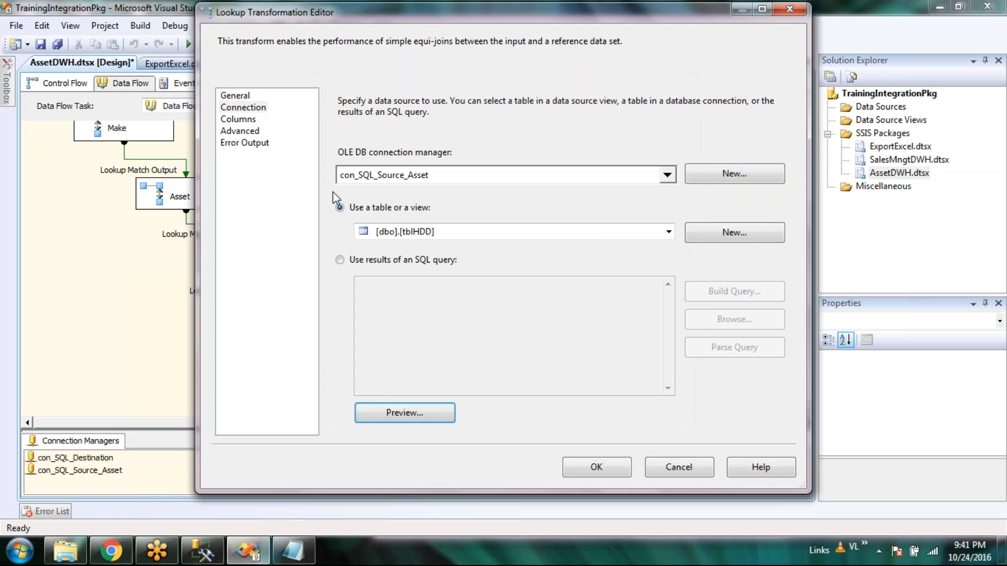
Map the HDDId input column to the HddId lookup column and add HDD as an output column
click(237, 122)
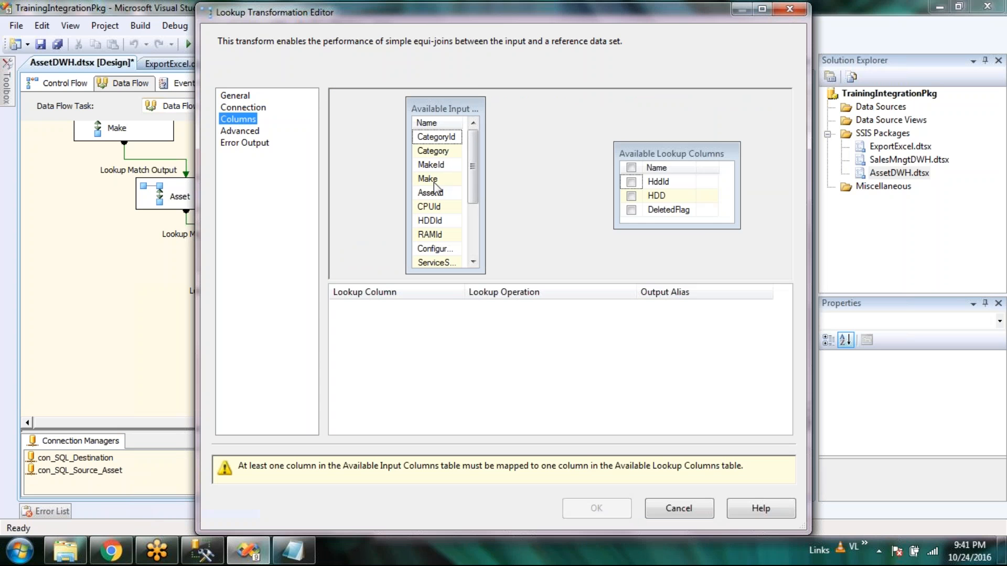
drag(437, 225, 669, 186)
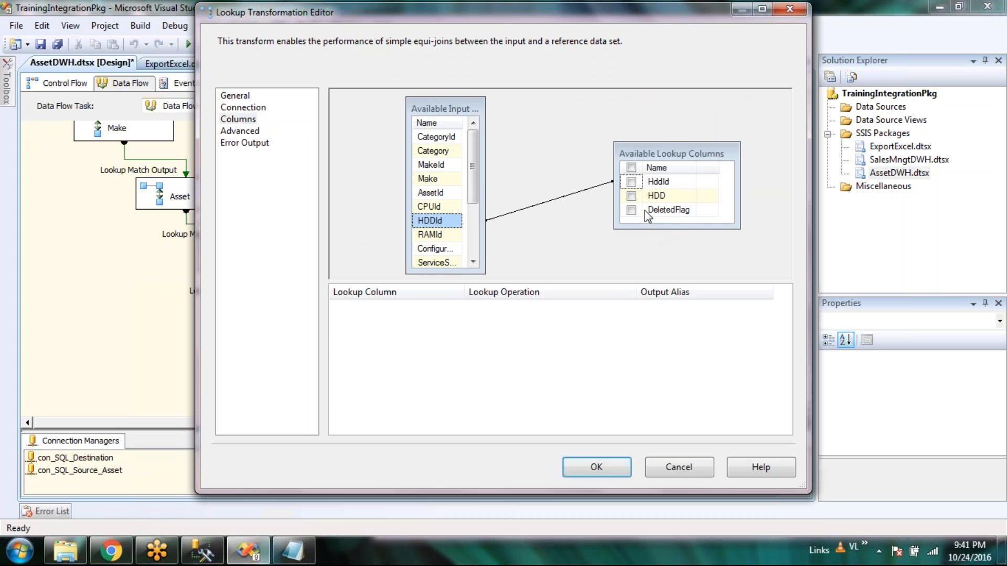
click(630, 196)
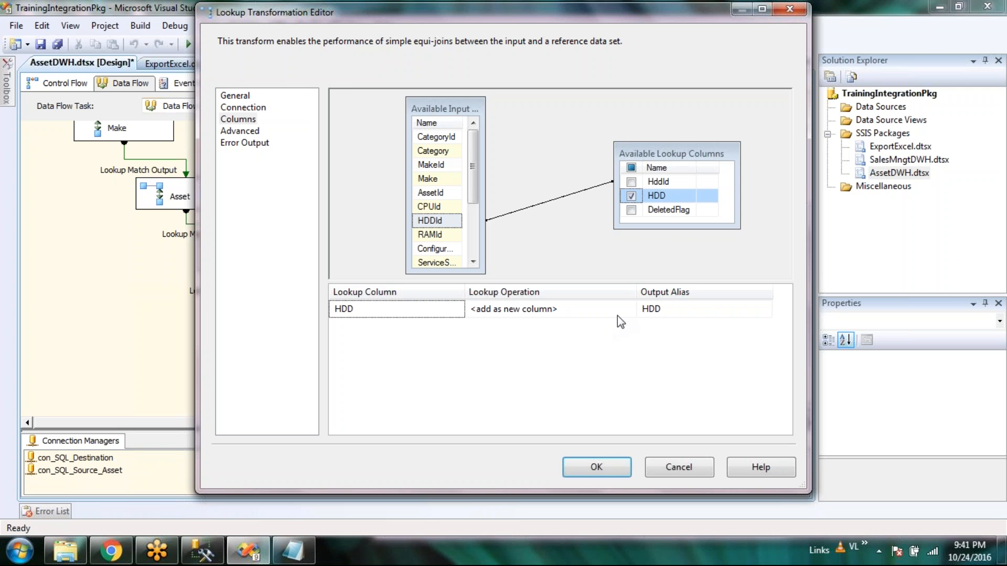
Choose Ignore failure as the value for selected cells in the HDD lookup's error output and accept the lookup's settings
click(245, 142)
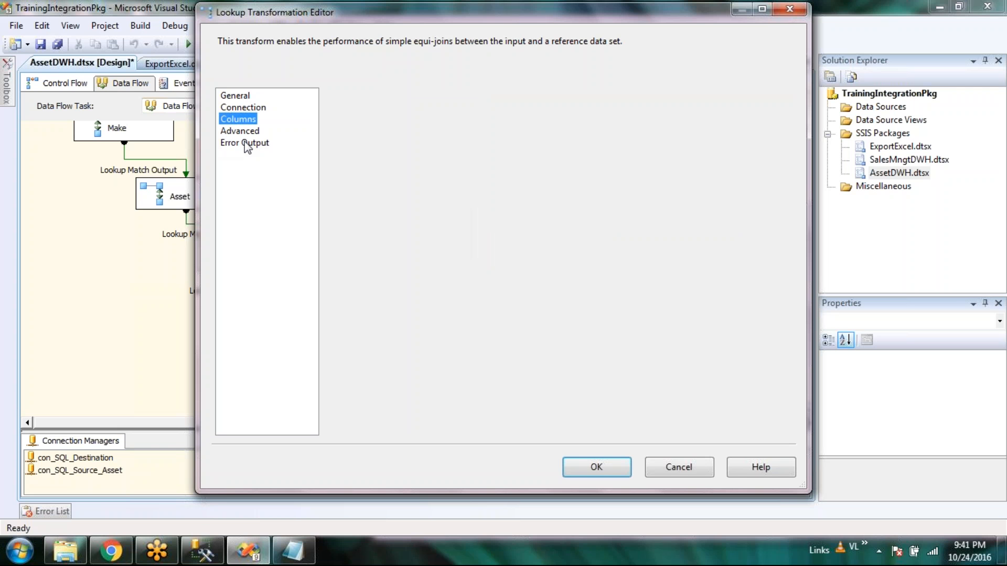
click(658, 413)
click(637, 425)
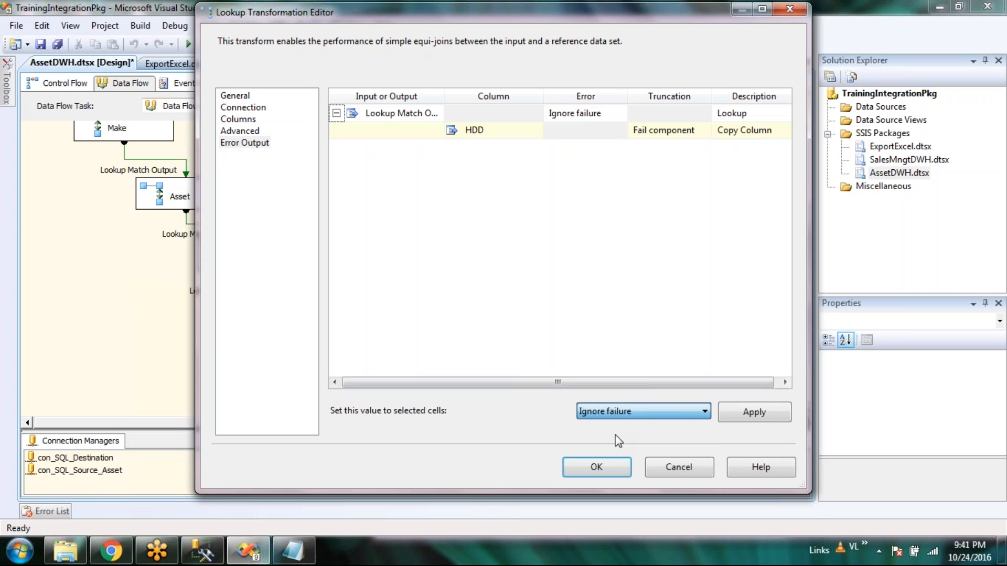
click(602, 470)
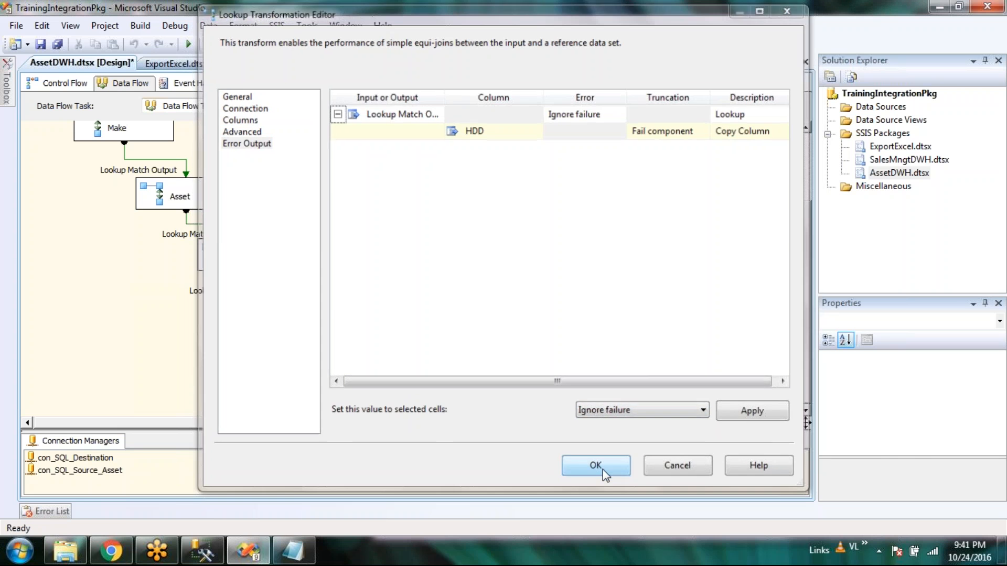
mouse_move(239, 556)
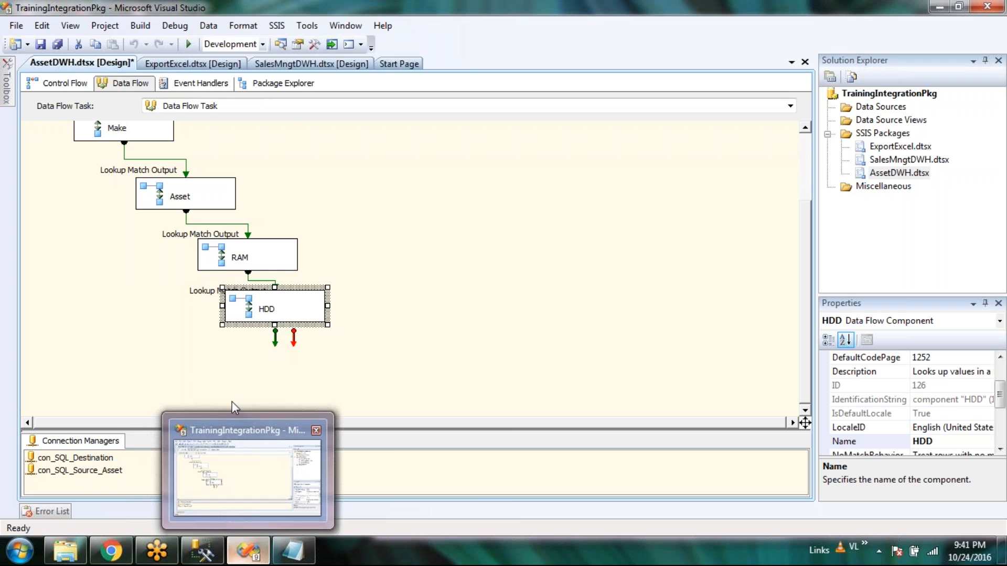
click(209, 559)
mouse_move(240, 557)
click(236, 461)
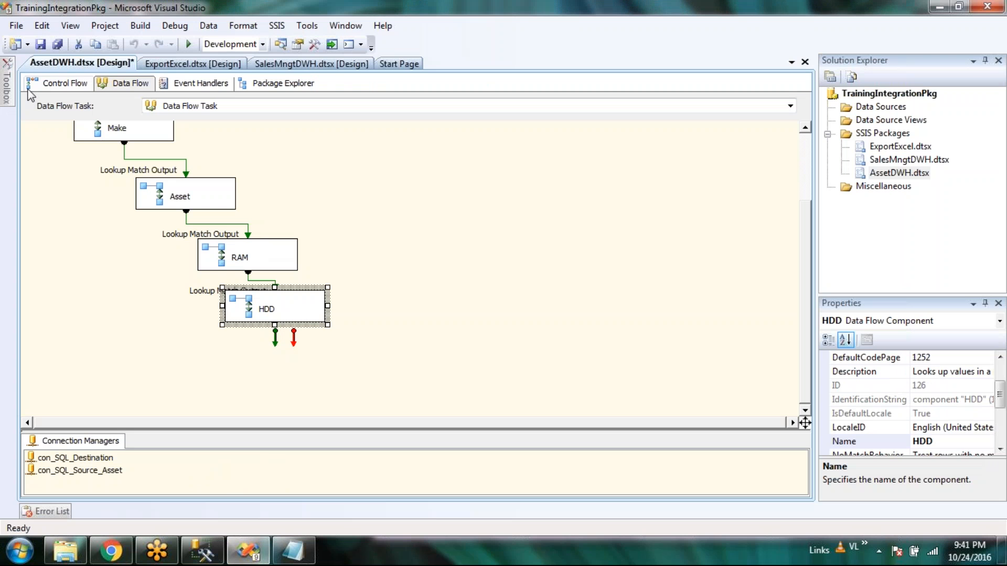
Add a Lookup transformation below HDD and connect HDD's Lookup Match Output to its input
mouse_move(8, 94)
drag(54, 397, 242, 366)
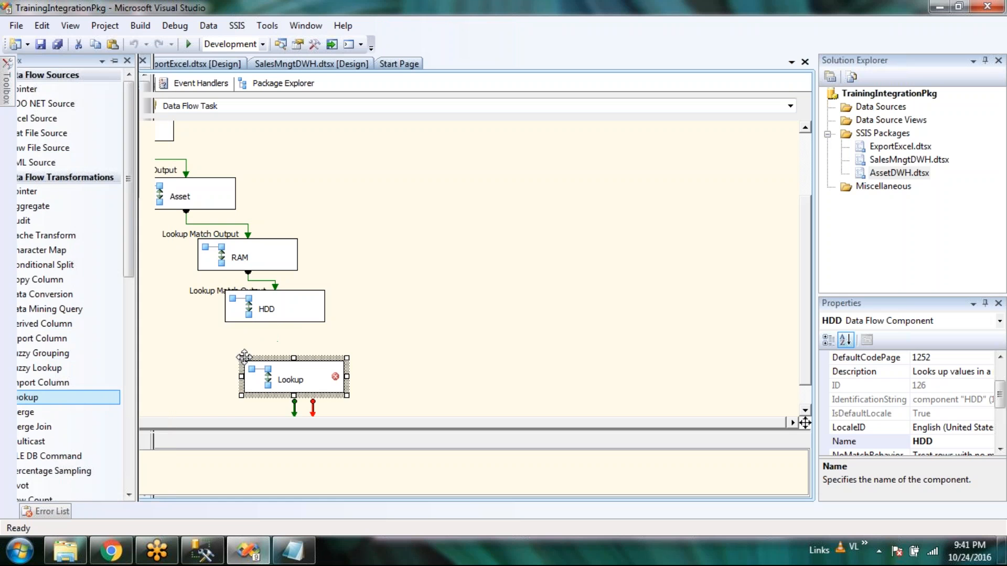
click(267, 309)
drag(275, 337, 291, 379)
click(579, 353)
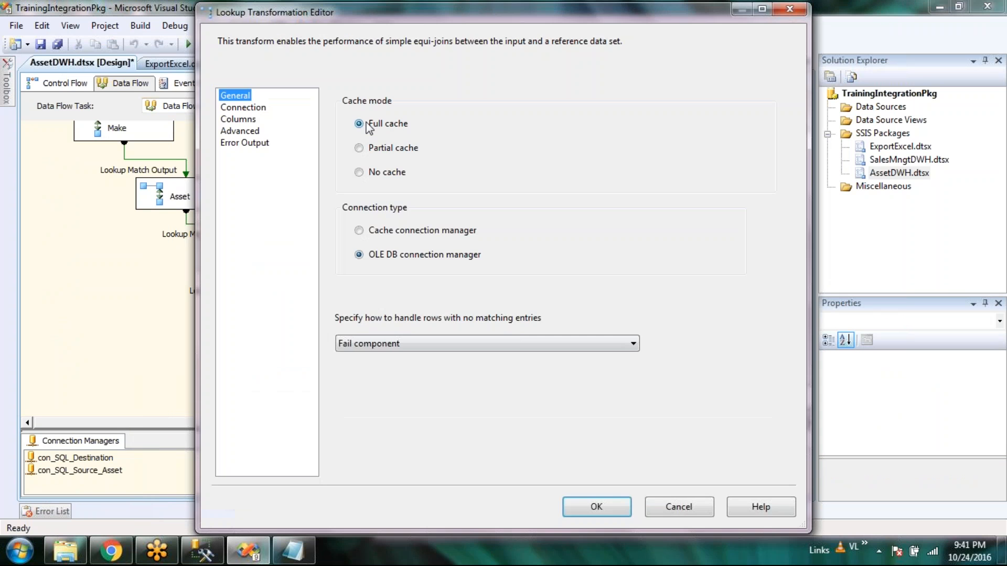
Set the new lookup to Ignore failure for rows with no matching entries, using con_SQL_Source_Asset and the table [dbo].[tblCPU]
click(382, 344)
click(387, 359)
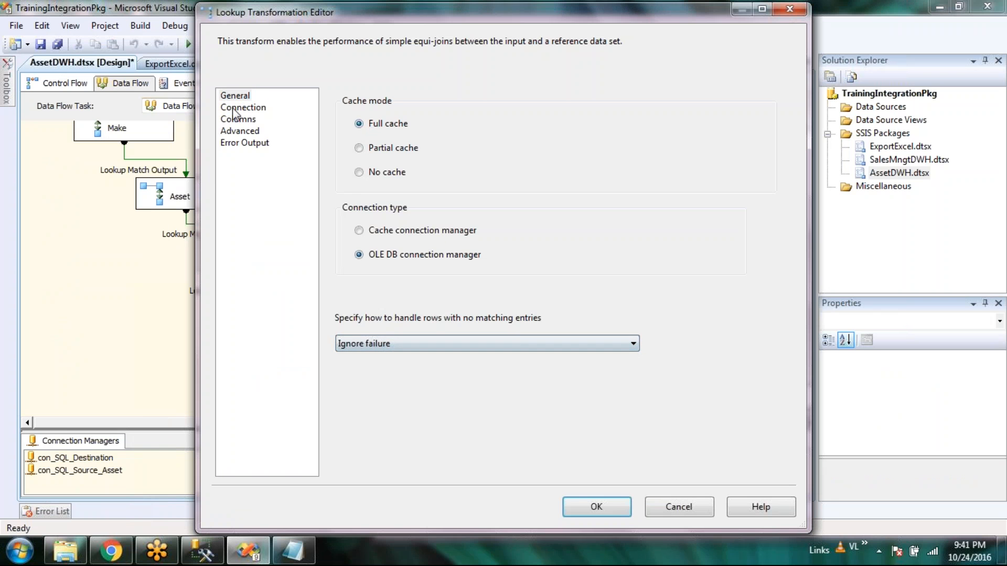
click(234, 109)
click(418, 180)
double_click(449, 220)
click(449, 231)
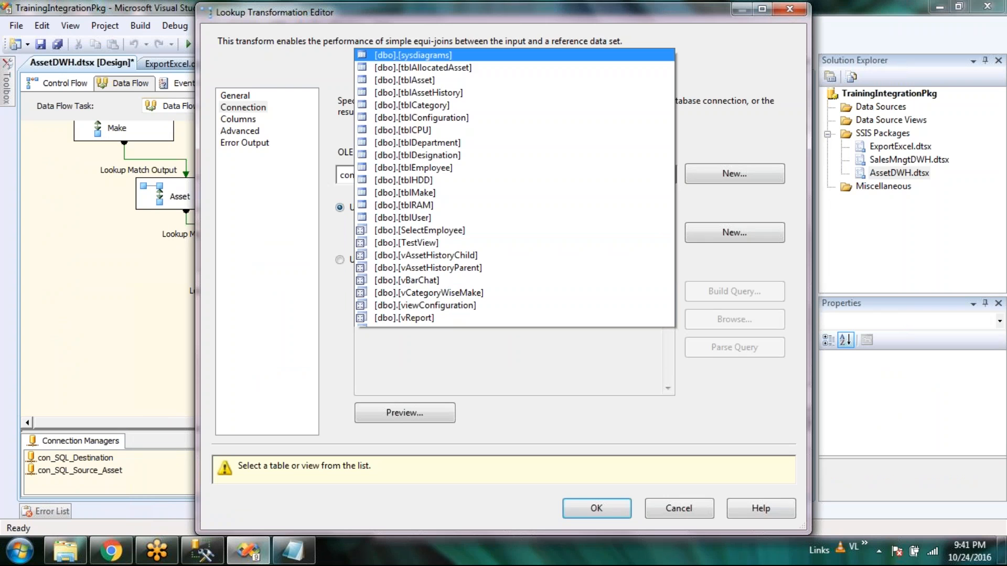
click(403, 130)
Map the CPUId input column to the CpuId lookup column, add CPU as an output column, and accept the lookup's settings
click(248, 123)
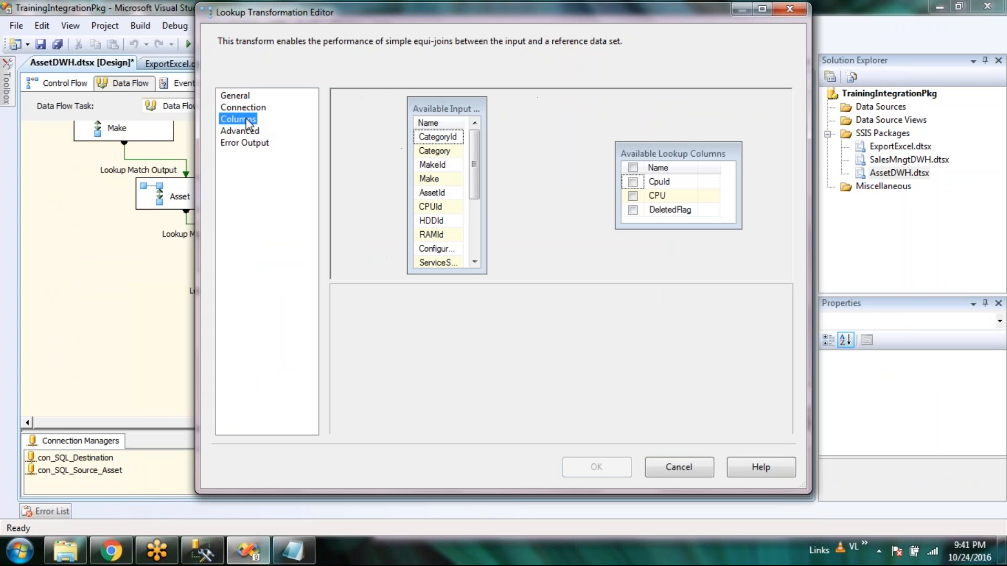
drag(432, 206, 657, 182)
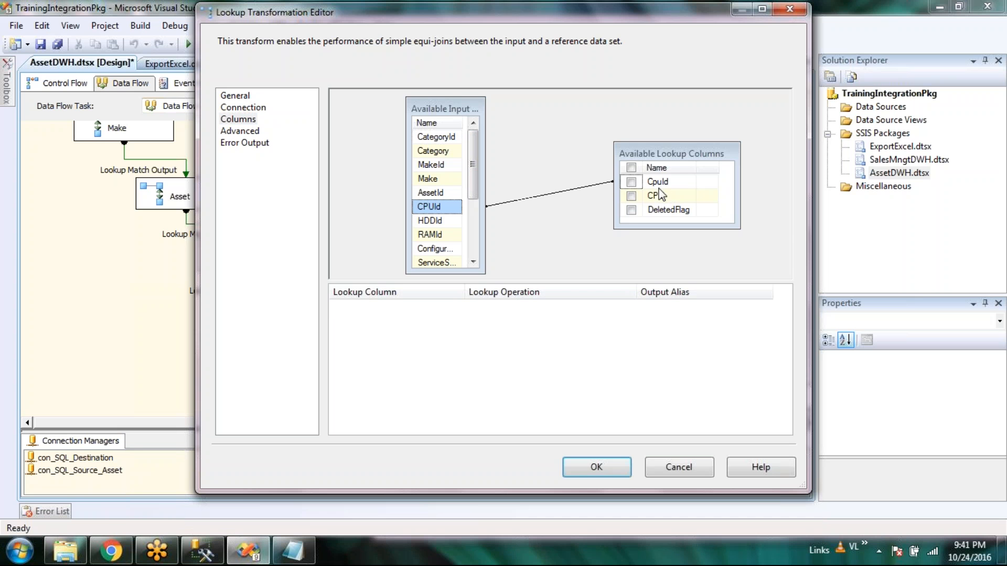
click(631, 195)
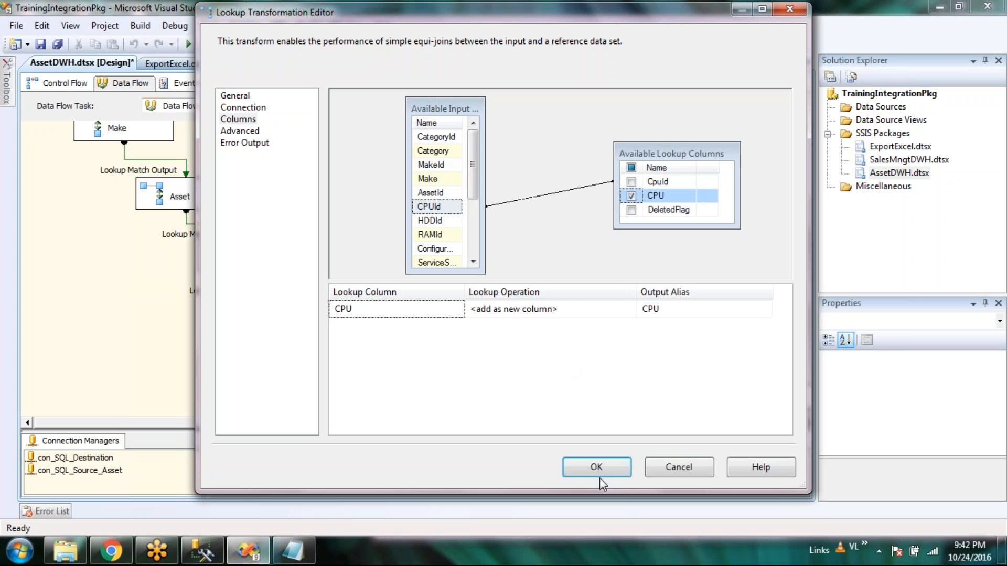
click(598, 464)
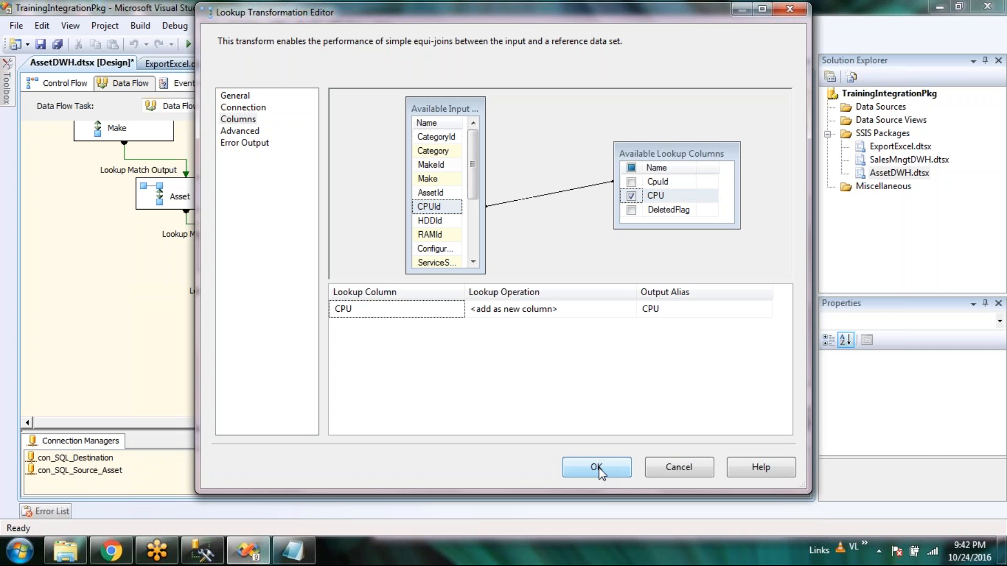
Rearrange the data flow compactly: Make under Category, Asset beside Make, RAM under Make, HDD beside RAM, and the new Lookup under RAM
mouse_move(803, 253)
mouse_down()
mouse_move(802, 341)
mouse_move(800, 262)
mouse_up()
drag(135, 221, 98, 226)
drag(181, 293, 235, 227)
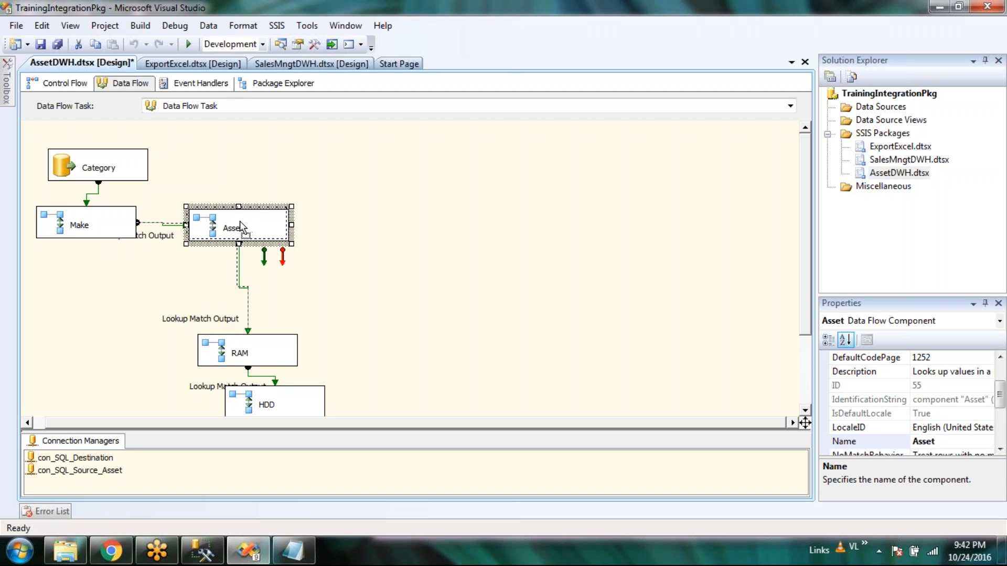
drag(242, 353, 74, 274)
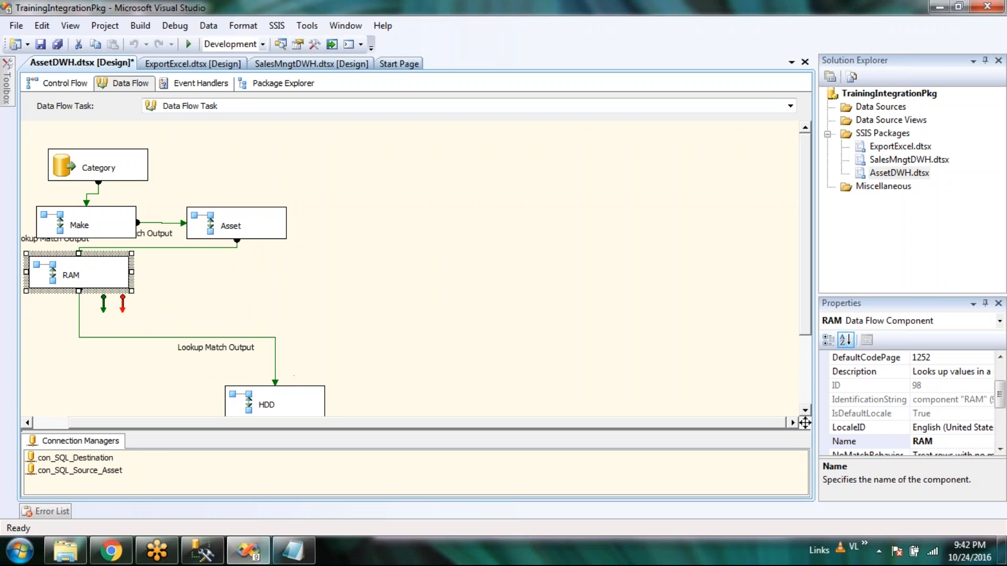
drag(257, 392, 225, 262)
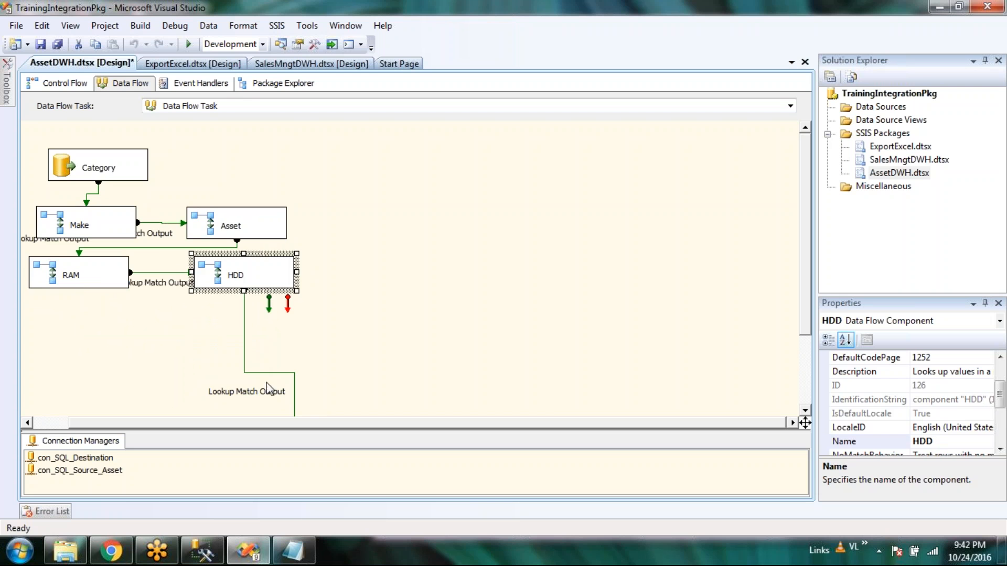
click(419, 318)
scroll(418, 330, down, 3)
drag(282, 373, 78, 225)
scroll(418, 285, up, 3)
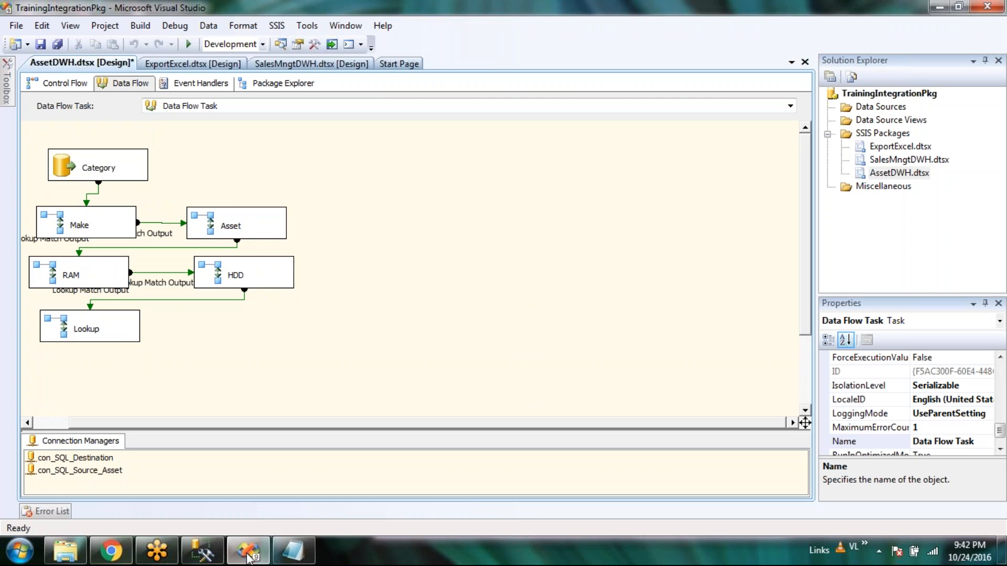
click(210, 557)
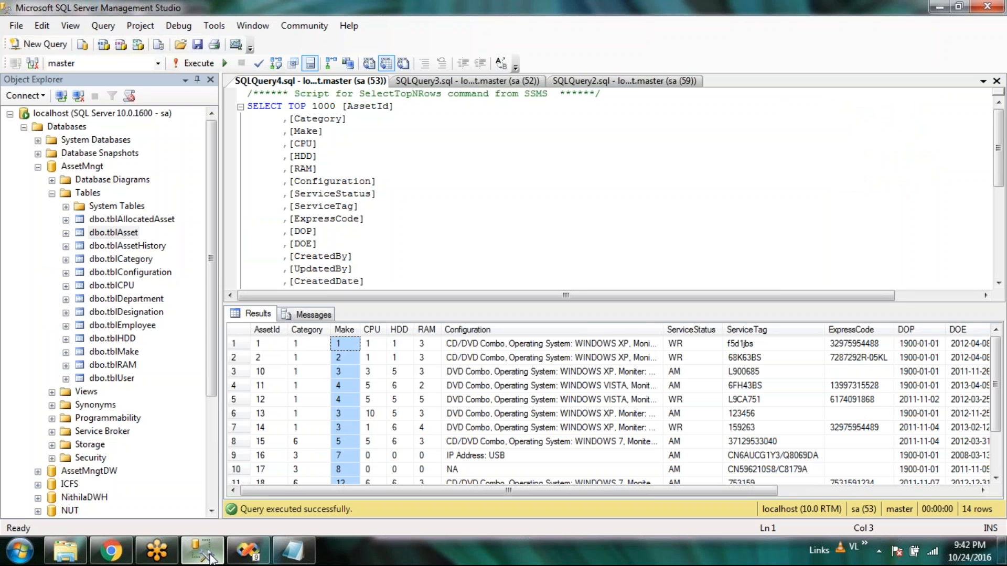
click(210, 557)
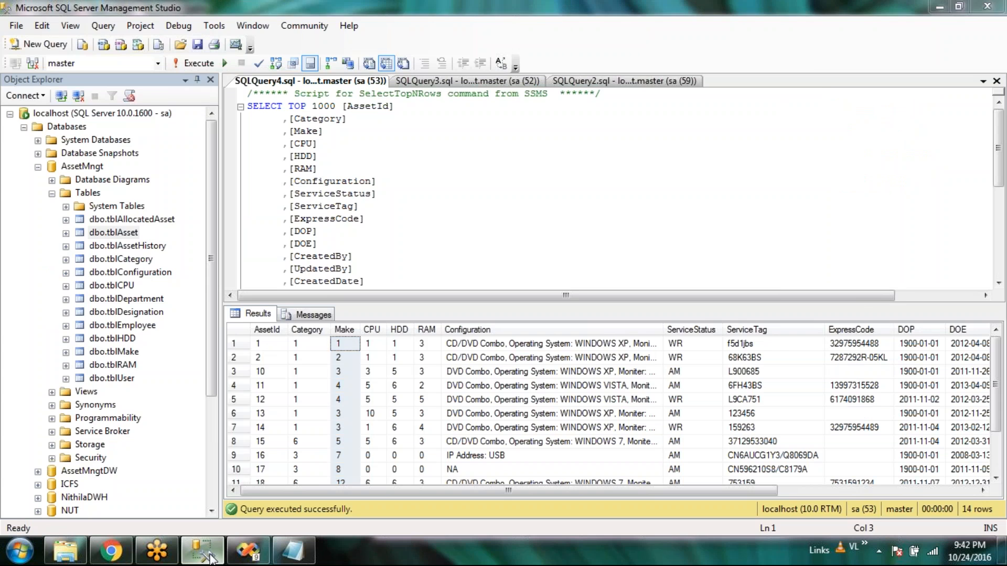
right_click(469, 313)
click(360, 298)
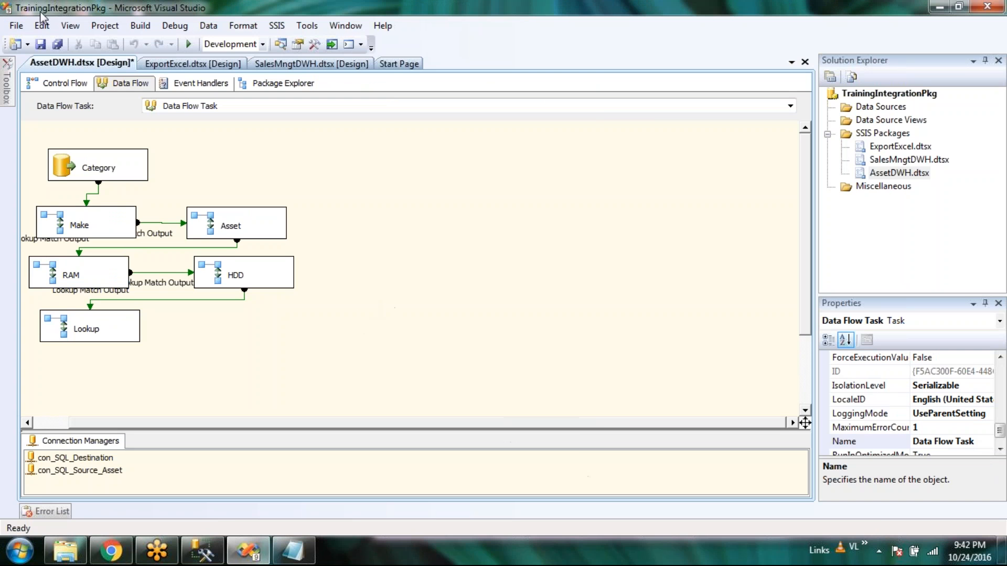
Save the package and rename the new lookup below RAM to CPU
click(57, 44)
click(92, 331)
click(93, 330)
text(CPU)
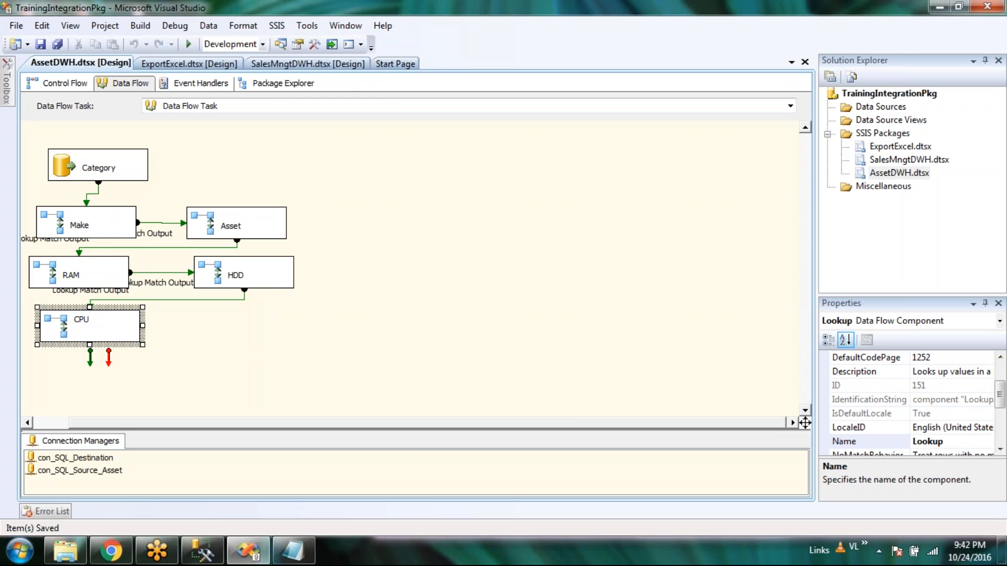
click(216, 348)
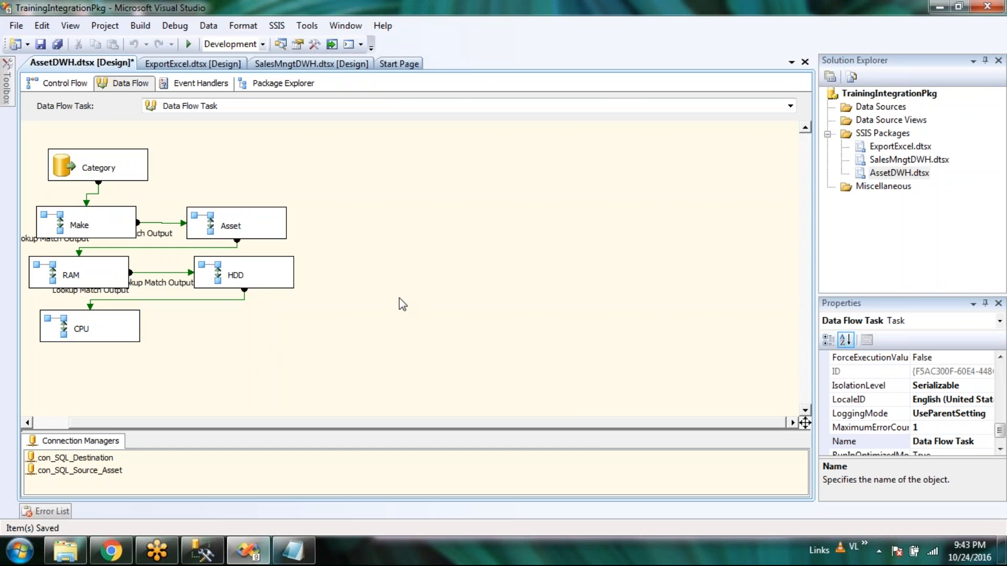
right_click(502, 248)
click(427, 211)
right_click(429, 215)
click(394, 194)
mouse_move(8, 97)
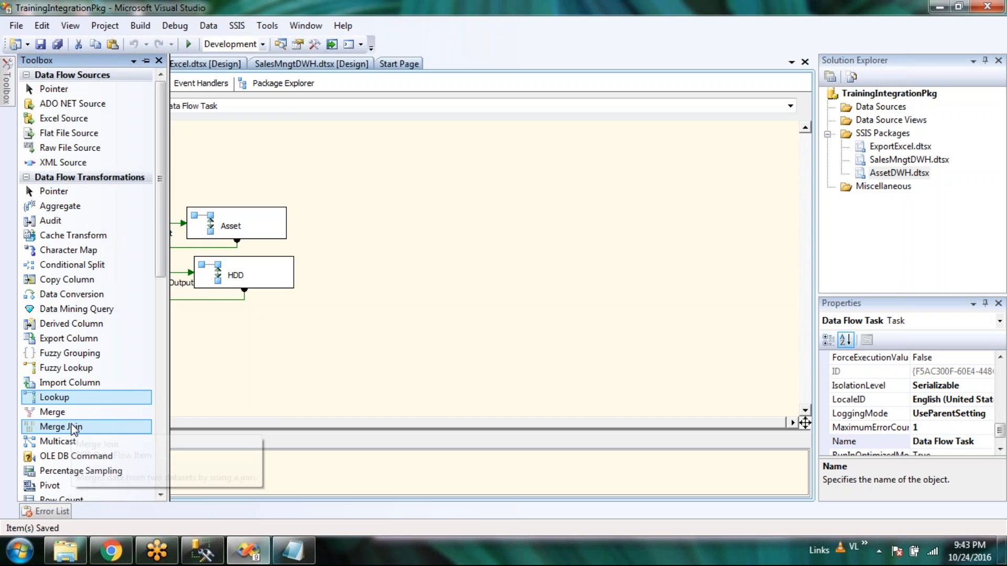
Add a Merge Join transformation below the HDD lookup and a Sort transformation to the data flow
drag(74, 429, 210, 371)
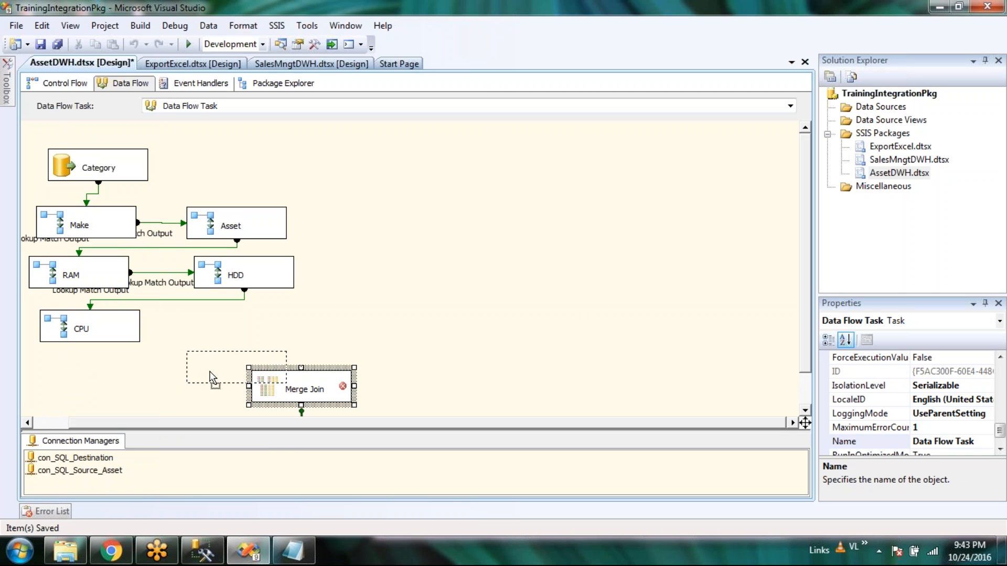
drag(210, 371, 209, 372)
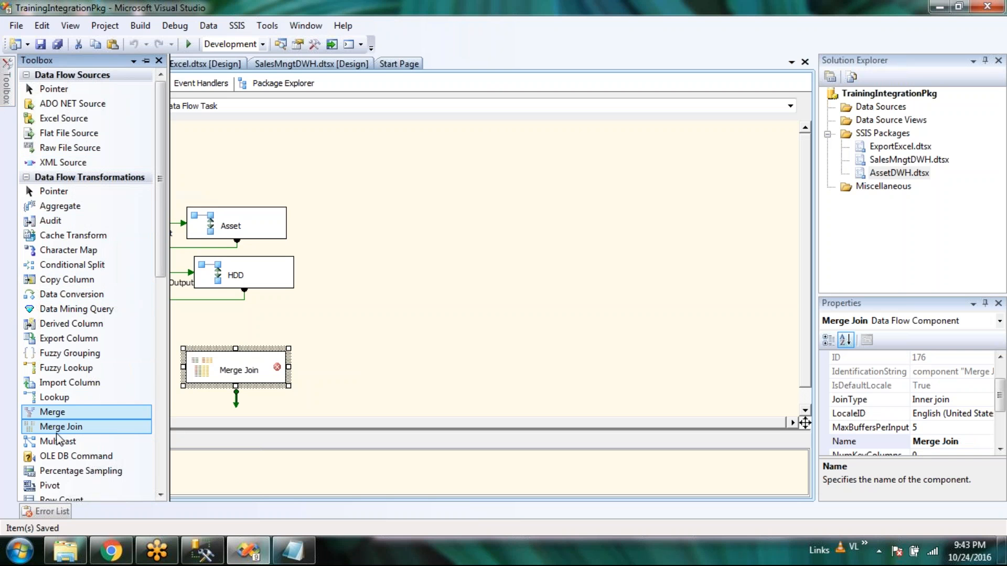
scroll(56, 475, down, 2)
drag(52, 472, 416, 338)
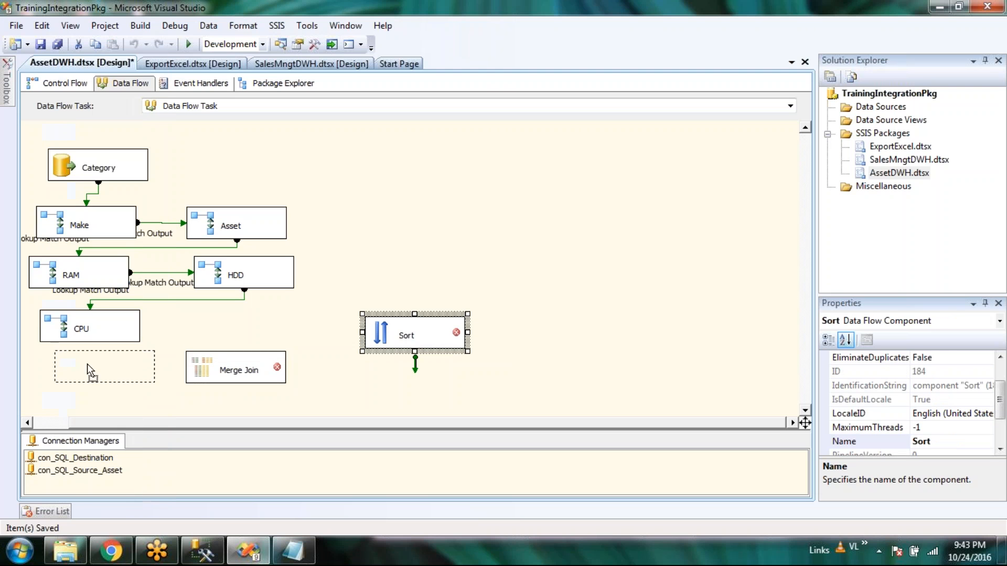
Place the Sort transformation beside the CPU lookup and feed it from CPU's Lookup Match Output
drag(181, 330, 207, 324)
click(105, 330)
drag(90, 359, 218, 336)
click(464, 276)
click(461, 283)
click(580, 353)
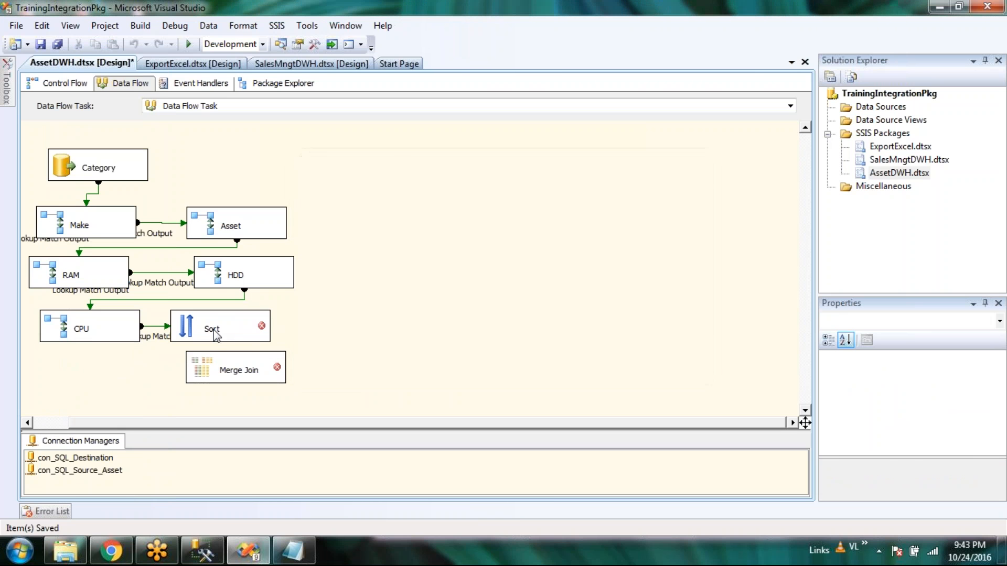
Rename the Sort transformation as AssetDetails
click(220, 330)
click(212, 319)
key(Caps_Lock)
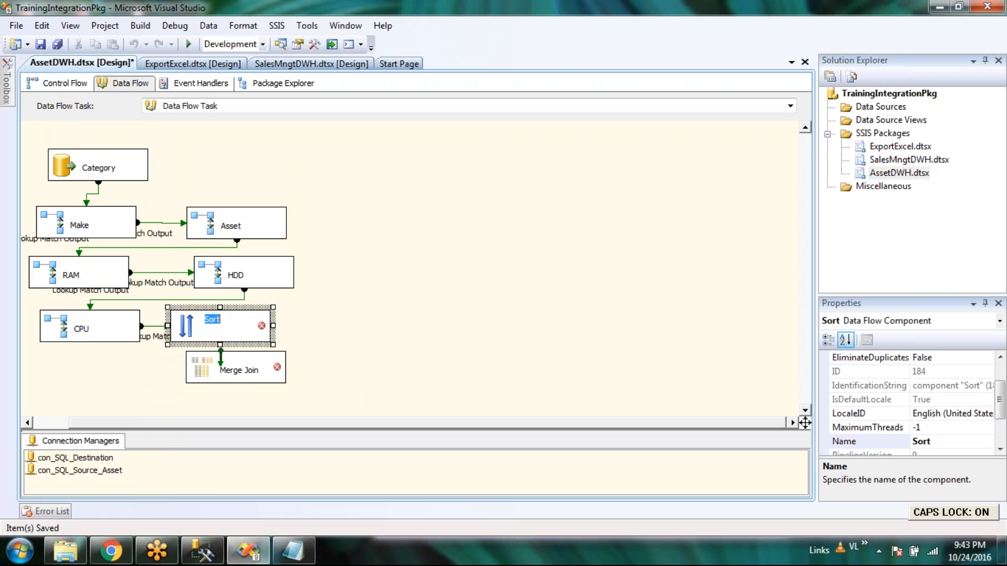
text(Ass)
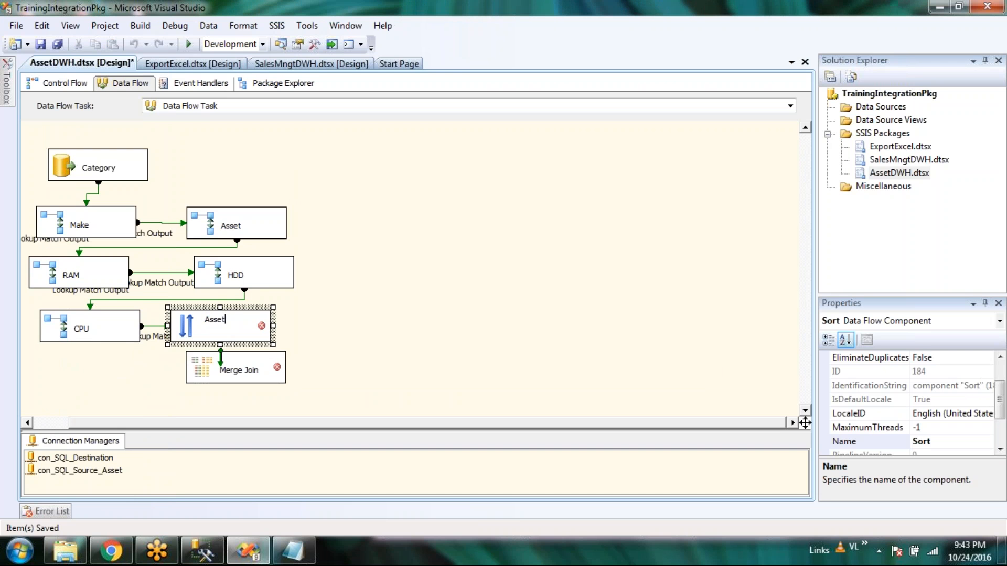
text(etDetails)
click(420, 322)
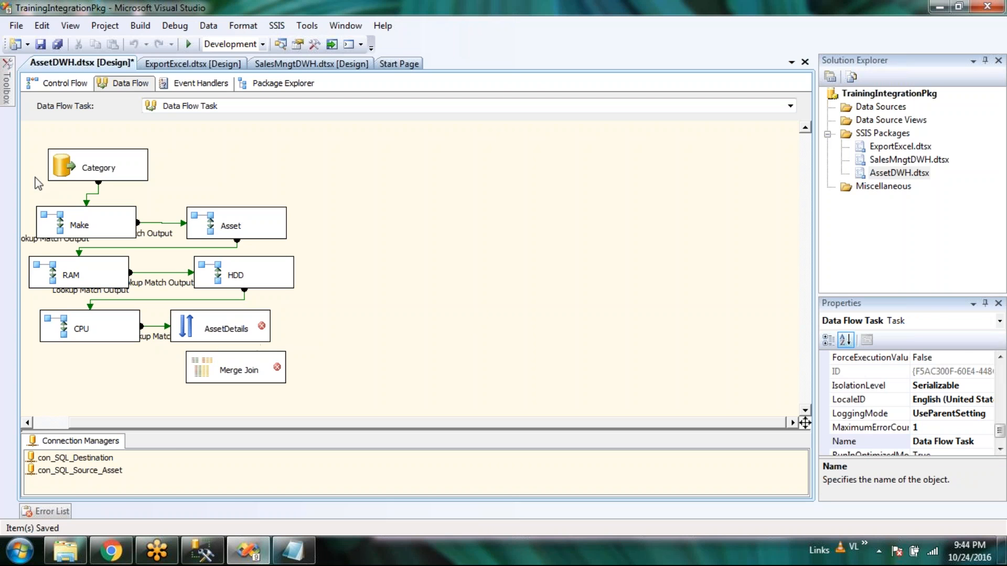
click(215, 375)
drag(215, 376, 202, 387)
click(190, 336)
drag(220, 352, 214, 378)
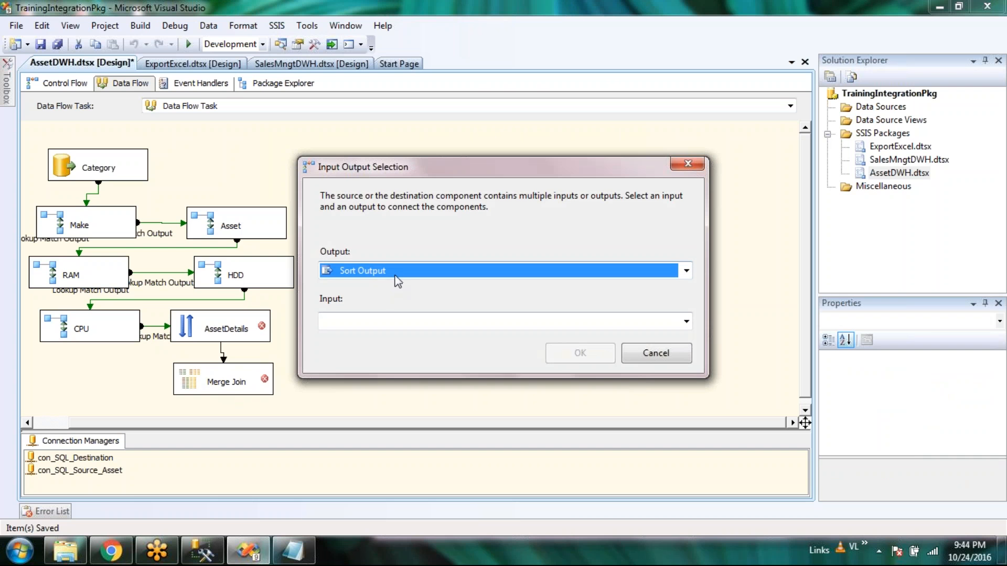
click(639, 365)
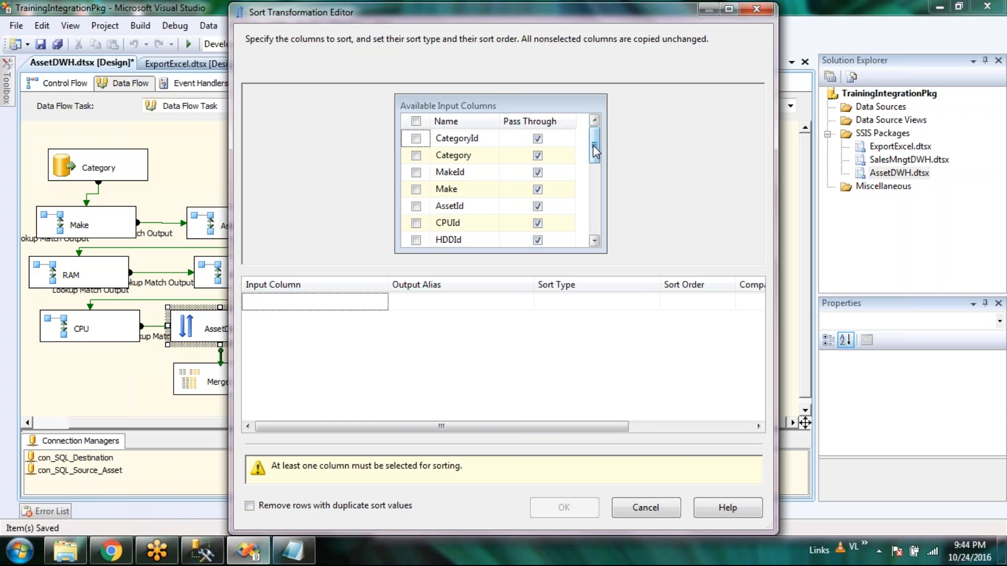
Configure the AssetDetails sort to order rows by AssetId ascending
click(415, 206)
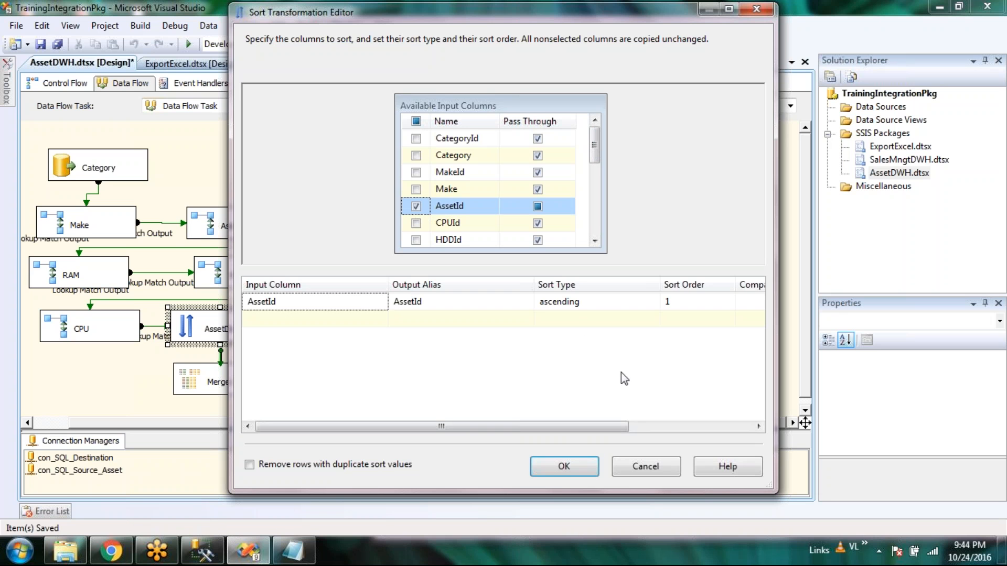
click(575, 469)
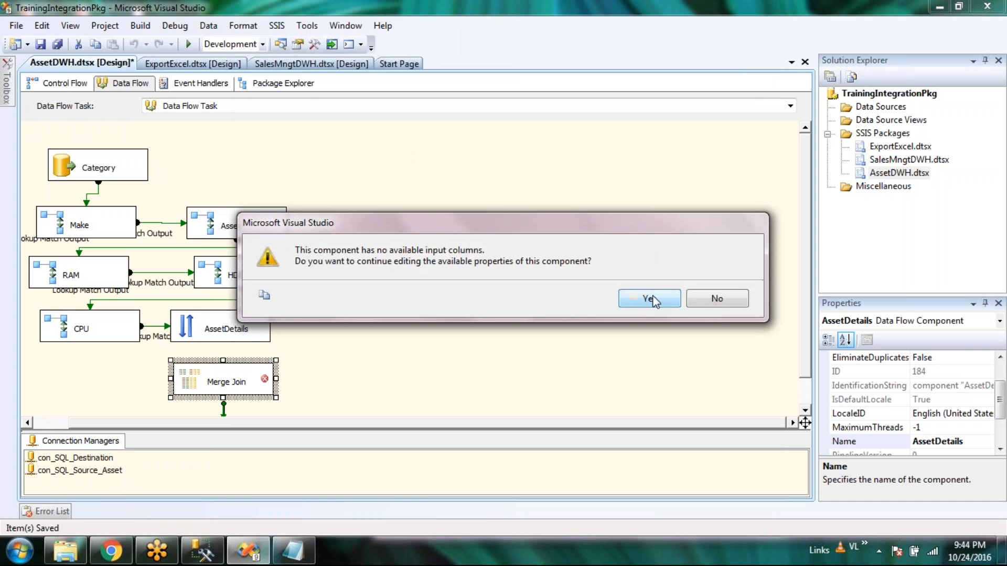
Connect AssetDetails' Sort Output to the Merge Join Left Input and shift the Merge Join slightly away from the CPU lookup
click(651, 299)
click(713, 299)
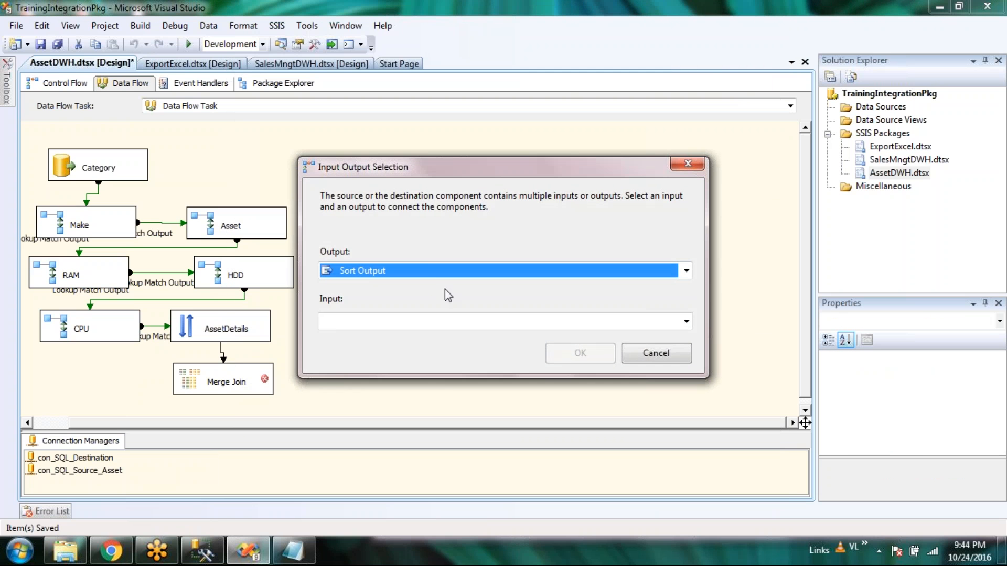
click(423, 269)
click(426, 287)
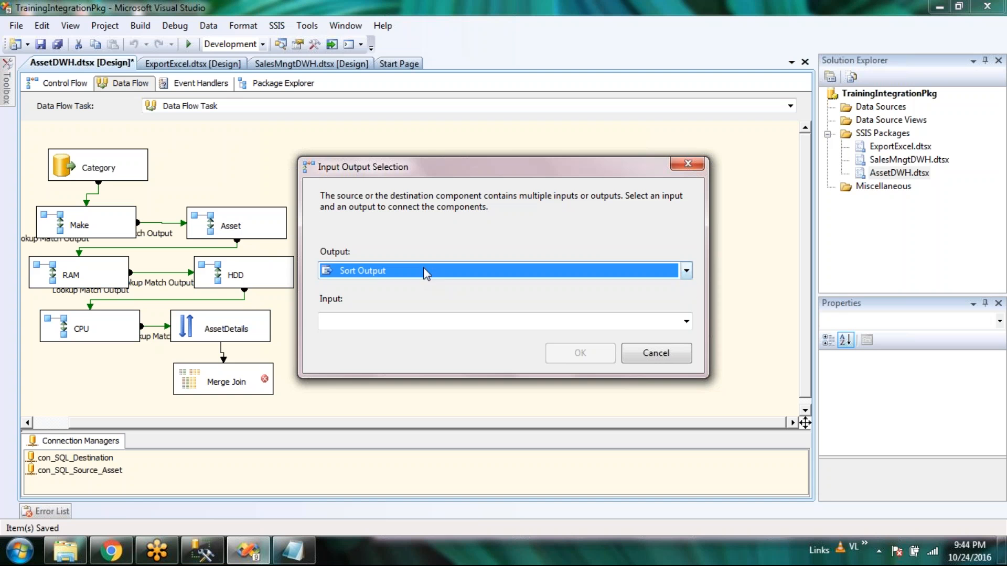
click(515, 322)
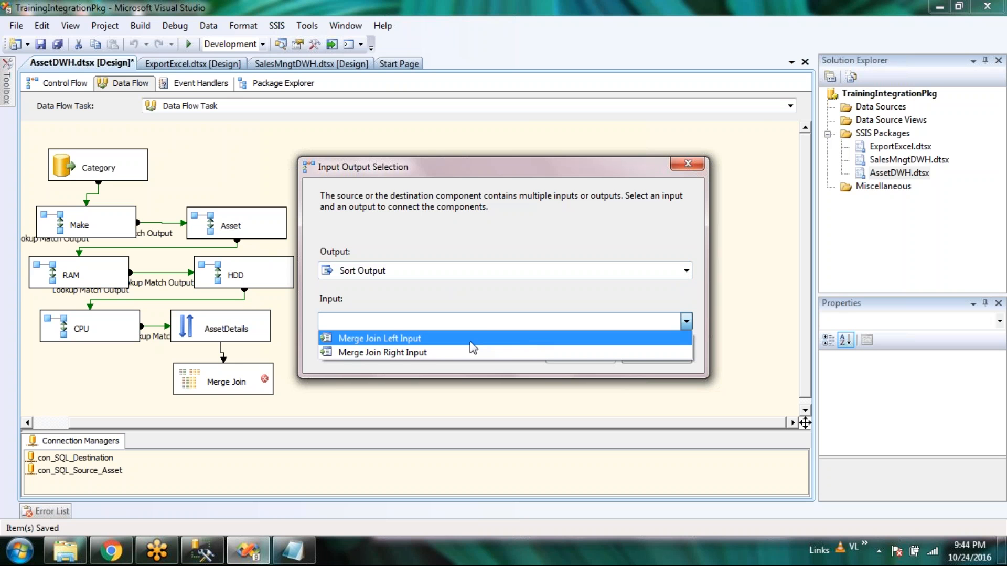
click(509, 339)
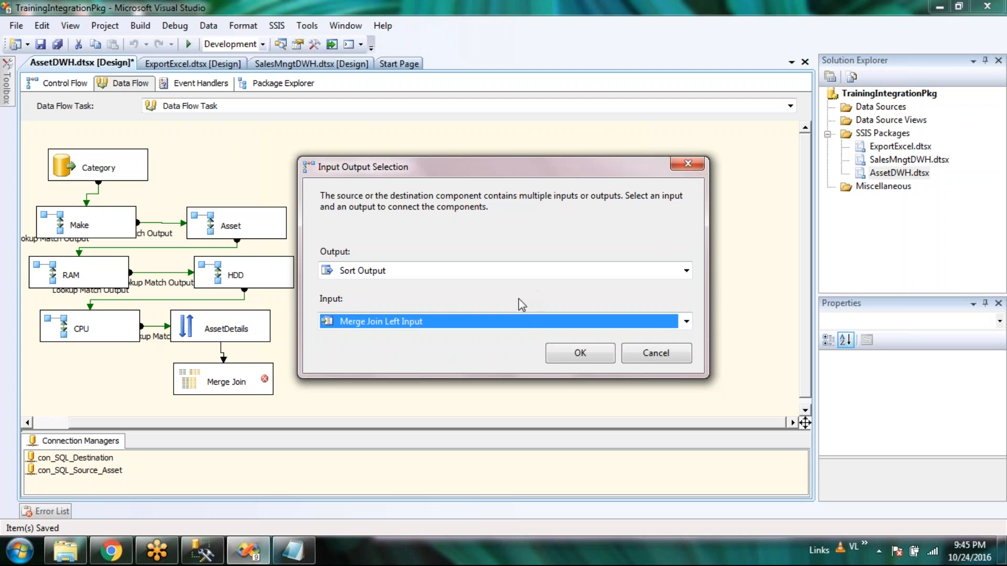
click(608, 355)
drag(215, 373, 263, 375)
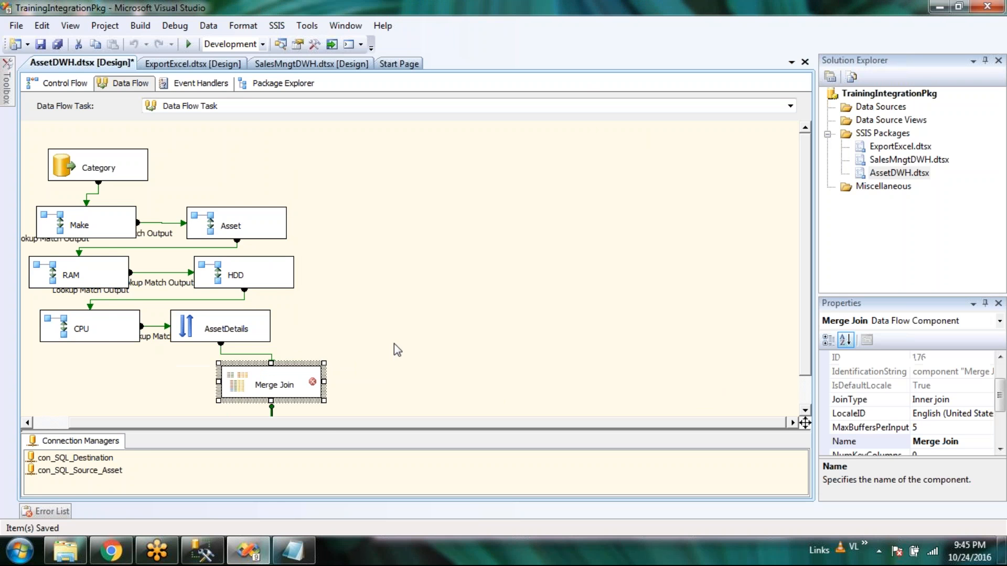
click(397, 350)
mouse_move(10, 108)
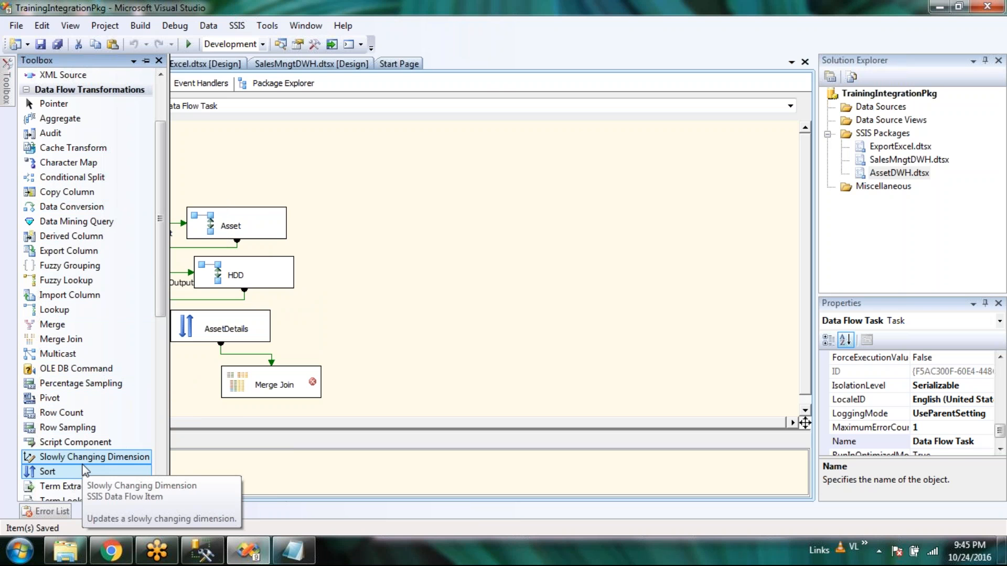
click(469, 292)
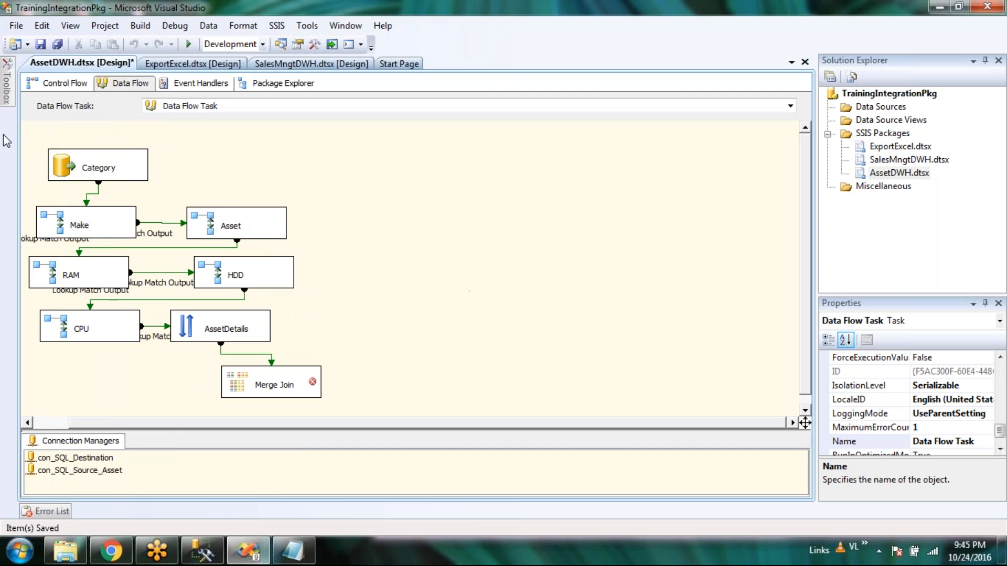
click(7, 82)
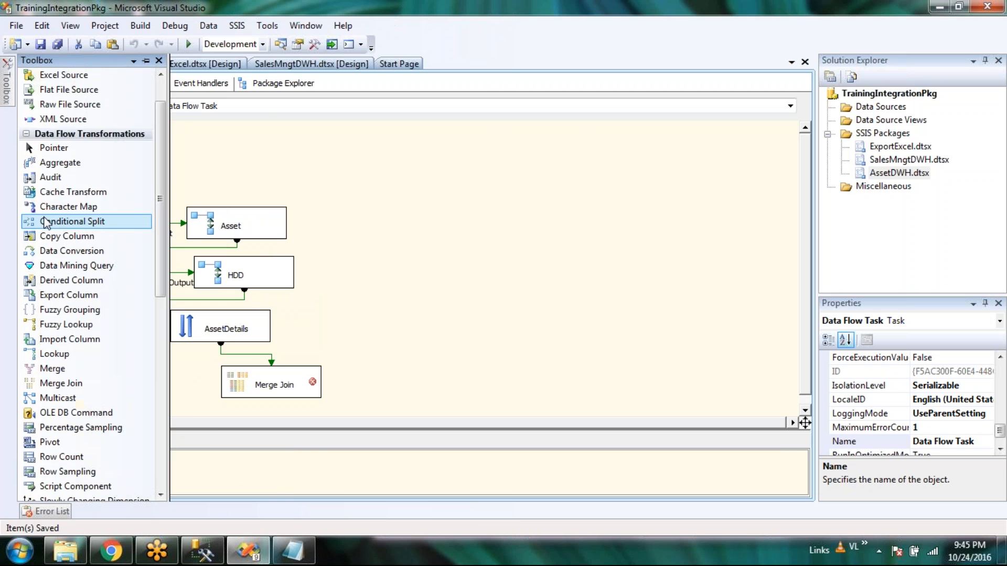
scroll(71, 116, up, 1)
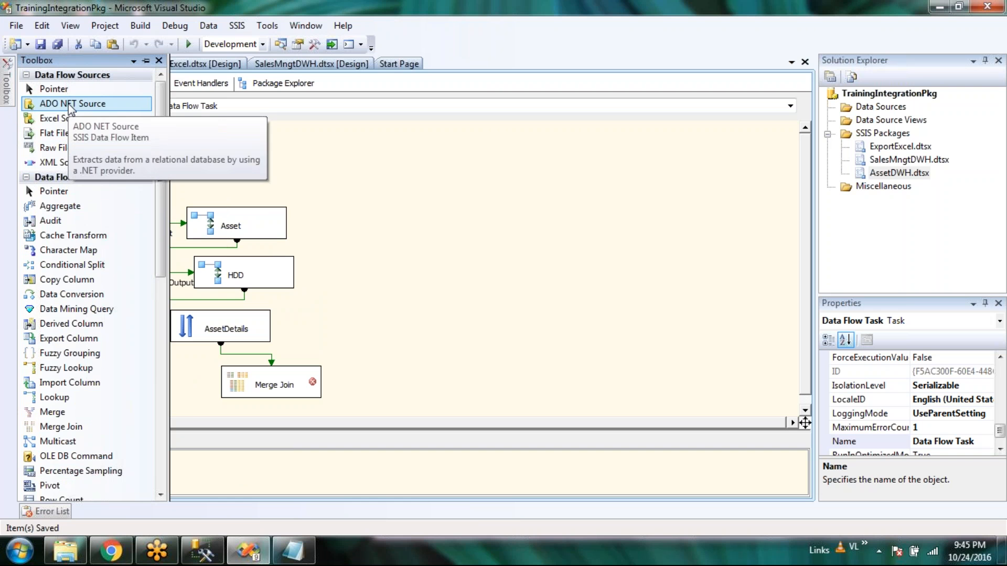
drag(71, 105, 396, 156)
click(422, 176)
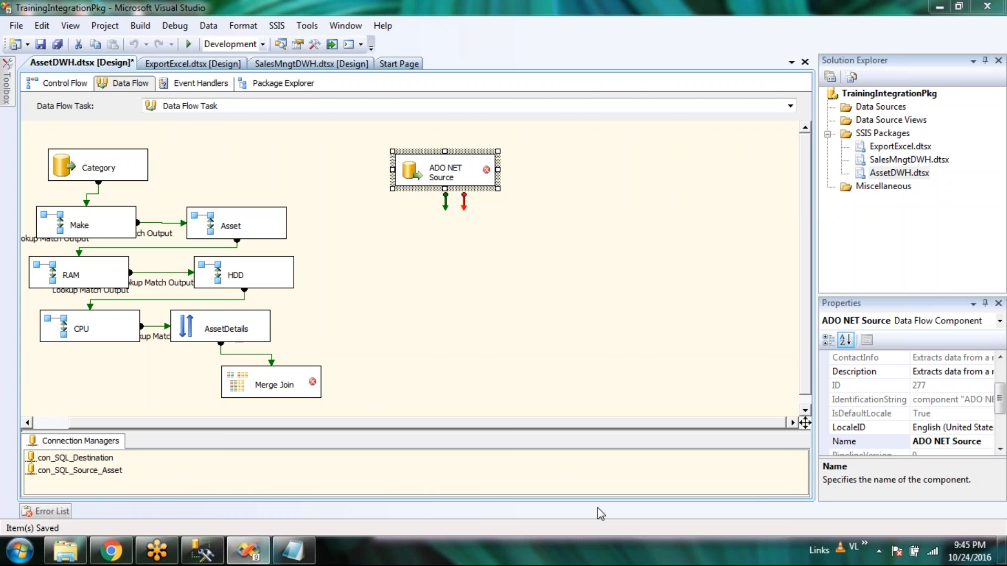
double_click(424, 181)
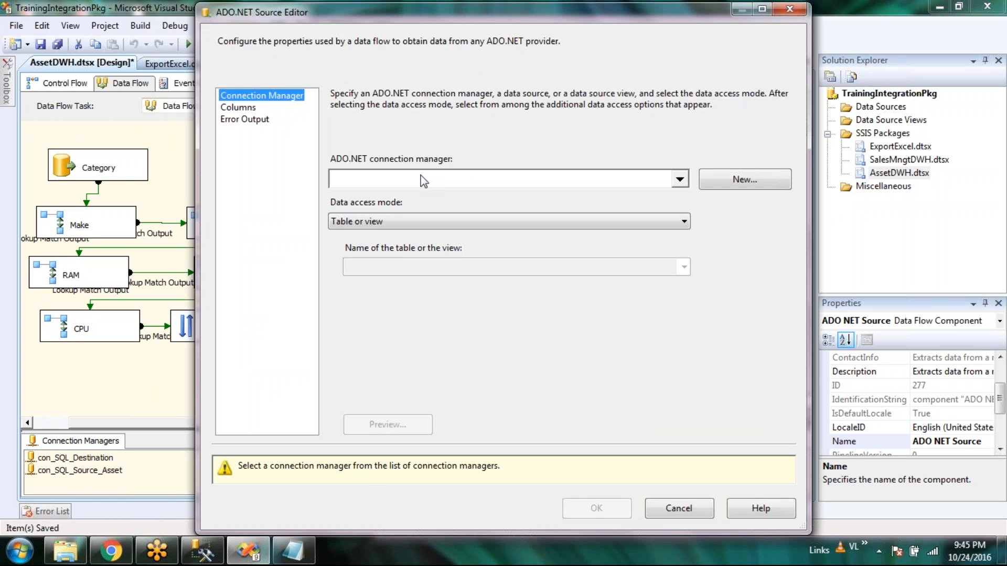
click(424, 181)
click(562, 336)
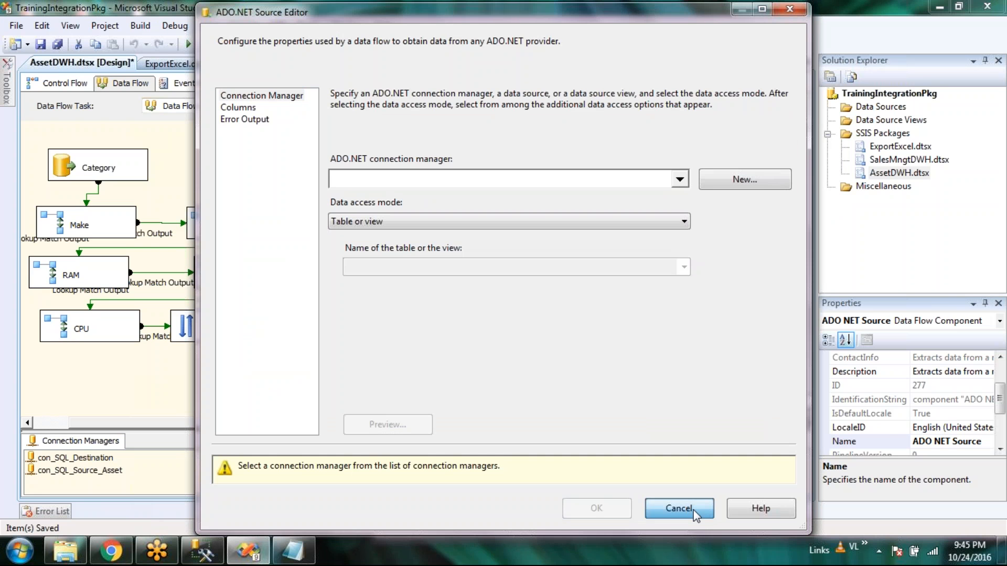
click(679, 509)
right_click(408, 176)
click(619, 249)
key(Delete)
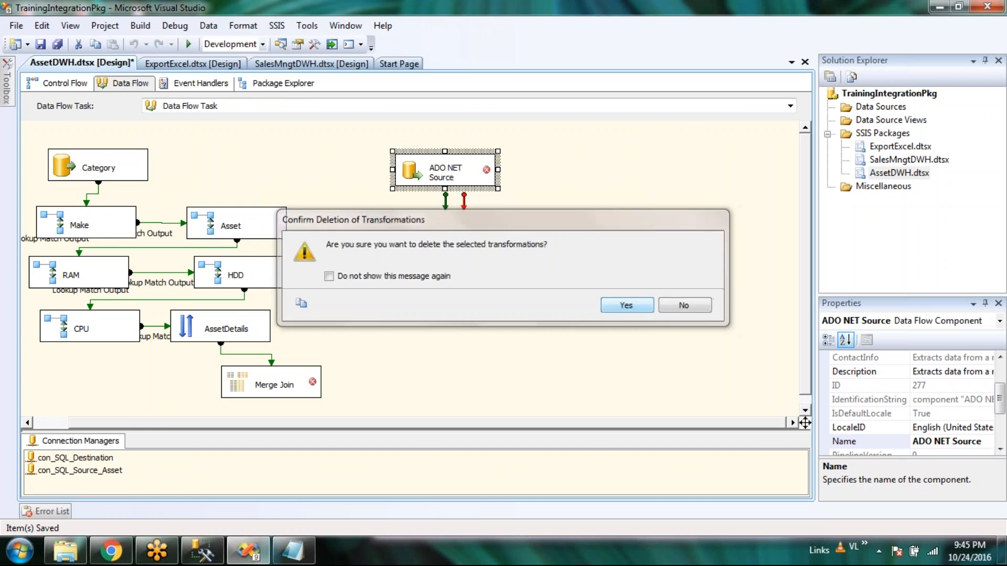
click(631, 303)
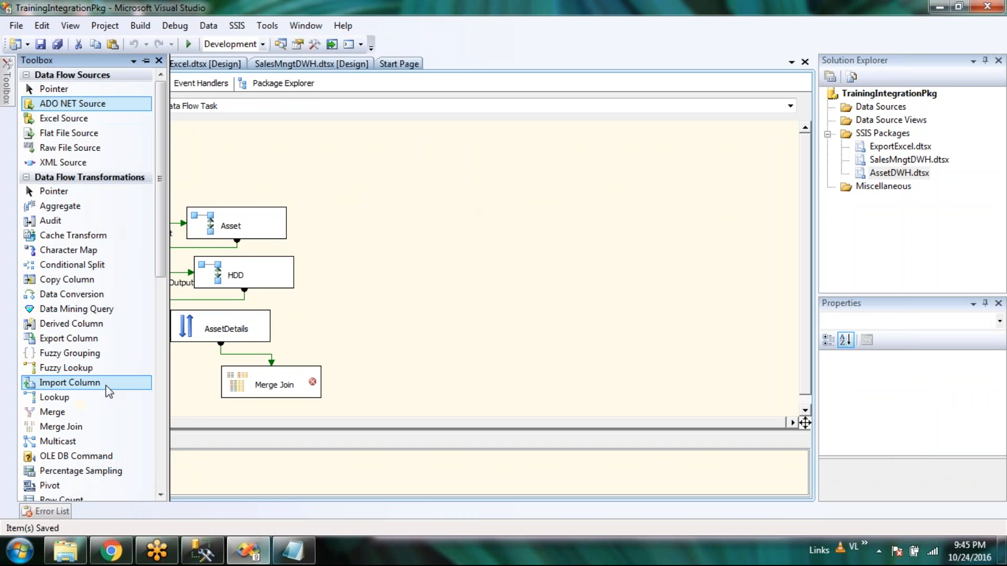
Add an OLE DB Source in the empty area beside the Category source and name it Employee
scroll(109, 392, down, 9)
drag(79, 456, 391, 194)
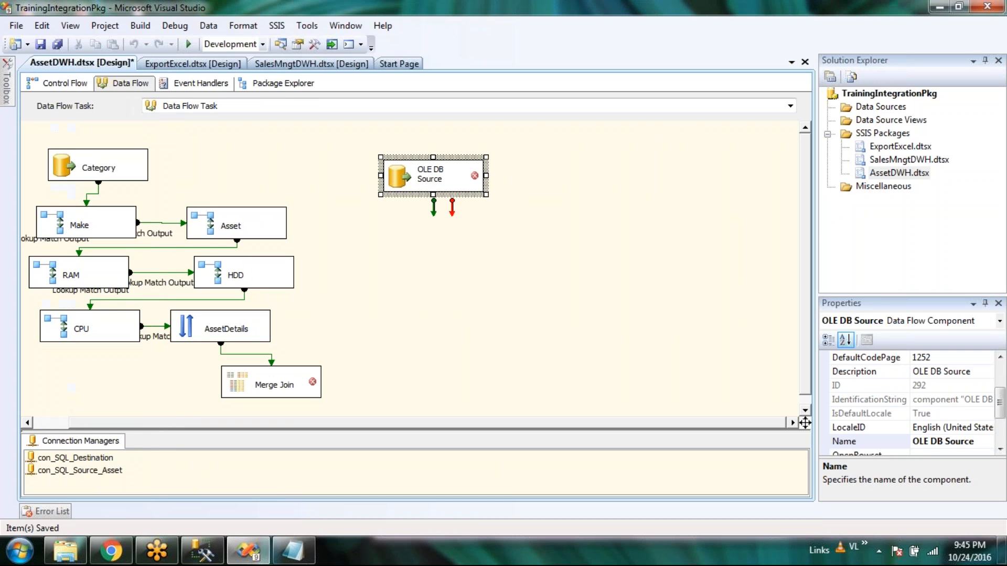
drag(447, 181, 418, 168)
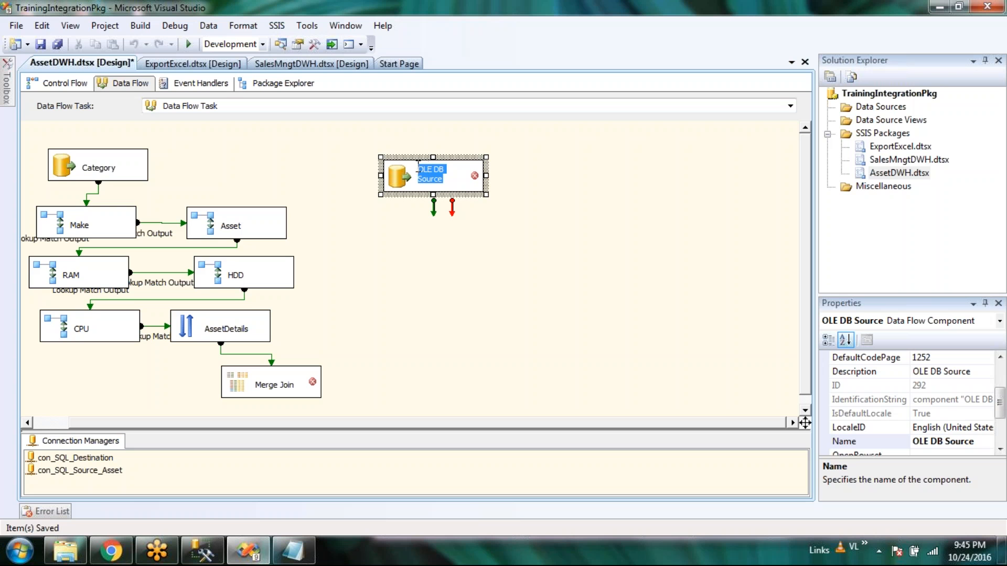
text(Employee)
click(464, 267)
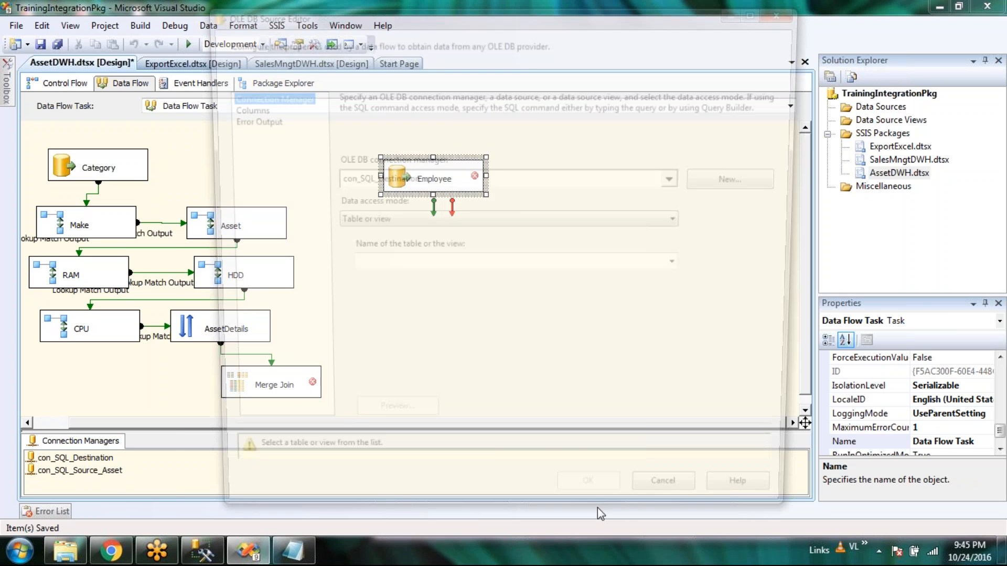
Set the Employee source to read the table [dbo].[tblEmployee] through the con_SQL_Source_Asset connection, and preview its rows
click(444, 179)
click(435, 226)
click(562, 336)
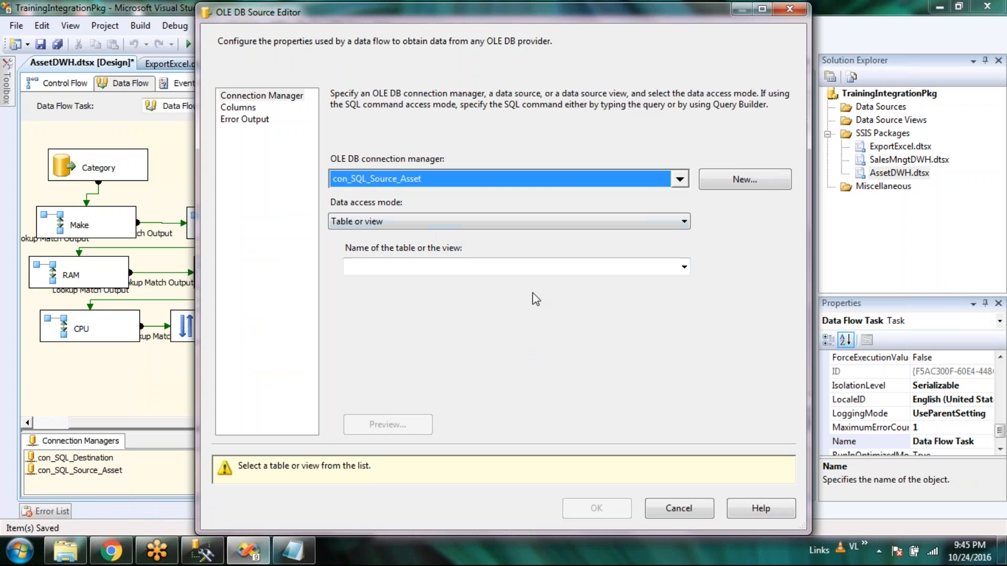
click(433, 222)
click(439, 236)
click(434, 266)
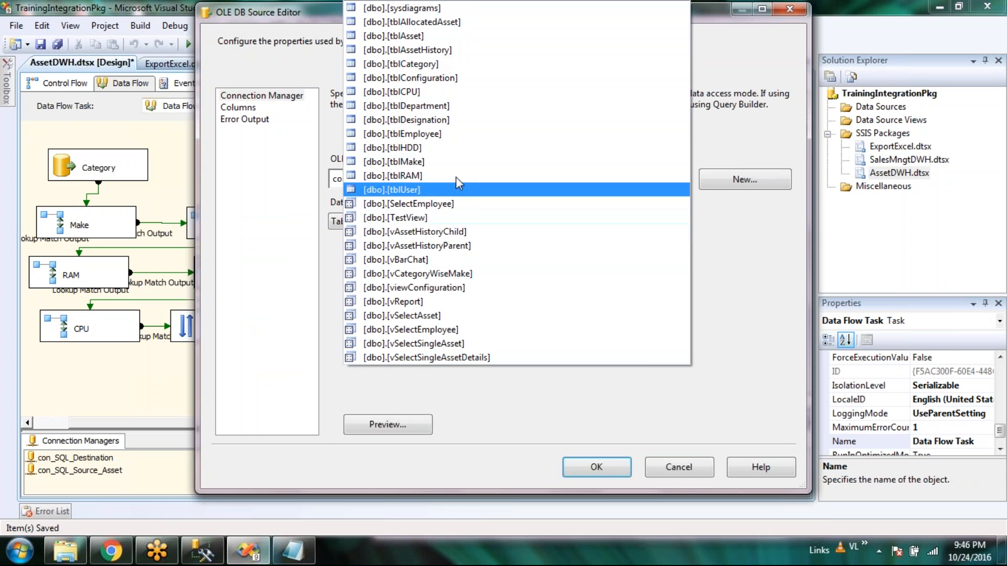
click(464, 134)
click(401, 428)
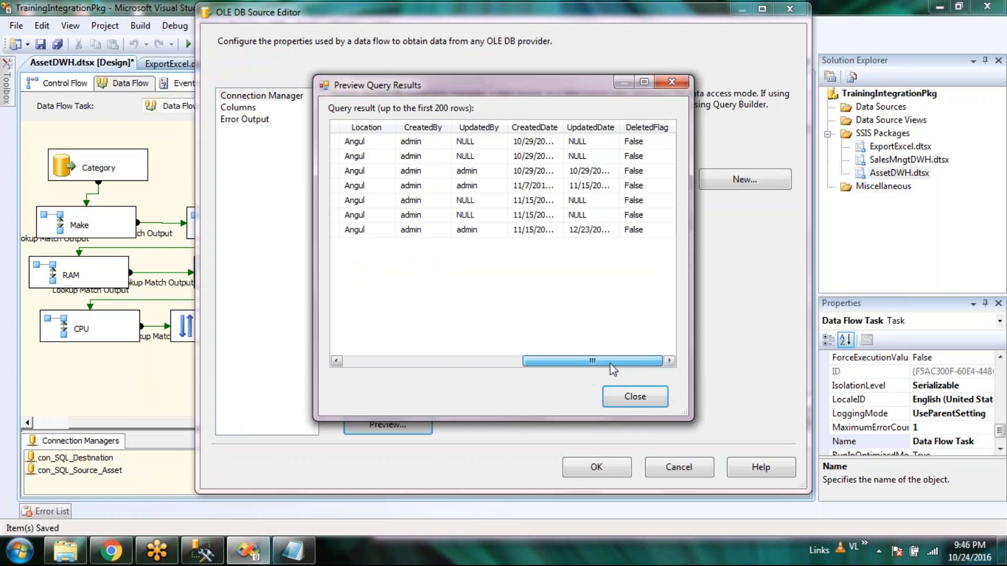
click(635, 397)
Exclude the CreatedBy, UpdatedBy, CreatedDate, UpdatedDate and DeletedFlag columns from the Employee source
click(249, 108)
scroll(605, 184, down, 1)
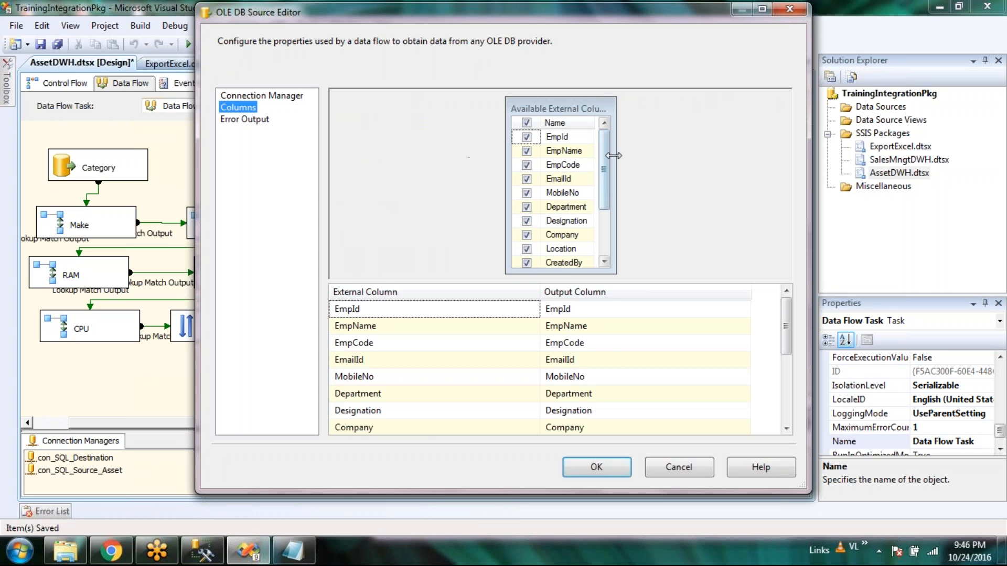
scroll(606, 184, down, 2)
click(526, 193)
click(527, 207)
click(526, 220)
click(526, 235)
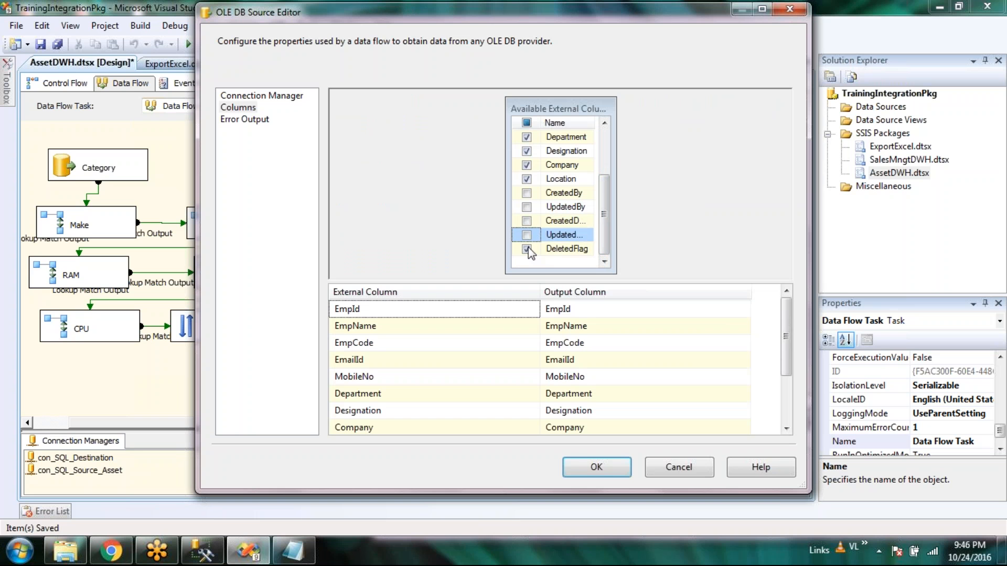
click(527, 249)
Rename the Employee source's output columns Designation and Department to DesignationId and DepartmentId, and accept the source settings
drag(605, 216, 619, 152)
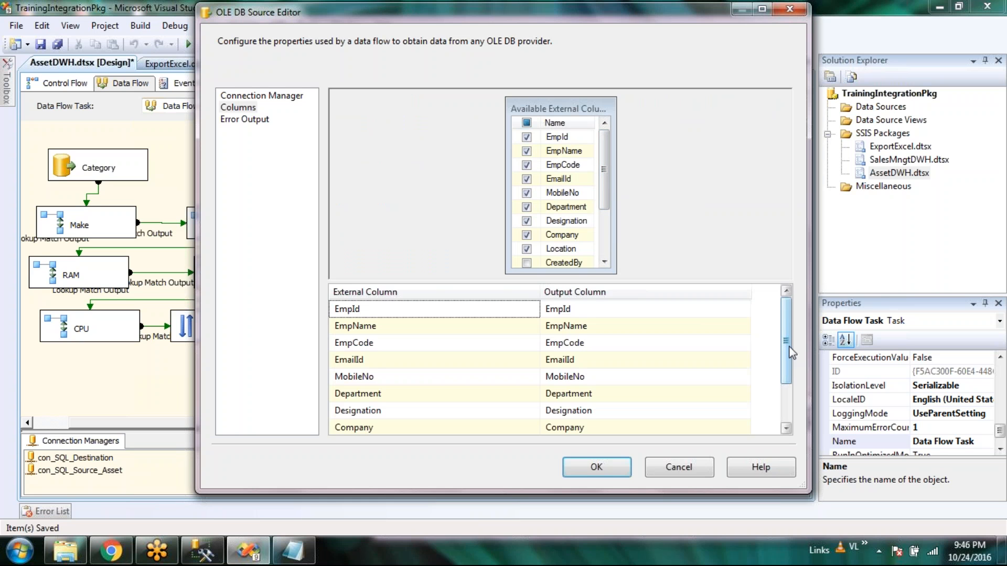
drag(788, 348, 786, 388)
click(635, 363)
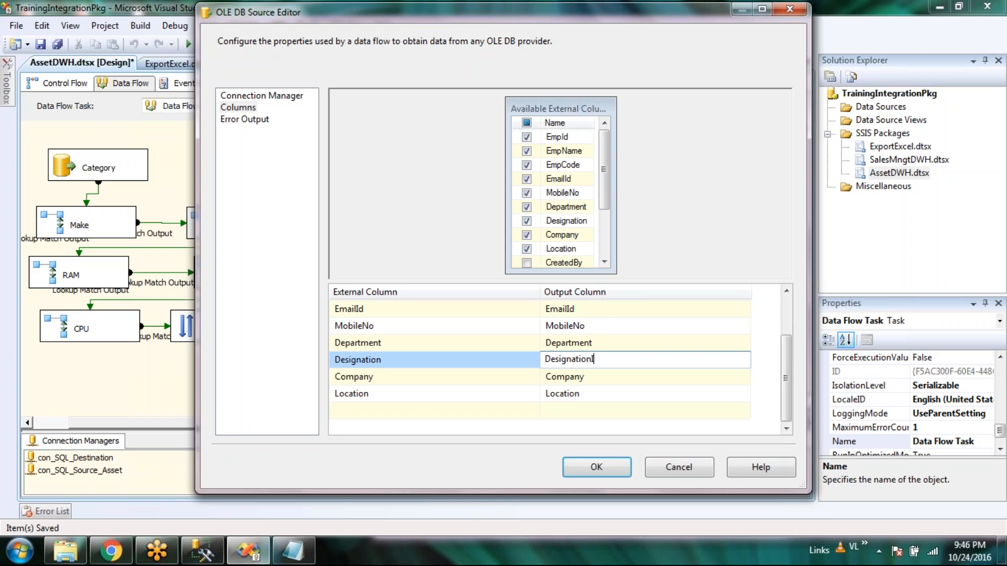
click(656, 343)
text(Id)
key(Return)
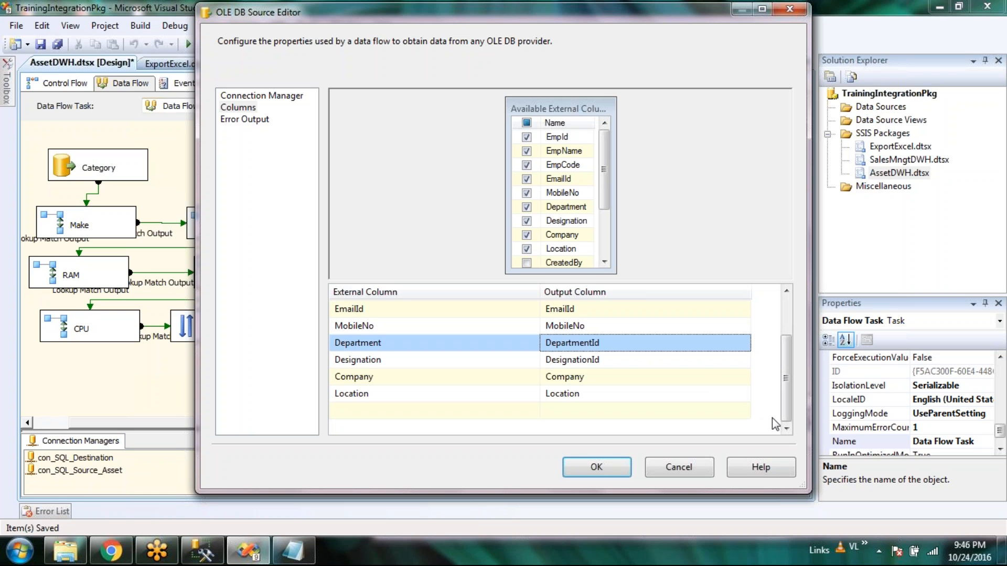
click(591, 471)
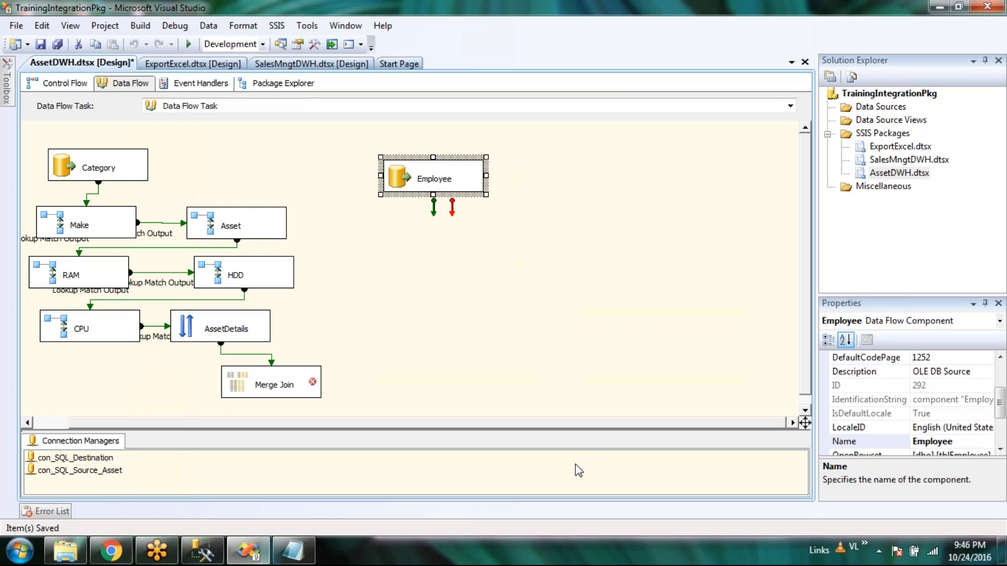
Add a Lookup transformation just below the Employee source and connect the source's output to it
mouse_move(10, 89)
scroll(107, 308, up, 5)
scroll(106, 303, up, 2)
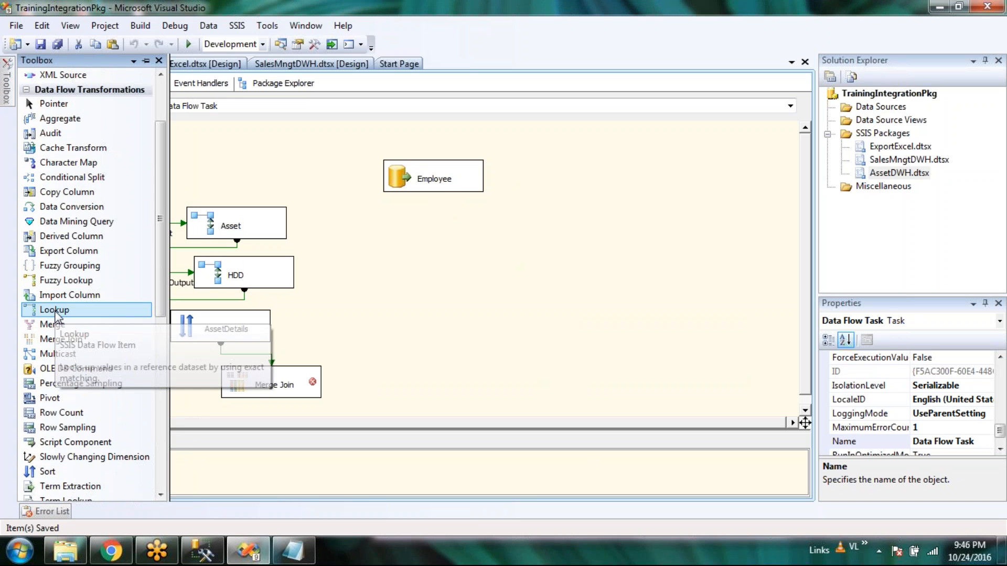
drag(54, 310, 476, 231)
click(434, 178)
click(483, 225)
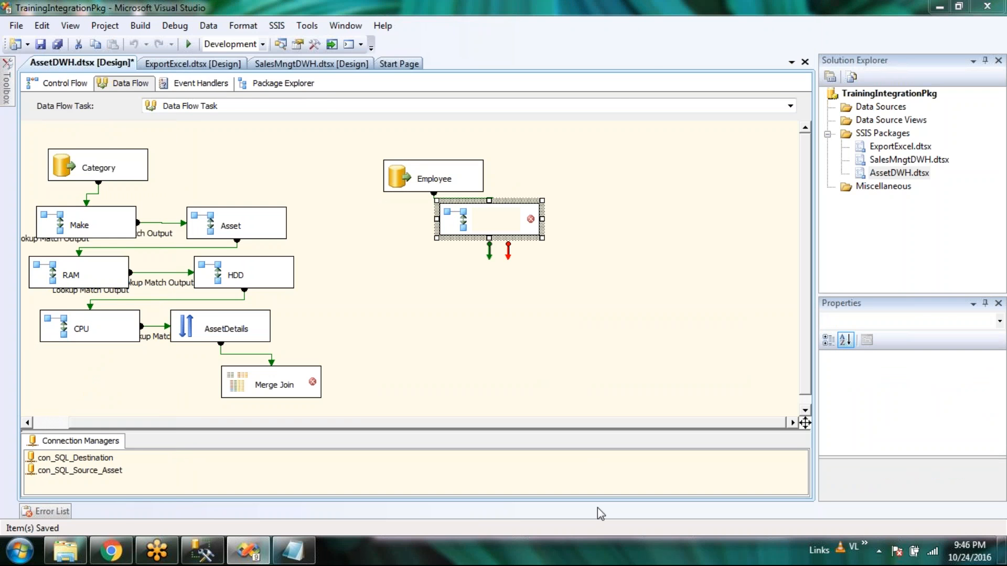
Set the new lookup's reference table to [dbo].[tblDepartment] through the con_SQL_Source_Asset connection, and preview its rows
click(226, 108)
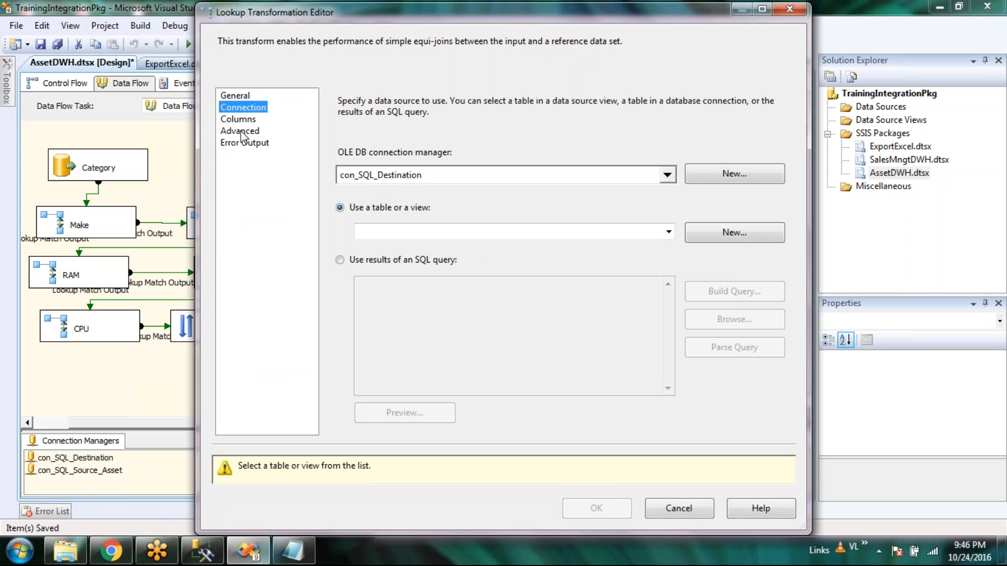
click(442, 179)
double_click(438, 220)
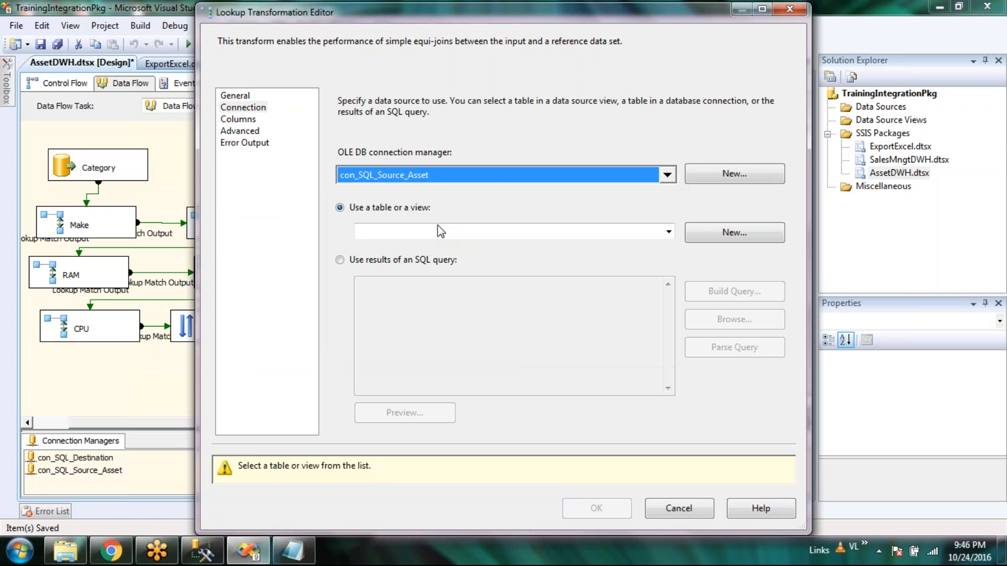
click(455, 231)
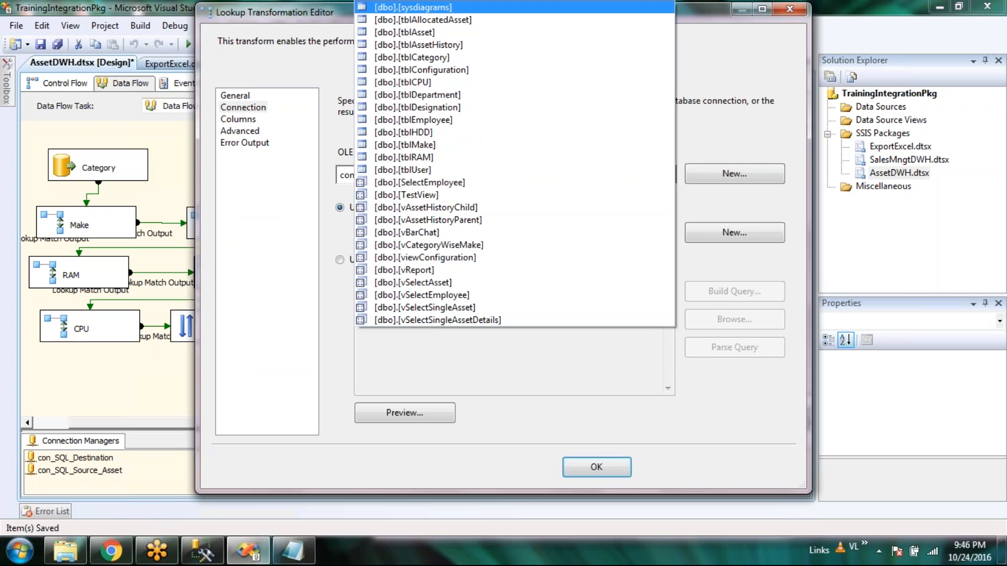
click(452, 98)
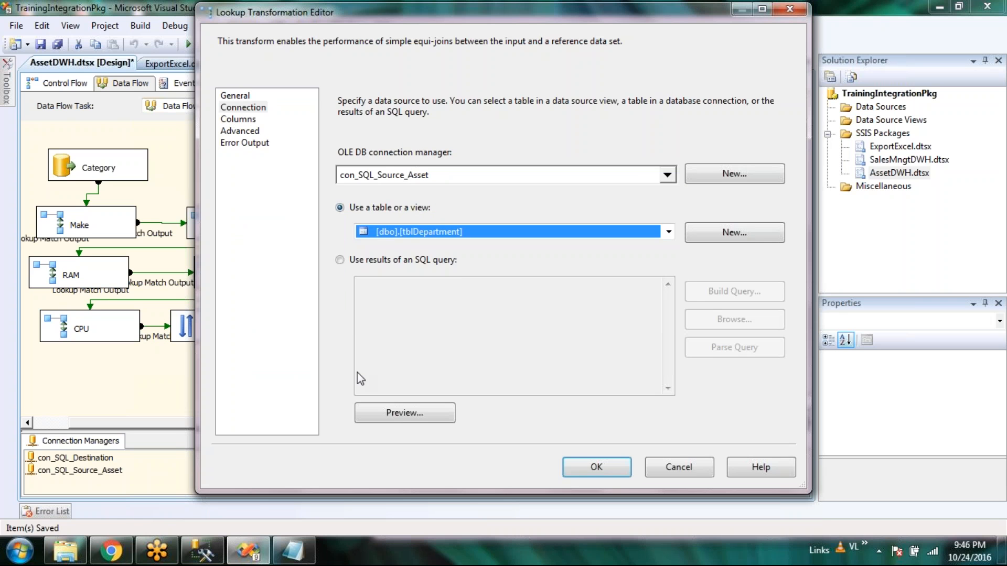
click(387, 411)
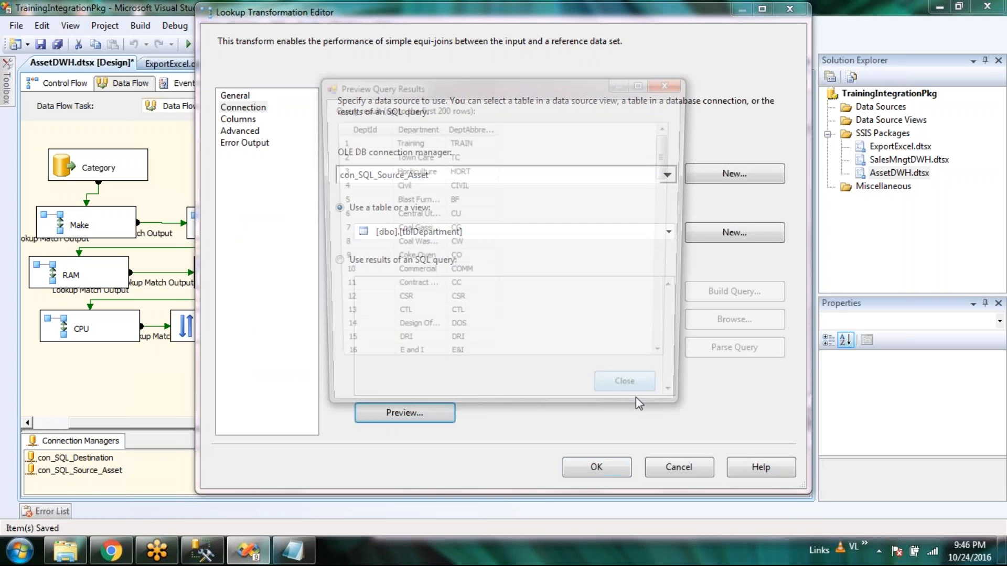
click(634, 396)
Map the input column DepartmentId to the lookup column DeptId and add Department and DeptAbbreviation as new columns
click(238, 119)
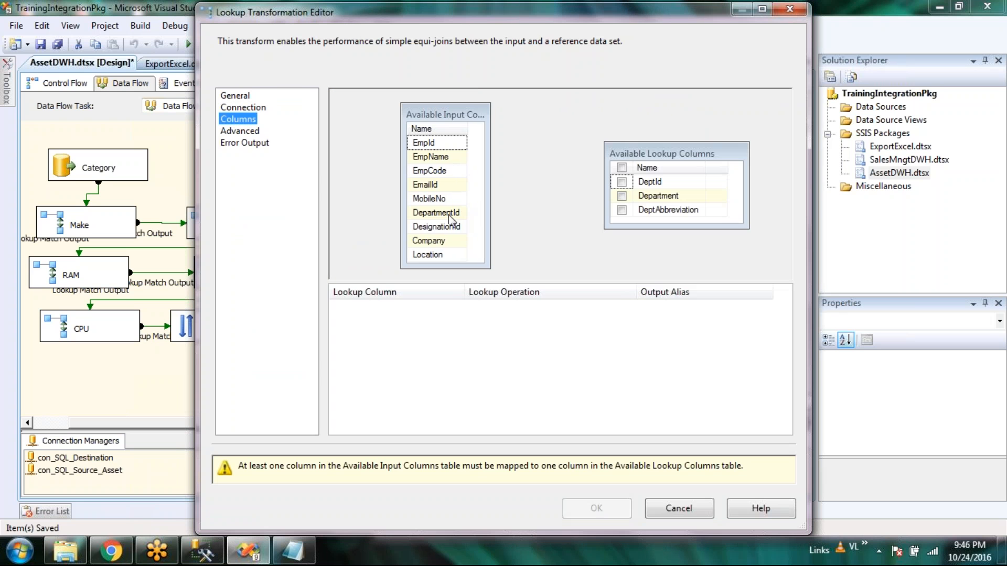
drag(449, 217, 665, 181)
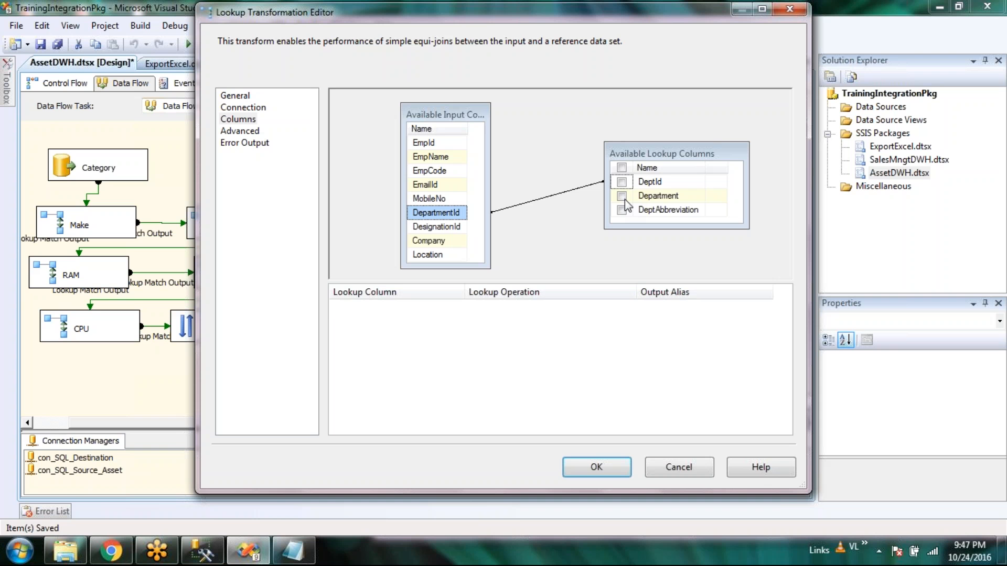
click(622, 196)
click(622, 211)
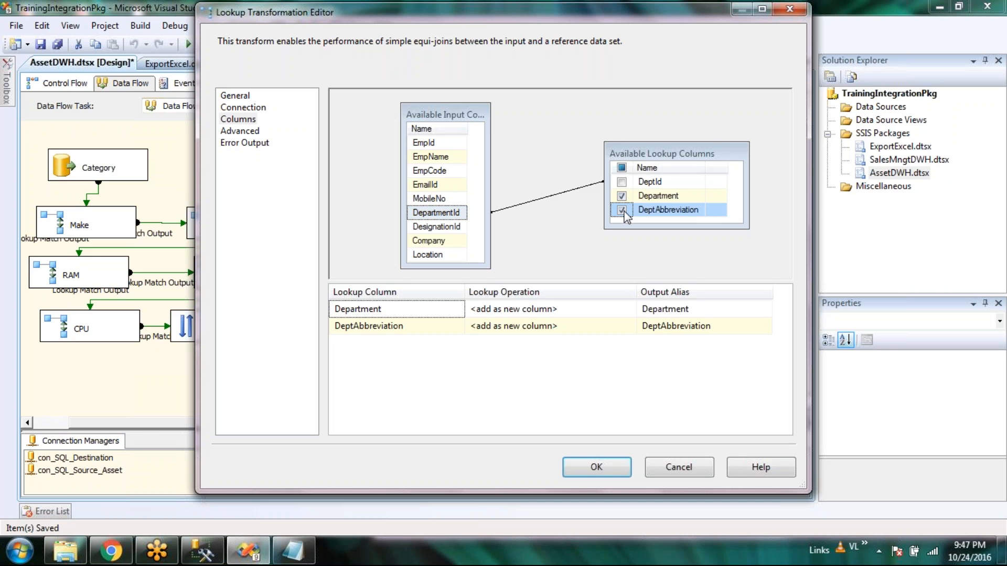
Set the department lookup to Ignore failure for rows with no matching entries and accept its settings
click(252, 130)
click(238, 144)
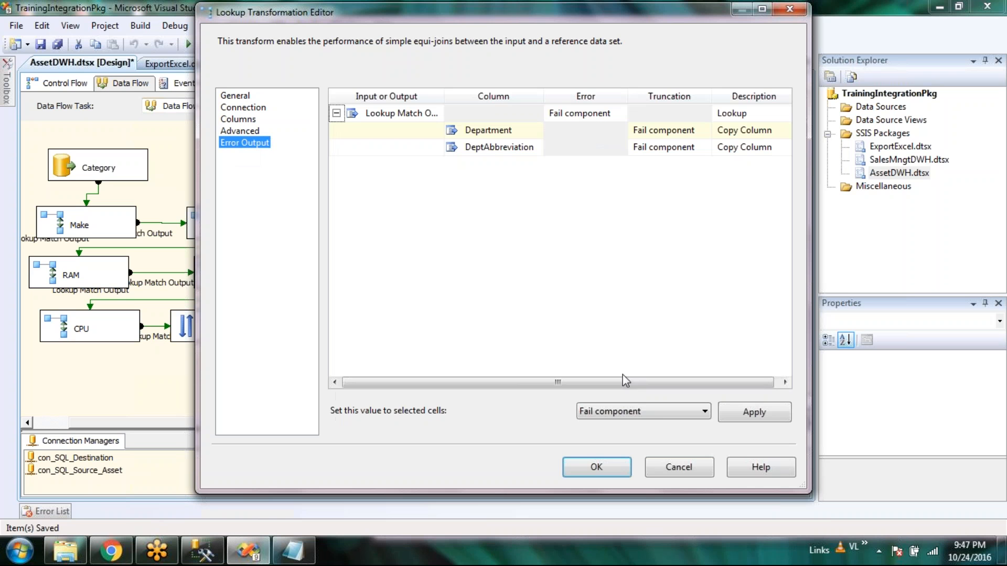
click(637, 412)
click(621, 436)
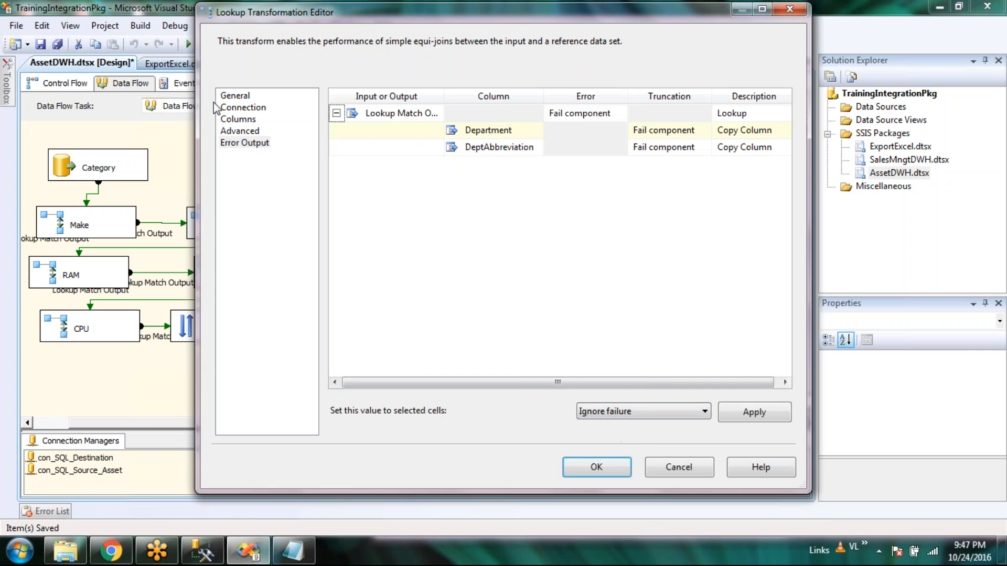
click(236, 97)
click(450, 344)
click(424, 356)
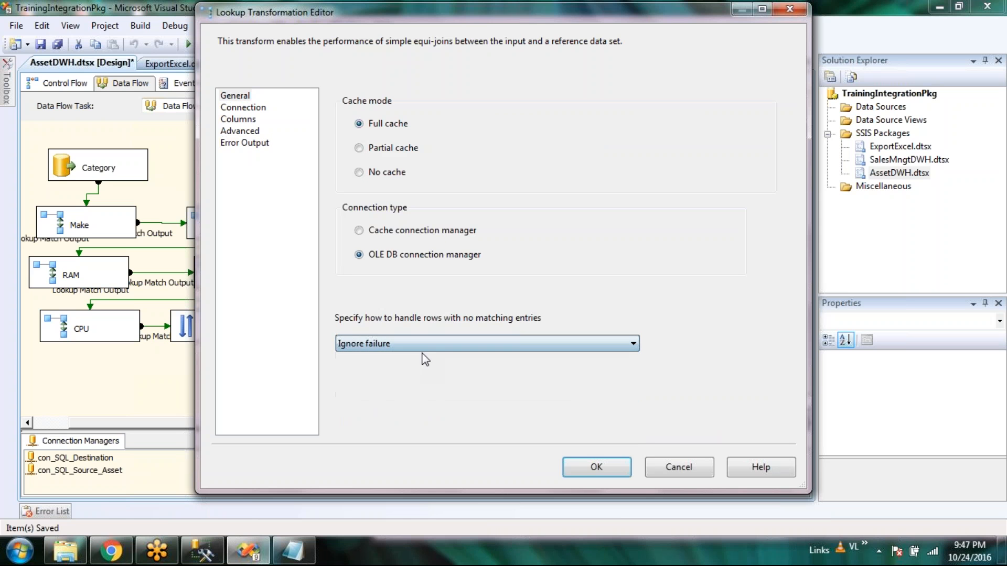
click(606, 472)
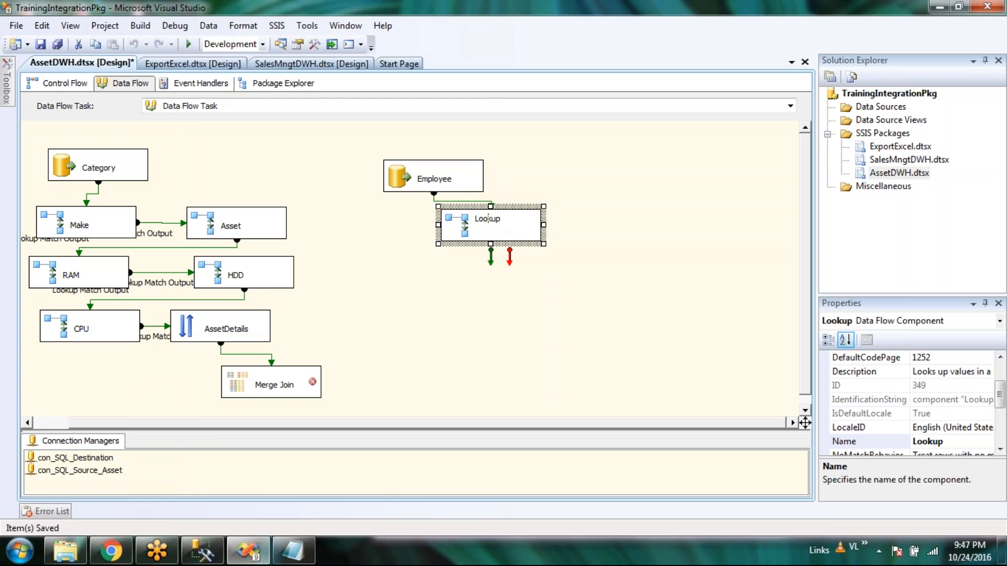
Rename the lookup below the Employee source as Department
key(F2)
text(Department)
click(602, 252)
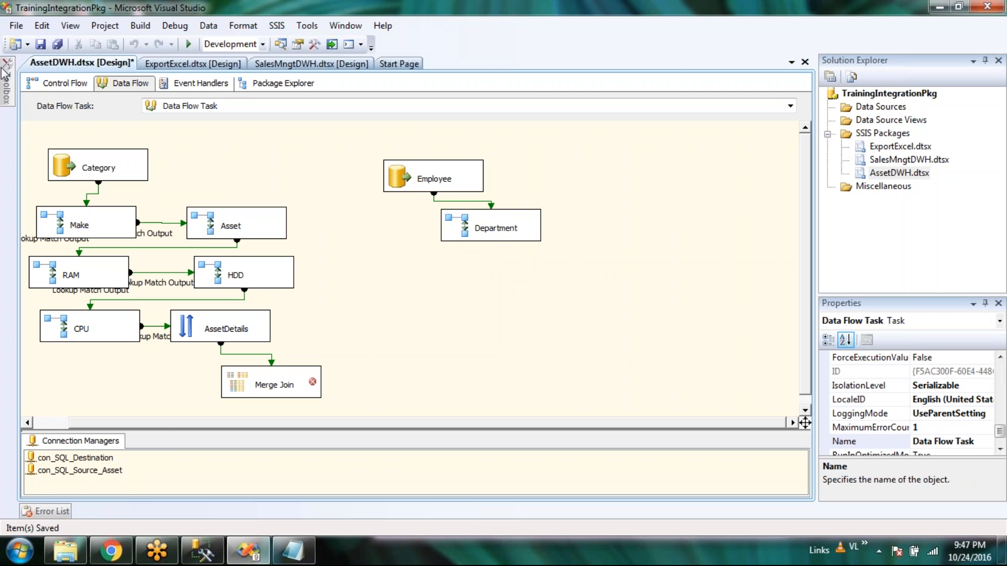
Add another Lookup transformation below the Department lookup and name it Designation
mouse_move(5, 73)
drag(53, 310, 473, 255)
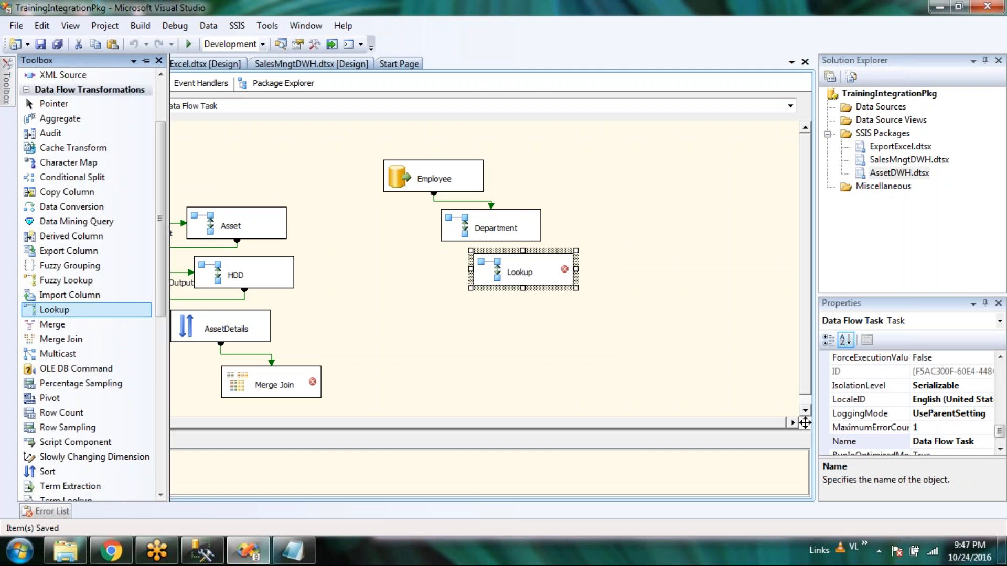
text(Designation)
key(Return)
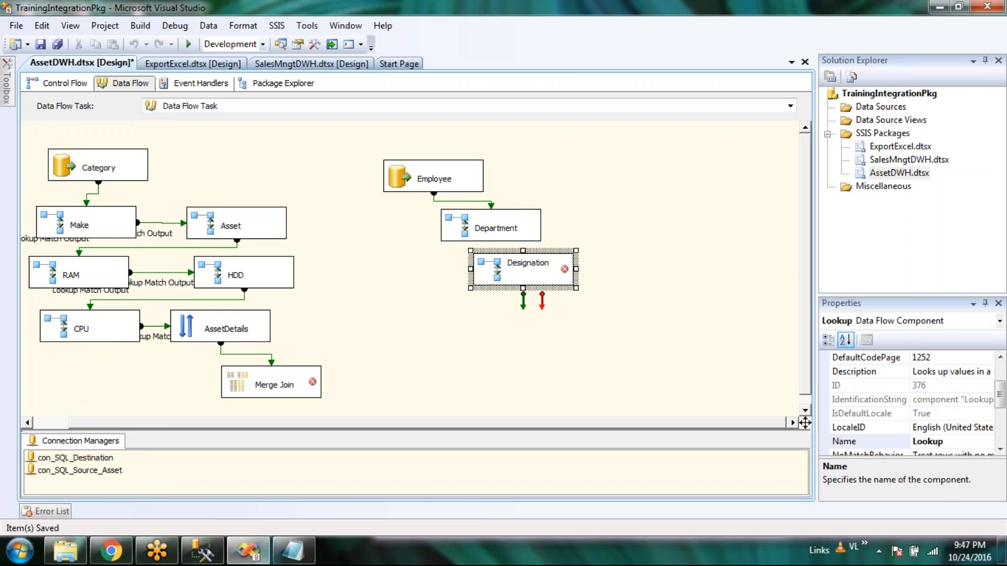
click(596, 301)
Connect the Department lookup's Lookup Match Output to the Designation lookup's Lookup Input
double_click(529, 272)
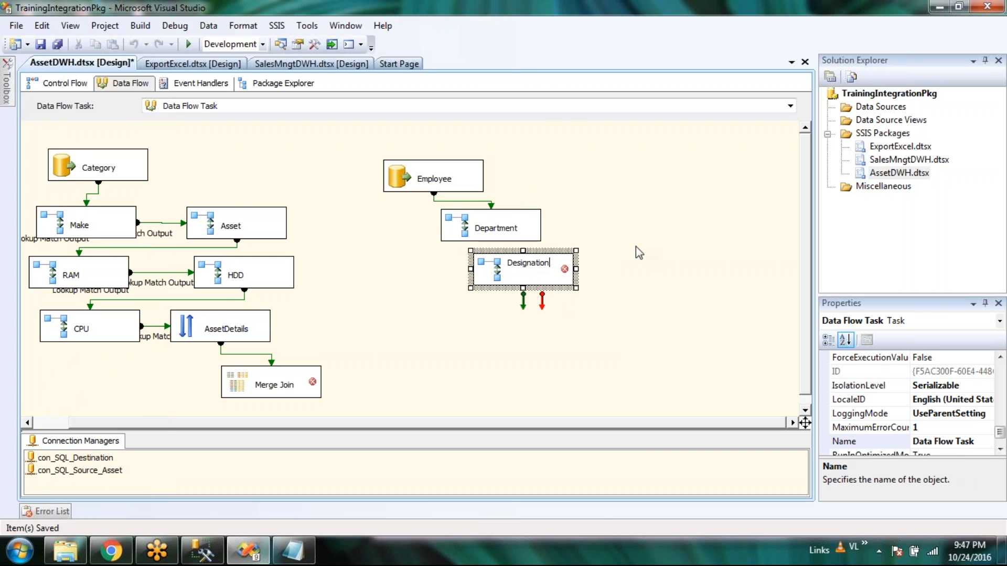
click(640, 298)
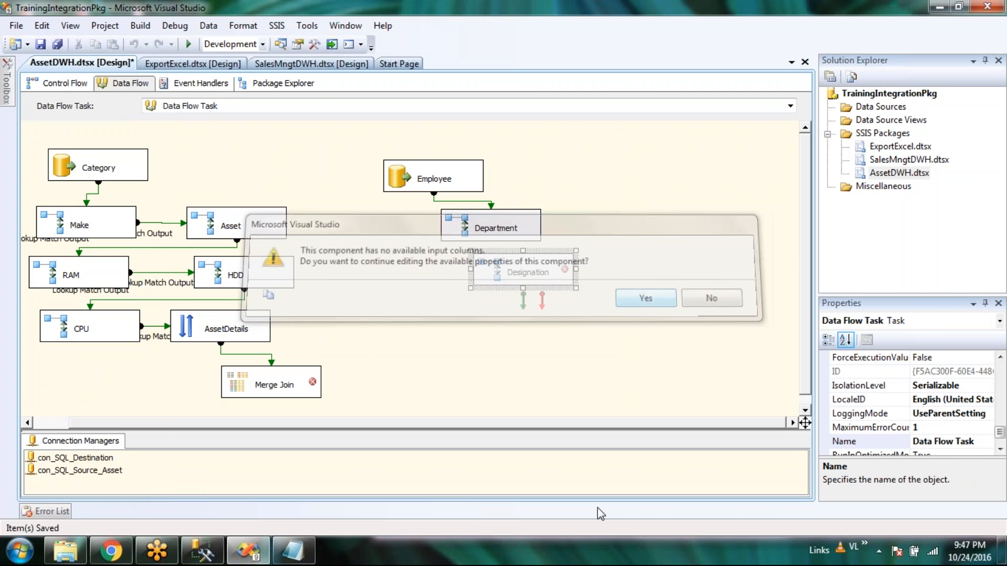
click(493, 233)
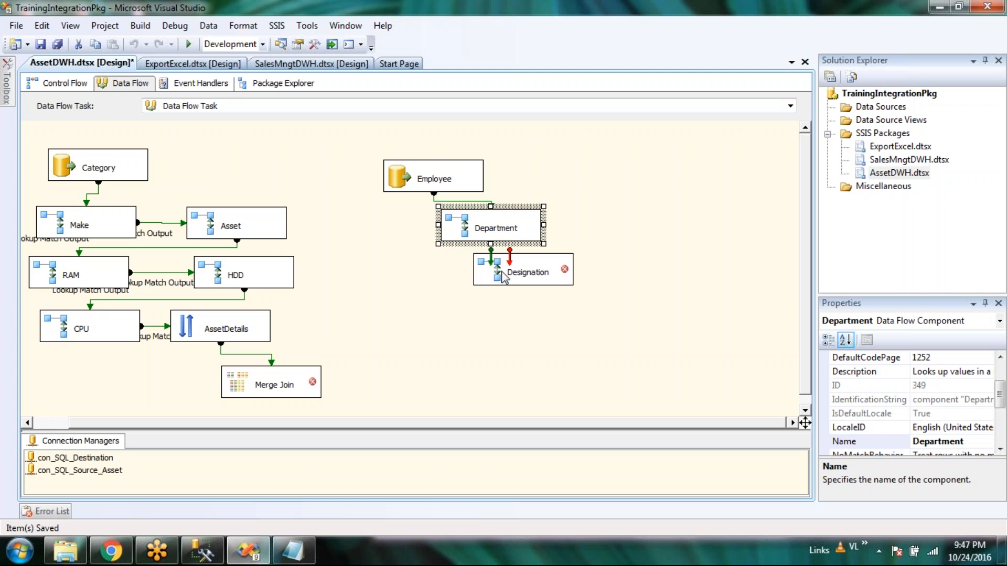
drag(493, 257, 515, 276)
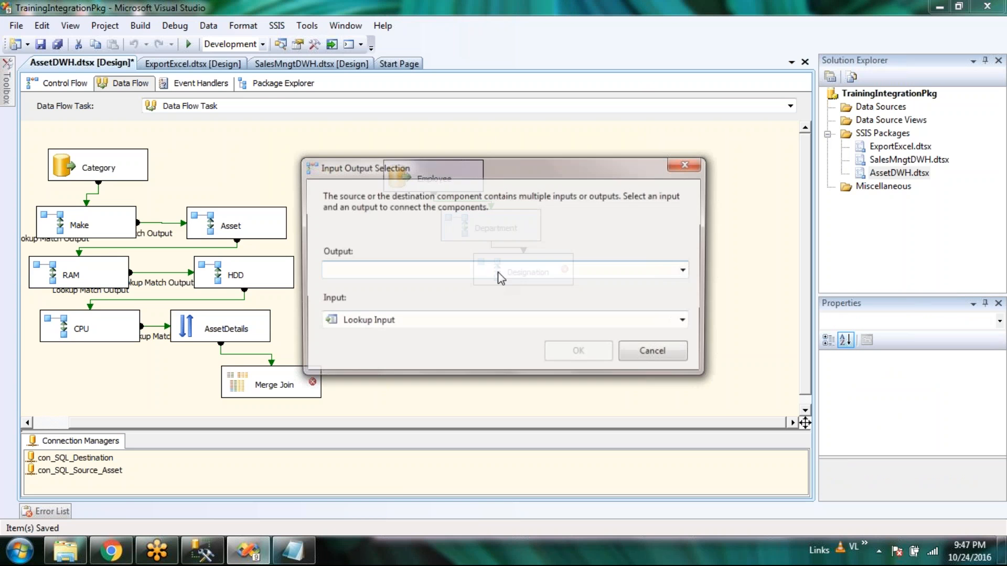
click(493, 273)
click(493, 287)
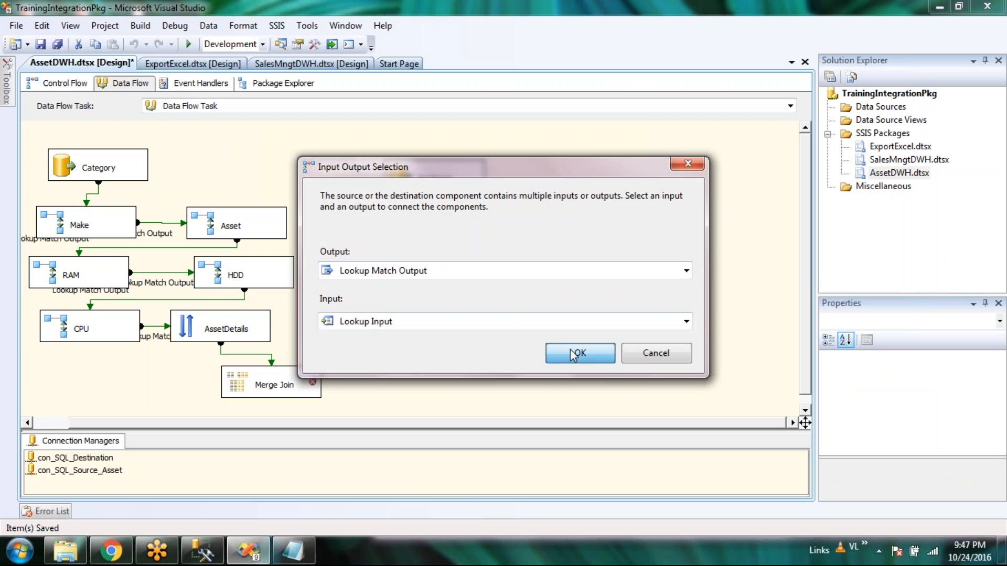
click(564, 353)
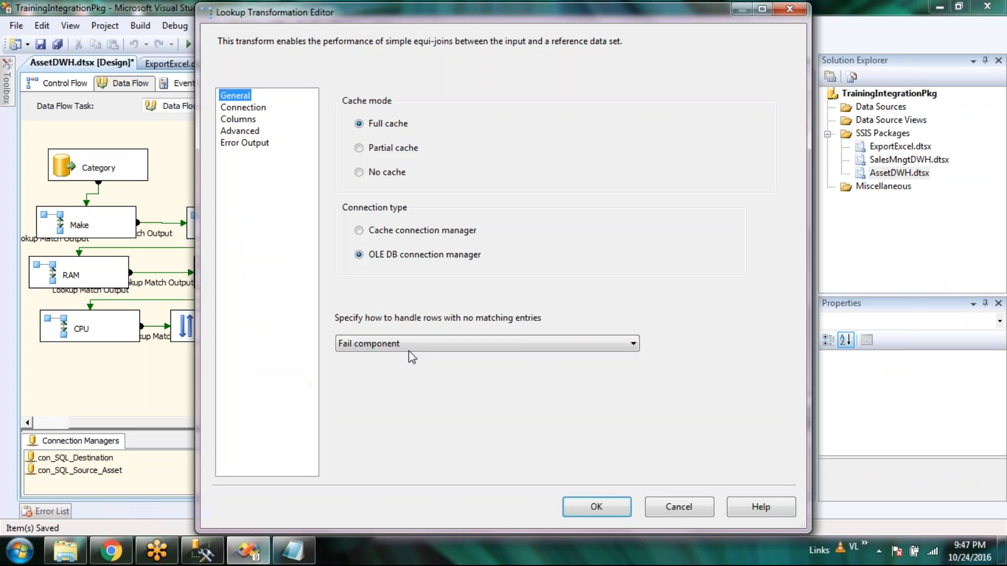
Set the Designation lookup to Ignore failure for unmatched rows and to reference [dbo].[tblDesignation] through con_SQL_Source_Asset
click(408, 350)
click(408, 359)
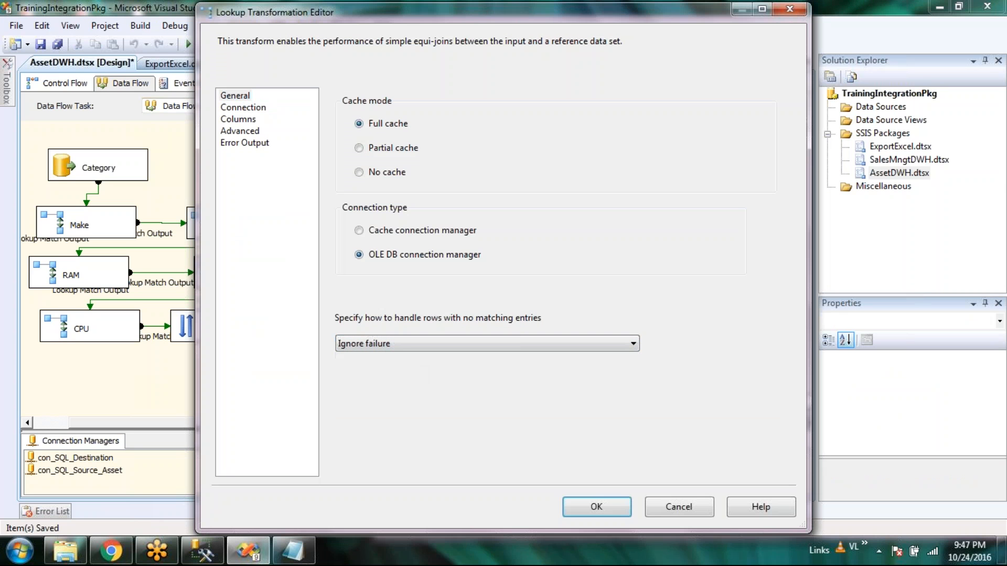
click(243, 107)
click(461, 174)
double_click(452, 210)
click(428, 179)
double_click(415, 219)
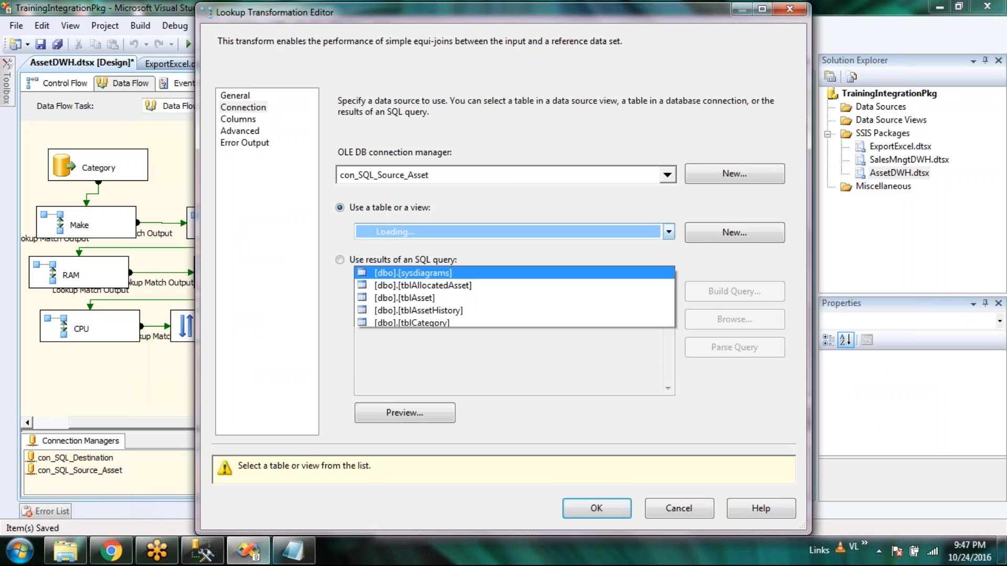
click(414, 232)
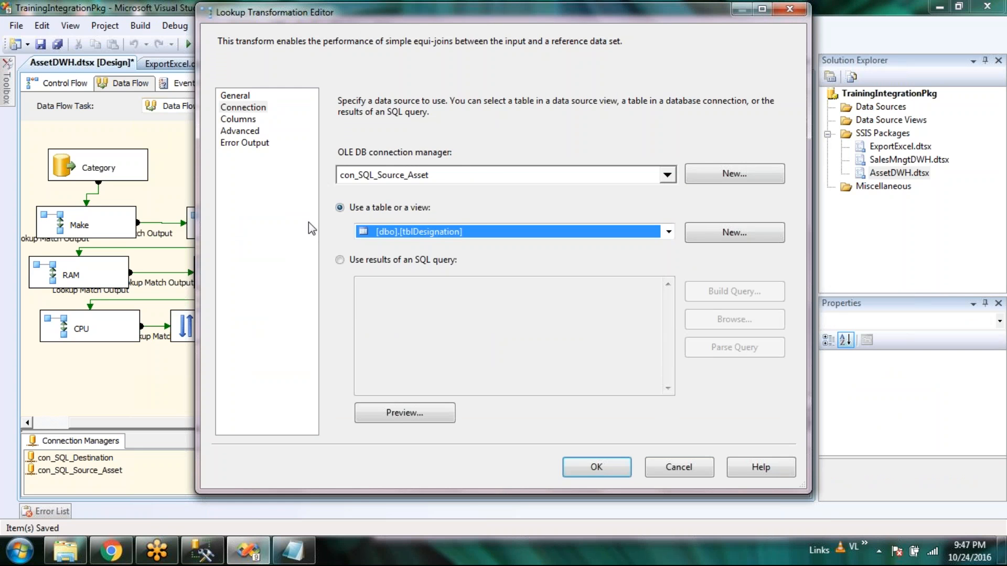
Map the input column DesignationId to the lookup column DesignationId and accept the Designation lookup's settings
click(241, 120)
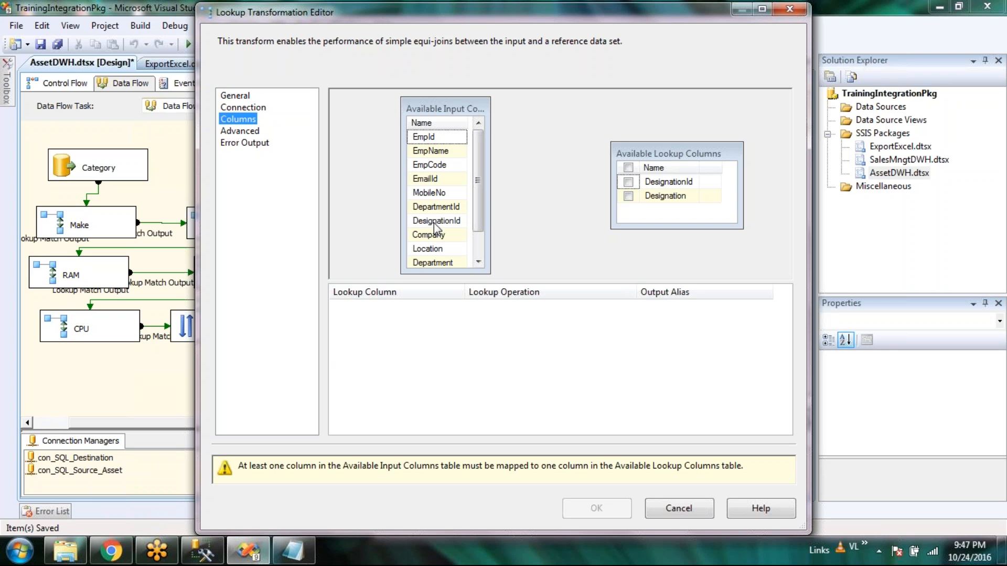
drag(433, 226, 669, 182)
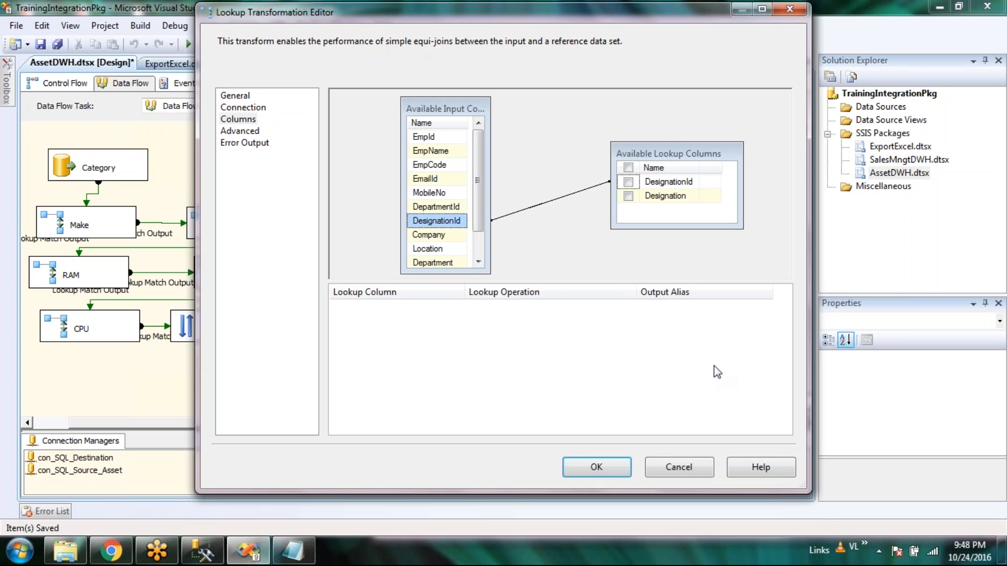
click(231, 143)
click(682, 412)
click(598, 433)
click(598, 467)
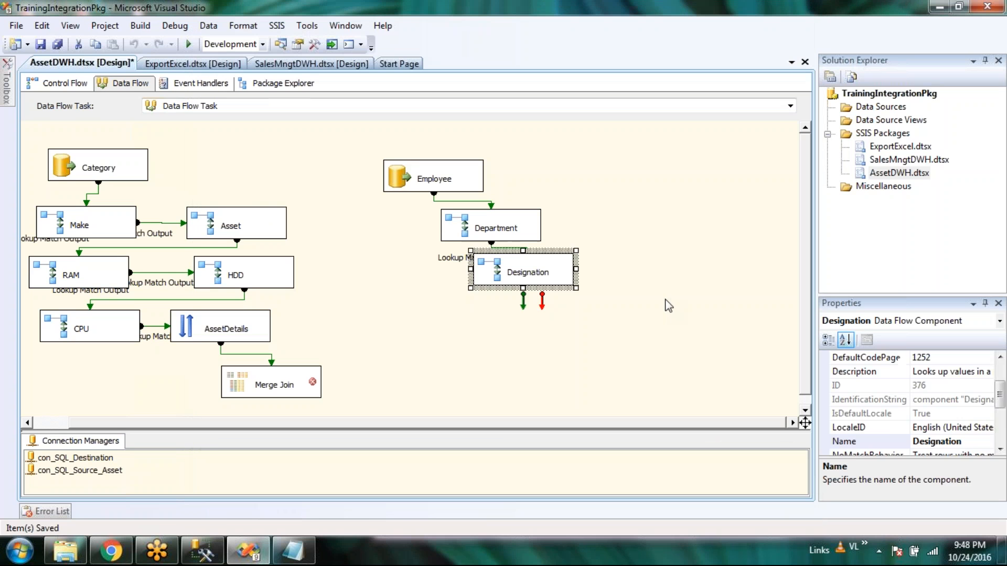
Add another Lookup transformation to the data flow below the Designation lookup
click(200, 550)
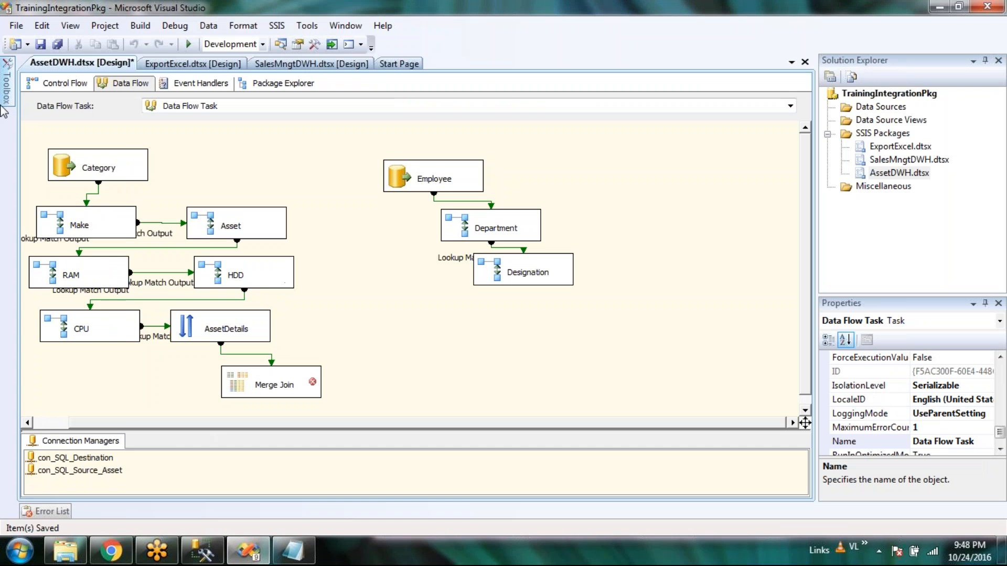
click(6, 94)
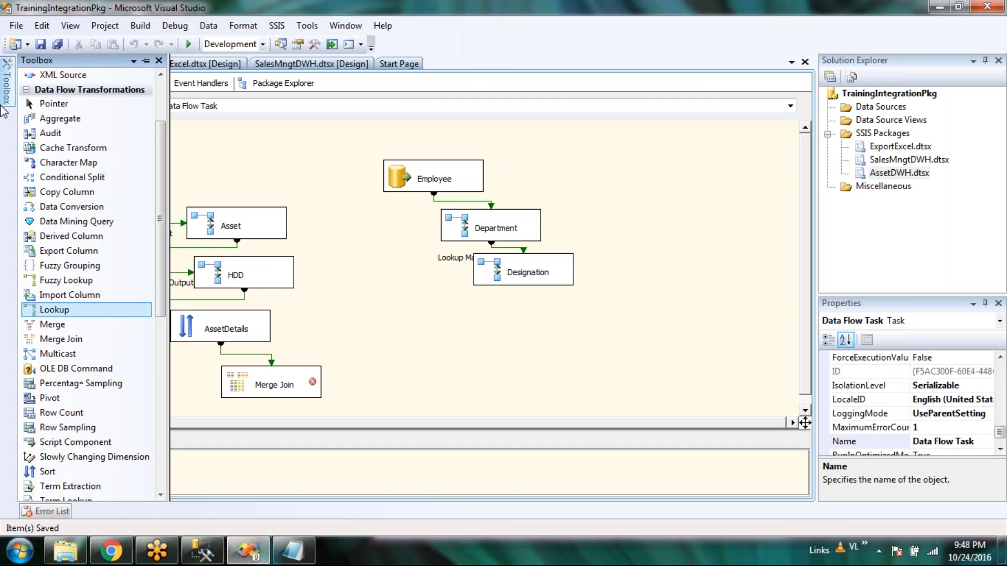
drag(59, 313, 474, 304)
double_click(498, 323)
click(696, 299)
Move the Designation lookup below and left of Department, and connect its Lookup Match Output to the new lookup's Lookup Input
drag(524, 282, 410, 255)
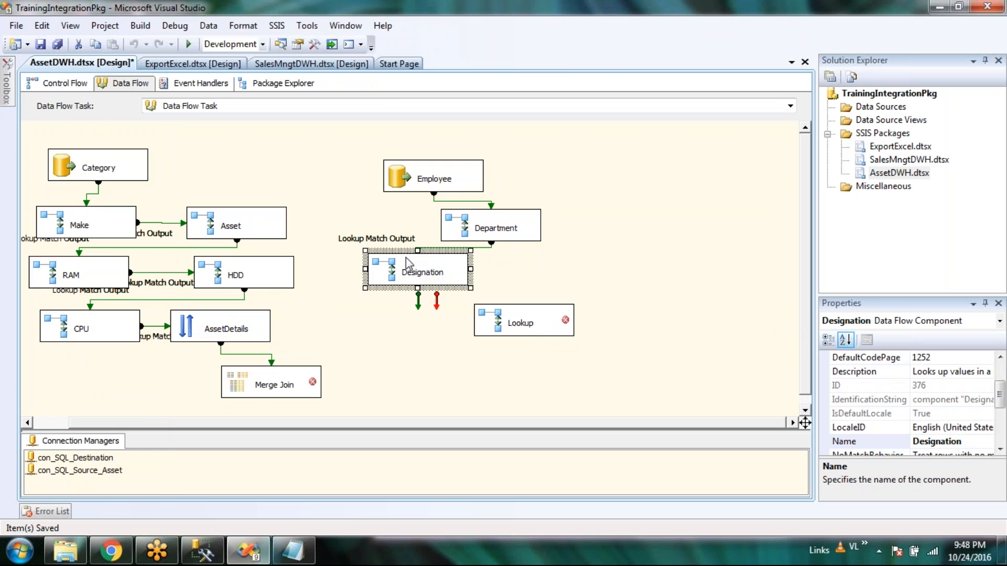
drag(418, 303, 519, 322)
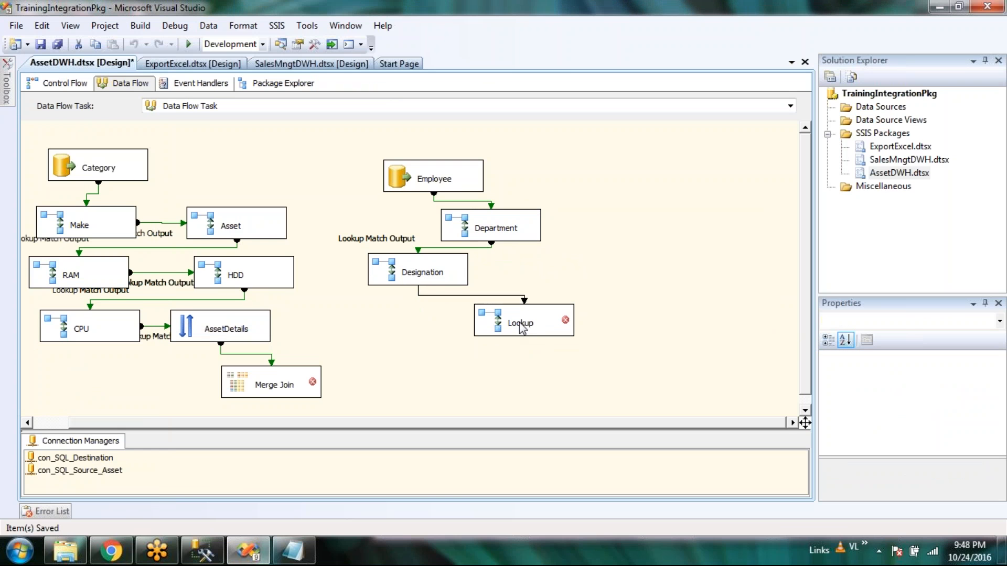
click(524, 274)
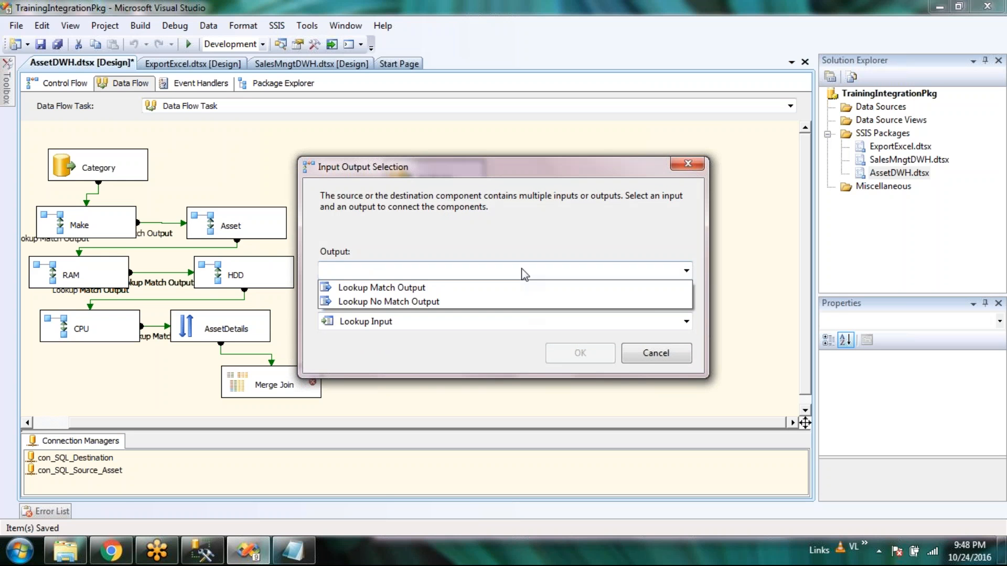
click(436, 288)
click(577, 353)
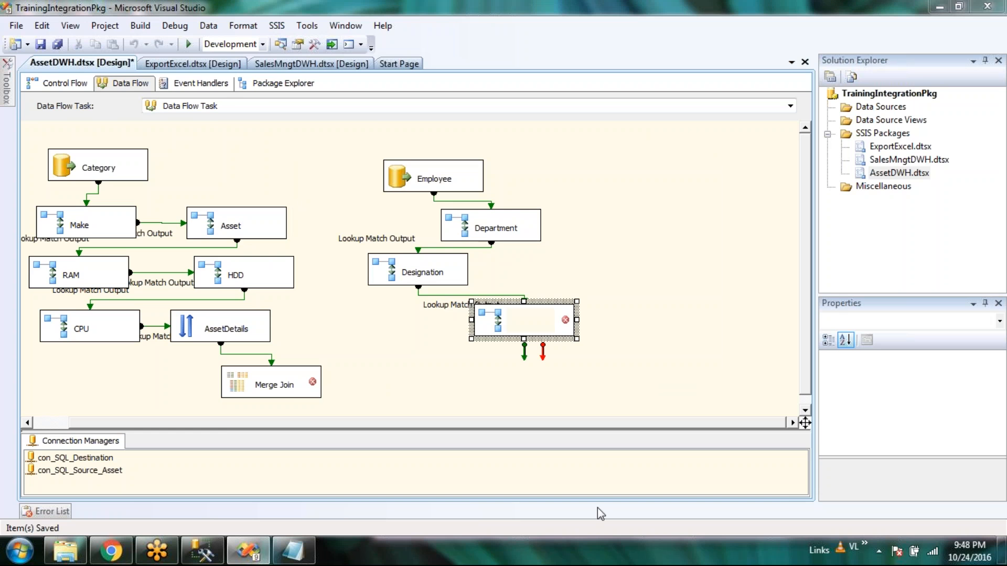
Set the new lookup to Ignore failure for unmatched rows and to reference [dbo].[tblAllocatedAsset] through con_SQL_Source_Asset
click(403, 346)
click(400, 360)
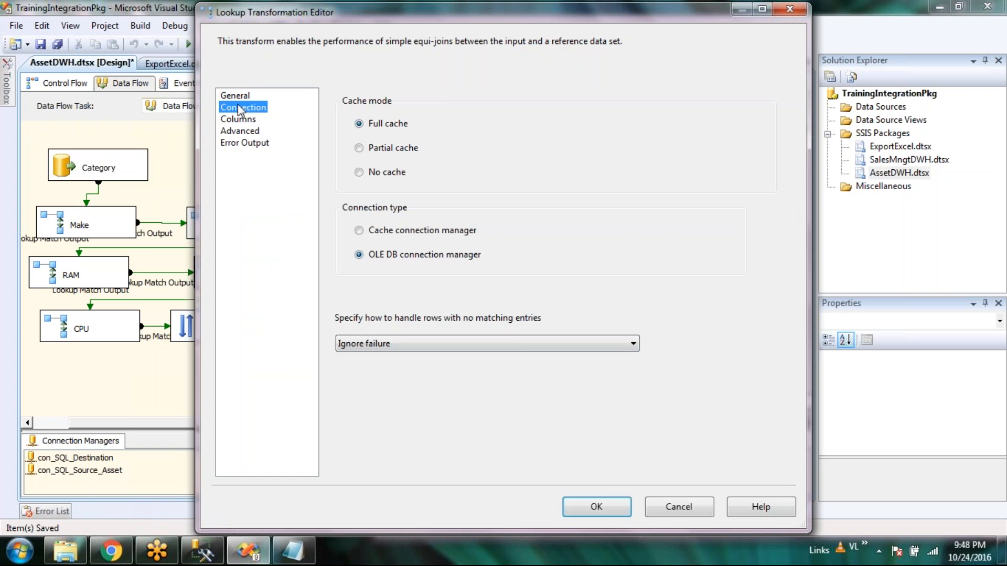
click(433, 175)
click(434, 202)
click(452, 236)
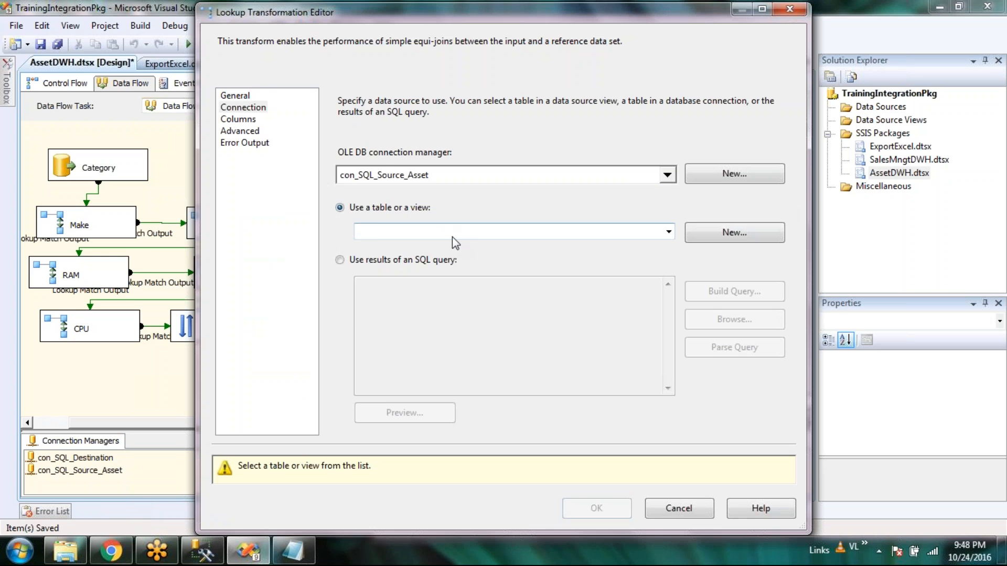
click(415, 218)
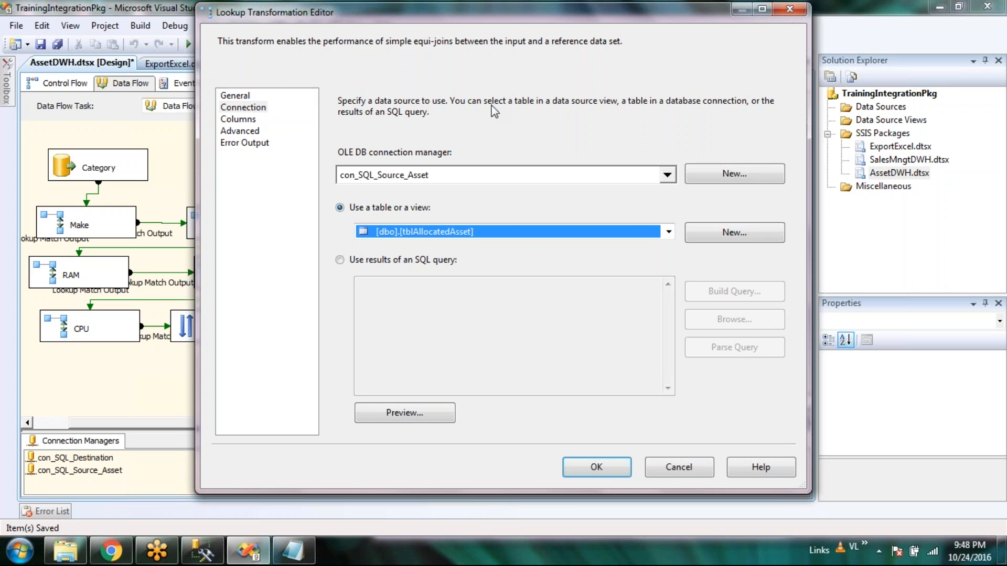
Map EmpId to the lookup's EmpId and add AllocationId, AssetId, AllocationDate, ReleaseDate and AllocationStatus as new columns
click(249, 124)
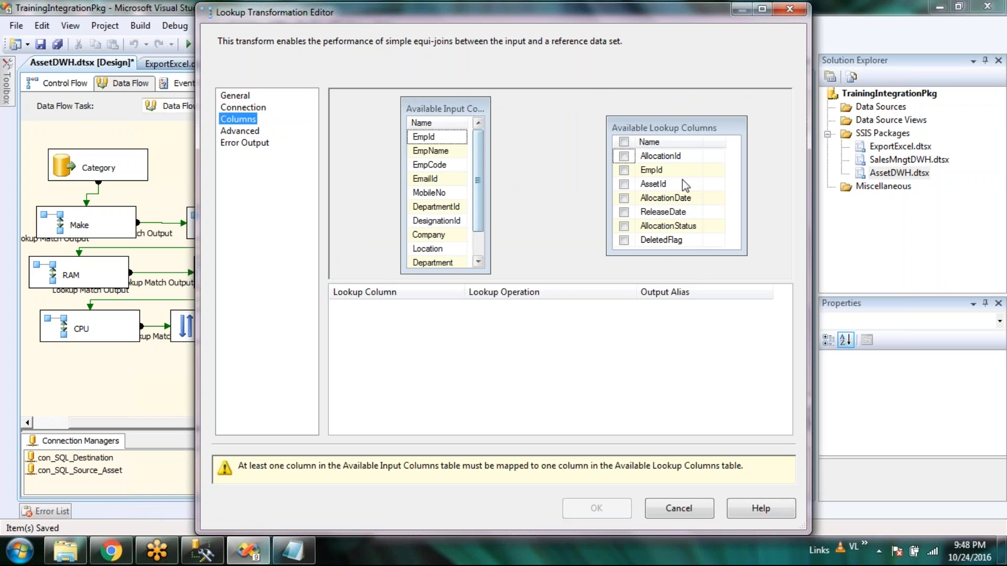
drag(428, 137, 665, 171)
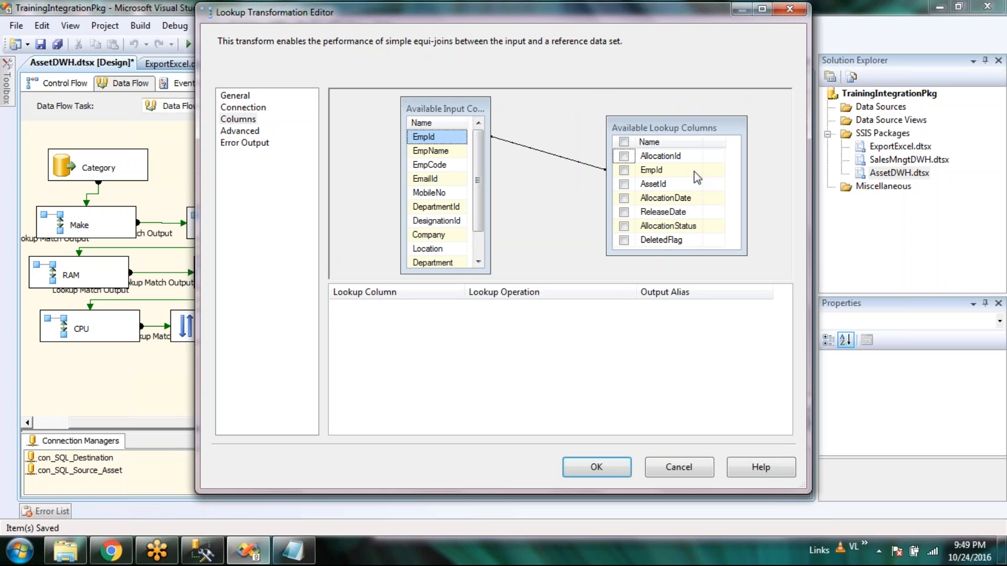
click(625, 157)
click(624, 185)
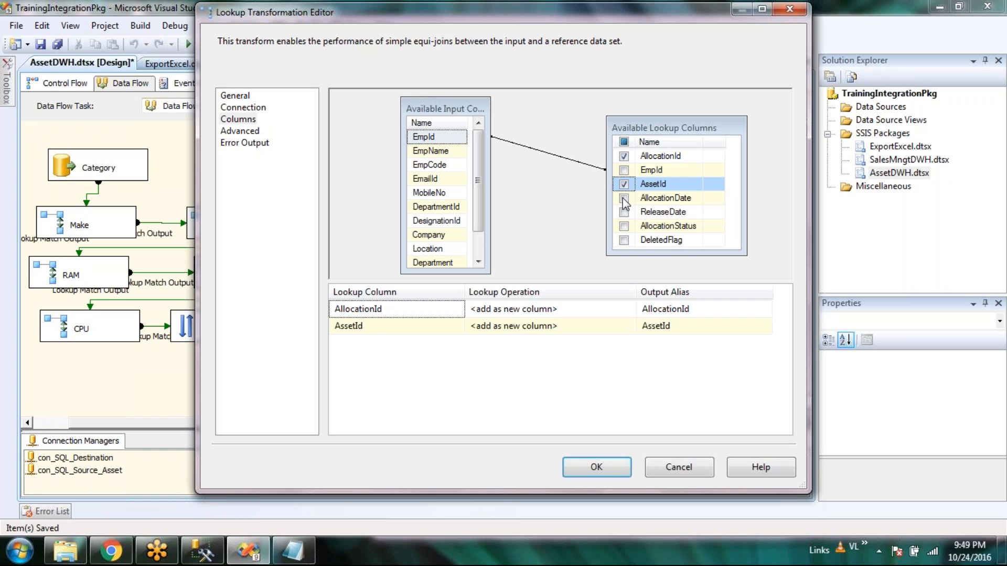
click(623, 198)
click(623, 213)
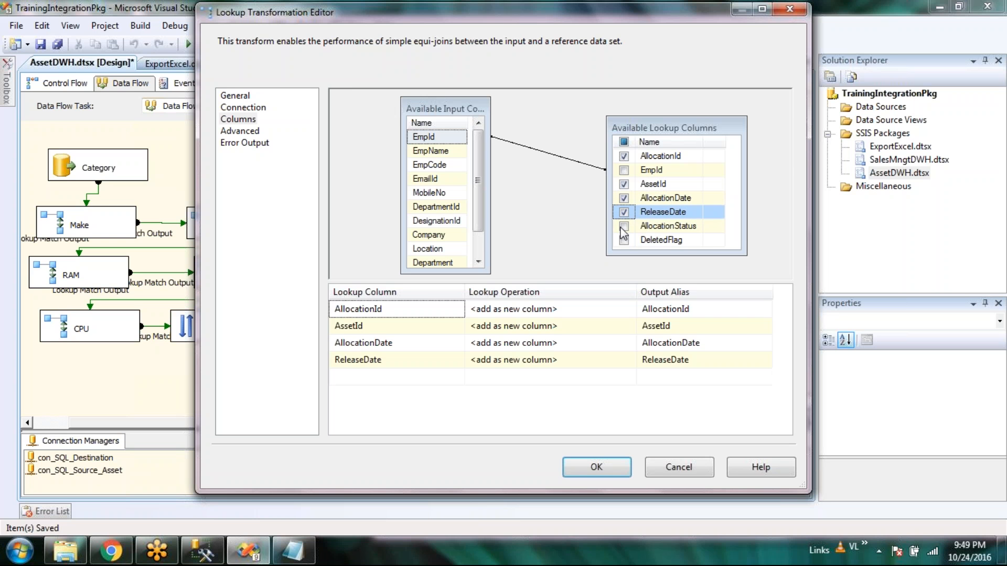
click(624, 227)
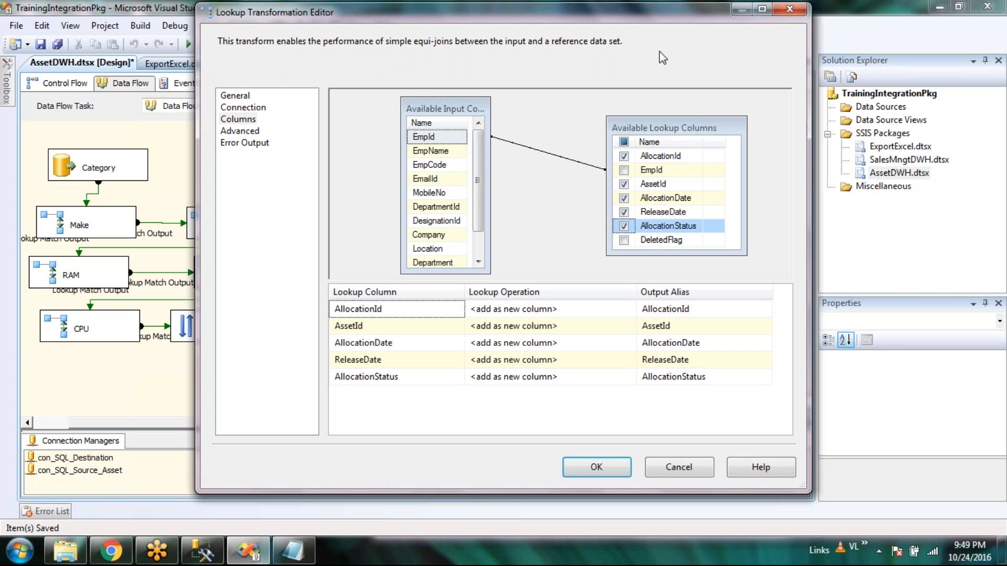
Choose Ignore failure as the error output value for selected cells and accept the lookup's settings
click(246, 144)
click(622, 412)
click(614, 435)
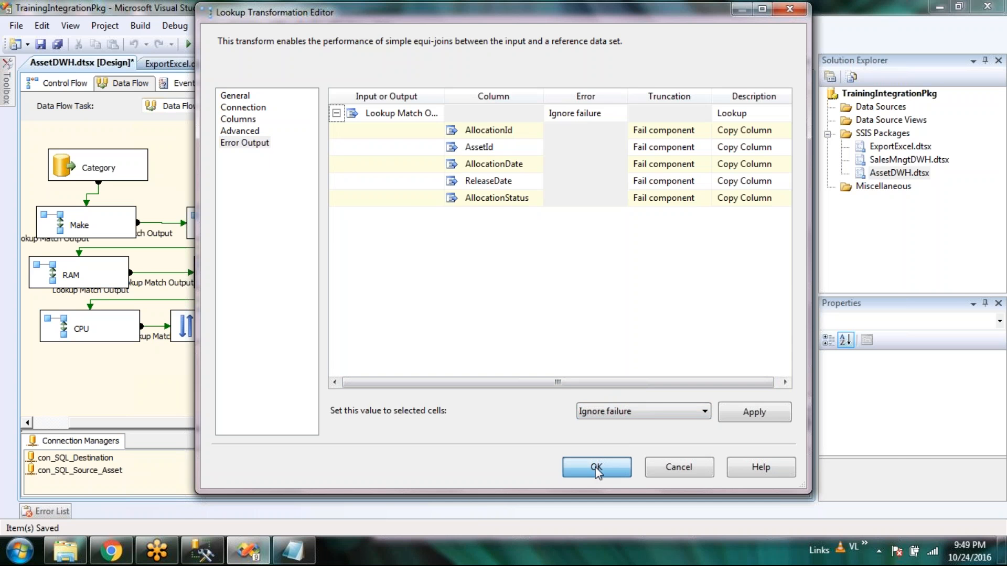
click(597, 468)
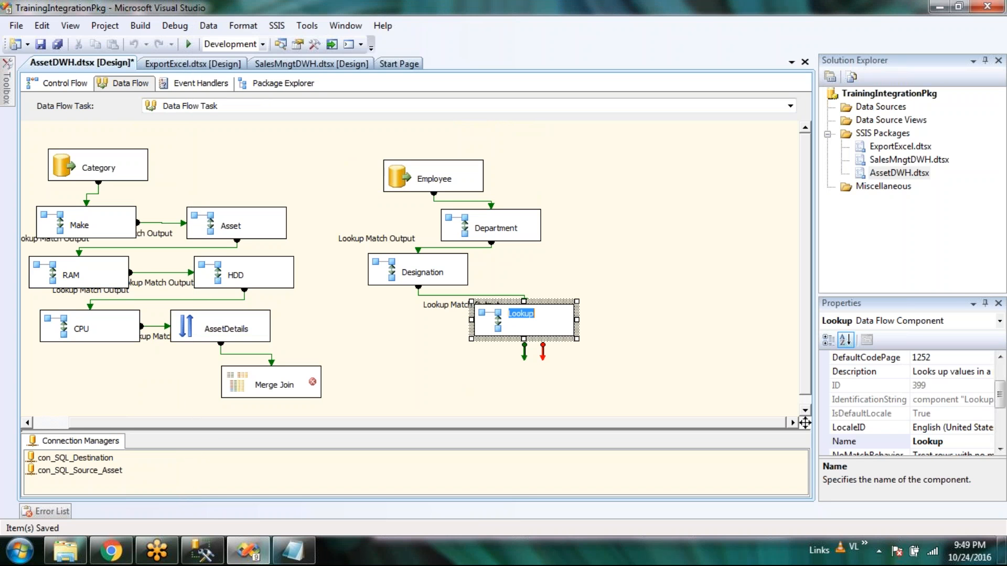
Name the new lookup Allocation and place it to the right of the Designation lookup
text(Allocation)
click(612, 364)
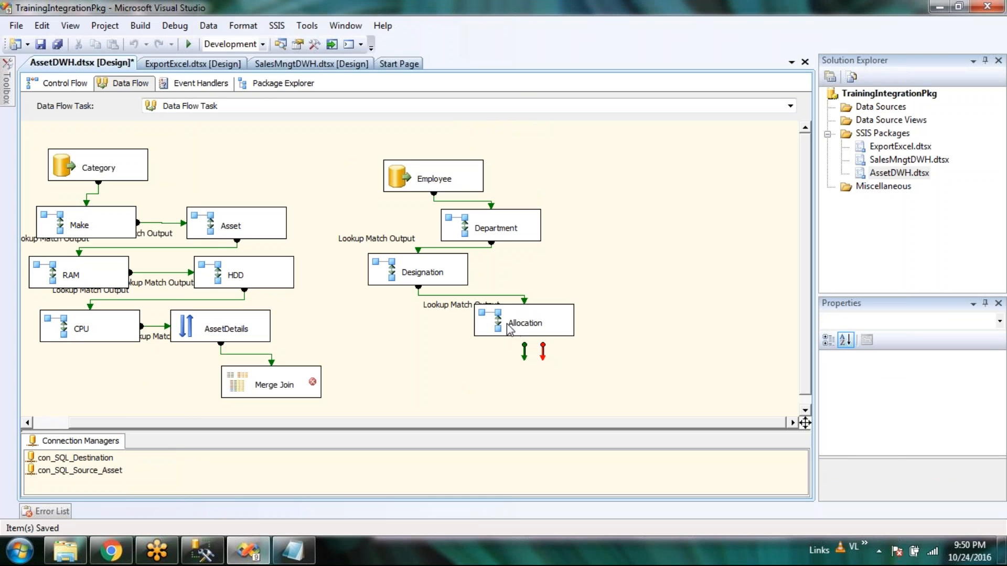
drag(499, 328, 533, 275)
click(411, 346)
Add a Sort transformation below the Allocation lookup and name it EmployeeDetails
click(7, 91)
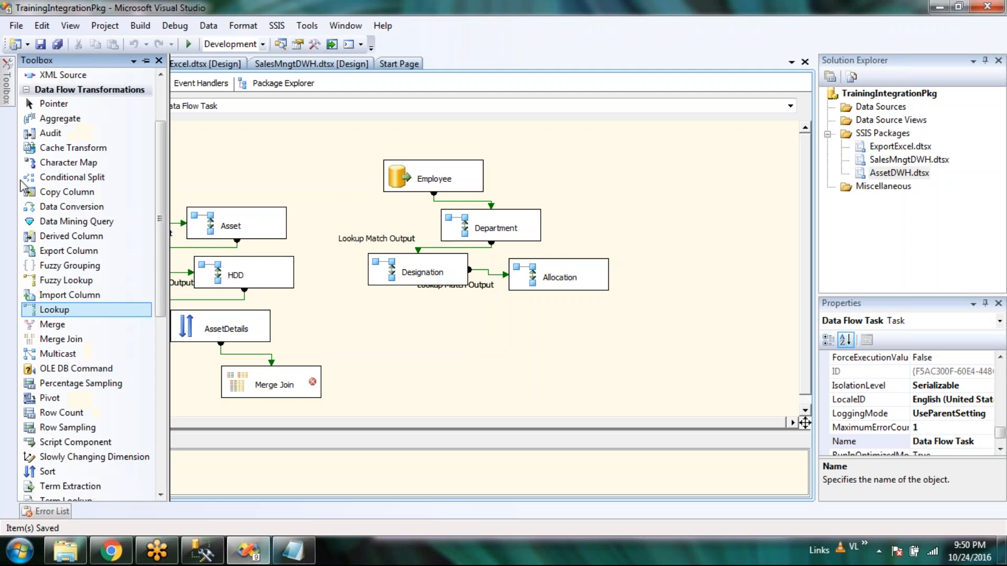
drag(47, 472, 480, 316)
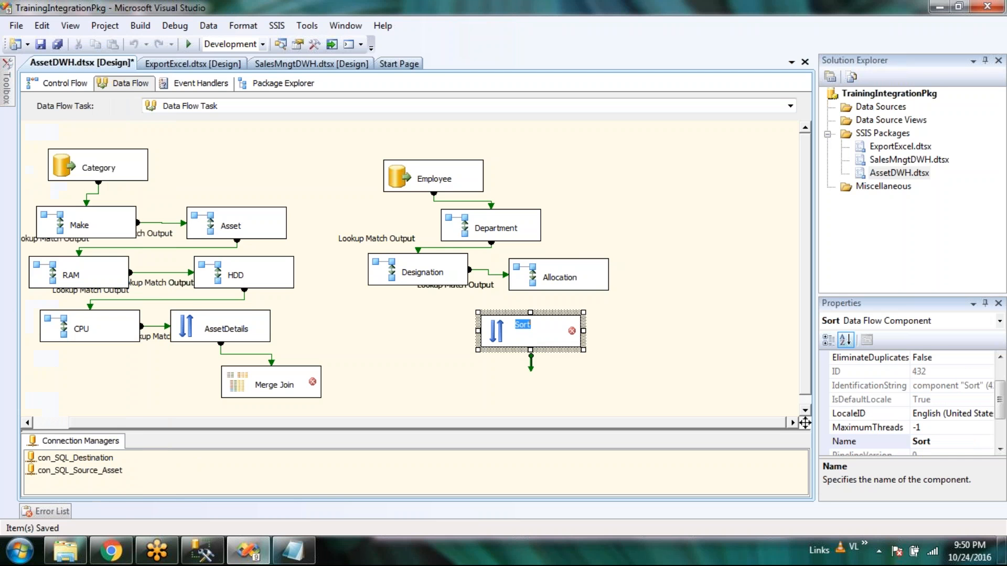
text(Employee Details)
click(559, 326)
key(BackSpace)
click(632, 341)
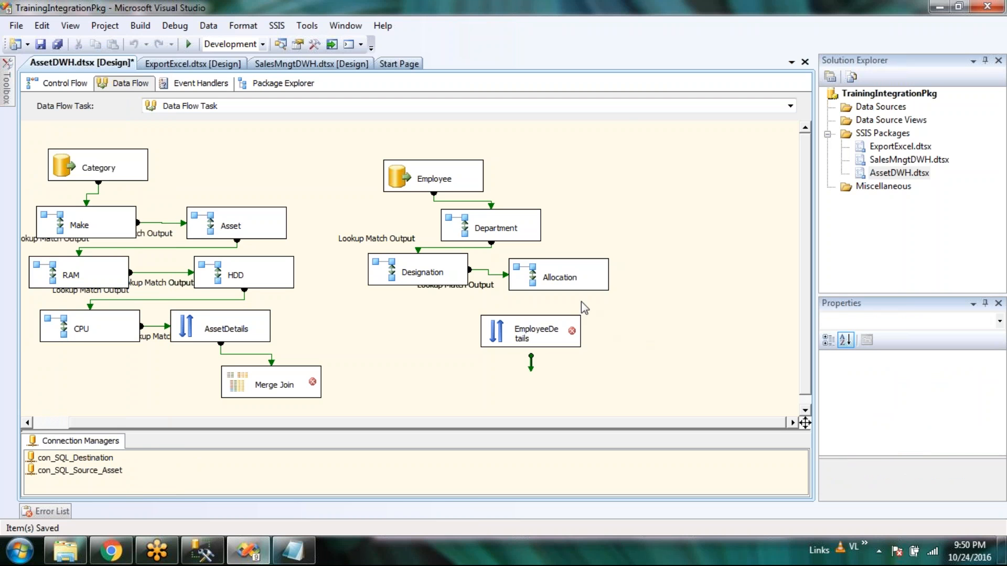
Connect the Allocation lookup's Lookup Match Output to the EmployeeDetails sort's Sort Input
click(558, 286)
drag(559, 314, 524, 341)
click(440, 268)
click(427, 283)
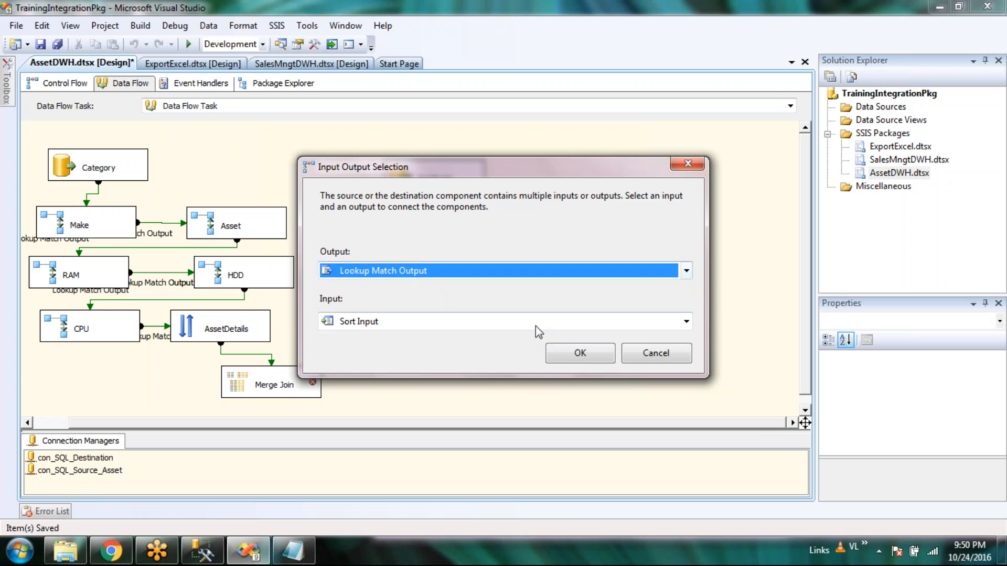
click(579, 353)
Set the EmployeeDetails sort to order rows by AssetId ascending and accept its settings
double_click(496, 335)
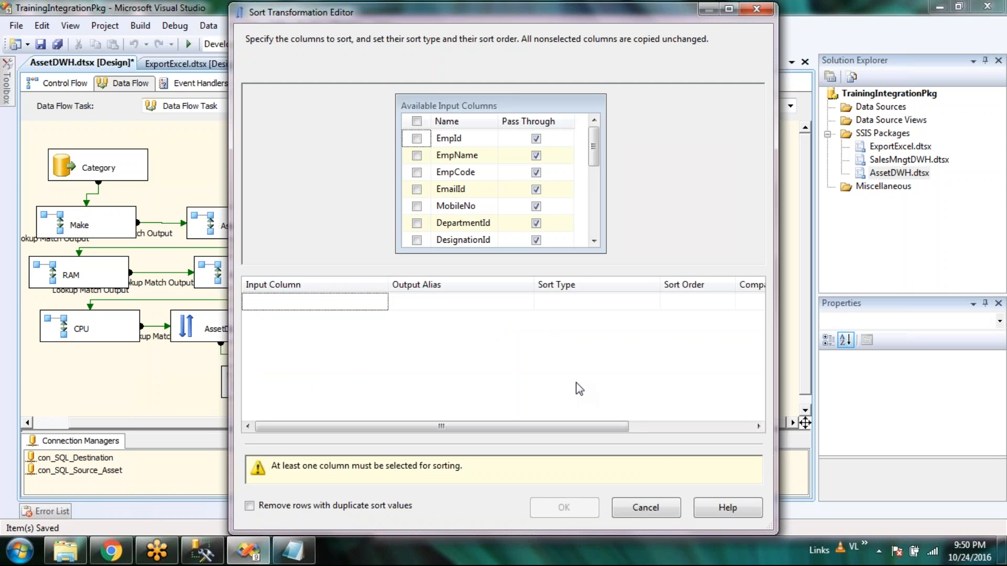
drag(594, 156, 594, 206)
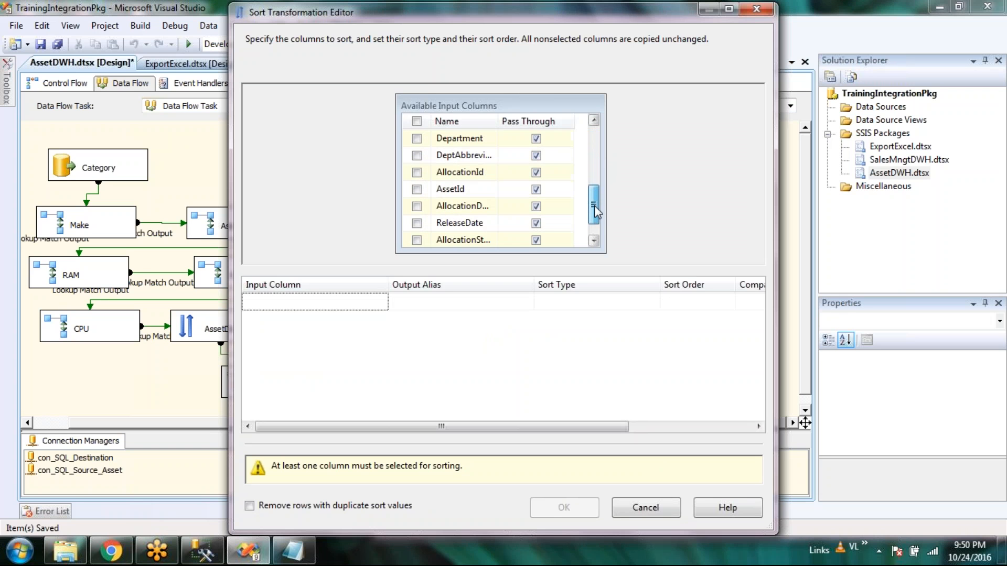
click(417, 190)
click(564, 467)
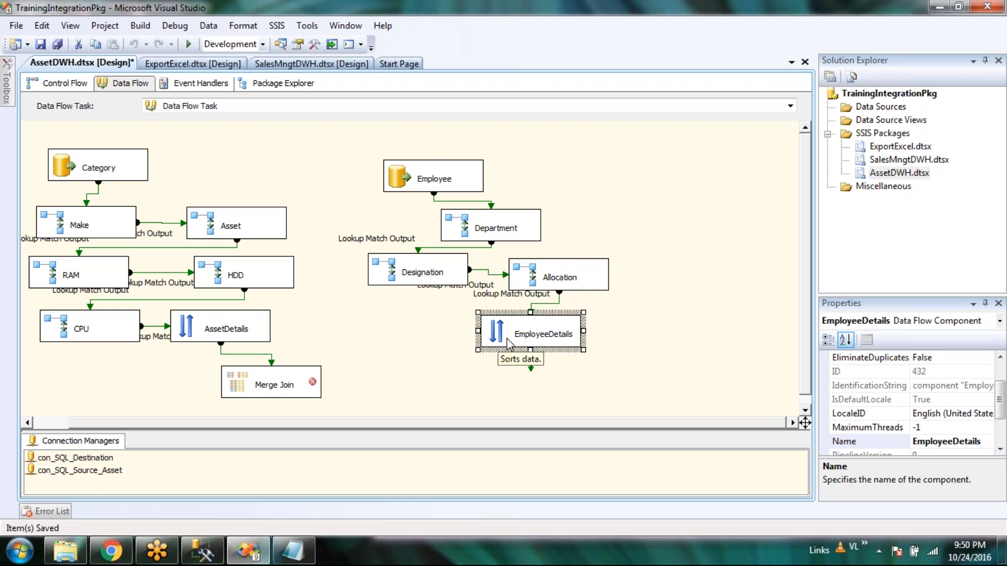
Move the EmployeeDetails sort and the Merge Join closer together and try to connect the Merge Join's output to EmployeeDetails
drag(522, 338, 430, 343)
drag(272, 383, 336, 369)
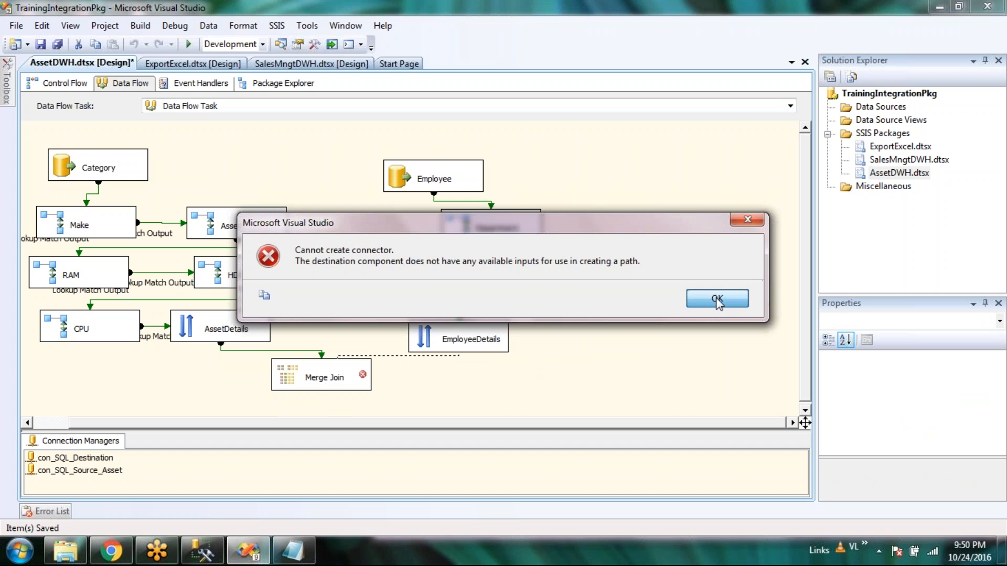
click(717, 302)
drag(465, 344, 484, 356)
click(322, 376)
drag(322, 408, 485, 362)
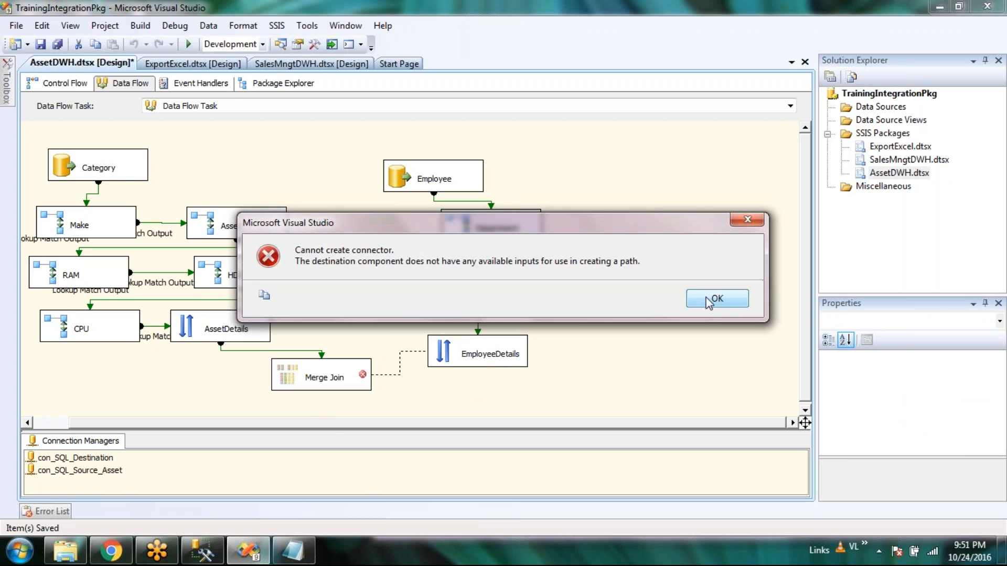
click(709, 303)
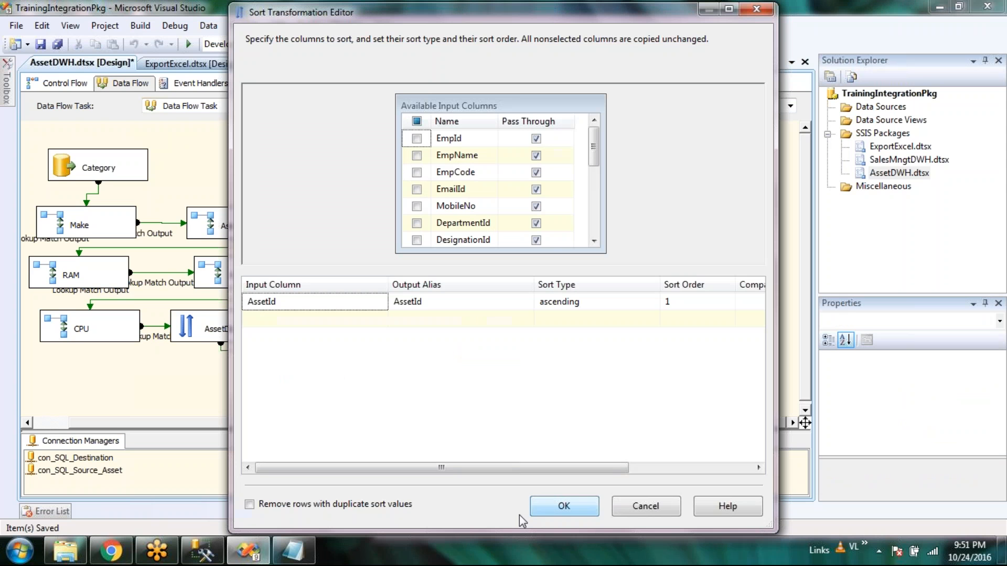
Examine the sort columns and sort types of the EmployeeDetails and AssetDetails sorts
drag(467, 466, 546, 521)
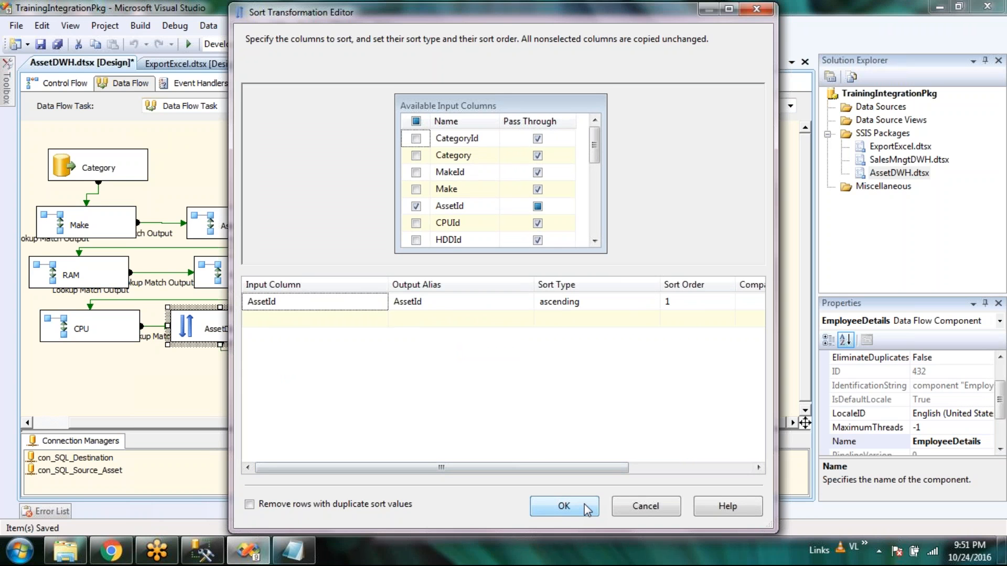
click(584, 504)
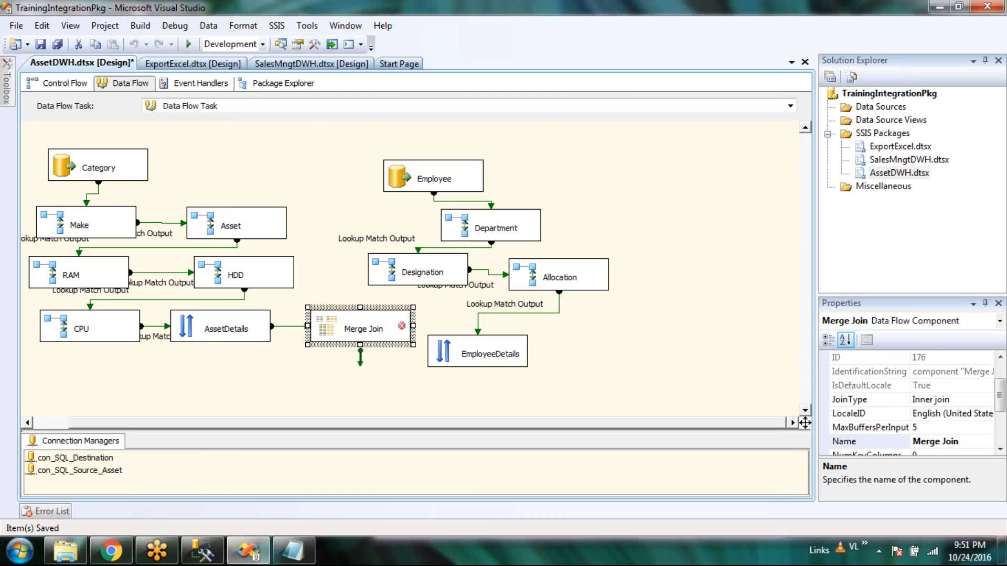
Reposition the Merge Join between the AssetDetails and EmployeeDetails sorts and retry connecting its output to EmployeeDetails
drag(362, 333, 456, 352)
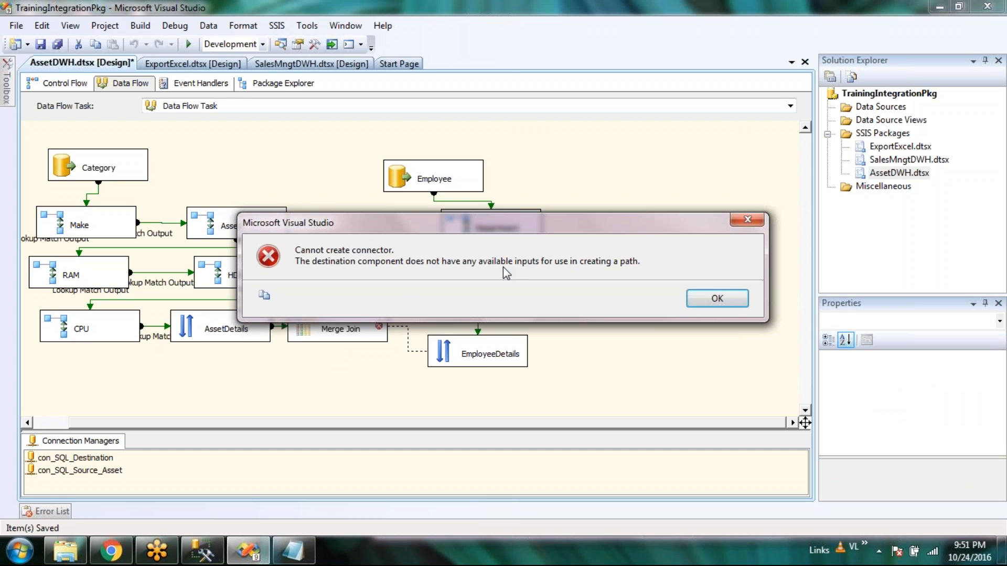
click(717, 301)
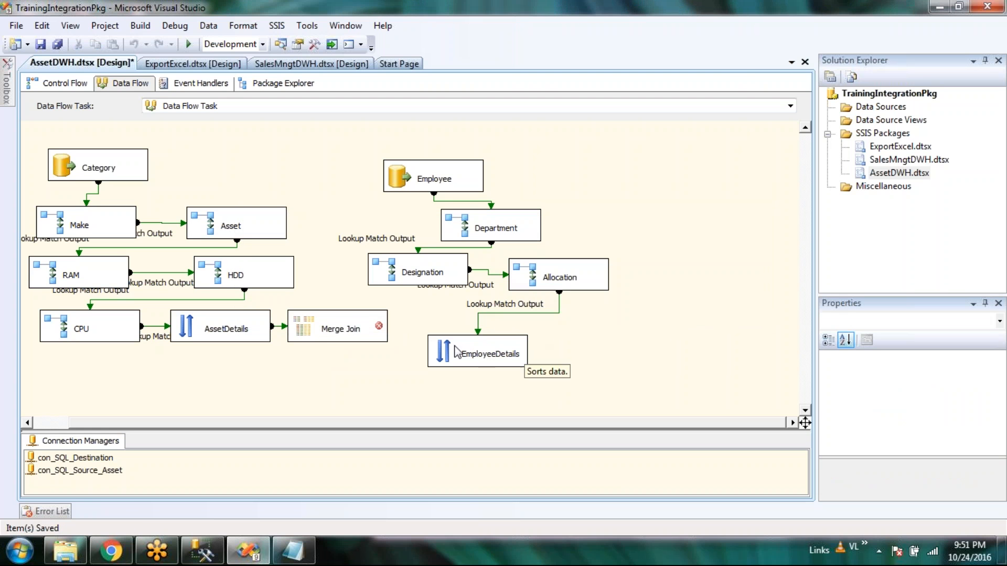
drag(329, 335, 336, 385)
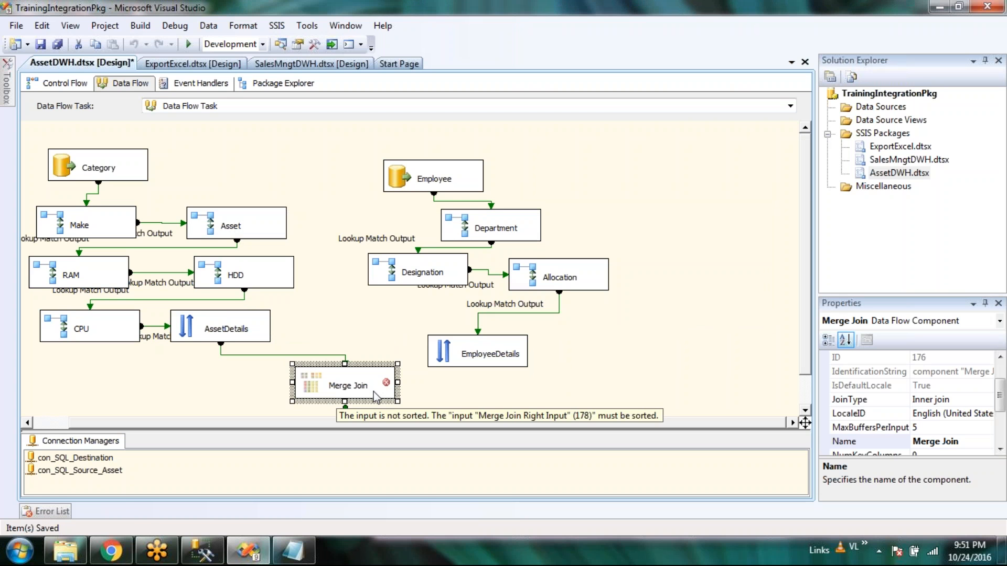
drag(347, 383, 355, 316)
drag(354, 356, 467, 350)
click(717, 298)
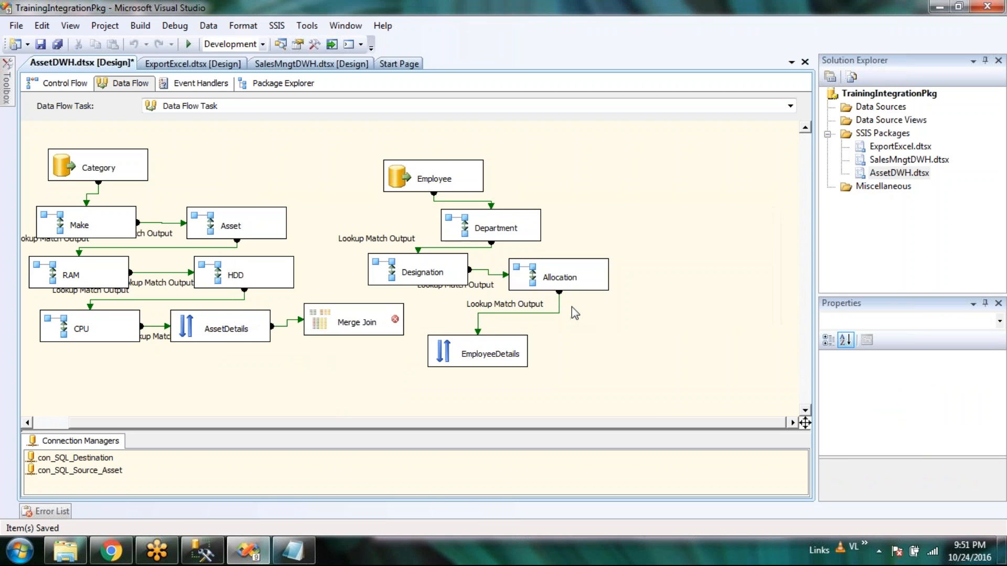
click(454, 362)
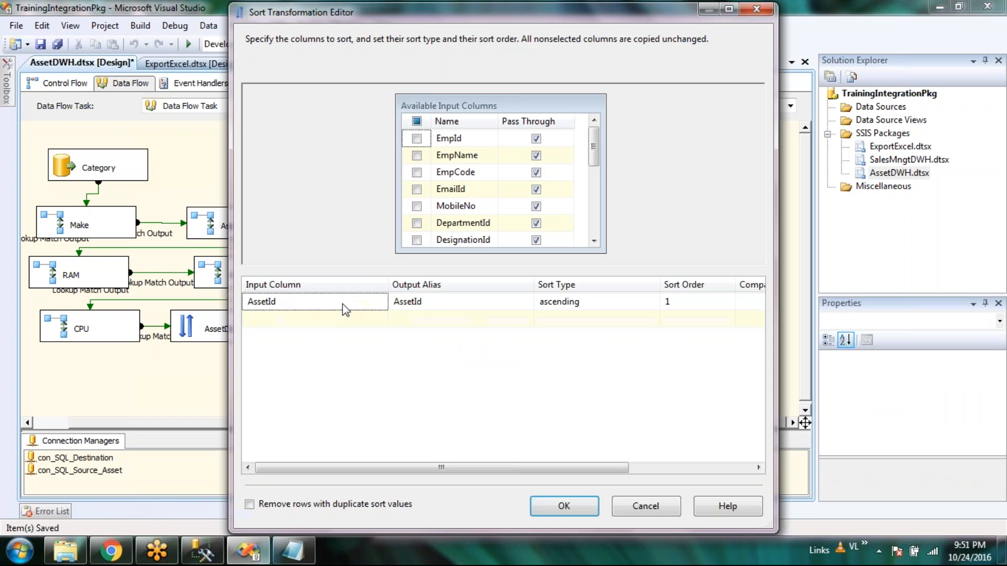
click(270, 302)
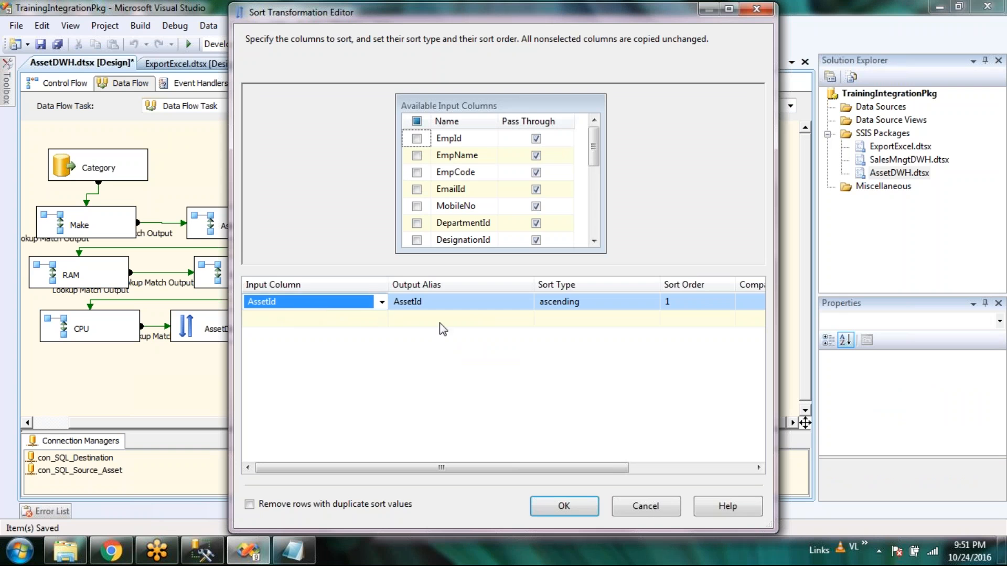
click(382, 302)
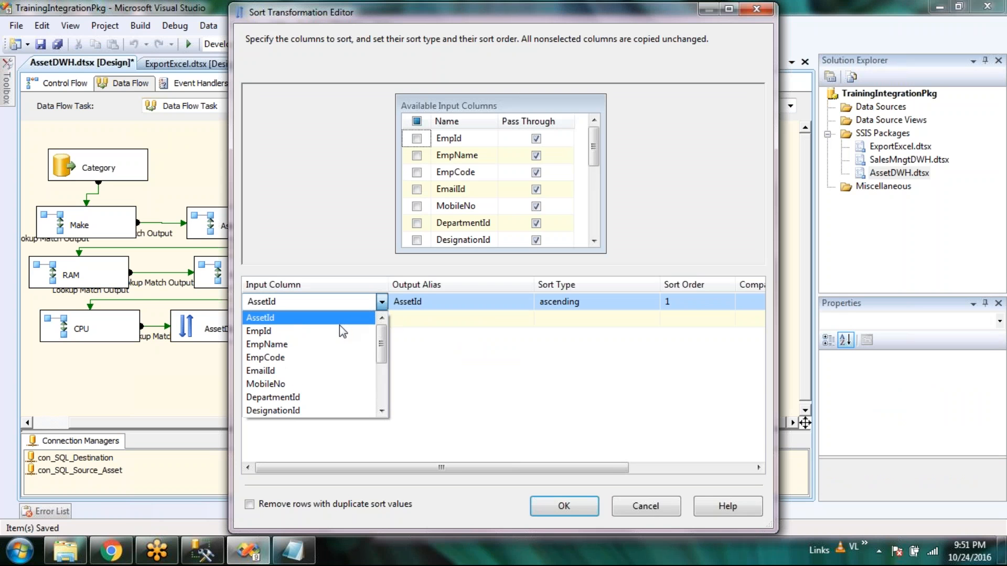
click(339, 329)
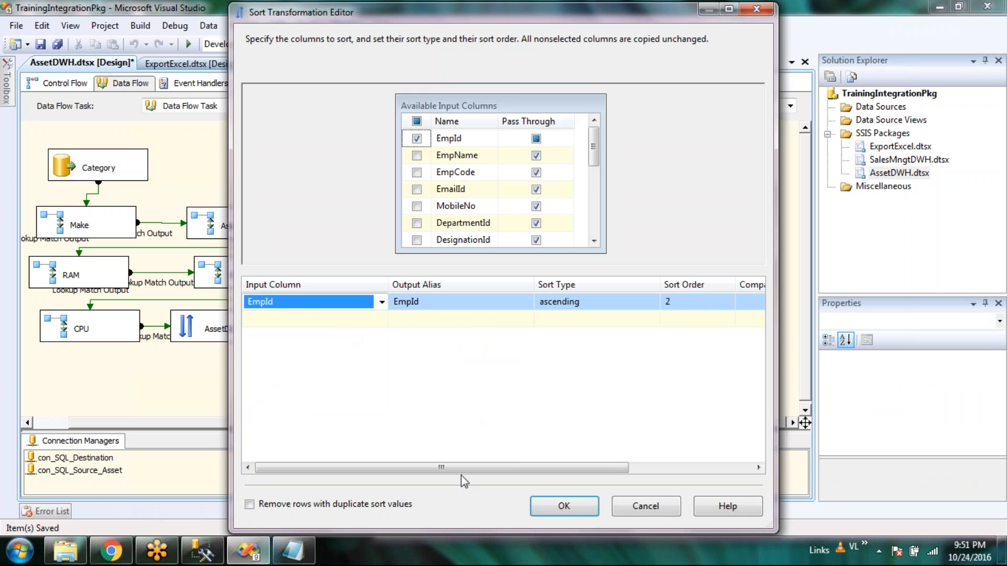
click(572, 510)
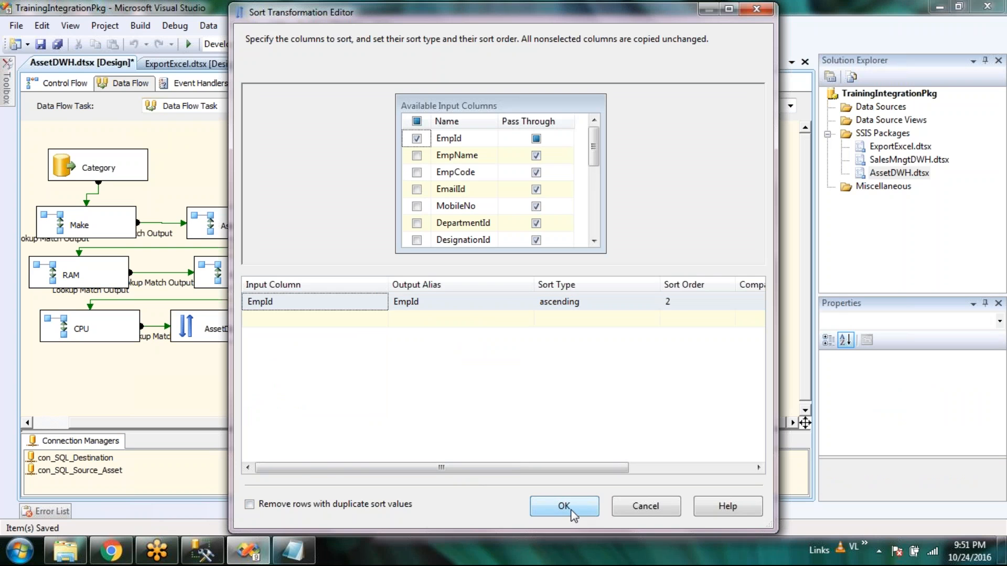
click(656, 505)
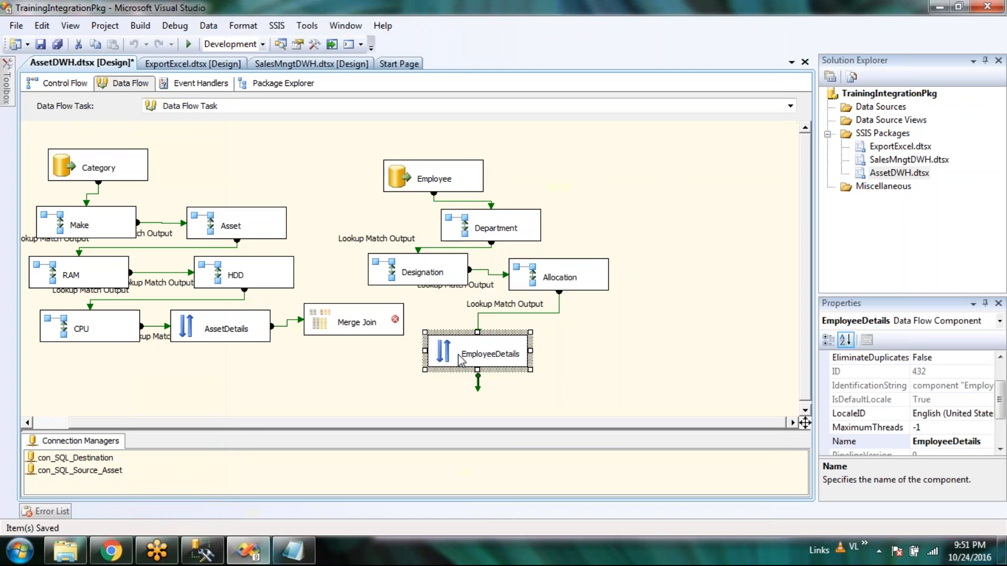
Remove the AssetId sort column from the EmployeeDetails sort, sort by EmpId ascending instead and accept the settings
double_click(460, 361)
click(562, 302)
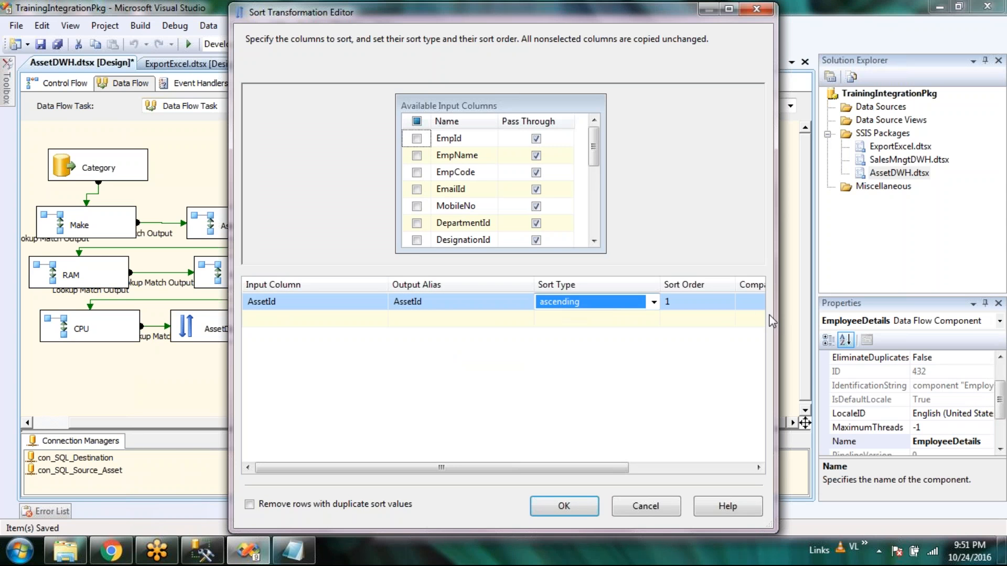
right_click(742, 304)
click(780, 363)
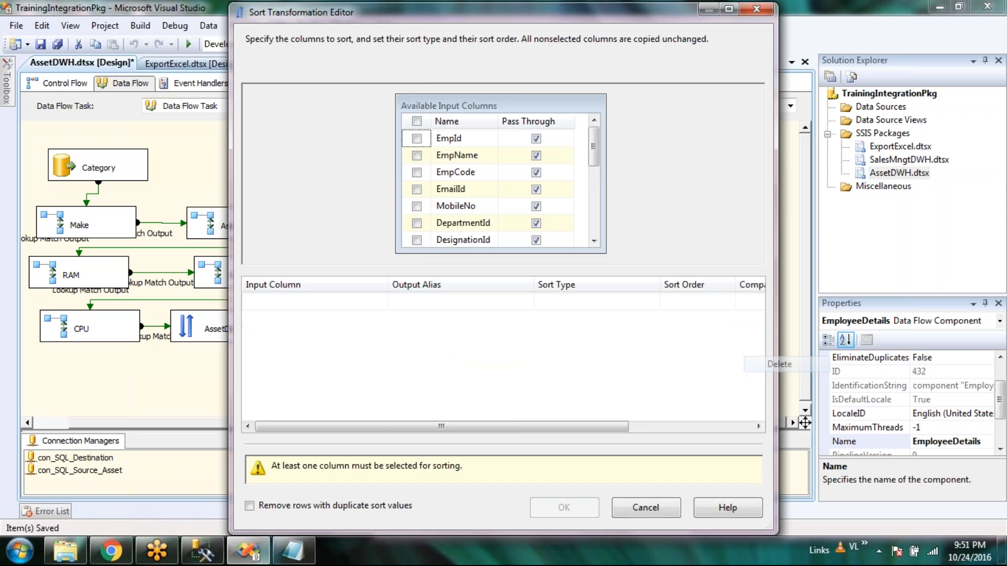
click(416, 139)
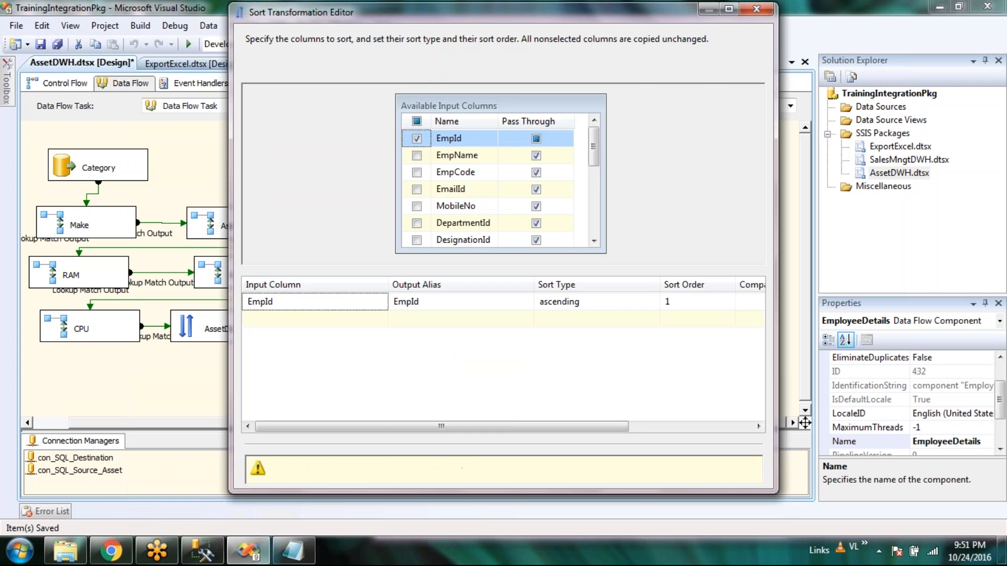
click(560, 463)
Try again to connect the Merge Join's output to the EmployeeDetails sort
click(357, 323)
drag(354, 357, 473, 352)
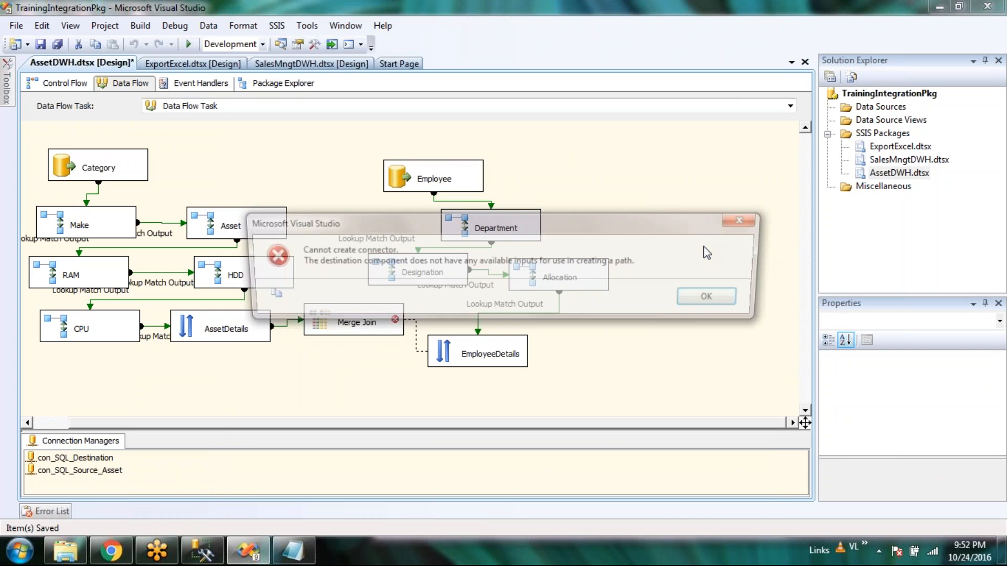
click(707, 296)
Delete the Merge Join and both the AssetDetails and EmployeeDetails sorts from the data flow
click(370, 329)
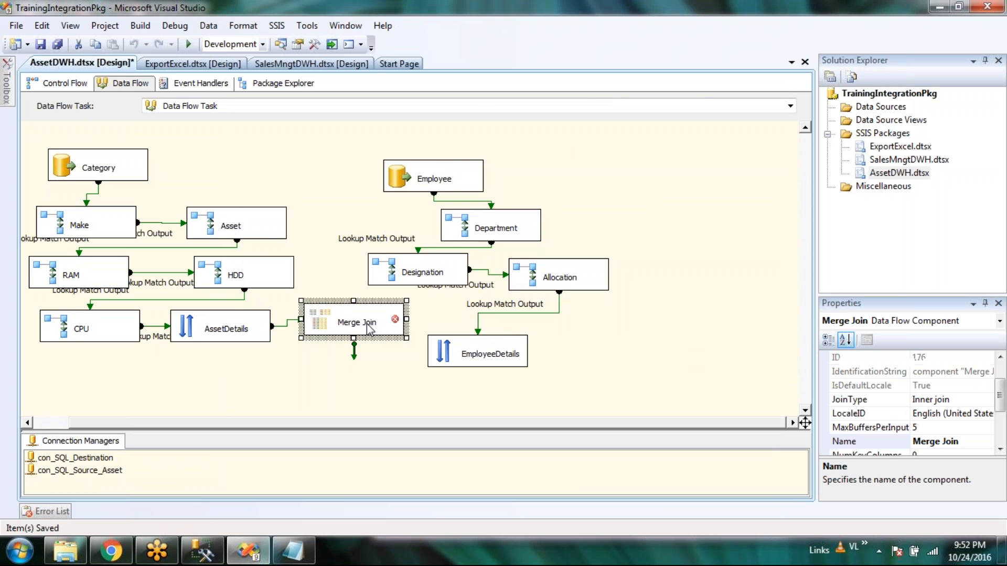
key(Delete)
click(629, 305)
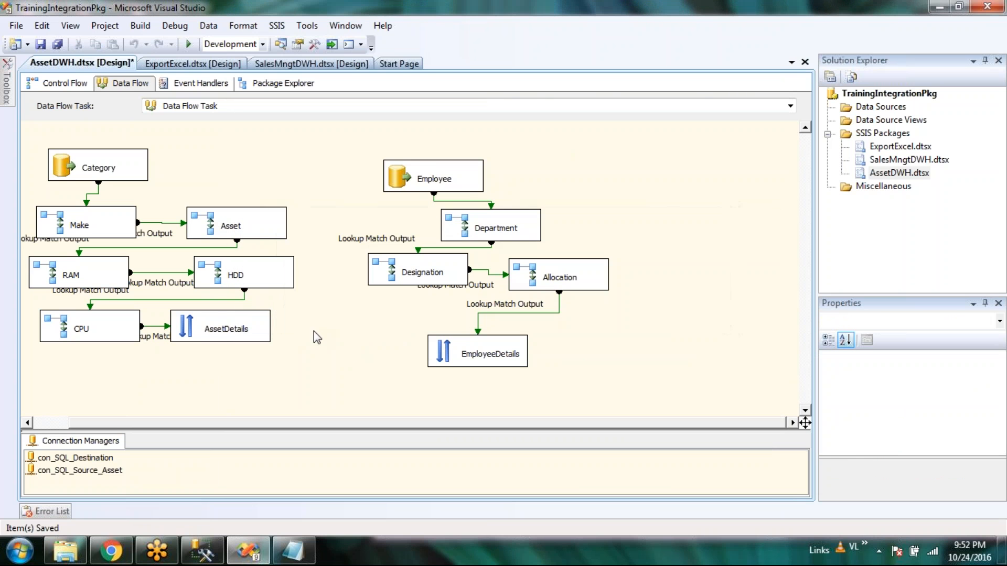
click(219, 335)
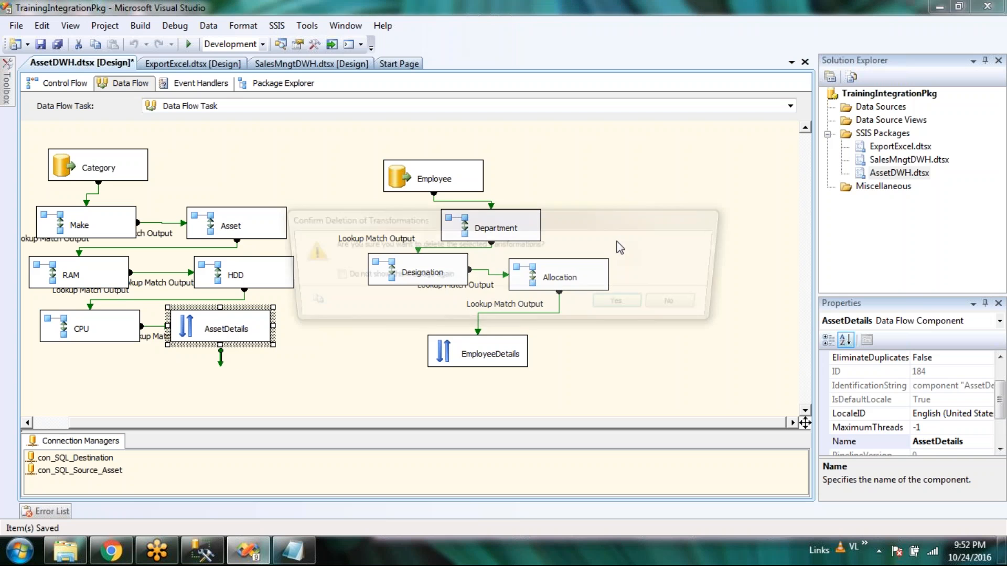
click(616, 300)
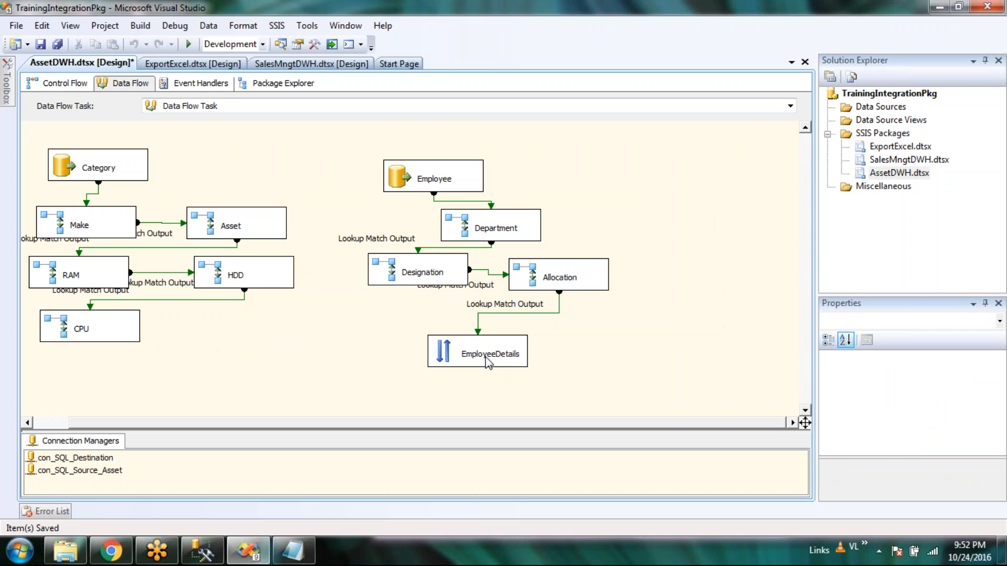
click(487, 358)
key(Delete)
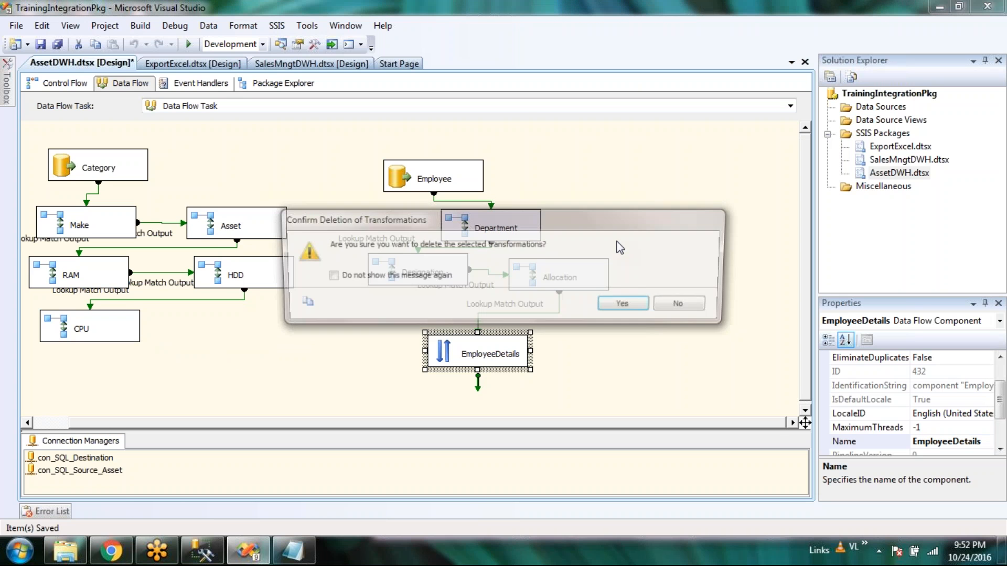
click(622, 304)
Remove the path connecting the Designation lookup to the Allocation lookup
click(537, 282)
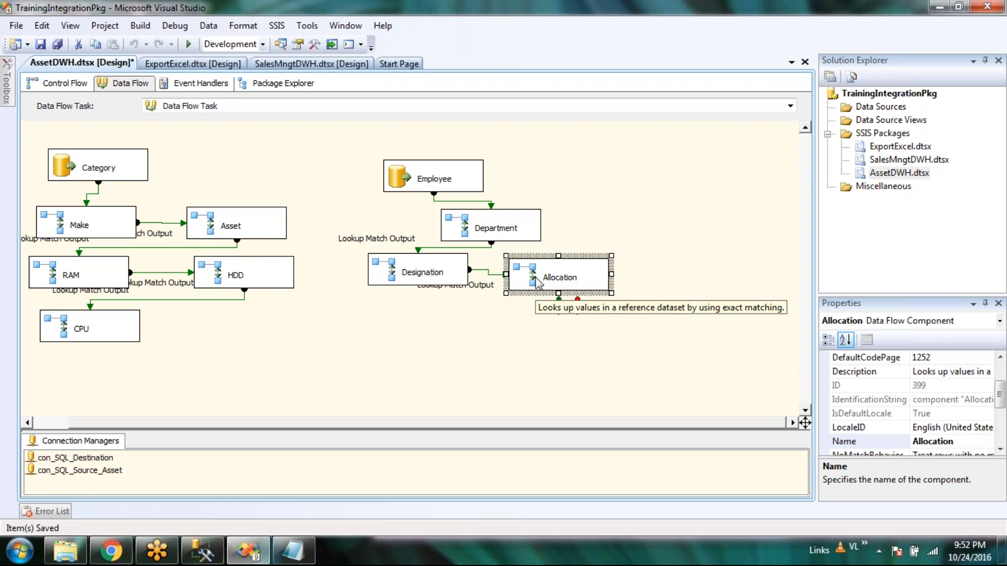
click(484, 272)
key(Delete)
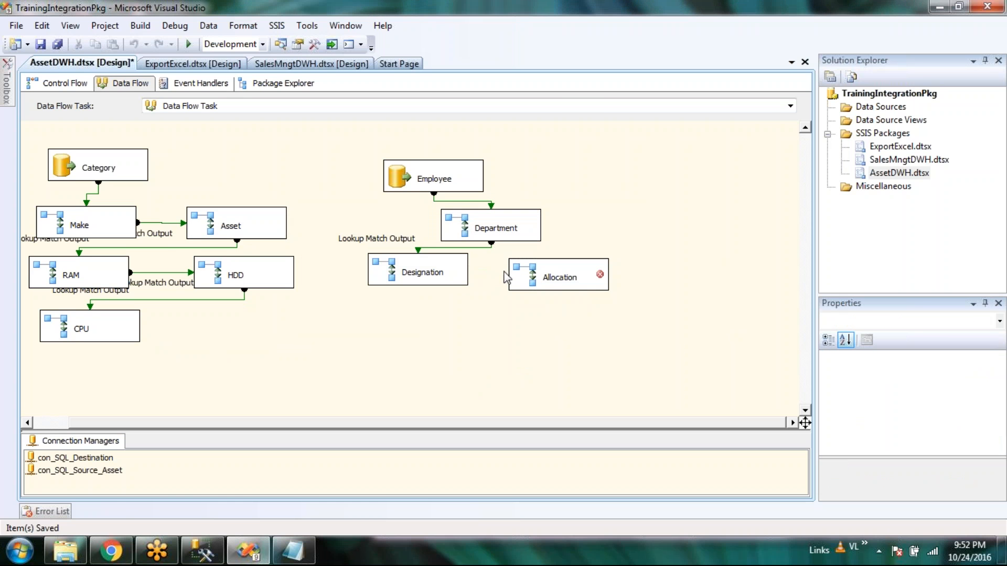
Move the Allocation lookup beside CPU and feed it from CPU's Lookup Match Output
drag(535, 280, 167, 361)
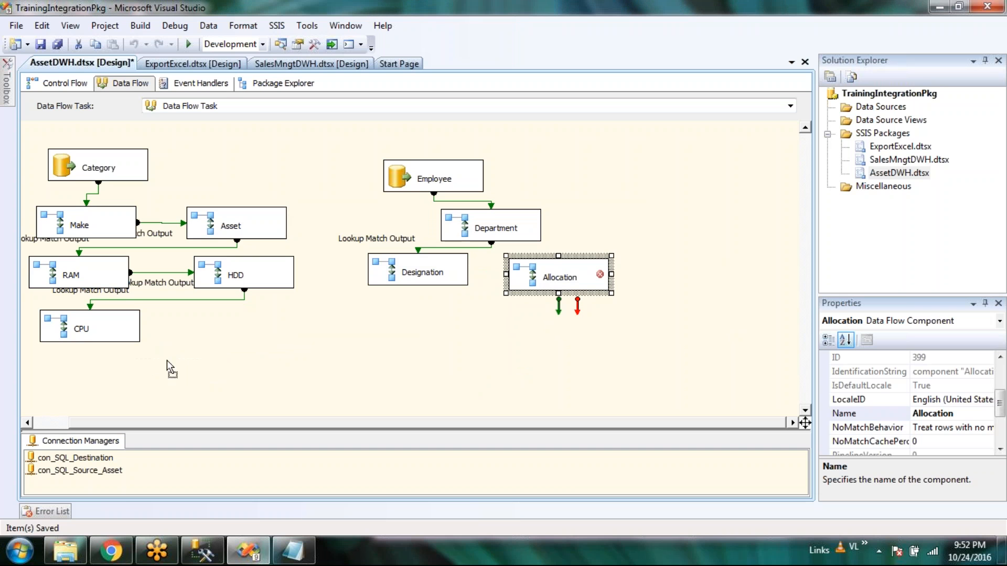
drag(198, 327, 205, 322)
click(109, 337)
drag(91, 362, 200, 338)
click(685, 270)
click(382, 287)
click(597, 361)
click(188, 327)
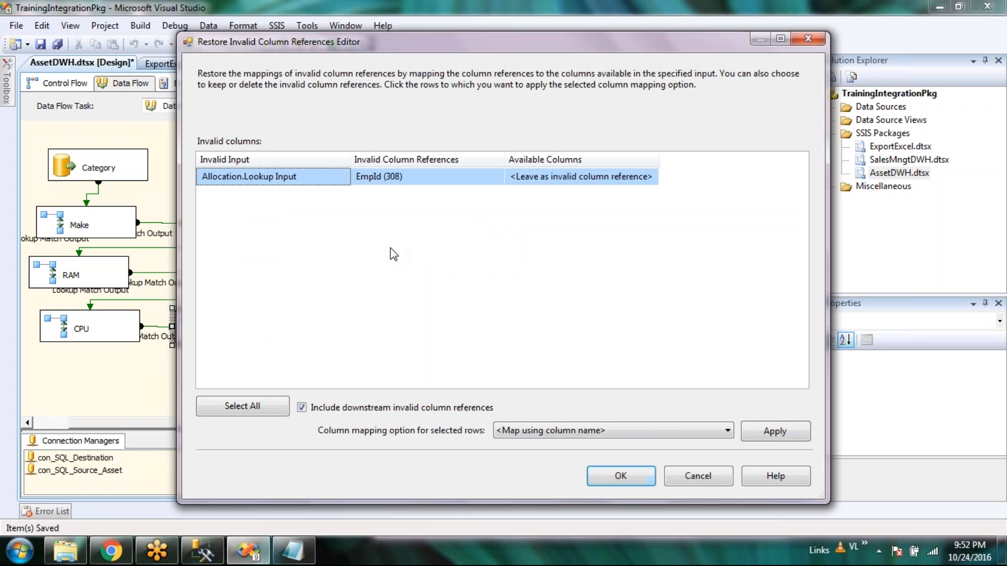
click(684, 485)
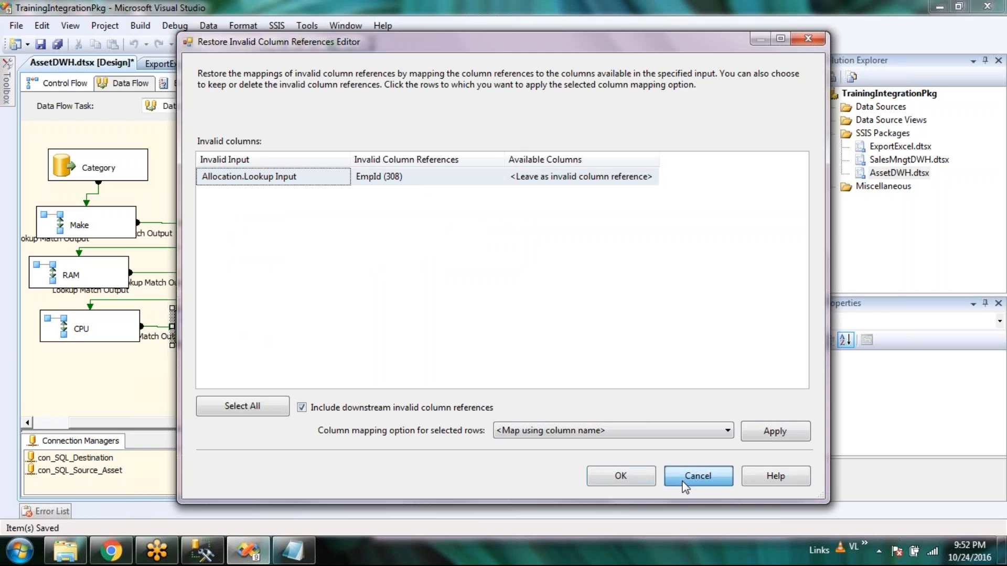
click(684, 485)
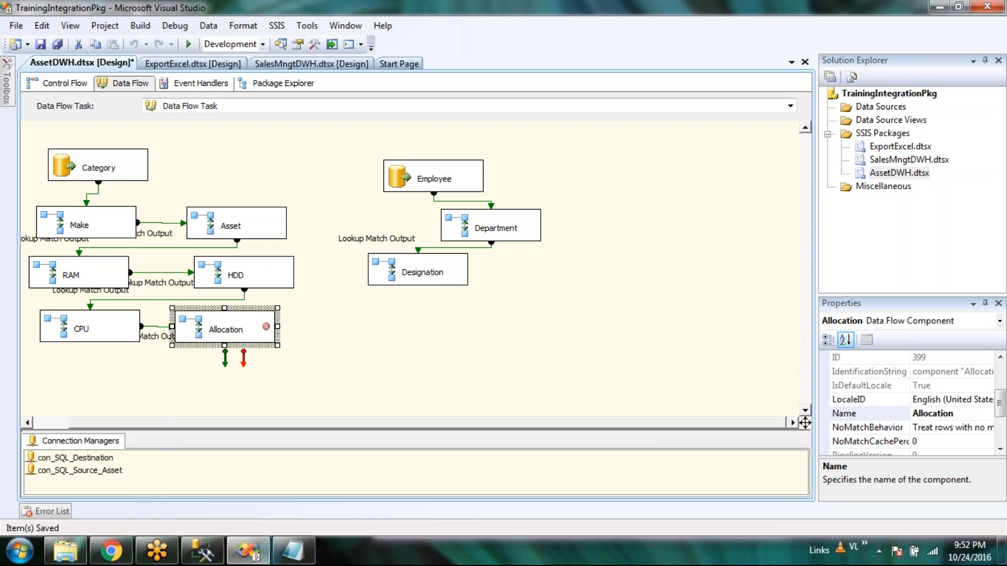
Resolve Allocation's invalid EmpId input reference by applying the <Delete invalid column reference> option and accepting it
click(579, 431)
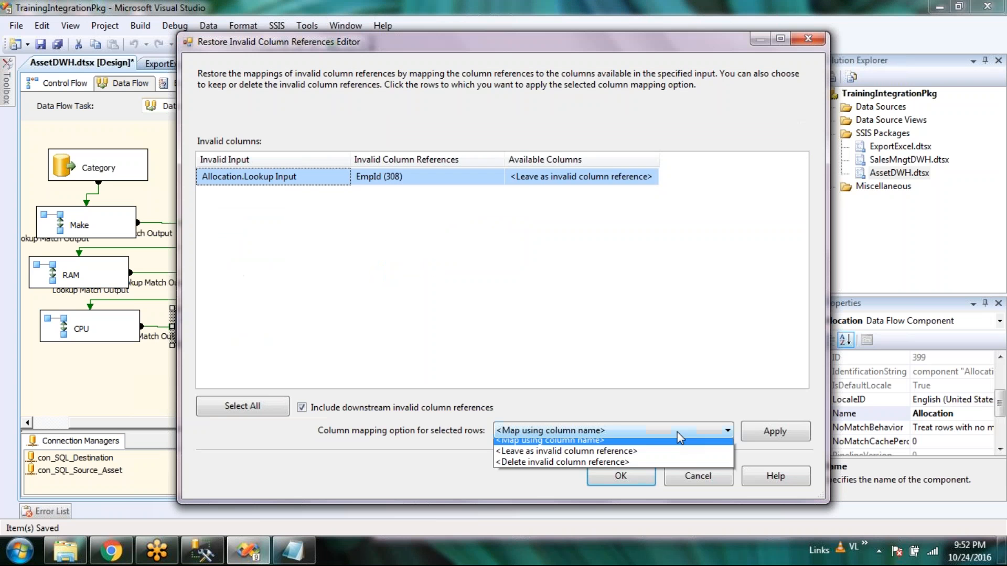
click(574, 467)
click(623, 478)
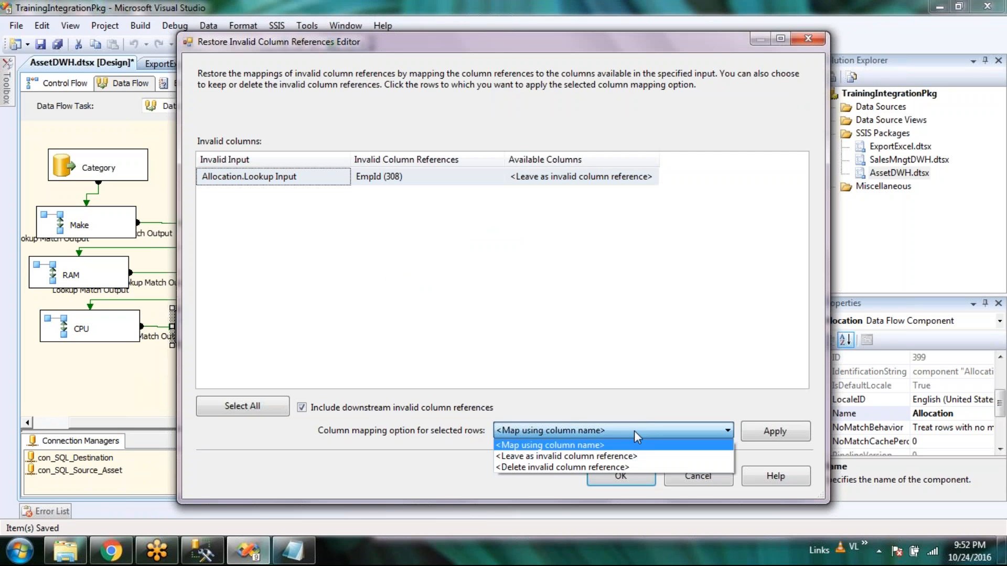
click(581, 456)
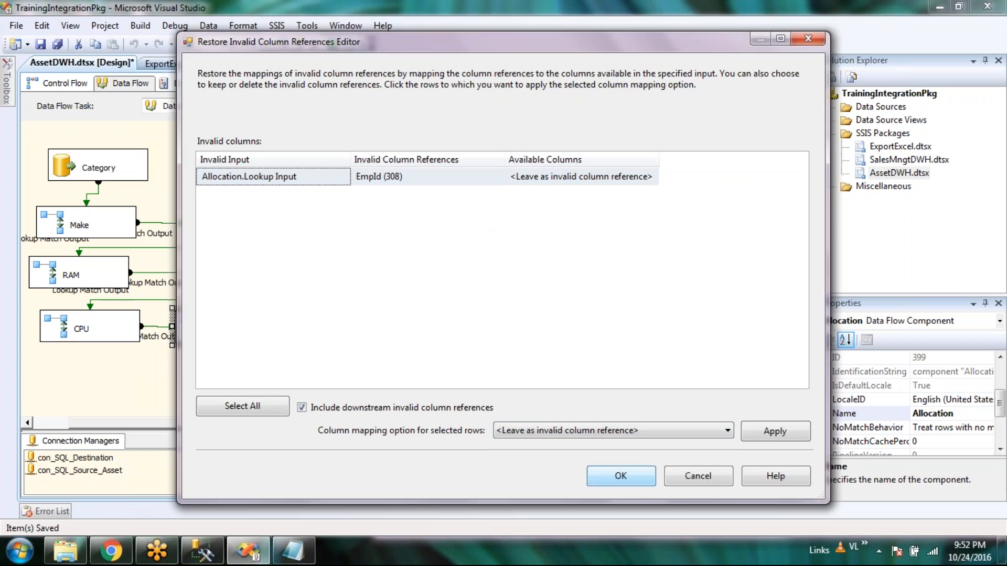
click(620, 476)
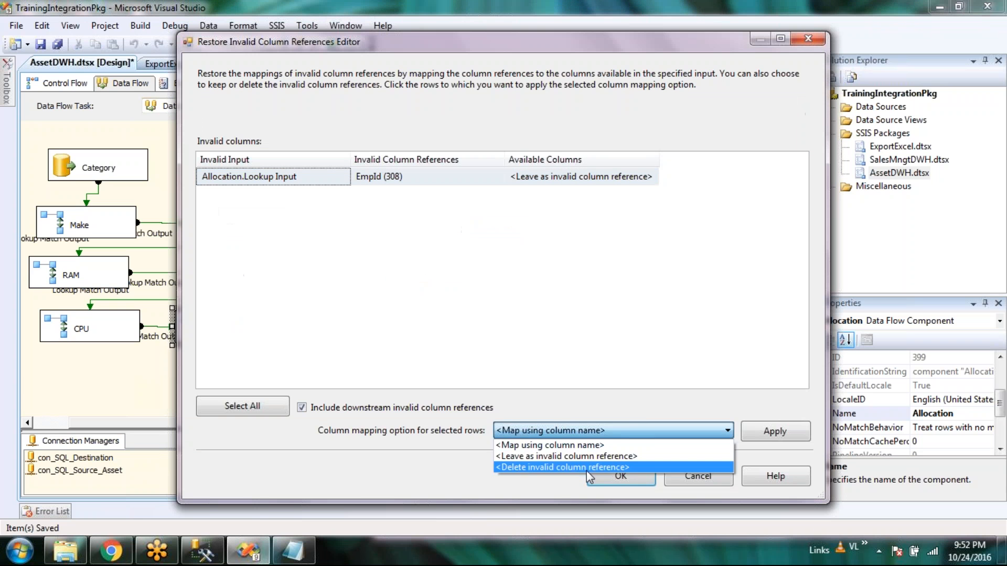
click(587, 470)
click(776, 434)
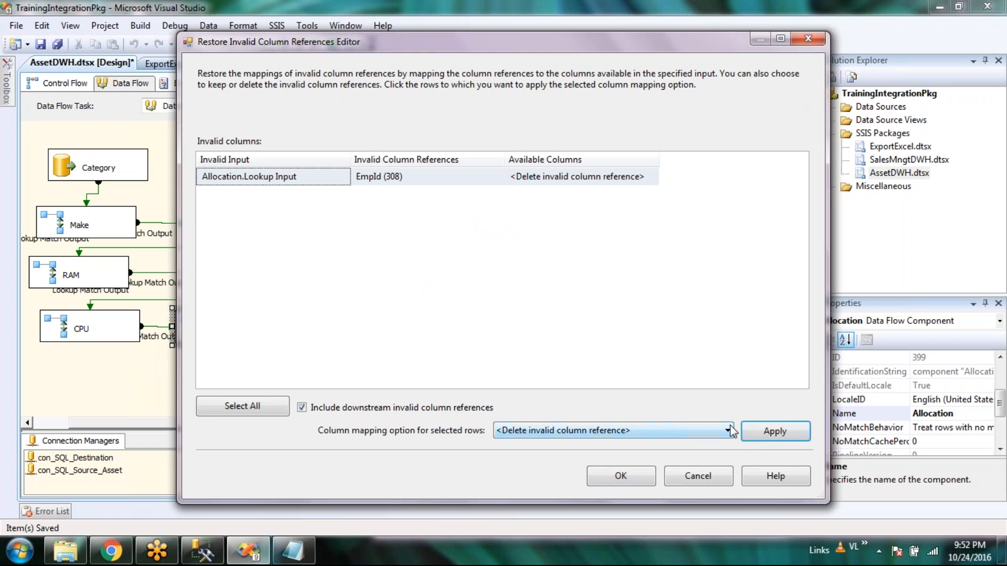
click(621, 475)
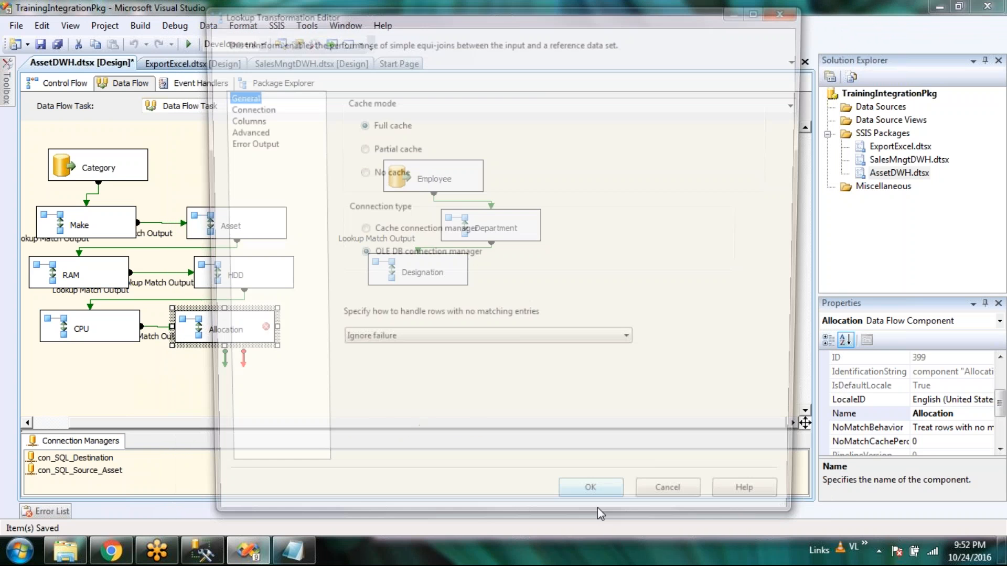
Go to the column mappings of the Allocation lookup and deselect all its lookup columns
click(394, 342)
click(395, 344)
click(242, 108)
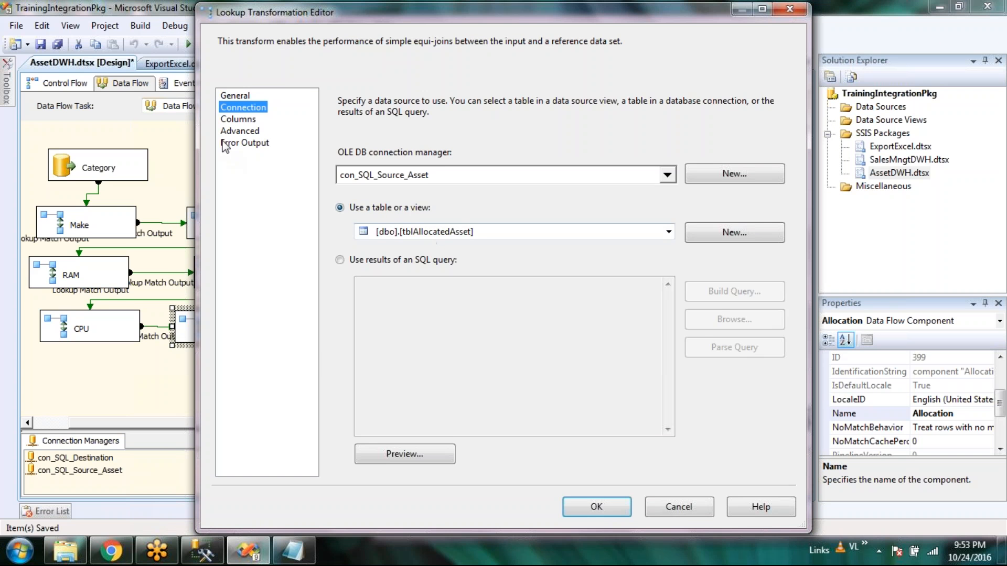
click(231, 120)
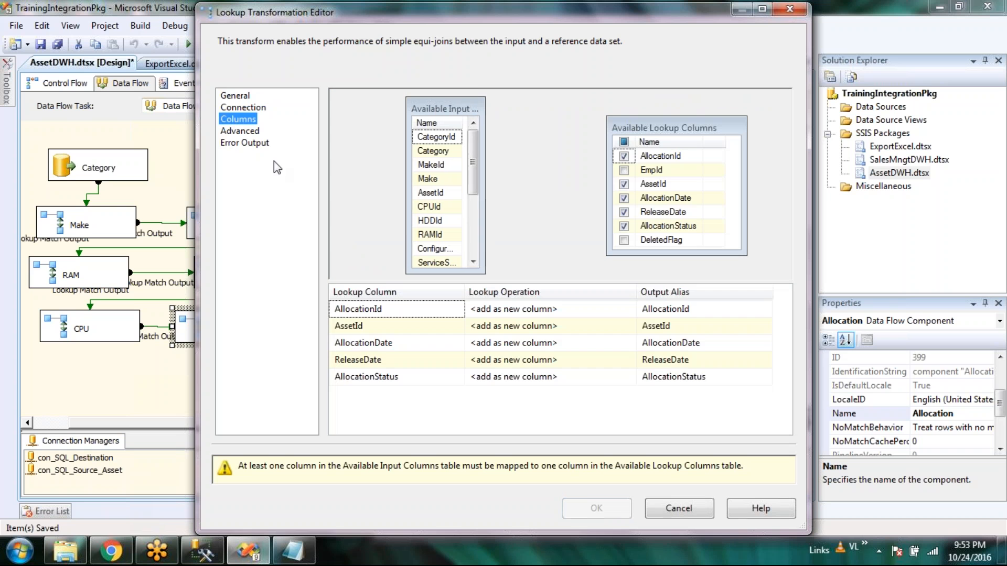
click(436, 197)
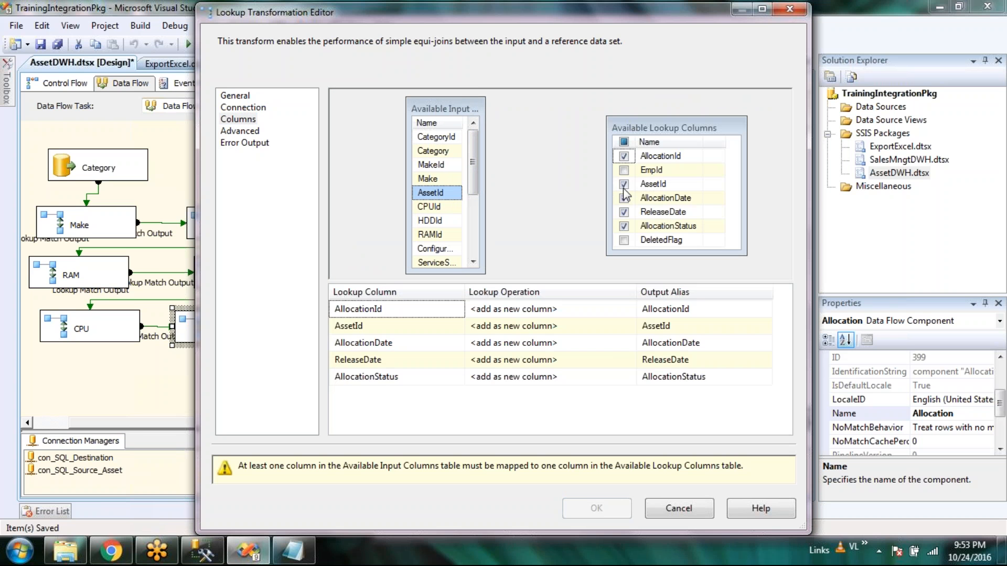
click(624, 142)
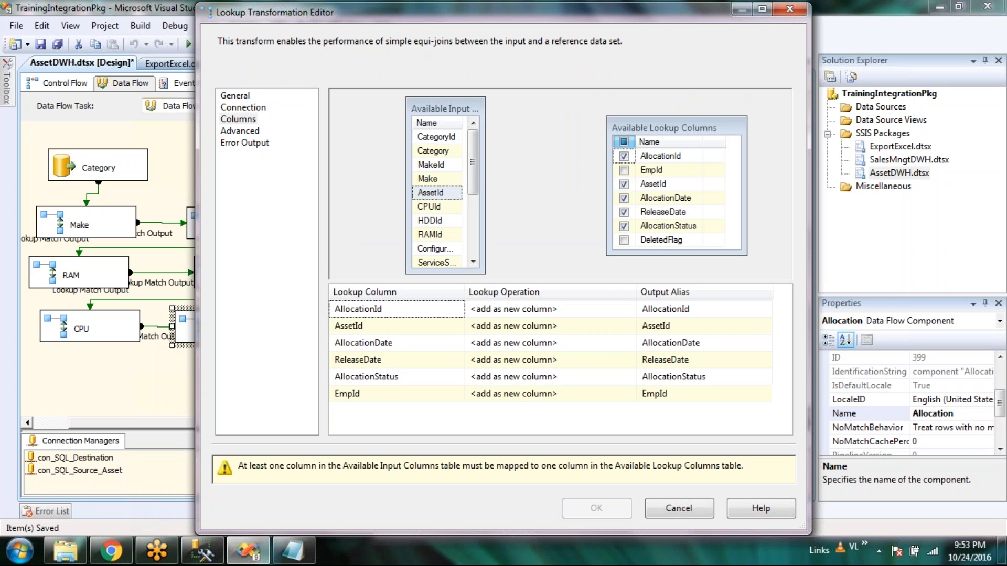
click(624, 142)
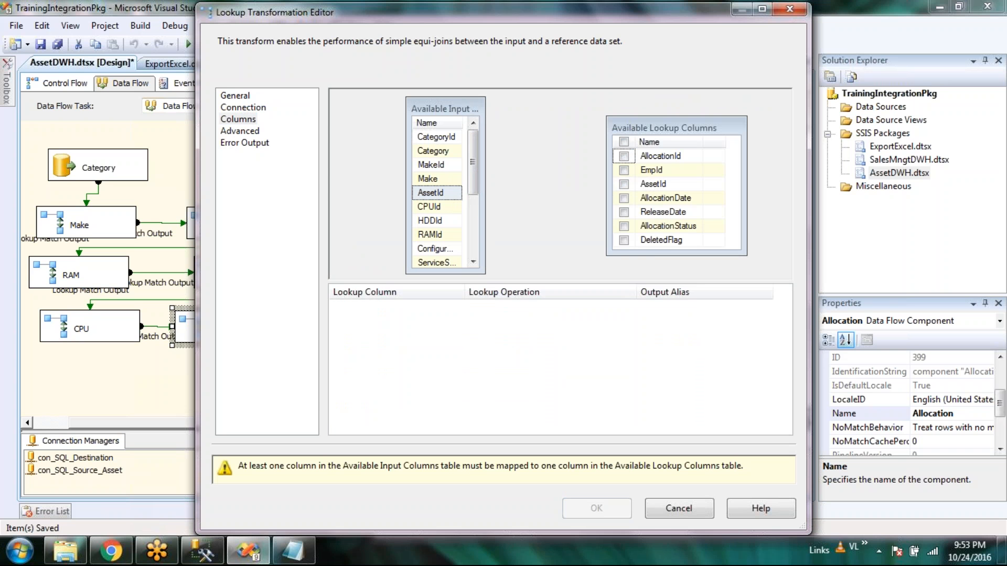
Map input AssetId to lookup AssetId, add EmpId, AllocationDate, ReleaseDate and AllocationStatus as new columns, and accept the Allocation lookup
drag(436, 192, 655, 185)
click(624, 170)
click(623, 197)
click(624, 211)
click(624, 226)
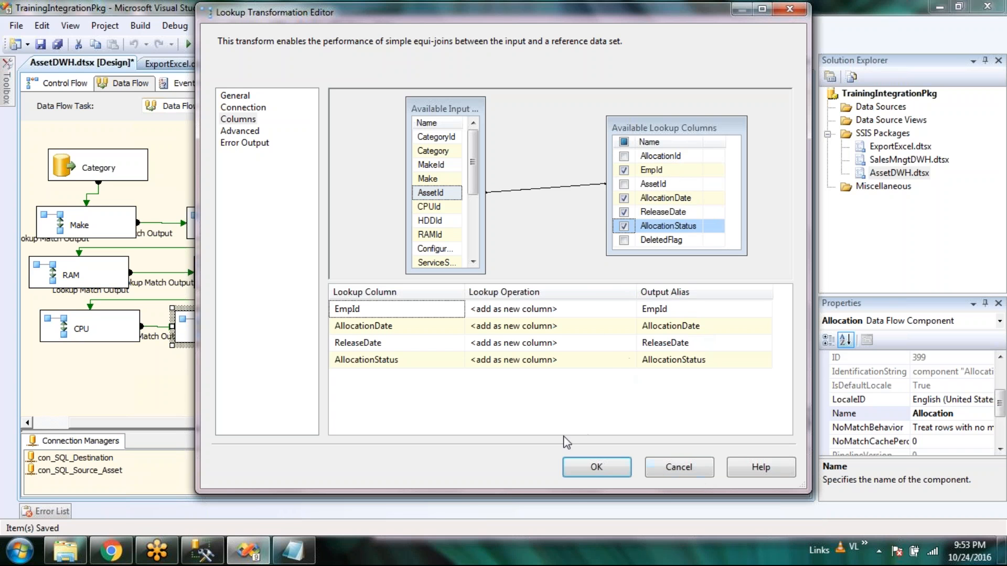
click(601, 471)
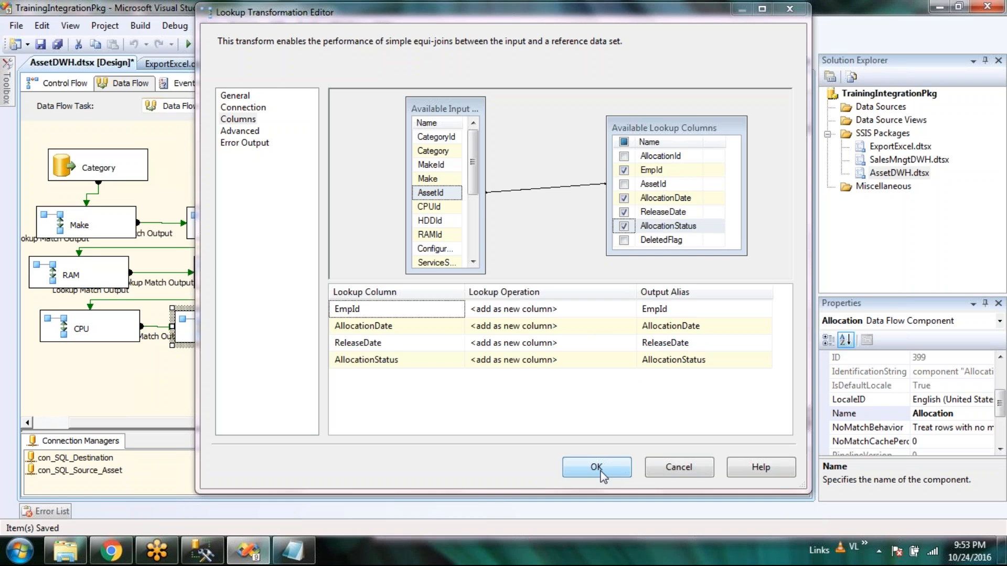
Add a Sort transformation beside the Allocation lookup and feed it from Allocation's Lookup Match Output
mouse_move(7, 93)
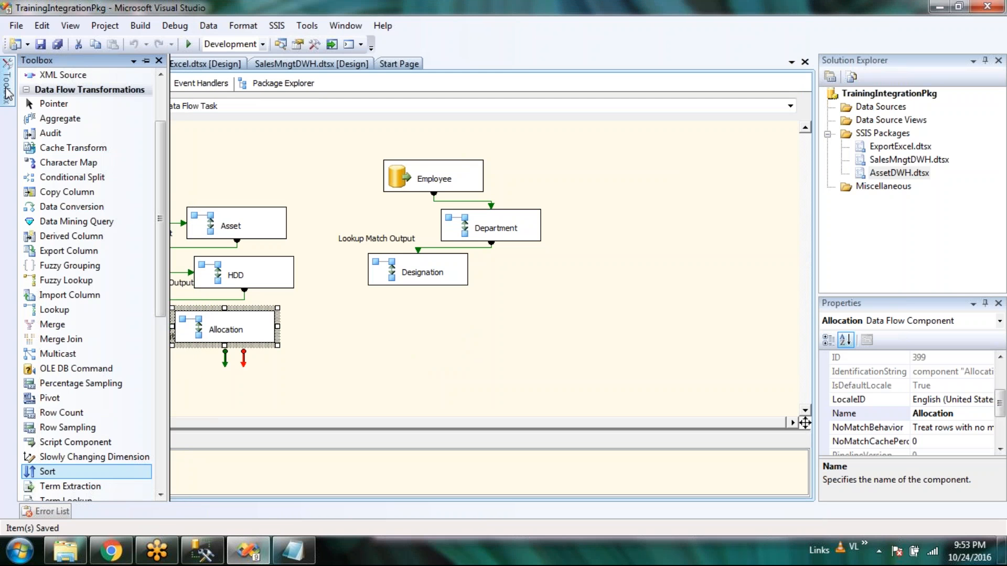
drag(81, 472, 306, 336)
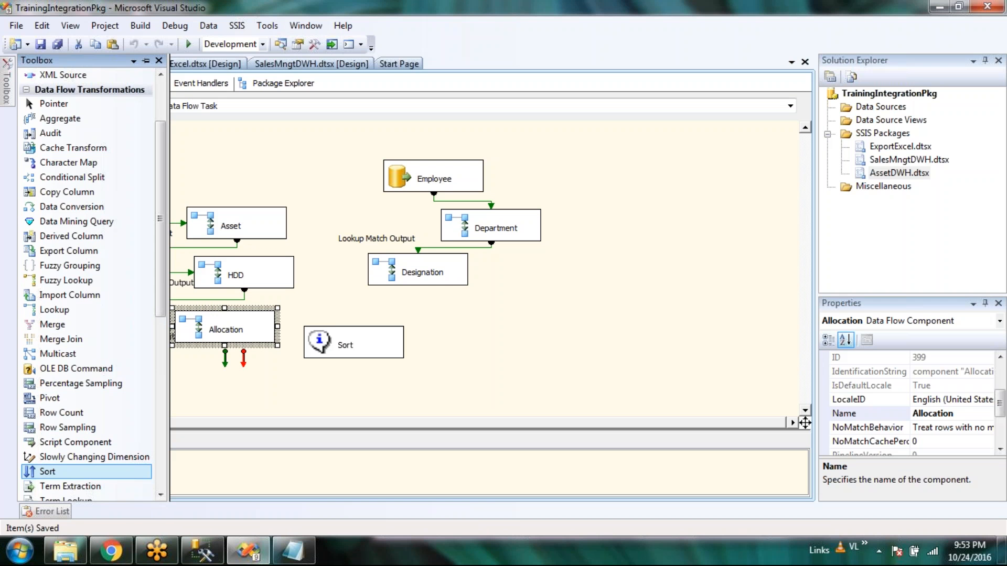
drag(225, 361, 330, 343)
click(363, 270)
click(383, 286)
click(577, 362)
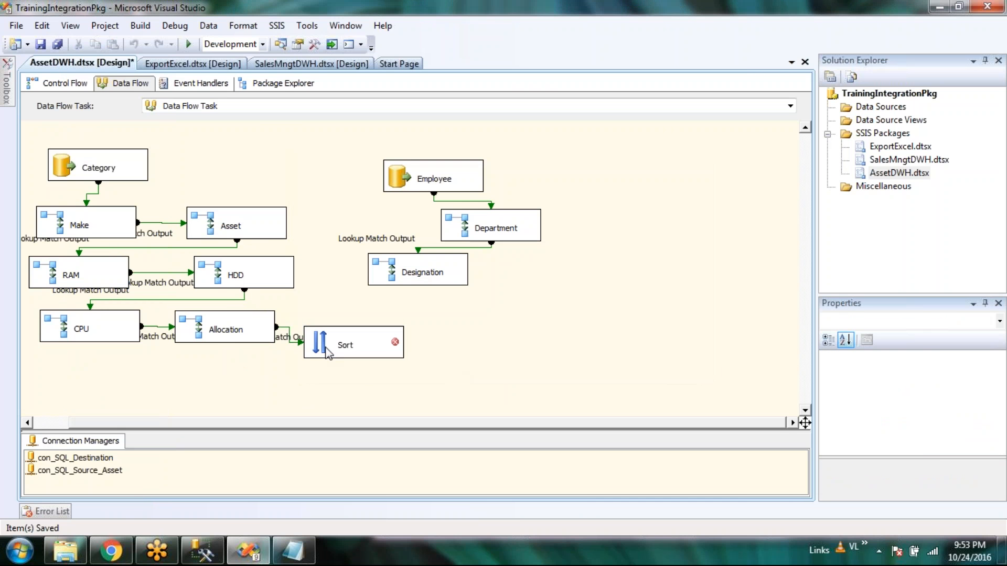
Sort the asset rows by EmpId in ascending order and accept the Sort
key(Return)
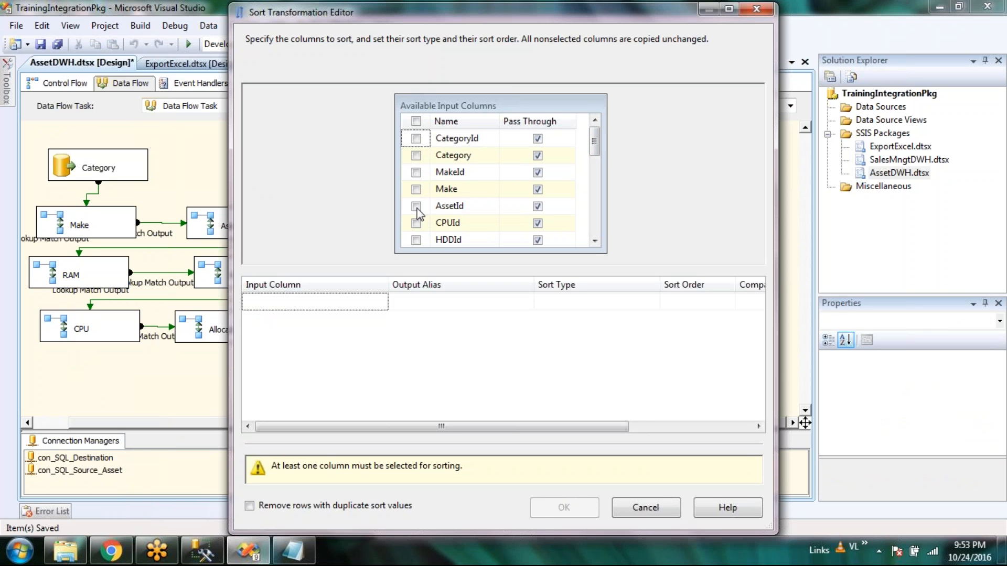
click(417, 206)
click(417, 207)
drag(594, 141, 602, 235)
click(416, 172)
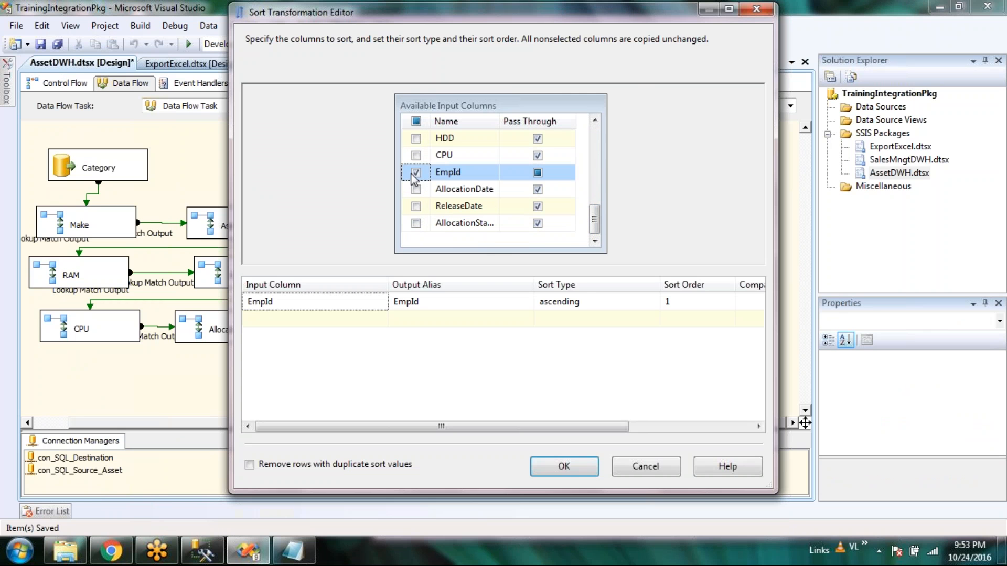
click(579, 470)
Space out Designation and the Sort, and add a second Sort under Designation fed by its Lookup Match Output
drag(426, 273, 583, 287)
drag(338, 344, 357, 359)
mouse_move(6, 84)
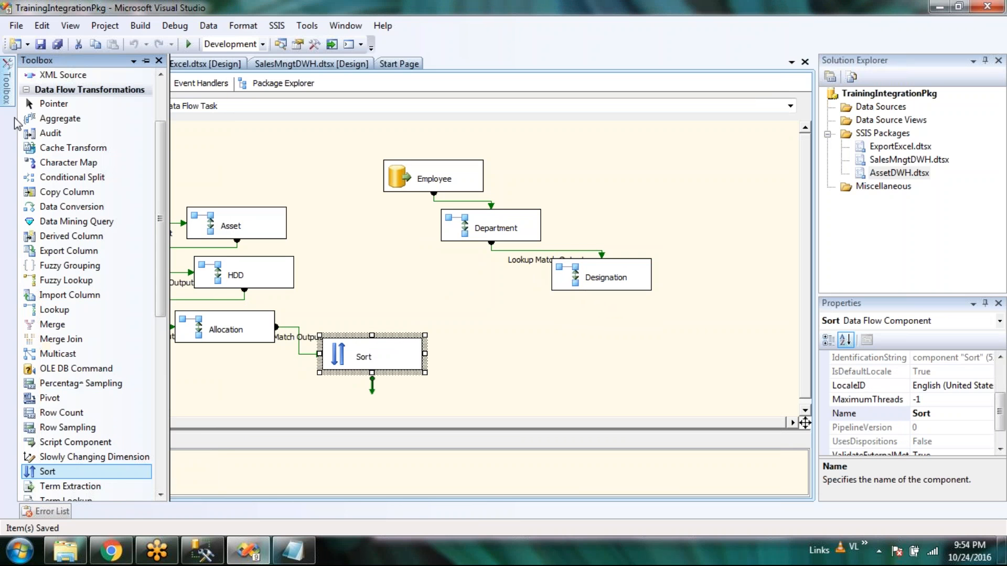
drag(48, 471, 571, 331)
click(577, 283)
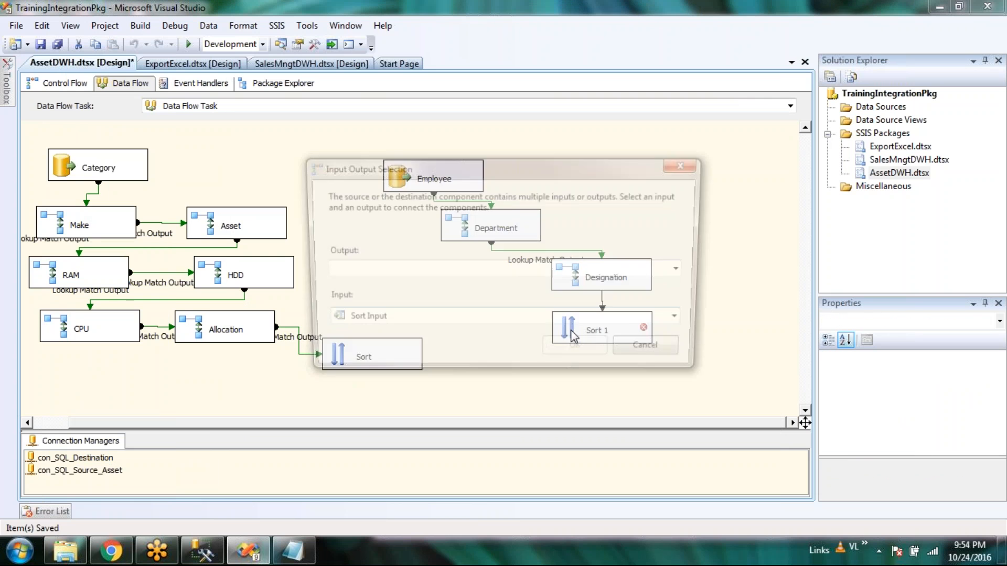
click(472, 276)
click(472, 286)
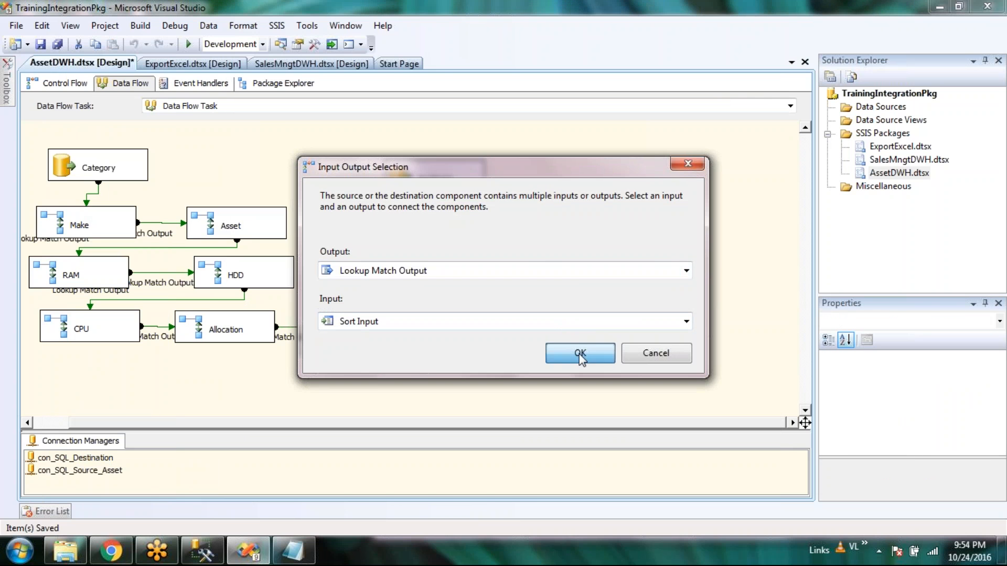
click(579, 352)
Sort the employee rows by EmpId in ascending order, and move the two Sorts to below Department and below Allocation
double_click(593, 326)
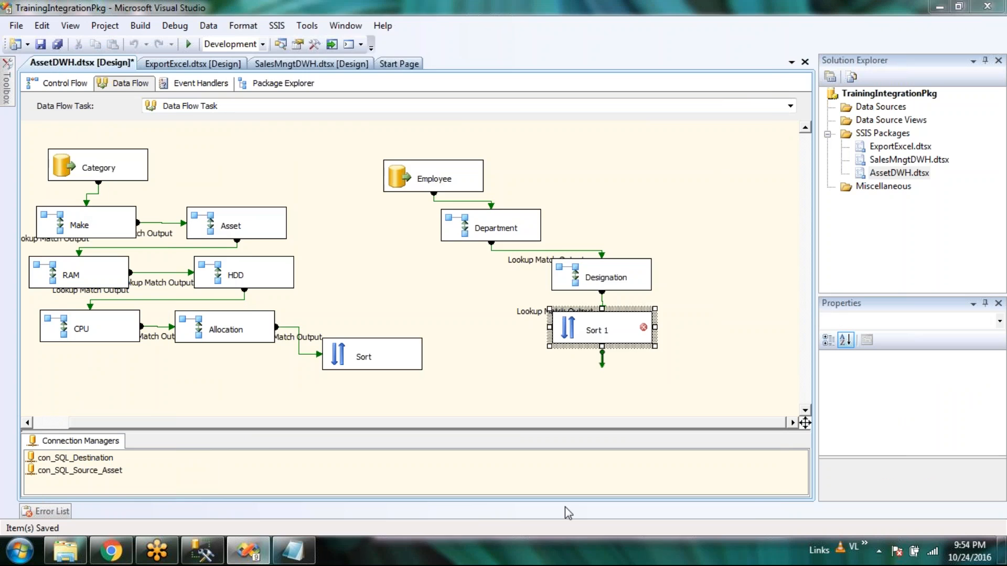
click(416, 139)
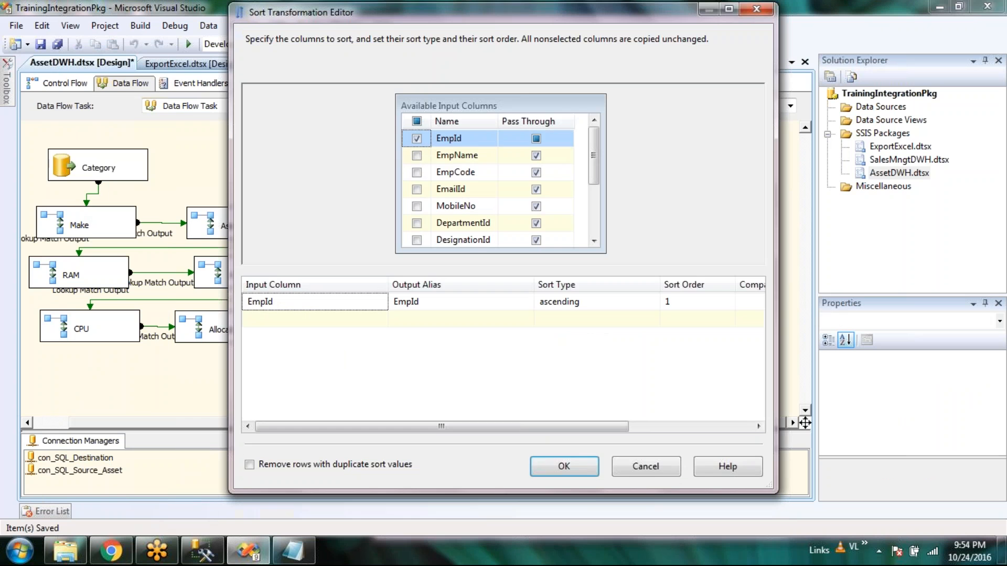
click(577, 471)
drag(560, 330, 426, 284)
drag(366, 367, 262, 390)
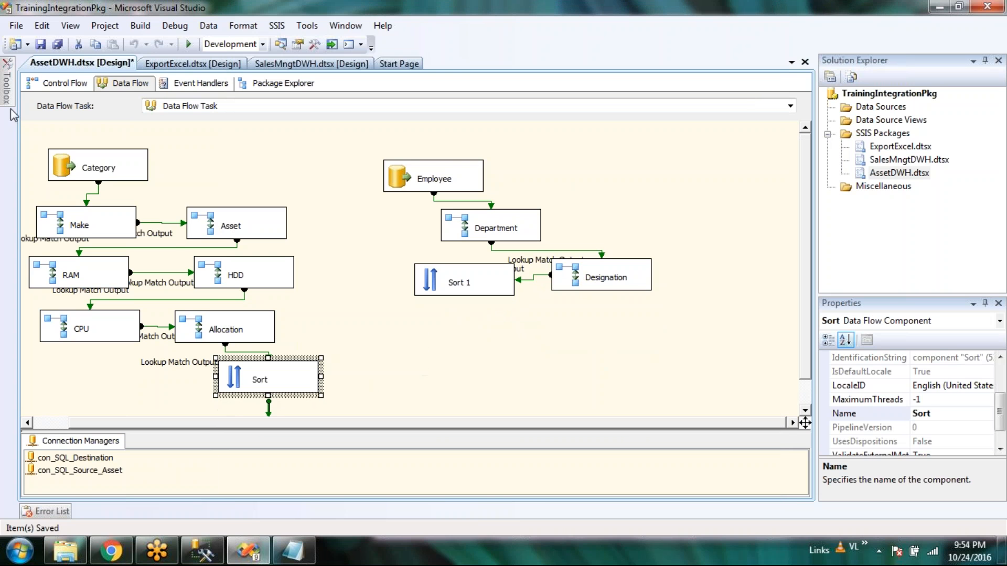
Add a Merge Join transformation below Sort 1 and connect the asset Sort's output to the Merge Join Left Input
mouse_move(5, 95)
drag(61, 339, 419, 357)
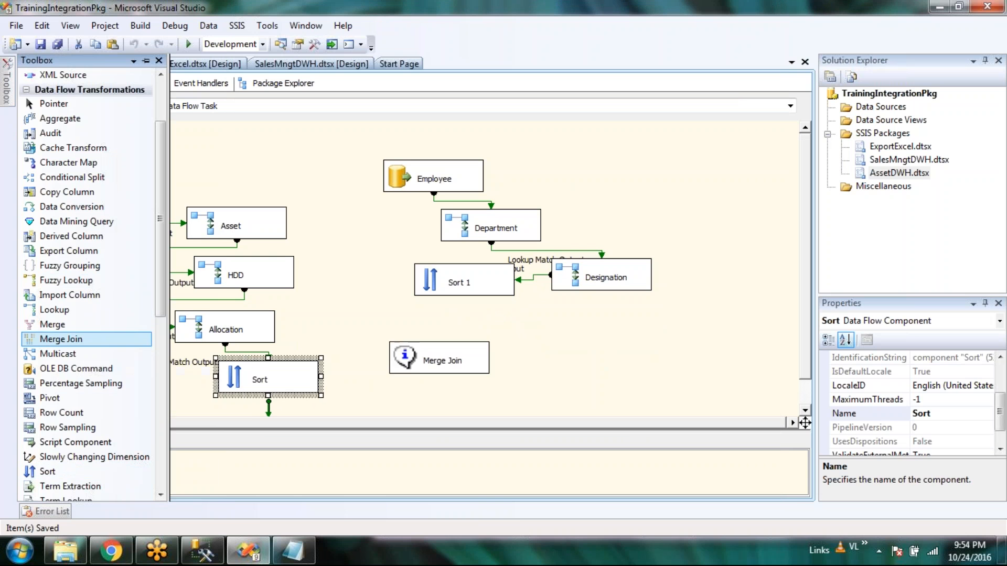
click(292, 382)
drag(268, 407, 443, 361)
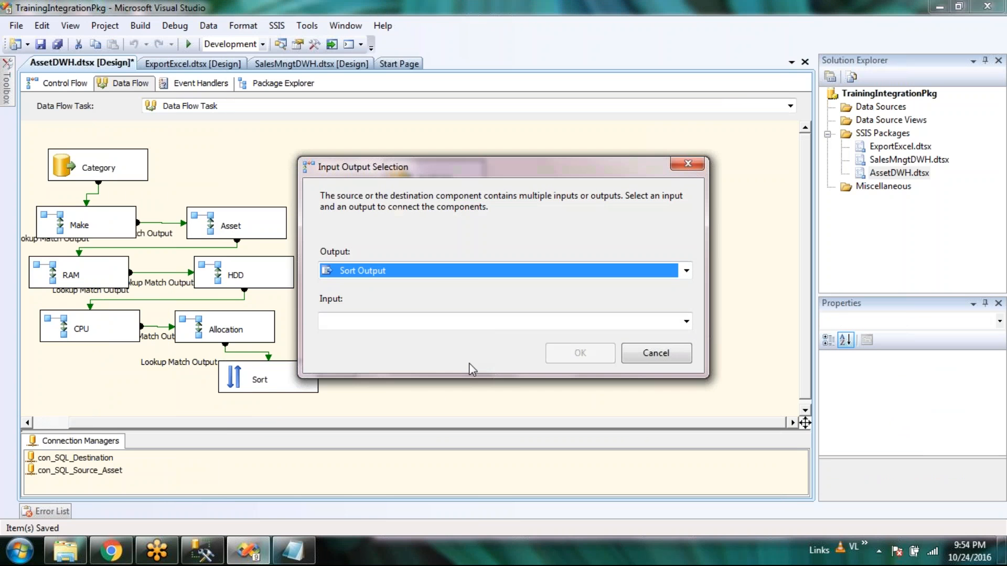
click(483, 322)
click(452, 338)
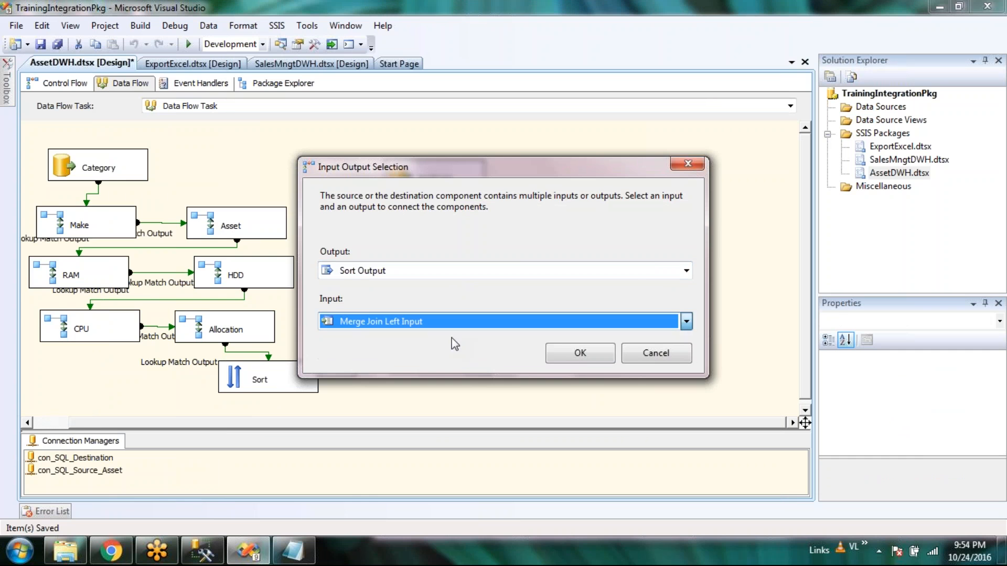
click(580, 354)
Connect the output of Sort 1 to the Merge Join as its second input
click(461, 286)
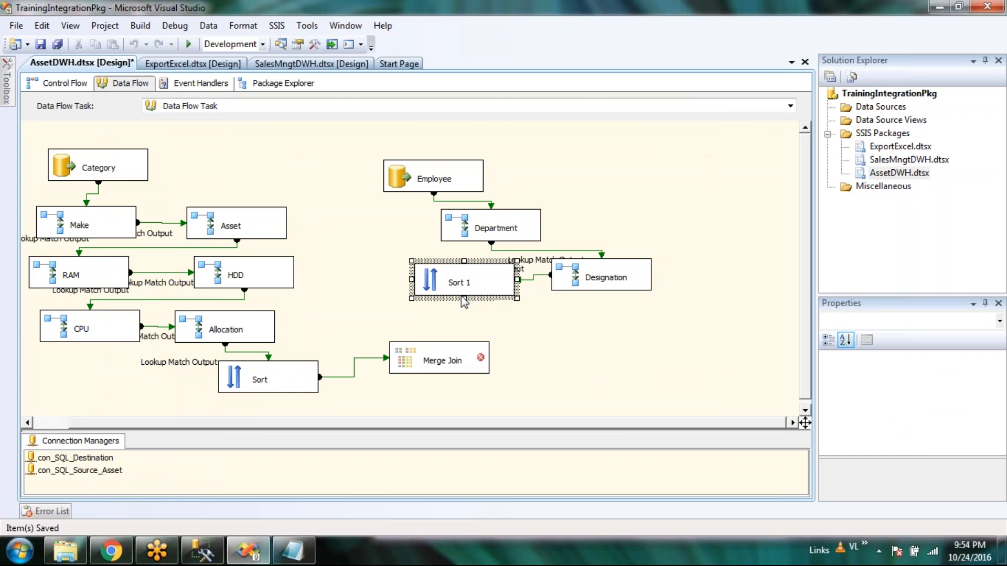
click(423, 367)
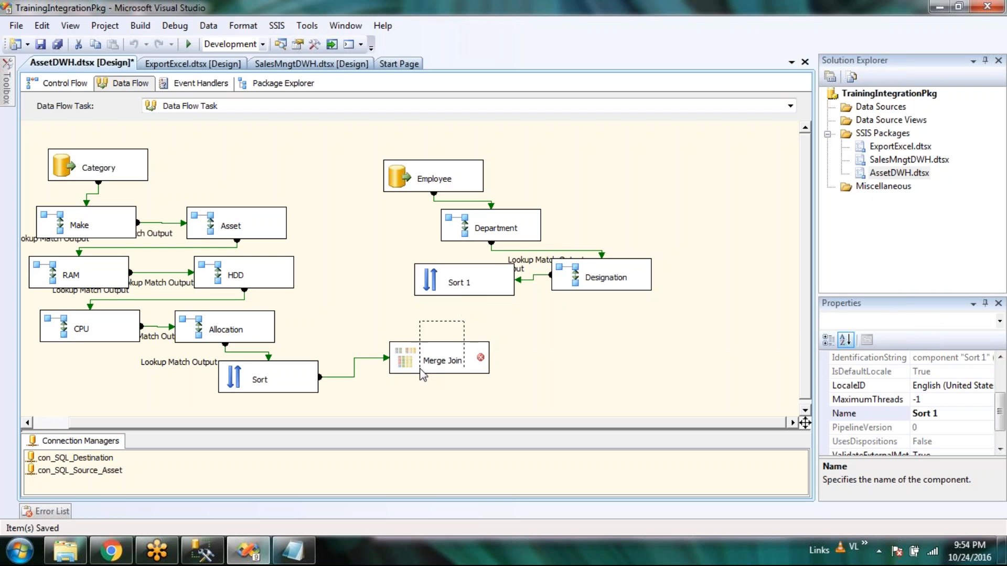
click(462, 291)
drag(466, 324, 414, 360)
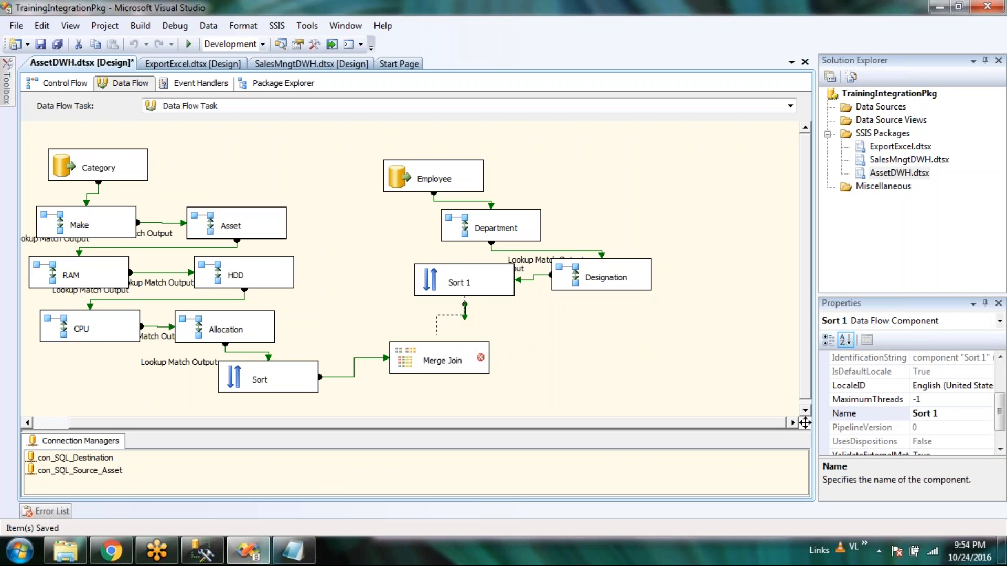
Set the Merge Join's join type to Full outer join and accept the editor
click(412, 360)
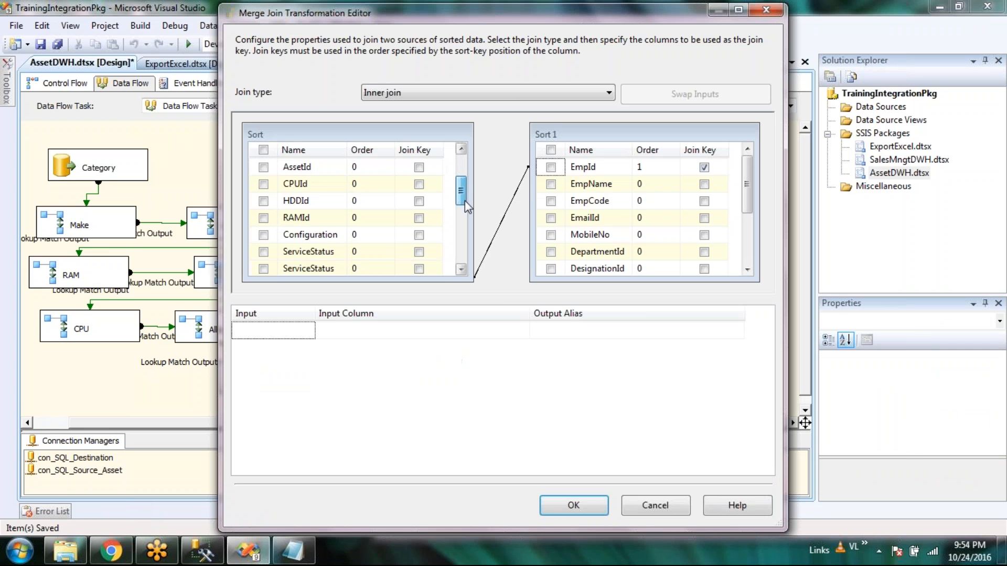
drag(465, 200, 479, 260)
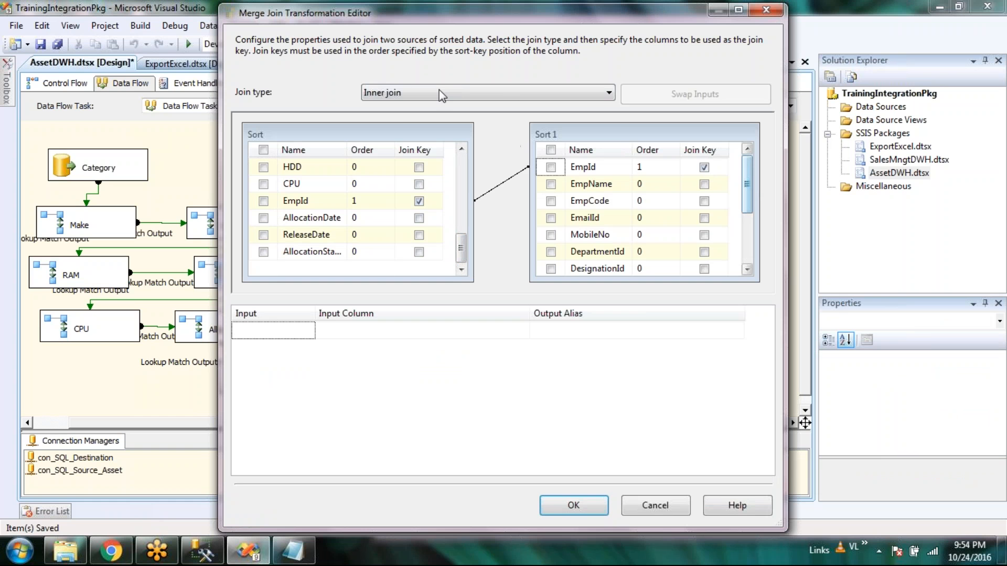
click(455, 92)
click(418, 111)
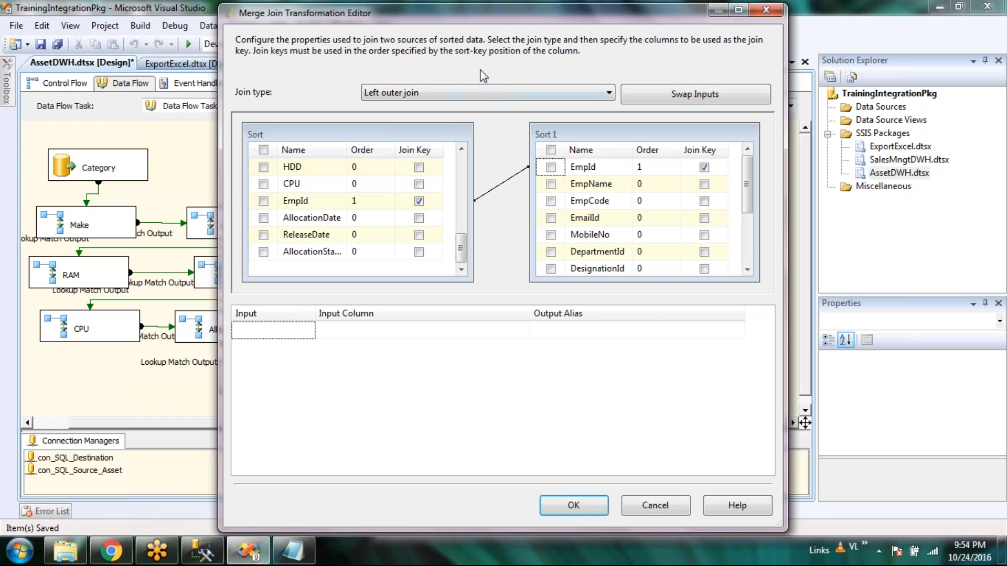
click(465, 95)
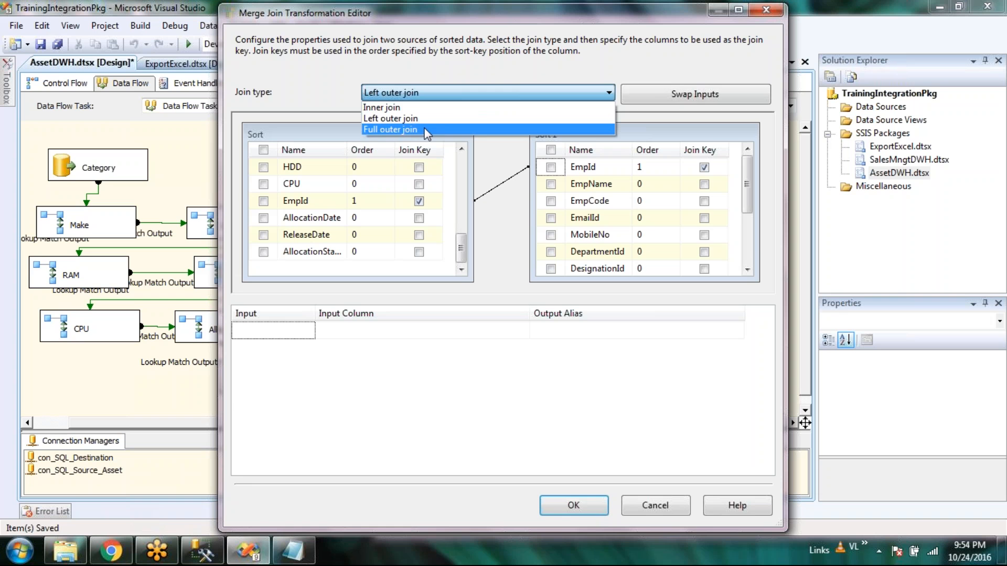
click(425, 130)
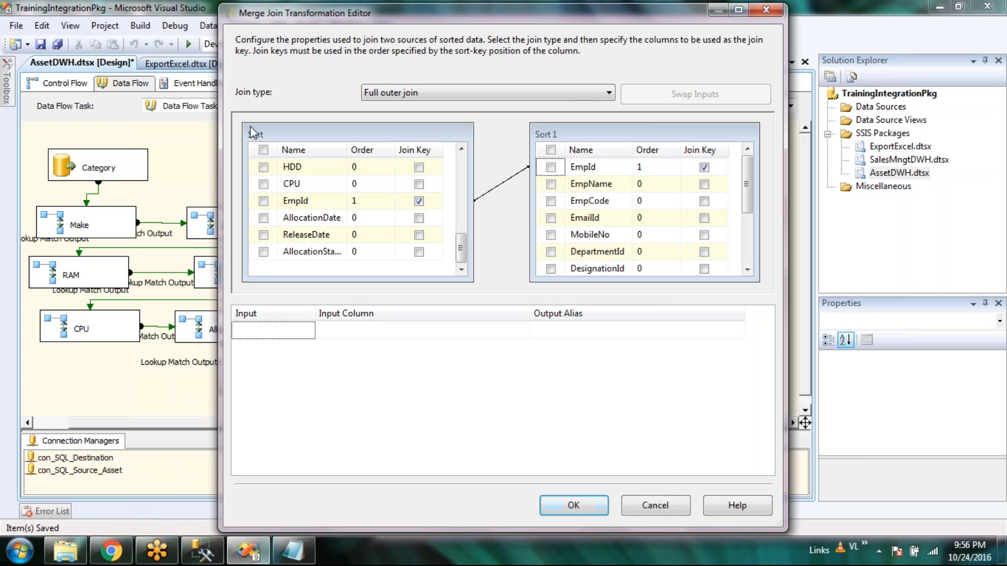
click(591, 512)
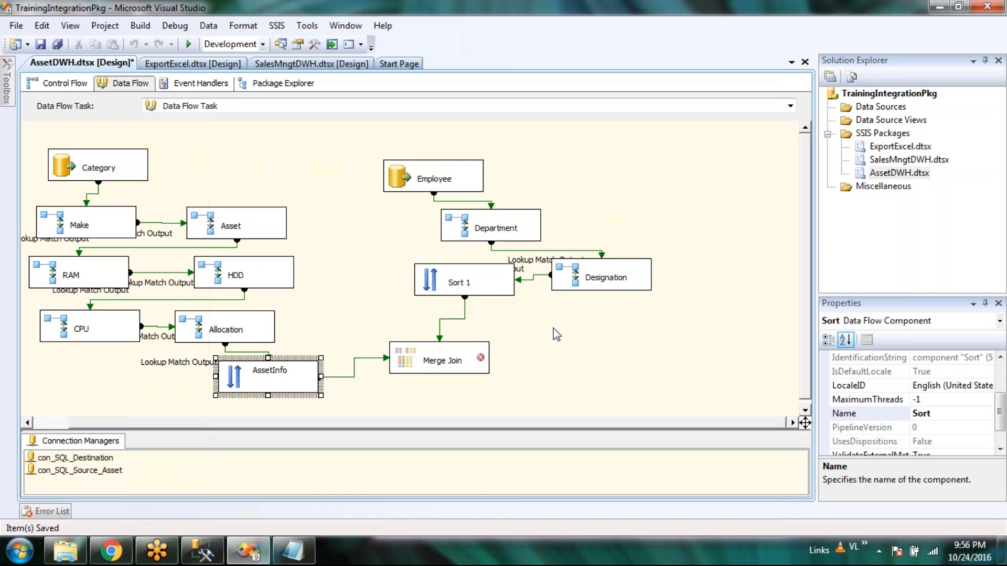
Rename the Sort 1 component to EmpInfo
click(456, 284)
click(455, 283)
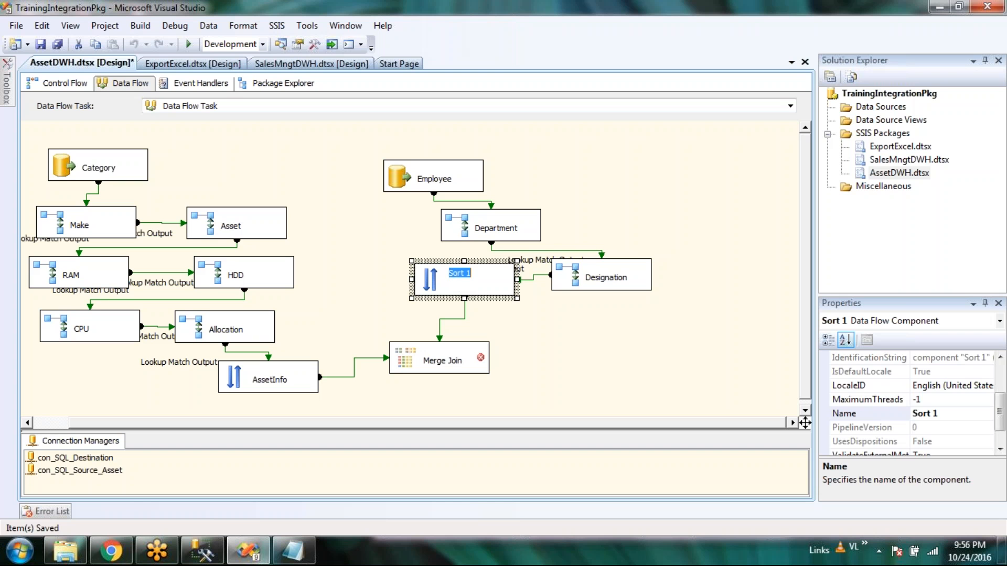
text(EmpInfo)
click(577, 386)
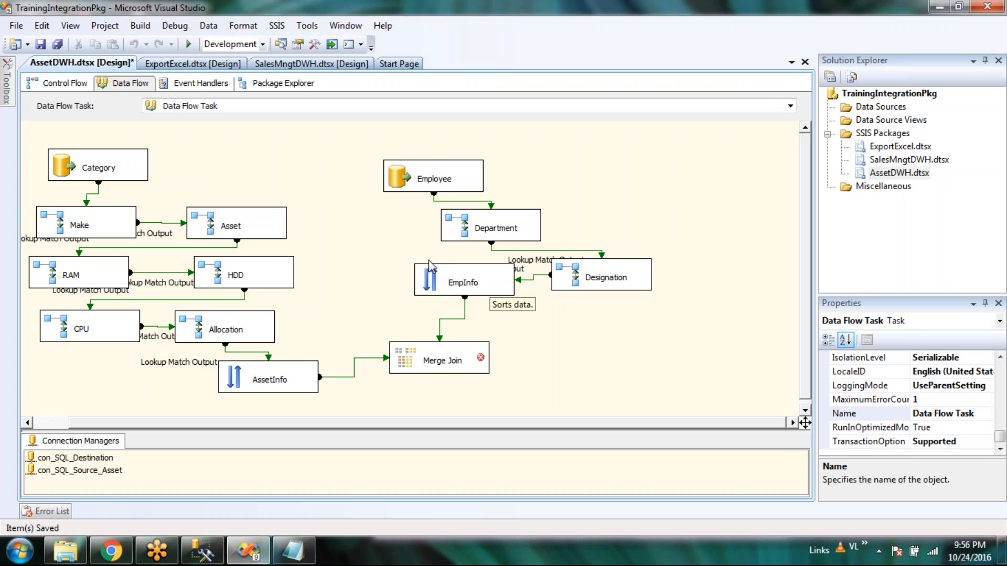
Review the AssetInfo and EmpInfo columns and the EmpId join key in the Merge Join, and try accepting it without output columns
click(412, 365)
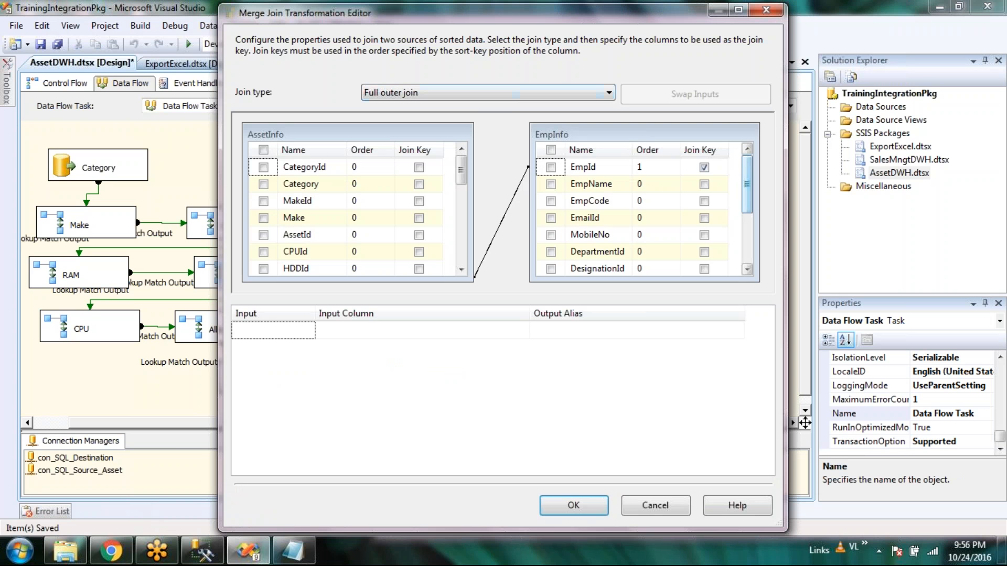
drag(746, 188, 671, 238)
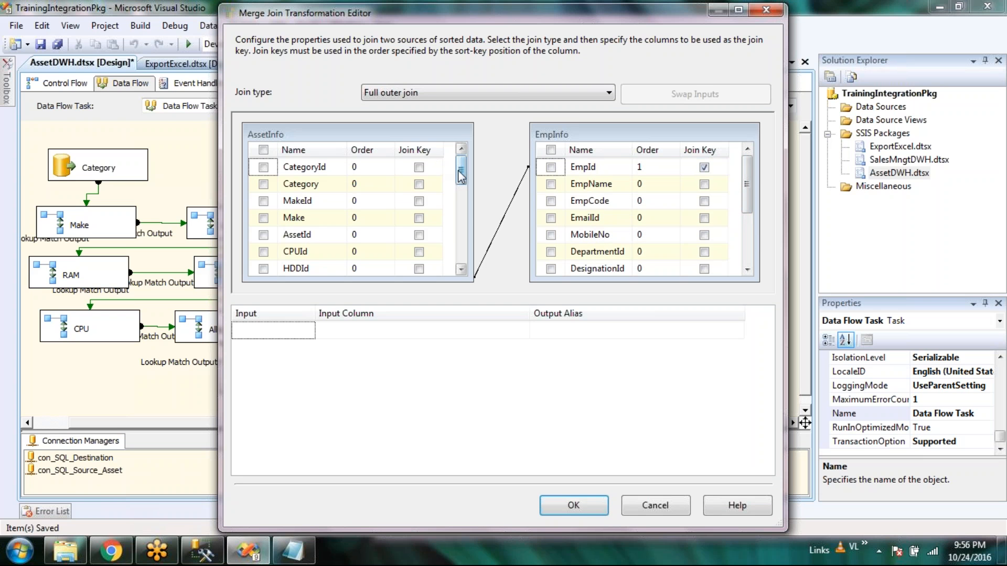
drag(461, 176, 476, 273)
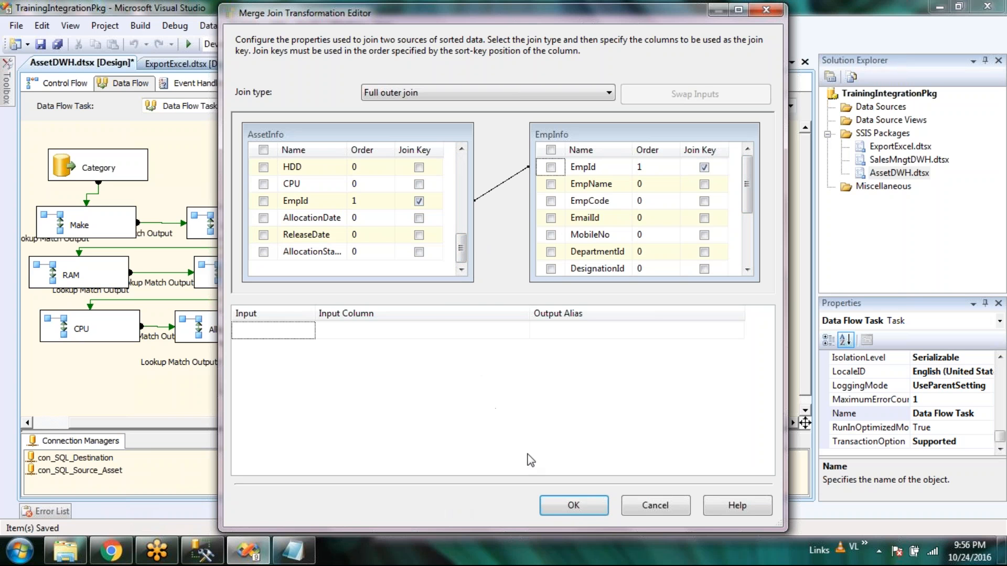
click(574, 506)
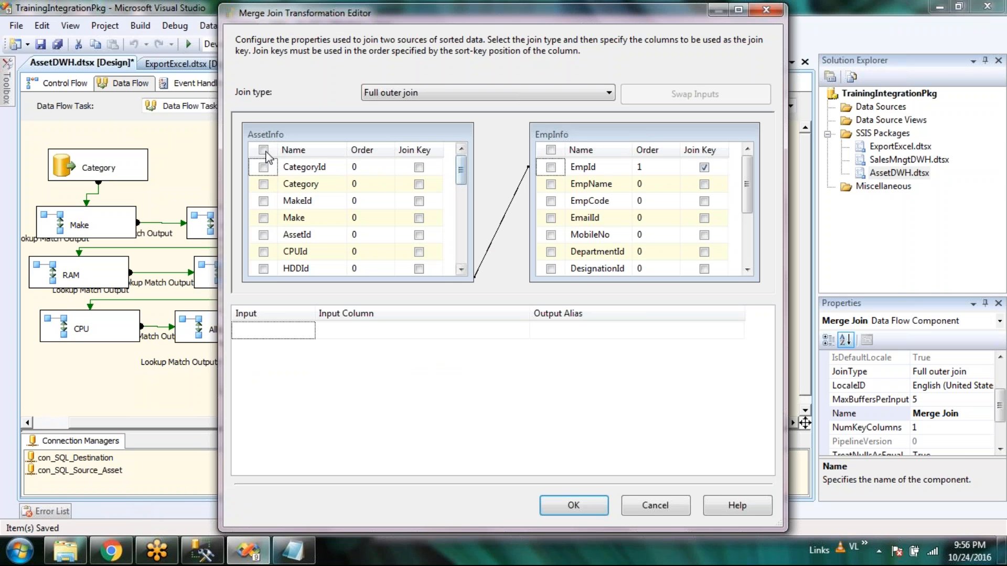
Select AssetInfo's CategoryId, Category, MakeId, Make, AssetId, CPUId, HDDId, RAMId and Configuration as Merge Join output columns
click(263, 167)
click(263, 184)
click(264, 201)
click(263, 217)
click(263, 235)
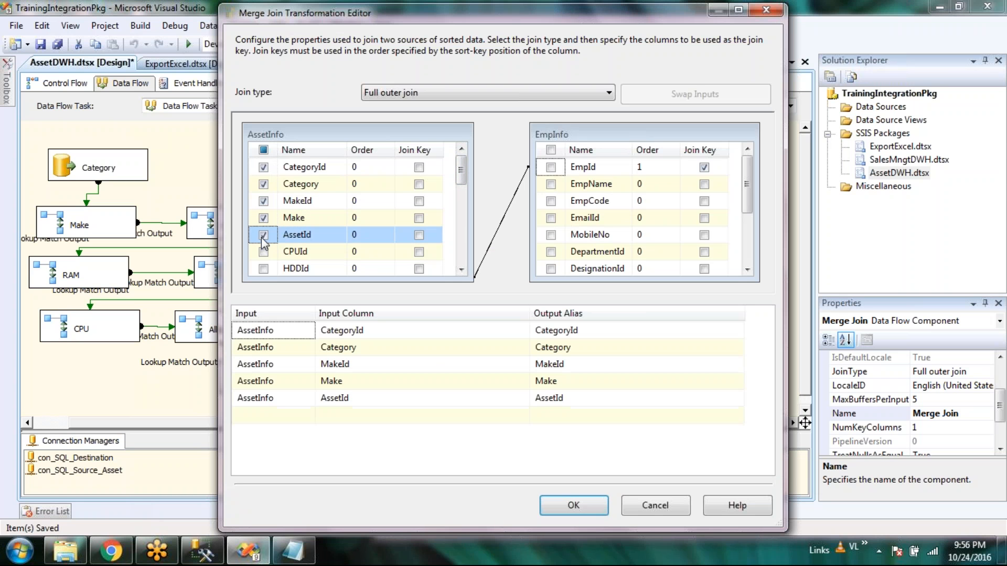
scroll(294, 247, down, 1)
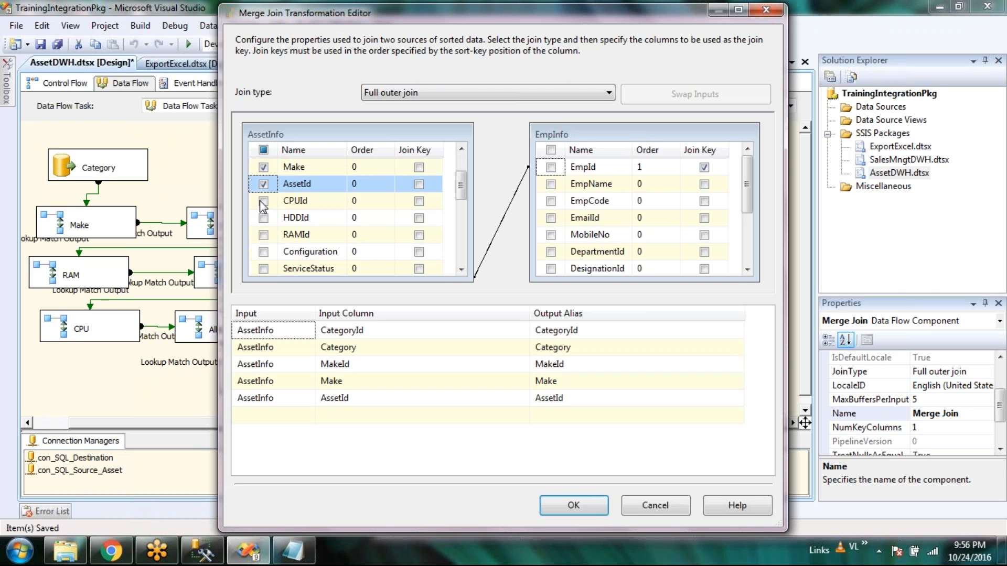
click(263, 200)
click(263, 218)
click(264, 234)
click(263, 252)
scroll(290, 208, down, 1)
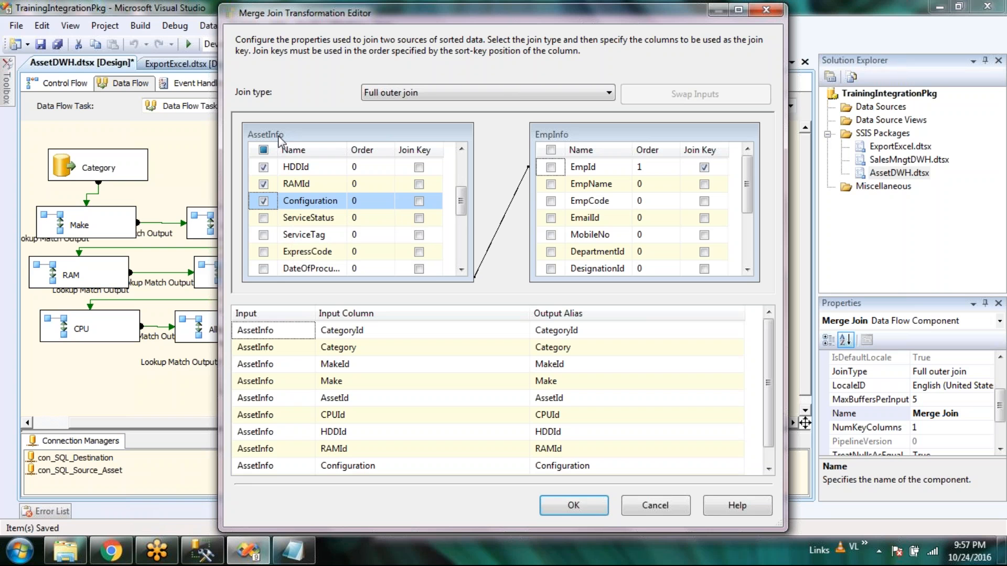
Deselect all AssetInfo columns in the Merge Join
scroll(291, 233, up, 1)
scroll(302, 251, up, 1)
scroll(294, 255, down, 1)
scroll(266, 164, up, 1)
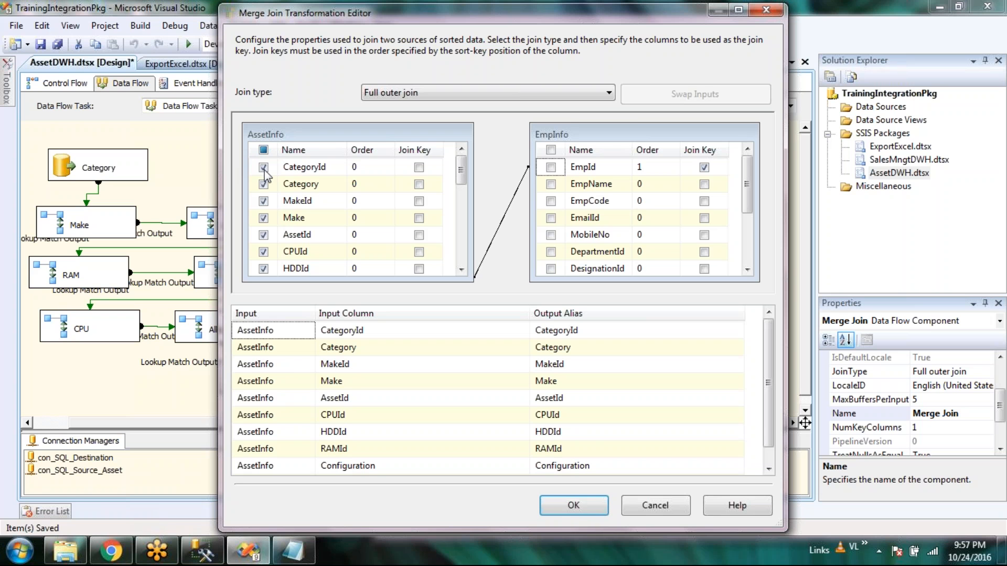
click(263, 168)
click(263, 168)
click(263, 168)
click(263, 150)
click(263, 150)
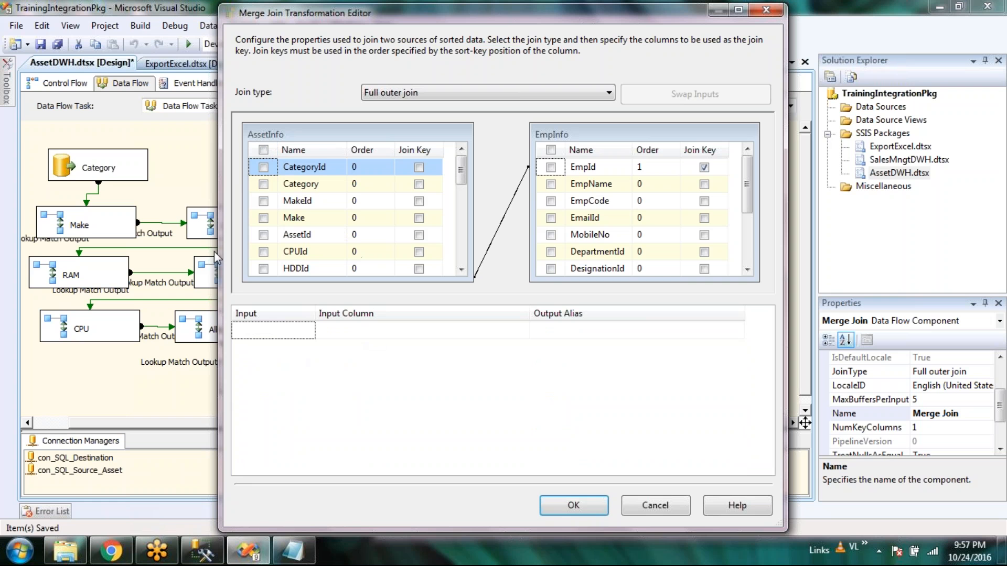
Select AssetInfo's AssetId, Category, Make, RAM, HDD and CPU as Merge Join output columns
click(264, 235)
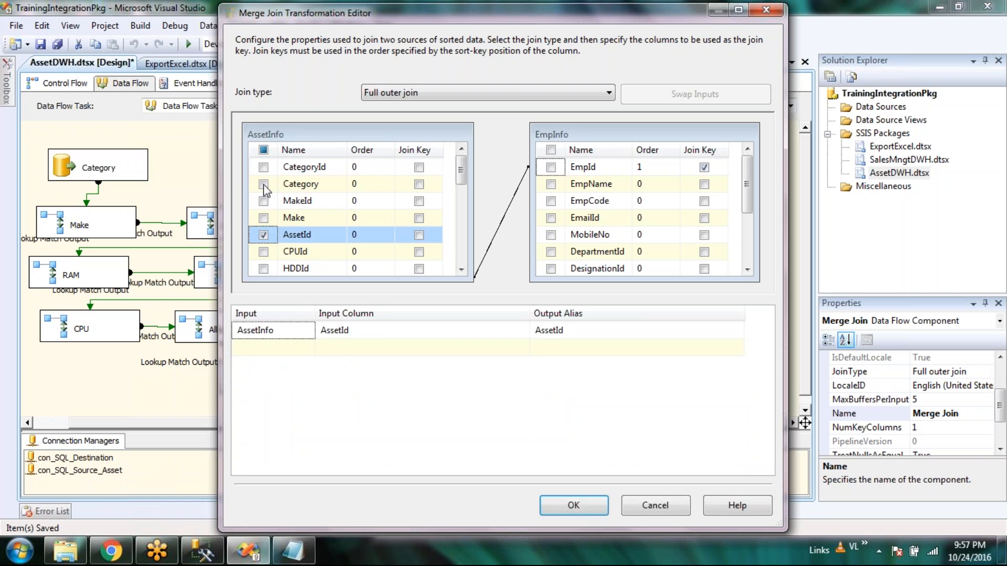
click(264, 184)
click(264, 218)
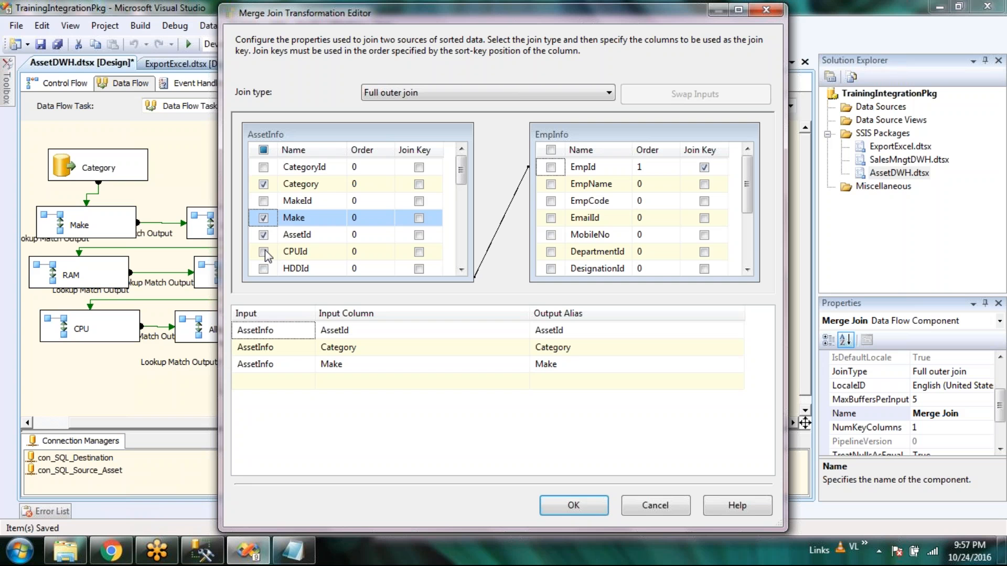
scroll(265, 243, down, 1)
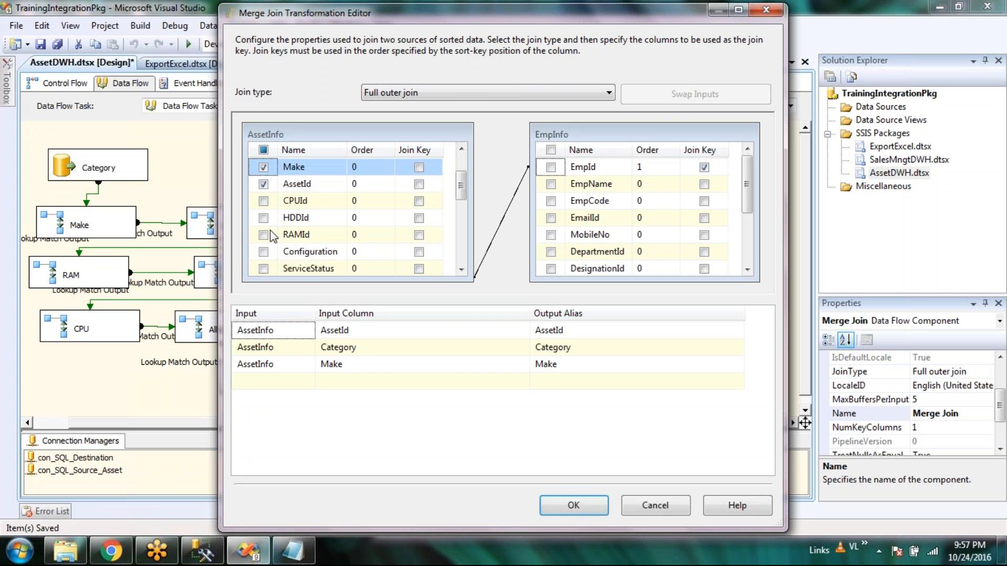
scroll(266, 244, down, 1)
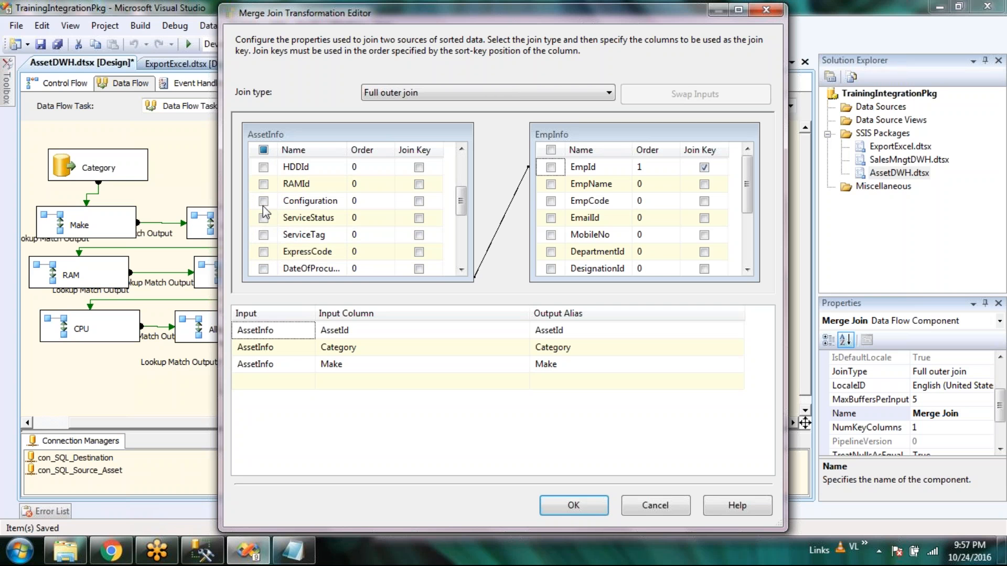
scroll(263, 206, down, 2)
click(264, 201)
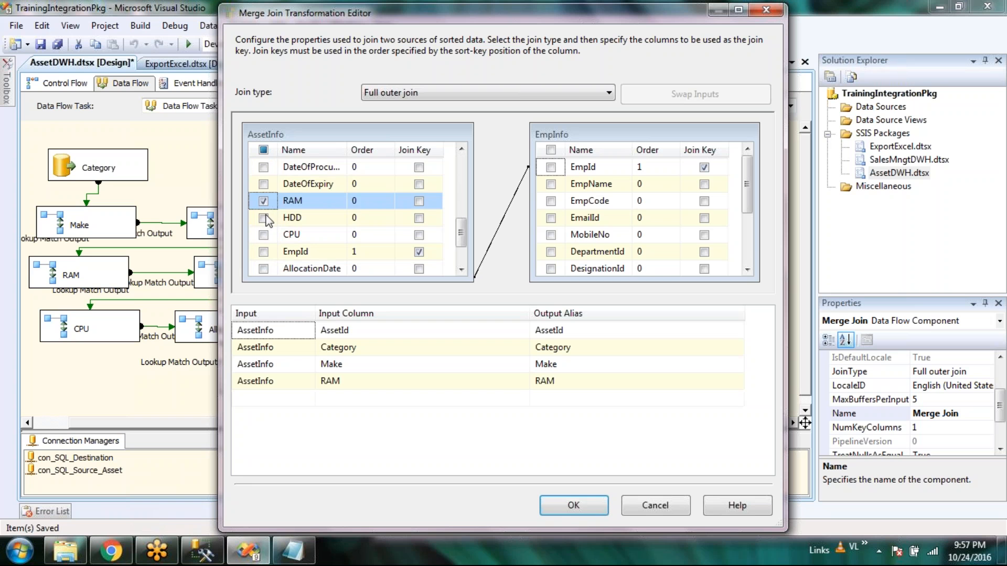
click(263, 218)
click(264, 235)
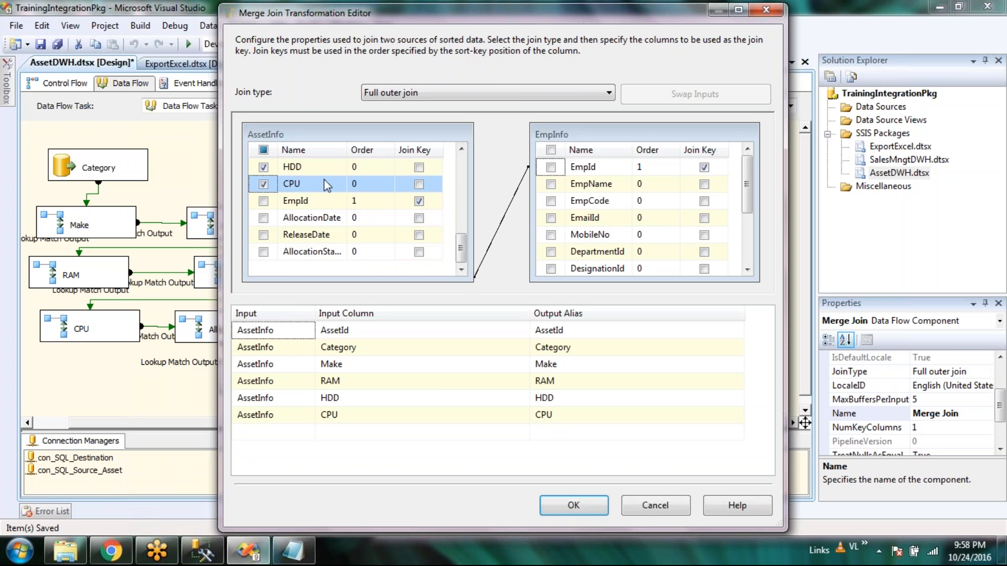
Add AssetInfo's Configuration, ServiceStatus, ServiceTag, ExpressCode, DateOfProcurement and DateOfExpiry to the Merge Join output columns
scroll(318, 223, up, 3)
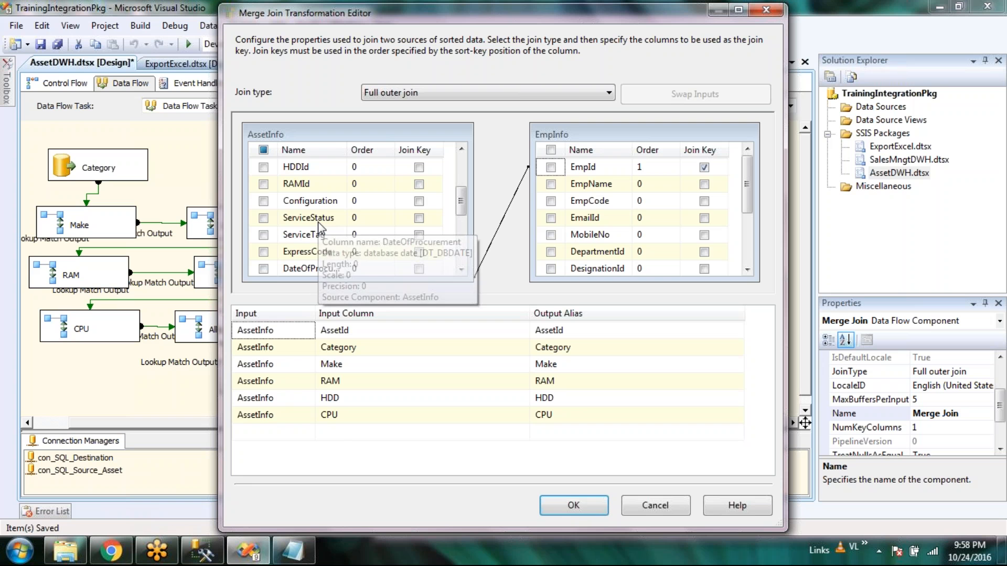
click(264, 201)
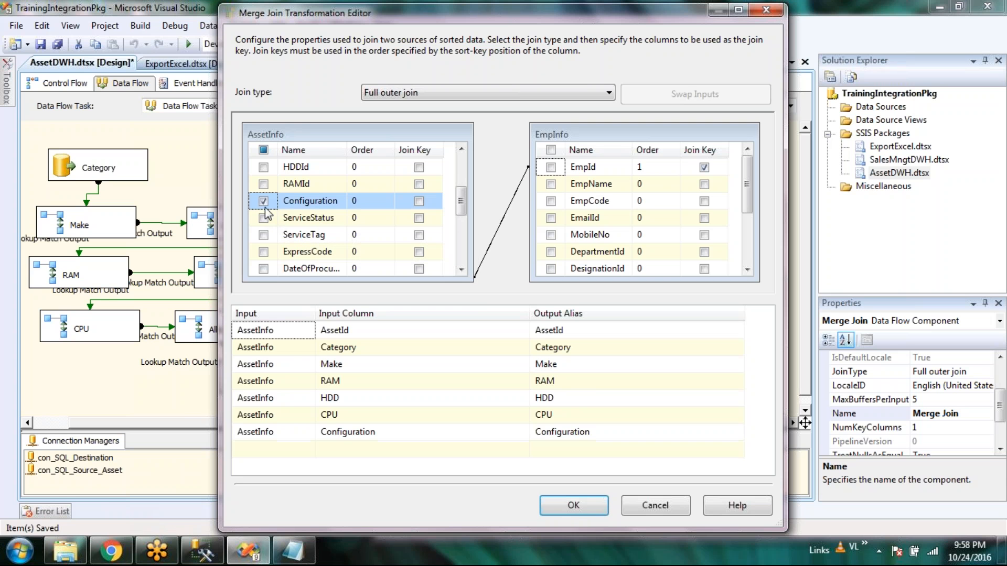
click(264, 218)
click(264, 234)
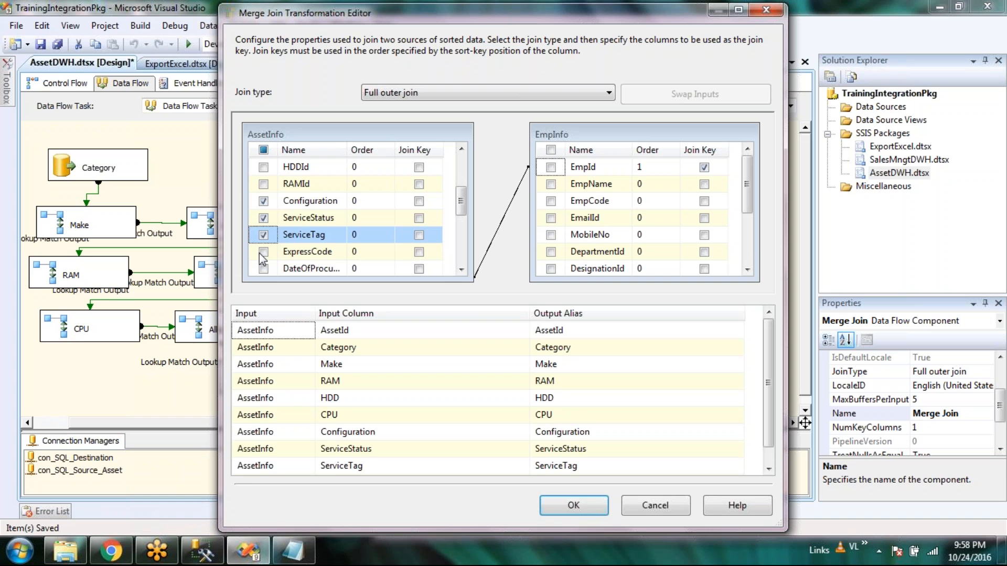
click(263, 253)
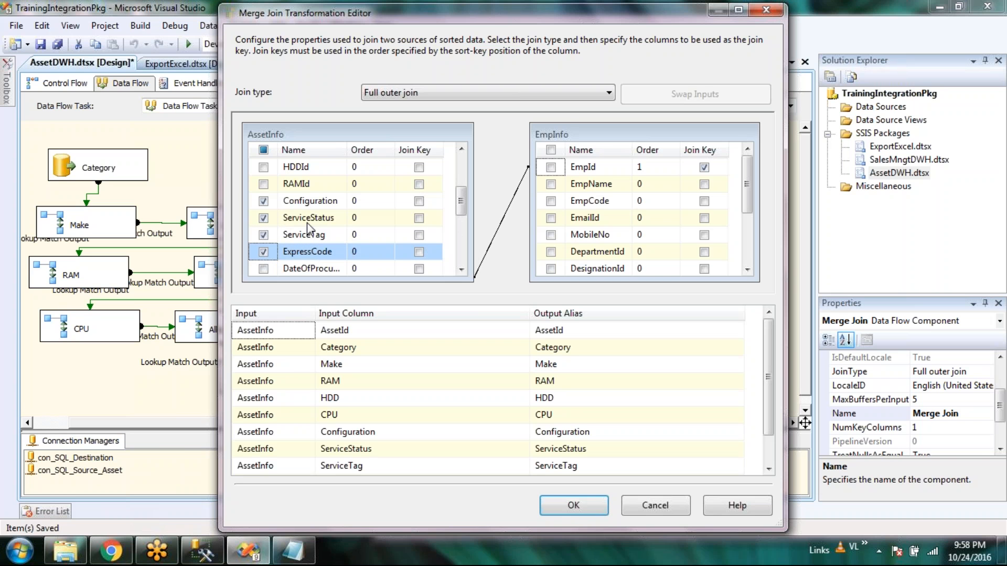
scroll(309, 228, down, 1)
click(263, 218)
click(263, 235)
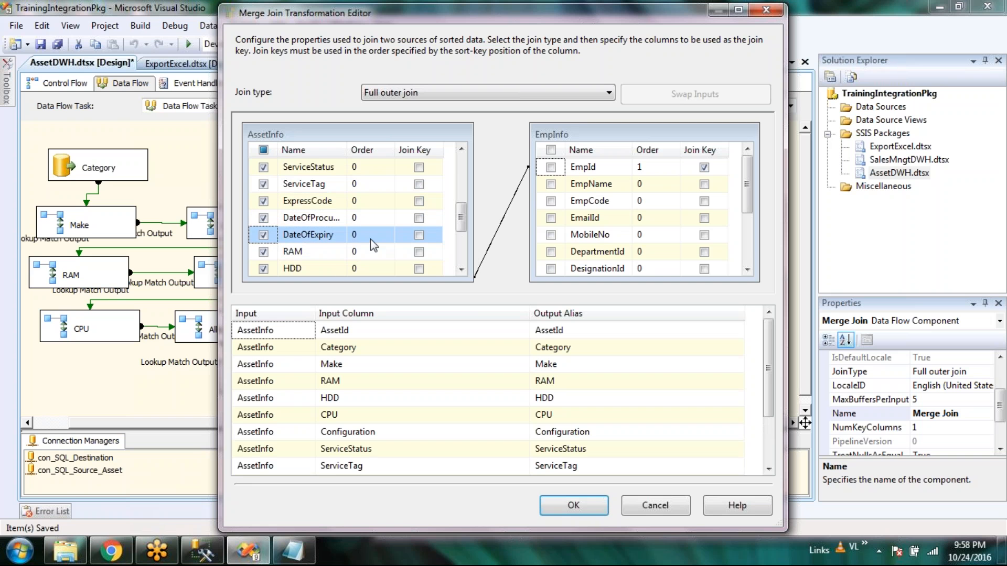
scroll(368, 200, down, 2)
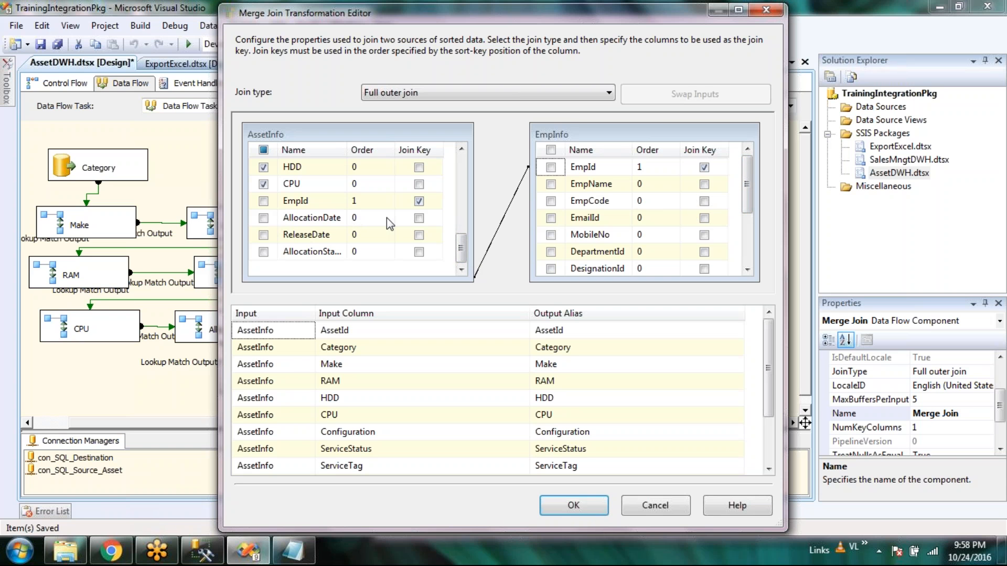
Try EmpInfo's EmpName and EmpCode as output columns and deselect both again
click(551, 183)
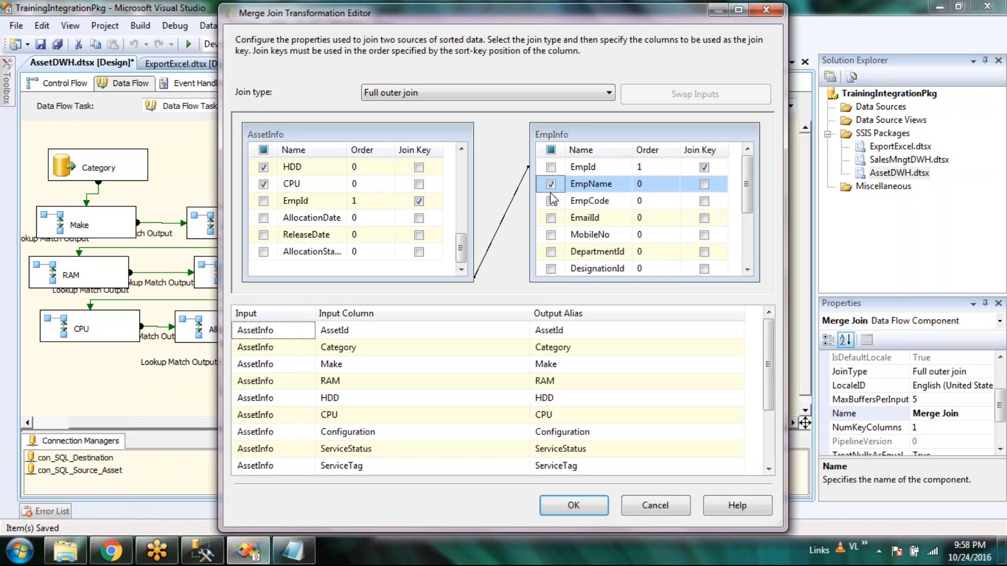
click(551, 201)
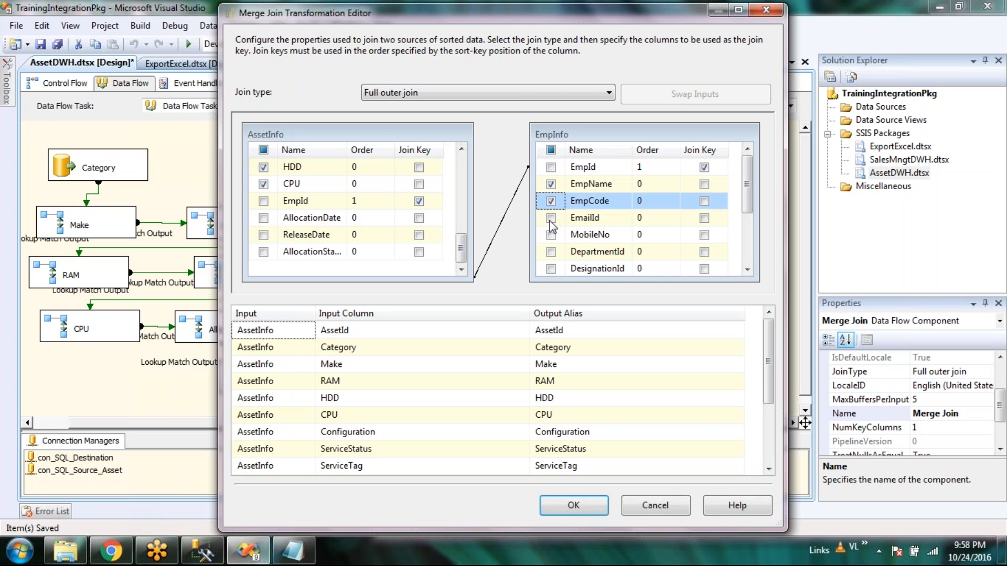
click(551, 184)
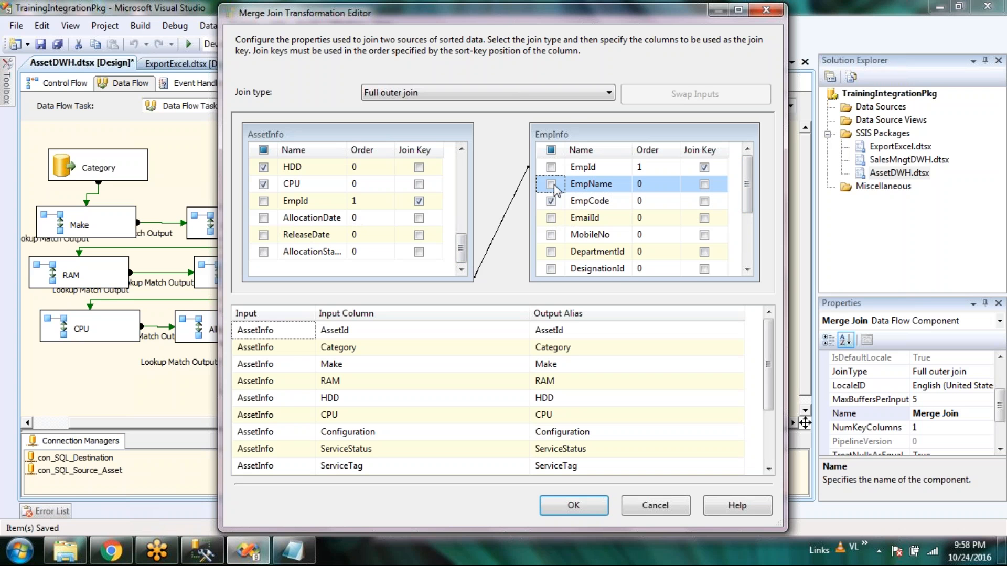
click(550, 201)
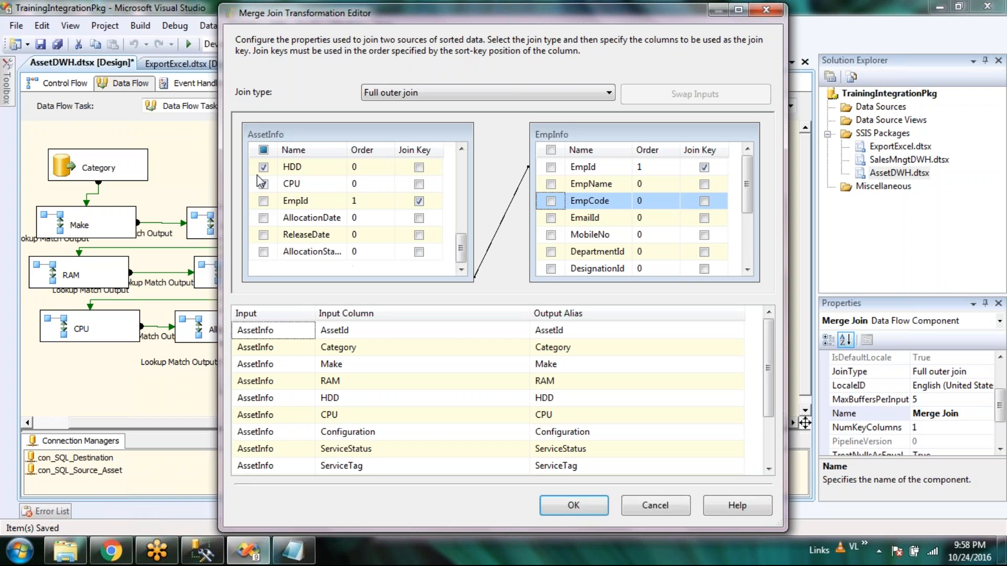
Clear all selected AssetInfo columns from the Merge Join output
scroll(461, 165, up, 5)
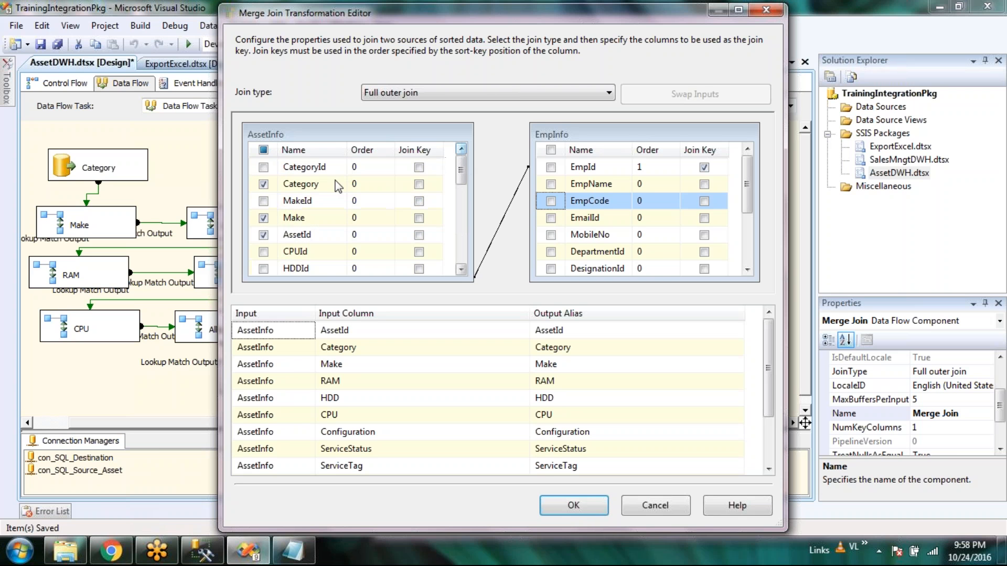
click(263, 150)
click(265, 152)
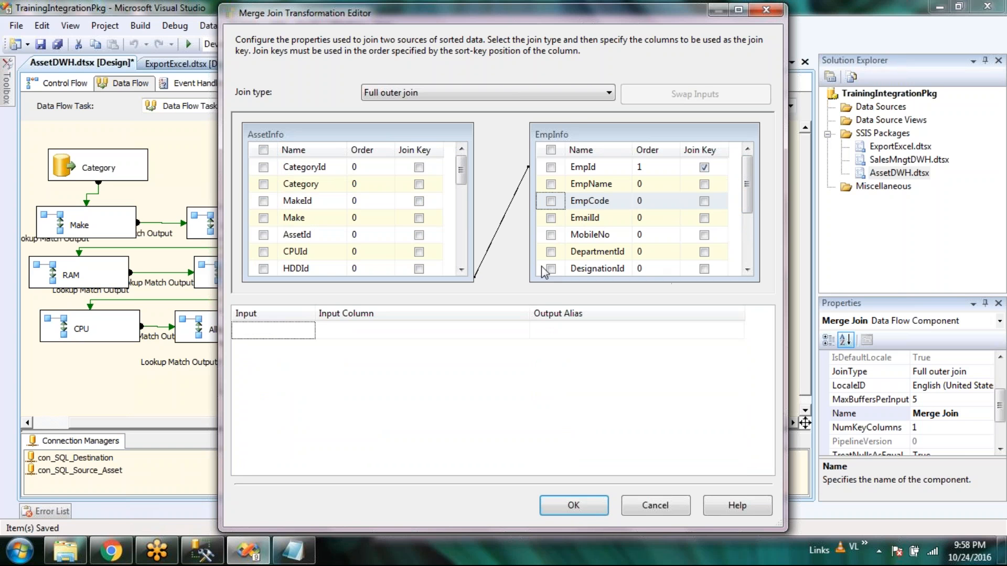
Select EmpInfo's EmpId, EmpCode, EmpName, EmailId and MobileNo as the first Merge Join output columns
click(550, 167)
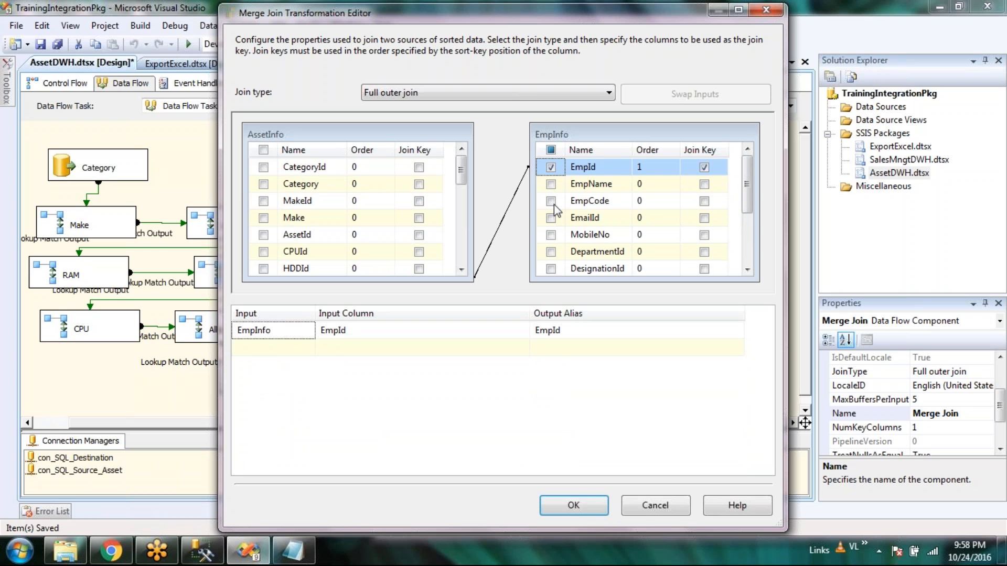
click(551, 202)
click(551, 184)
click(550, 218)
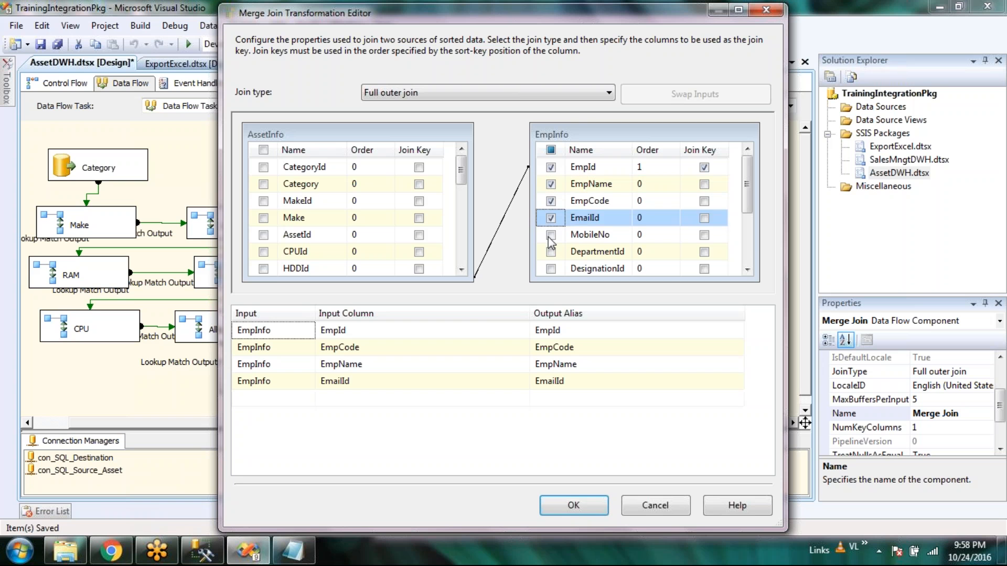
click(550, 235)
Add EmpInfo's Department, Company and Location to the Merge Join output columns
scroll(582, 254, down, 1)
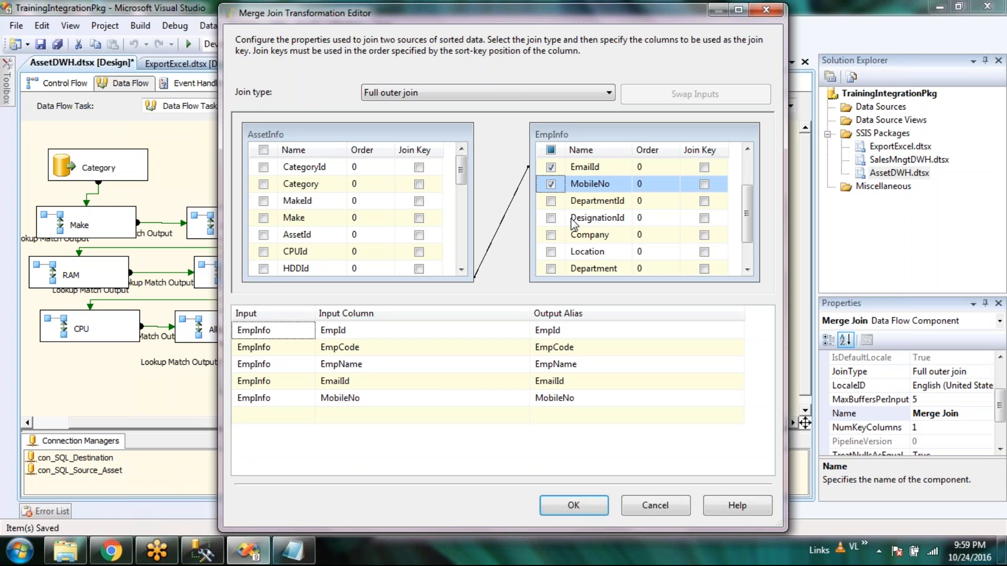
scroll(545, 238, down, 1)
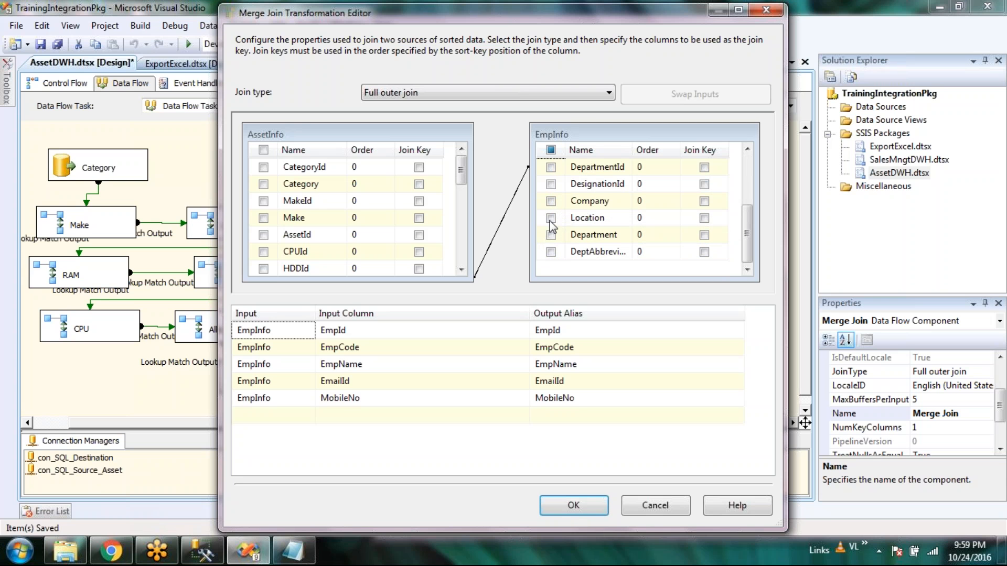
click(550, 235)
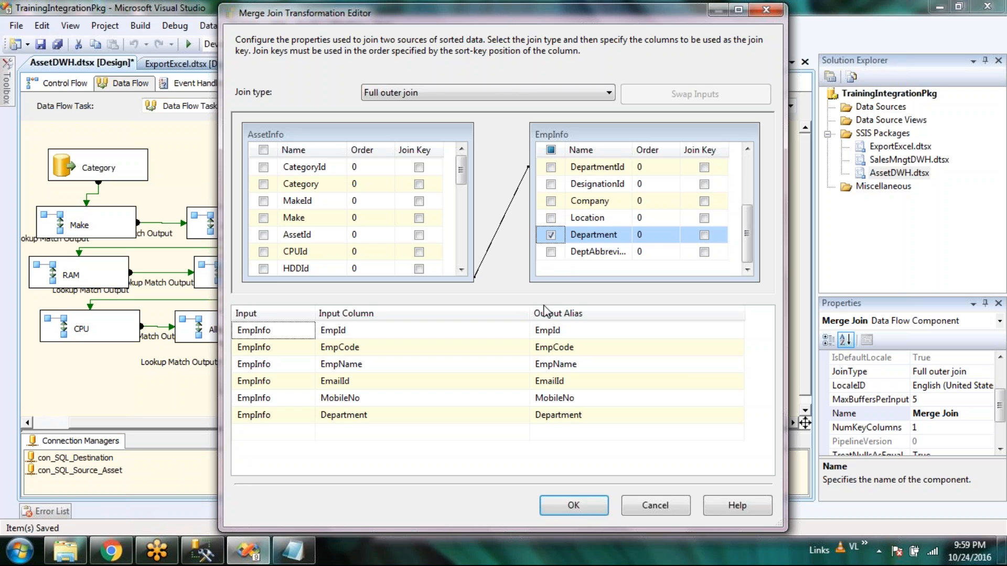
click(551, 202)
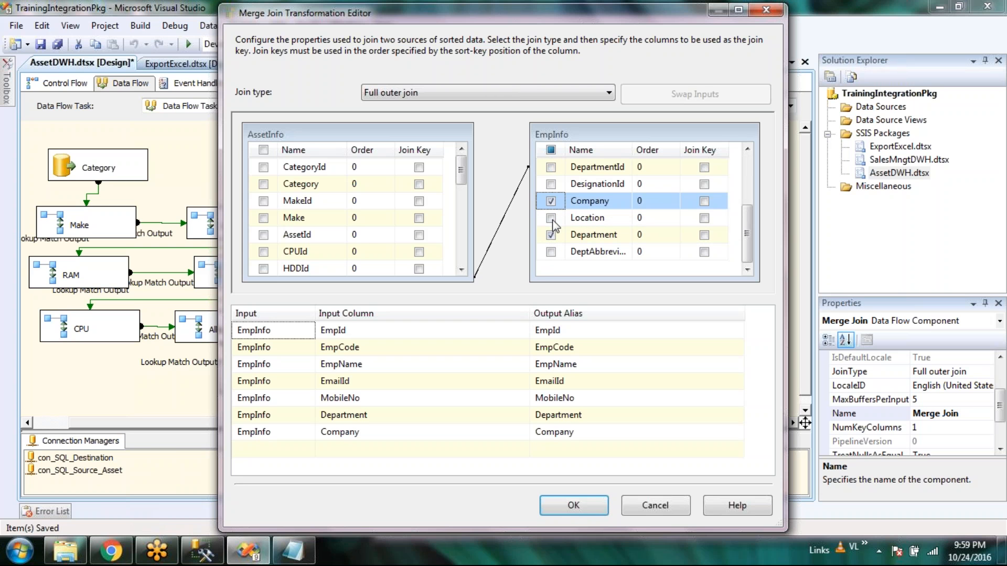
click(552, 218)
scroll(622, 231, up, 2)
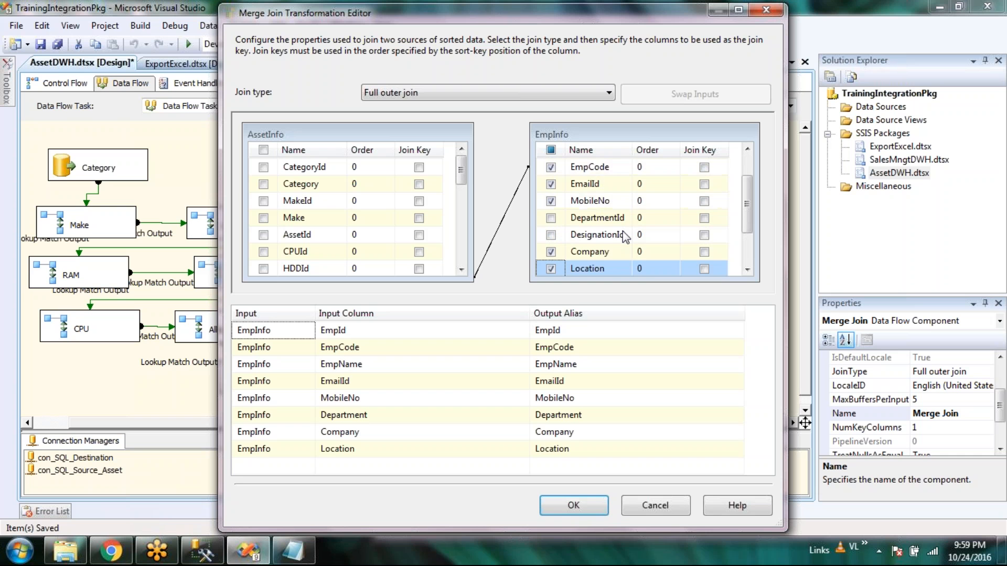
scroll(623, 236, down, 2)
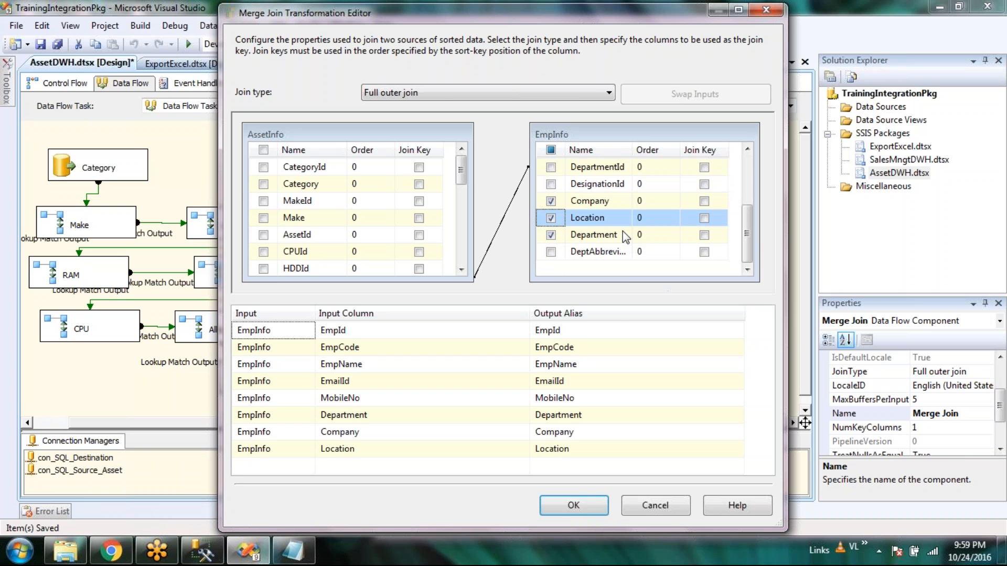
scroll(464, 177, up, 2)
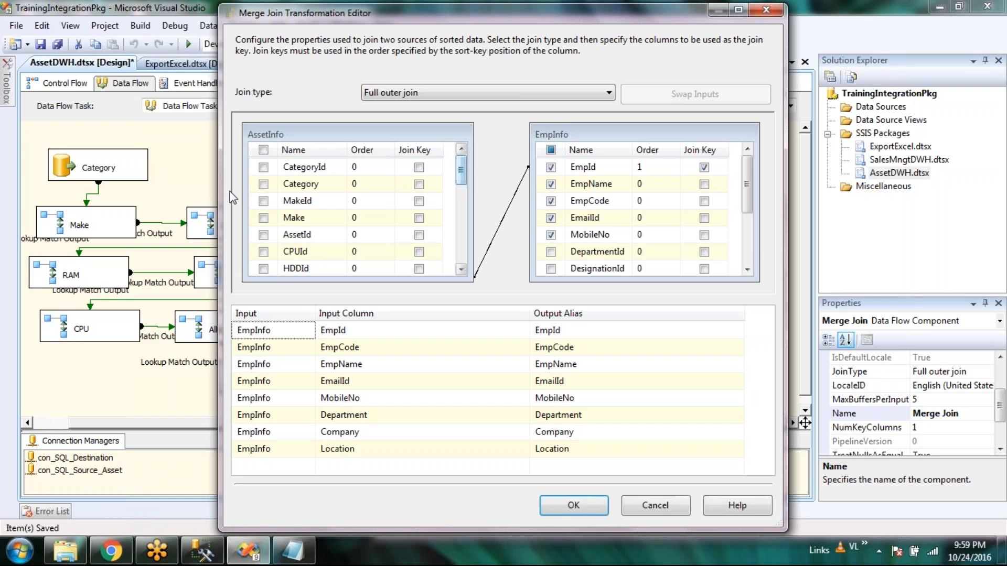
Add AssetInfo's Category and Make to the Merge Join output columns
click(264, 184)
click(264, 217)
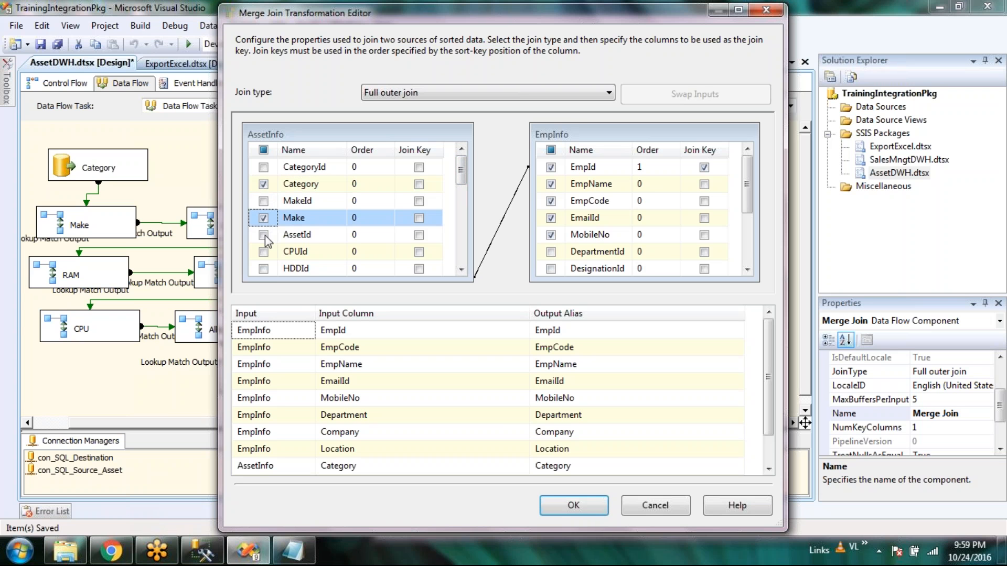
Include AssetInfo's Configuration, ServiceStatus, ServiceTag, ExpressCode, DateOfProcurement and DateOfExpiry after the Make output column
click(461, 269)
click(461, 269)
click(461, 270)
click(461, 269)
click(461, 270)
click(461, 269)
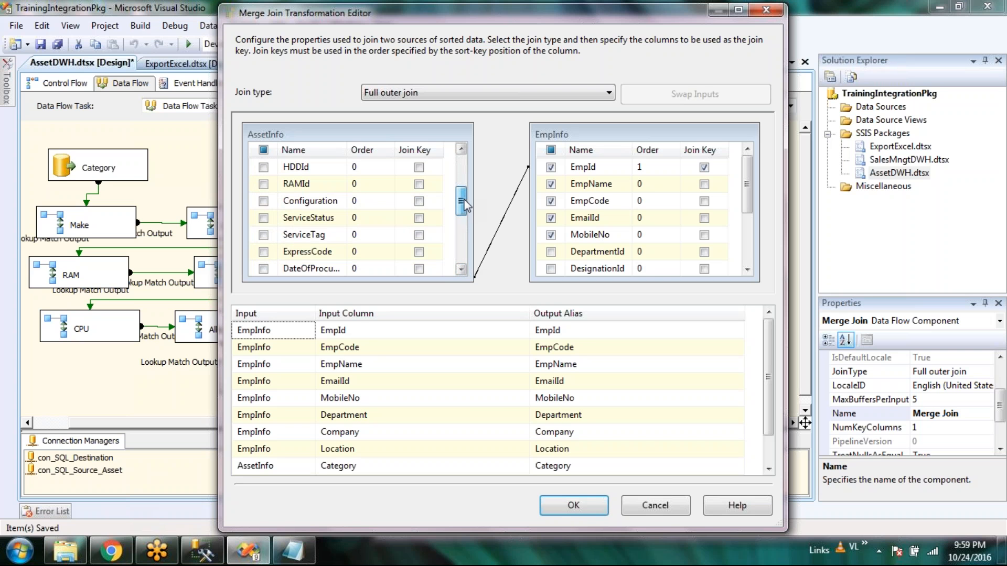
click(263, 202)
click(264, 220)
click(263, 235)
click(263, 252)
click(264, 269)
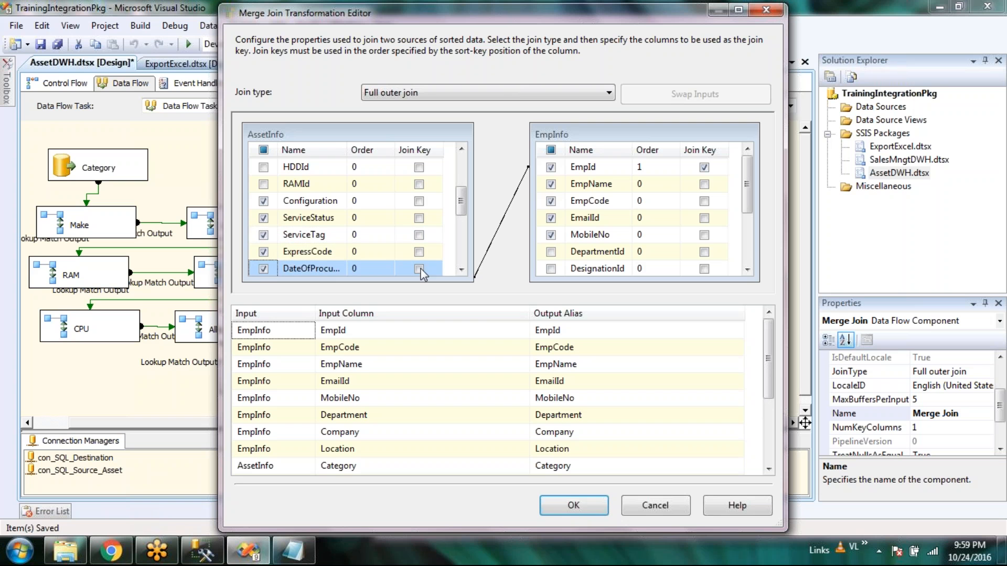
click(461, 271)
click(460, 270)
click(461, 271)
click(461, 271)
click(263, 217)
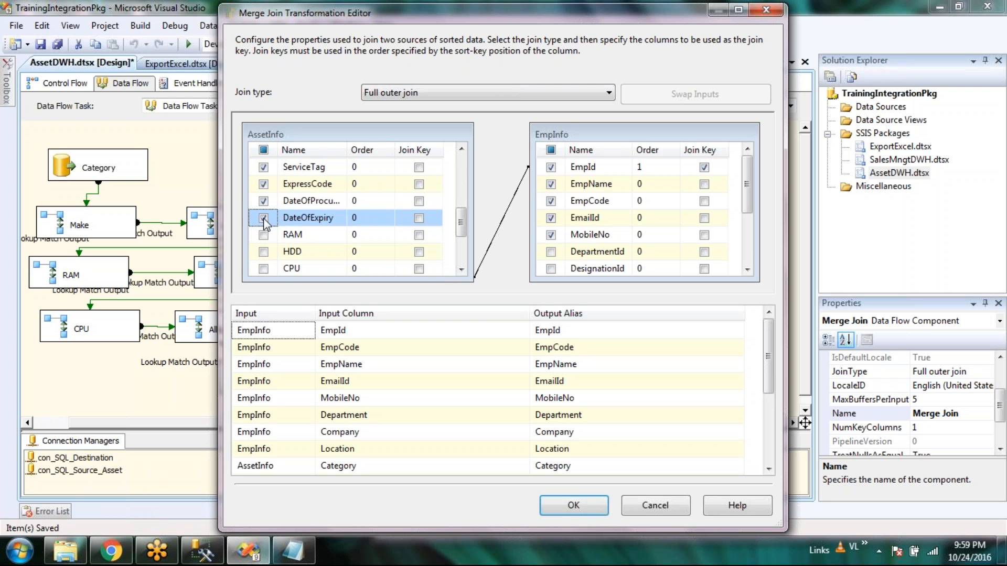
Deselect AssetInfo's DateOfExpiry, DateOfProcurement, ExpressCode, ServiceTag, ServiceStatus and Configuration output columns
click(263, 218)
click(264, 201)
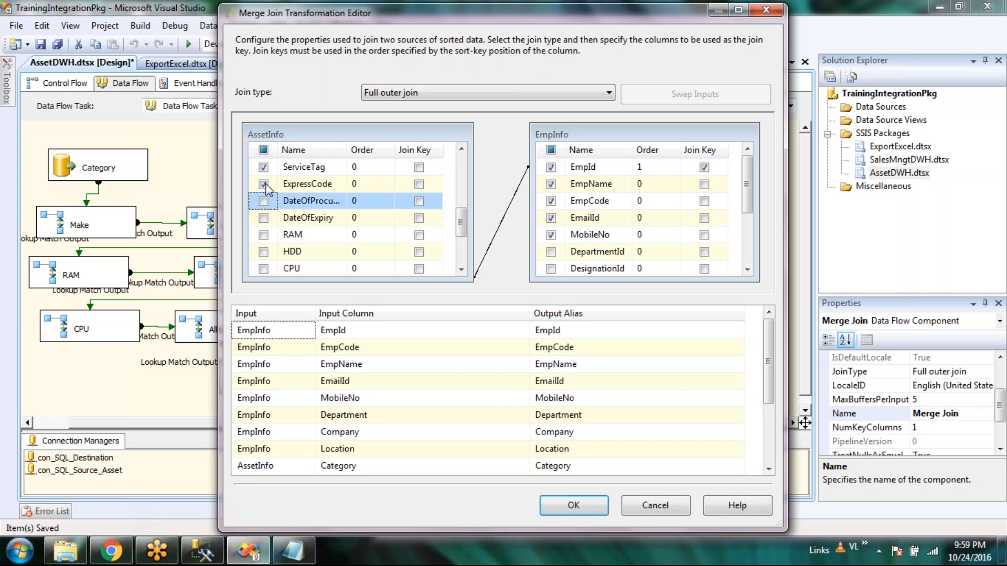
click(264, 184)
click(264, 167)
click(461, 149)
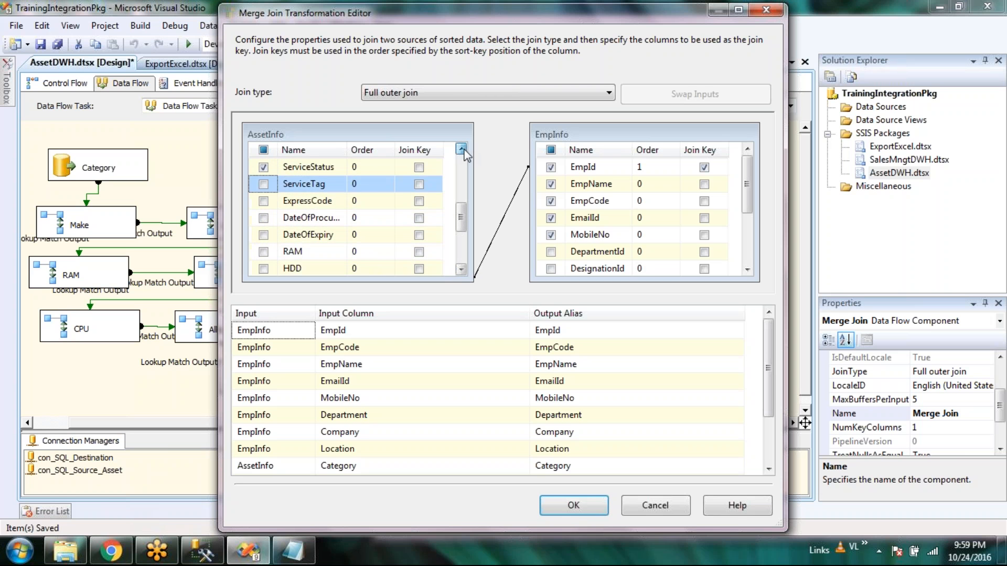
click(461, 148)
click(263, 184)
click(263, 167)
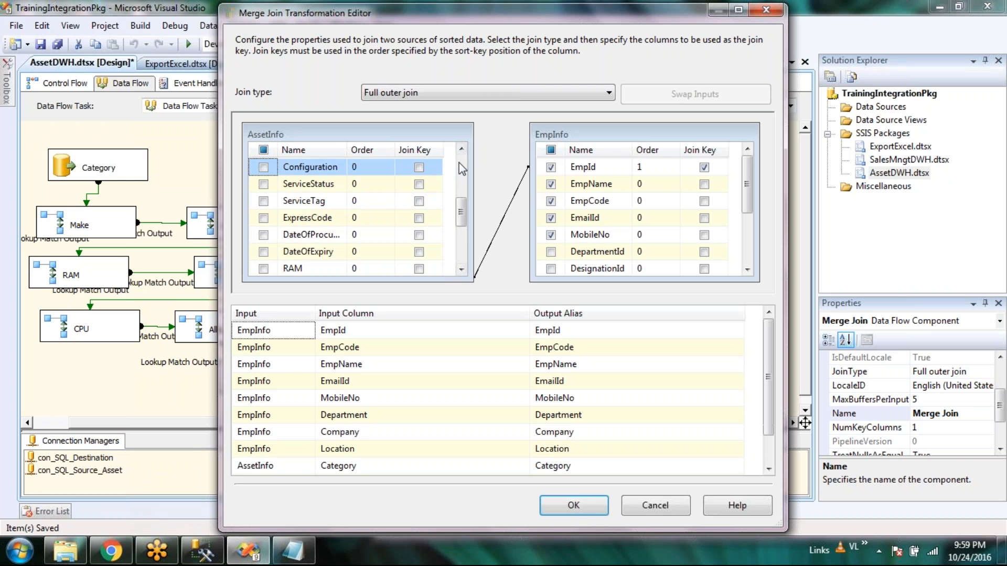
Add AssetInfo's RAM, HDD and CPU to the Merge Join output columns
click(461, 149)
click(460, 269)
click(461, 269)
click(461, 269)
click(461, 269)
click(263, 217)
click(263, 235)
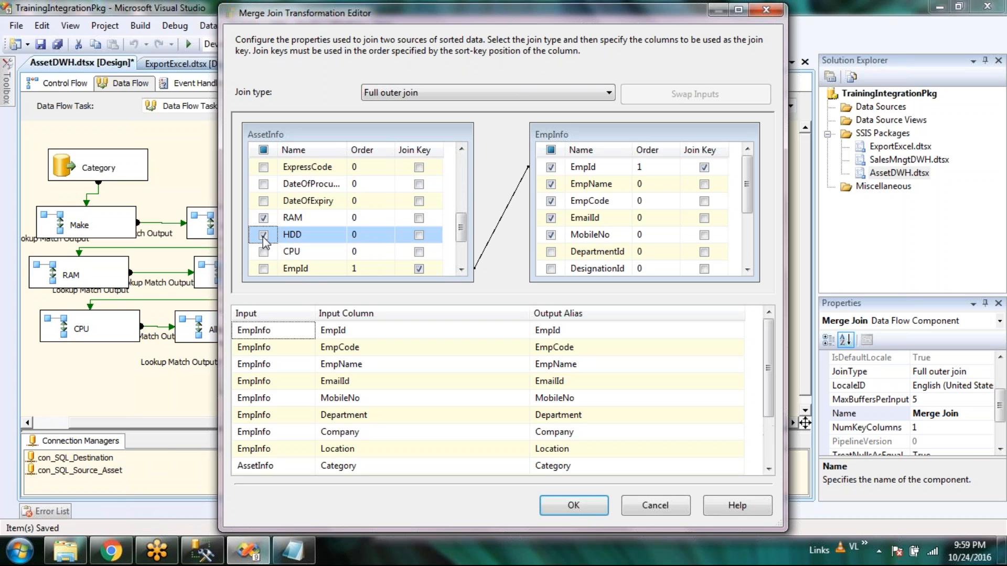
click(263, 251)
Add AssetInfo's Configuration, ServiceStatus, ServiceTag, ExpressCode, DateOfProcurement and DateOfExpiry to the Merge Join output after CPU
click(461, 269)
click(461, 269)
click(461, 269)
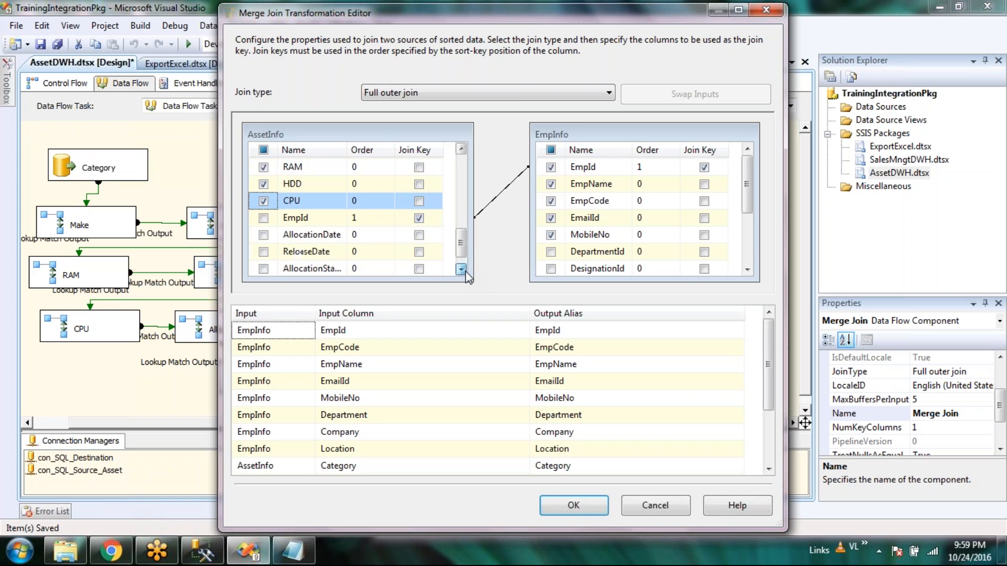
click(461, 269)
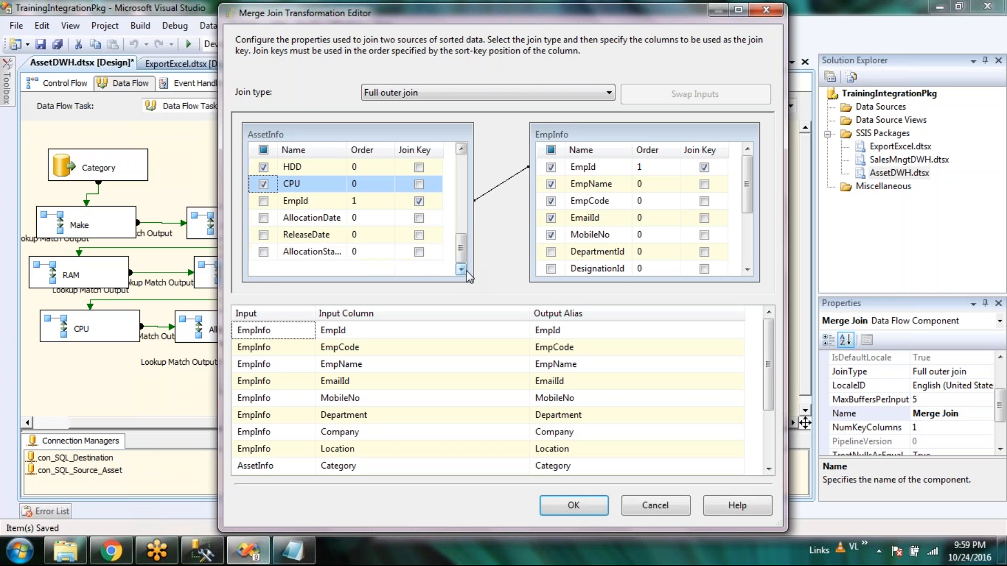
drag(462, 243, 461, 202)
click(263, 184)
click(263, 201)
click(263, 218)
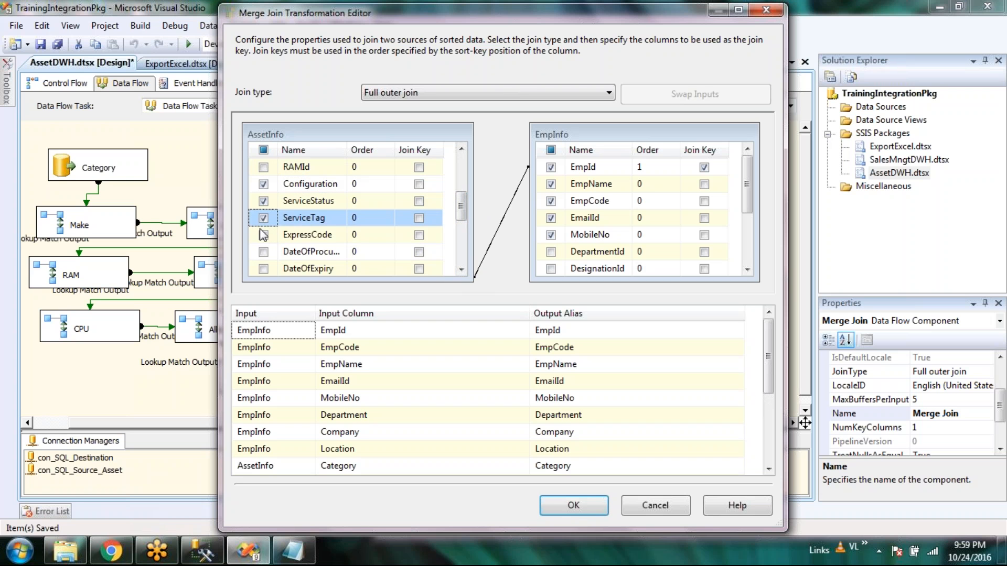
click(263, 235)
click(263, 251)
click(264, 269)
Add AssetInfo's AllocationDate, ReleaseDate and AllocationStatus to the Merge Join output columns
click(461, 269)
scroll(461, 269, down, 3)
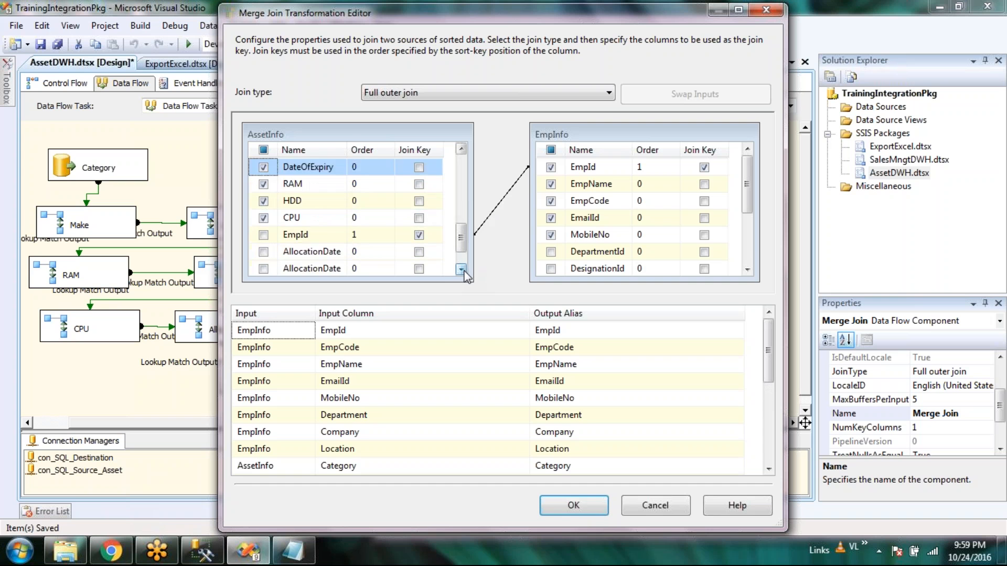
click(263, 218)
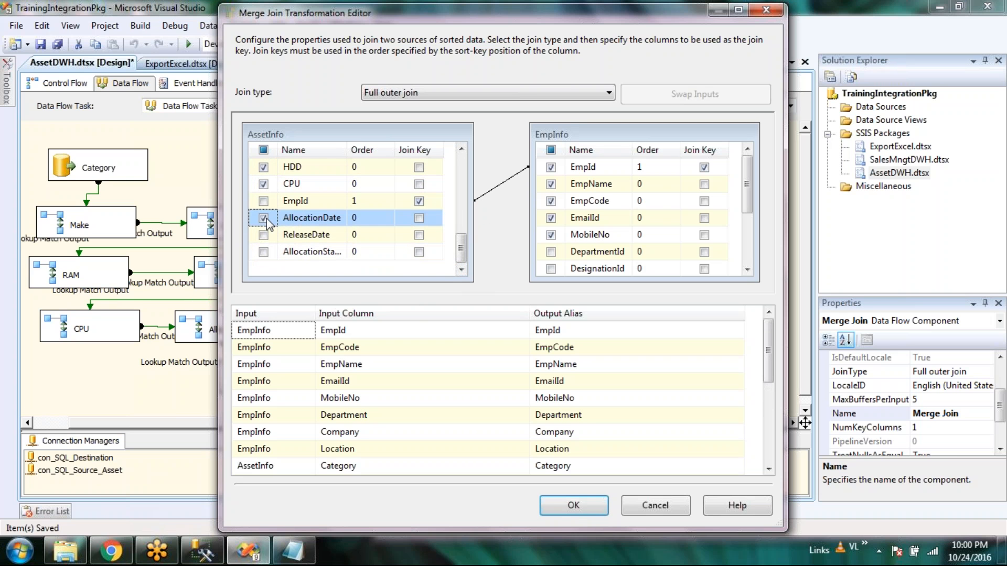
click(263, 234)
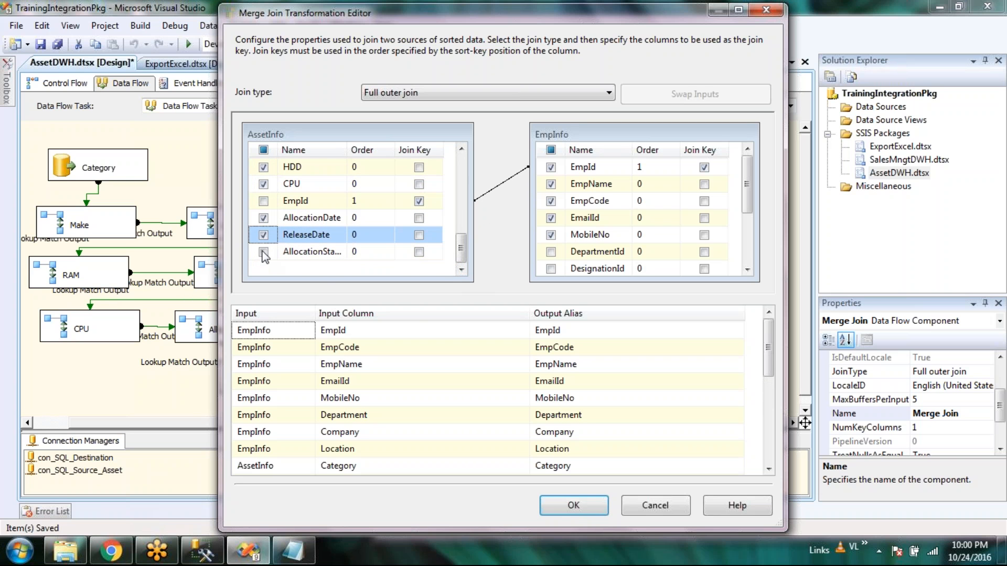
click(263, 251)
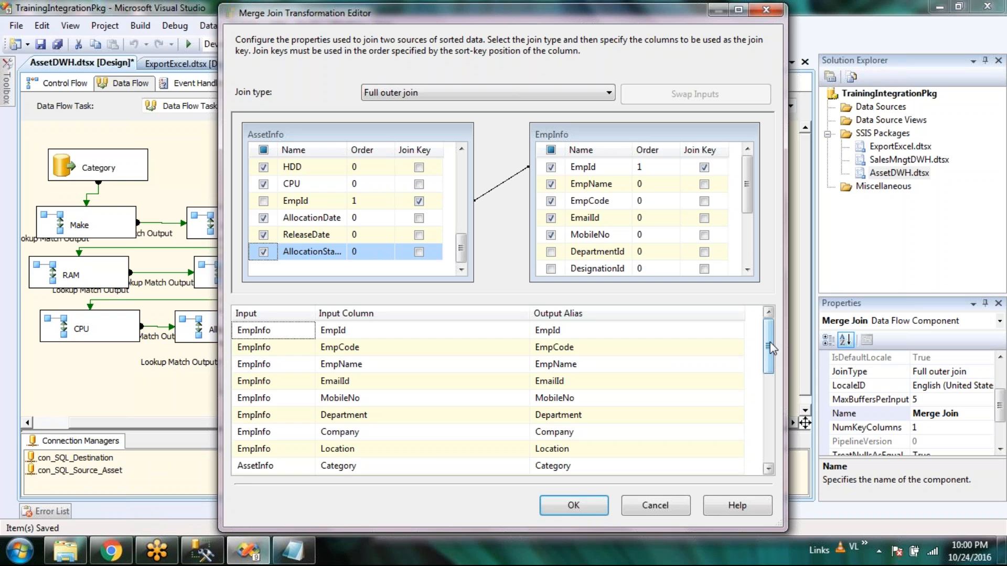
Review the order of the Merge Join output columns through to the end of the list
drag(770, 342, 583, 357)
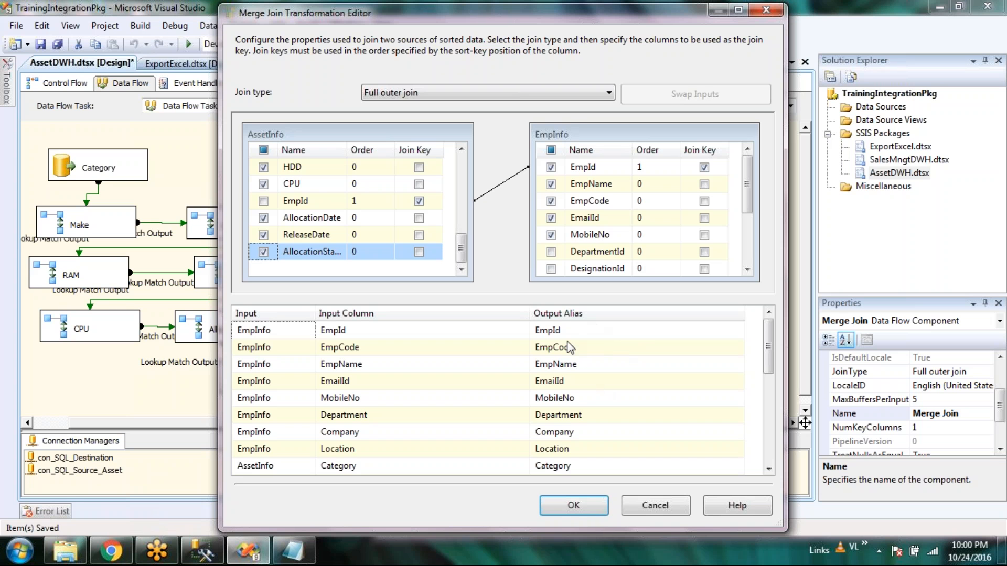
scroll(603, 365, up, 3)
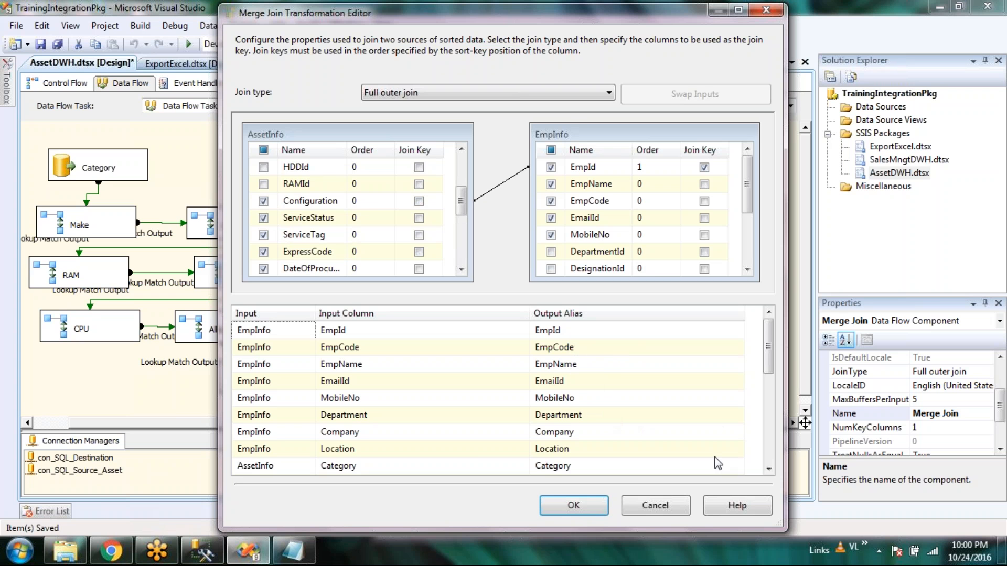
click(768, 470)
click(769, 469)
click(769, 470)
click(769, 470)
click(769, 470)
click(768, 469)
click(769, 470)
click(769, 470)
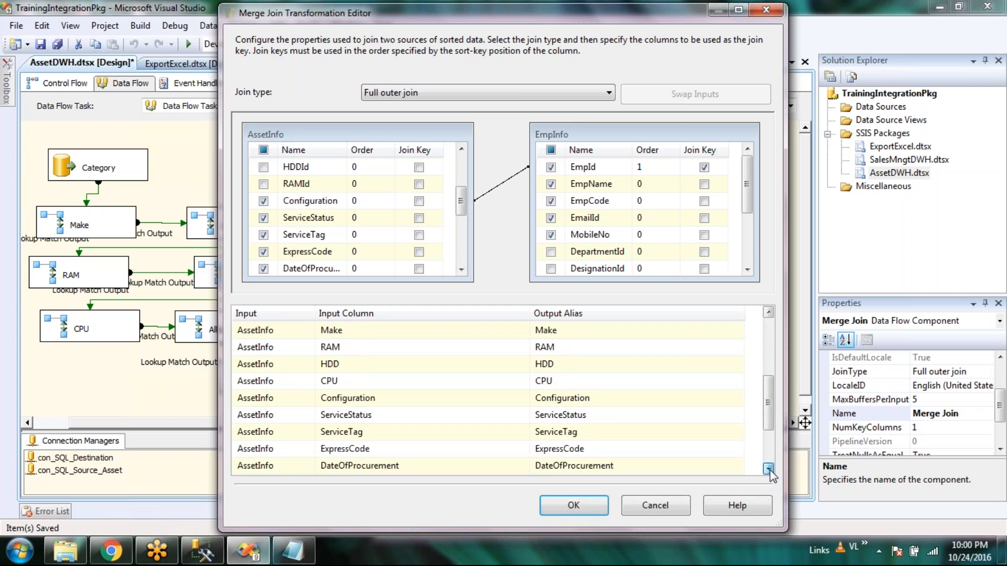
click(769, 470)
click(769, 470)
click(769, 470)
click(769, 470)
click(769, 470)
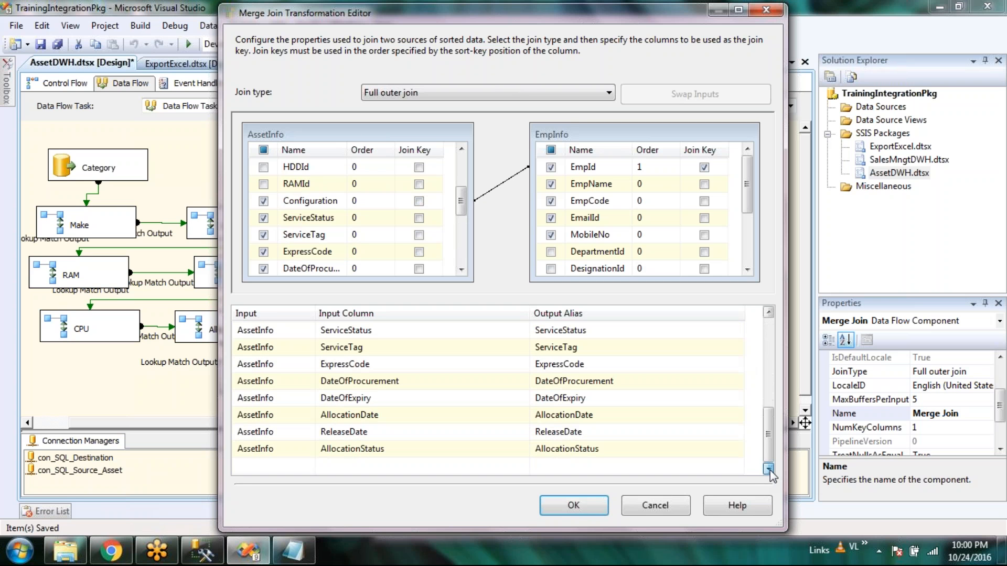
Examine which EmpInfo columns are available and selected for the Merge Join output
click(747, 270)
click(747, 270)
click(747, 271)
click(747, 270)
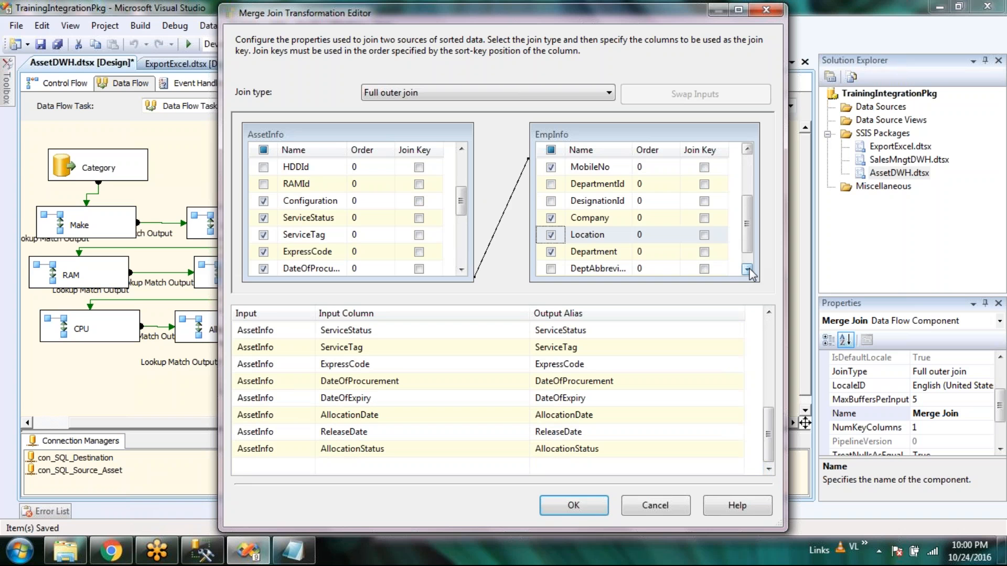
click(747, 270)
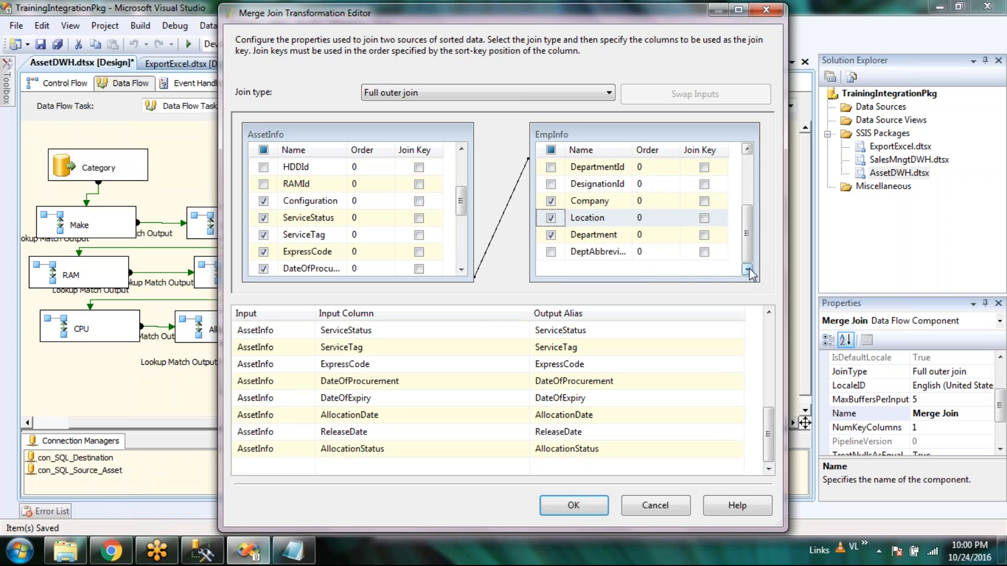
click(747, 150)
click(748, 149)
click(747, 150)
click(747, 149)
click(747, 149)
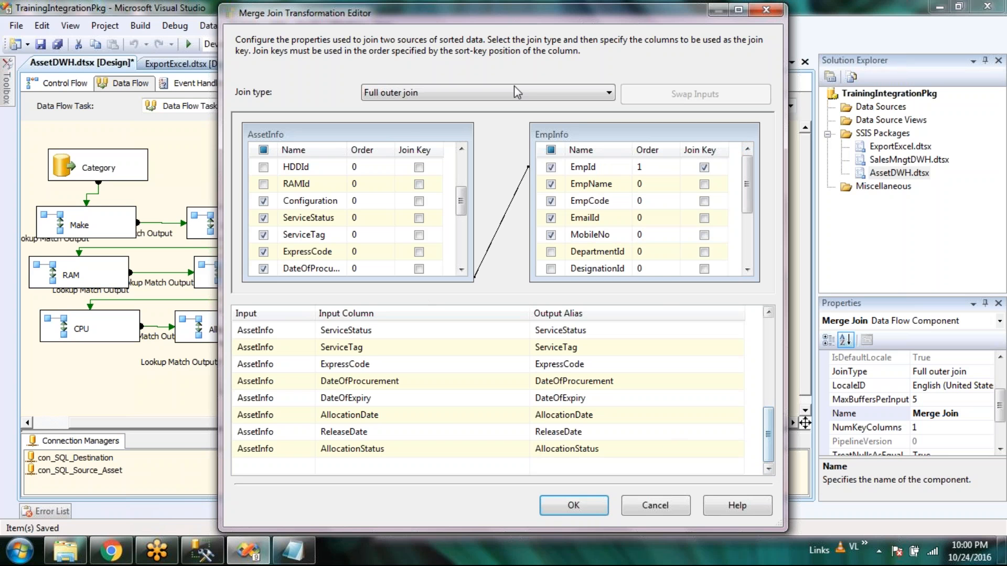
Maximize the Merge Join editor window and accept the output column configuration
drag(533, 14, 497, 1)
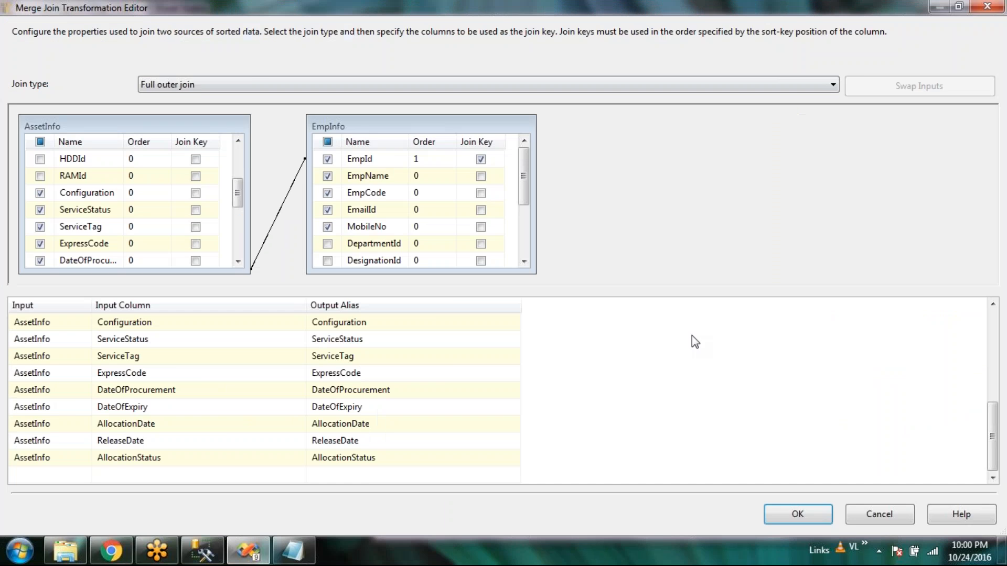
double_click(503, 7)
drag(331, 190, 383, 41)
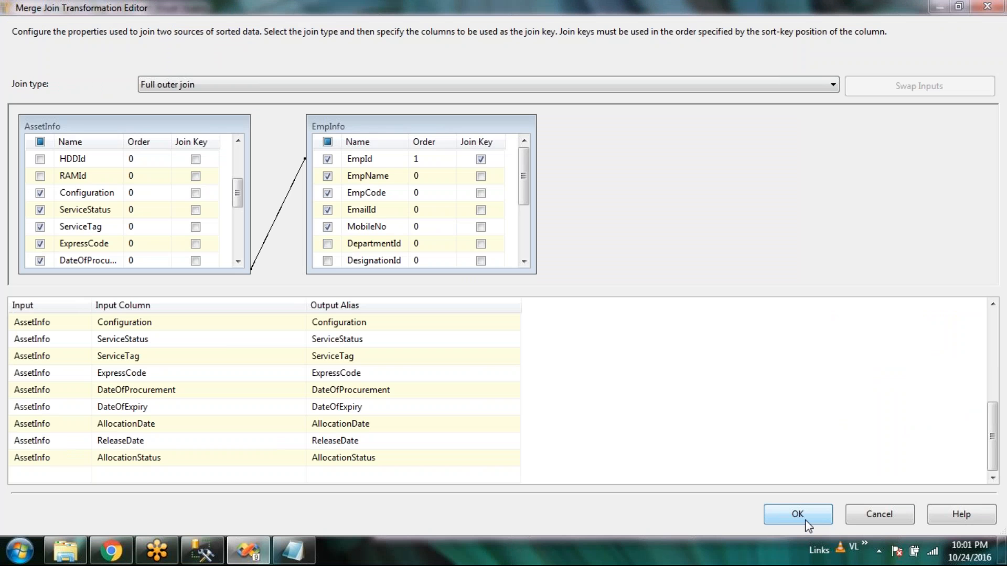
click(798, 515)
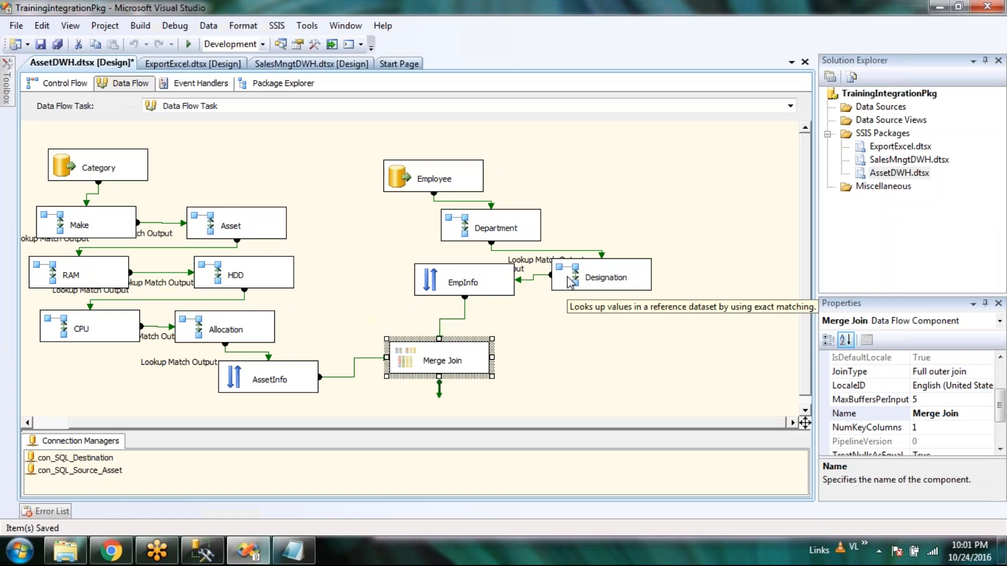
Include the Designation column in the output of the Designation lookup and accept the change
double_click(603, 276)
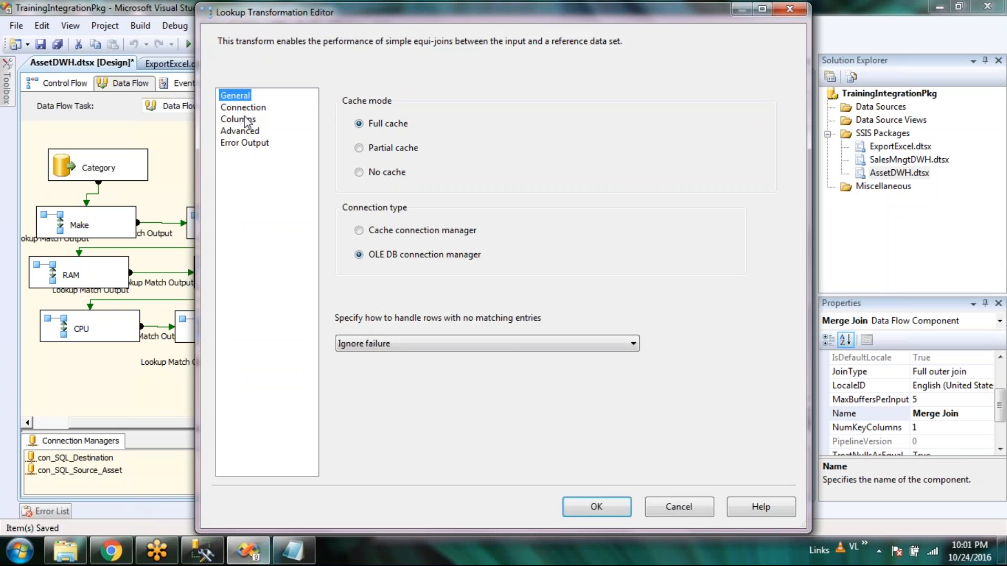
click(247, 120)
click(625, 198)
click(596, 506)
Check the Merge Join's EmpInfo input for the Designation column, widening its Name column, and close the editor
click(408, 362)
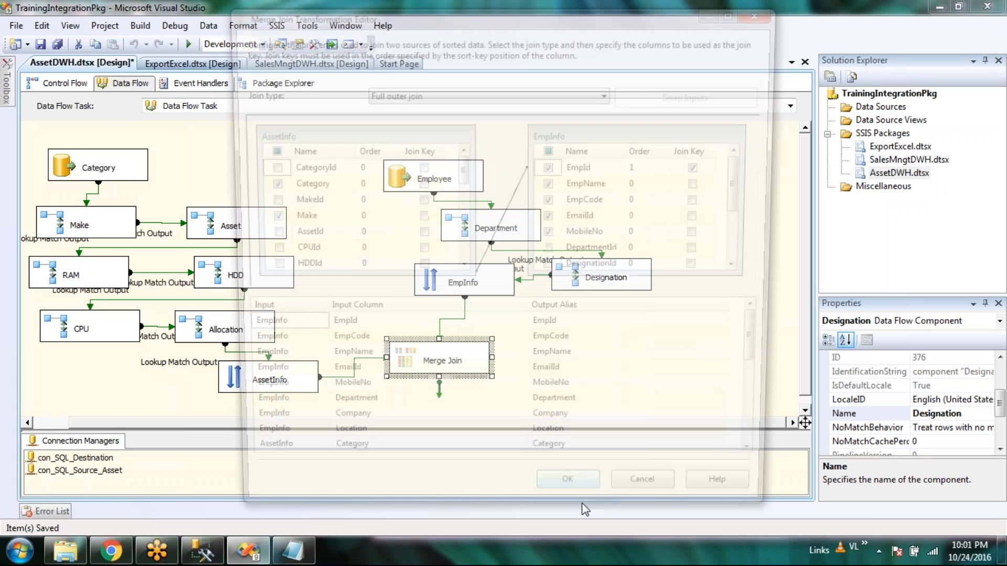
drag(748, 195, 750, 238)
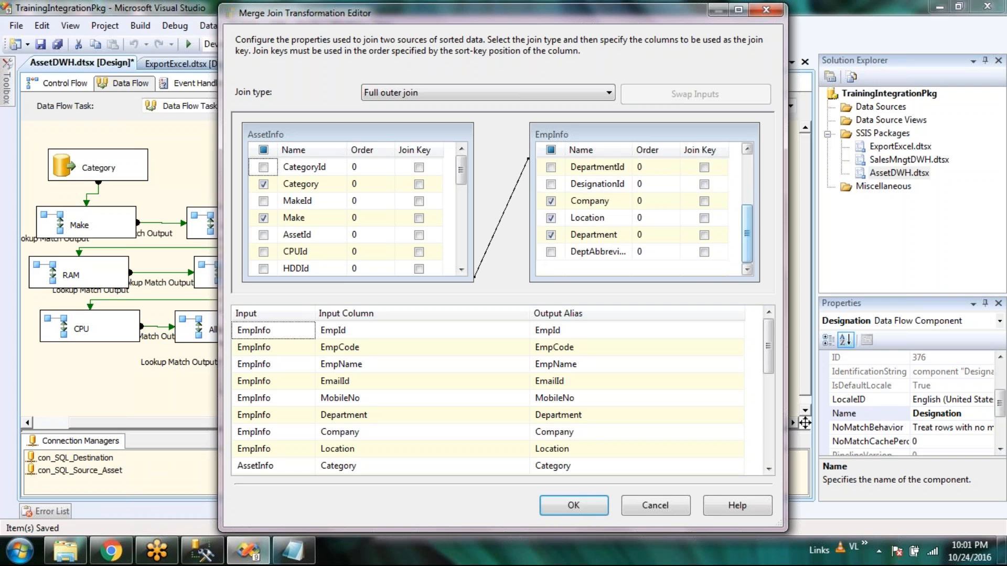
drag(631, 150, 641, 150)
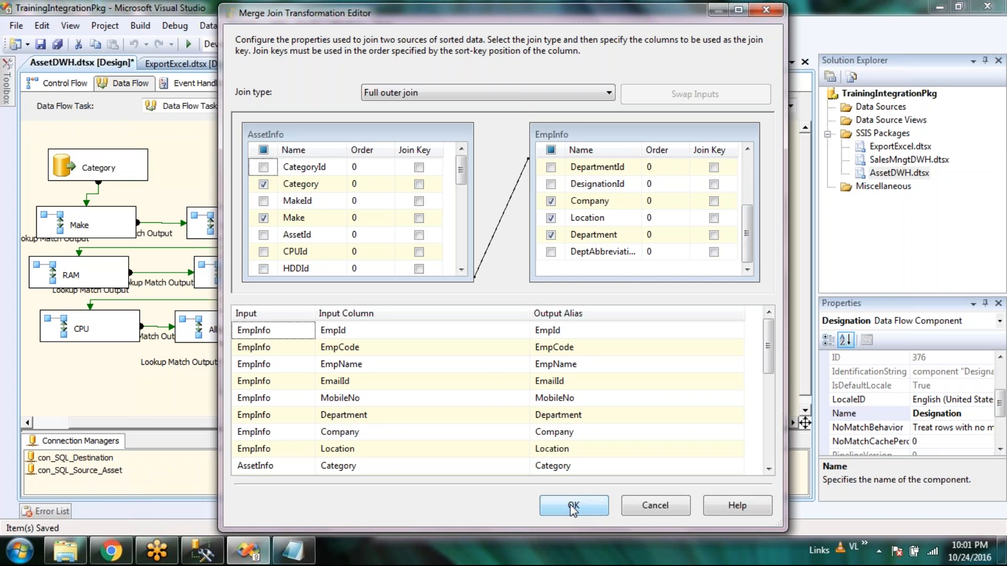
click(573, 506)
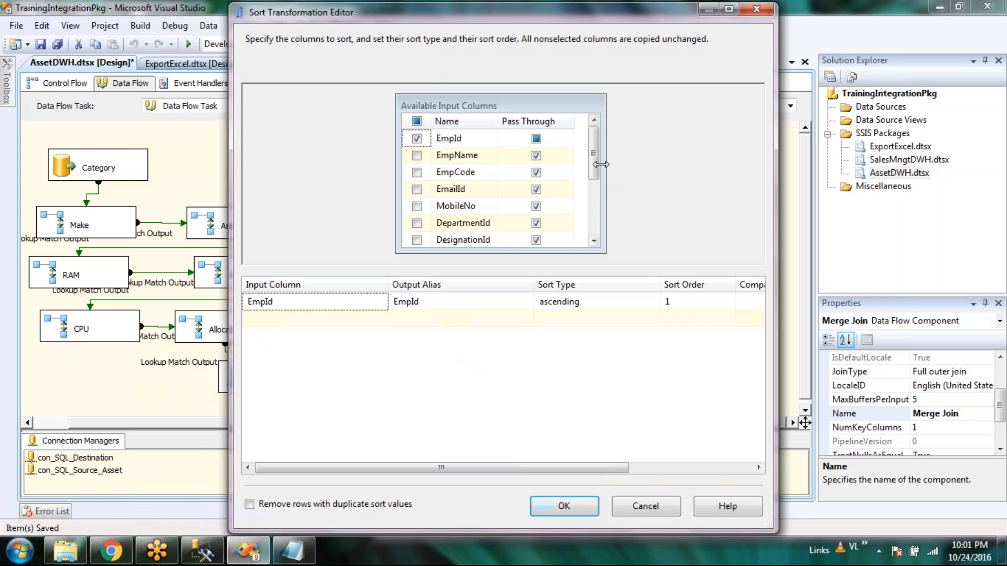
Pass the Designation column through the EmpInfo sort and accept the change
drag(594, 158, 596, 211)
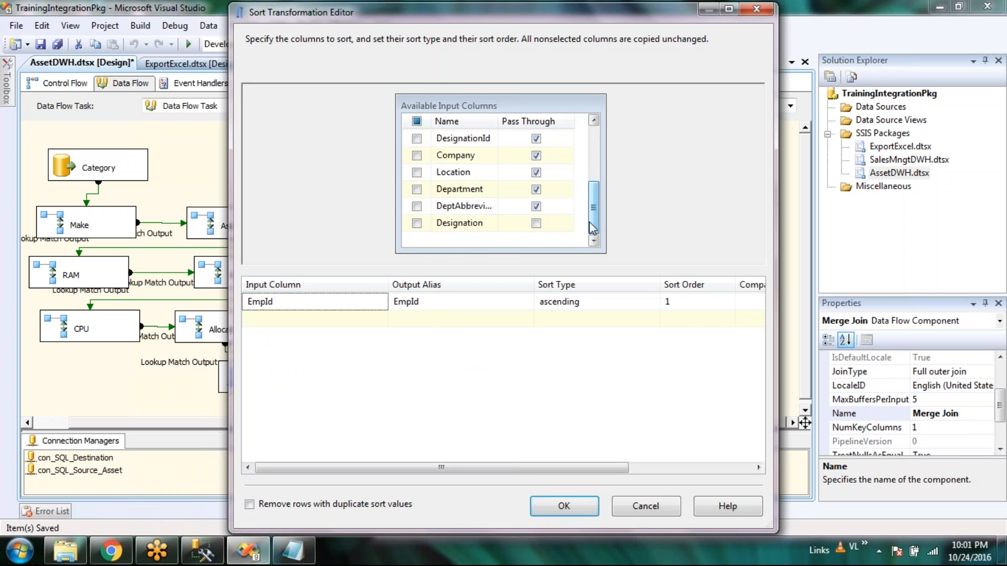
click(536, 223)
drag(593, 221, 609, 243)
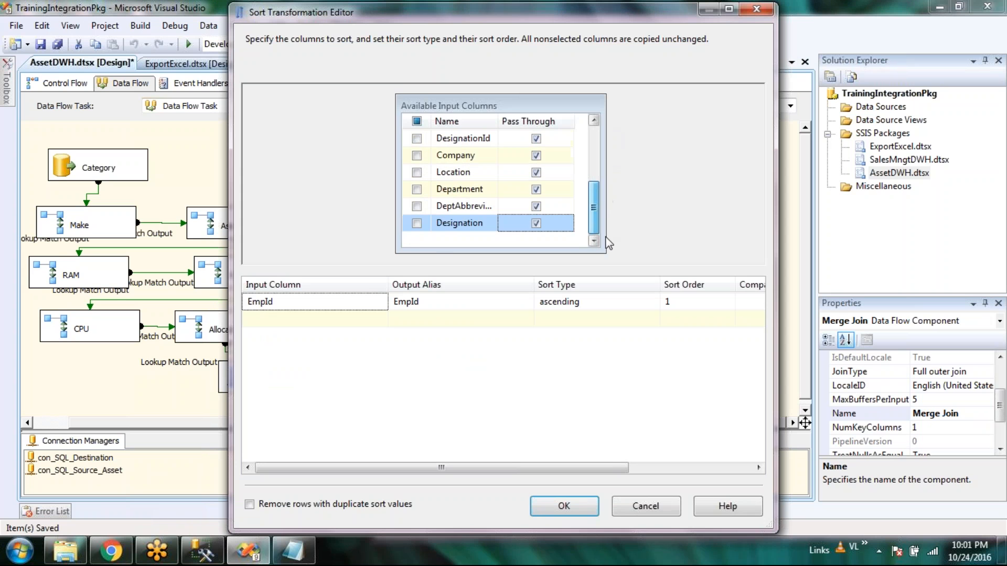
click(567, 509)
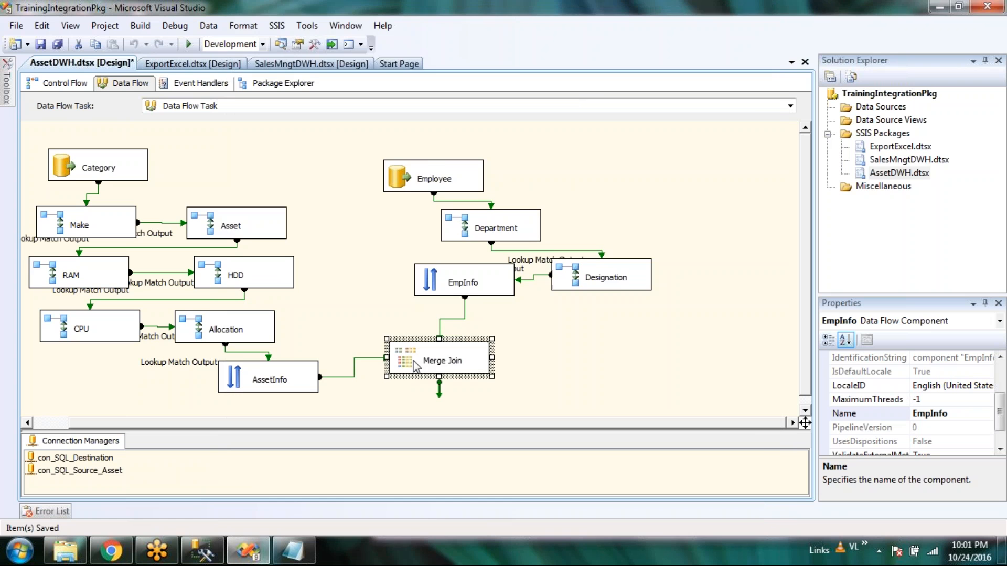
Reopen the Merge Join editor and deselect all AssetInfo columns
double_click(416, 362)
mouse_move(769, 367)
mouse_down()
mouse_move(767, 448)
mouse_move(766, 378)
mouse_up()
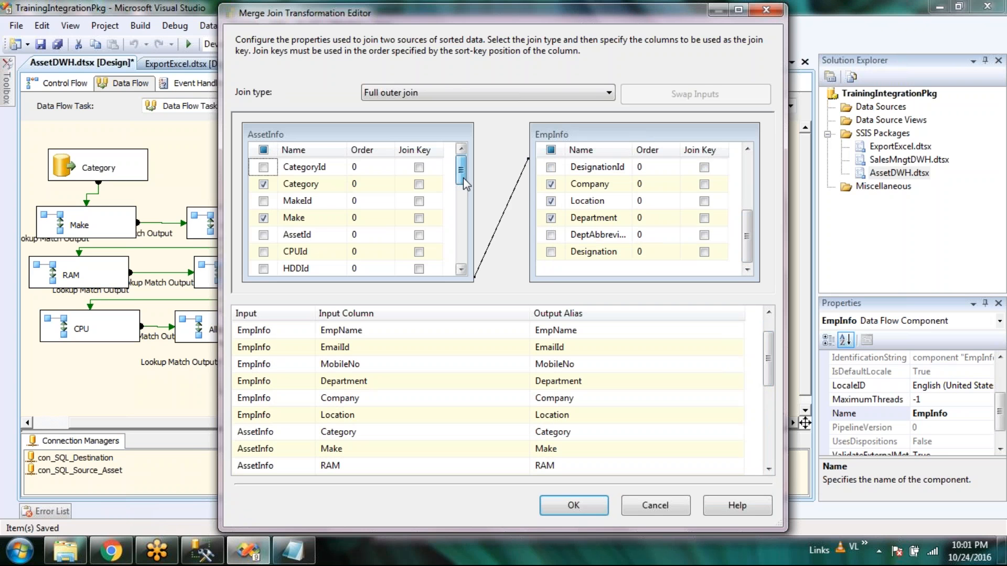
click(264, 151)
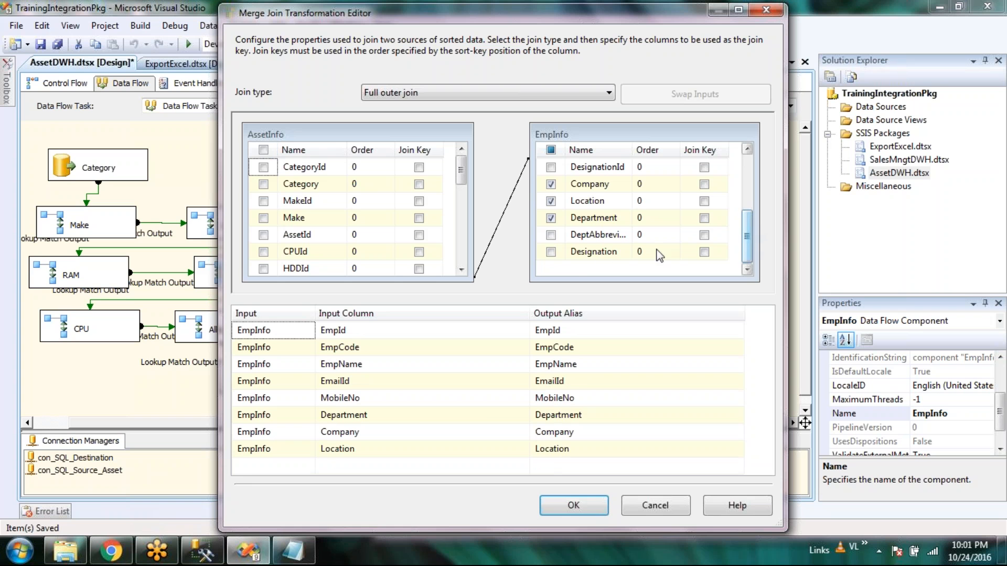
Add EmpInfo's Designation to the Merge Join output and deselect Department, Location and Company
click(550, 252)
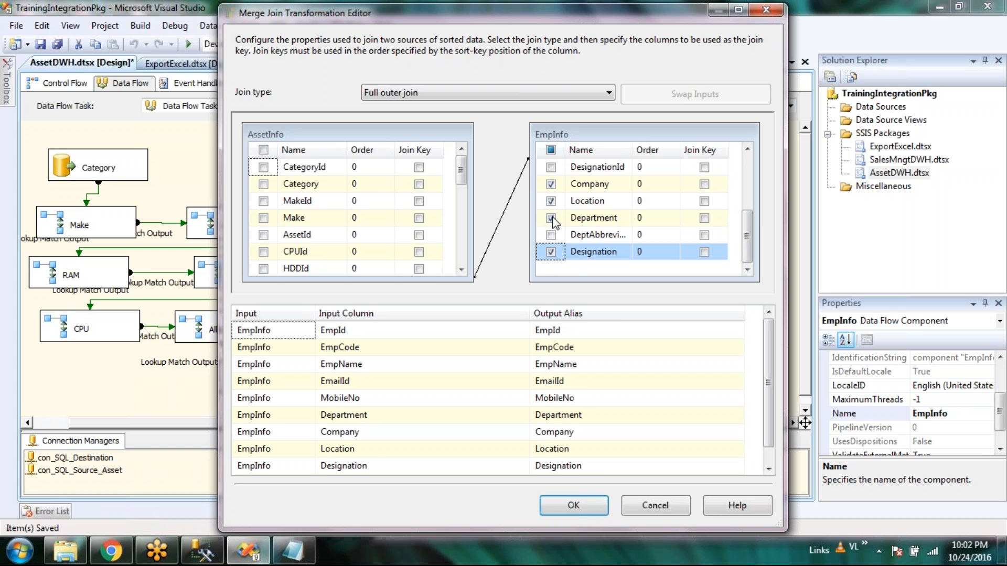
click(552, 219)
click(551, 201)
click(551, 185)
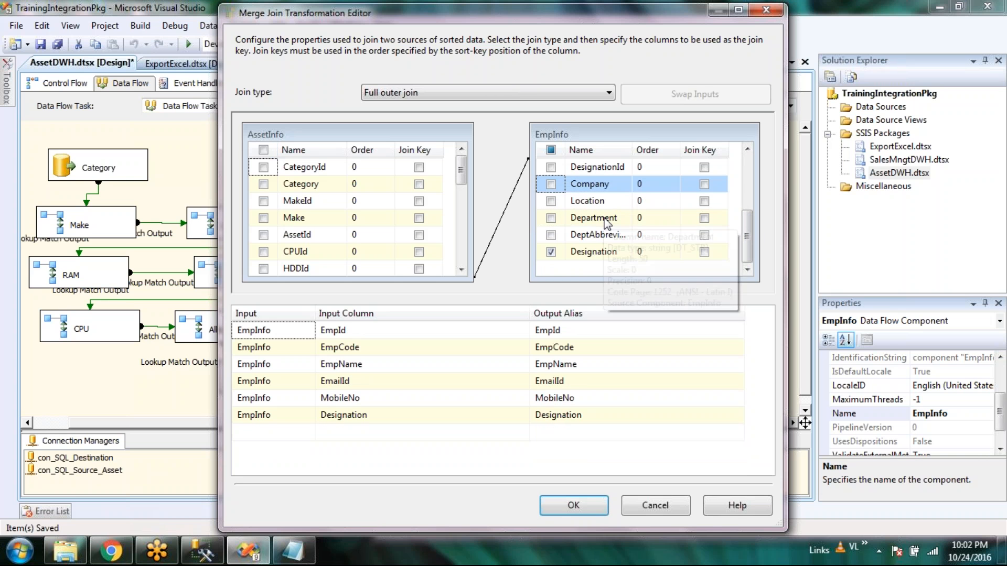
Maximize the Merge Join editor and add EmpInfo's Department after the Designation output column
scroll(611, 237, up, 2)
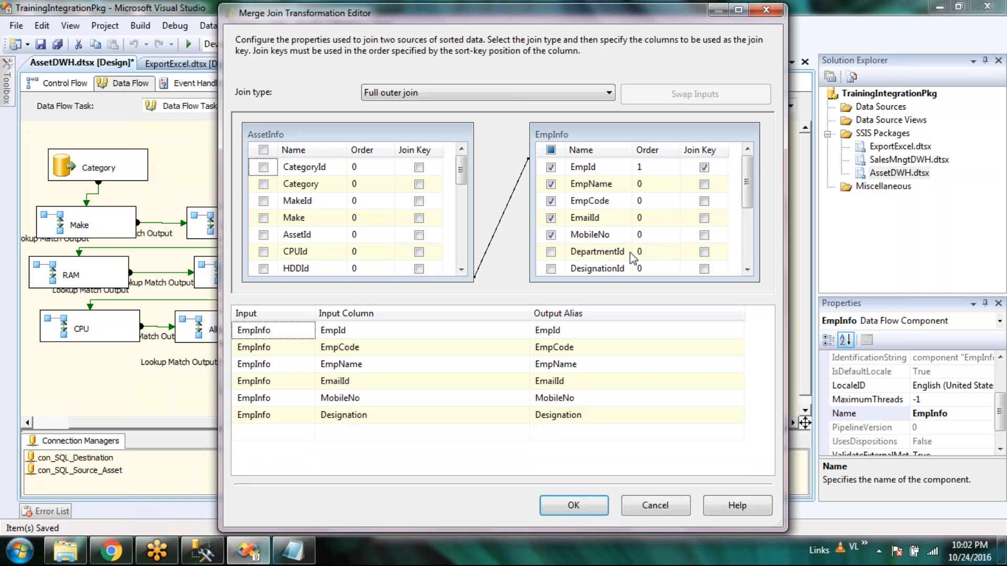
scroll(695, 234, down, 1)
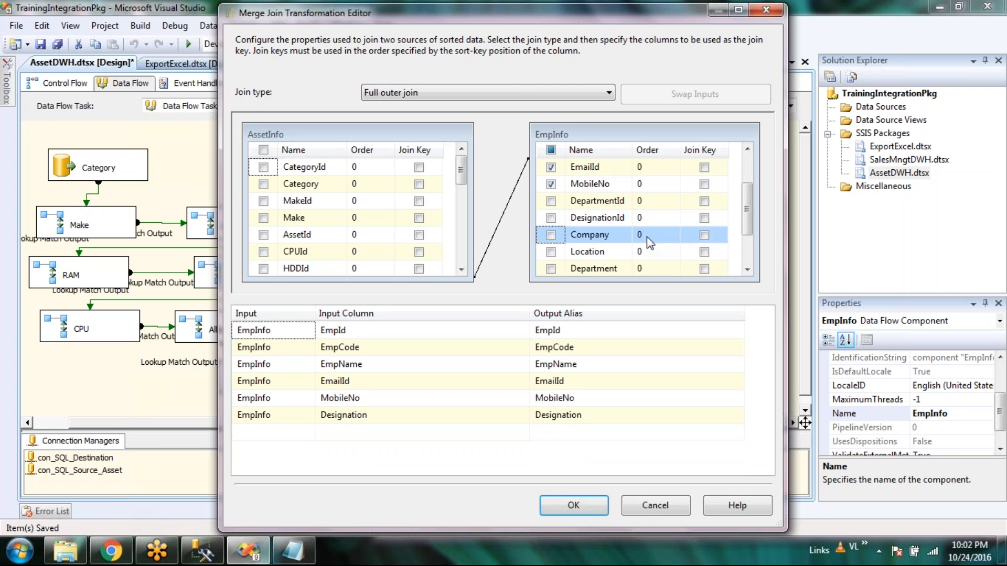
scroll(647, 237, up, 1)
scroll(748, 220, down, 1)
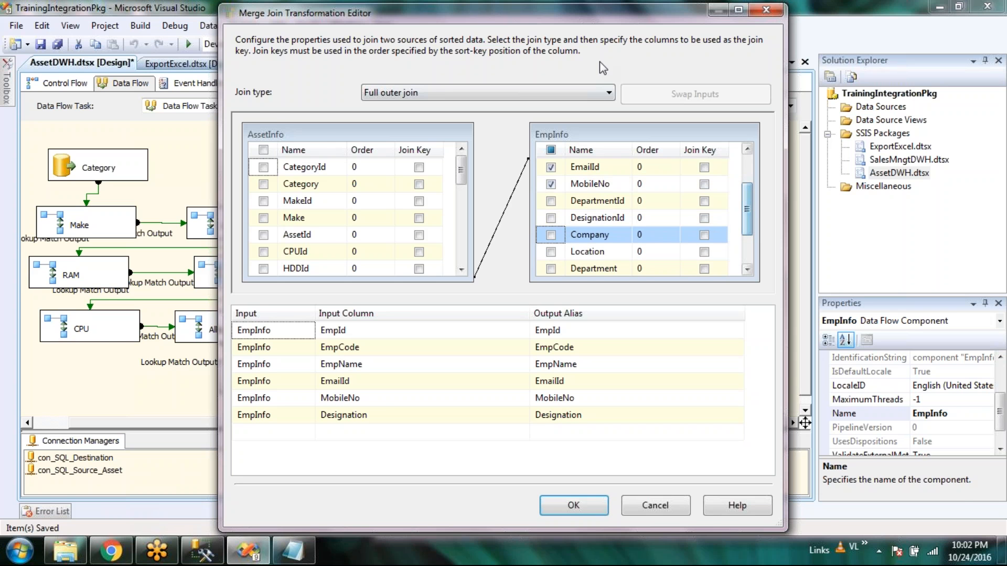
double_click(564, 14)
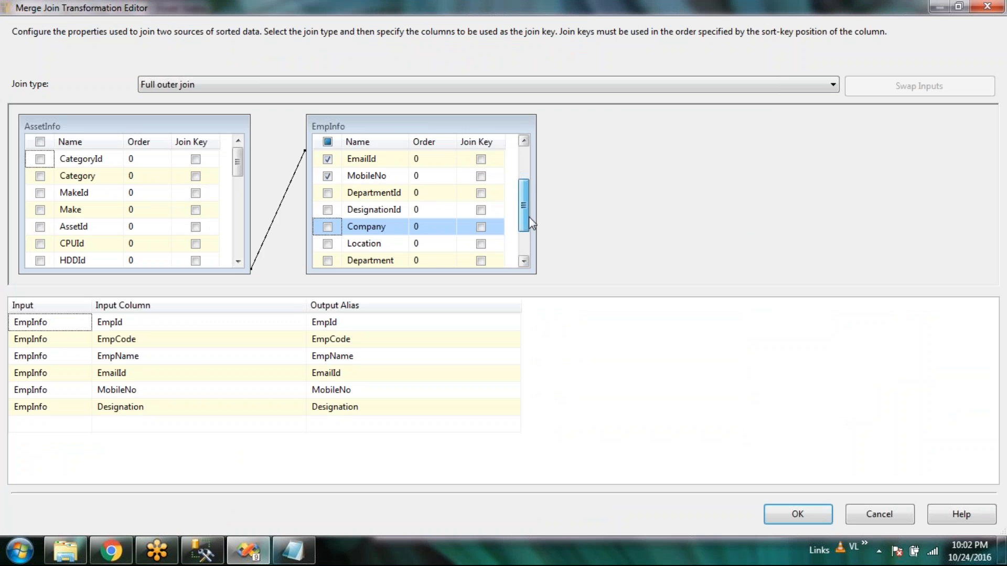
scroll(528, 216, down, 1)
click(328, 210)
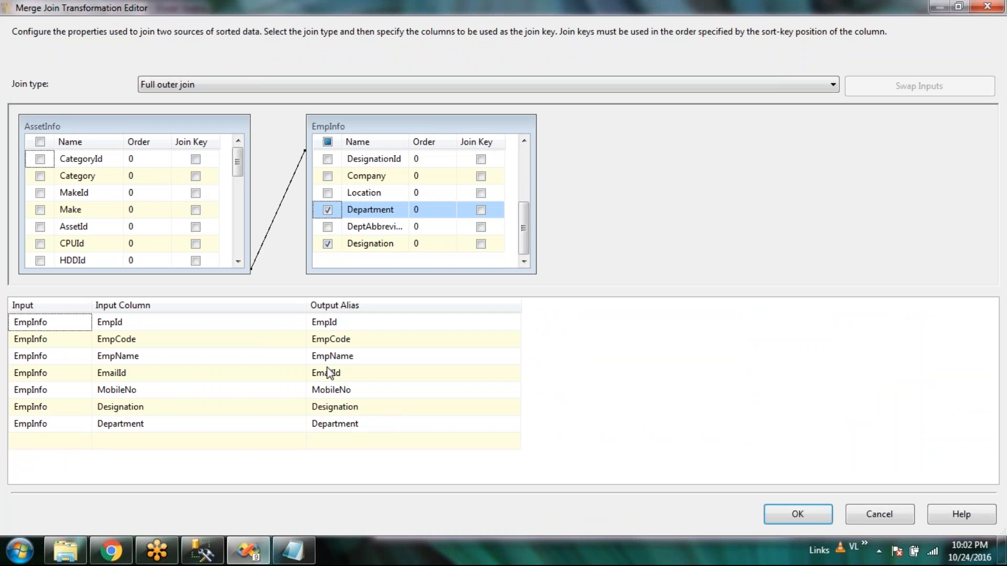
Add AssetInfo's Category, Make, RAM, HDD and CPU columns to the Merge Join output
click(39, 177)
click(39, 209)
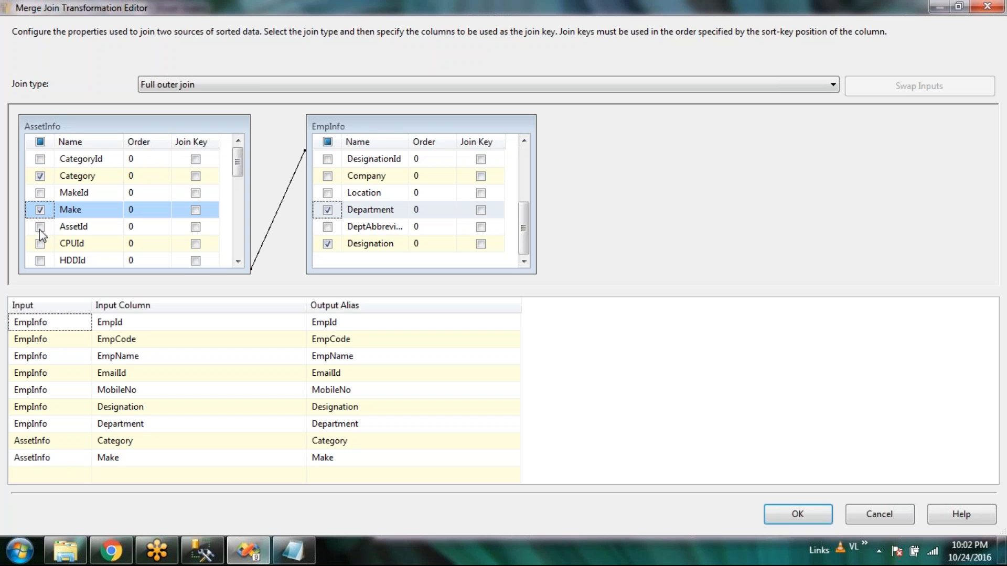
click(238, 262)
click(238, 262)
click(238, 262)
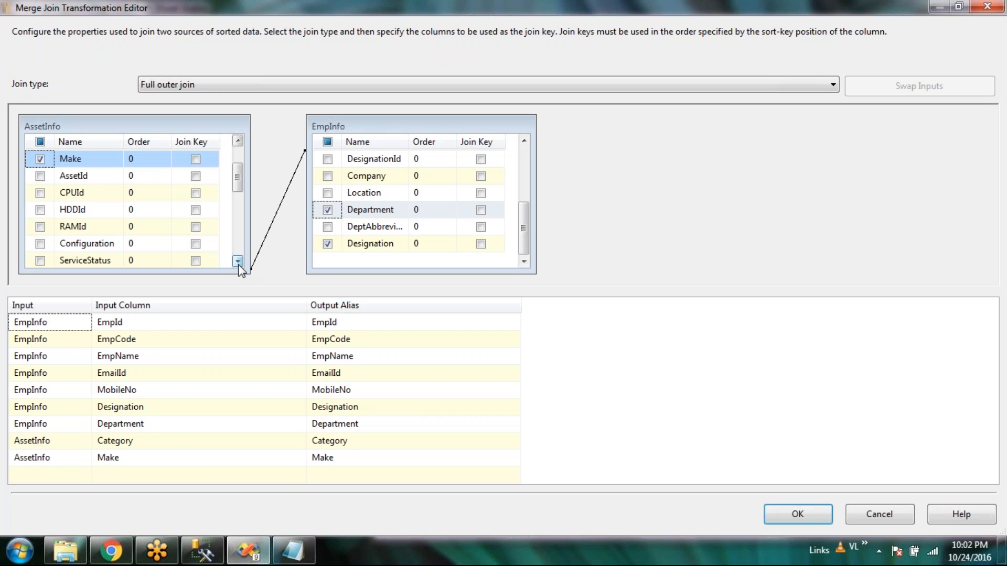
click(238, 263)
click(238, 263)
click(238, 262)
click(238, 262)
click(238, 262)
click(239, 261)
click(238, 261)
click(40, 227)
click(40, 243)
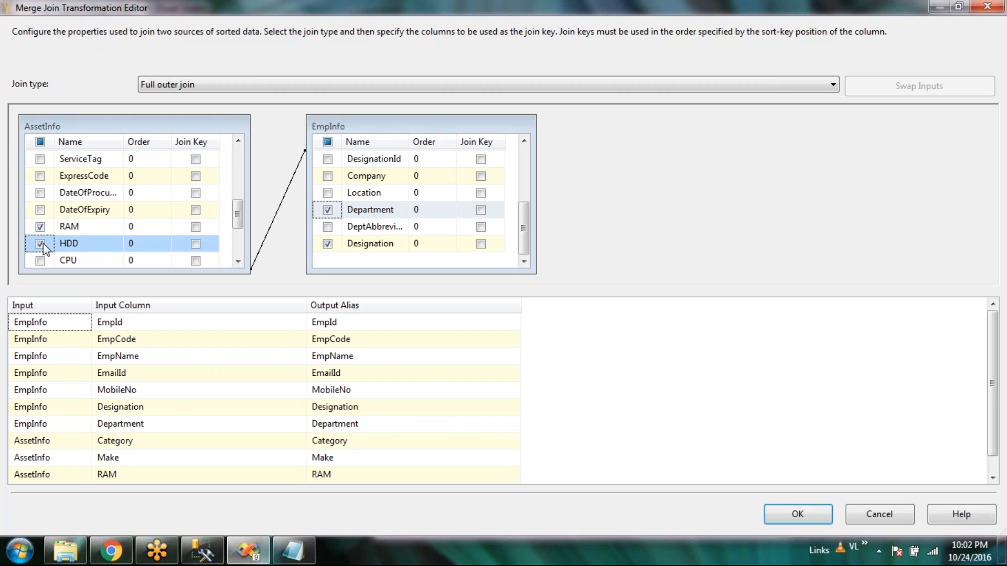
click(40, 260)
Add AssetInfo's Configuration, ServiceStatus, ServiceTag, ExpressCode, DateOfProcurement and DateOfExpiry columns to the Merge Join output
click(238, 261)
click(238, 261)
click(238, 261)
click(238, 141)
click(239, 141)
click(238, 141)
click(239, 141)
click(239, 141)
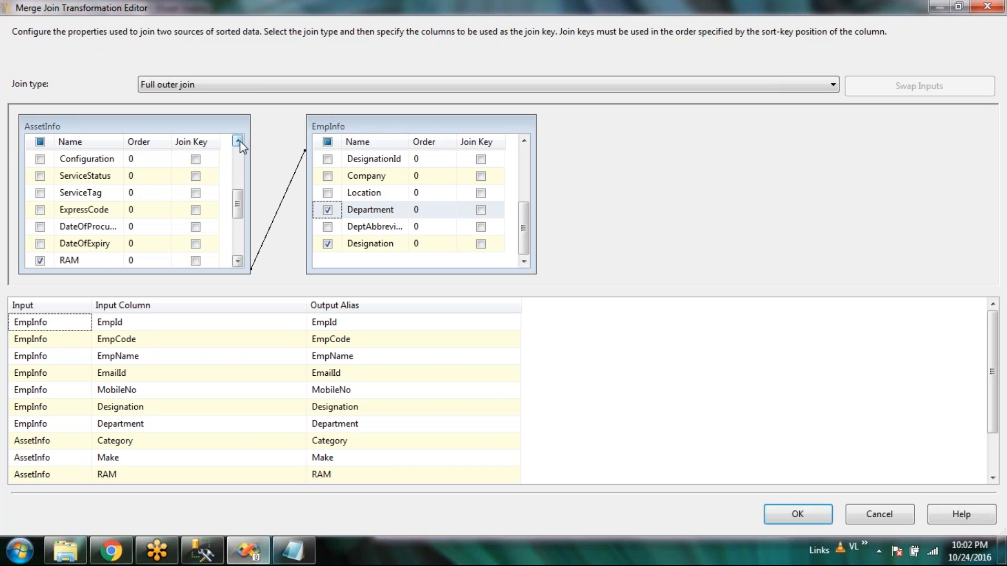
click(239, 141)
click(39, 175)
click(41, 193)
click(40, 209)
click(40, 226)
click(40, 244)
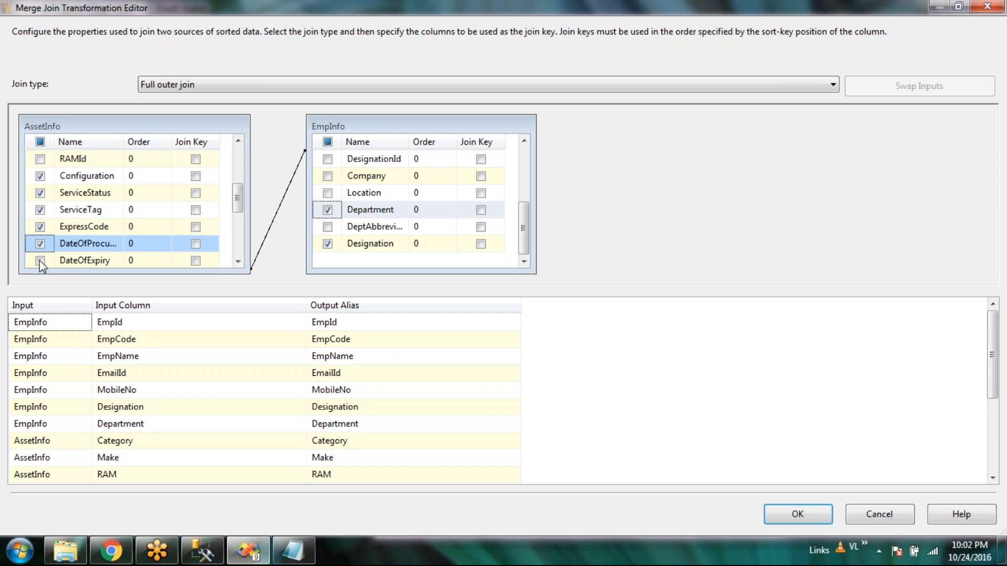
click(40, 261)
Add AssetInfo's AllocationDate, ReleaseDate and AllocationStatus to the Merge Join output and accept the column selection
click(238, 261)
click(237, 261)
click(238, 262)
click(238, 262)
click(238, 261)
click(238, 262)
click(238, 261)
click(238, 261)
click(40, 210)
click(40, 227)
click(40, 243)
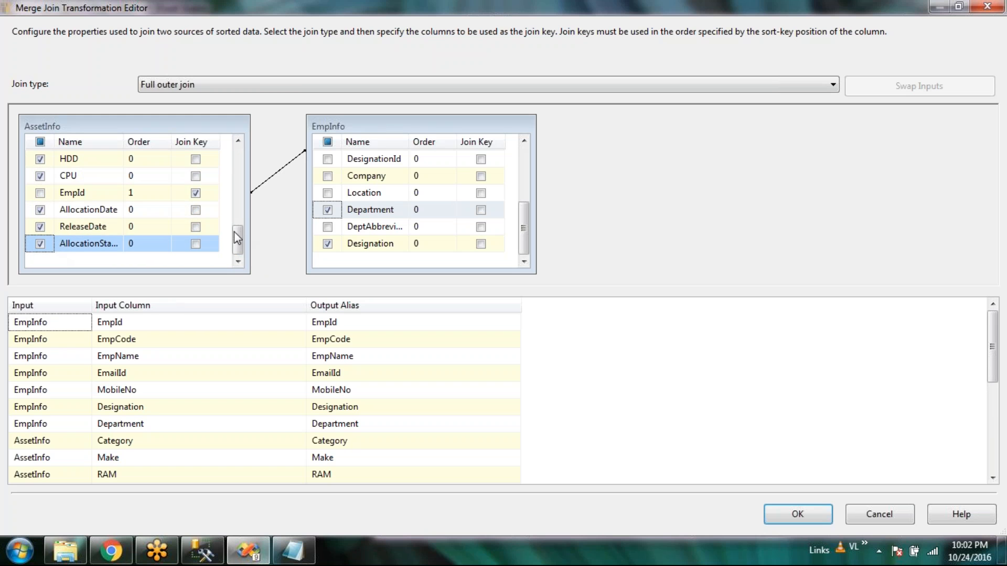
mouse_move(238, 244)
mouse_down()
mouse_move(240, 189)
mouse_move(241, 247)
mouse_up()
drag(993, 341, 995, 300)
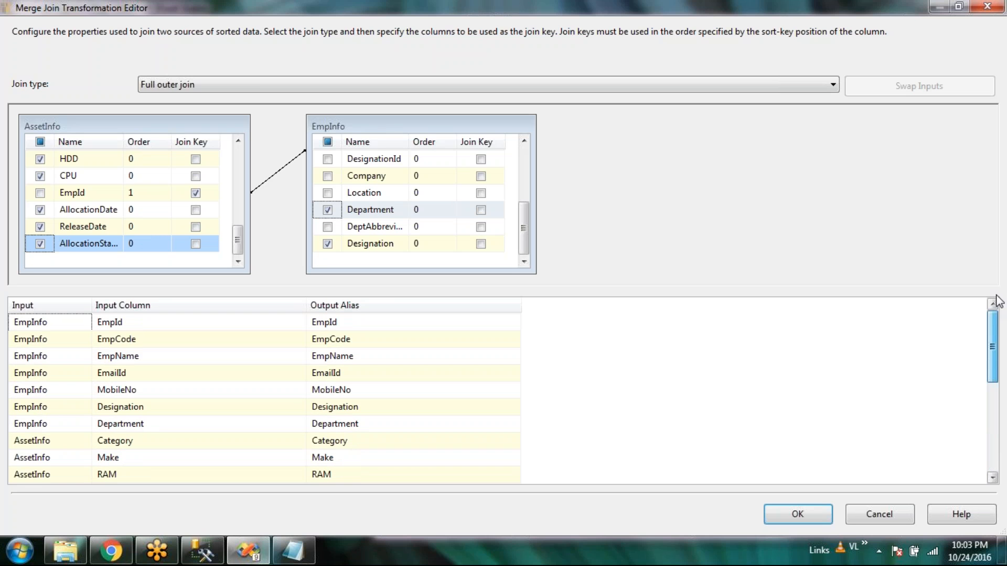
click(805, 516)
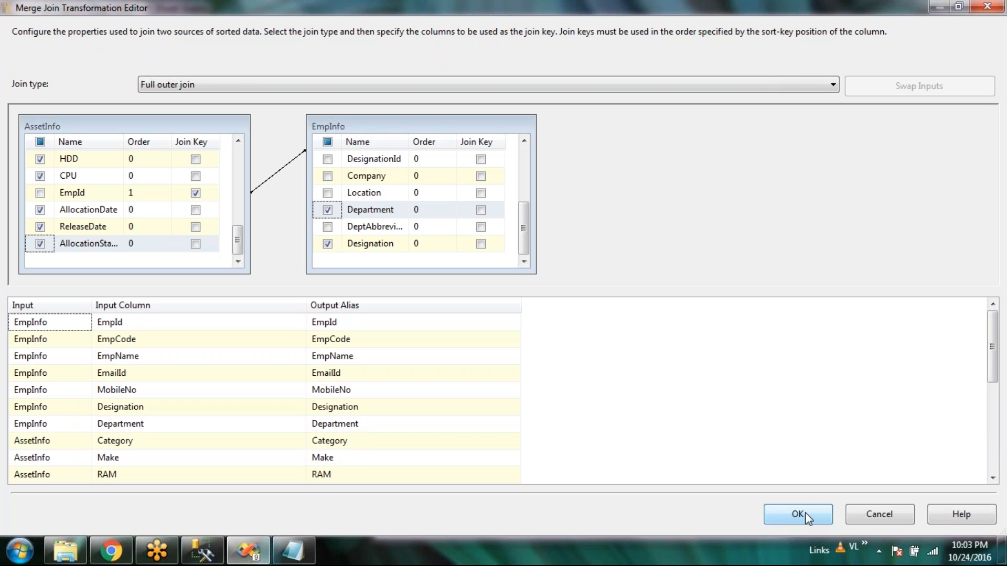
click(805, 517)
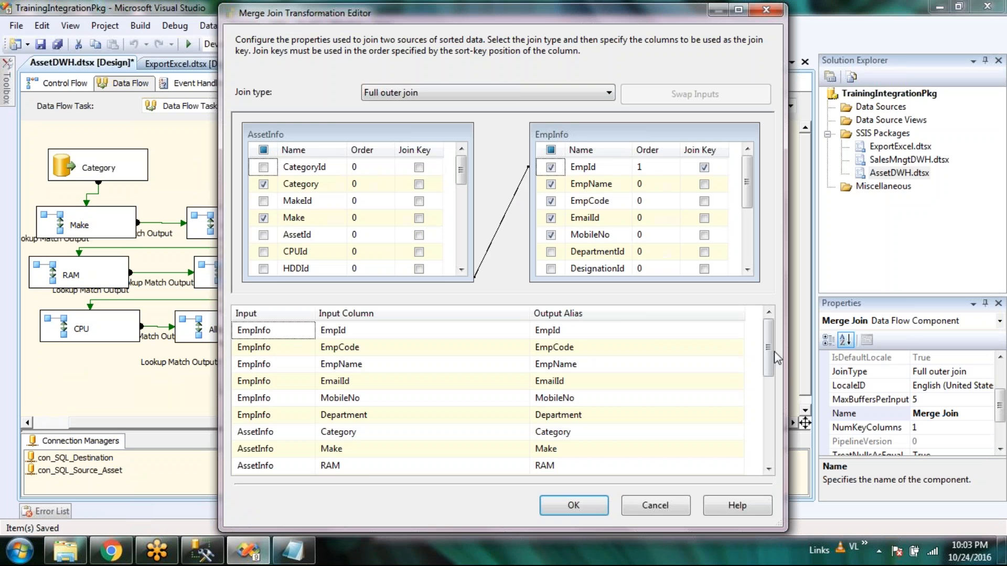
Check the order of the Merge Join output columns, accept them and save all files
drag(777, 358, 776, 435)
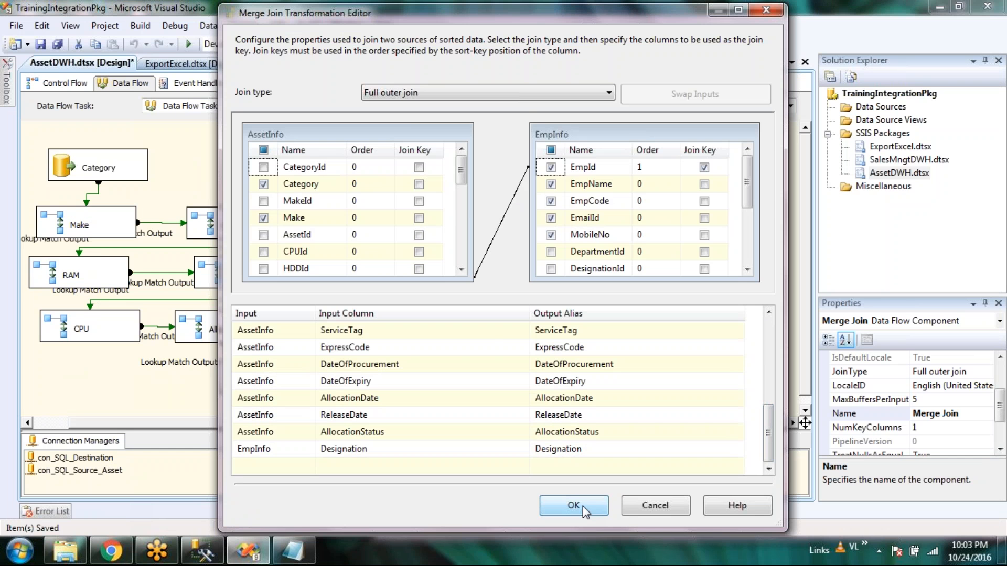
click(574, 506)
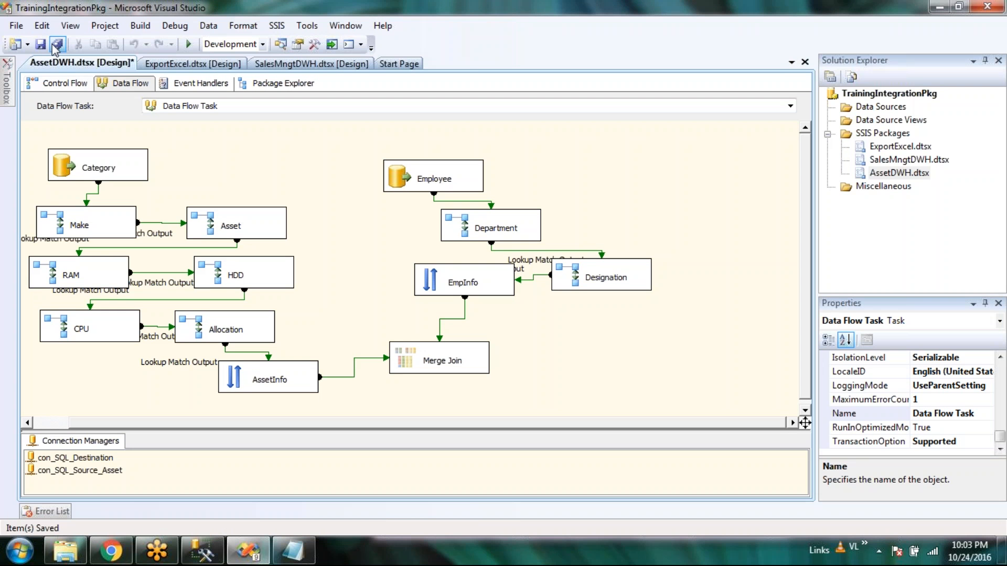
click(58, 45)
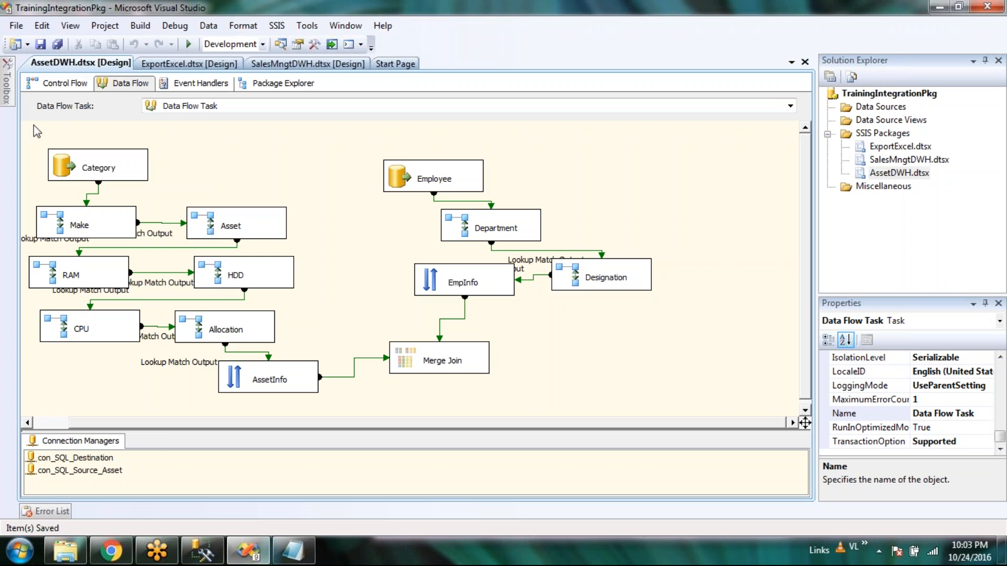
Add an OLE DB Destination to the data flow beside the Merge Join
mouse_move(10, 97)
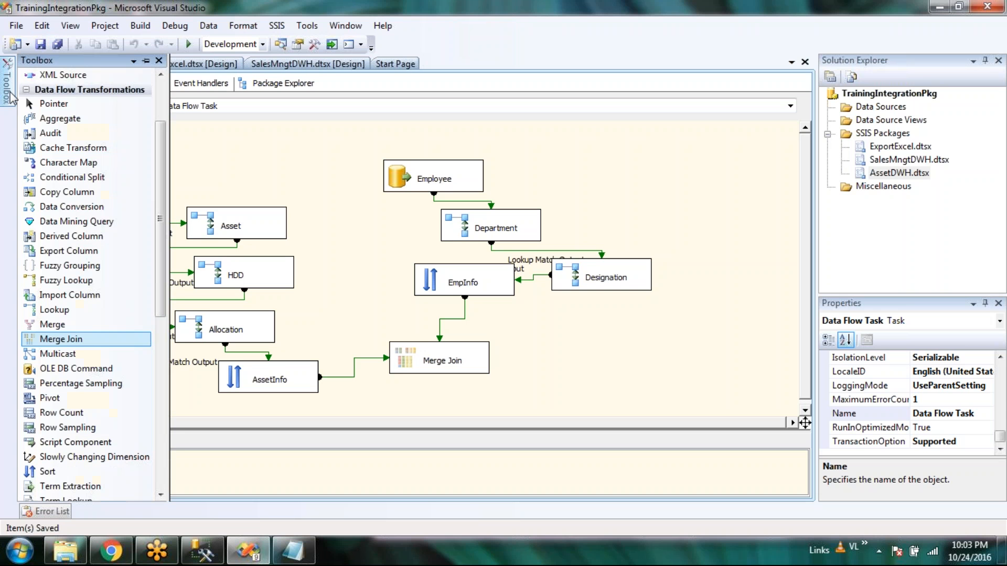
scroll(87, 356, down, 8)
drag(77, 406, 621, 358)
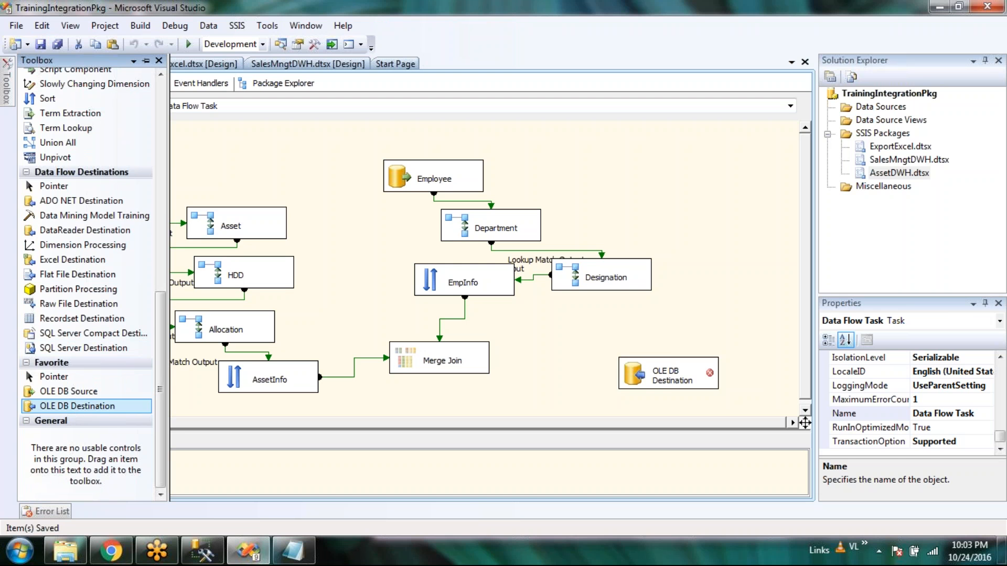
Name the new OLE DB Destination EmpAssetInfo
click(687, 356)
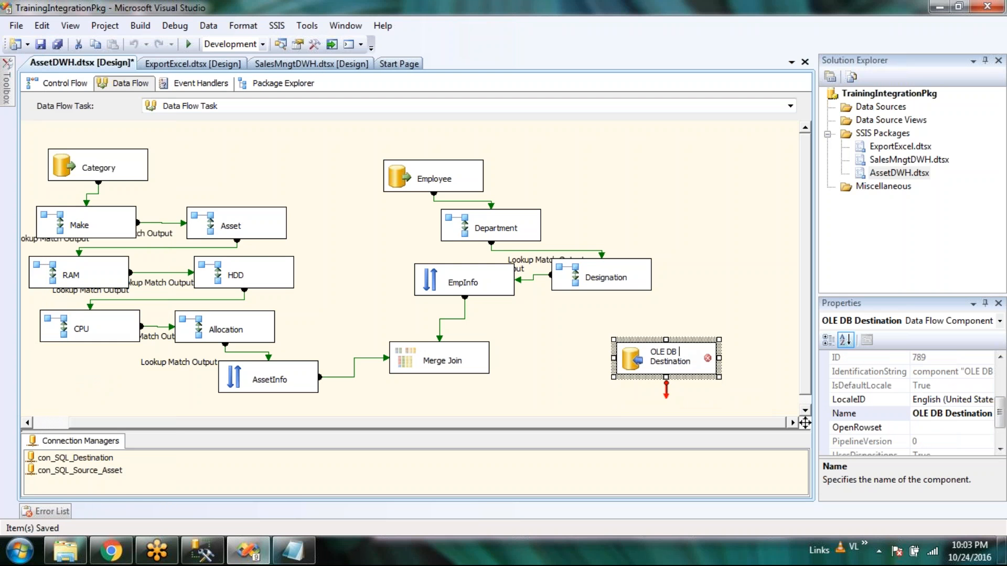
key(ctrl+a)
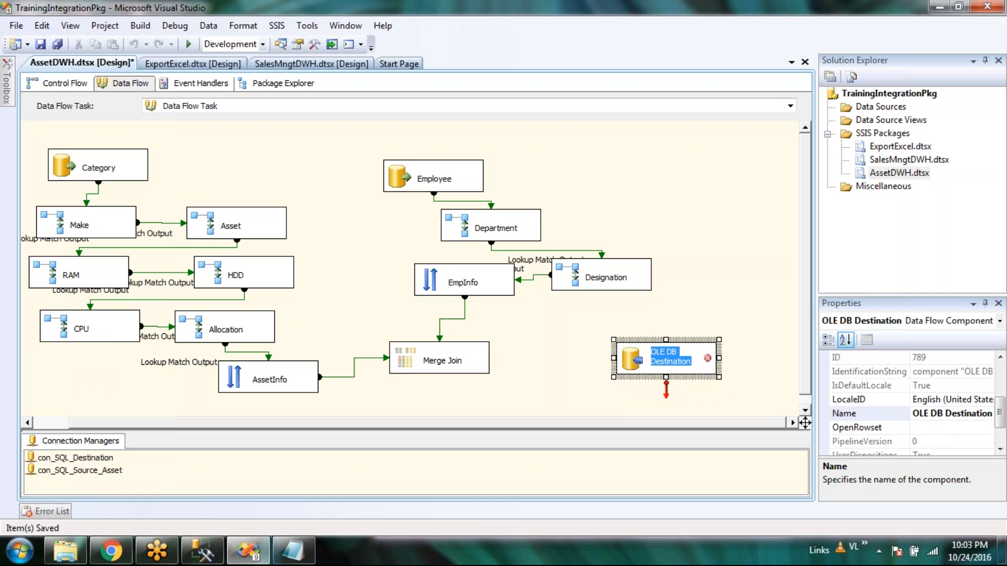
text(Asset)
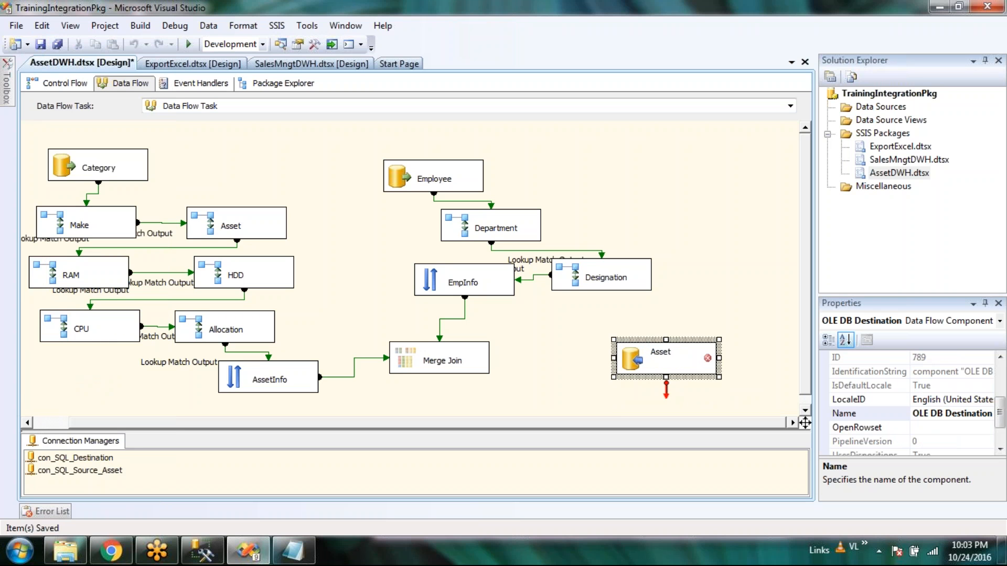
text(Emp)
text(Info)
Rename the OLE DB Destination to tblAssetInformaqtion
double_click(654, 358)
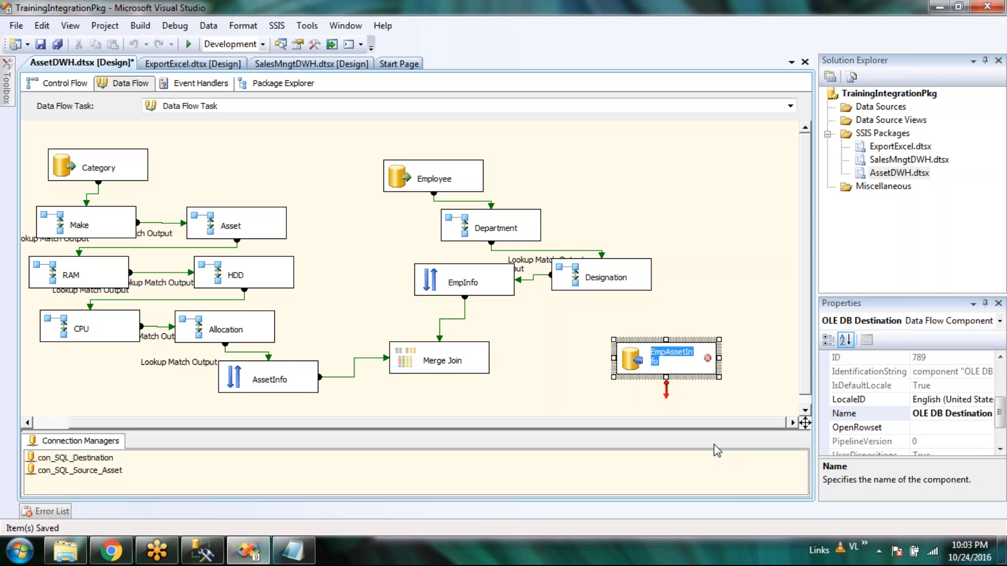
text(tbl)
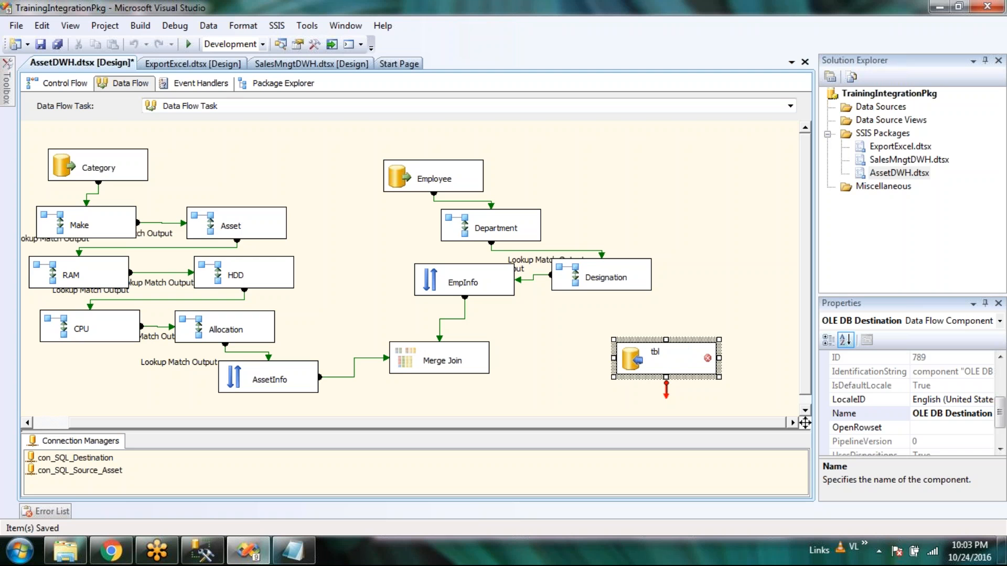
text(AssetInformaqtion)
click(763, 378)
click(680, 367)
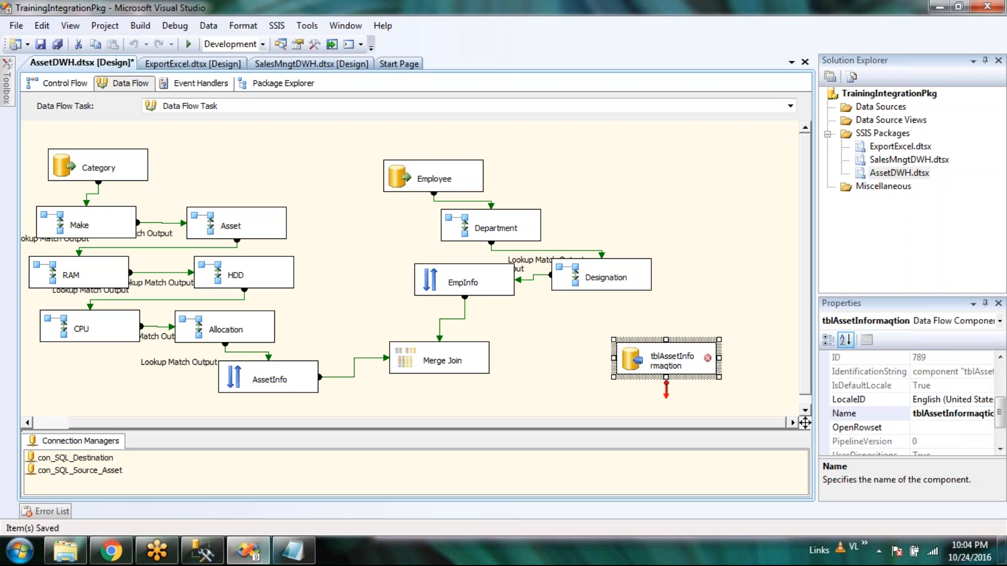
Widen the tblAssetInformaqtion destination to fit its name on one line and connect the Merge Join output to it
drag(719, 358, 780, 358)
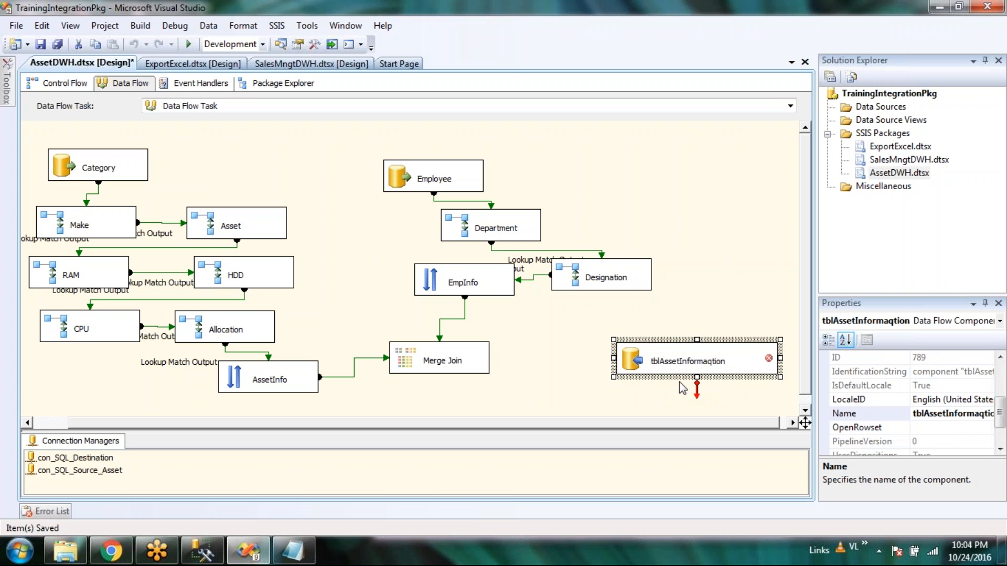
click(577, 342)
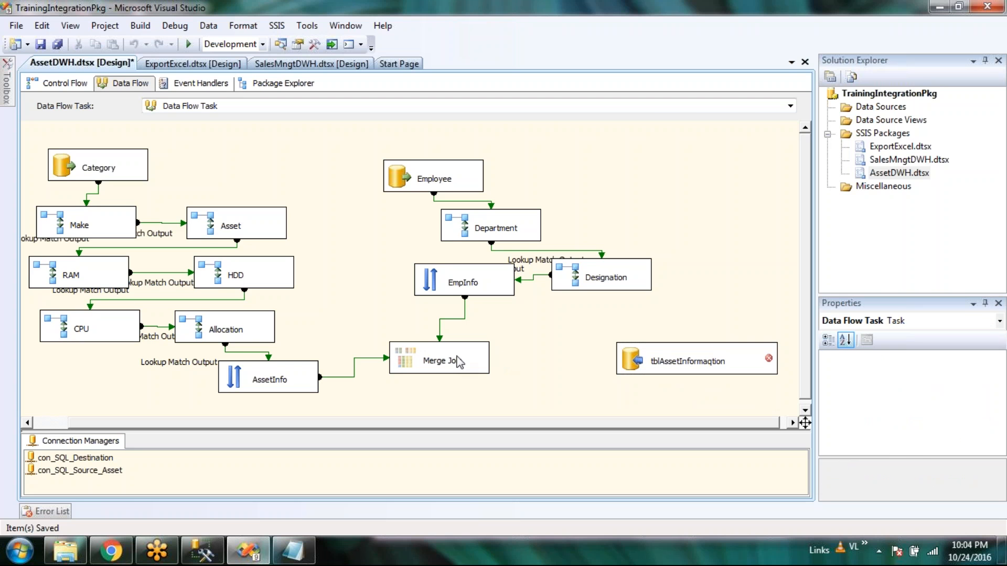
click(443, 361)
drag(442, 392, 635, 363)
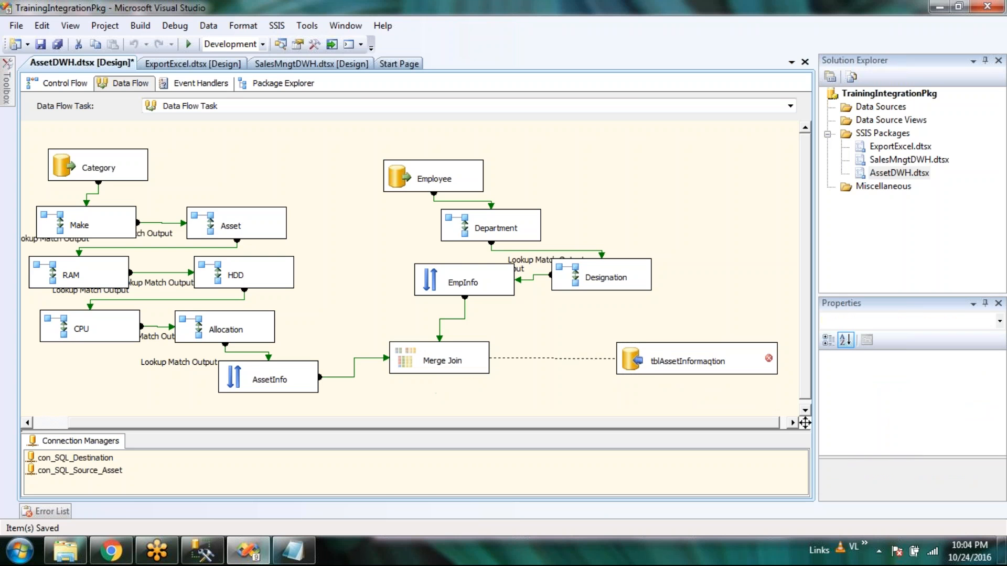
Open the destination's editor, set its data access mode to Table or view and choose the table [dbo].[tblAsset]
click(629, 366)
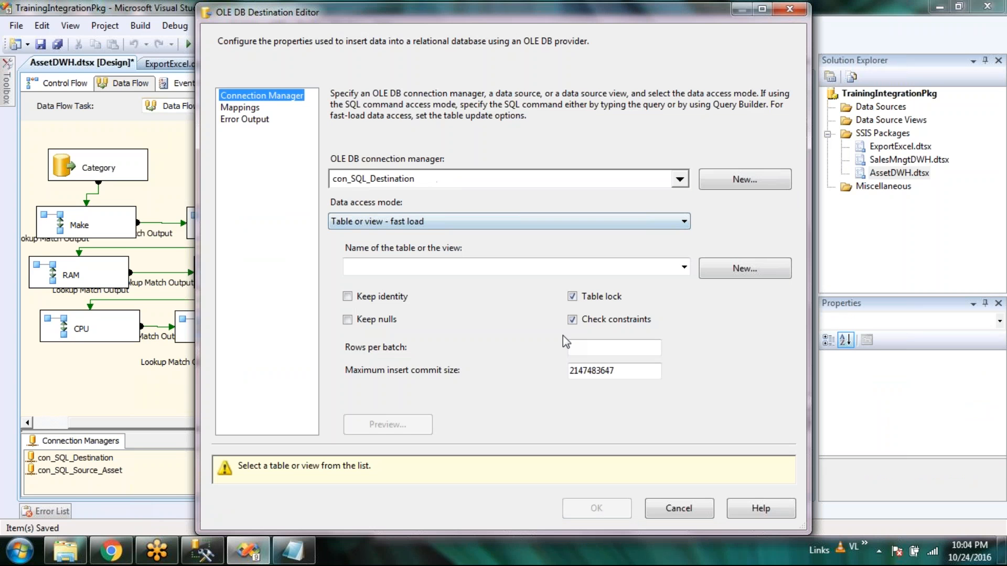
click(561, 335)
click(457, 221)
click(367, 229)
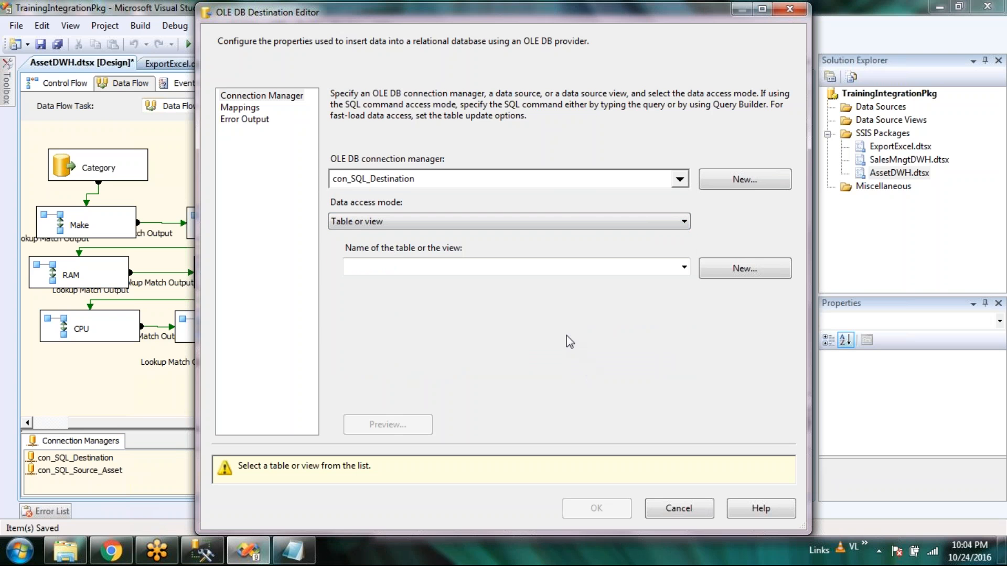
click(685, 268)
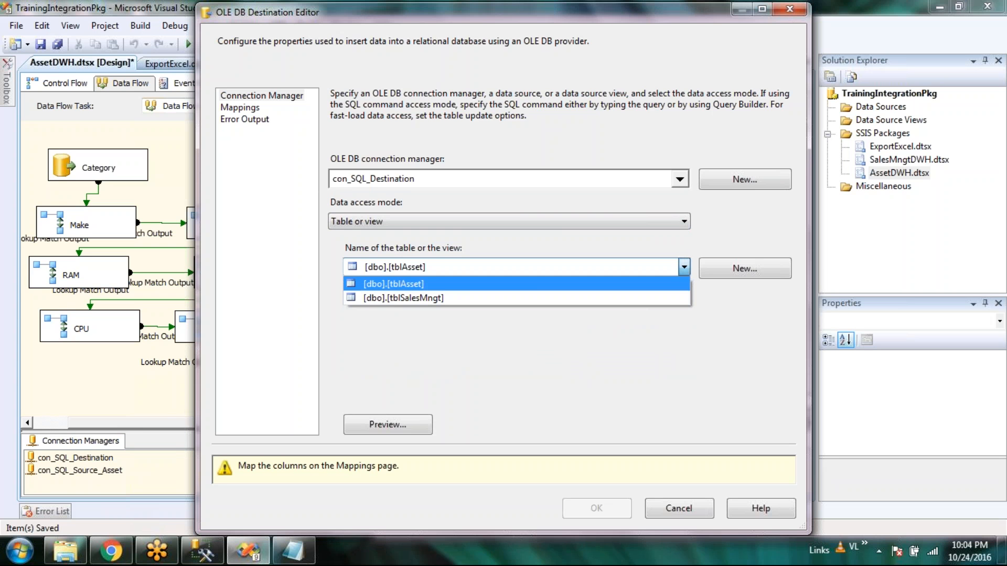
click(694, 246)
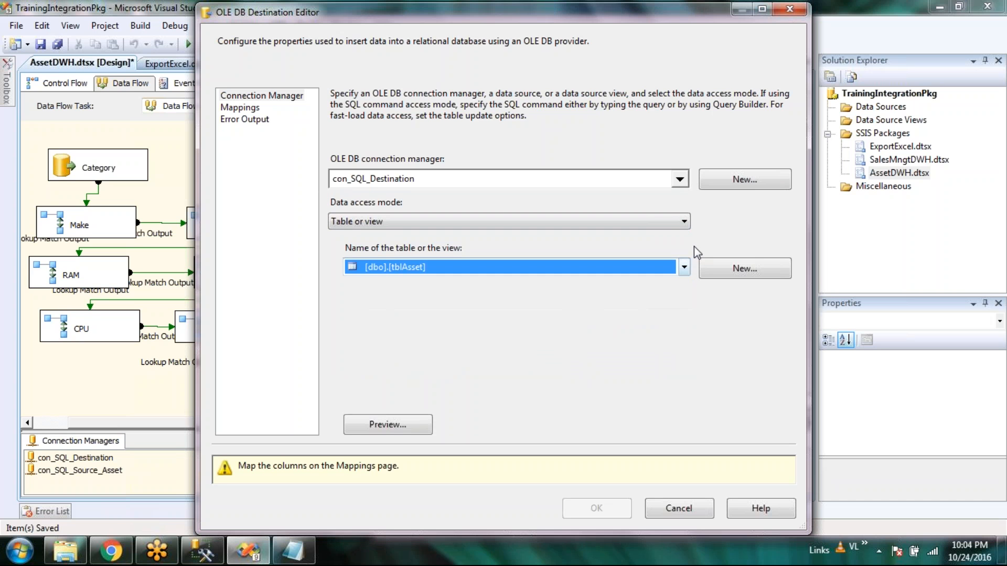
Switch to SQL Server Management Studio, view the top 1000 rows of AssetMngtDW's dbo.tblAsset, and close that query
click(204, 557)
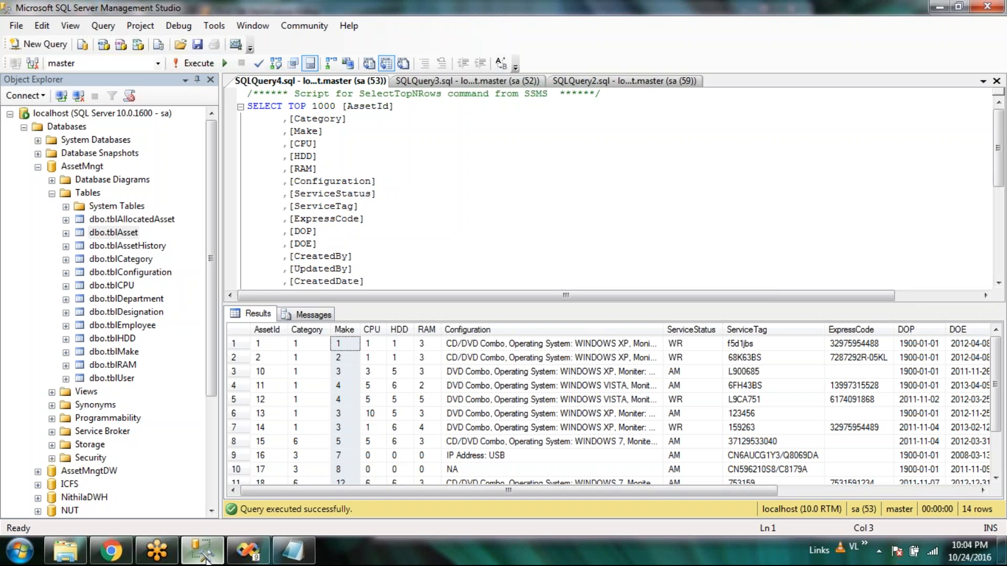
click(51, 193)
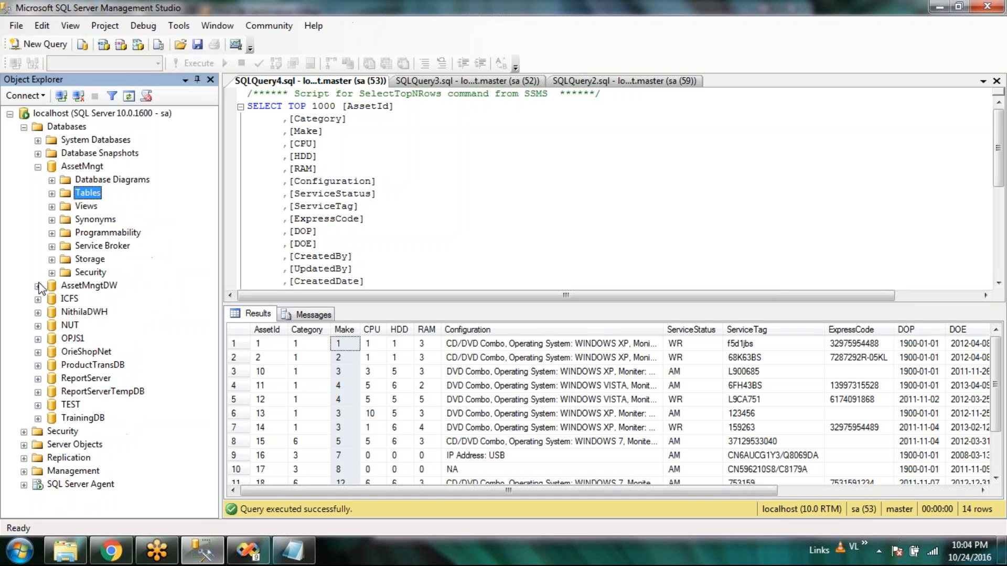
click(38, 286)
click(52, 313)
right_click(99, 338)
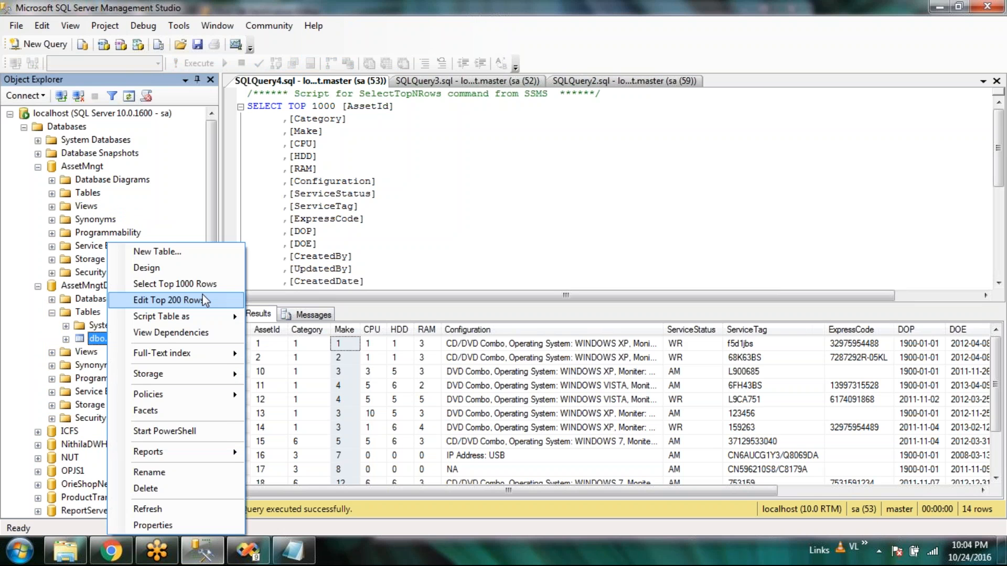
click(202, 283)
drag(547, 495, 511, 501)
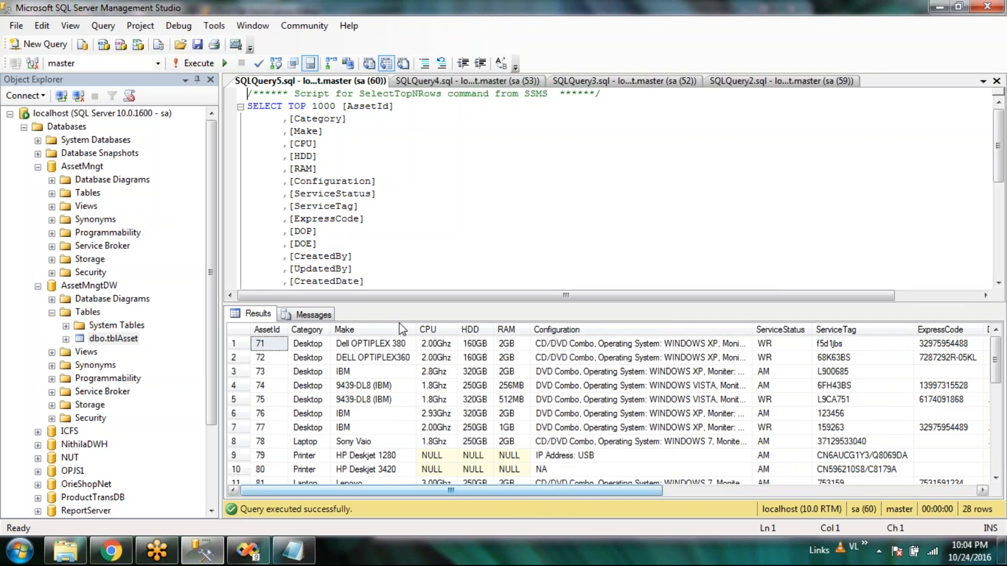
click(522, 198)
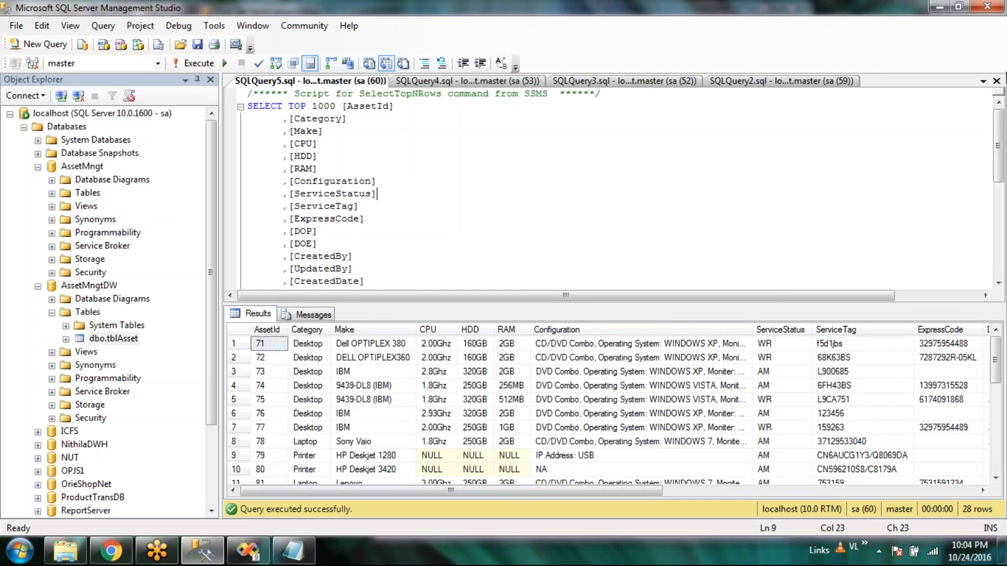
click(997, 82)
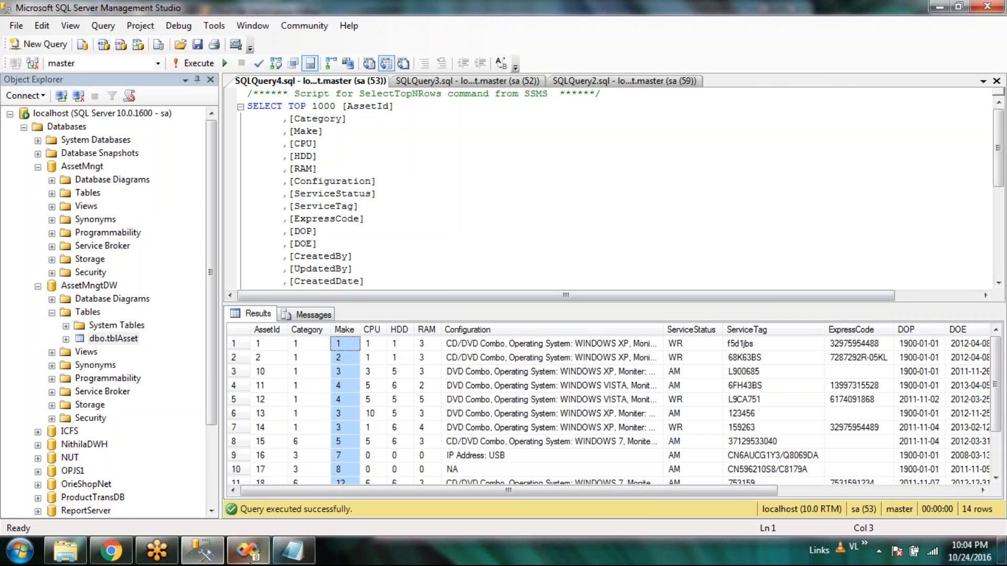
Switch back to Visual Studio and set the OLE DB Destination's data access mode to SQL command
click(250, 562)
click(404, 221)
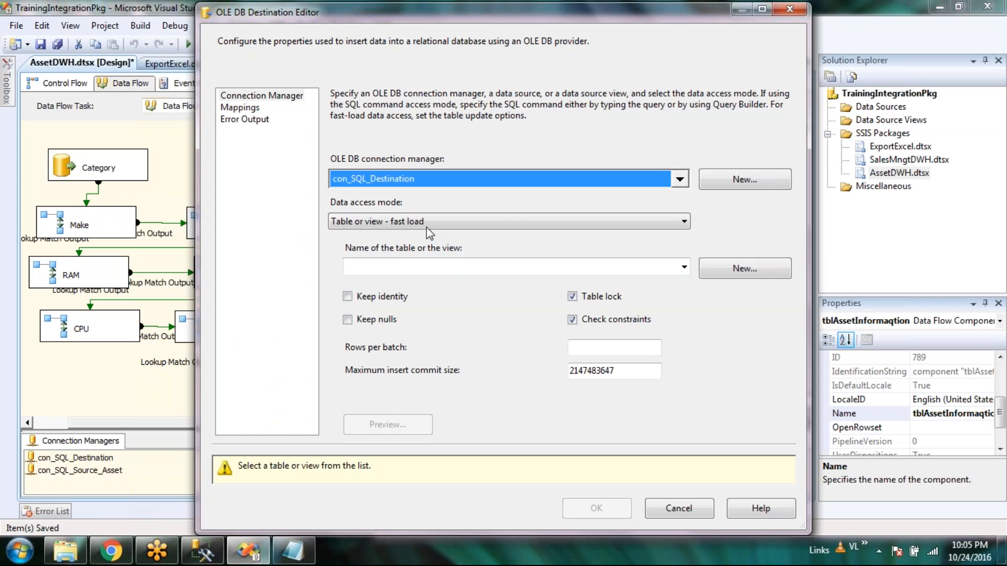
click(405, 234)
click(388, 222)
click(386, 281)
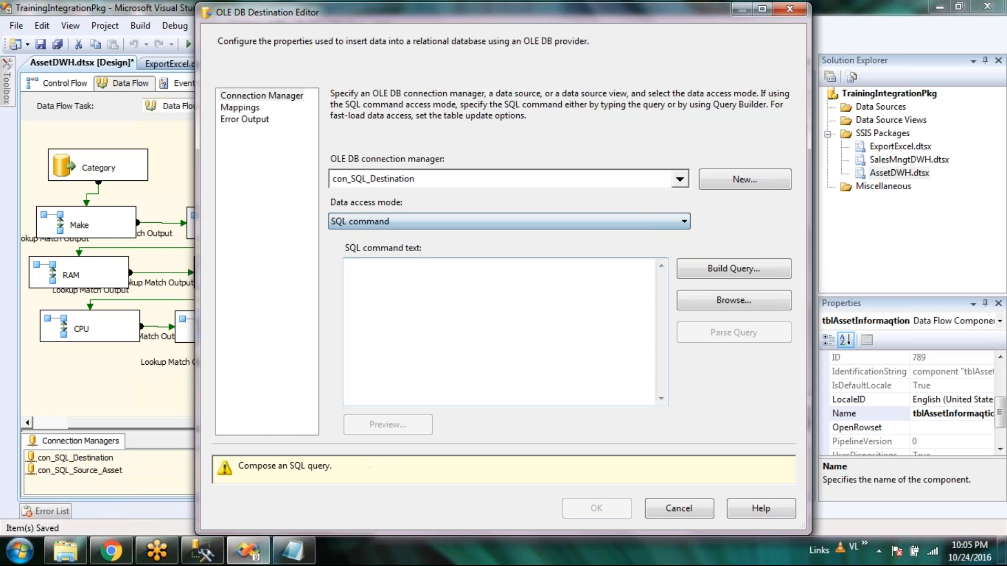
View the Query Builder, cancel it, and set the OLE DB Destination's data access mode to Table or view
click(732, 276)
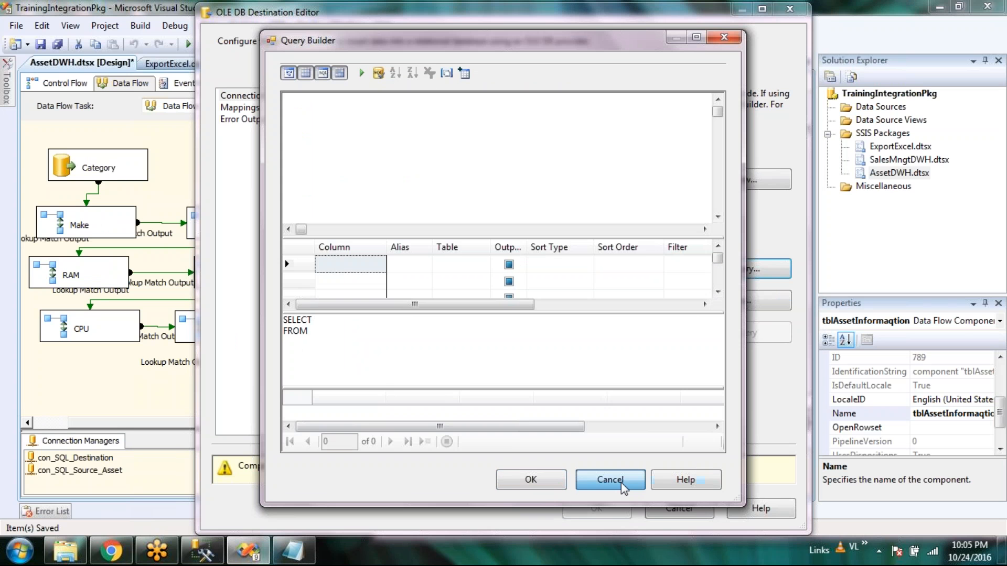
click(622, 484)
click(398, 222)
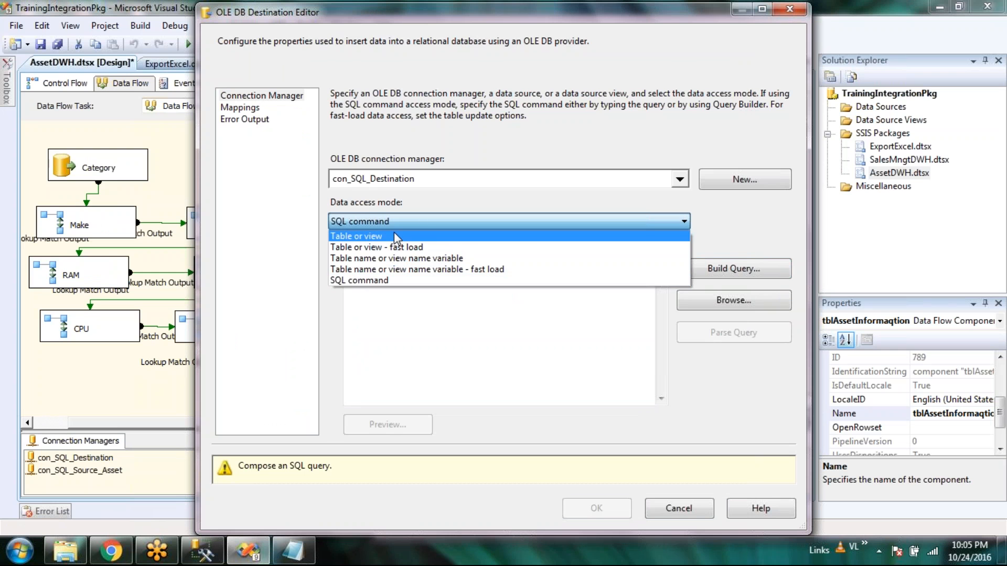
click(394, 236)
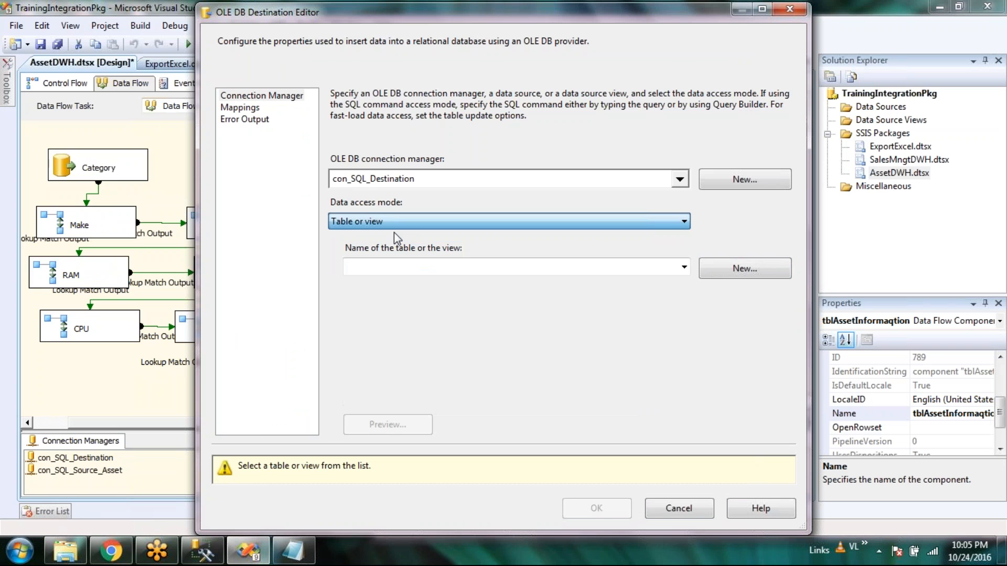
Create a new destination table named tblAssetInformaqtion from the generated CREATE TABLE statement
click(737, 272)
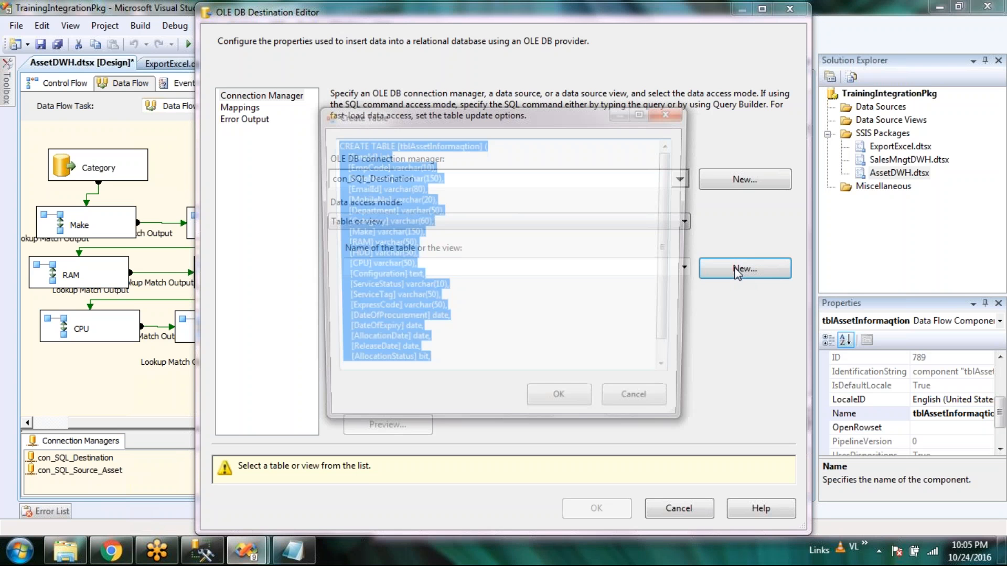
mouse_move(672, 174)
mouse_down()
mouse_move(676, 260)
mouse_move(673, 156)
mouse_up()
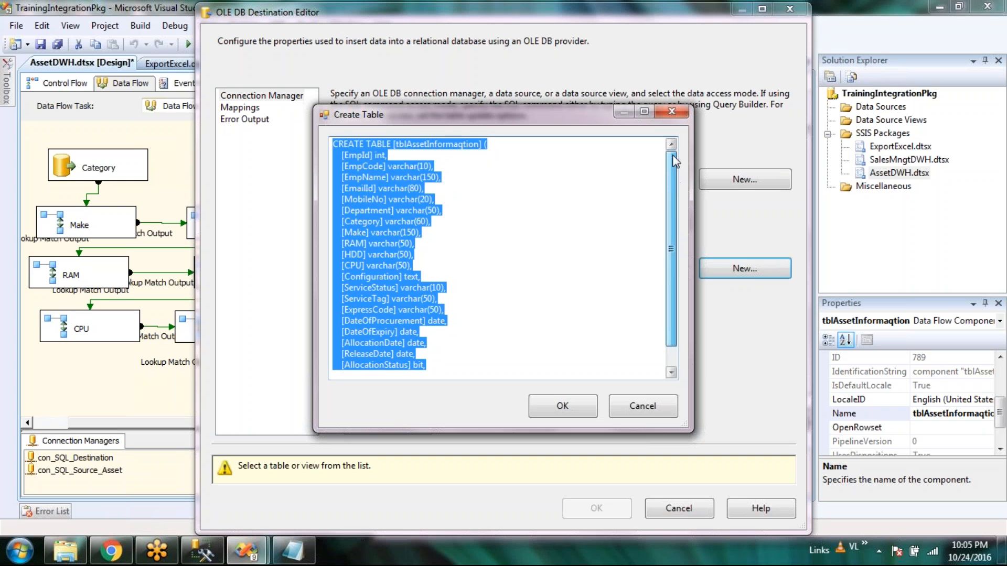
click(443, 155)
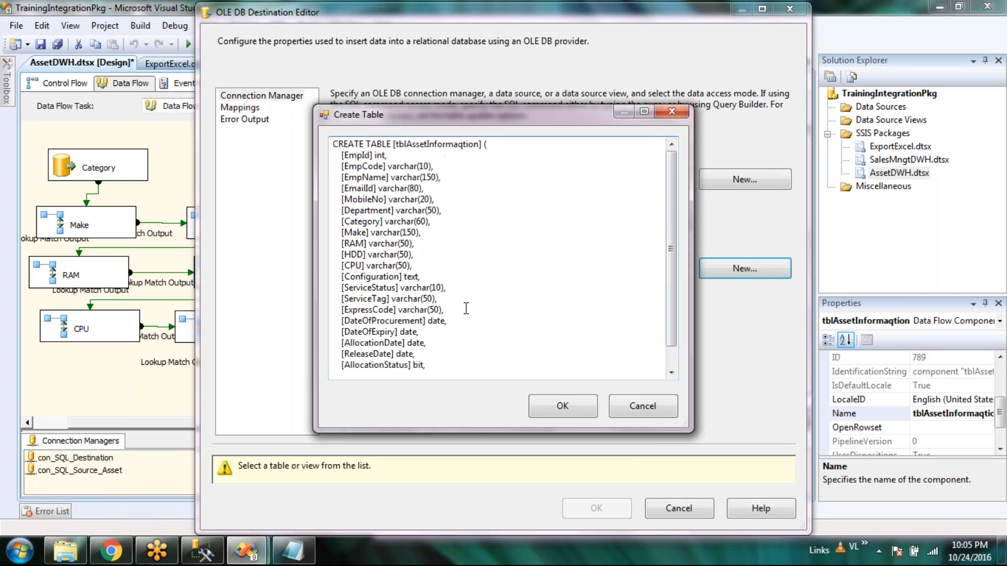
right_click(561, 300)
click(589, 265)
right_click(589, 264)
click(561, 223)
click(572, 406)
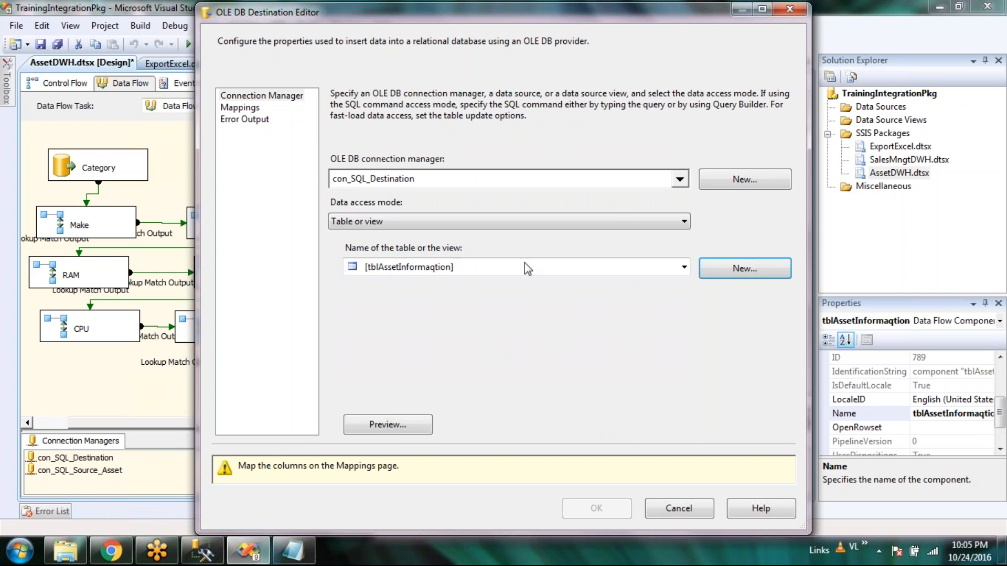
Preview the new table's columns, and refresh AssetMngtDW's tables in SQL Server Management Studio before returning to Visual Studio and closing the preview
click(388, 424)
drag(398, 380, 668, 387)
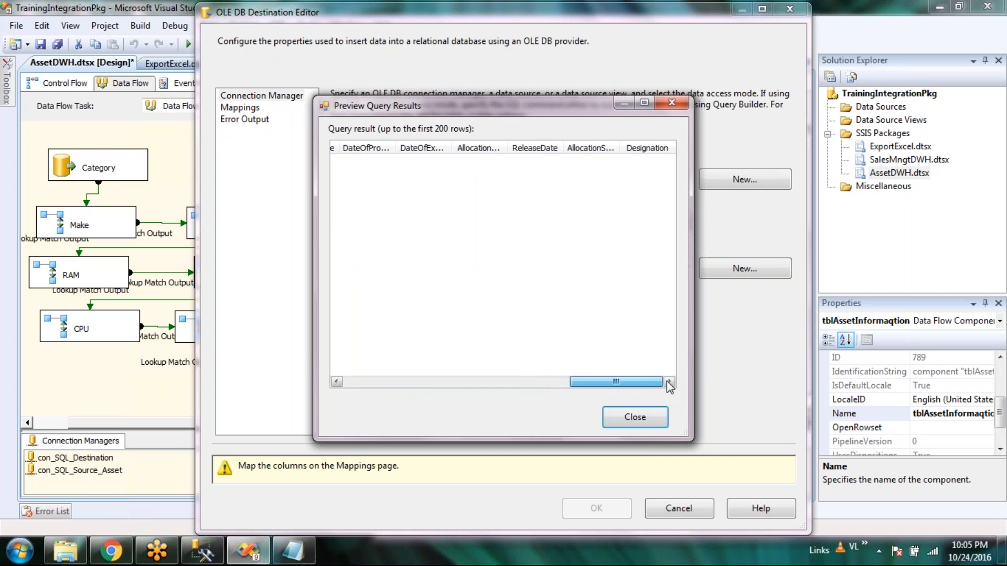
click(217, 558)
right_click(81, 308)
click(121, 401)
right_click(85, 310)
click(125, 401)
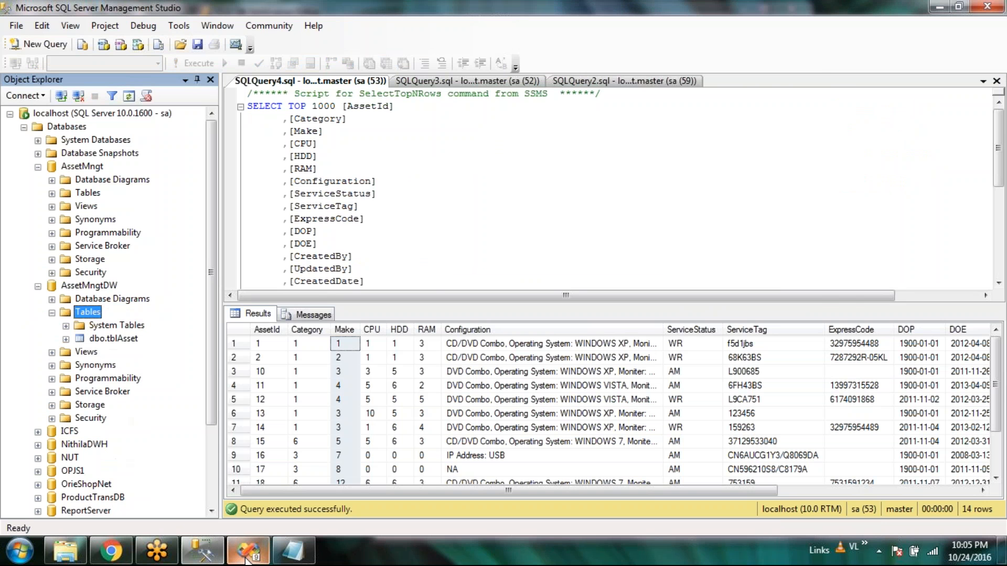
click(247, 557)
click(637, 420)
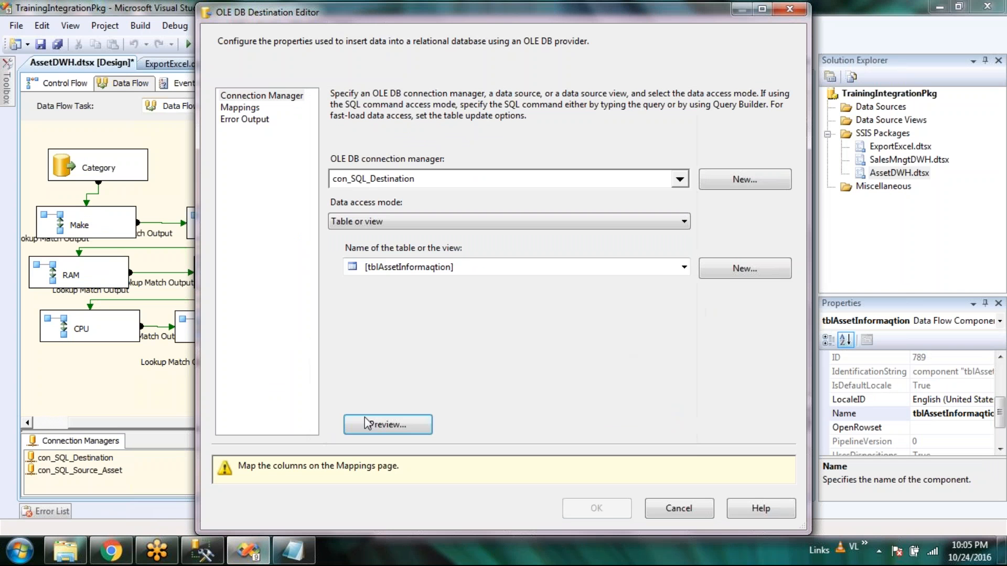
Map the input columns to the destination table's columns and review the mappings, widening the destination column list to read full names
click(248, 109)
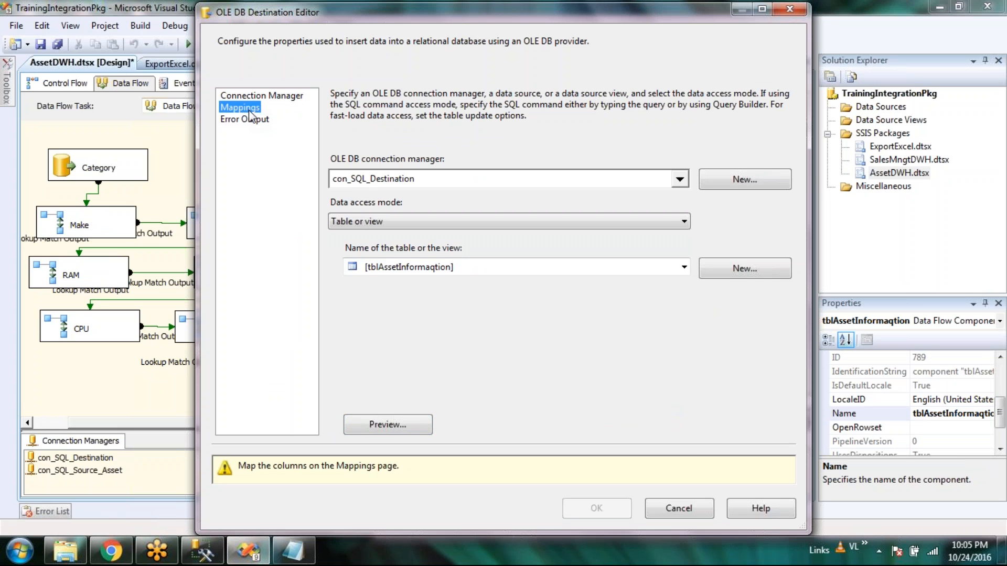
drag(475, 167, 480, 245)
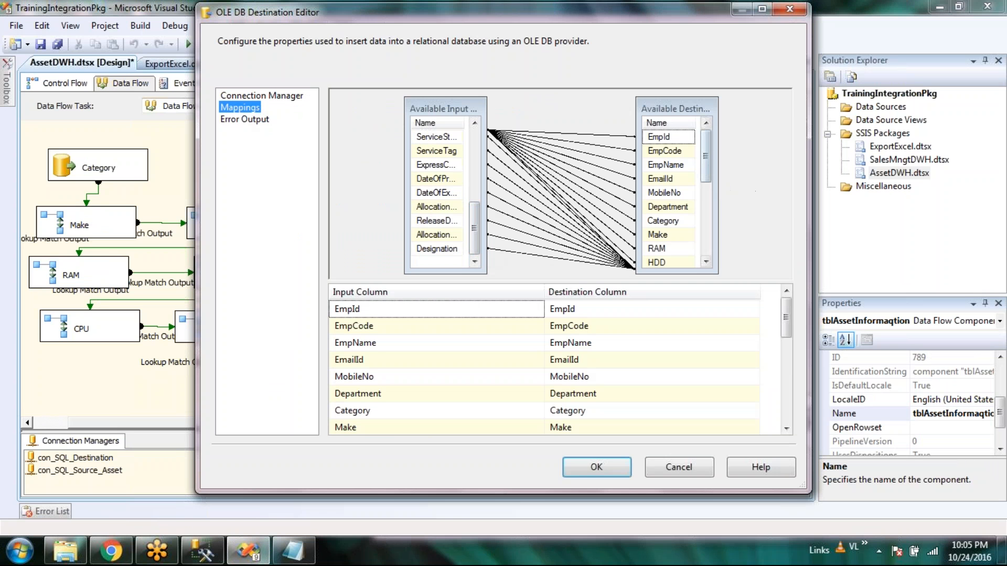
drag(707, 155, 717, 241)
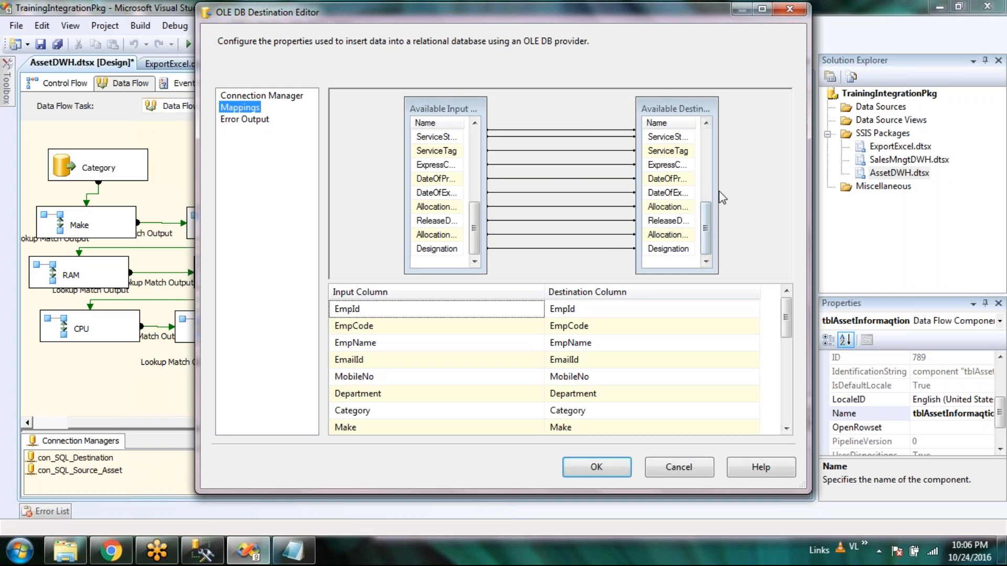
drag(718, 184, 763, 184)
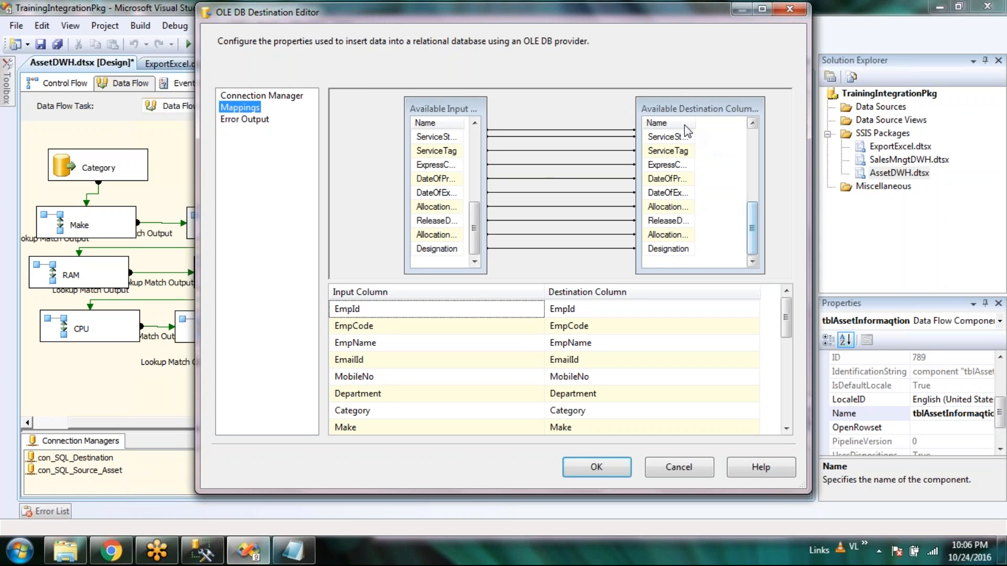
drag(696, 128, 728, 128)
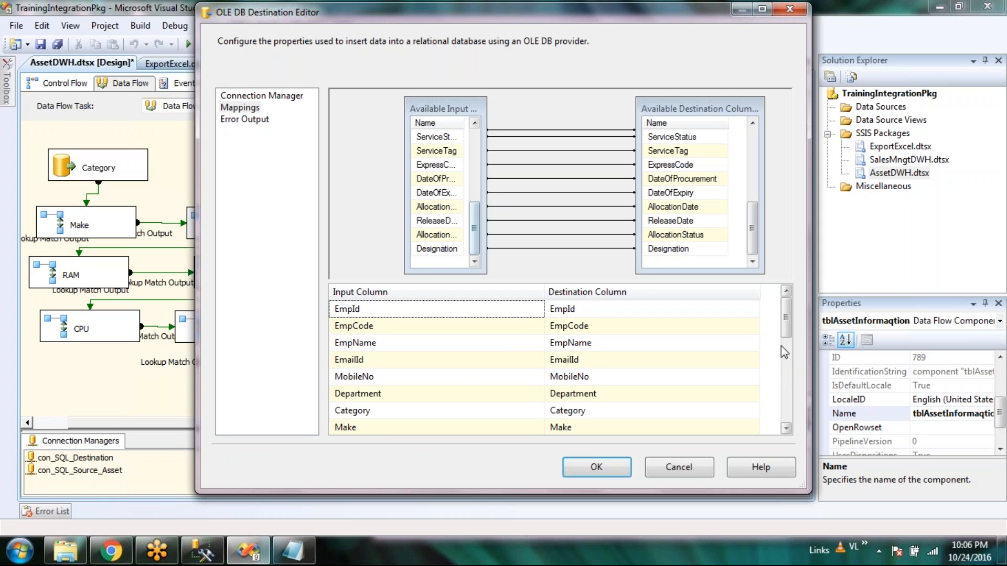
scroll(784, 341, down, 1)
scroll(787, 354, down, 4)
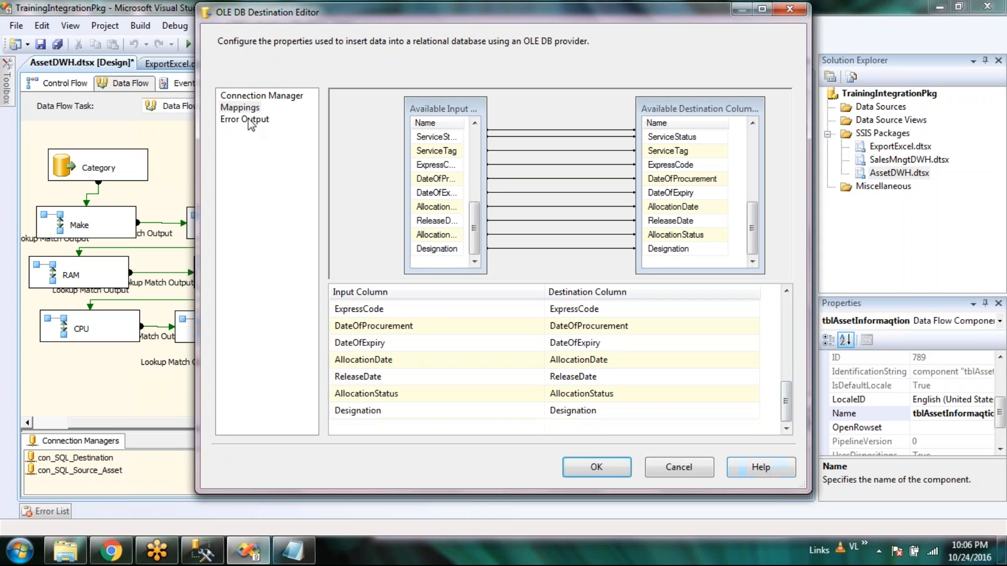
Try to apply Ignore failure in the destination's error output settings and accept the OLE DB Destination configuration
click(244, 119)
click(617, 417)
click(615, 437)
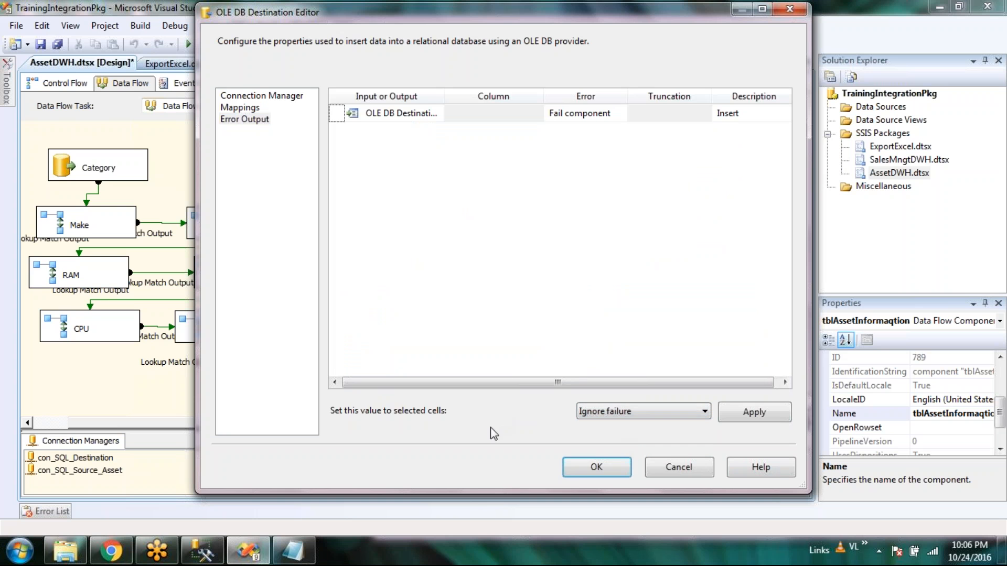
click(737, 414)
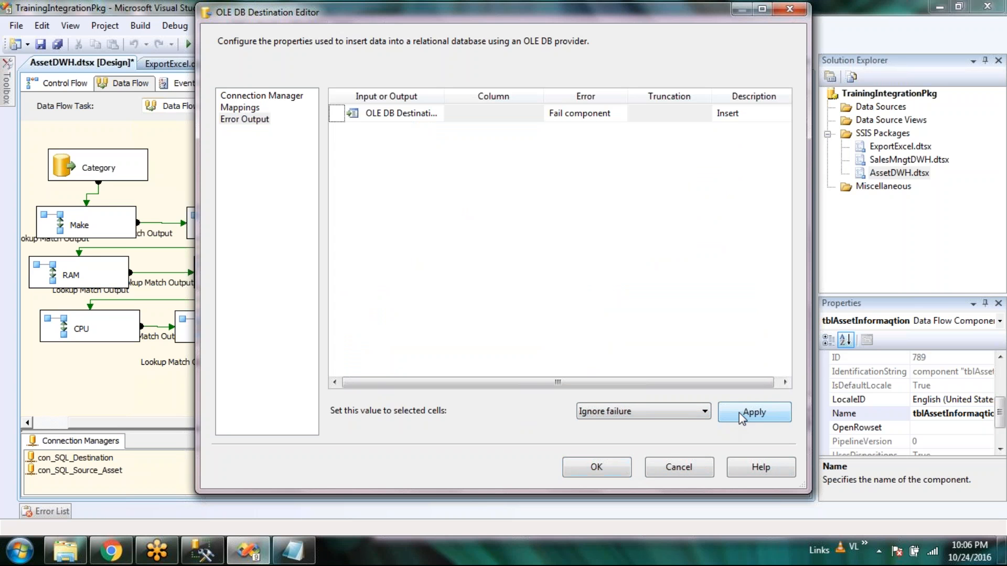
click(607, 470)
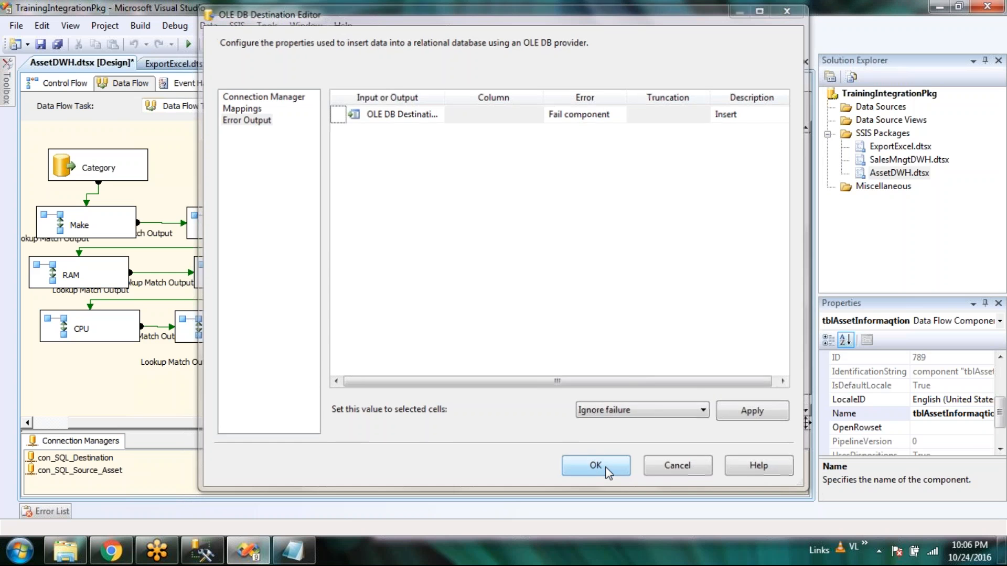
Start adding a data viewer to the path from Merge Join to tblAssetInformaqtion, compare the viewer types and choose Grid
right_click(552, 357)
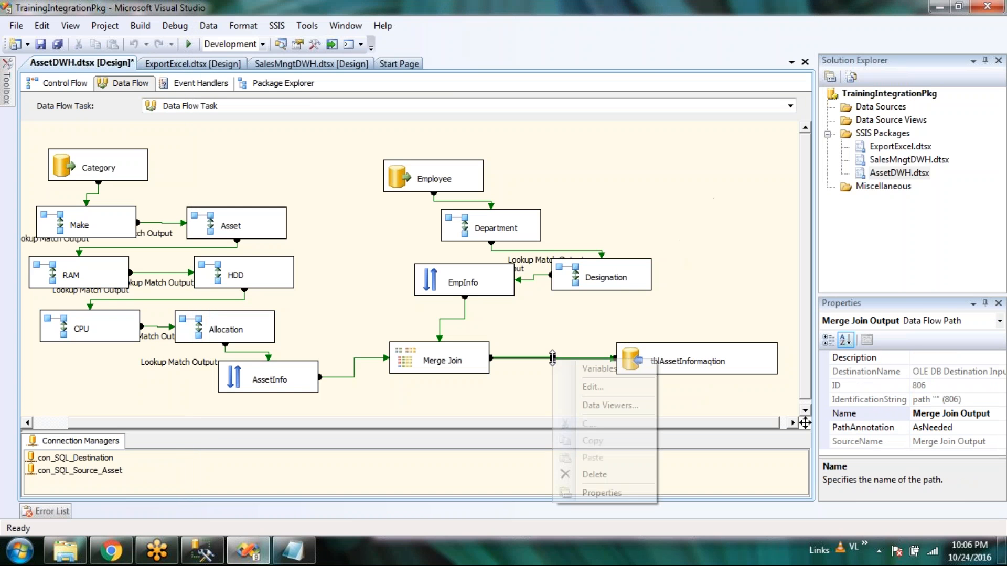
click(617, 406)
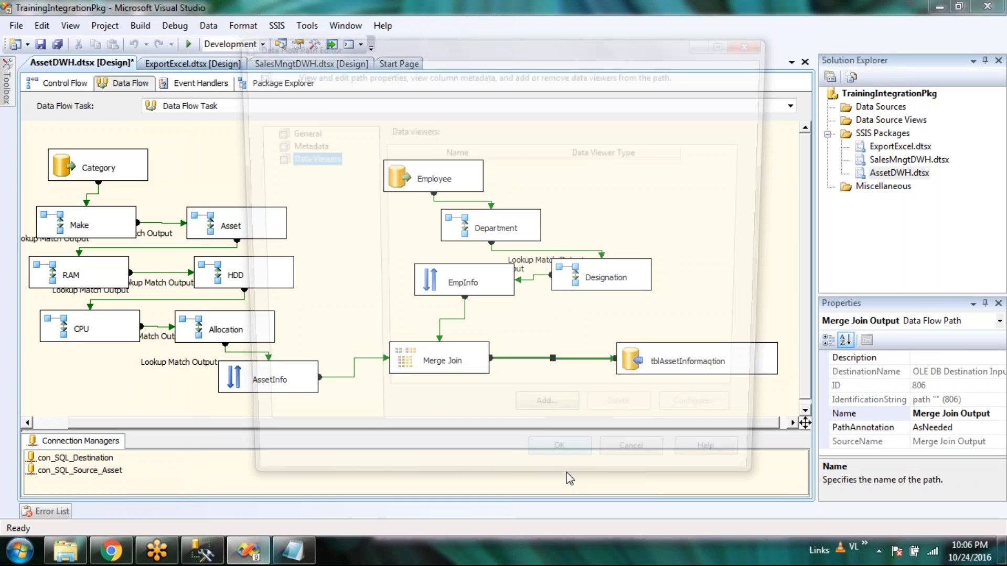
click(561, 426)
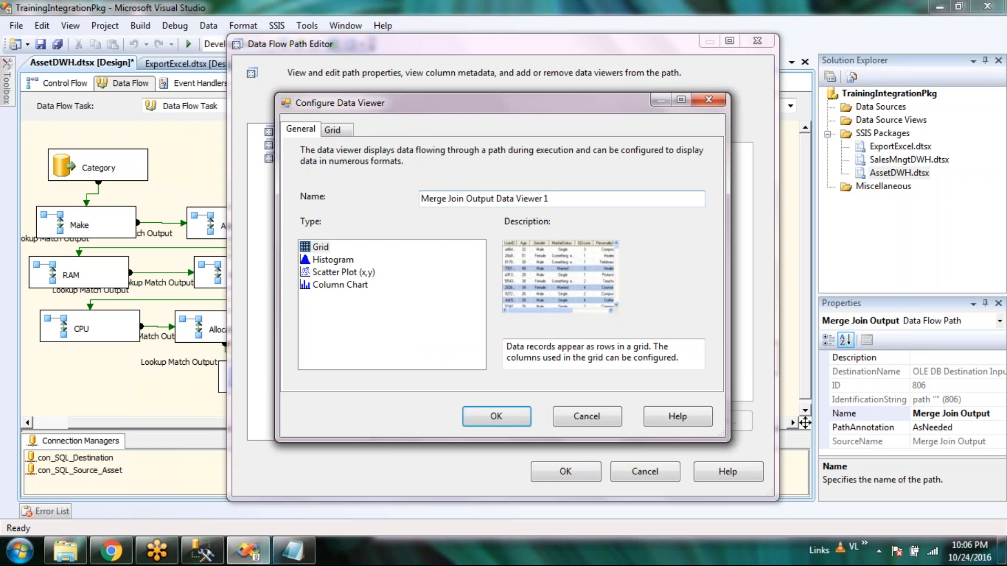
click(333, 260)
click(335, 272)
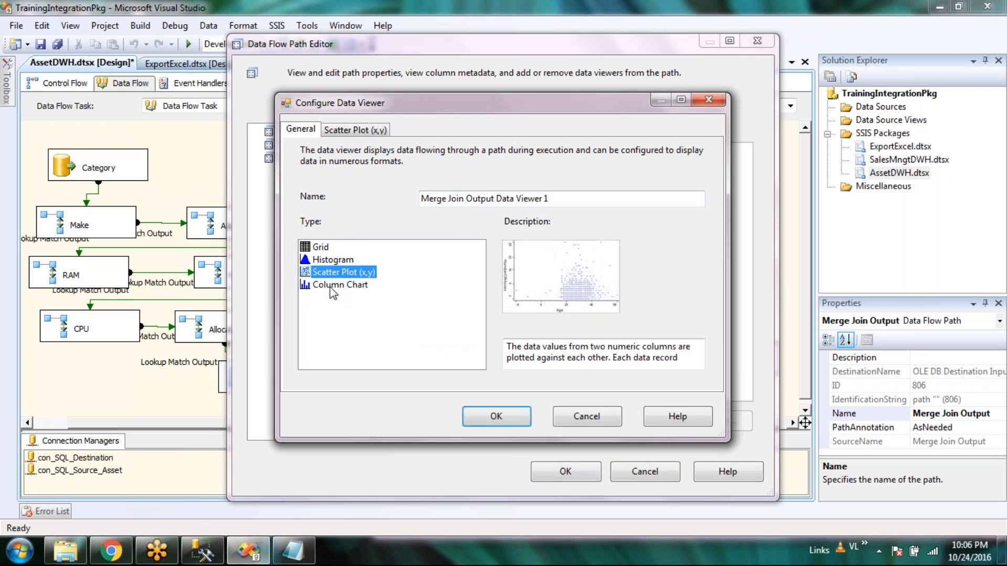
click(336, 284)
click(321, 247)
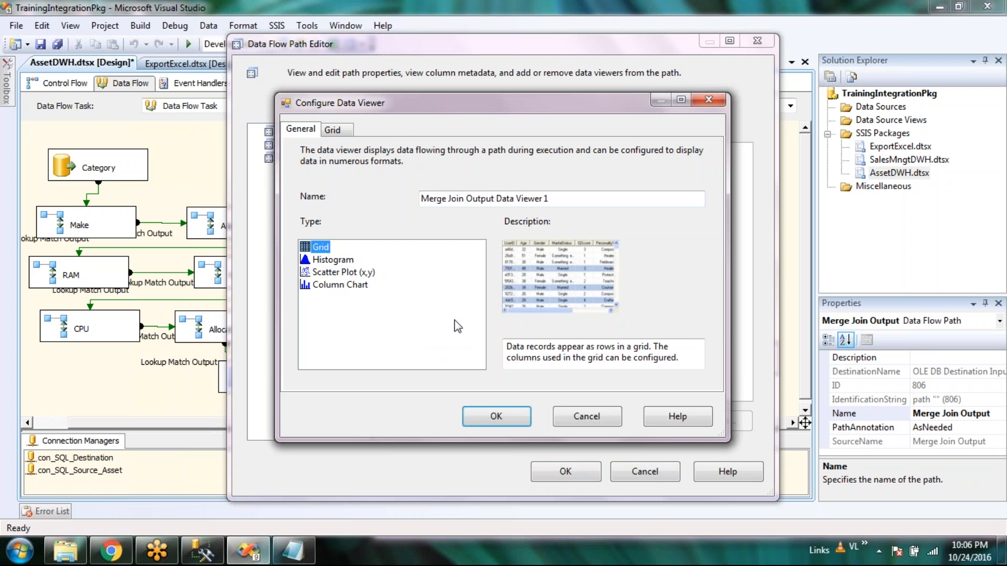
Check the grid viewer's displayed columns, accept the data viewer for the path and save all files
click(333, 130)
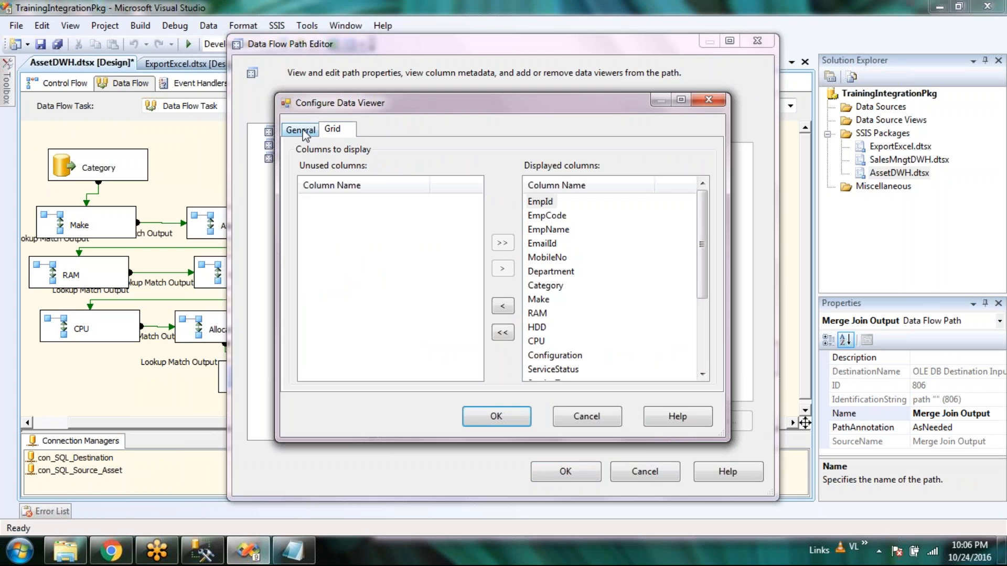
click(301, 130)
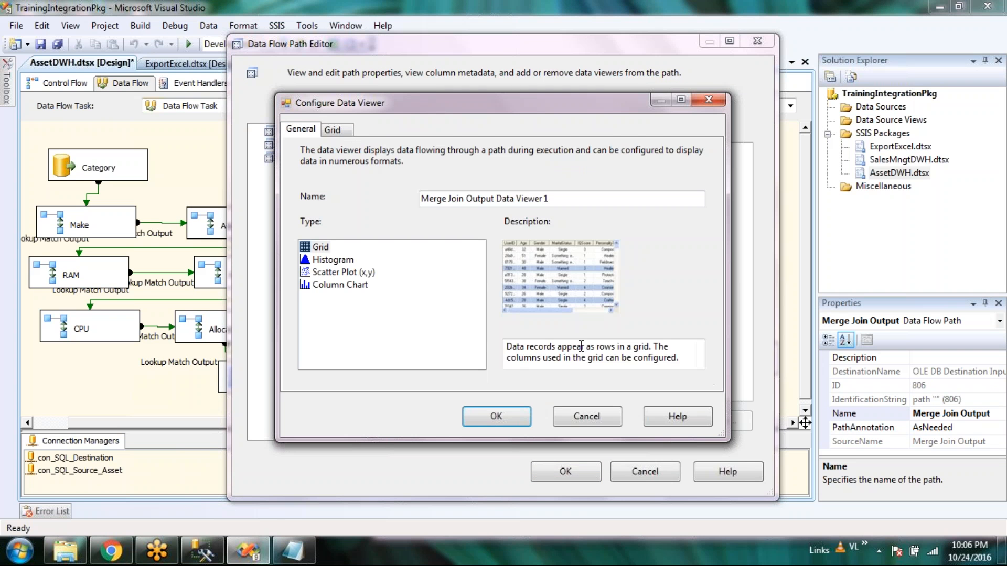
click(497, 417)
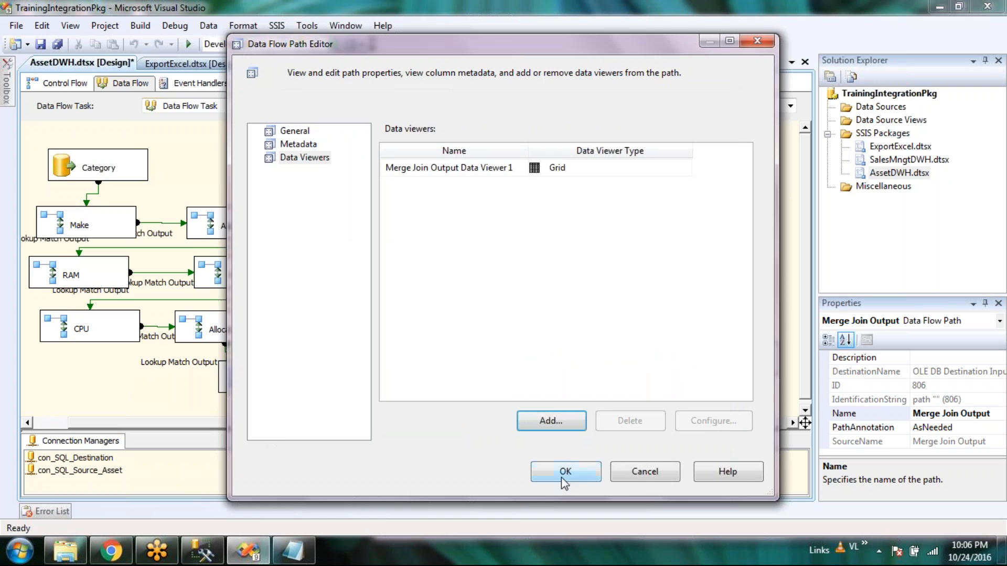
click(561, 473)
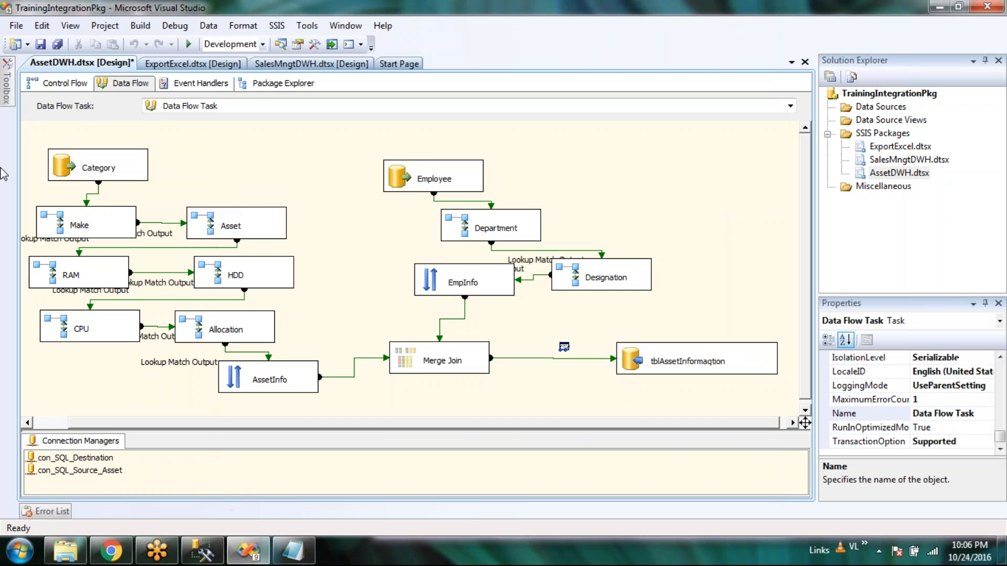
click(57, 44)
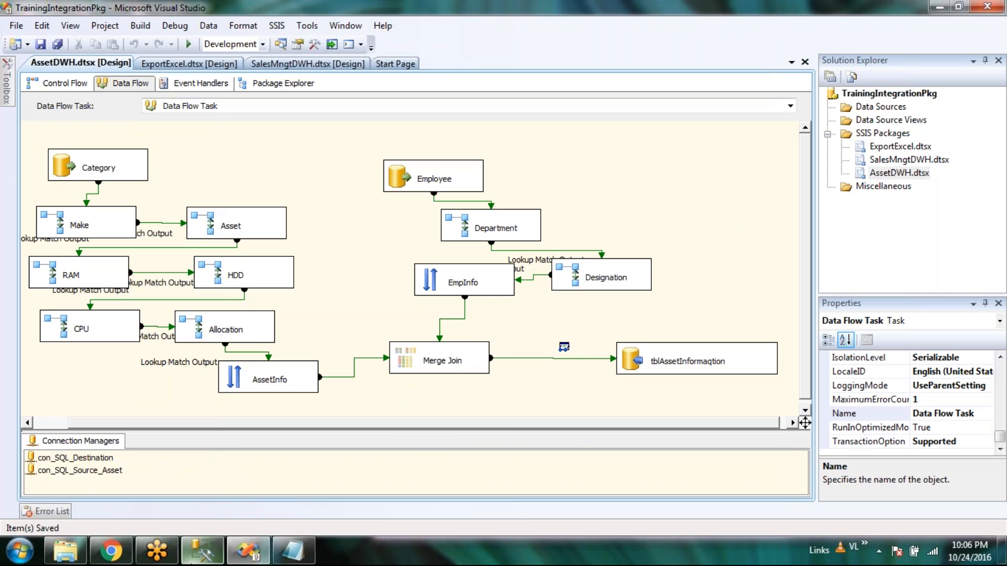
Switch to SQL Server Management Studio, refresh NithilaDWH's tables, locate dbo.tblAssetInformaqtion, and switch back to Visual Studio
click(202, 550)
right_click(74, 285)
click(38, 287)
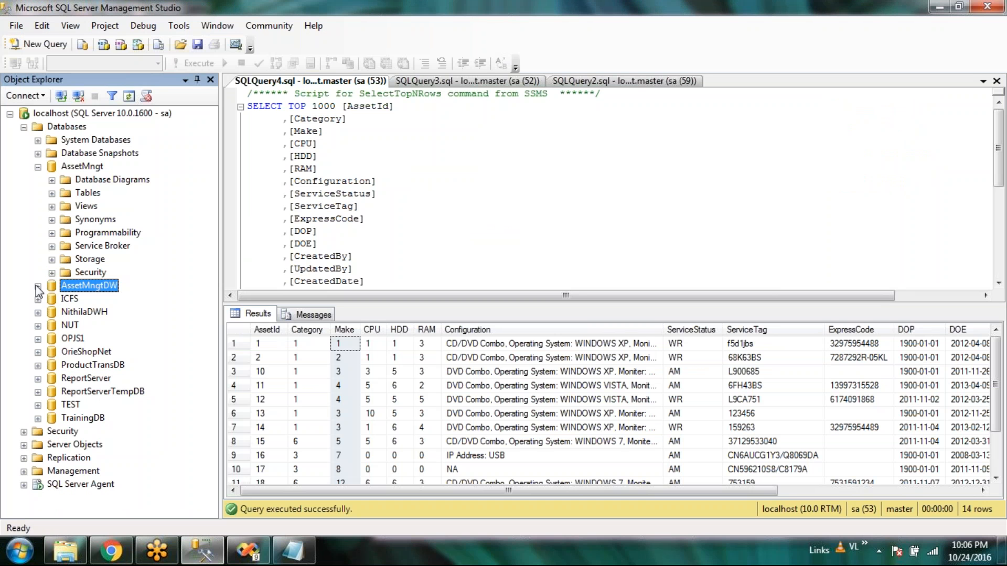
click(38, 312)
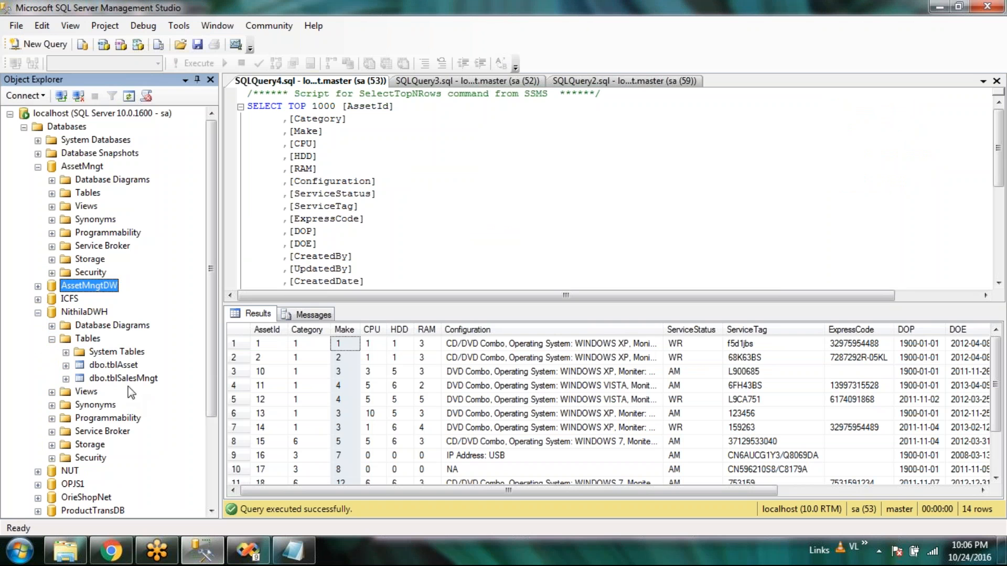
click(107, 378)
right_click(88, 339)
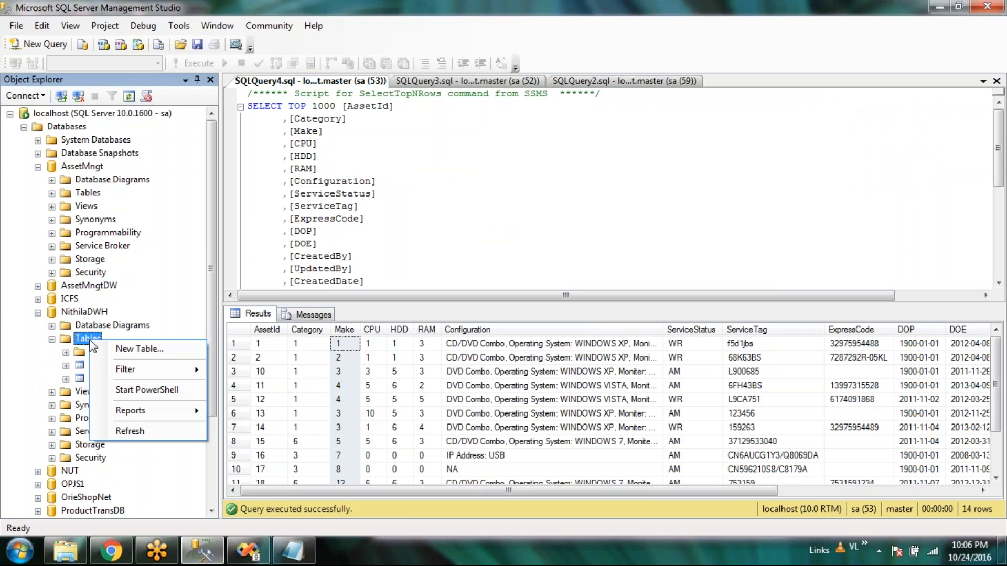
click(132, 432)
click(137, 378)
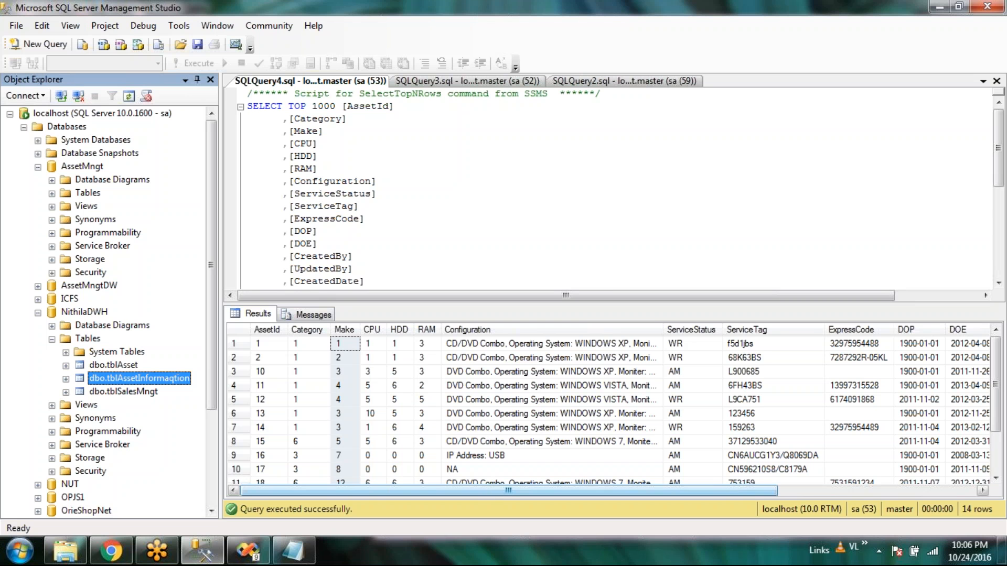
click(535, 212)
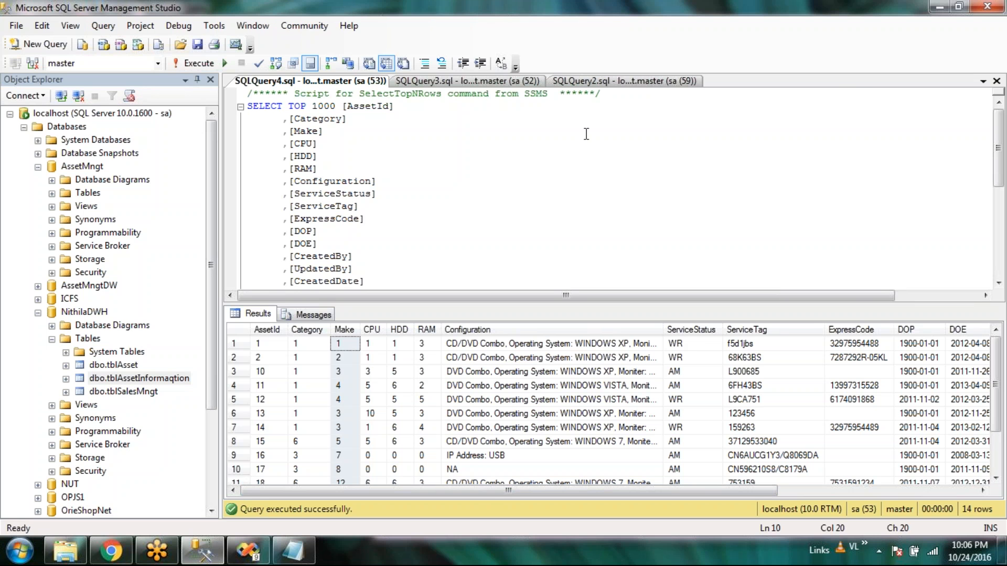
click(248, 551)
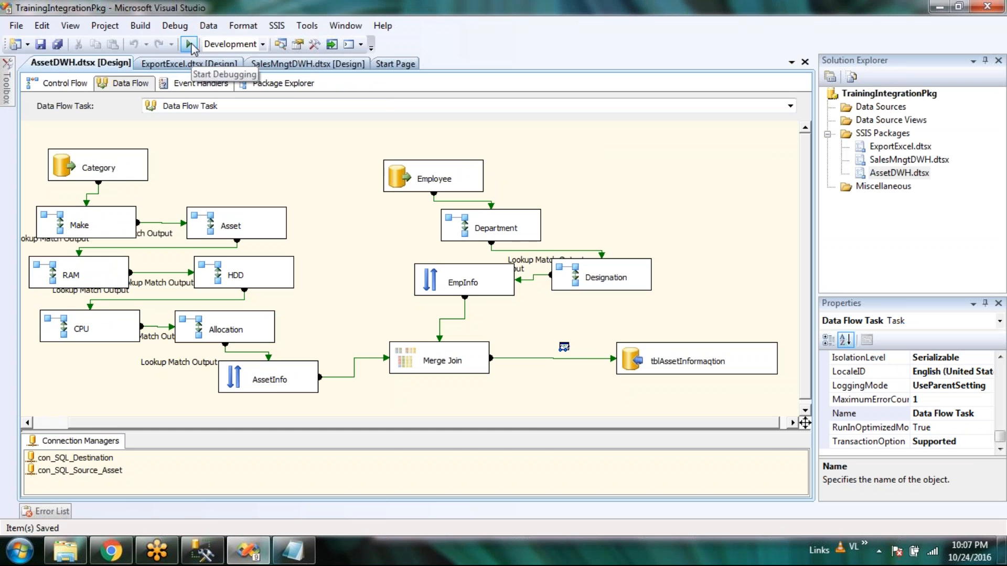
Switch to SQL Server Management Studio and select the top 1000 rows from dbo.tblAssetInformaqtion in NithilaDWH
click(206, 555)
right_click(149, 378)
click(214, 219)
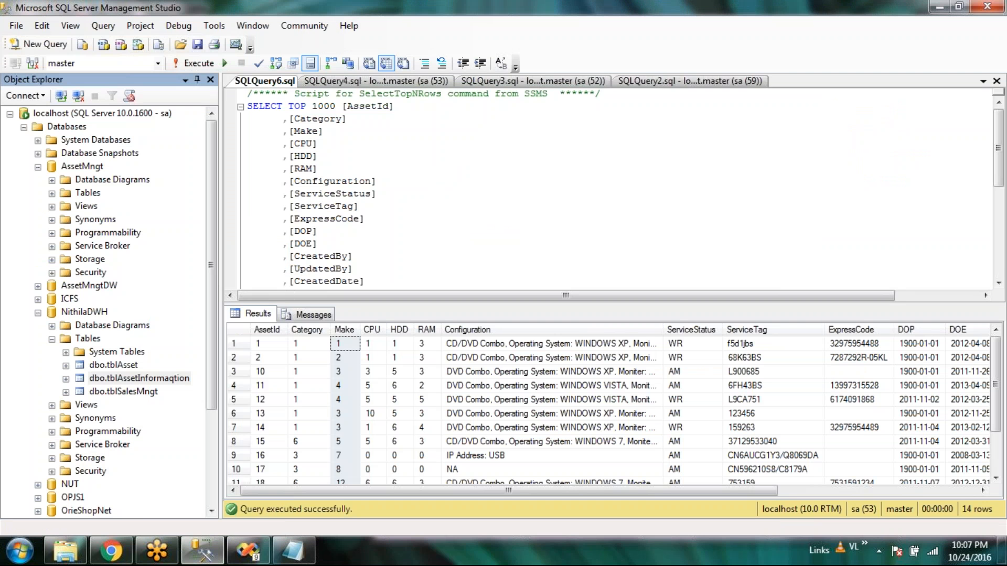
Return to Visual Studio, debug the AssetDWH package and examine the execution status of every data flow component
click(249, 551)
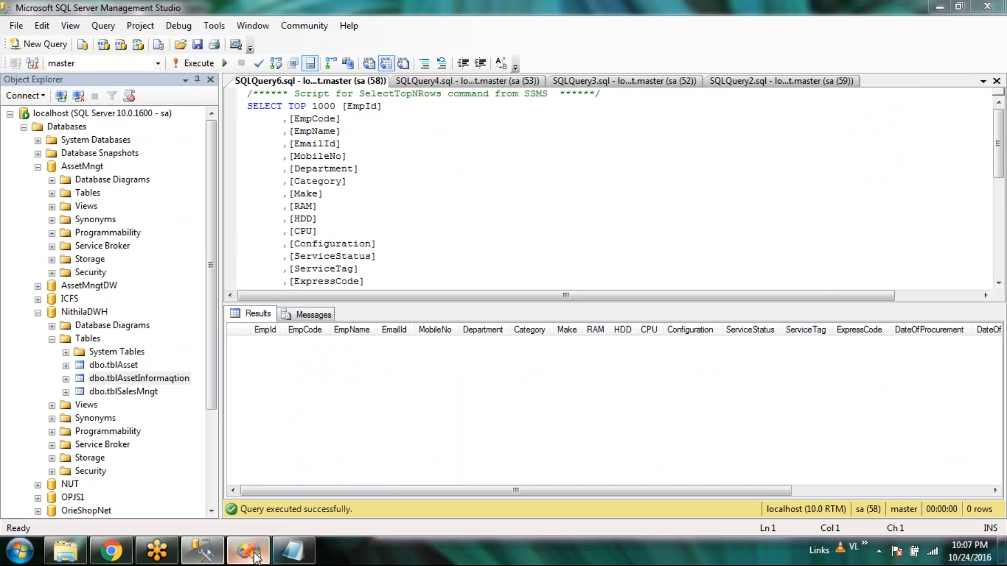
click(189, 45)
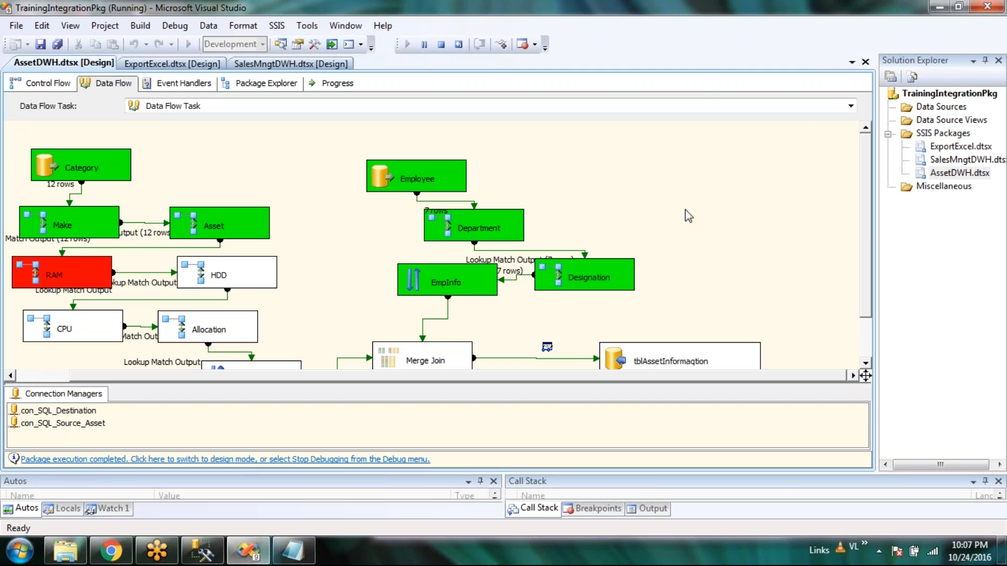
drag(867, 232, 867, 281)
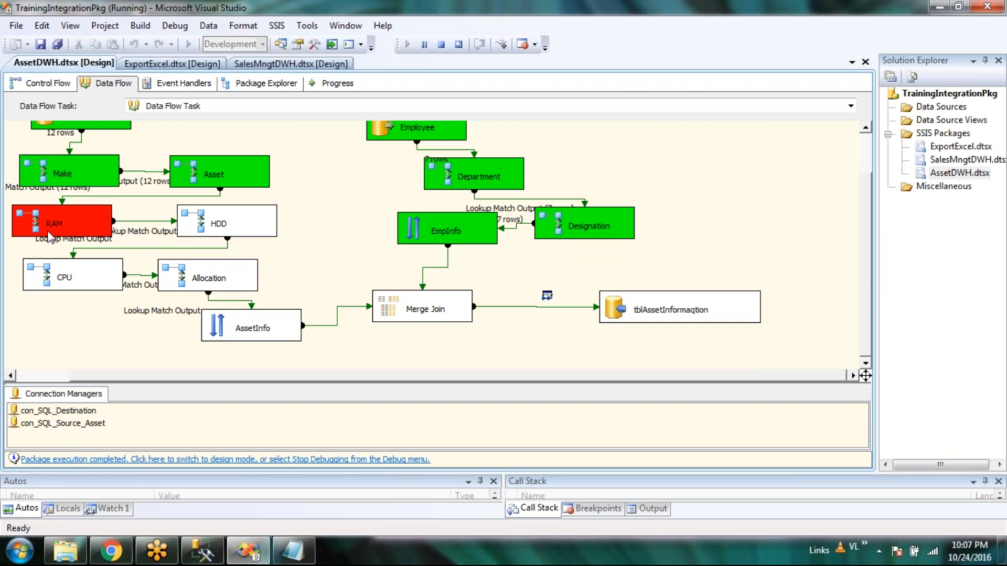
Set the RAM lookup to Ignore failure for rows with no matching entries, choose Ignore failure in its error output and accept the configuration
click(40, 217)
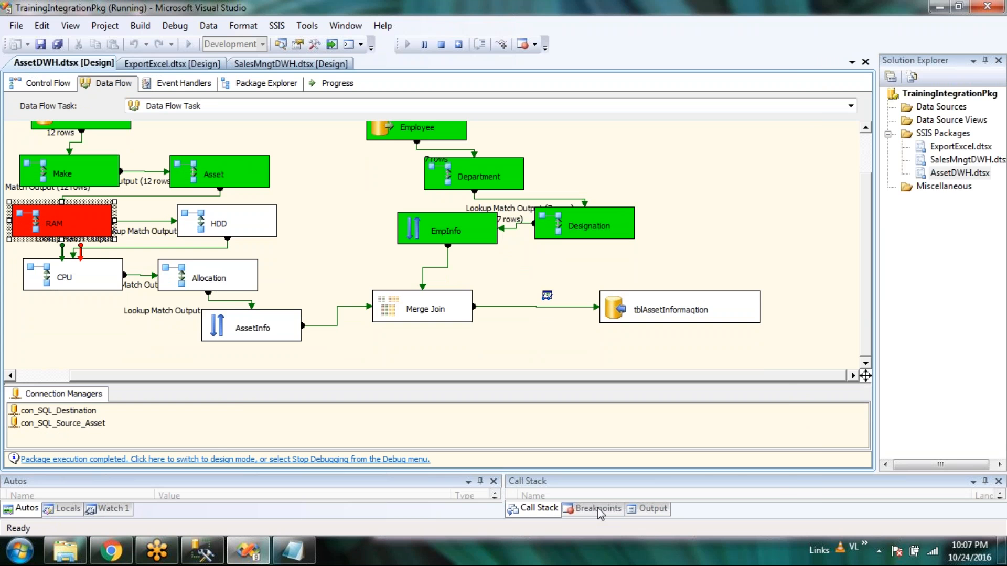
click(388, 344)
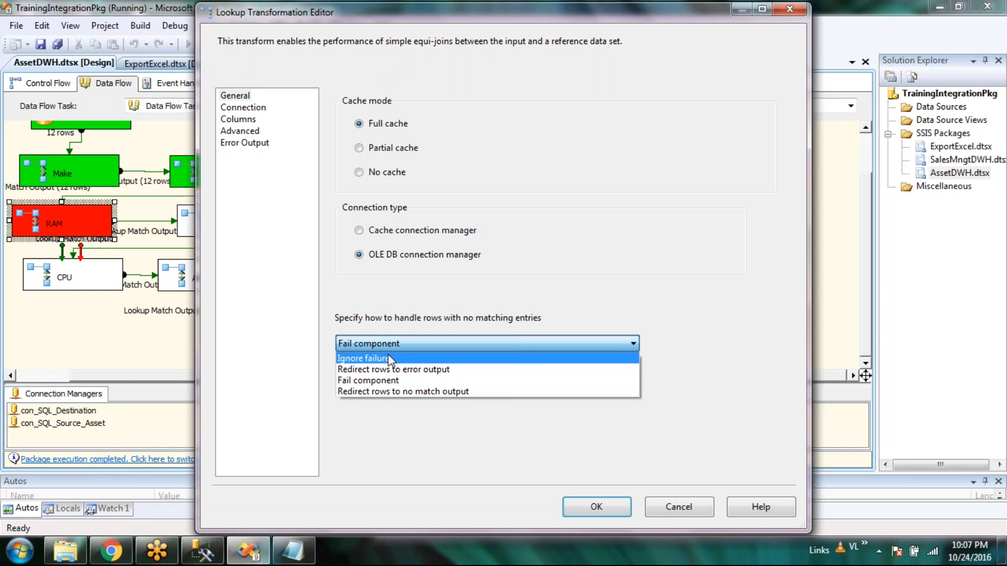
click(388, 358)
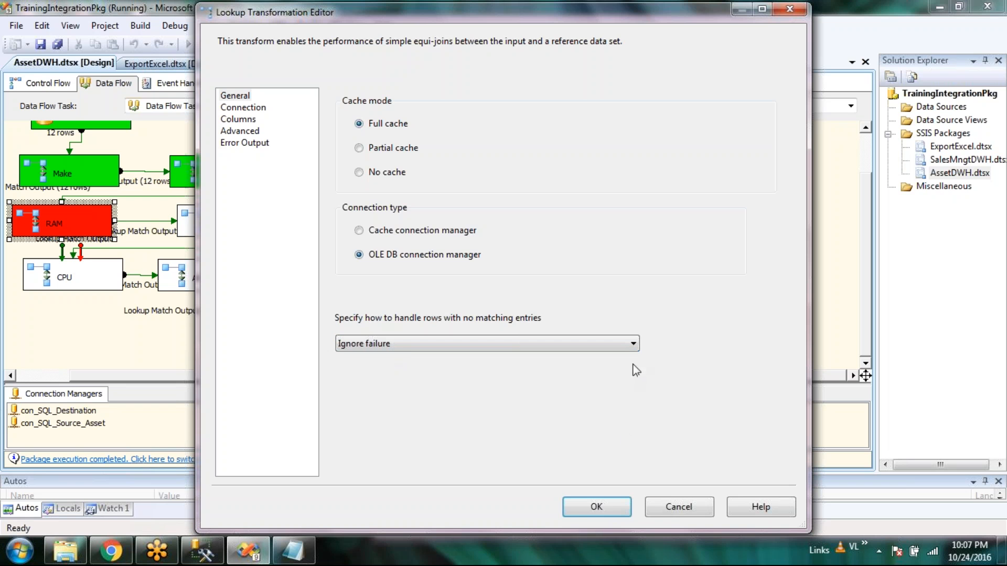
click(238, 119)
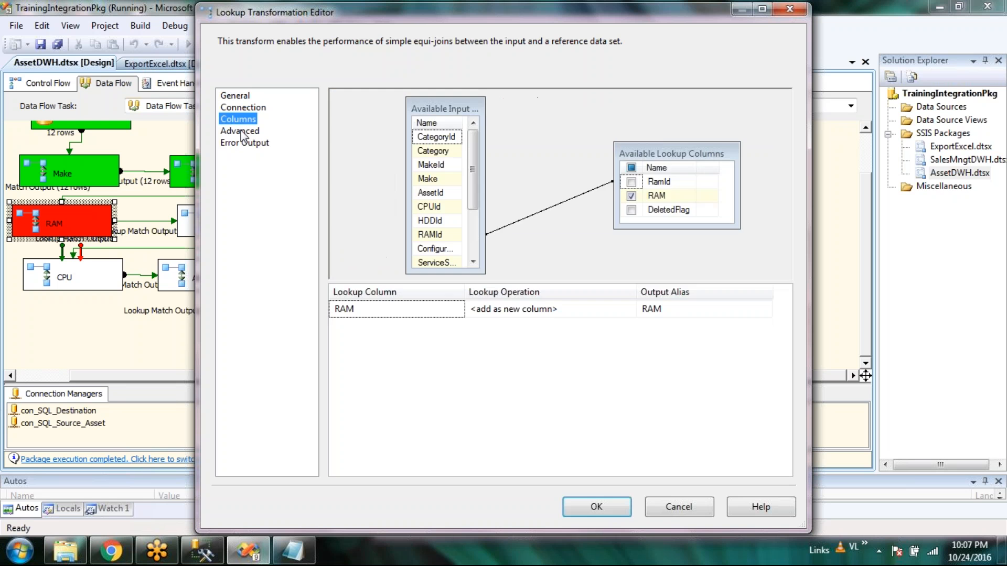
click(242, 135)
click(243, 145)
click(596, 413)
click(618, 439)
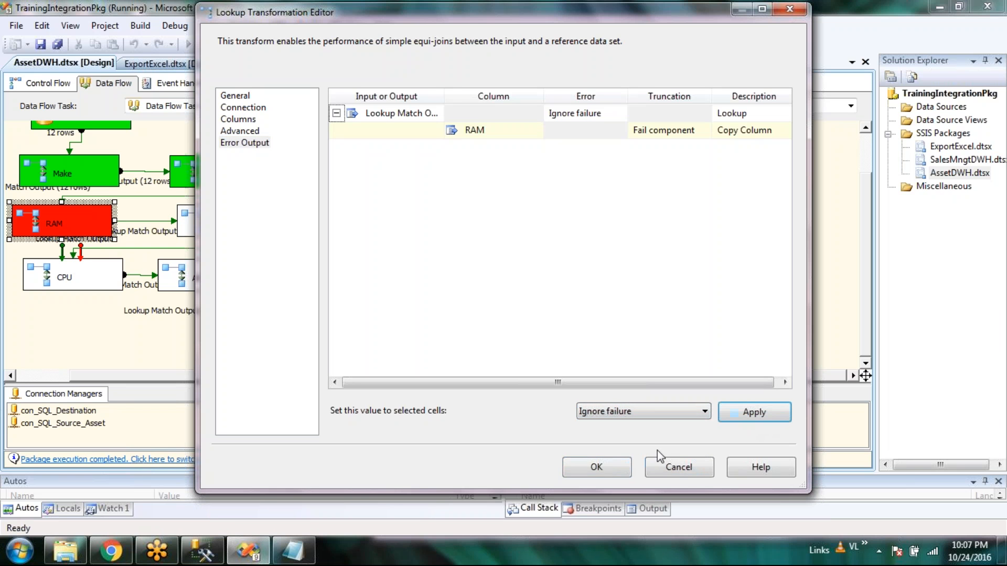
click(602, 472)
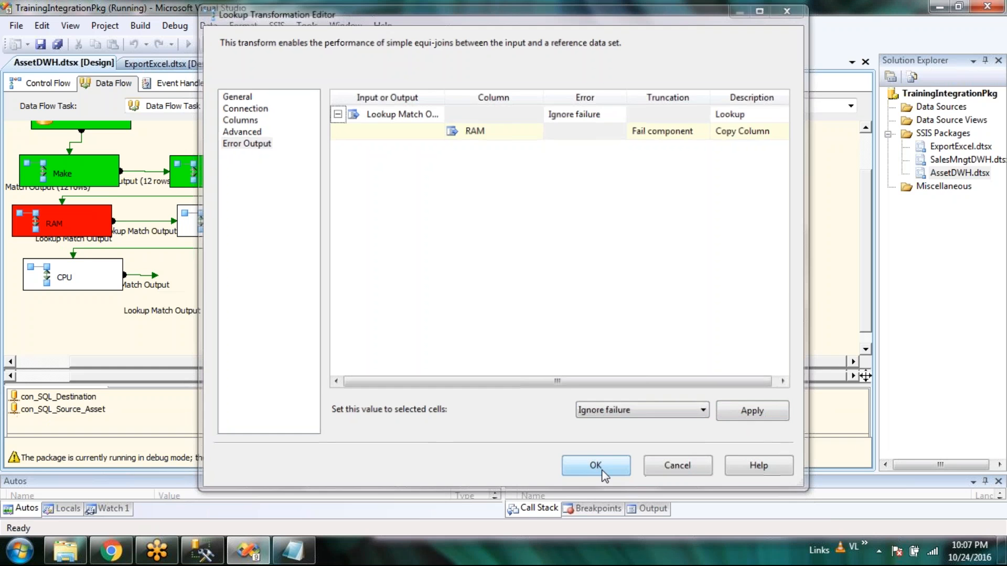
Stop debugging, save all files and run the AssetDWH package again
click(441, 44)
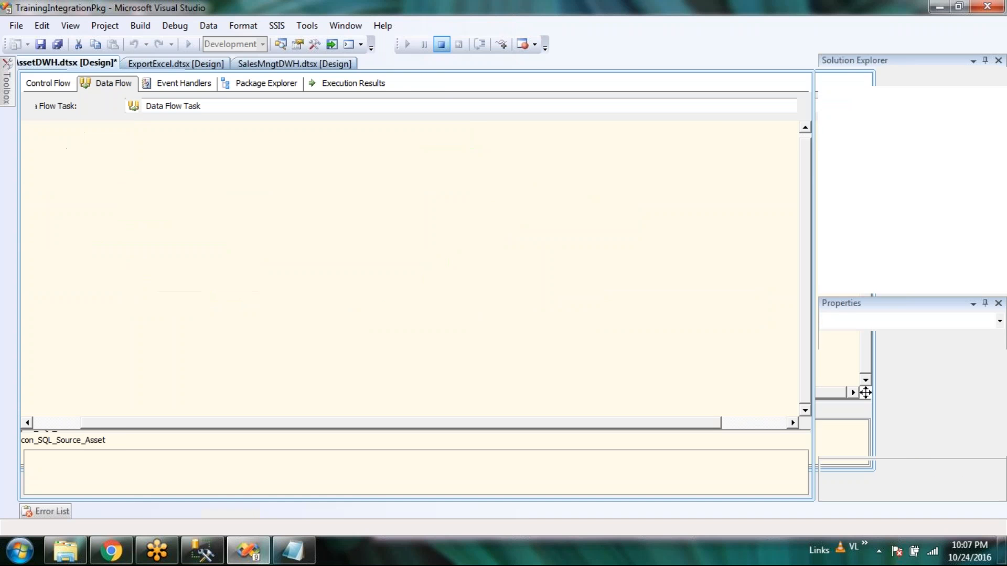
click(57, 44)
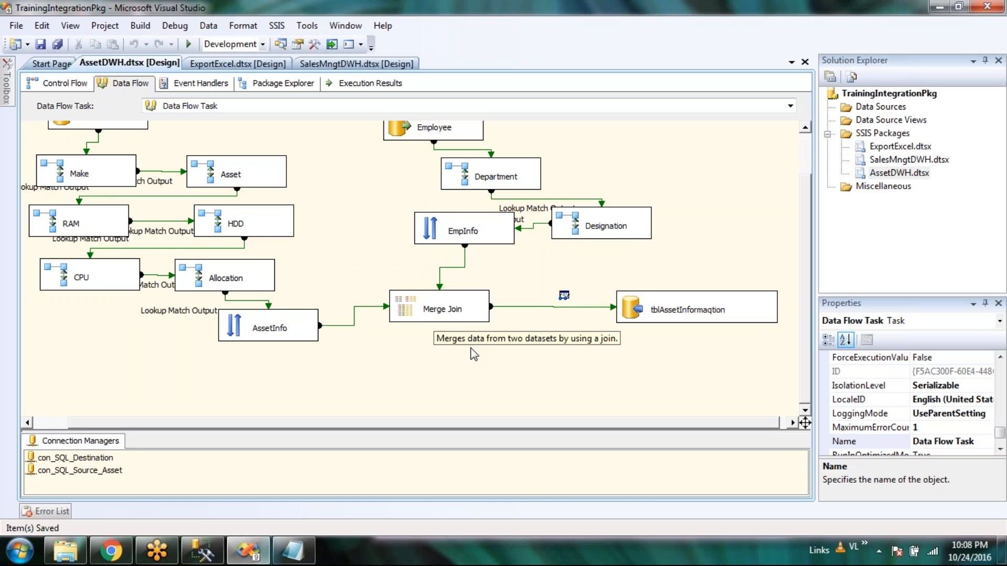
click(187, 47)
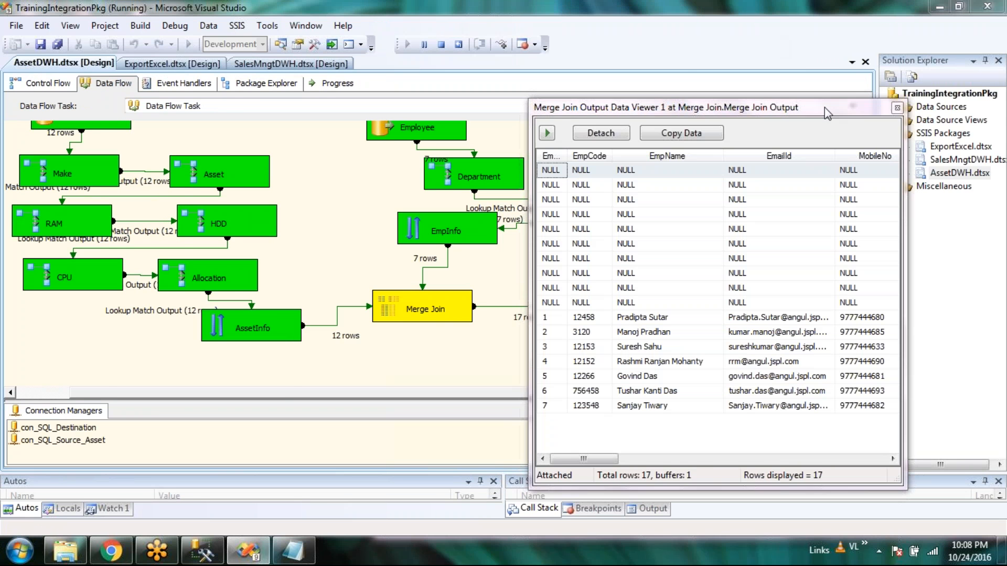
Dock the Merge Join data viewer, examine the merged employee and asset rows across all columns, and stop debugging
drag(804, 113, 442, 263)
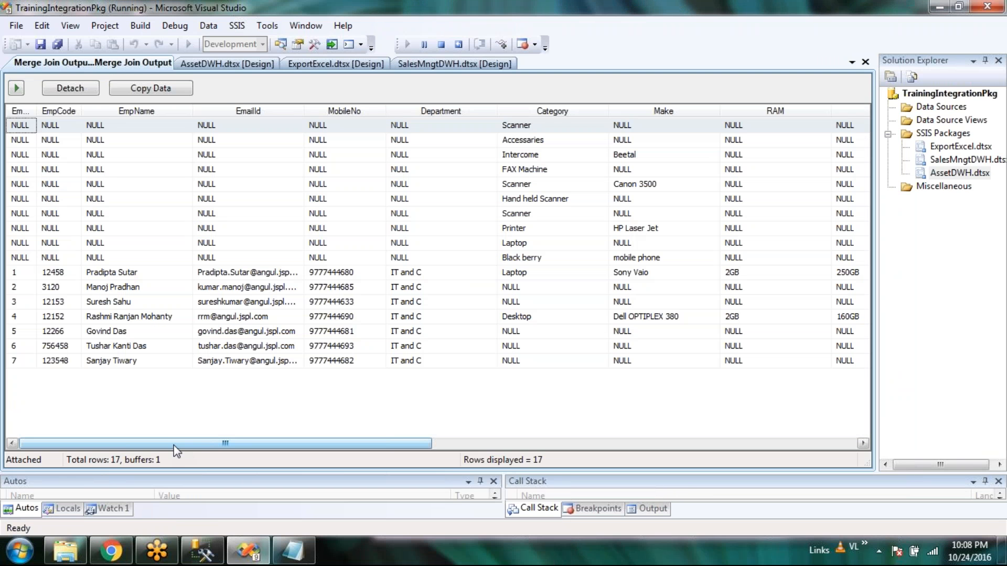
mouse_move(174, 446)
mouse_down()
mouse_move(603, 446)
mouse_move(169, 446)
mouse_up()
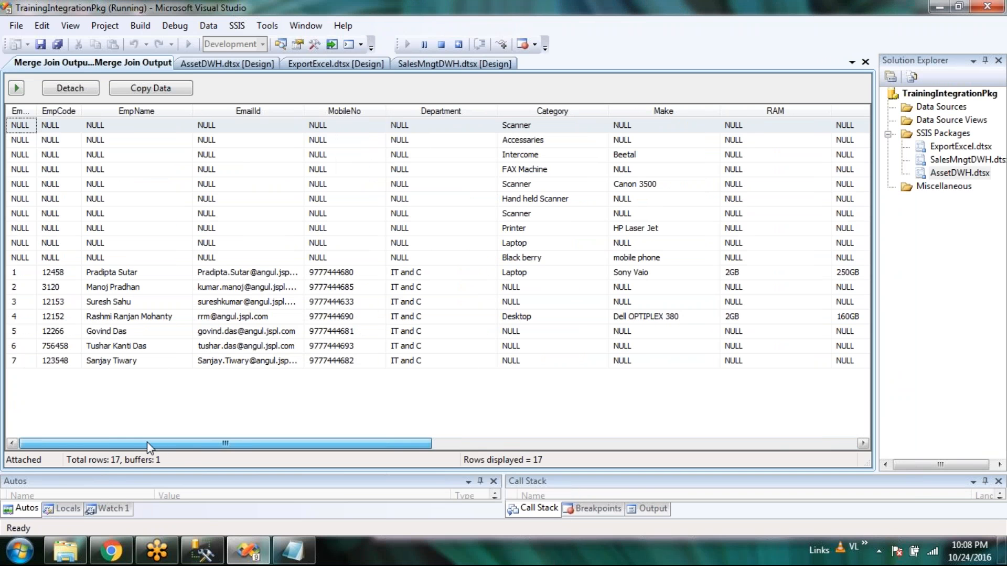
click(51, 275)
drag(51, 275, 63, 362)
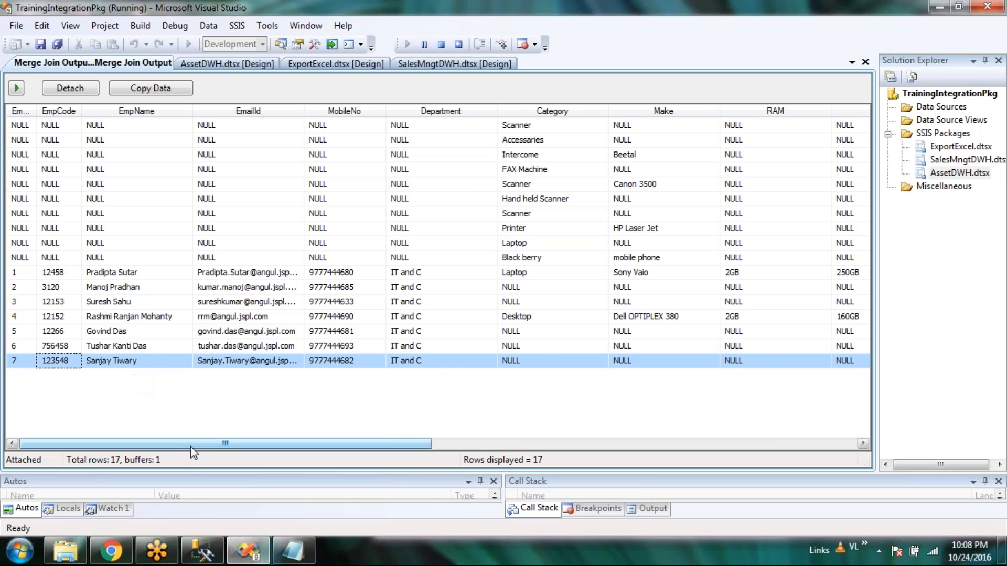
drag(190, 446, 634, 427)
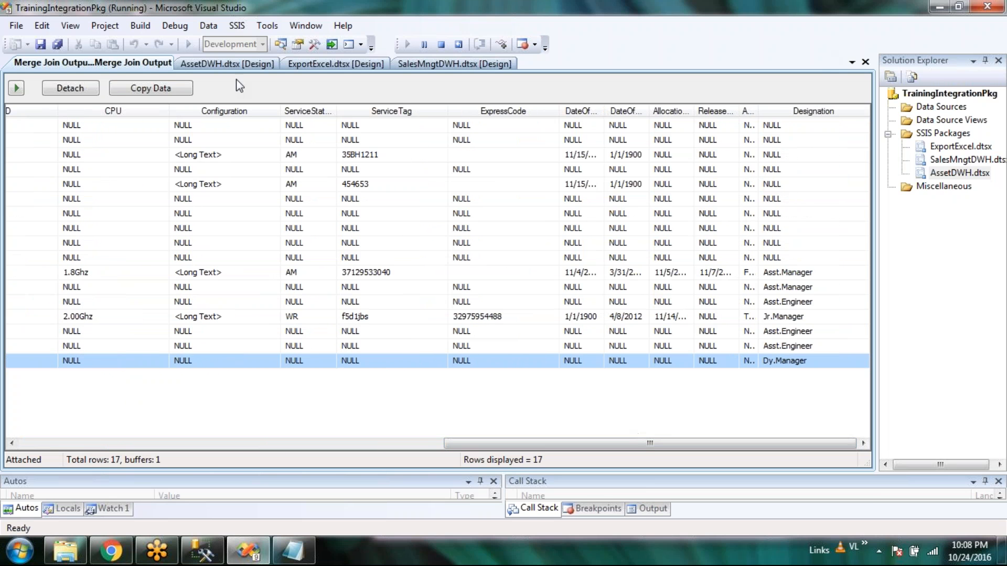
click(442, 45)
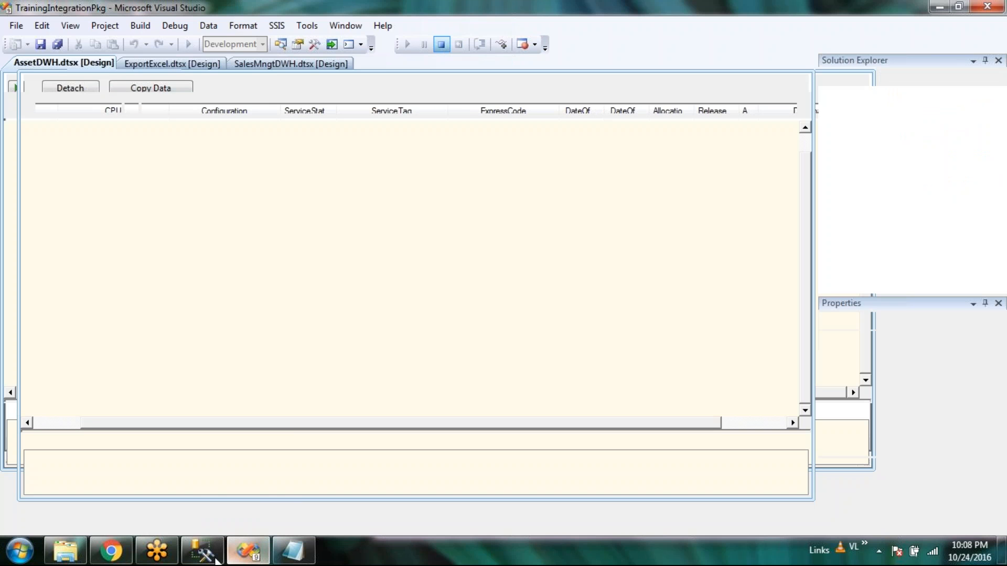
Switch to SQL Server Management Studio, set the query's database to NithilaDWH and rerun the tblAssetInformaqtion query
mouse_move(213, 560)
click(215, 461)
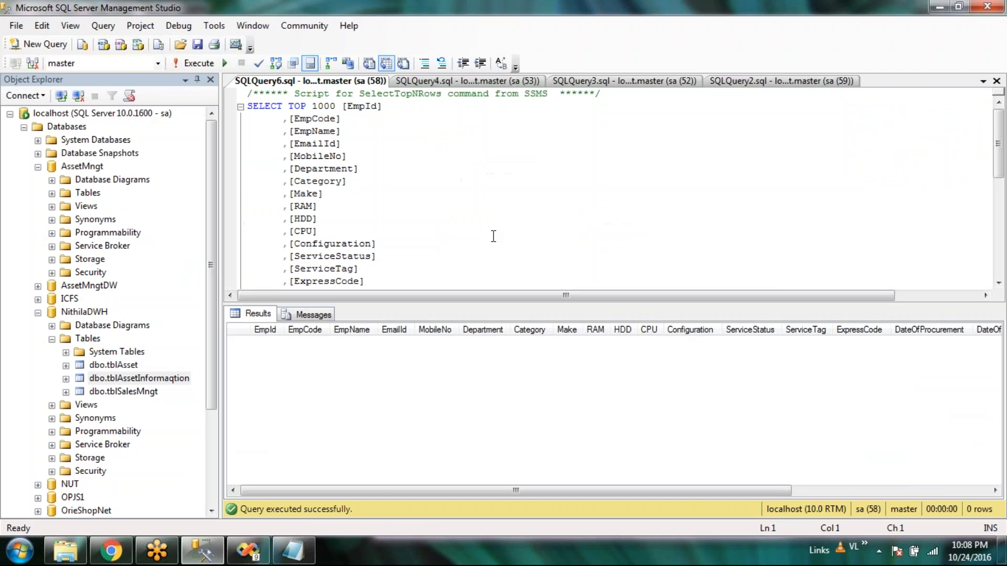
click(157, 63)
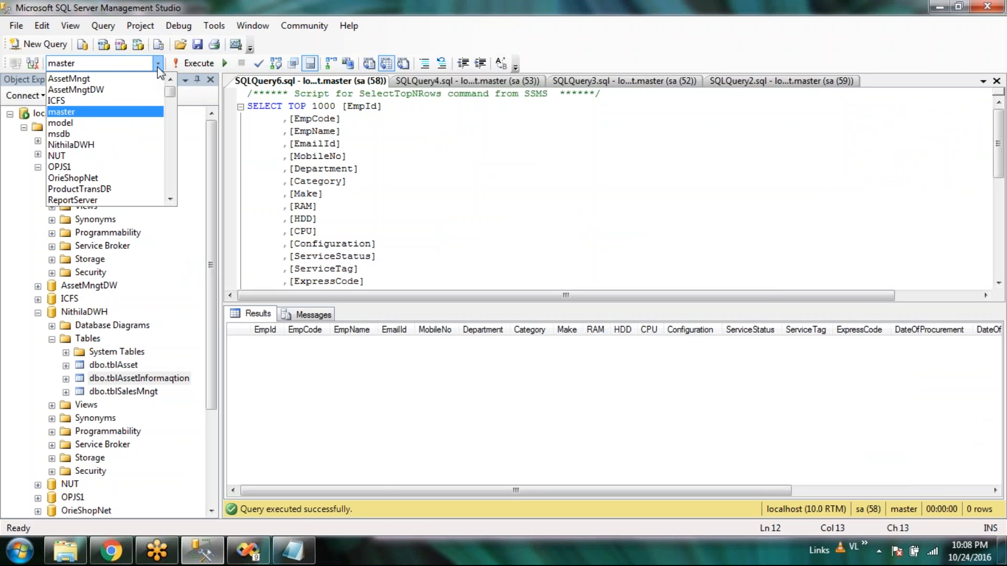
click(106, 144)
click(193, 62)
click(419, 209)
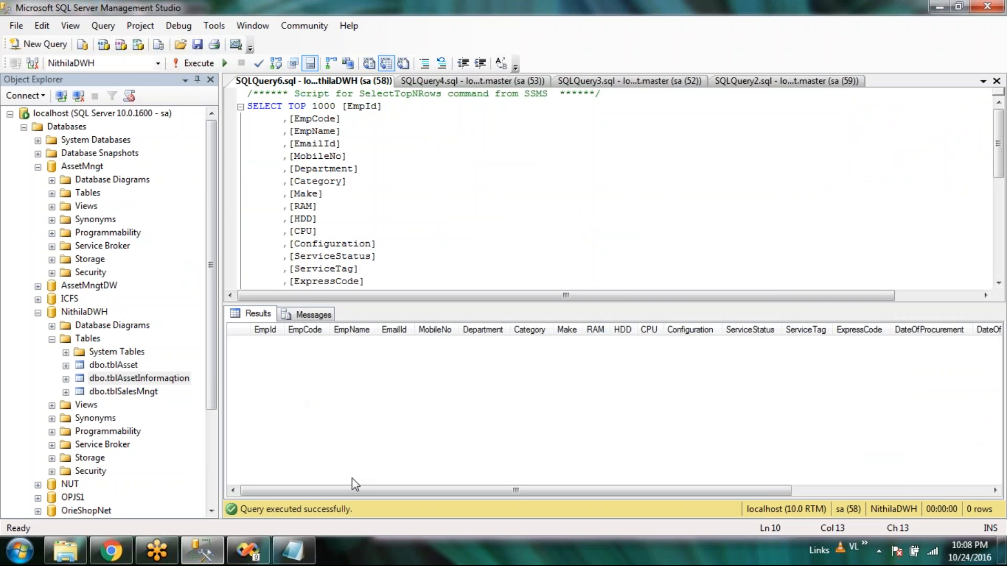
Return to Visual Studio and try to set the tblAssetInformaqtion destination's error output to Ignore failure, accepting its editor
click(255, 557)
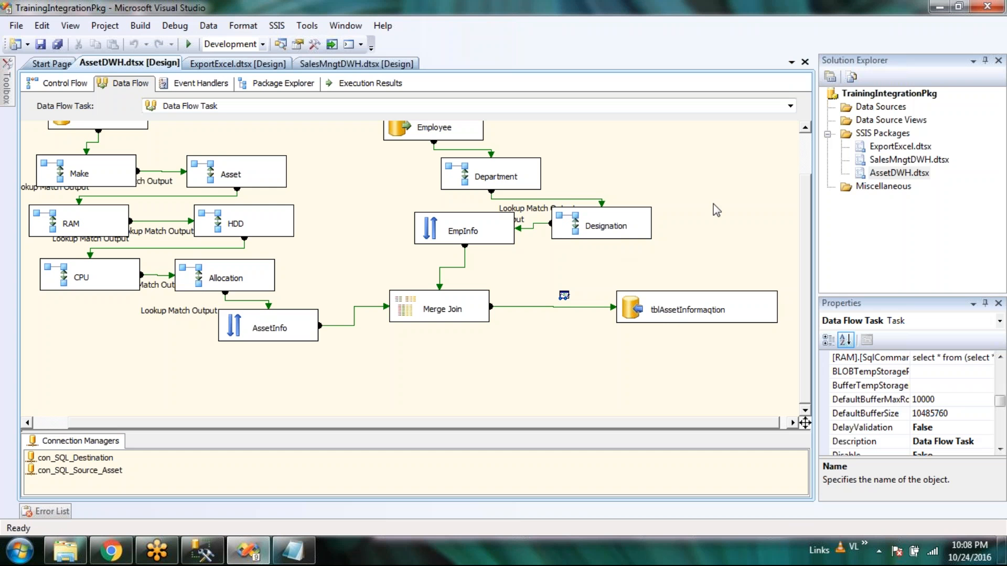
click(649, 318)
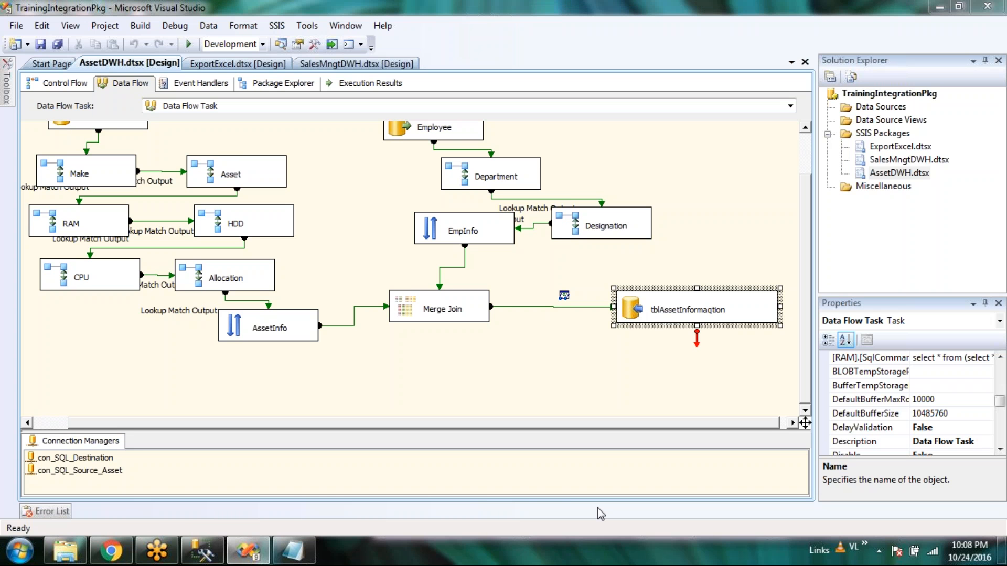
click(408, 463)
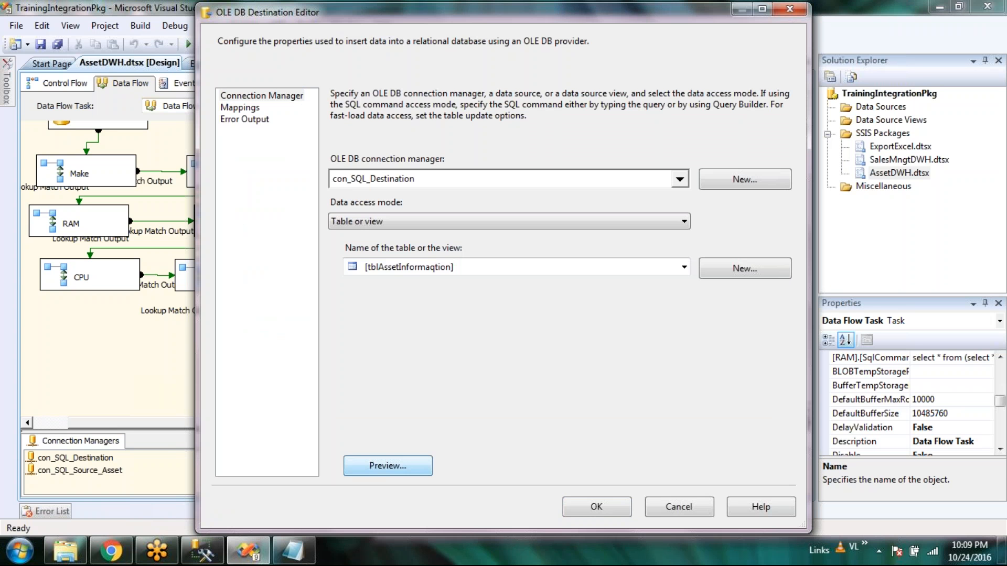
click(239, 108)
click(244, 120)
click(615, 454)
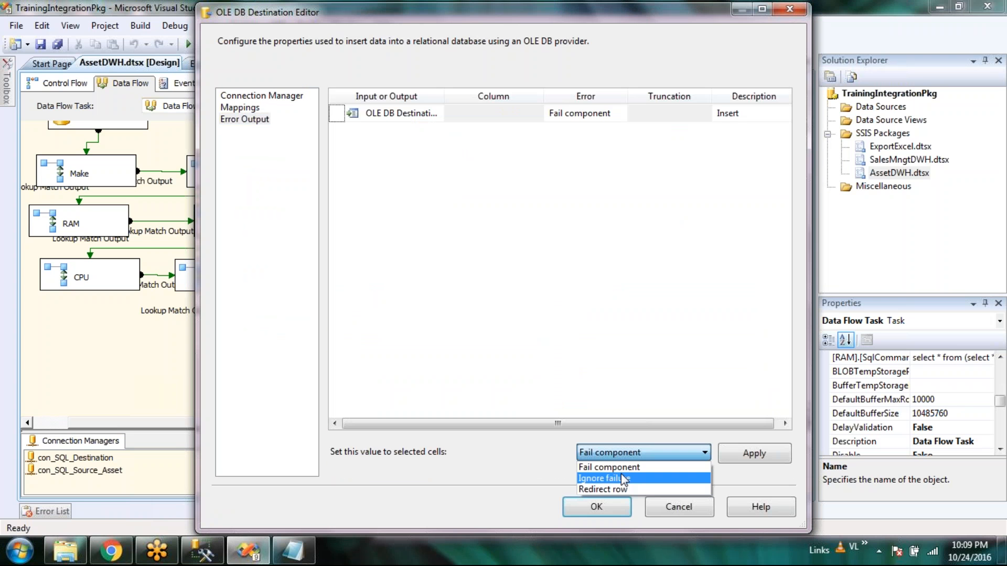
click(624, 479)
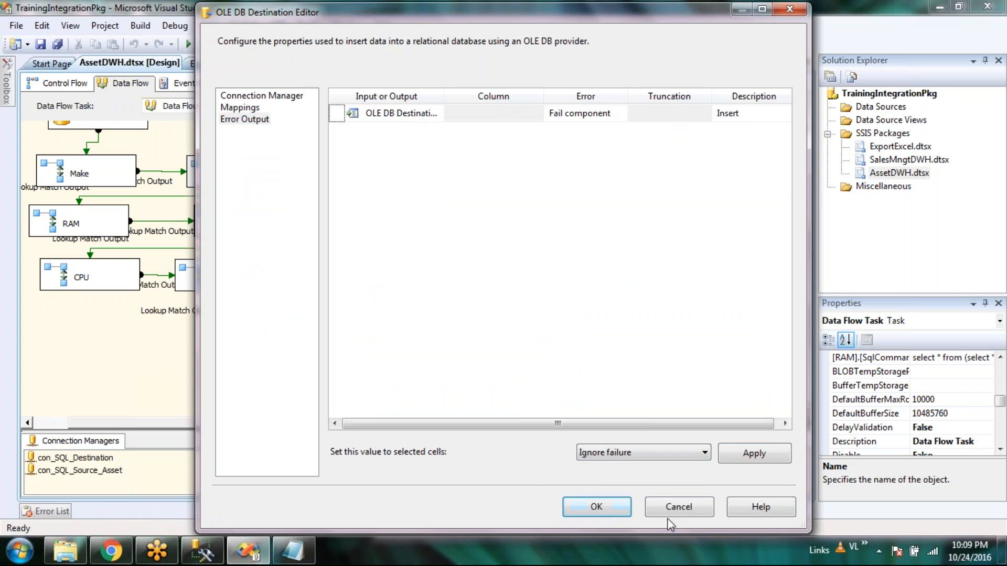
click(597, 507)
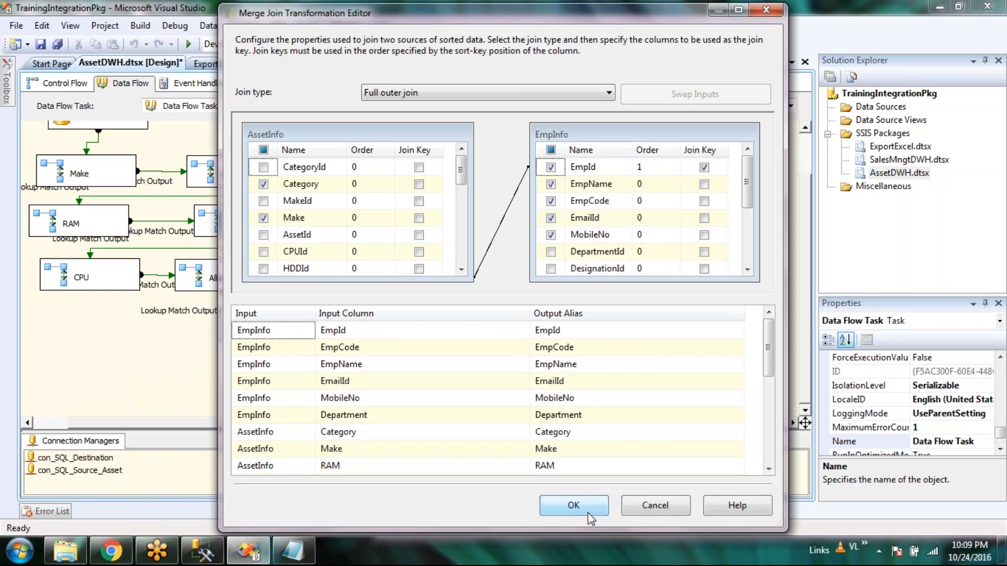
Change the Merge Join transformation's join type to Inner join, accept it and save the package
click(587, 513)
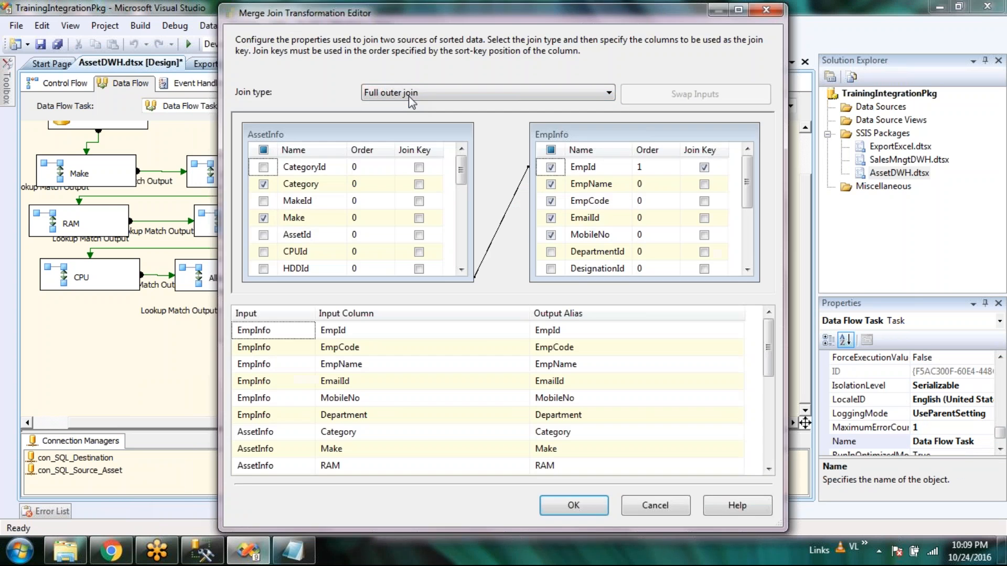
click(408, 94)
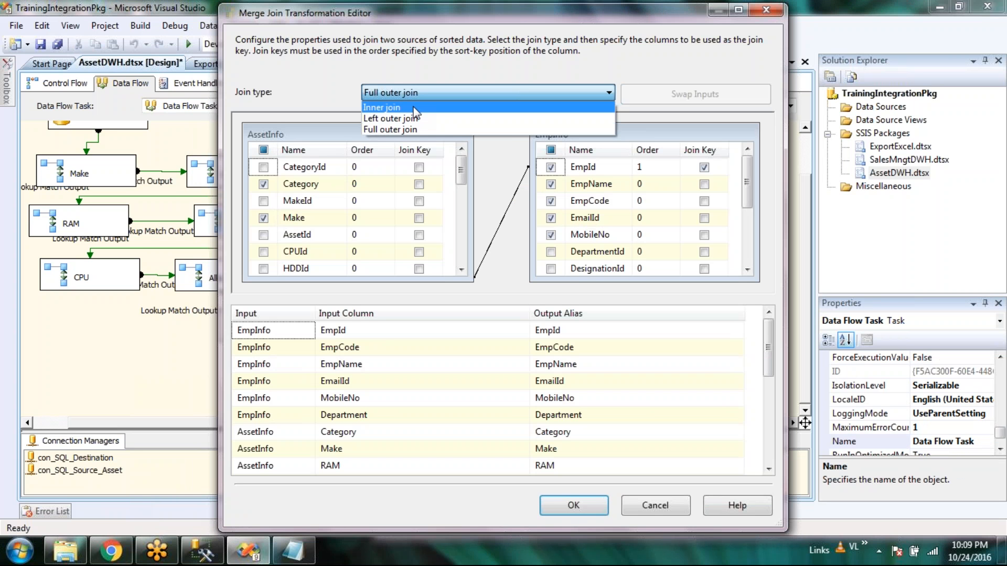
click(413, 108)
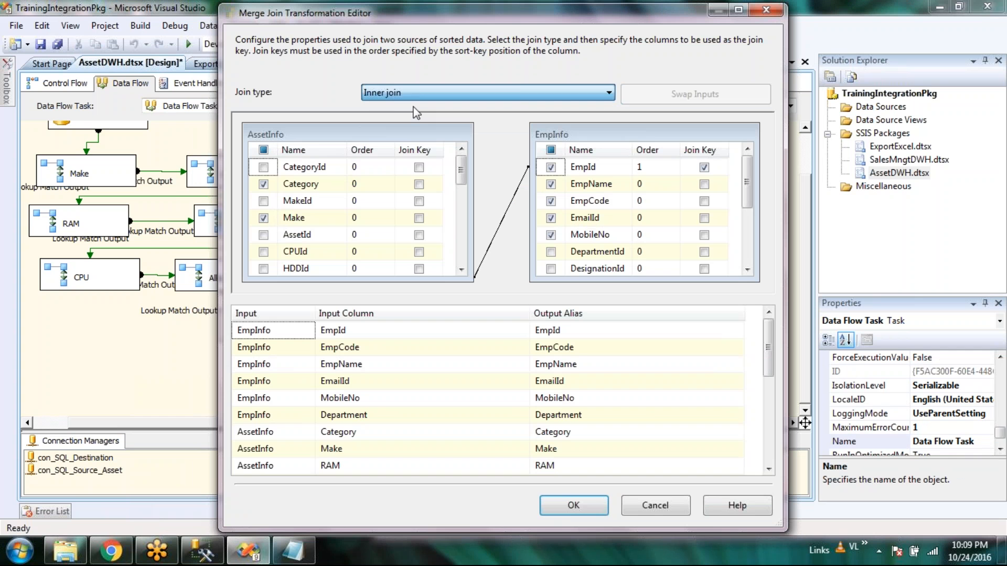
click(572, 506)
key(ctrl+s)
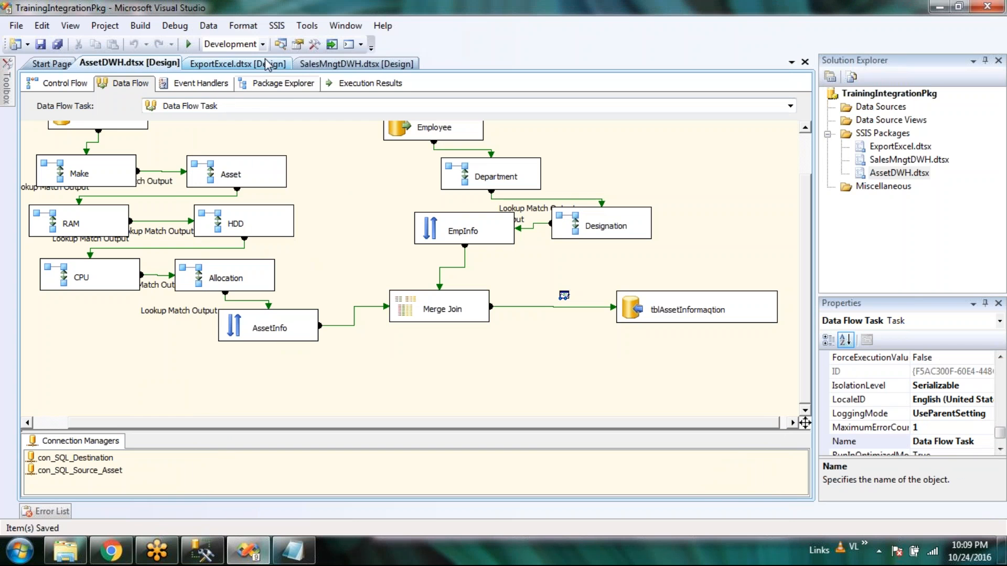
Debug the package with the inner join, check its rows in the data viewer and the target table, and stop debugging
click(190, 45)
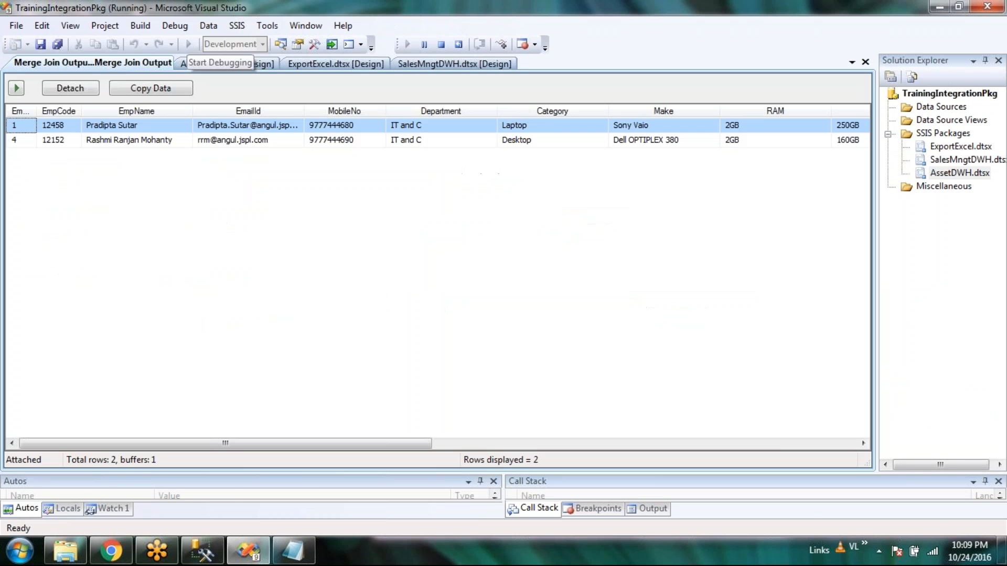
click(209, 552)
click(193, 63)
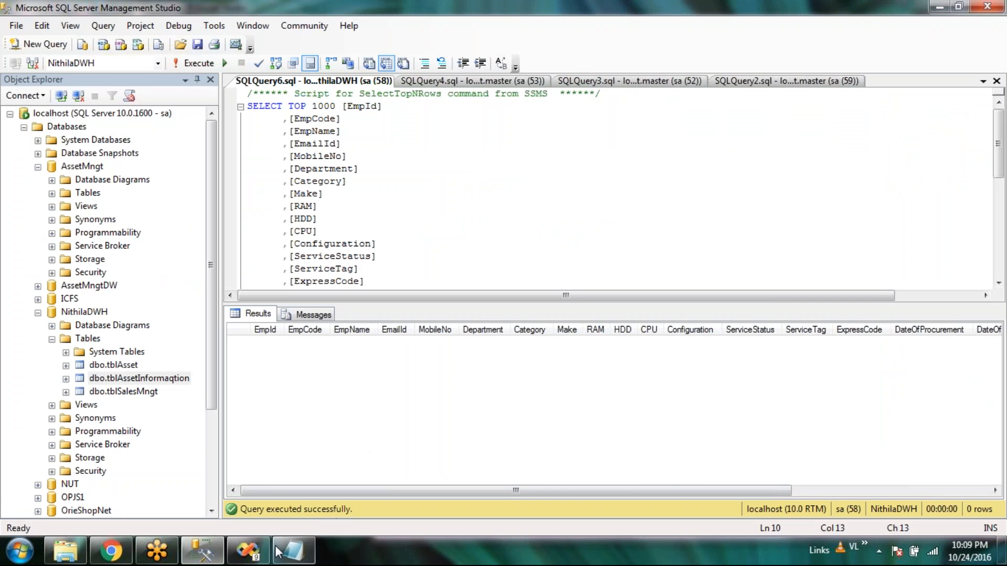
click(248, 550)
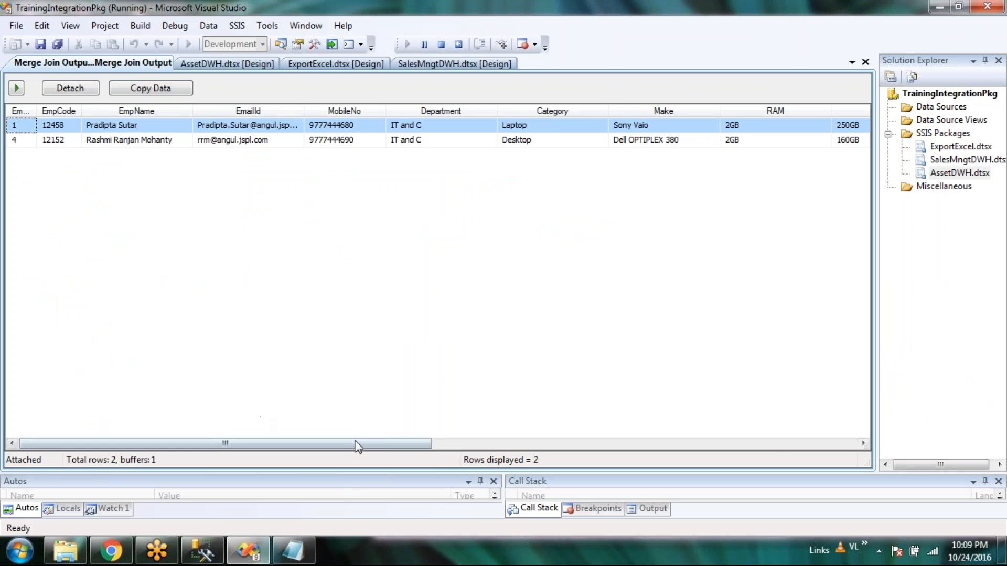
drag(350, 445, 263, 409)
click(441, 45)
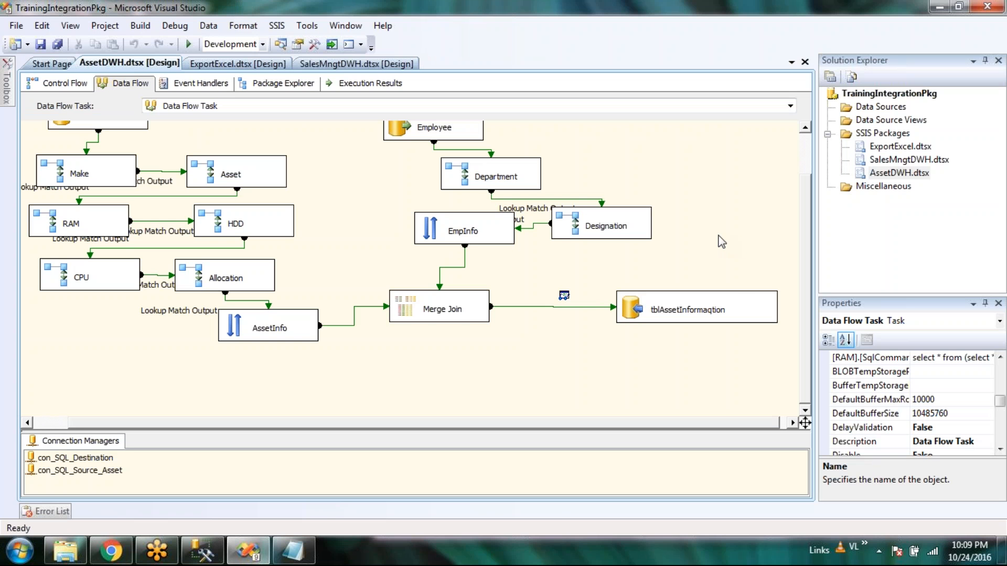
Set the Merge Join to Left outer join, swap its inputs so EmpInfo is the left side, accept it and save the package
click(407, 312)
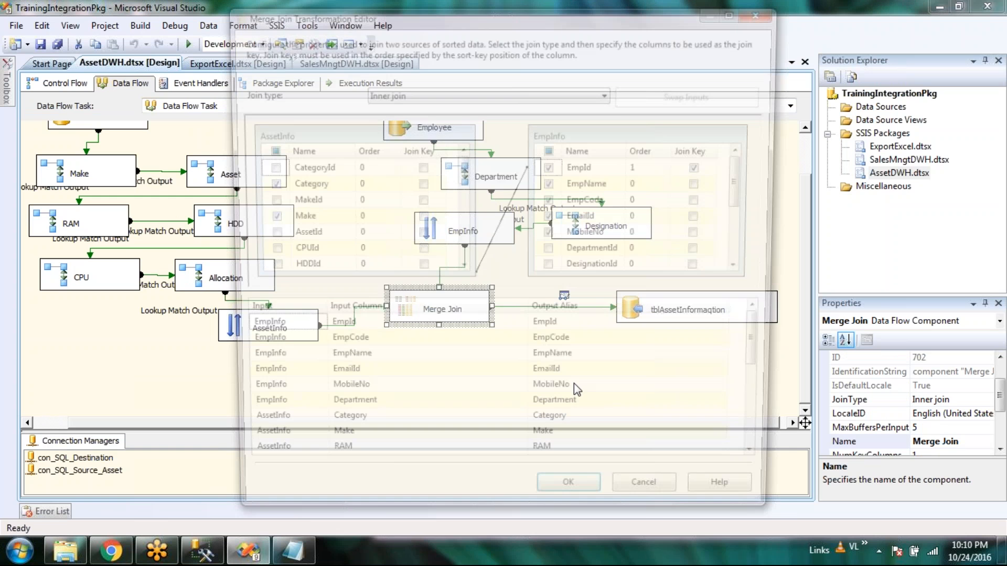
click(404, 103)
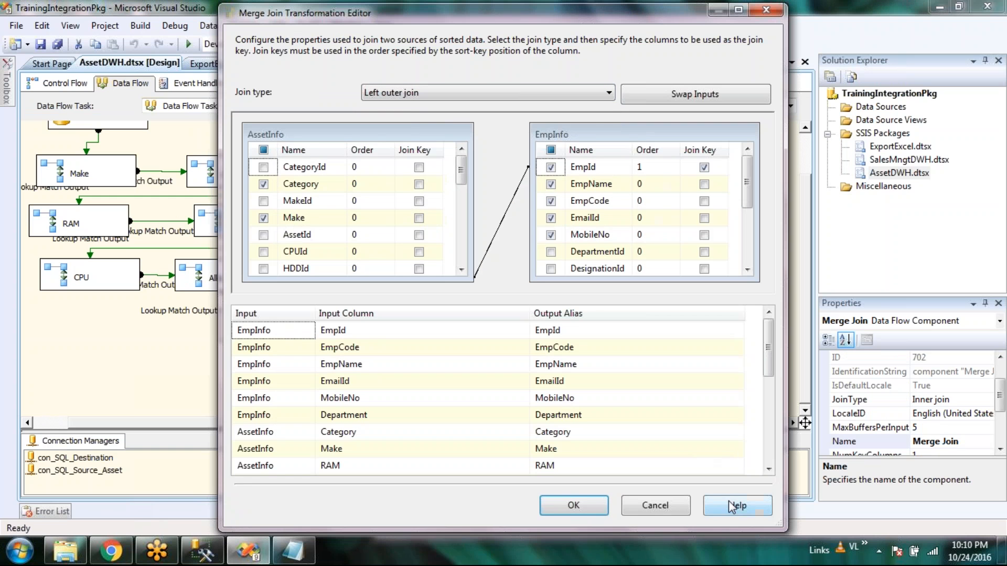
click(574, 505)
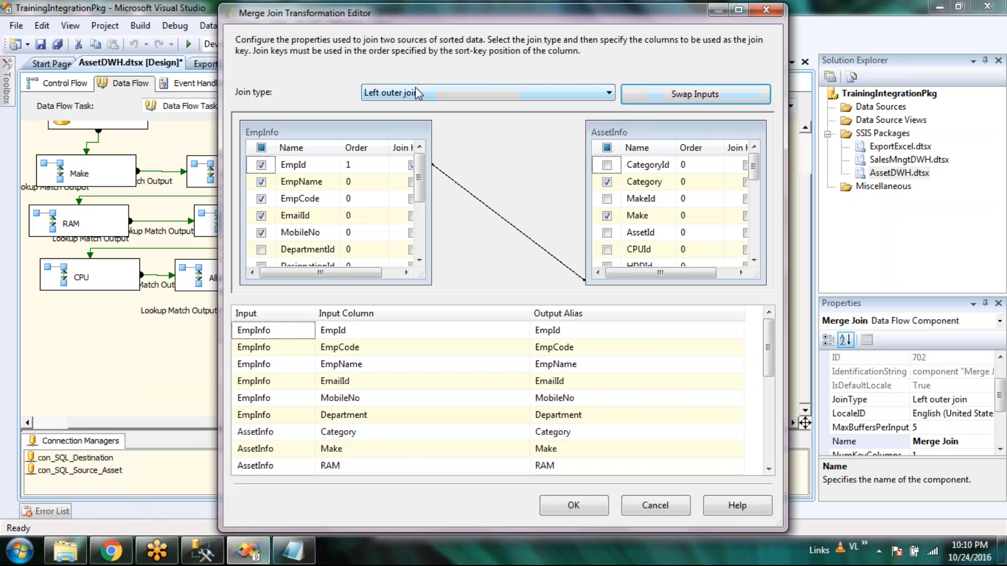
click(574, 506)
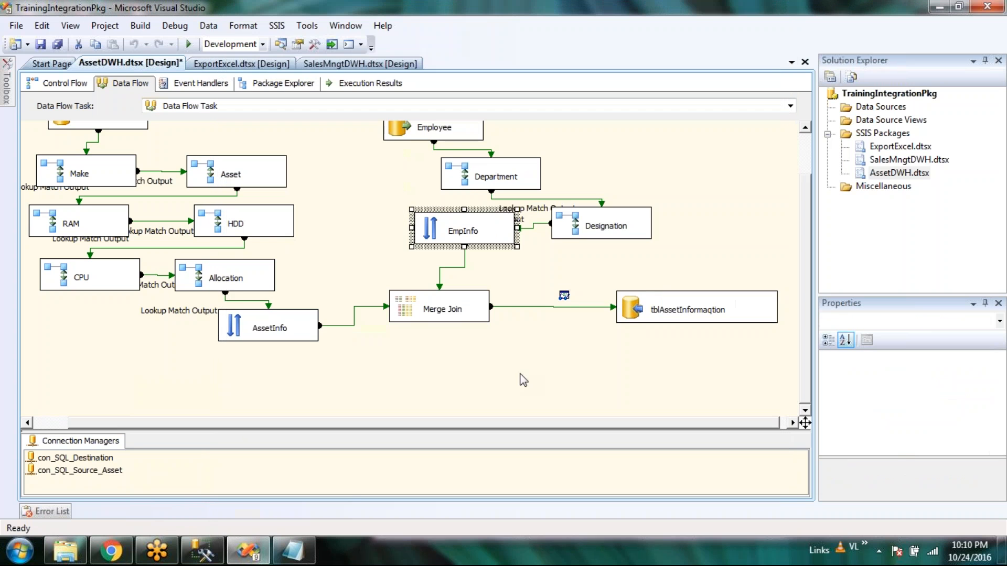
click(523, 380)
click(58, 44)
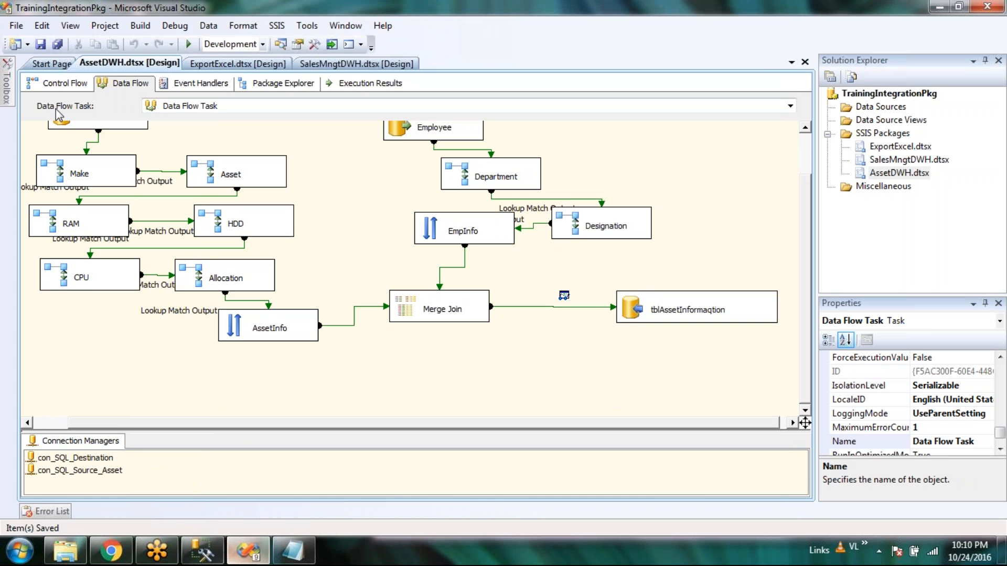
Debug the package with the left outer join, review all merged columns in the data viewer and stop debugging
click(188, 44)
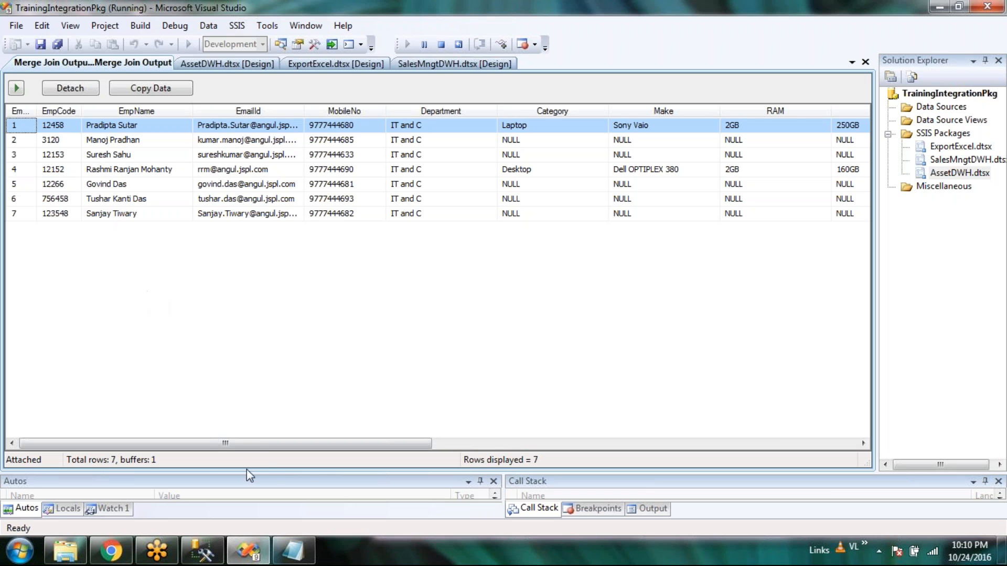
drag(269, 446, 682, 438)
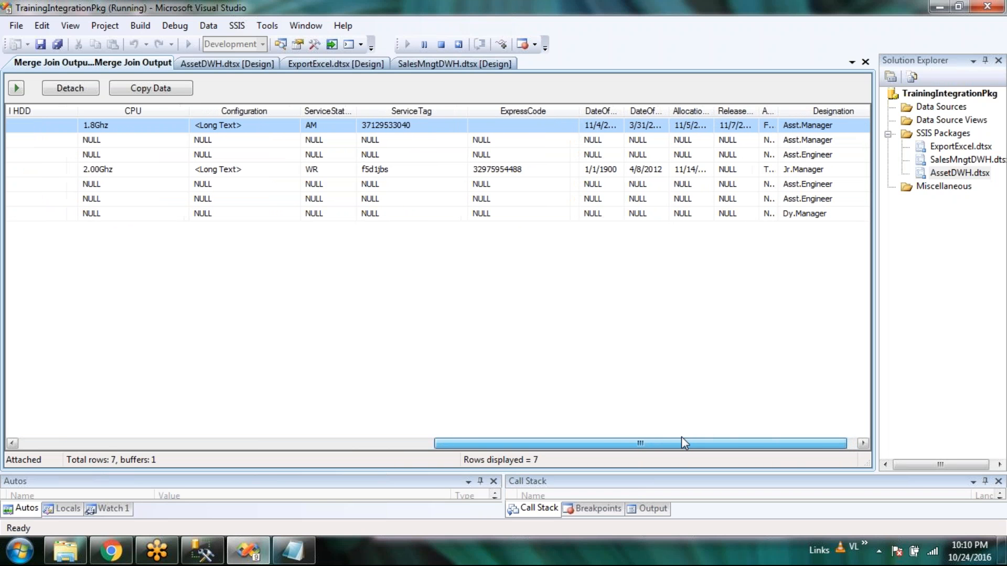
drag(682, 437, 270, 437)
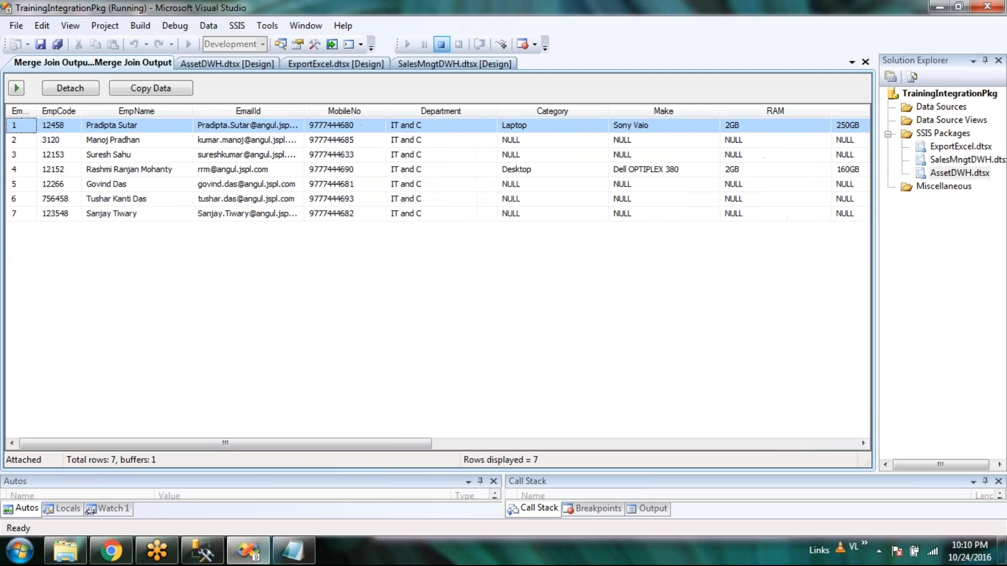
click(442, 45)
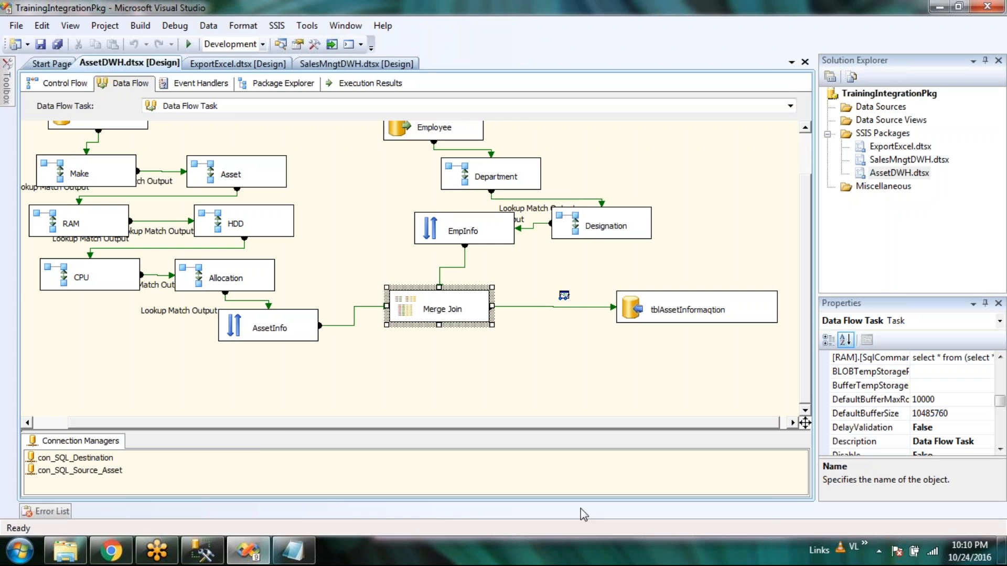
Swap the Merge Join inputs back and forth, finishing with EmpInfo as the left input of the Left outer join, and accept the editor
click(703, 96)
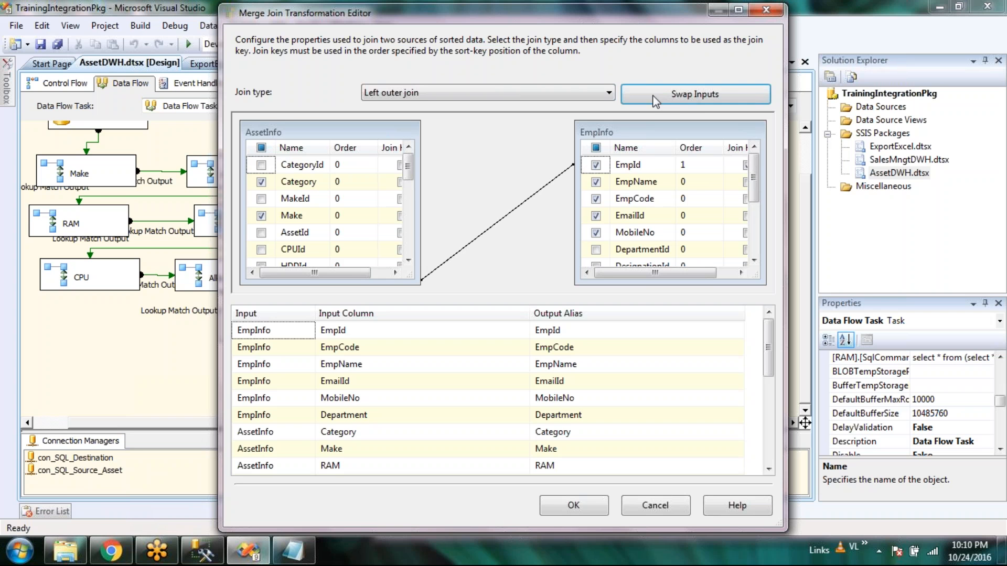
click(690, 91)
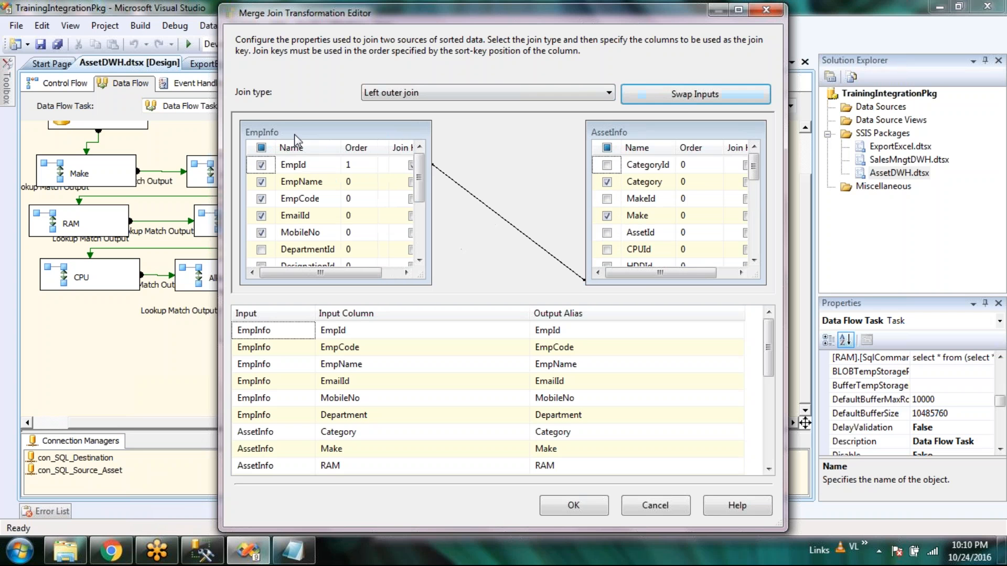
click(697, 96)
click(700, 102)
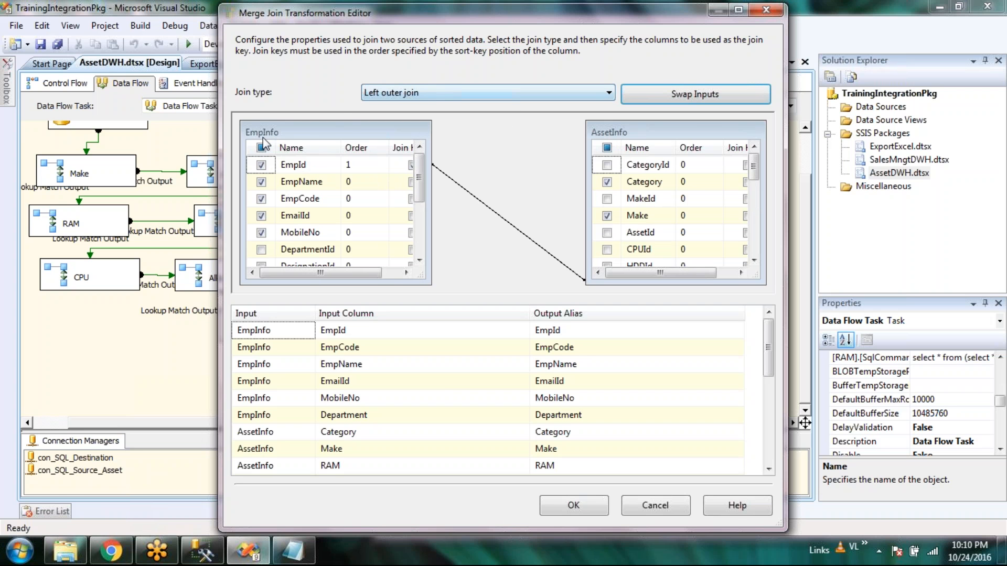
click(579, 506)
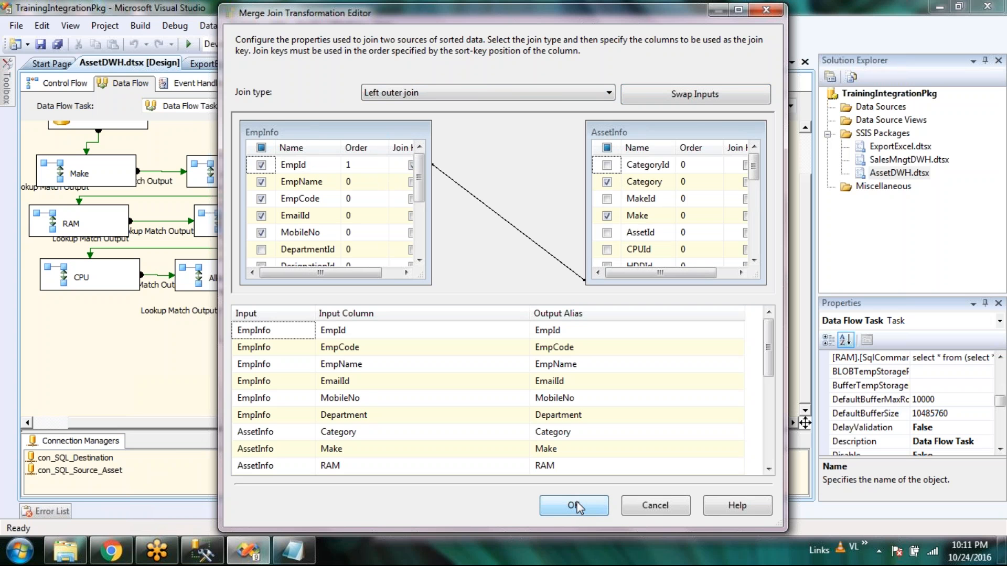
click(575, 506)
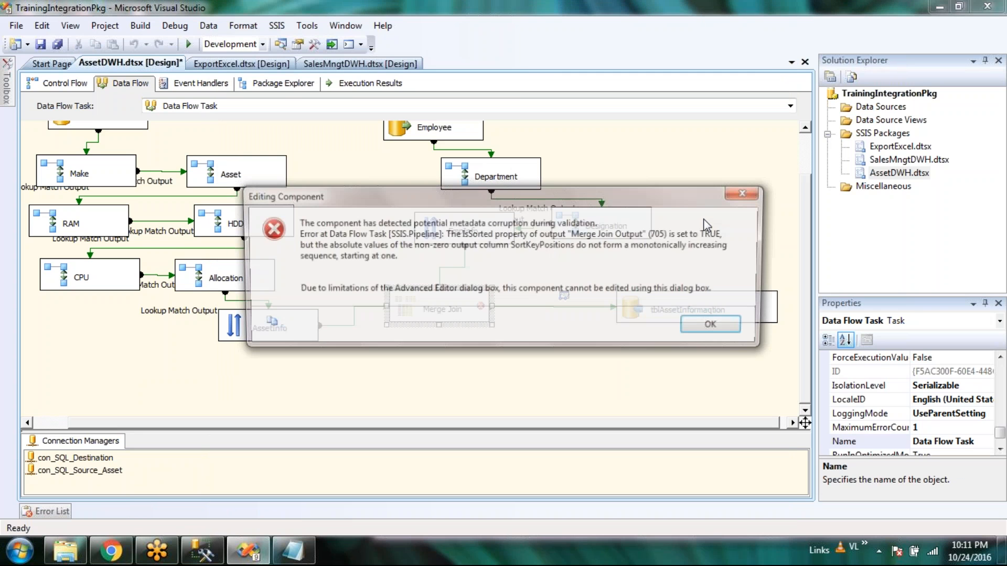
Try to reopen the Merge Join transformation for editing, dismissing each message dialog
click(717, 326)
right_click(403, 306)
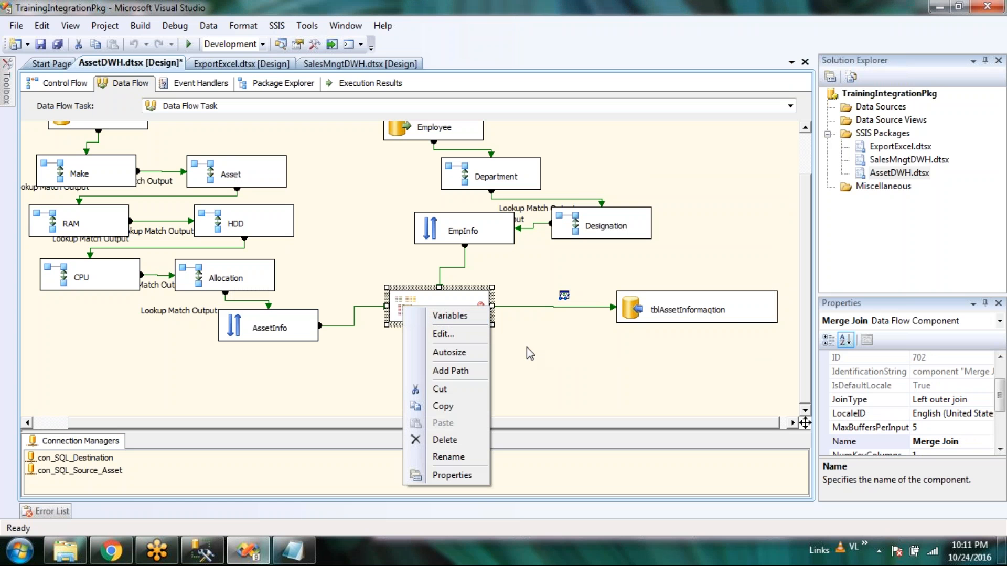
right_click(403, 318)
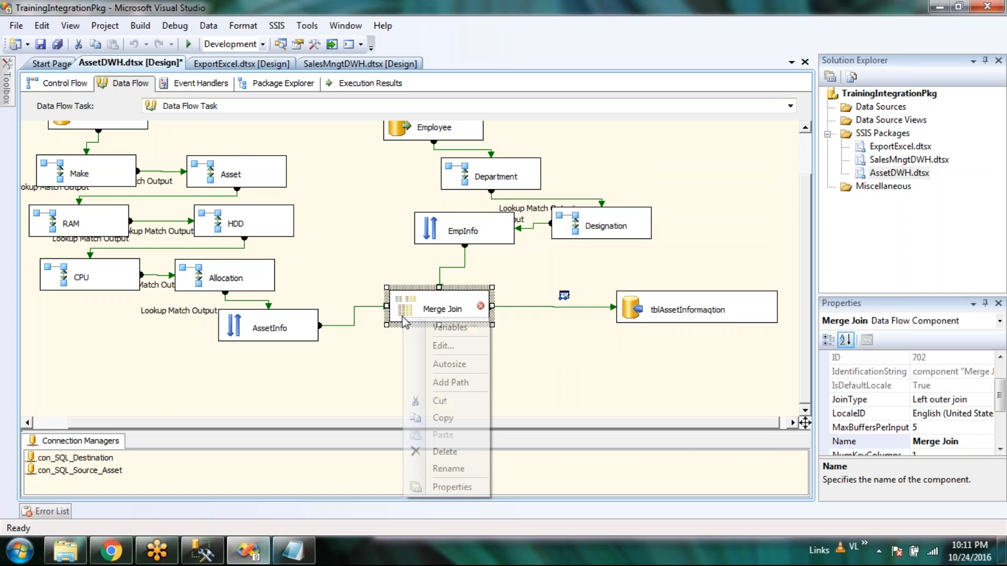
click(640, 393)
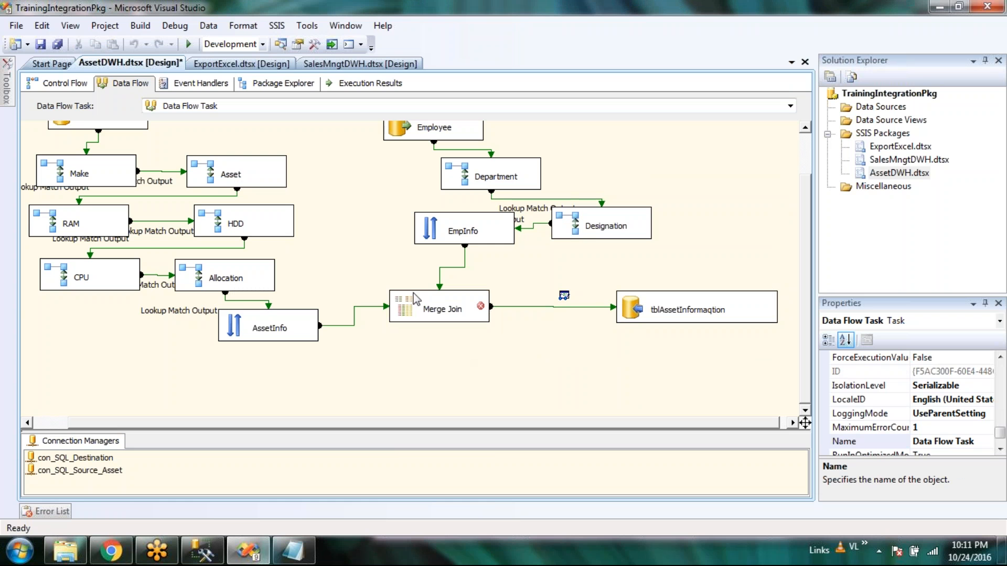
click(403, 307)
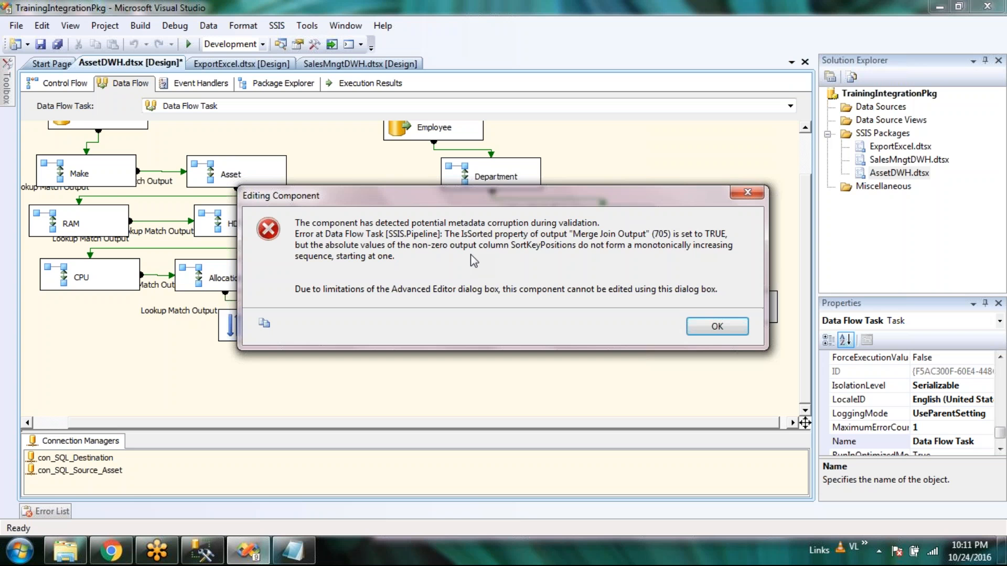
click(739, 328)
Check the TreatNullsAsEqual options in the Merge Join transformation's properties and leave the setting as True
scroll(967, 403, down, 2)
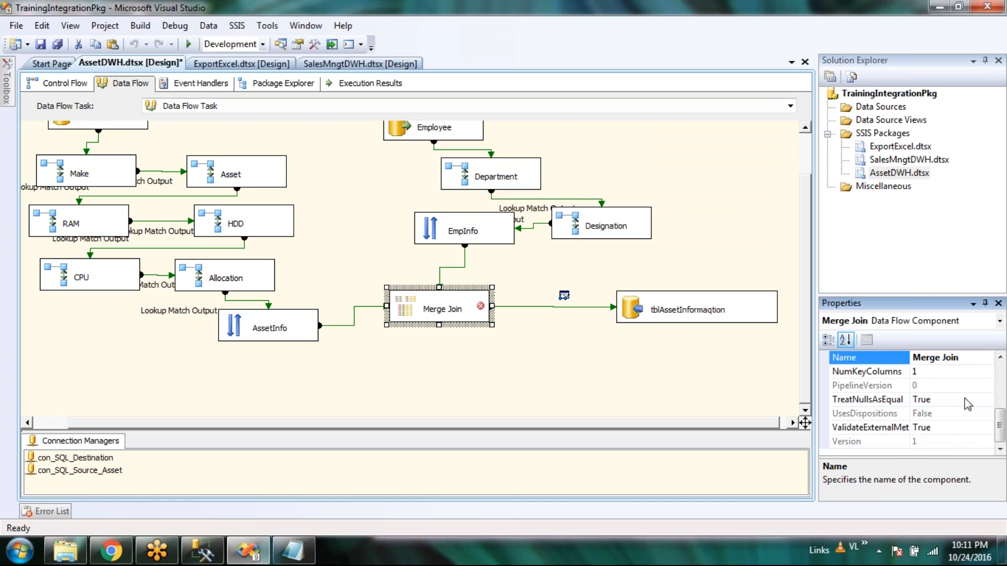
click(967, 400)
click(989, 399)
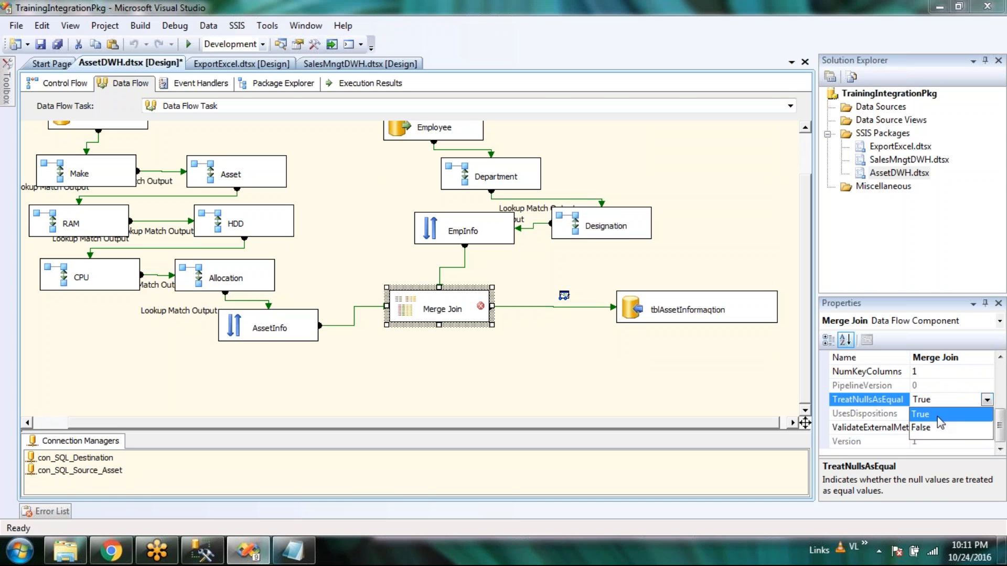
click(707, 226)
click(721, 327)
click(662, 148)
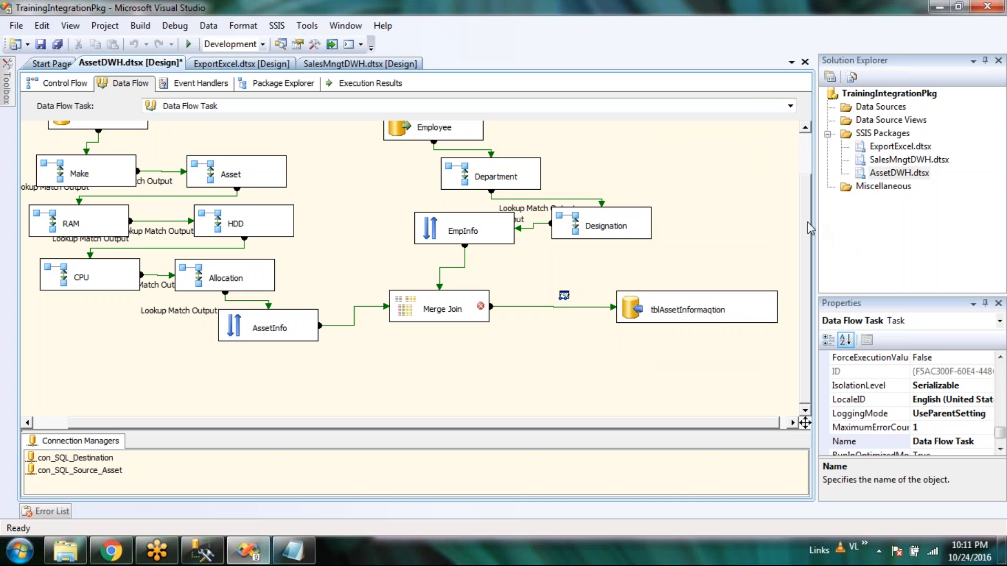
Save all changes to the AssetDWH package
drag(804, 221, 806, 151)
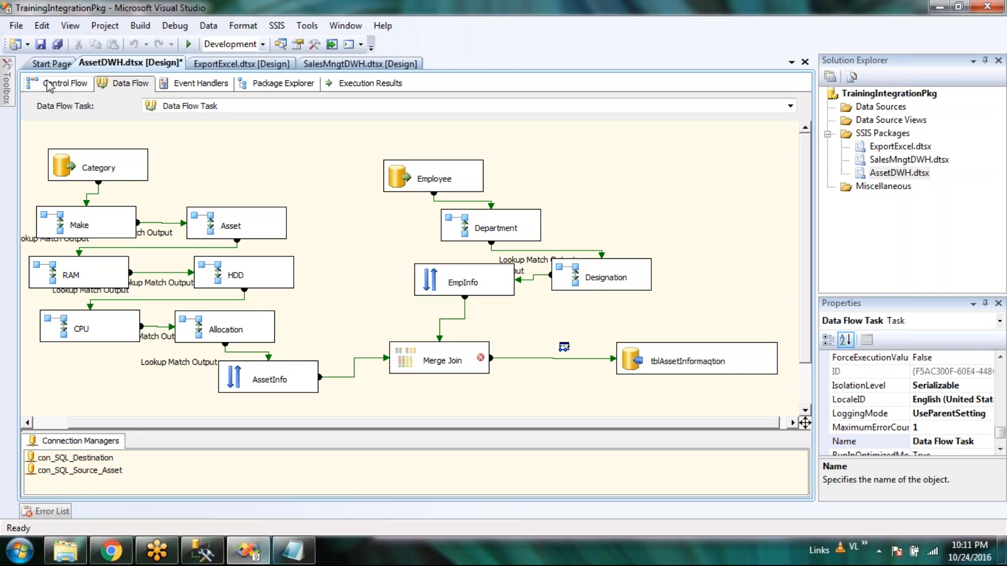
click(57, 44)
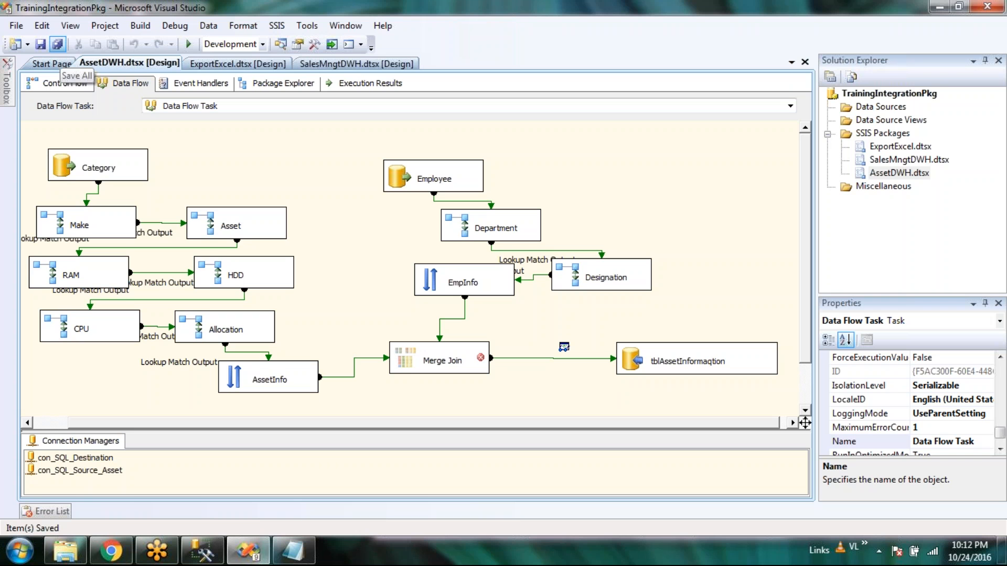
right_click(717, 188)
click(865, 21)
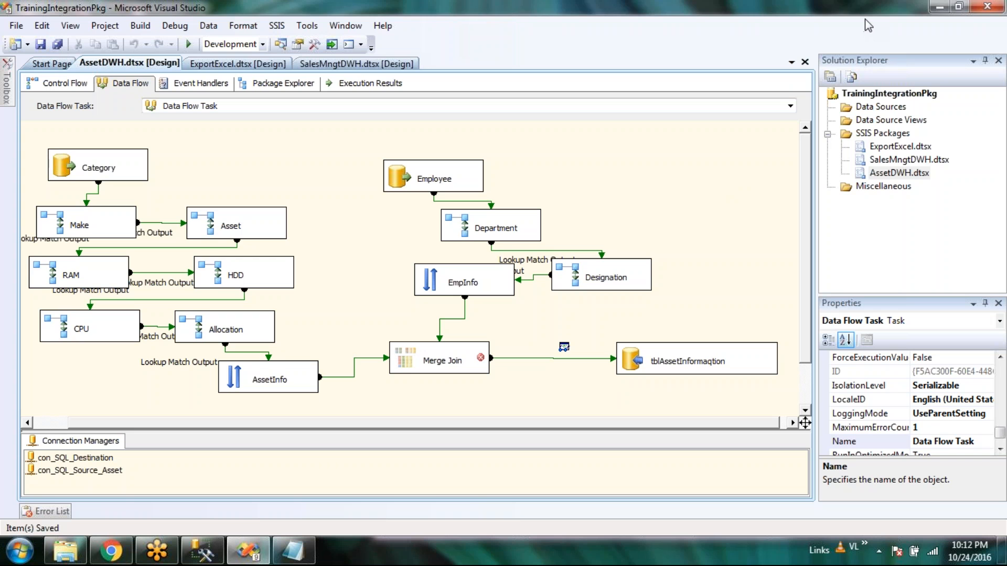